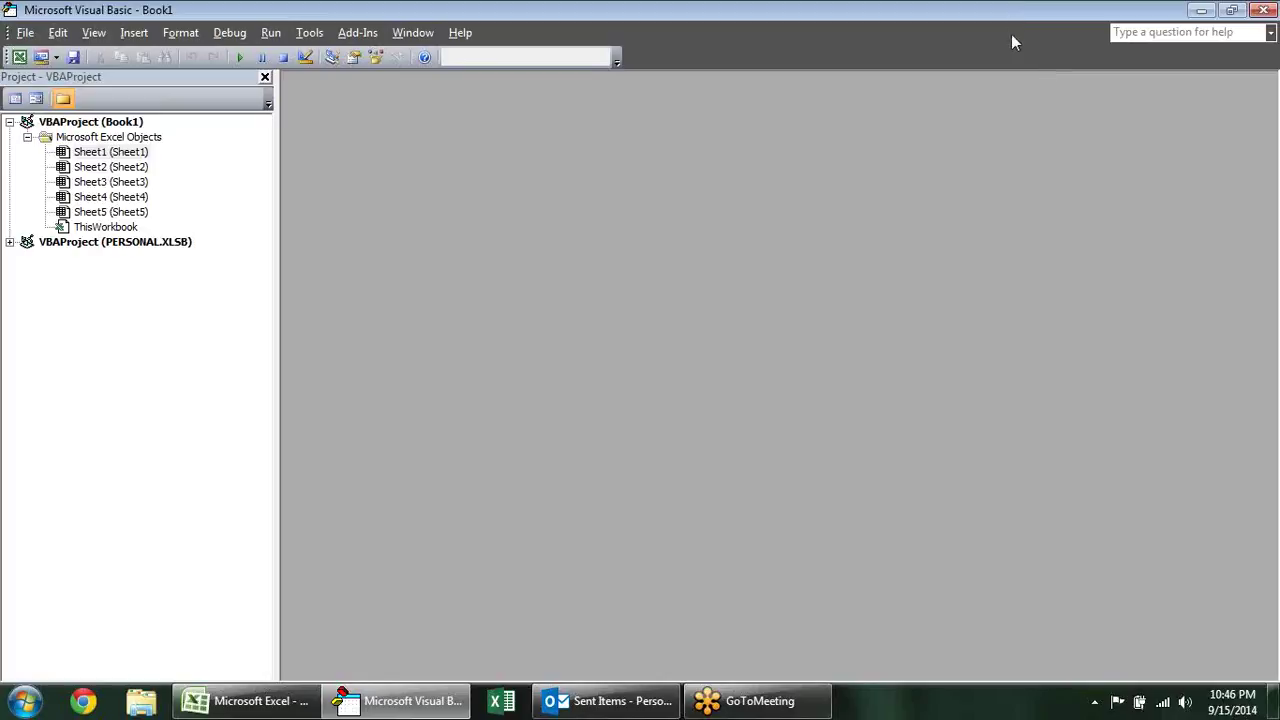
# Insert a blank Module1 into Book1, then minimize the editor to reach Sheet1
pyautogui.click(137, 33)
pyautogui.click(168, 96)
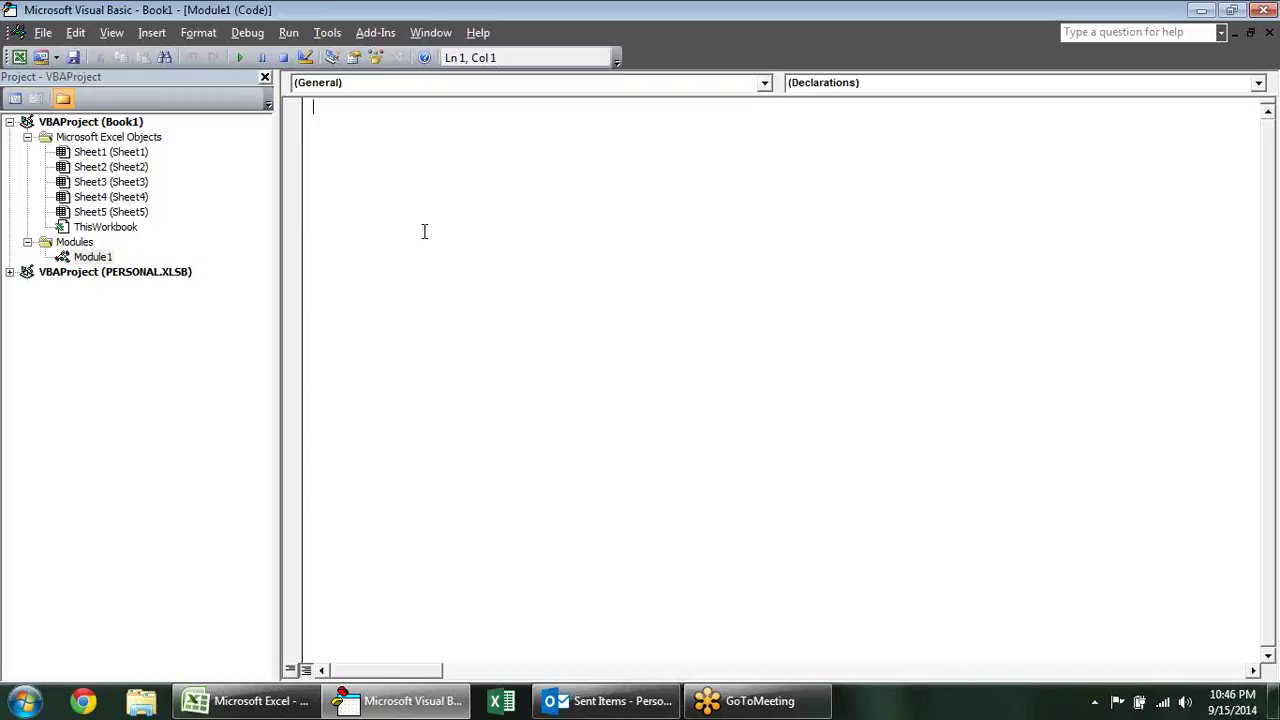
pyautogui.click(103, 259)
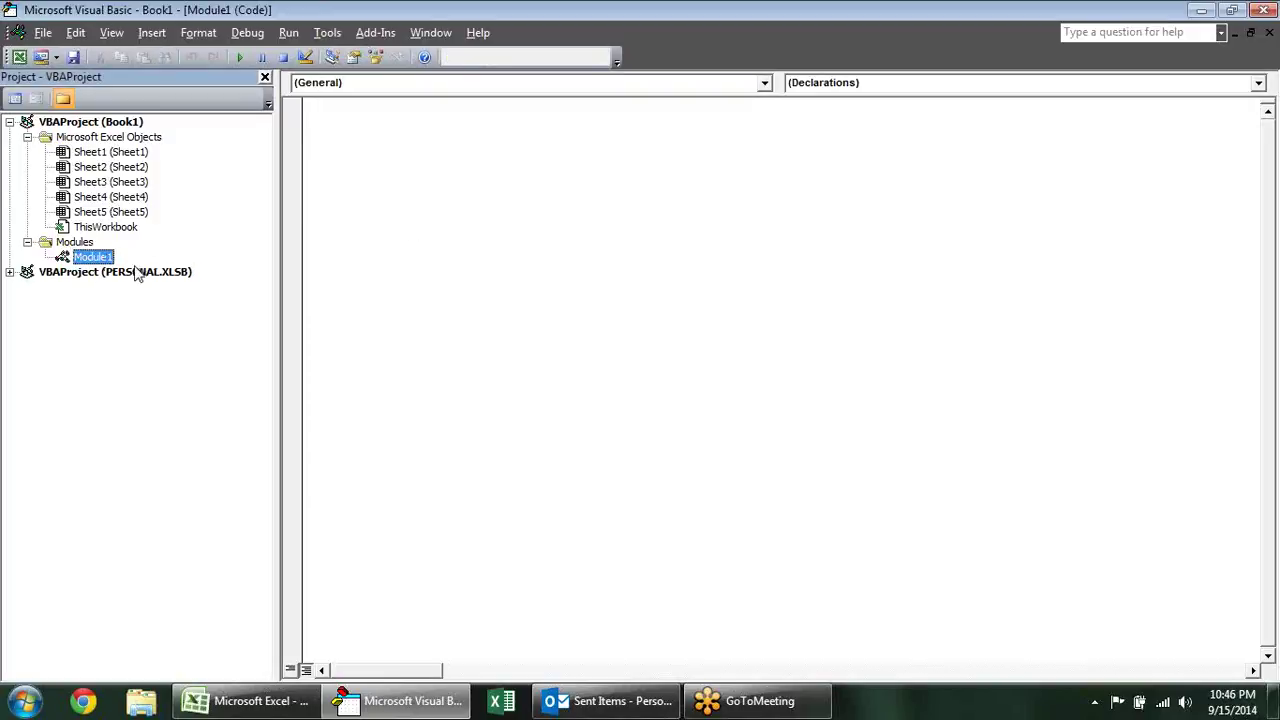
pyautogui.click(140, 152)
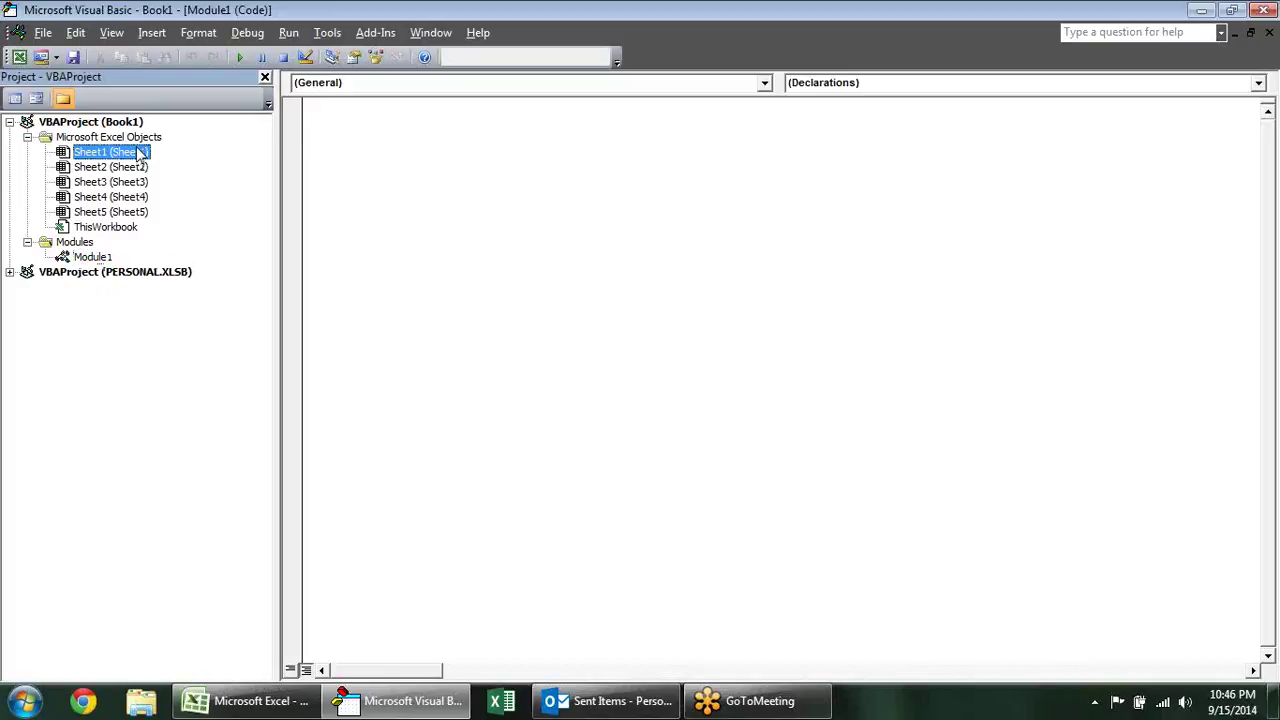
pyautogui.click(400, 700)
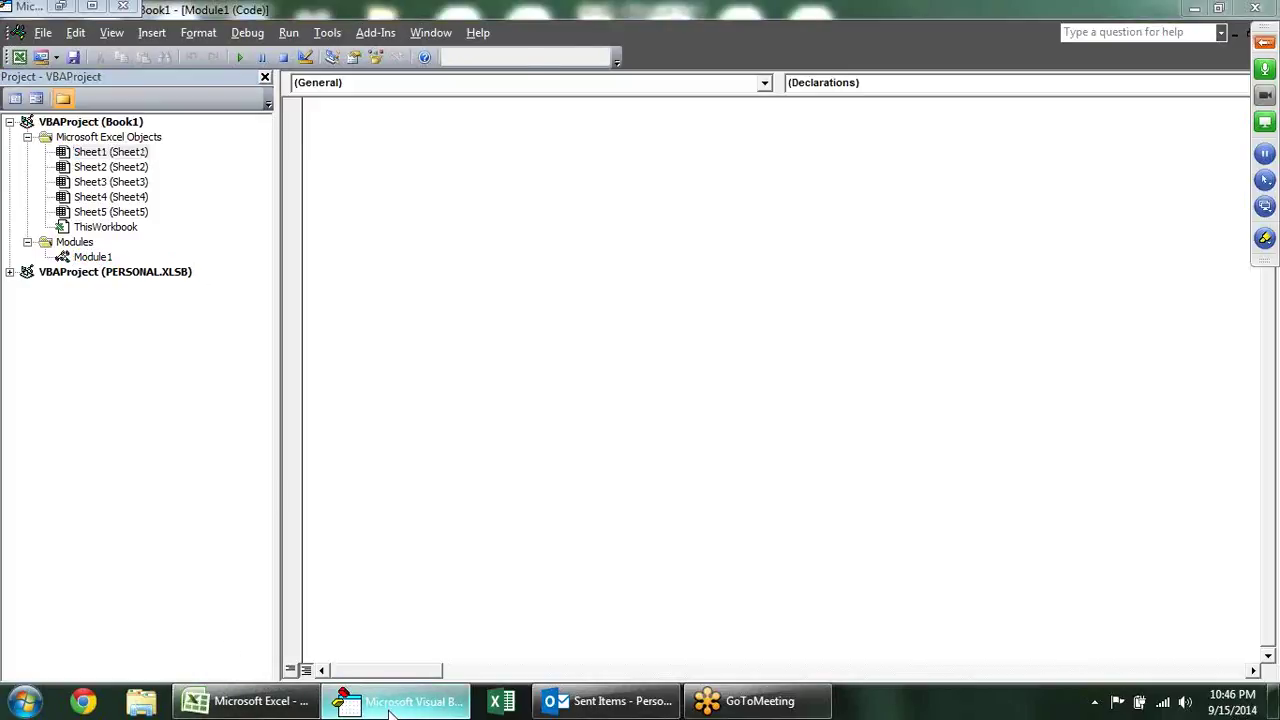
pyautogui.click(252, 262)
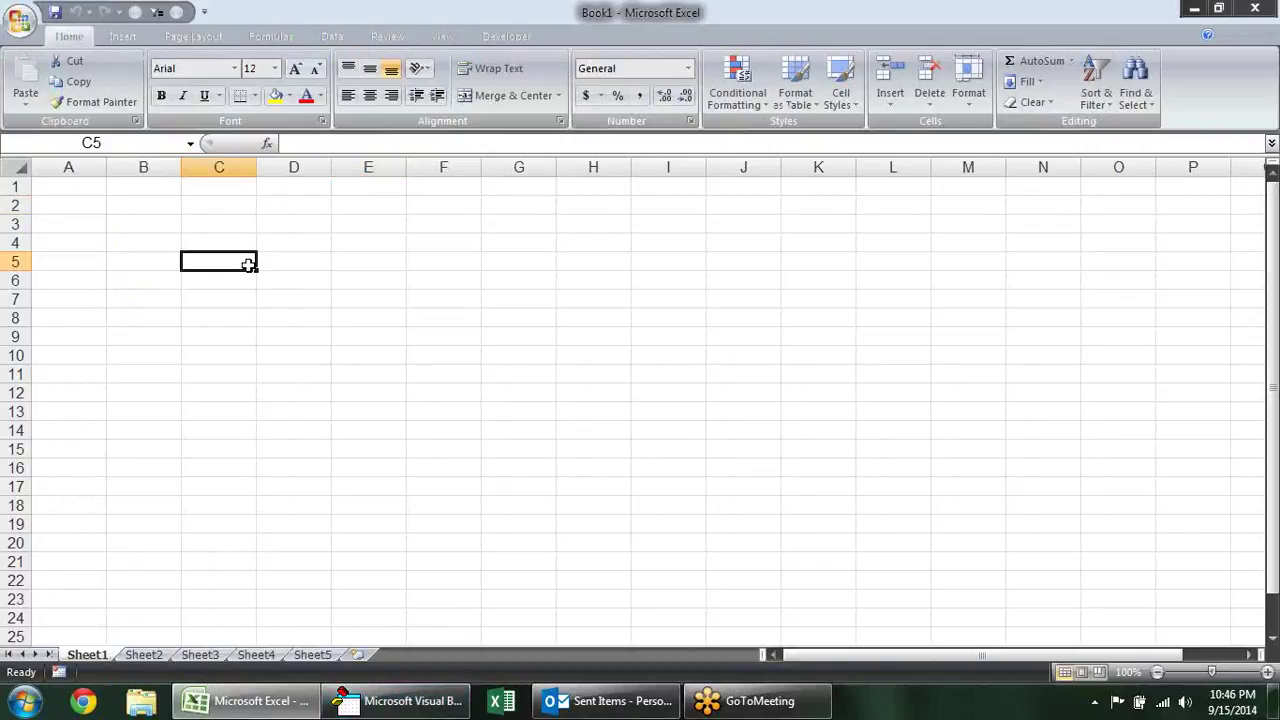
# Check the empty Sheet1 cells and Sheet2, then bring the Visual Basic editor forward
pyautogui.click(398, 243)
pyautogui.click(265, 241)
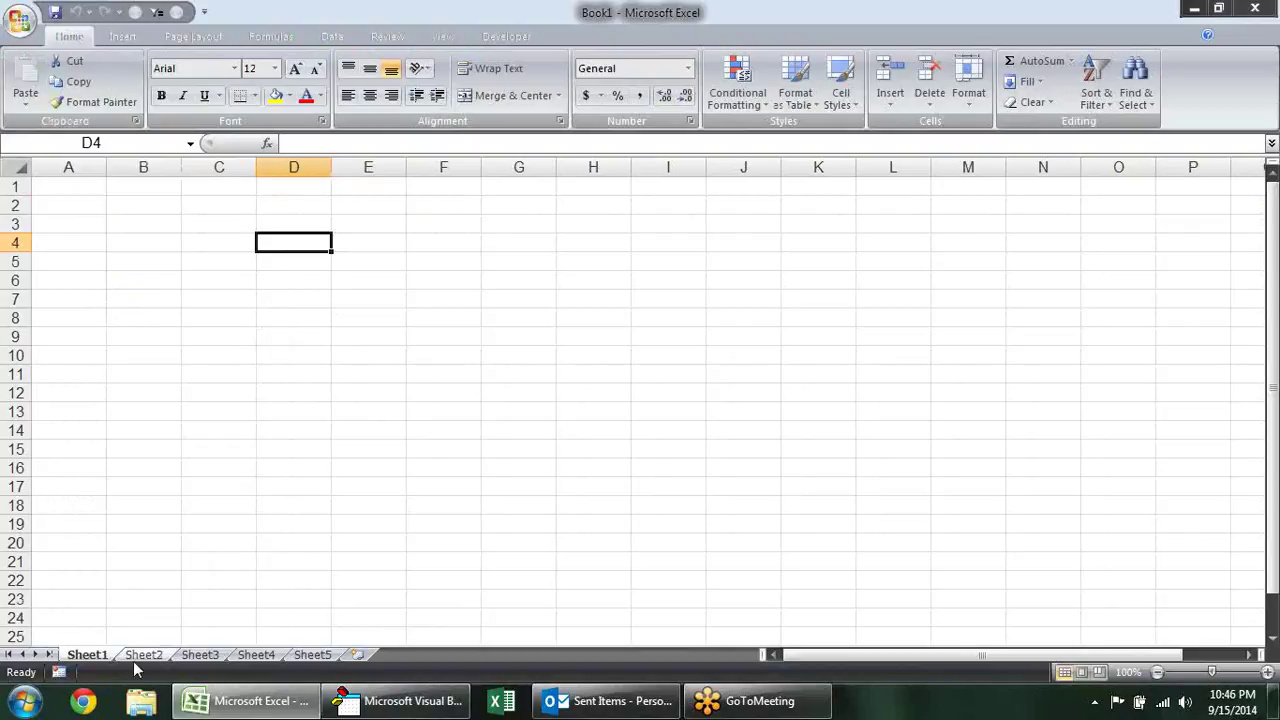
pyautogui.click(143, 655)
pyautogui.click(87, 655)
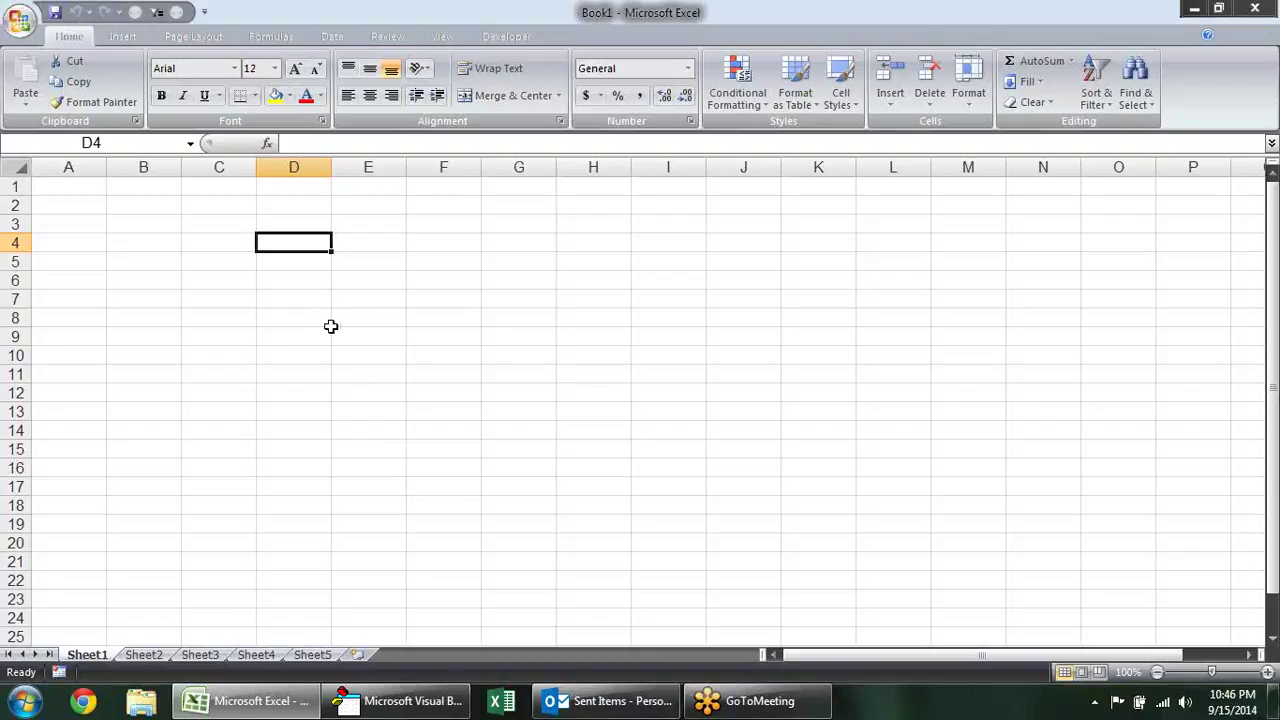
pyautogui.click(346, 429)
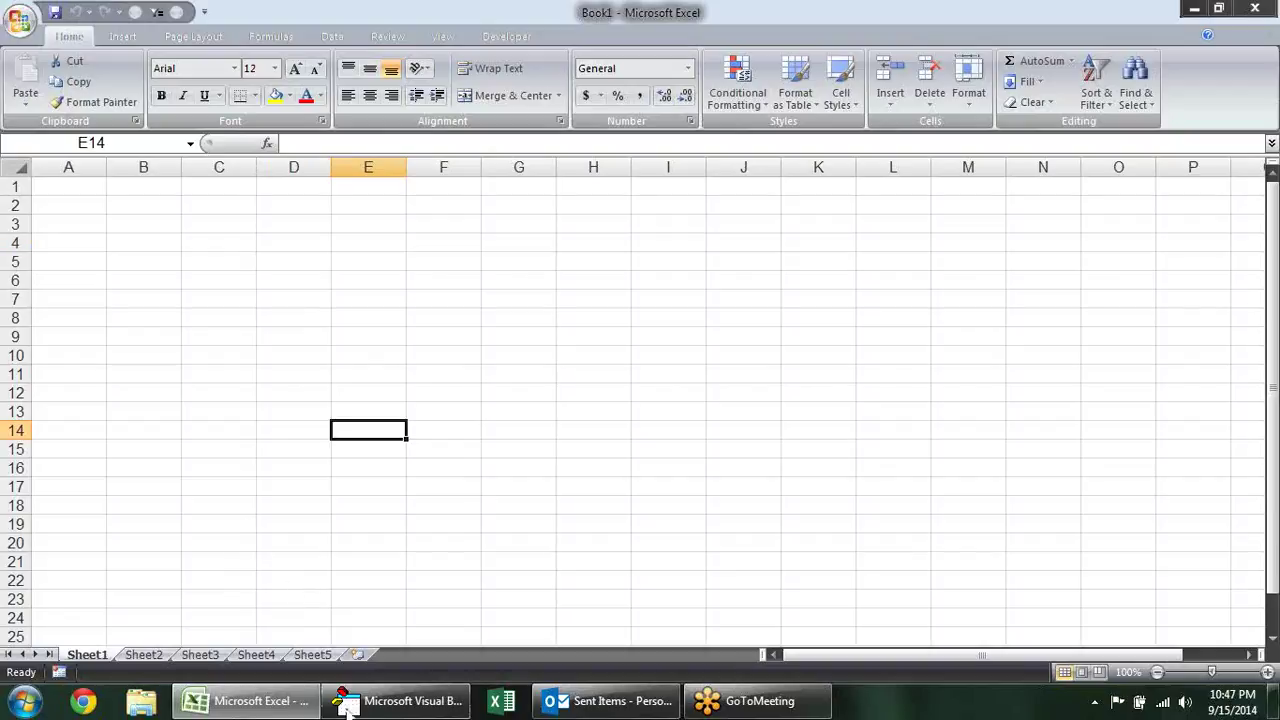
pyautogui.moveTo(400, 701)
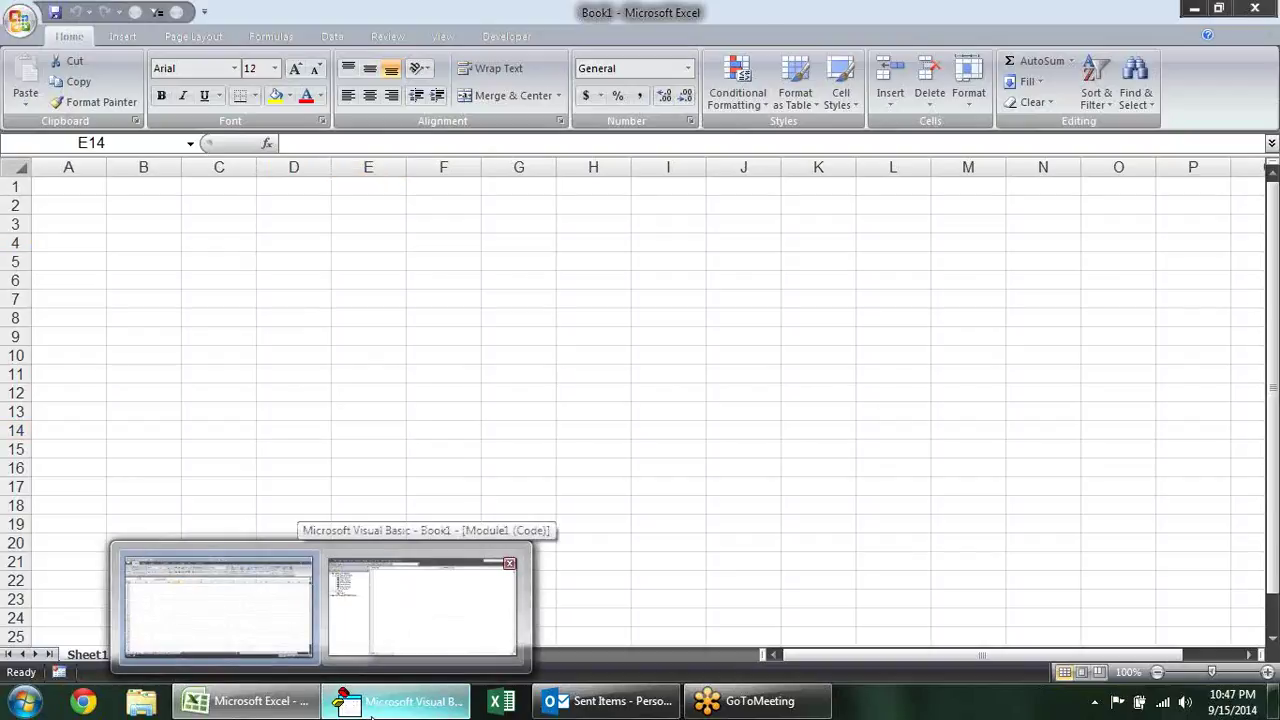
pyautogui.click(370, 712)
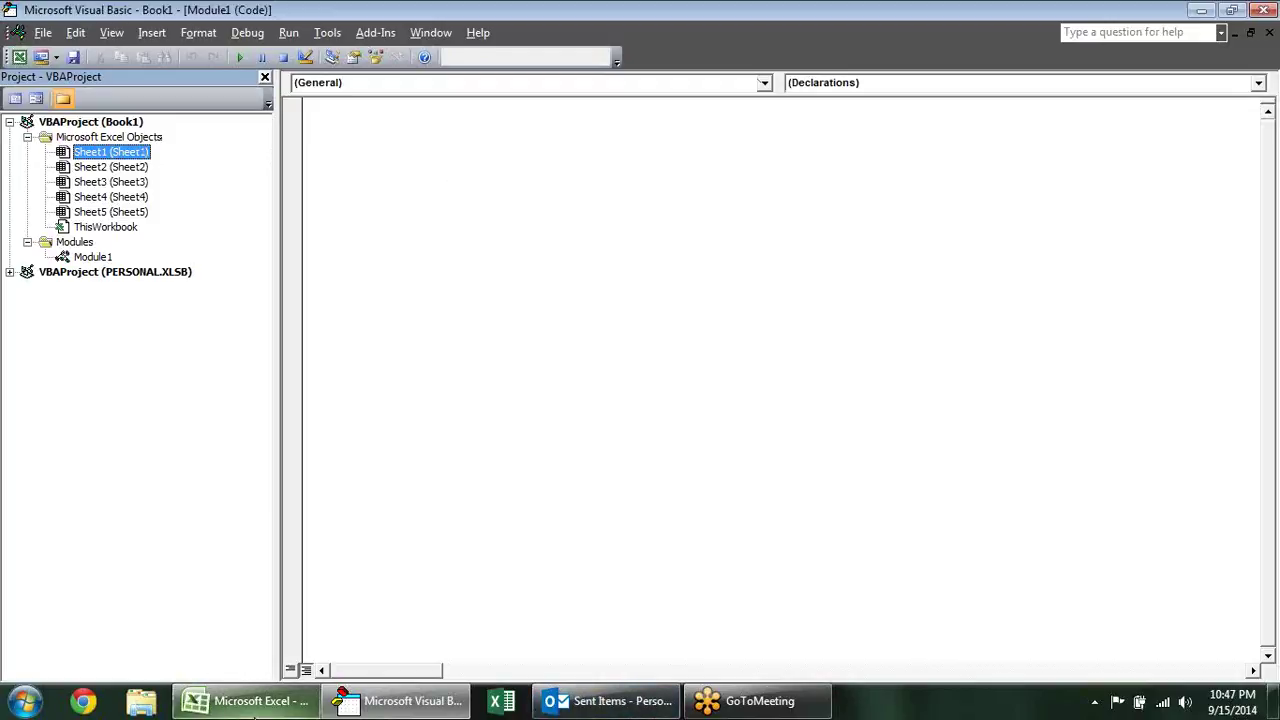
# Return to Excel, flip between Sheet1 and Sheet2 again, then go back to the editor
pyautogui.click(245, 701)
pyautogui.click(143, 655)
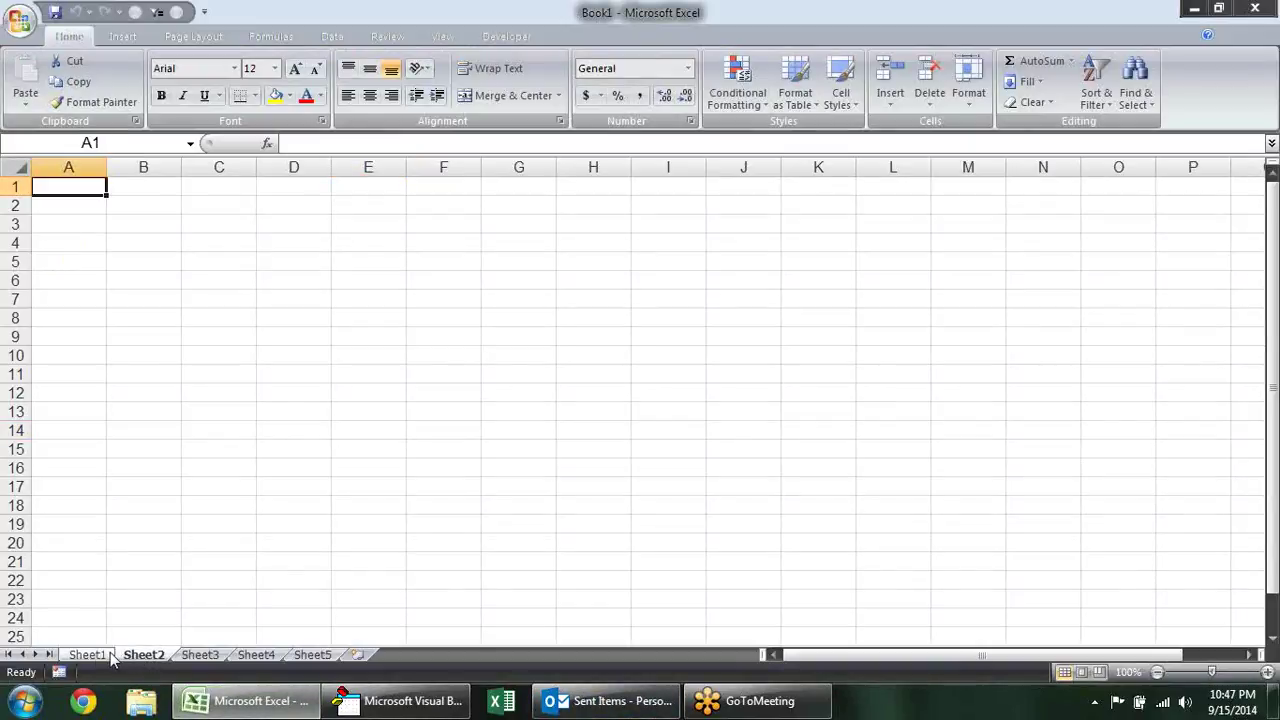
pyautogui.click(88, 657)
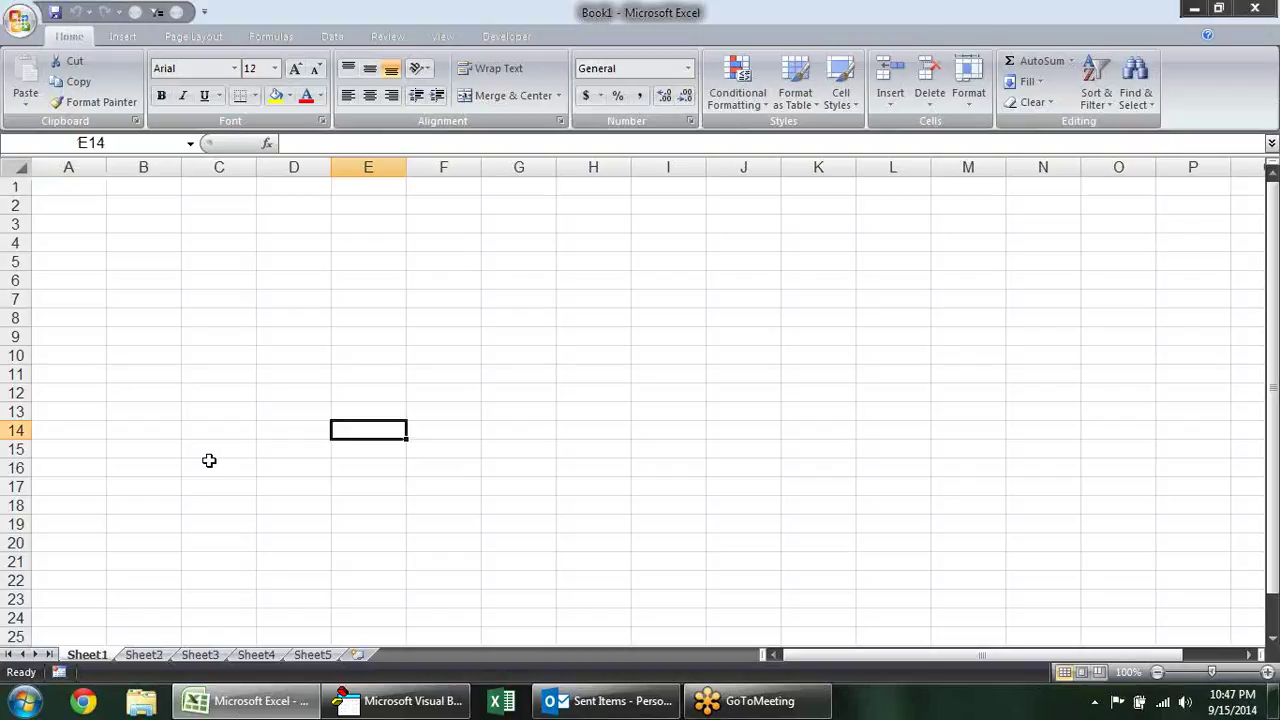
pyautogui.click(143, 655)
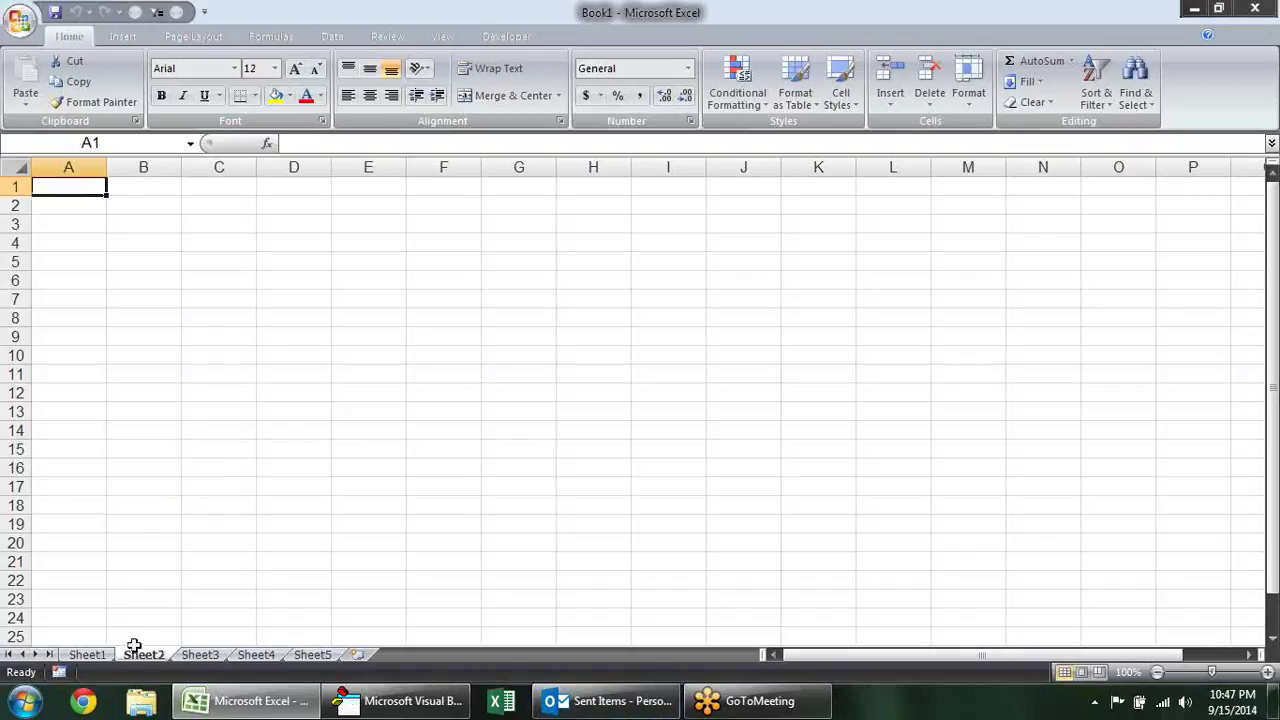
pyautogui.click(330, 688)
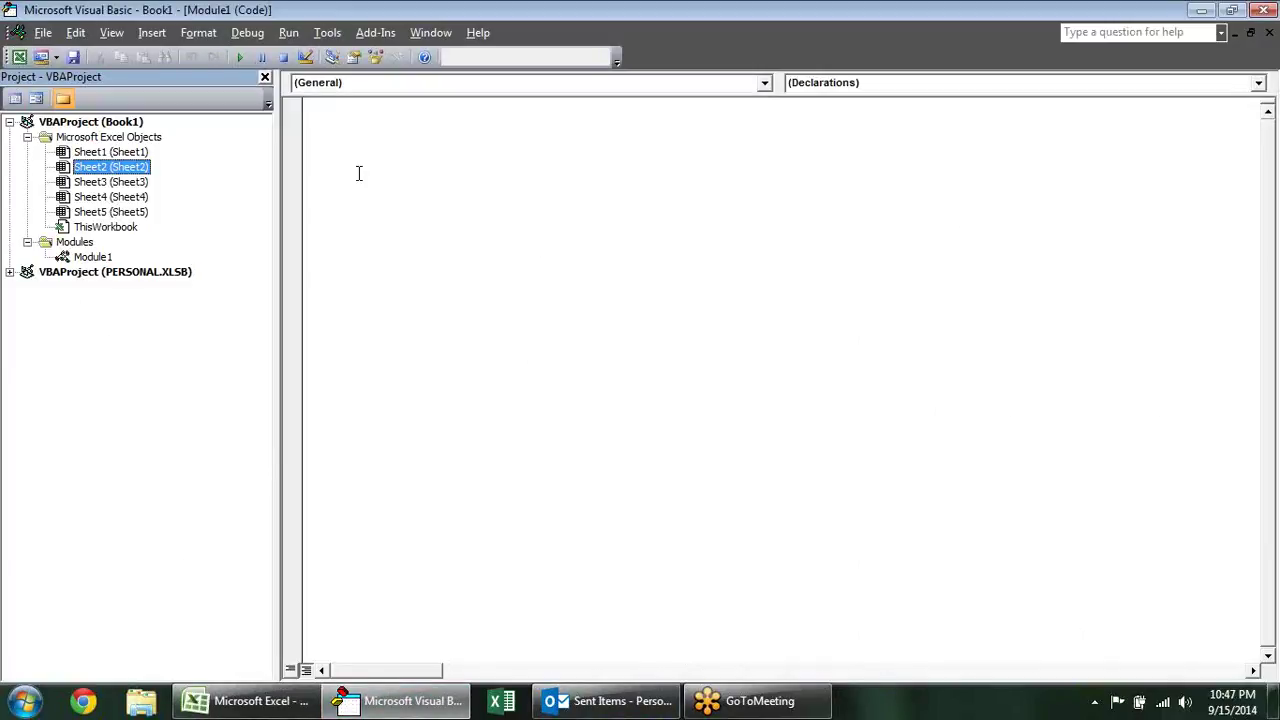
# Open Sheet1's code and insert a Worksheet event stub, clearing the generated SelectionChange code
pyautogui.doubleClick(128, 154)
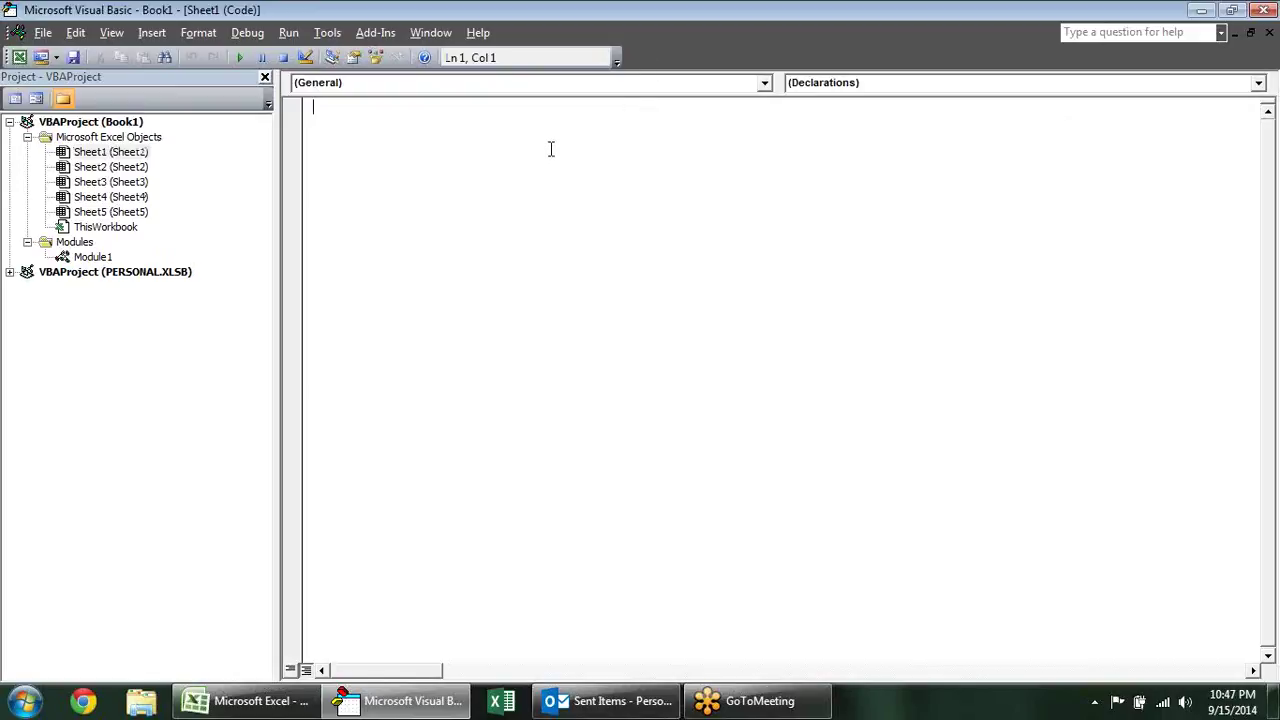
pyautogui.click(767, 85)
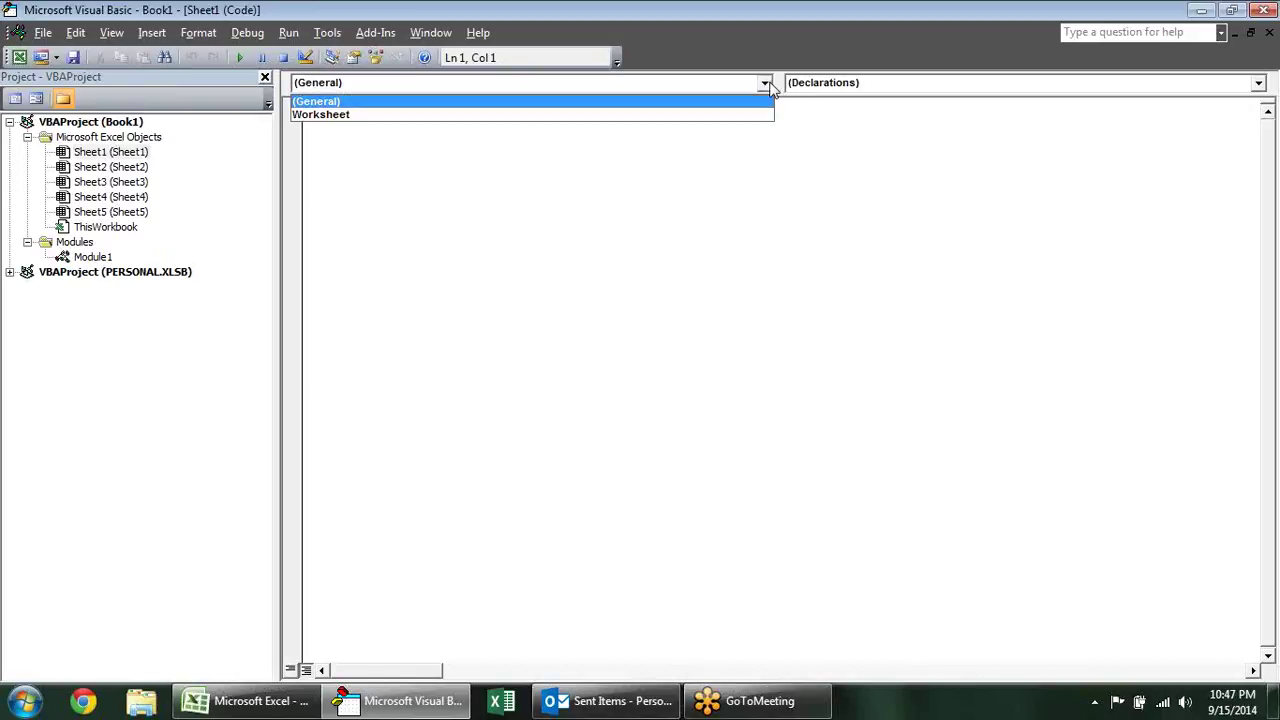
pyautogui.click(697, 117)
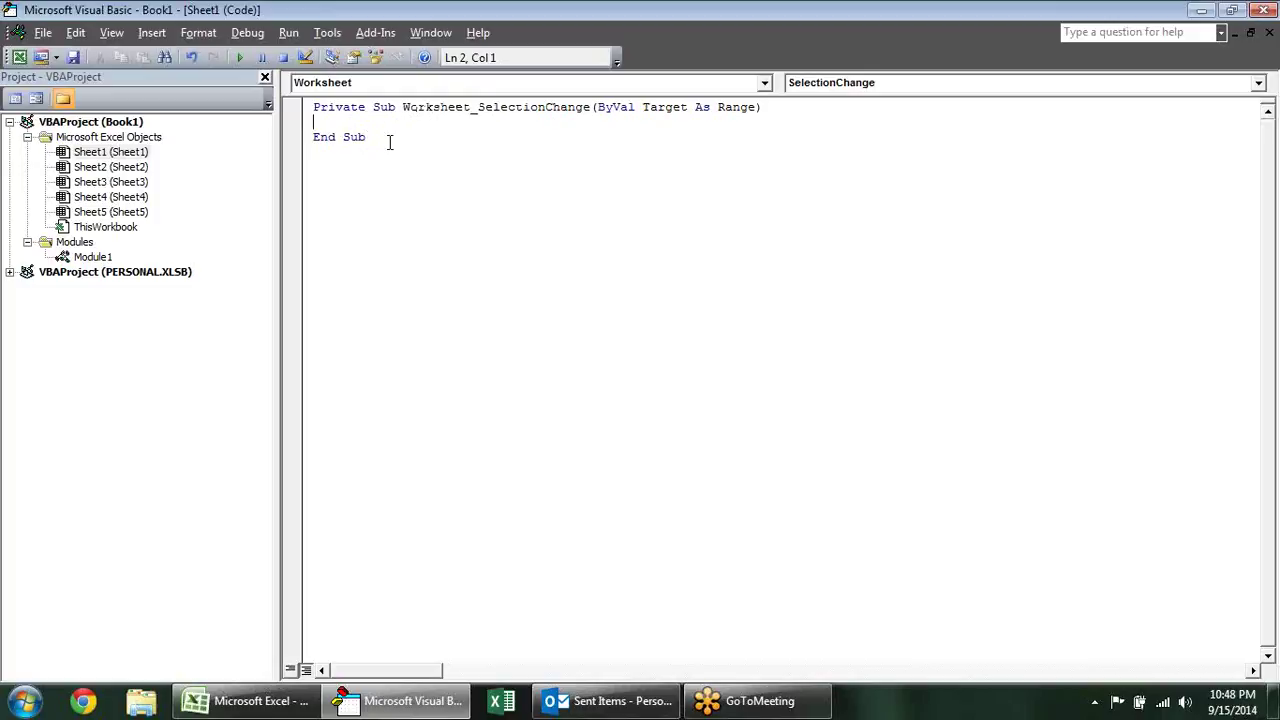
pyautogui.hotkey('ctrl', 'a')
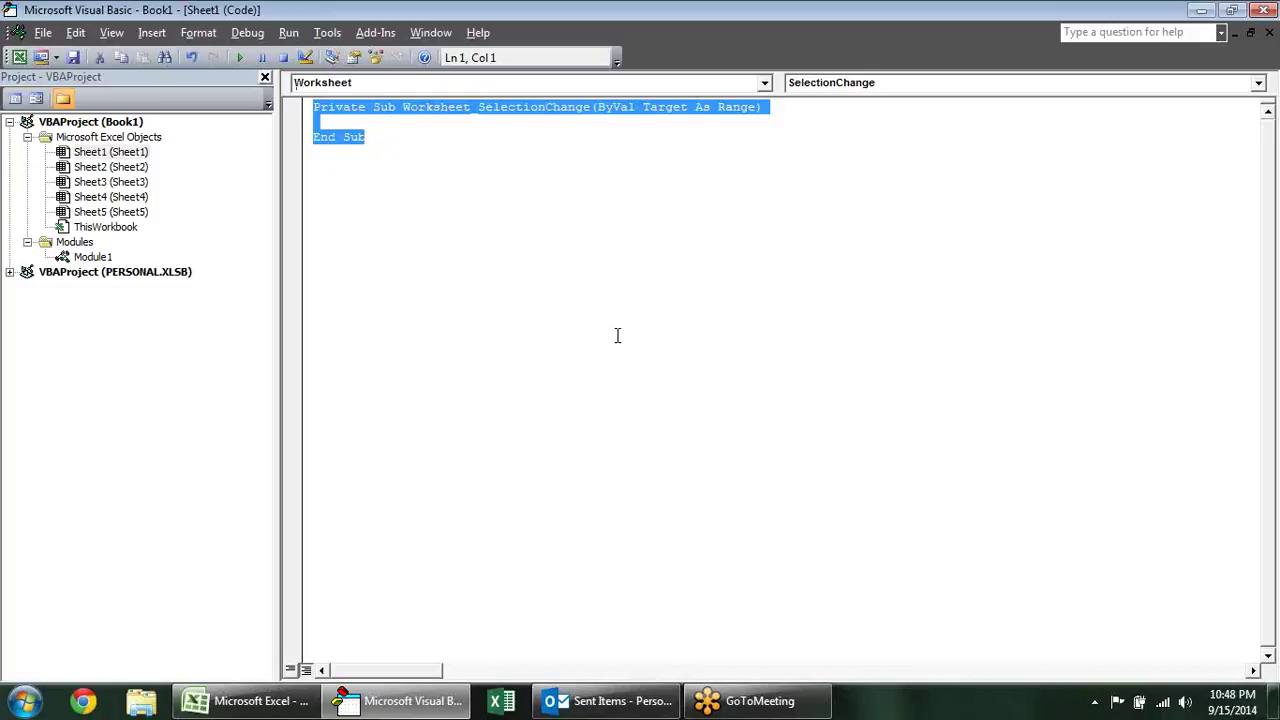
pyautogui.press('Delete')
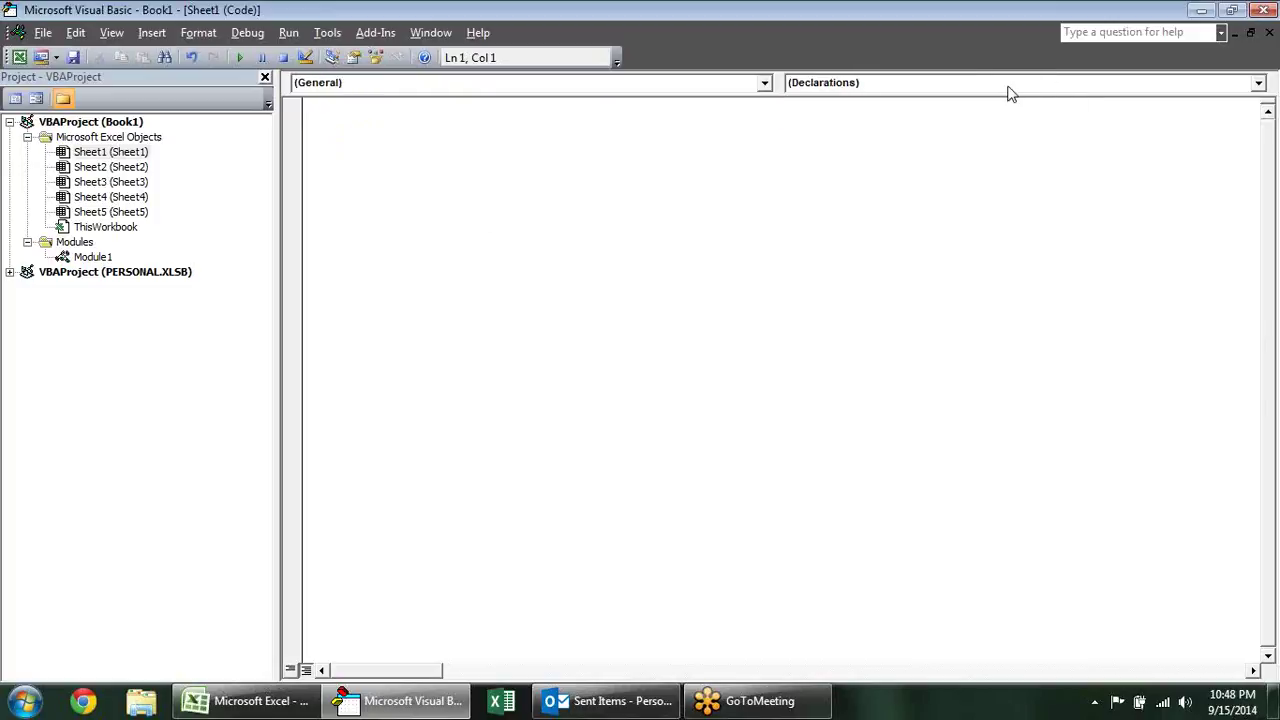
pyautogui.click(1008, 88)
pyautogui.click(537, 90)
pyautogui.click(540, 84)
pyautogui.click(526, 115)
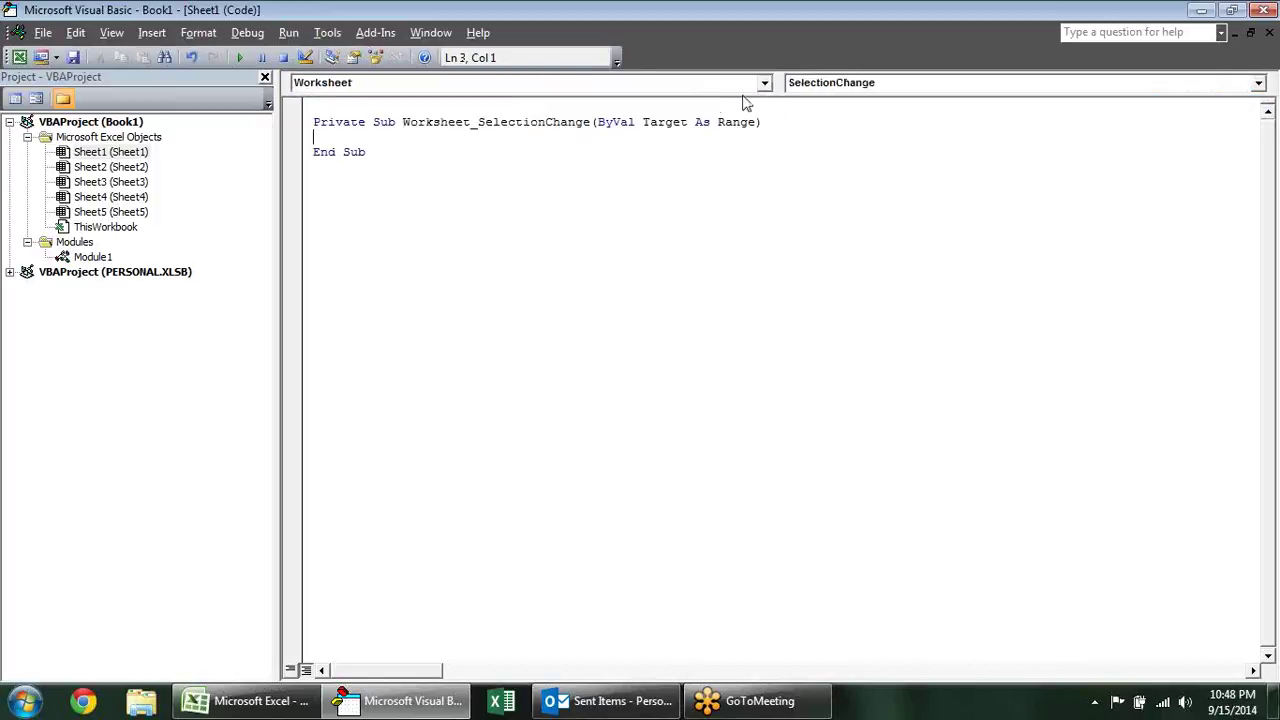
# Add a Worksheet_Activate procedure containing MsgBox "Hello you are in Sheet 1"
pyautogui.click(842, 88)
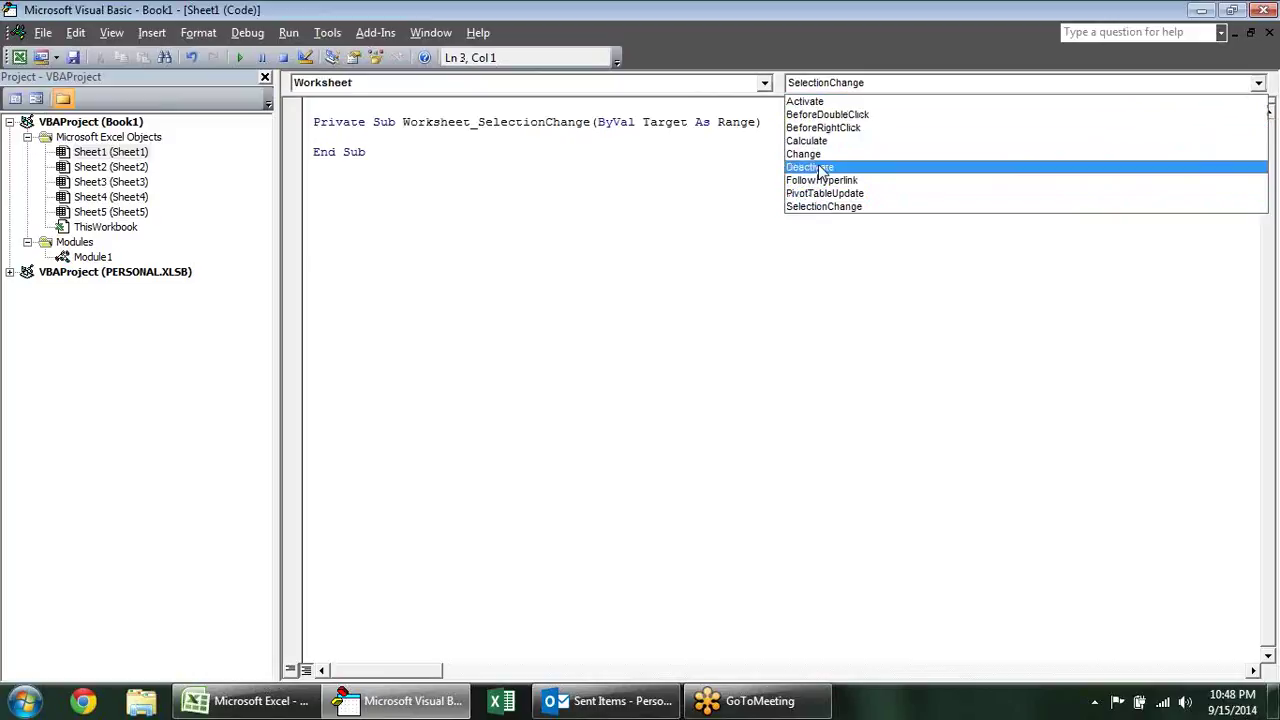
pyautogui.click(822, 103)
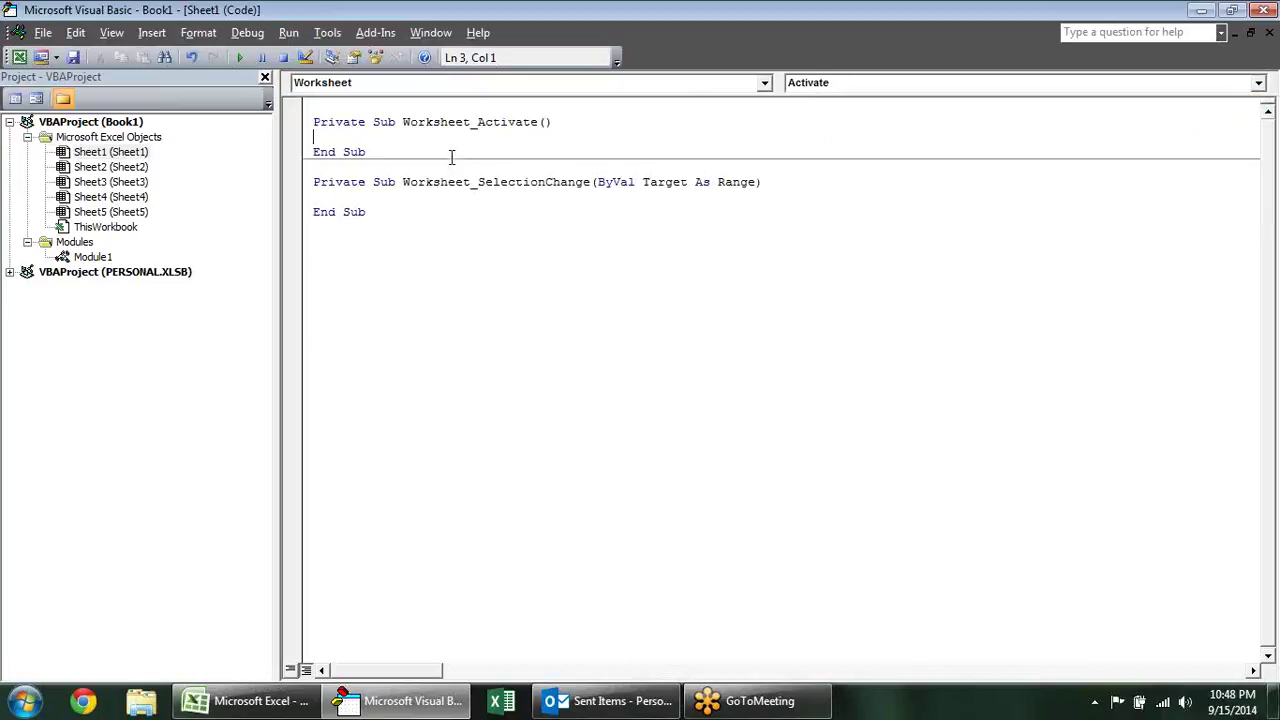
pyautogui.write('msgbox')
pyautogui.write(' "Hello you are in Sheet 1')
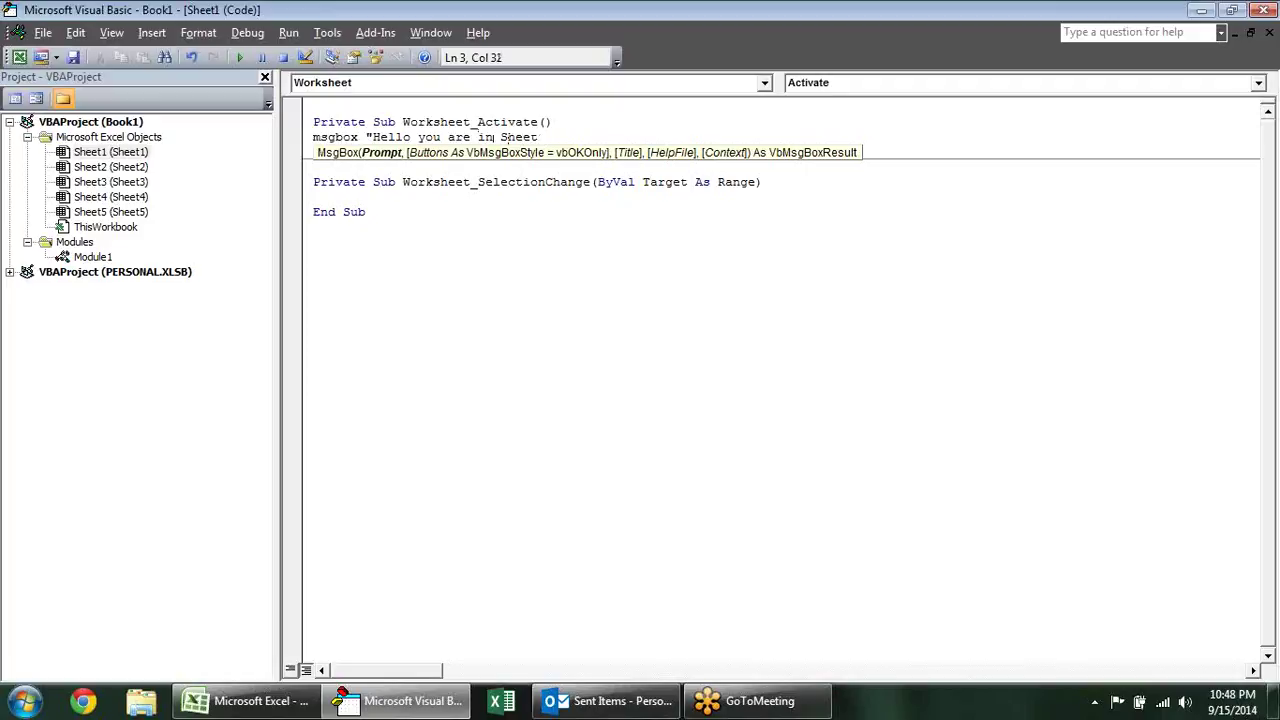
pyautogui.click(481, 230)
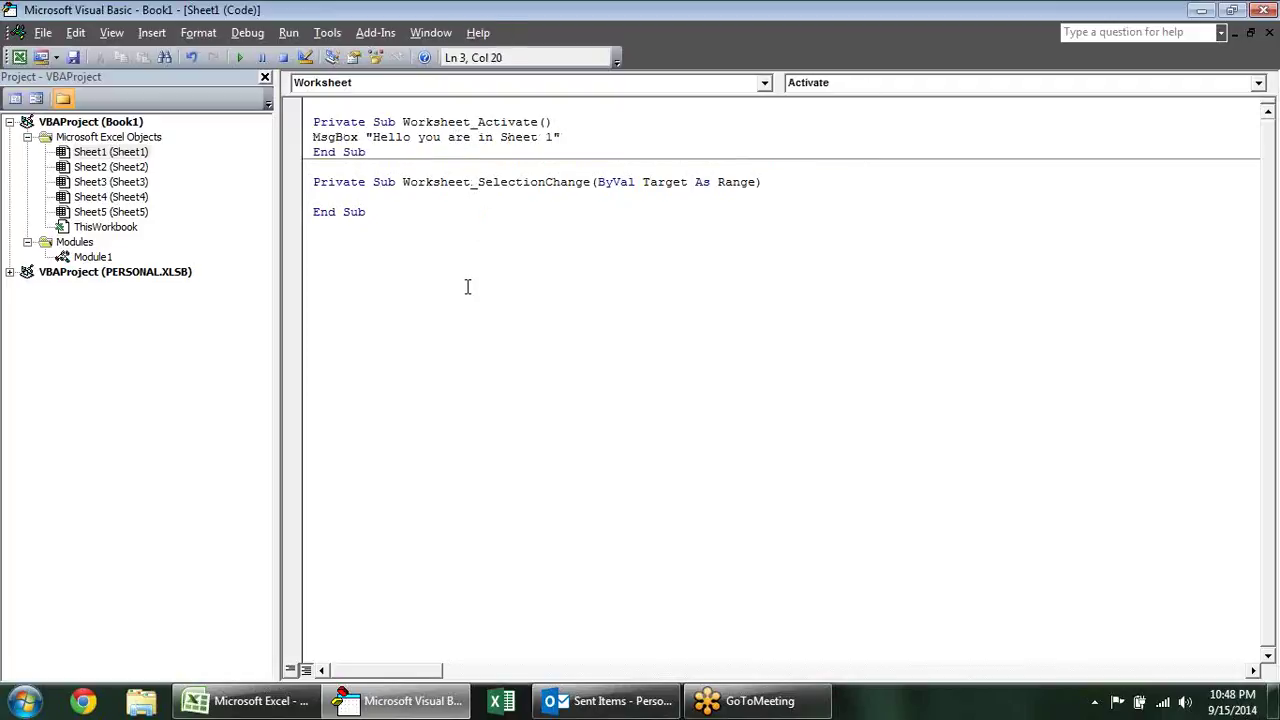
pyautogui.hotkey('alt', 'F11')
# Activate Sheet1 to show the "Hello you are in Sheet 1" message, dismiss it, and return to the editor
pyautogui.click(278, 521)
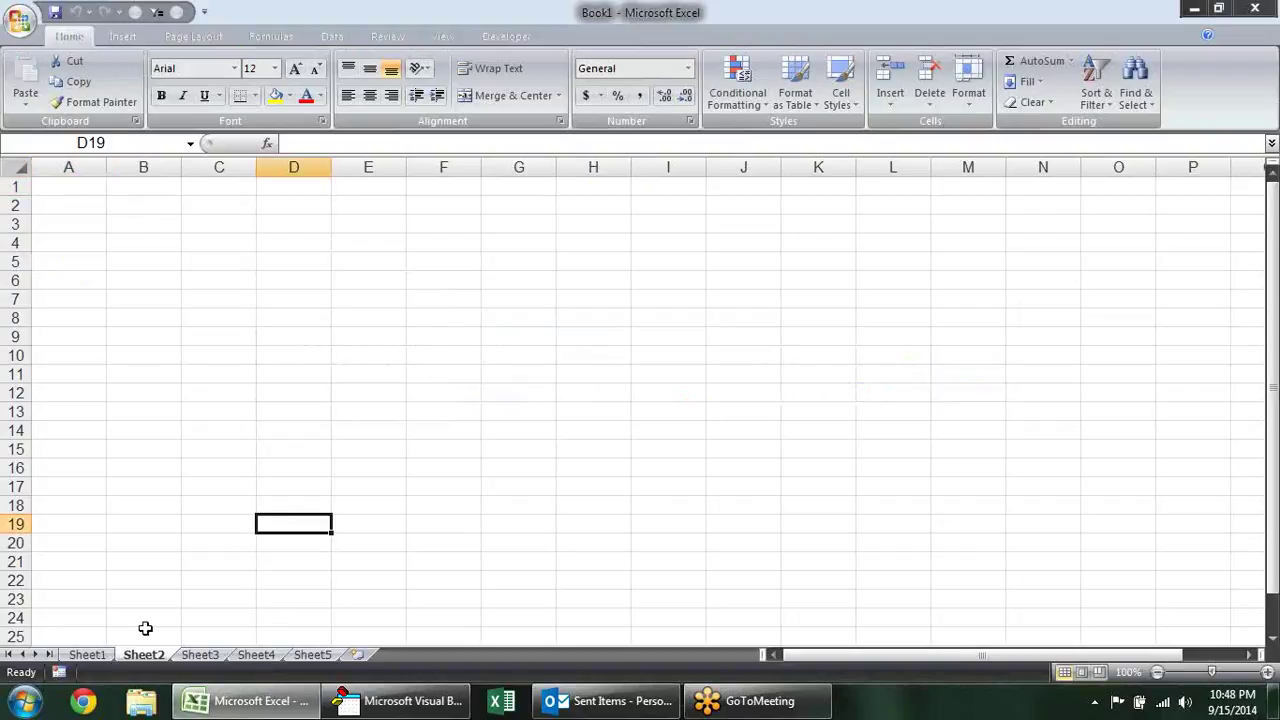
pyautogui.click(88, 656)
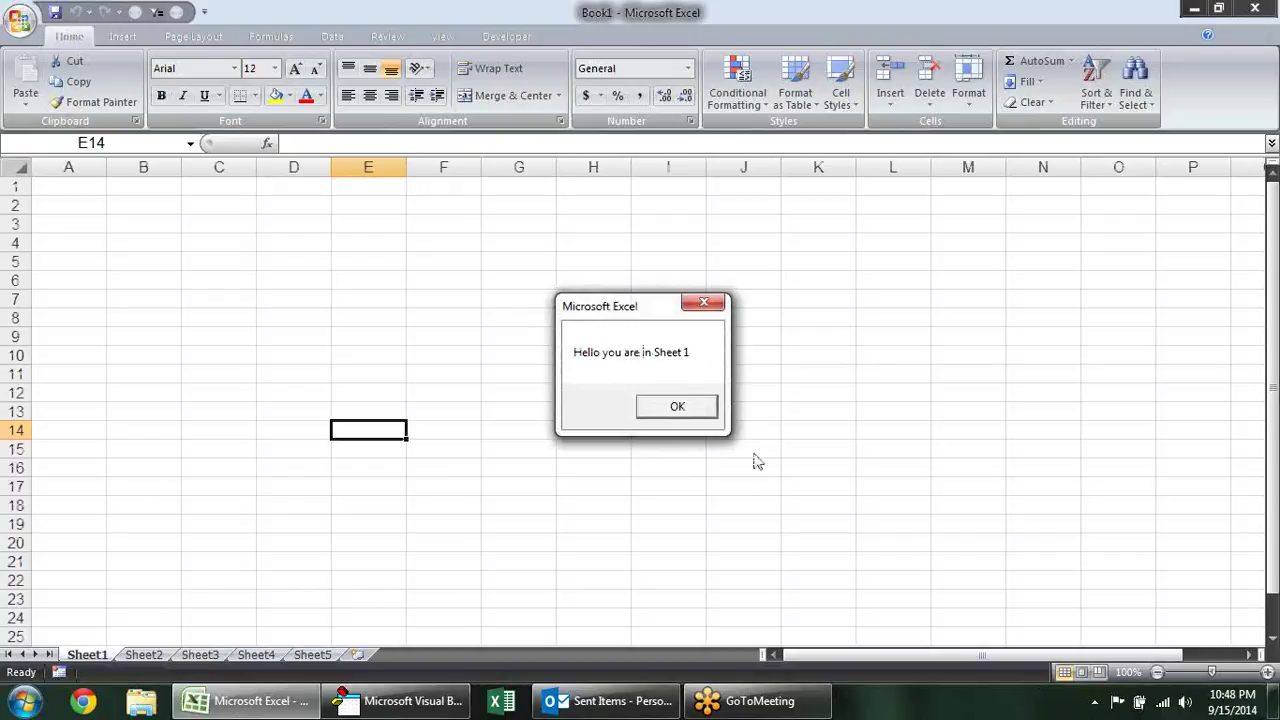
pyautogui.click(680, 404)
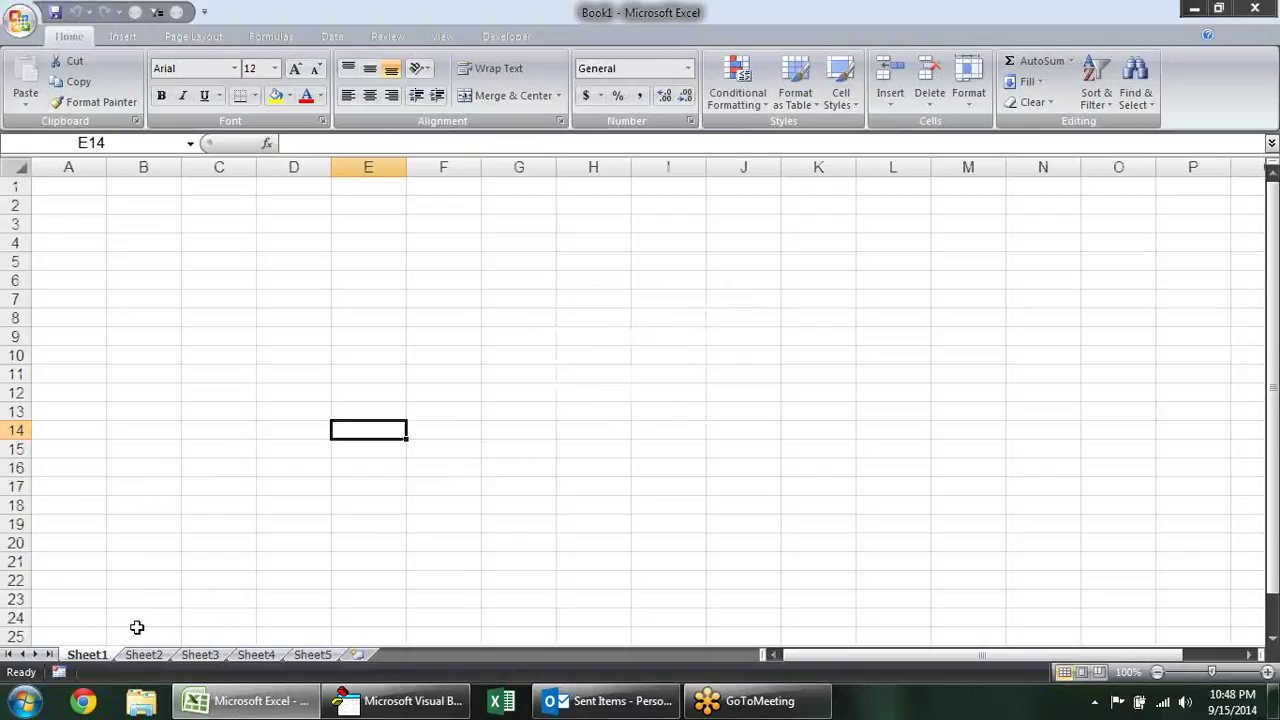
pyautogui.hotkey('alt', 'F11')
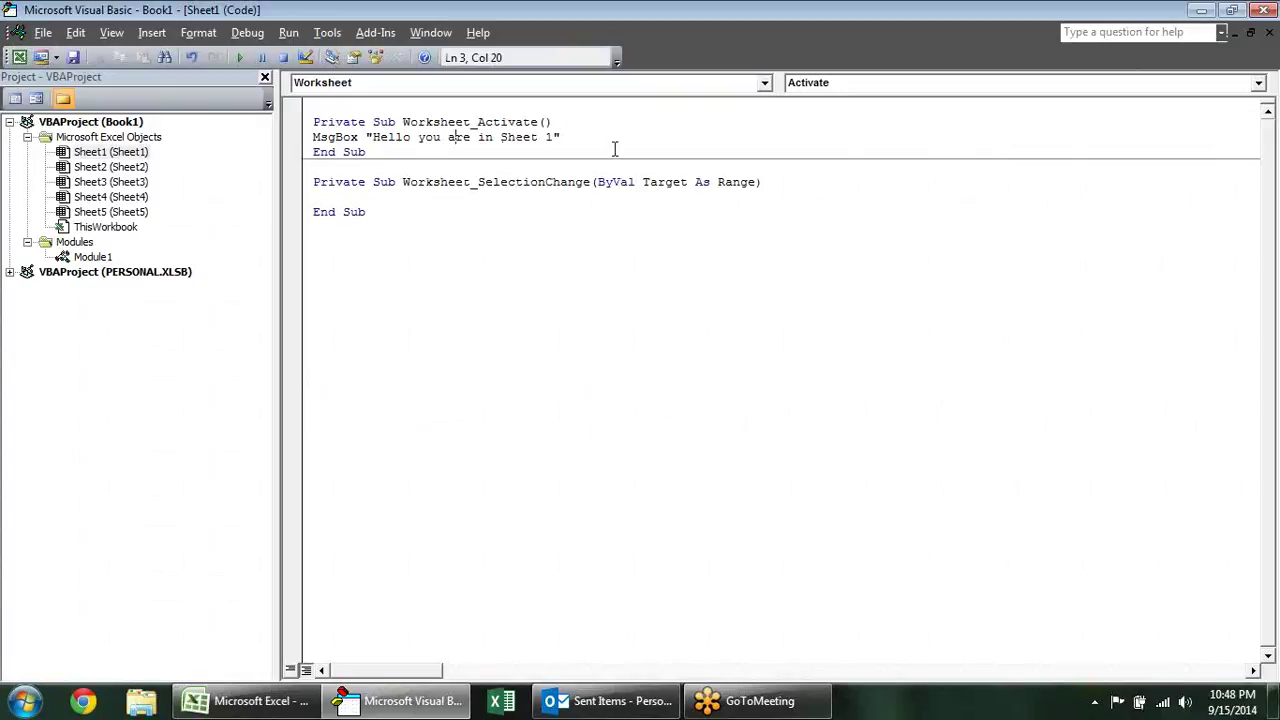
# Add a Worksheet_BeforeRightClick procedure containing MsgBox "your have right clicked"
pyautogui.click(862, 86)
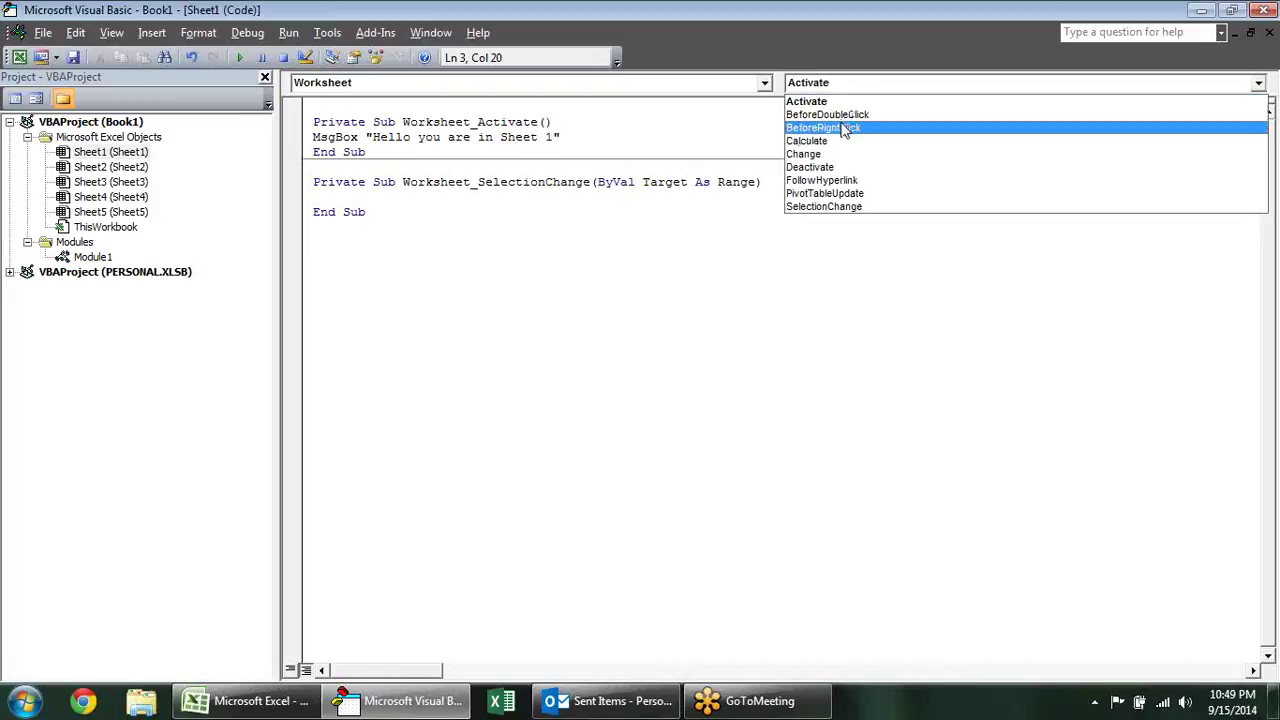
pyautogui.click(843, 128)
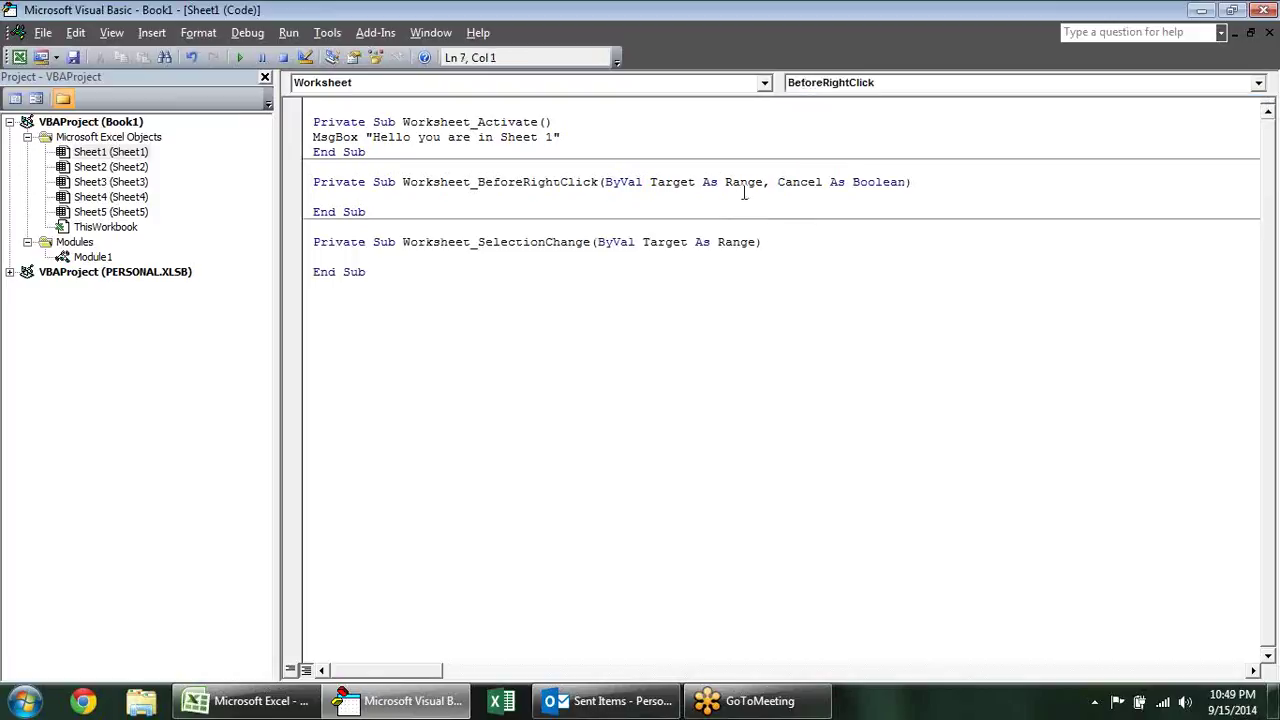
pyautogui.write('msgbox "your ')
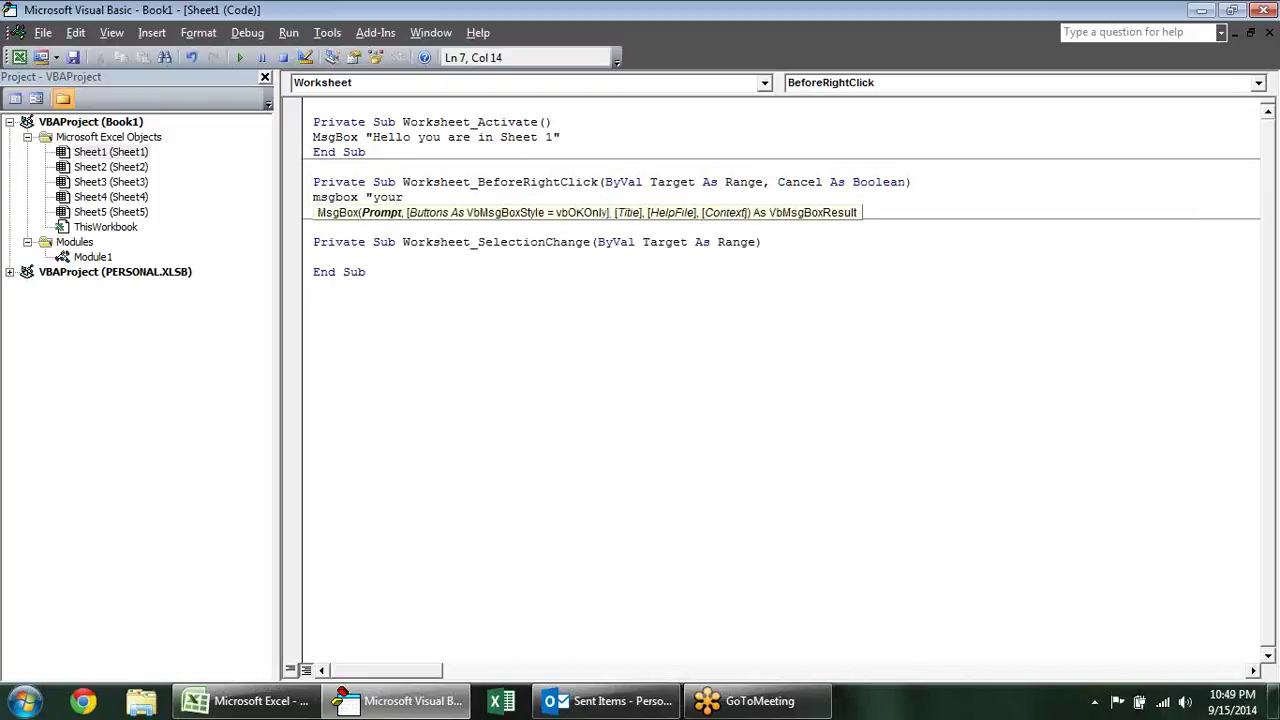
pyautogui.write('are')
pyautogui.press('BackSpace')
pyautogui.press('BackSpace')
pyautogui.press('BackSpace')
pyautogui.press('BackSpace')
pyautogui.write('hav')
pyautogui.write('e ')
pyautogui.write('righ click')
pyautogui.press('BackSpace')
pyautogui.press('BackSpace')
pyautogui.press('BackSpace')
pyautogui.press('BackSpace')
pyautogui.press('BackSpace')
pyautogui.press('BackSpace')
pyautogui.write('t ')
pyautogui.write('clicked')
# Right-click cell E7 to confirm the "your have right clicked" message, then reopen the event list
pyautogui.click(823, 286)
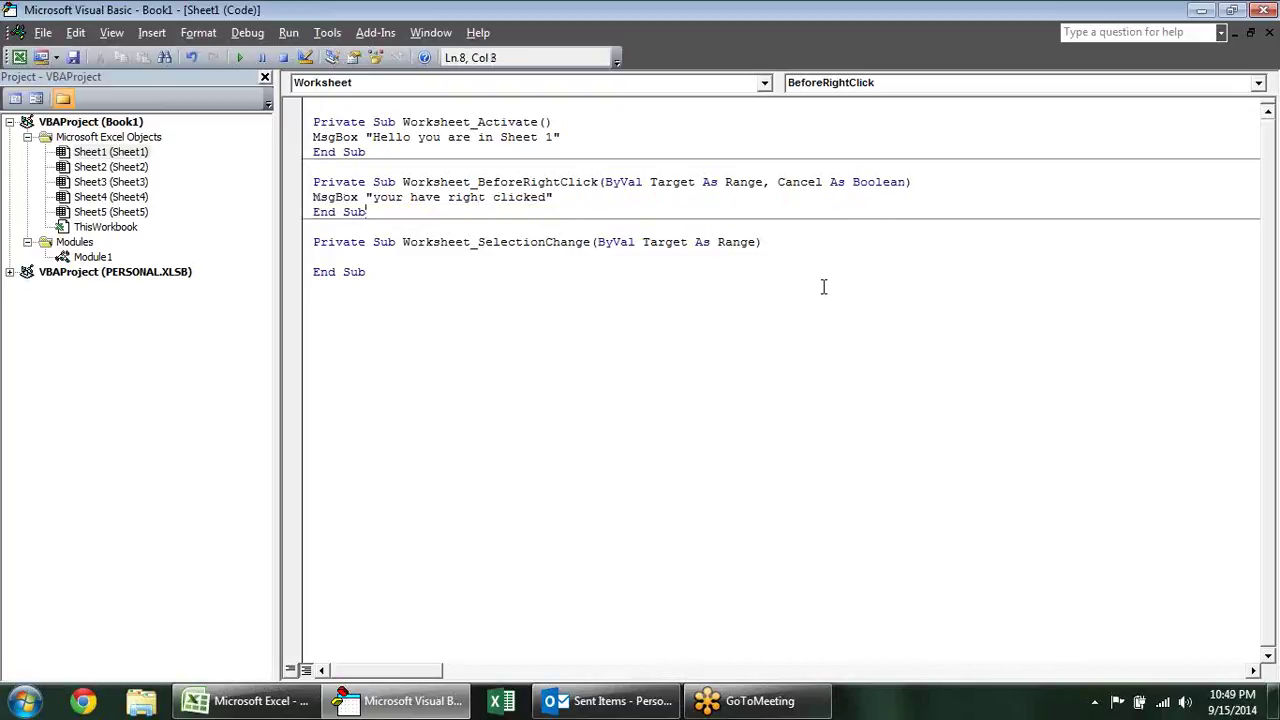
pyautogui.hotkey('alt', 'F11')
pyautogui.rightClick(353, 304)
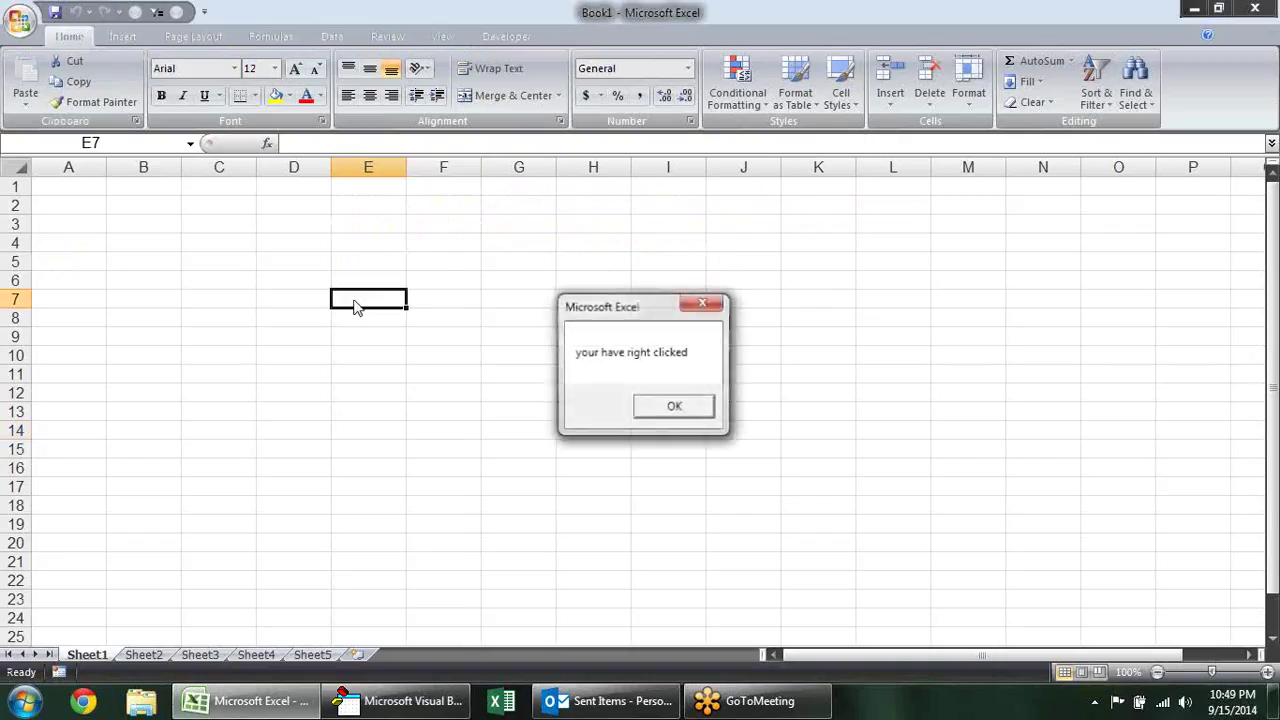
pyautogui.click(694, 412)
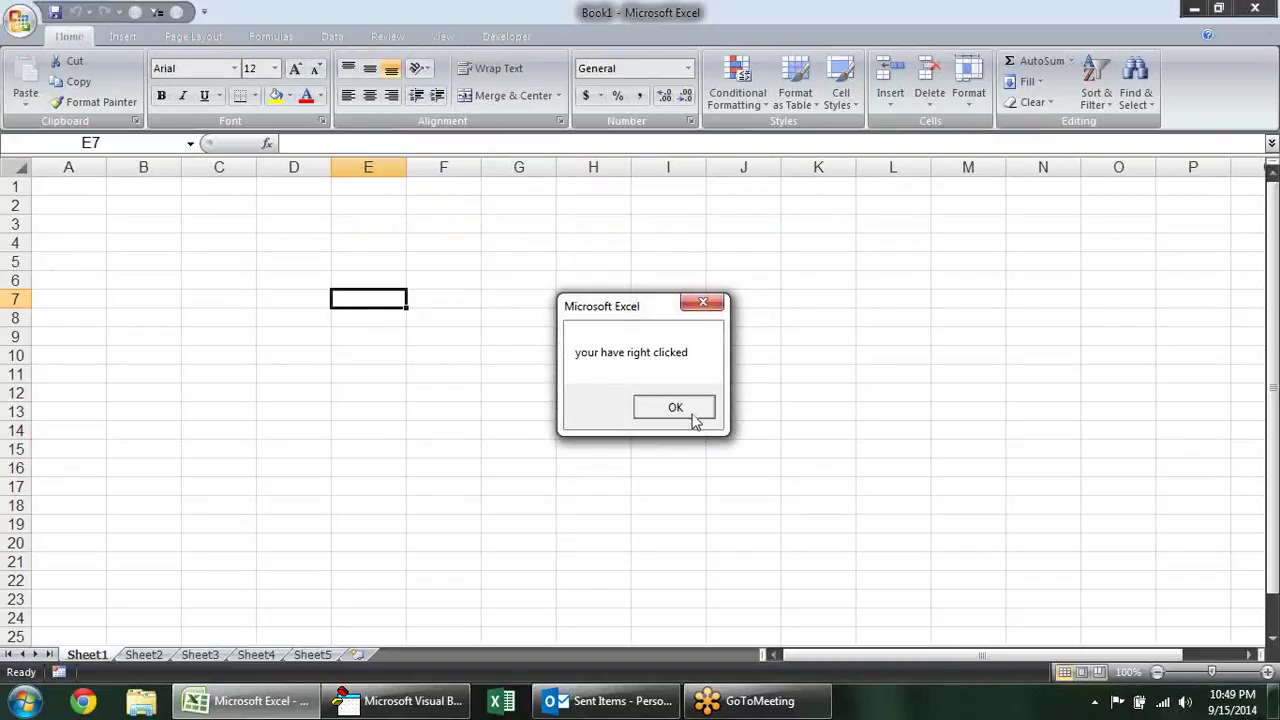
pyautogui.press('Escape')
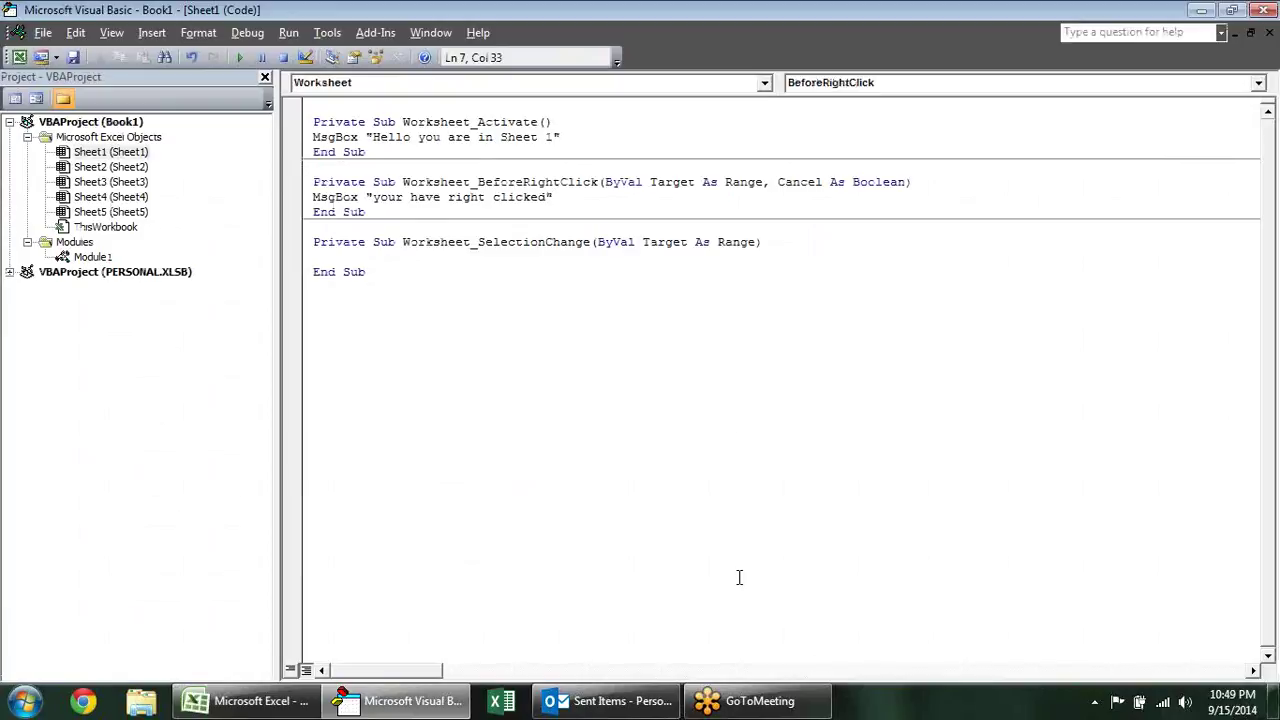
pyautogui.hotkey('alt', 'F11')
pyautogui.hotkey('alt', 'F11')
pyautogui.click(964, 89)
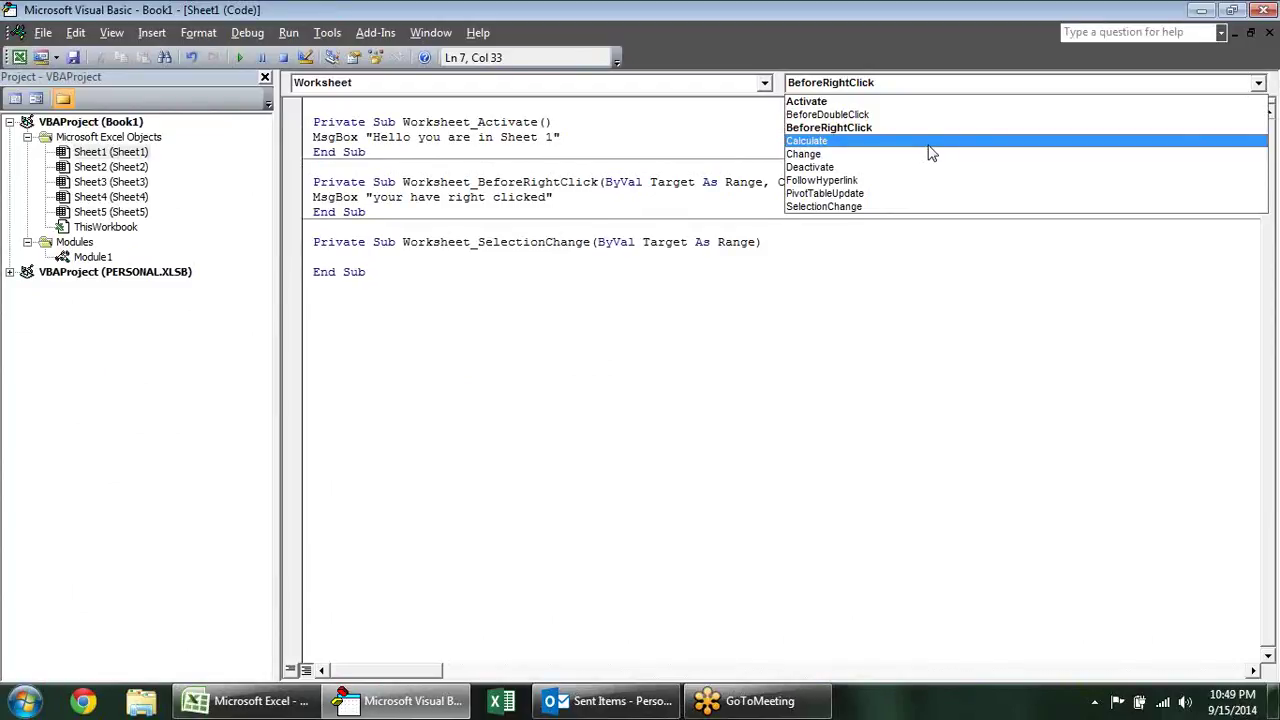
# Enter 12, 23 and 25 in E7:E9 with an AutoSum total of 60 in E10
pyautogui.hotkey('alt', 'F11')
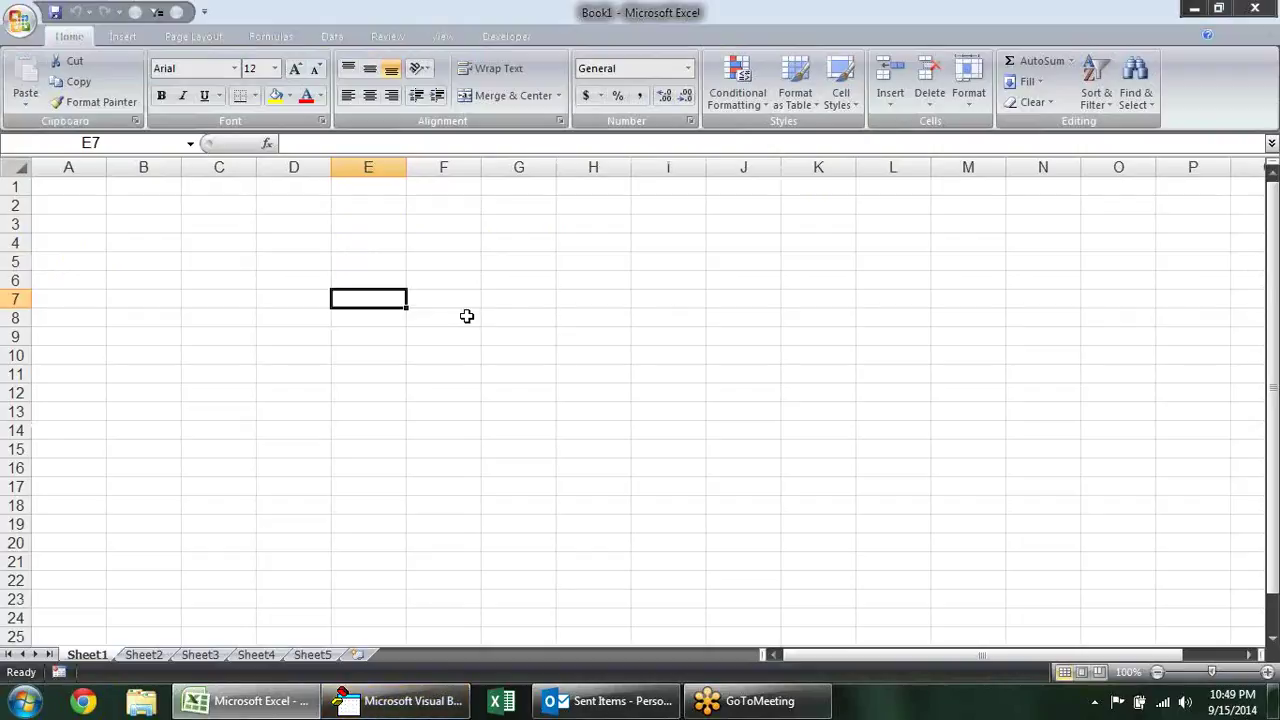
pyautogui.write('12')
pyautogui.press('Return')
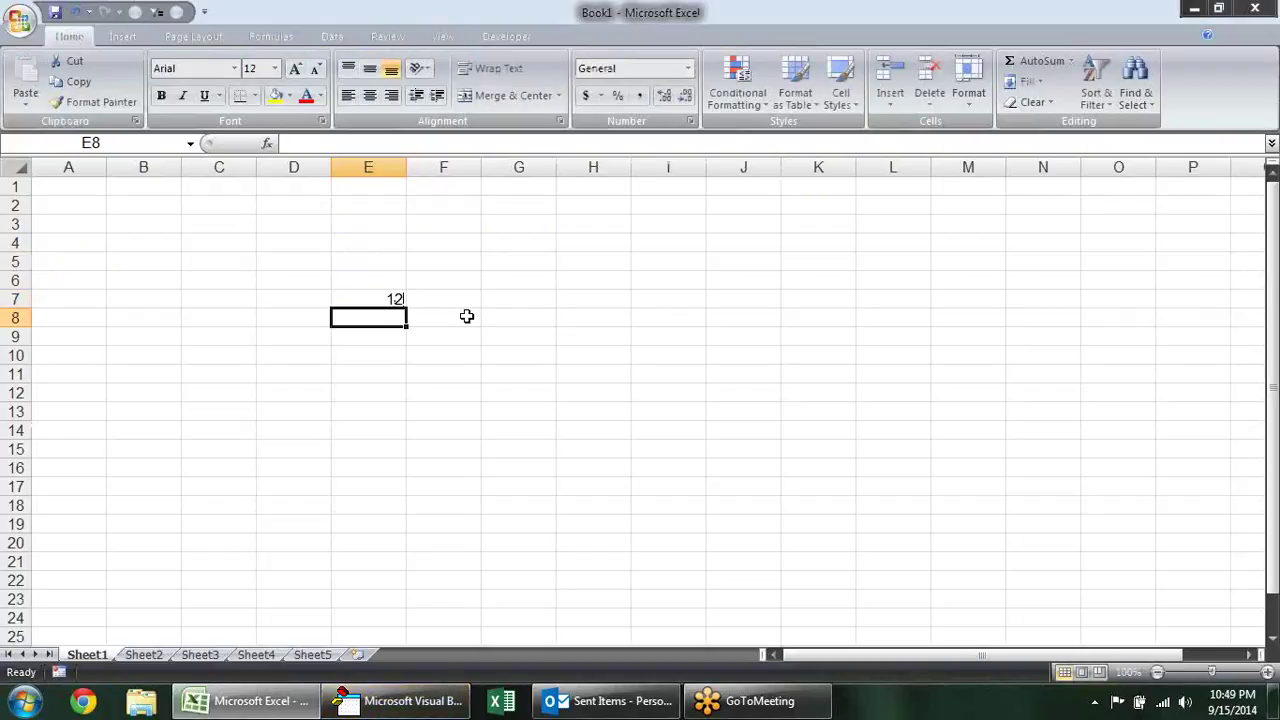
pyautogui.write('23')
pyautogui.press('Return')
pyautogui.write('2')
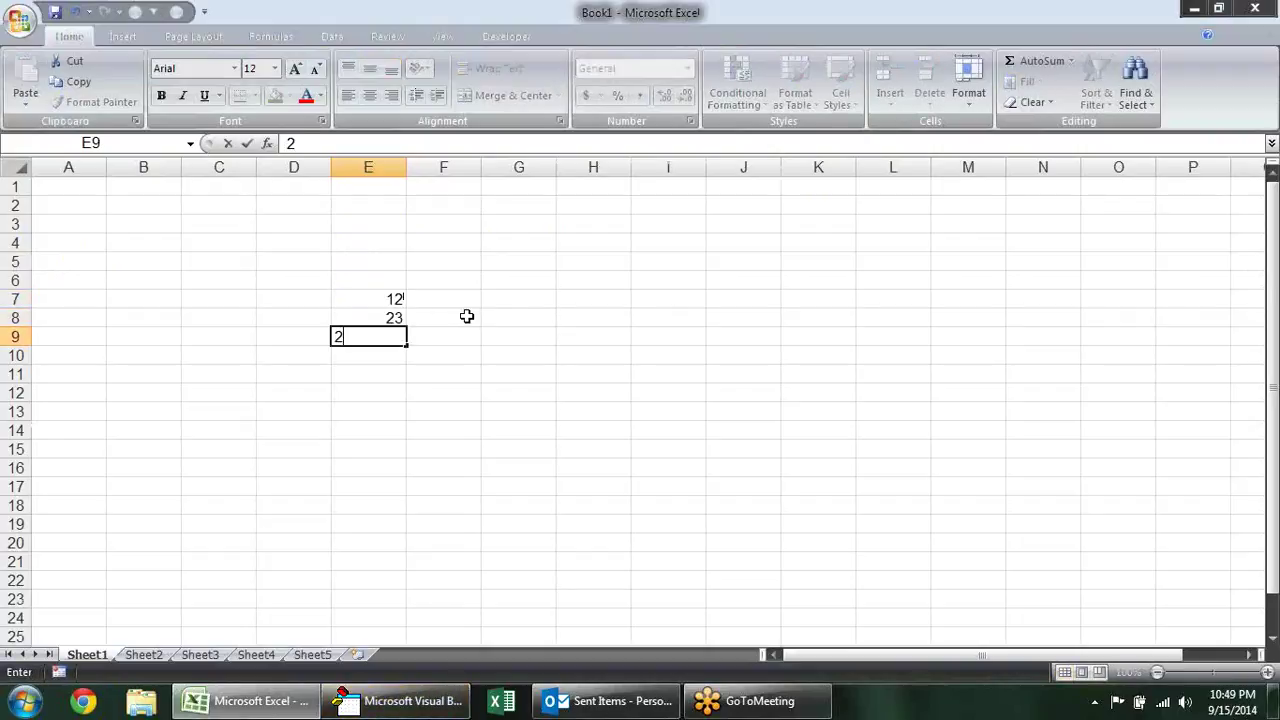
pyautogui.write('5')
pyautogui.press('Return')
pyautogui.hotkey('alt', '=')
pyautogui.press('Return')
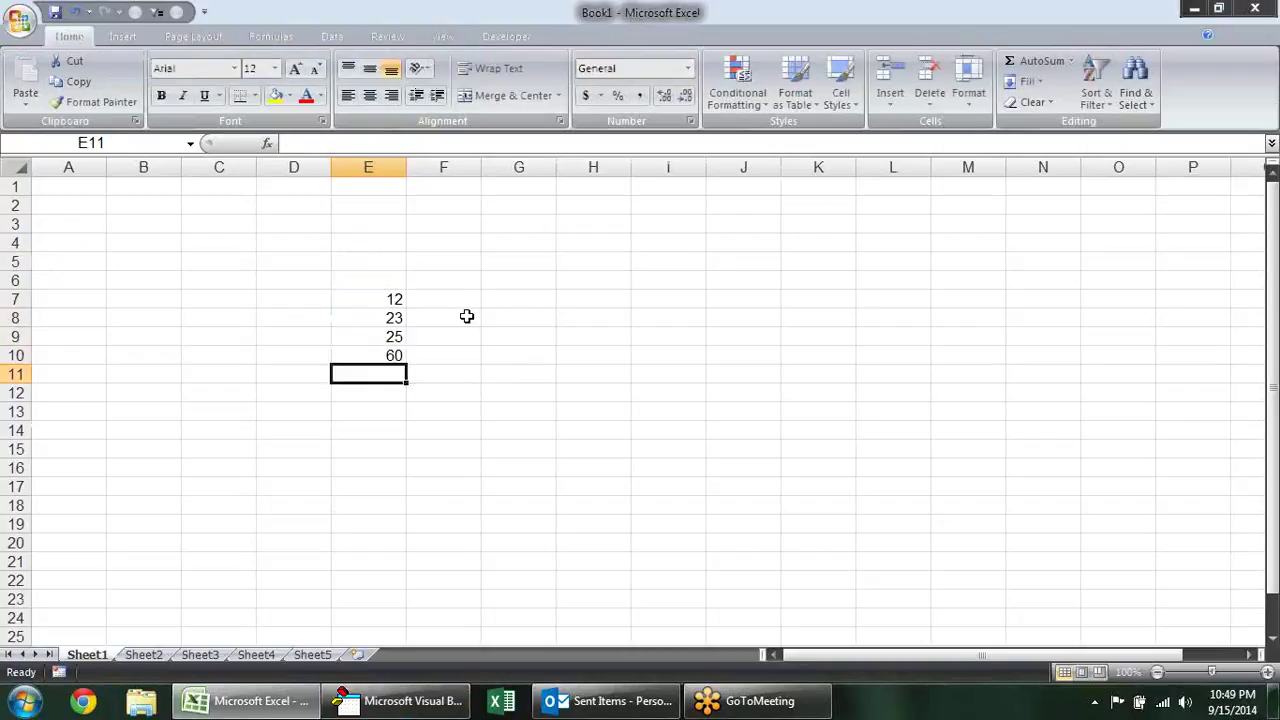
pyautogui.click(395, 299)
pyautogui.hotkey('alt', 'F11')
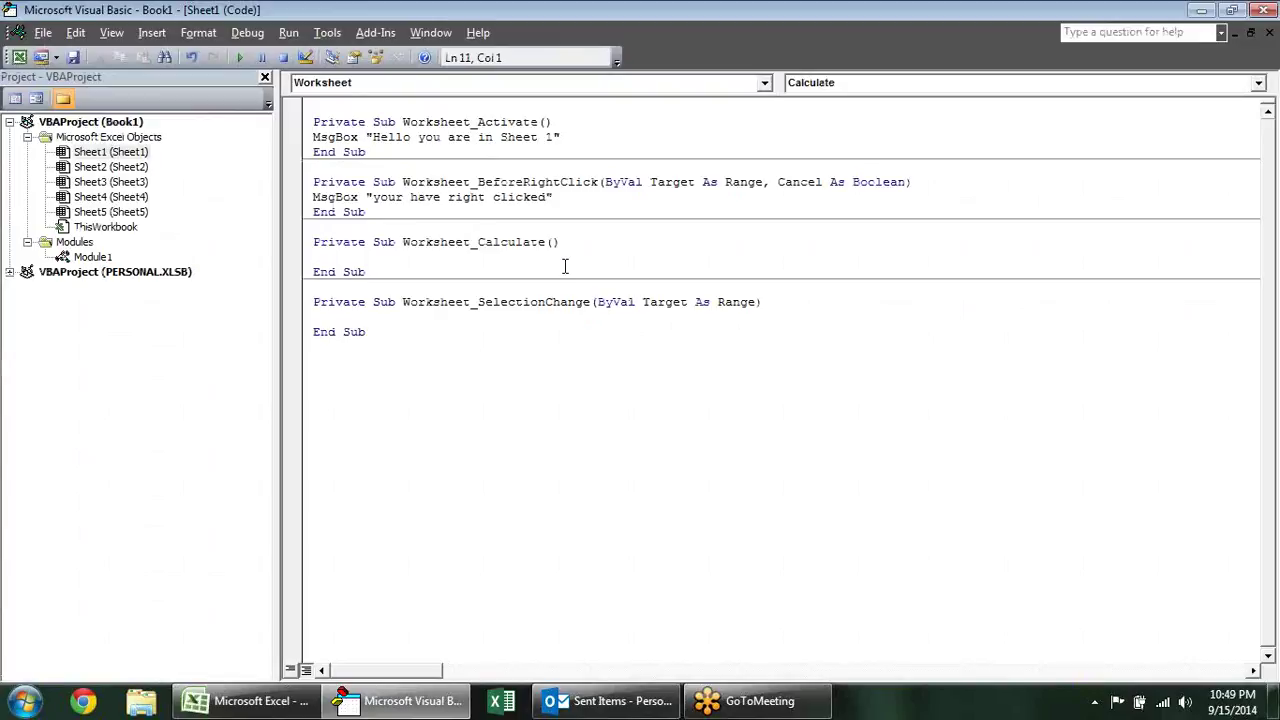
# Type msgbox "value is going to update" into the Worksheet_Calculate procedure
pyautogui.write('ms')
pyautogui.write('gbox "valu')
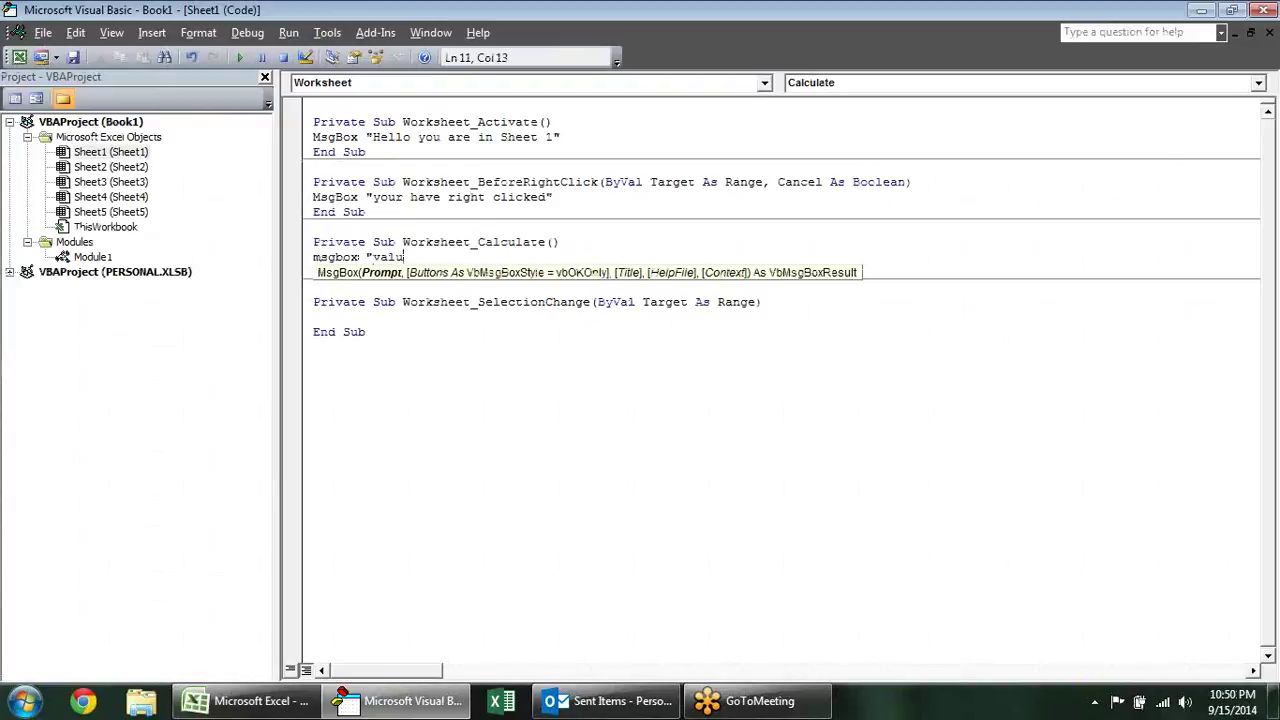
pyautogui.write('e is ')
pyautogui.write('going to update"')
# Finish the Calculate message line, then in Excel enter 12 in cell G6
pyautogui.click(561, 267)
pyautogui.hotkey('alt', 'Tab')
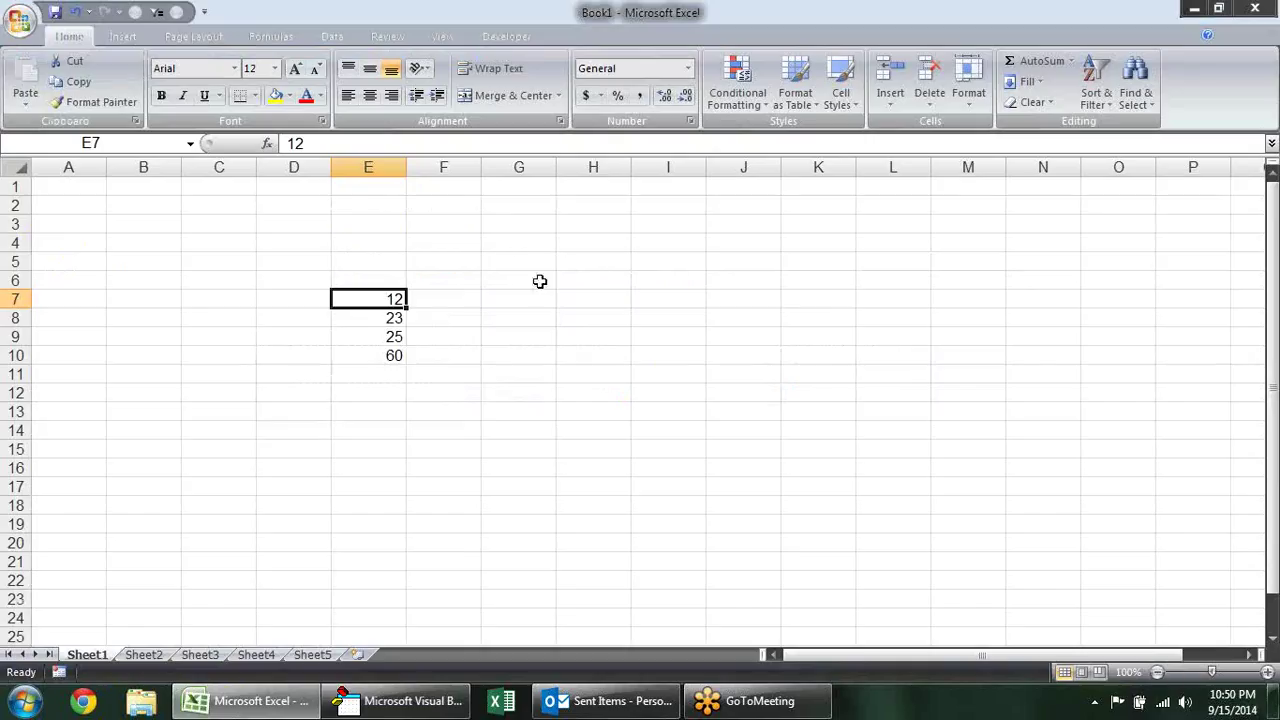
pyautogui.click(388, 362)
pyautogui.click(463, 305)
pyautogui.click(351, 304)
pyautogui.click(488, 293)
pyautogui.click(489, 283)
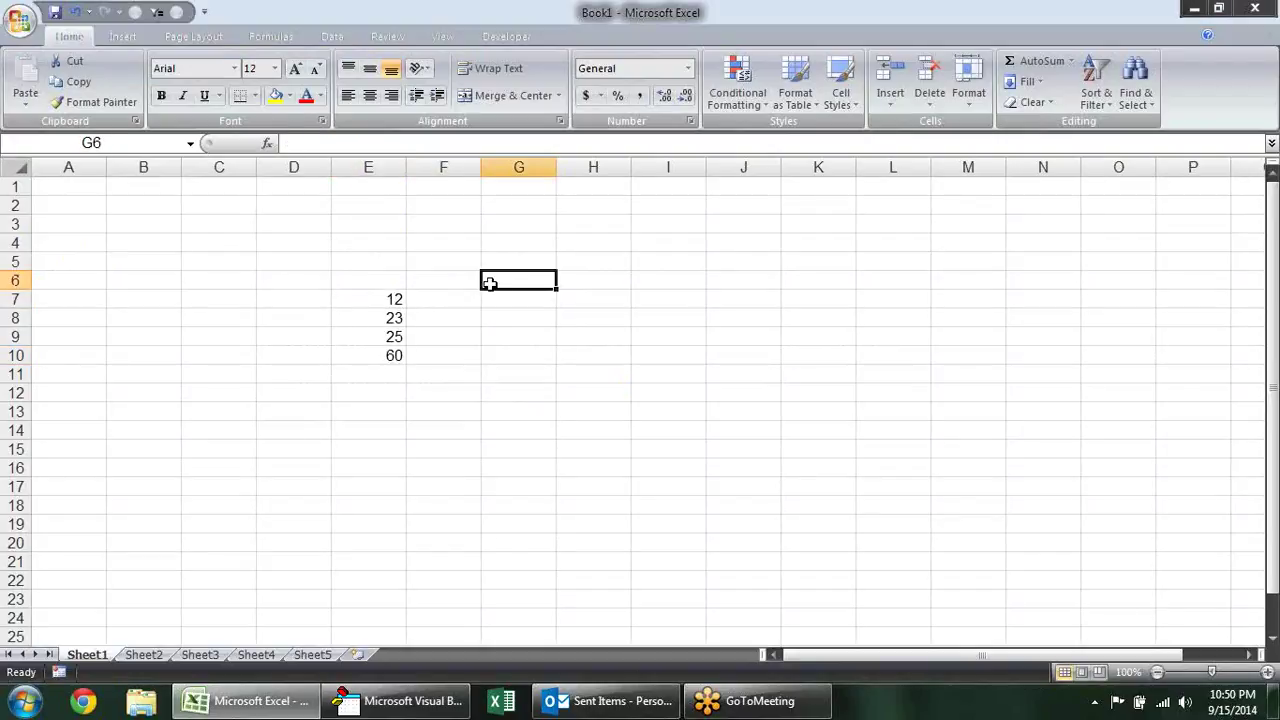
pyautogui.write('12')
pyautogui.press('Return')
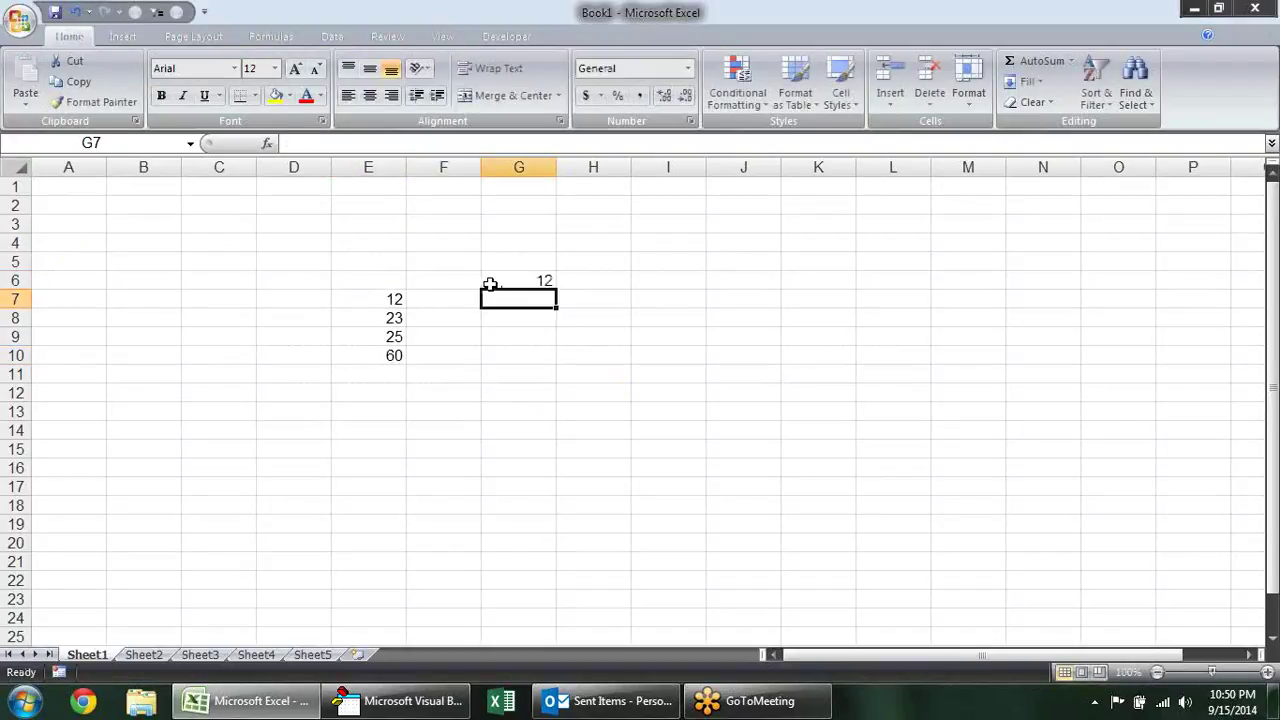
# Change E7 to 26 so E10 totals 74, and dismiss the "value is going to update" message
pyautogui.click(396, 303)
pyautogui.write('26')
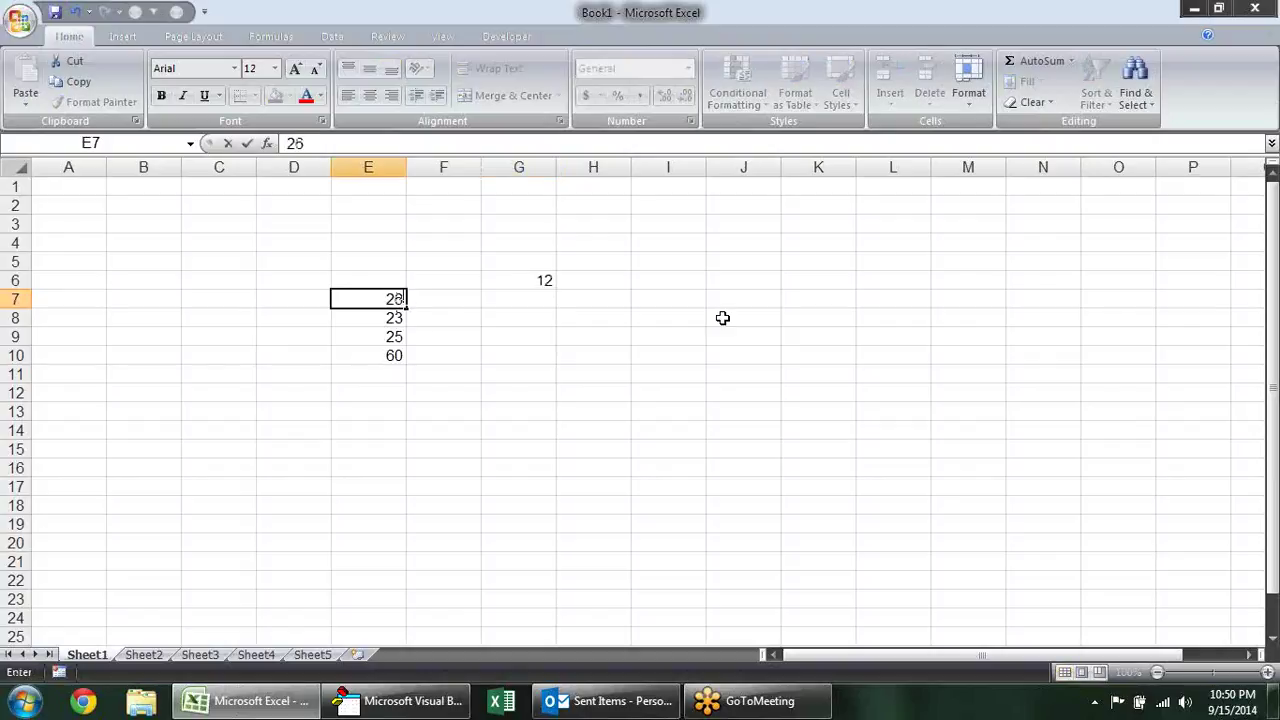
pyautogui.press('Return')
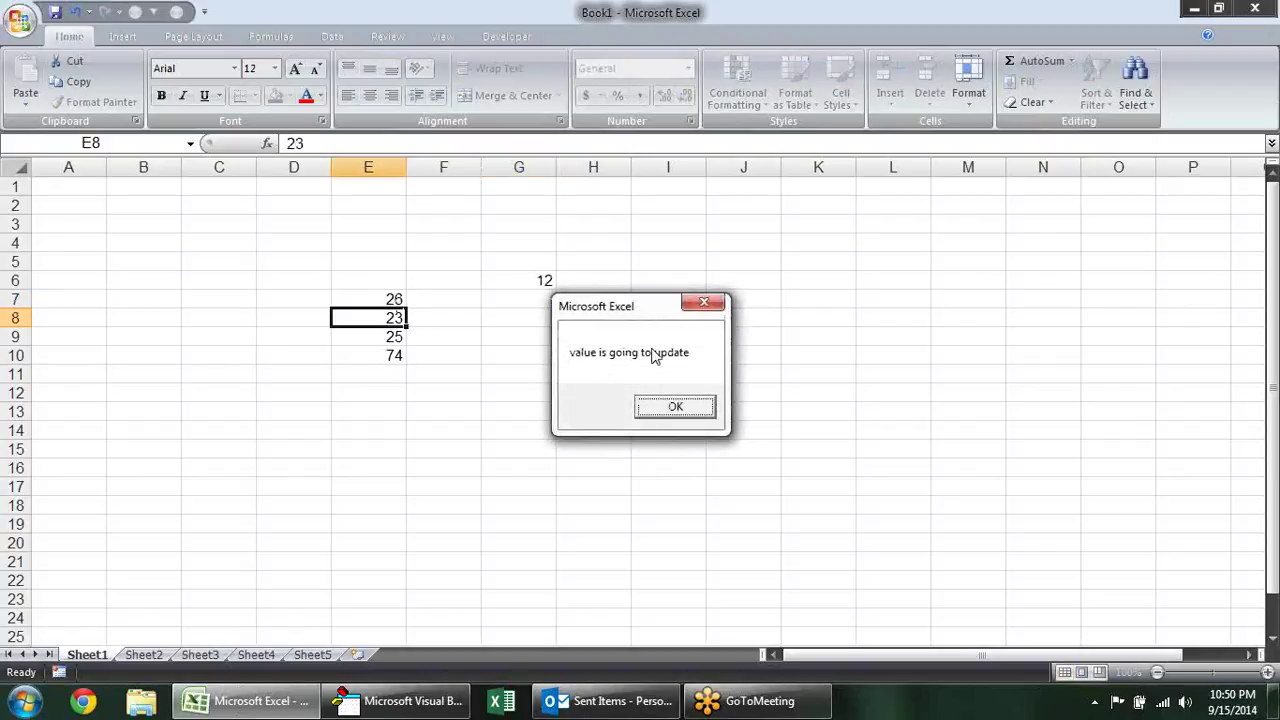
pyautogui.click(676, 410)
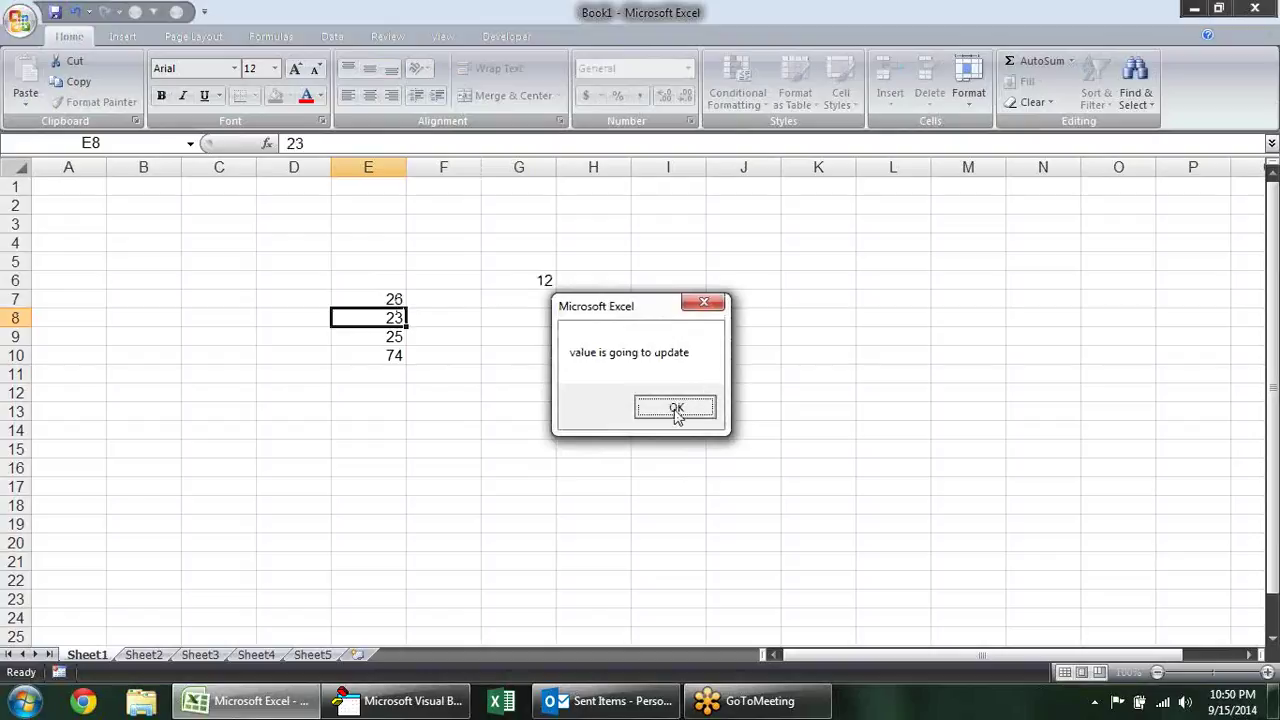
pyautogui.click(388, 352)
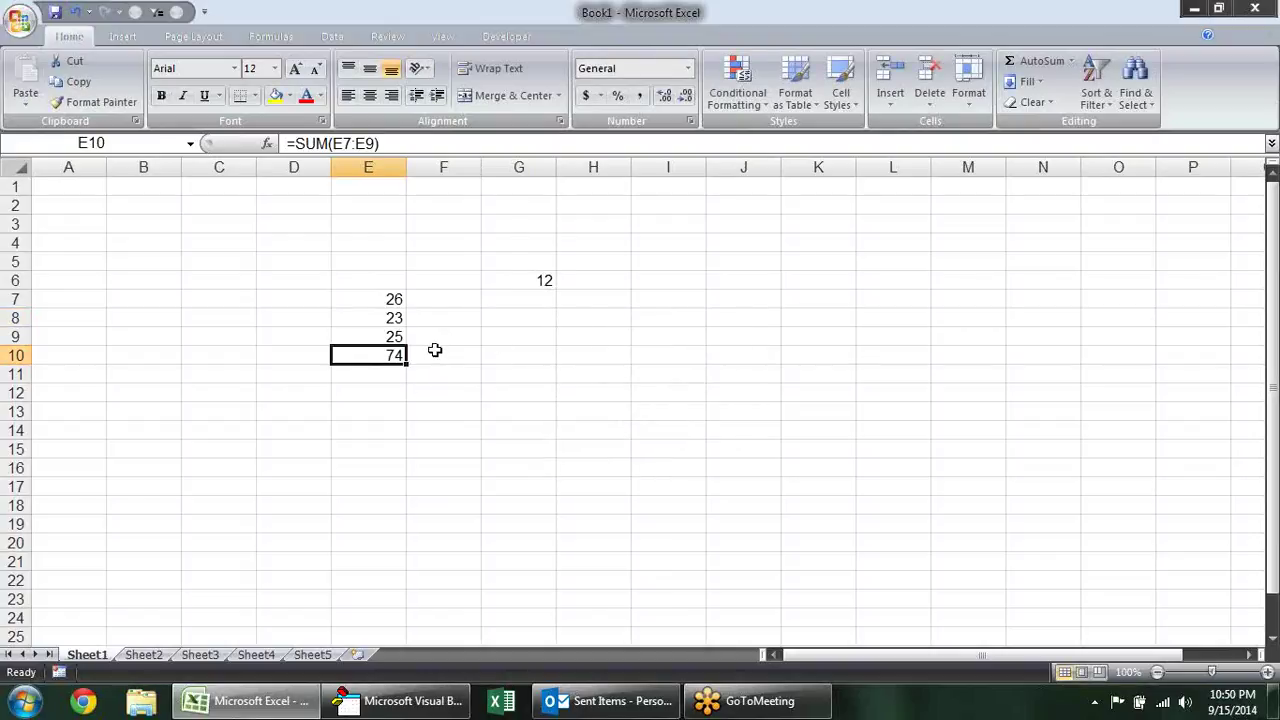
pyautogui.hotkey('alt', 'F11')
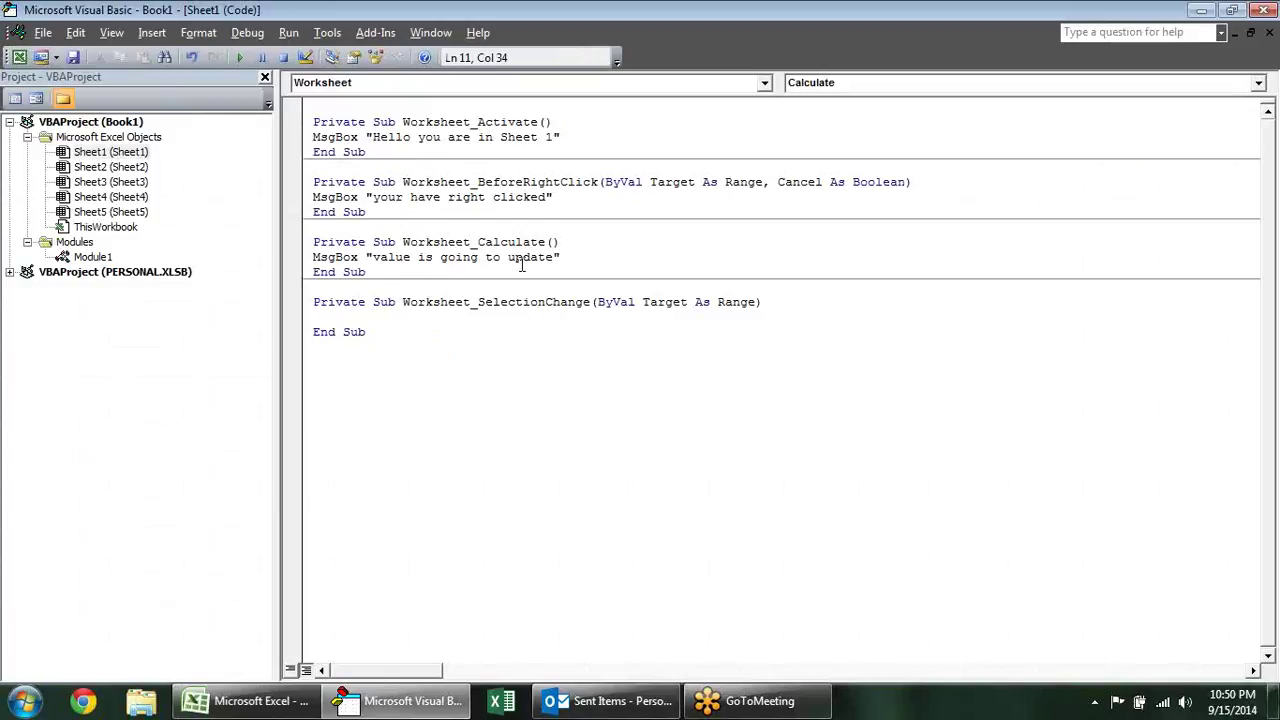
# Insert an empty Worksheet_Change(ByVal Target As Range) stub in Sheet1's code
pyautogui.click(868, 86)
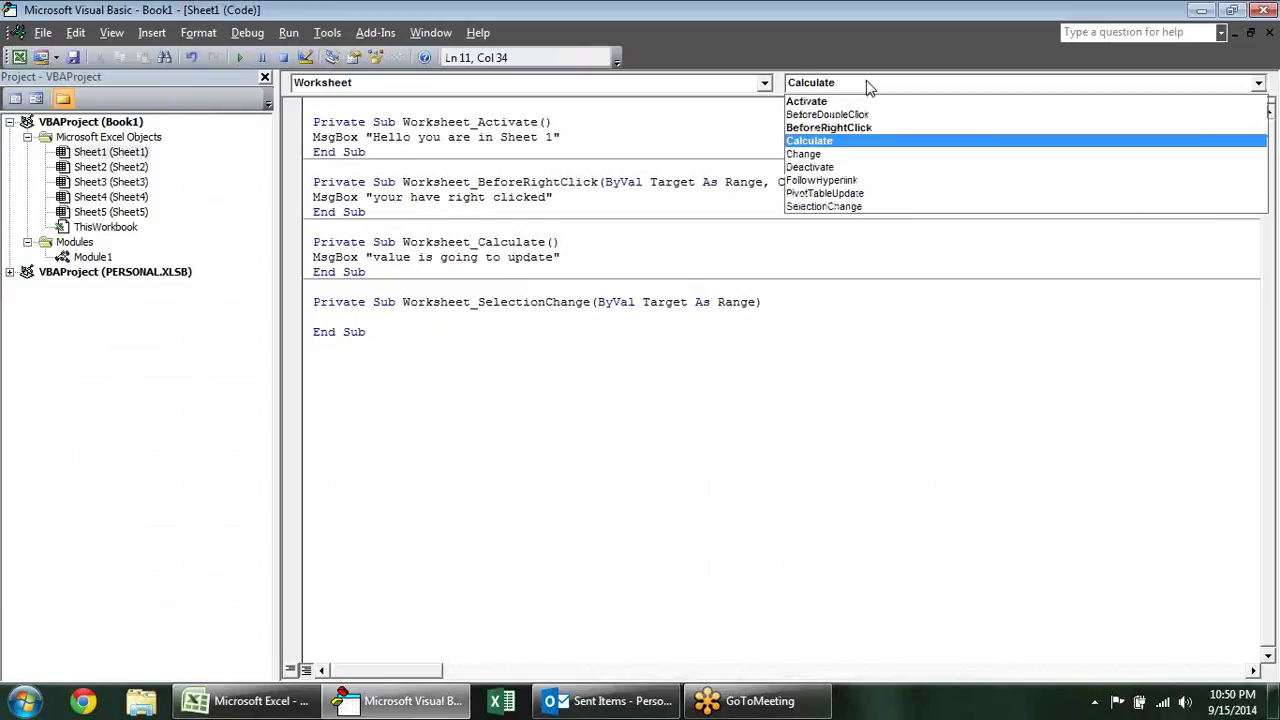
pyautogui.click(853, 156)
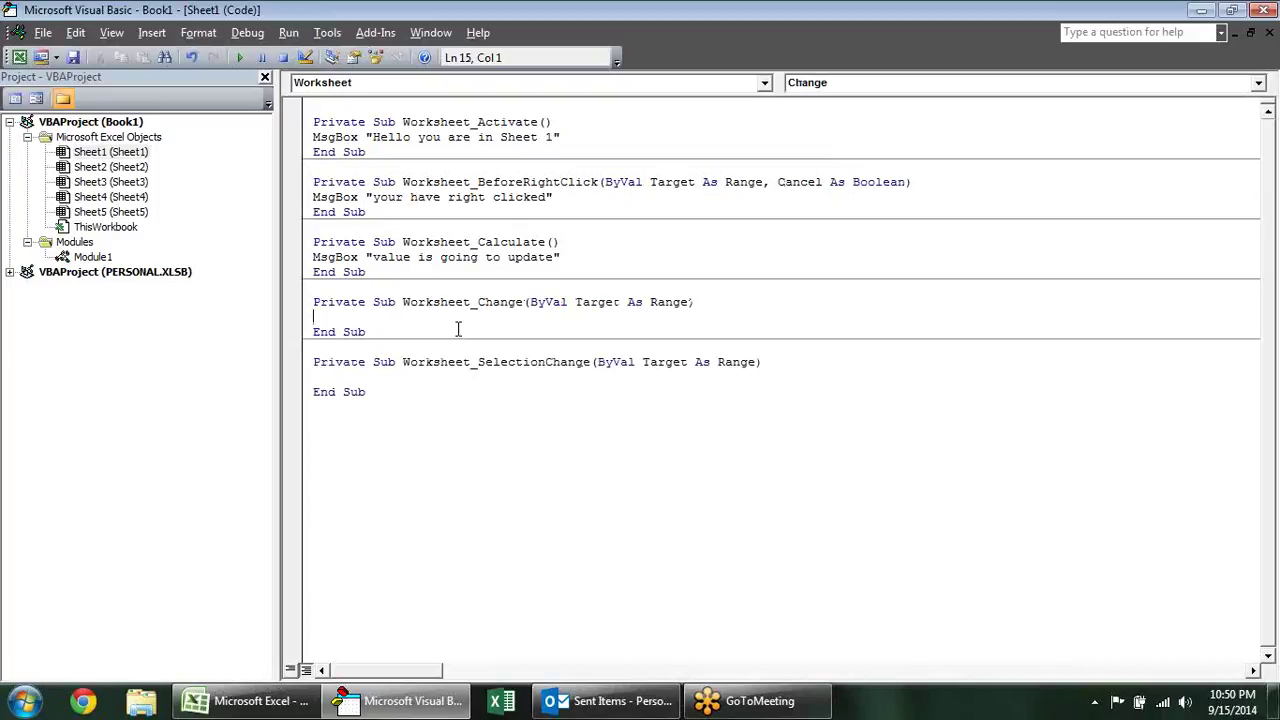
pyautogui.hotkey('alt', 'F11')
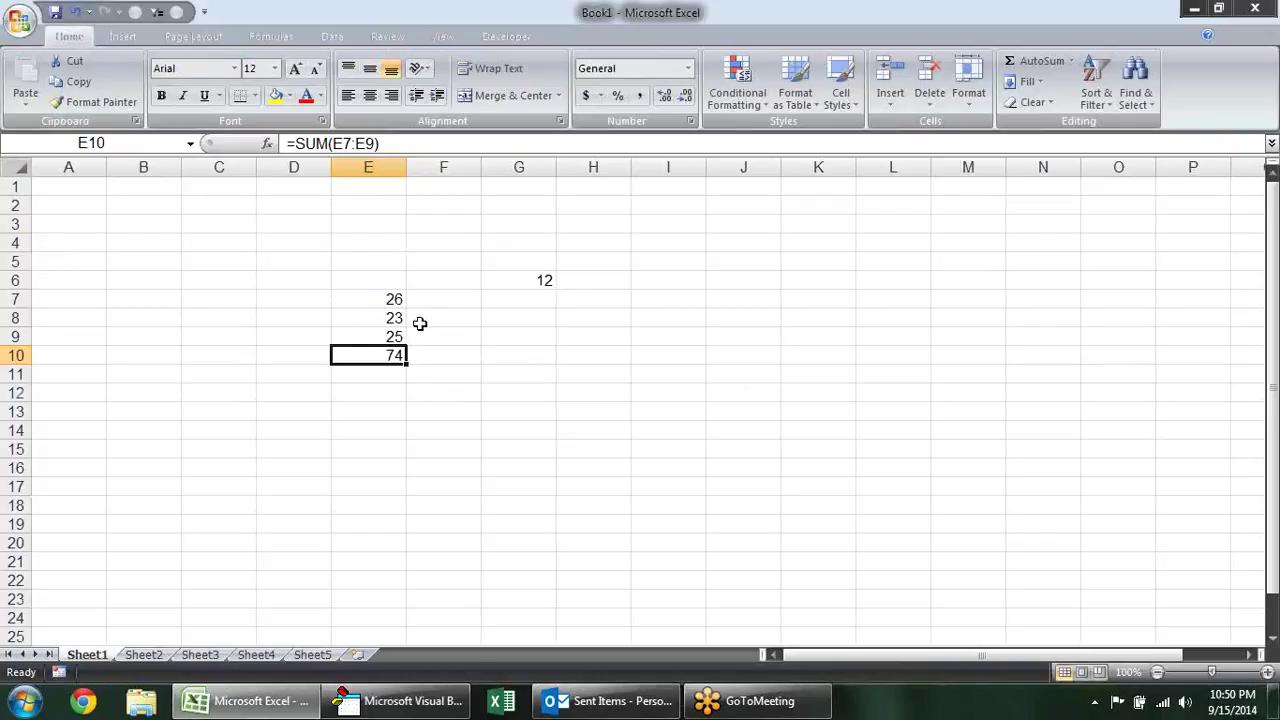
# Enter 12 in cell D6 of Sheet1, then go back to the VBA editor
pyautogui.click(330, 311)
pyautogui.press('Right')
pyautogui.press('Right')
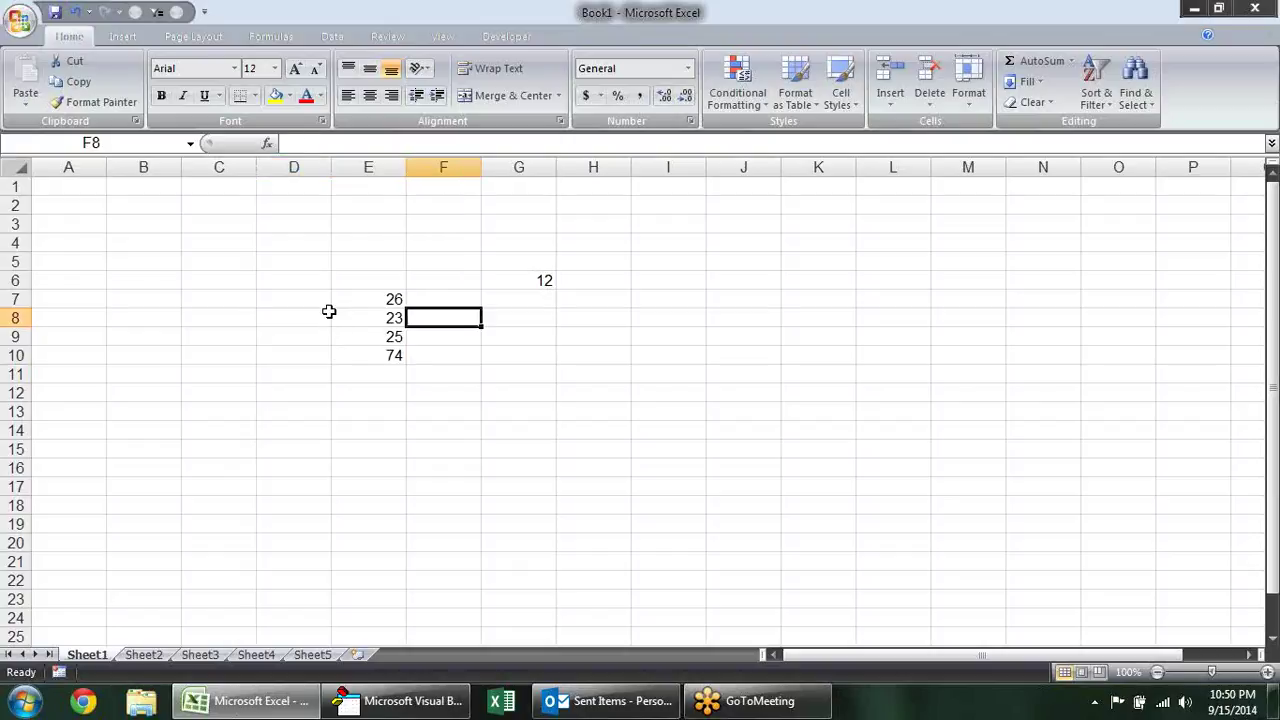
pyautogui.press('Left')
pyautogui.press('Left')
pyautogui.press('Up')
pyautogui.press('Up')
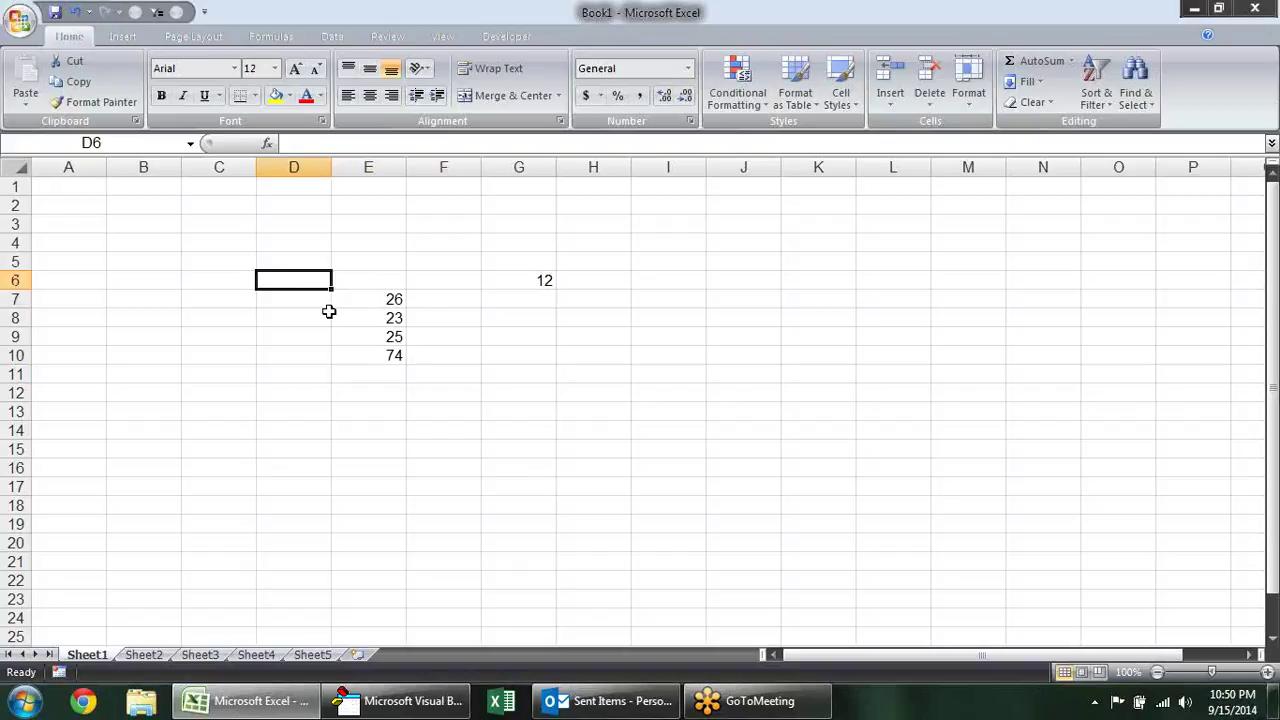
pyautogui.write('12')
pyautogui.press('Return')
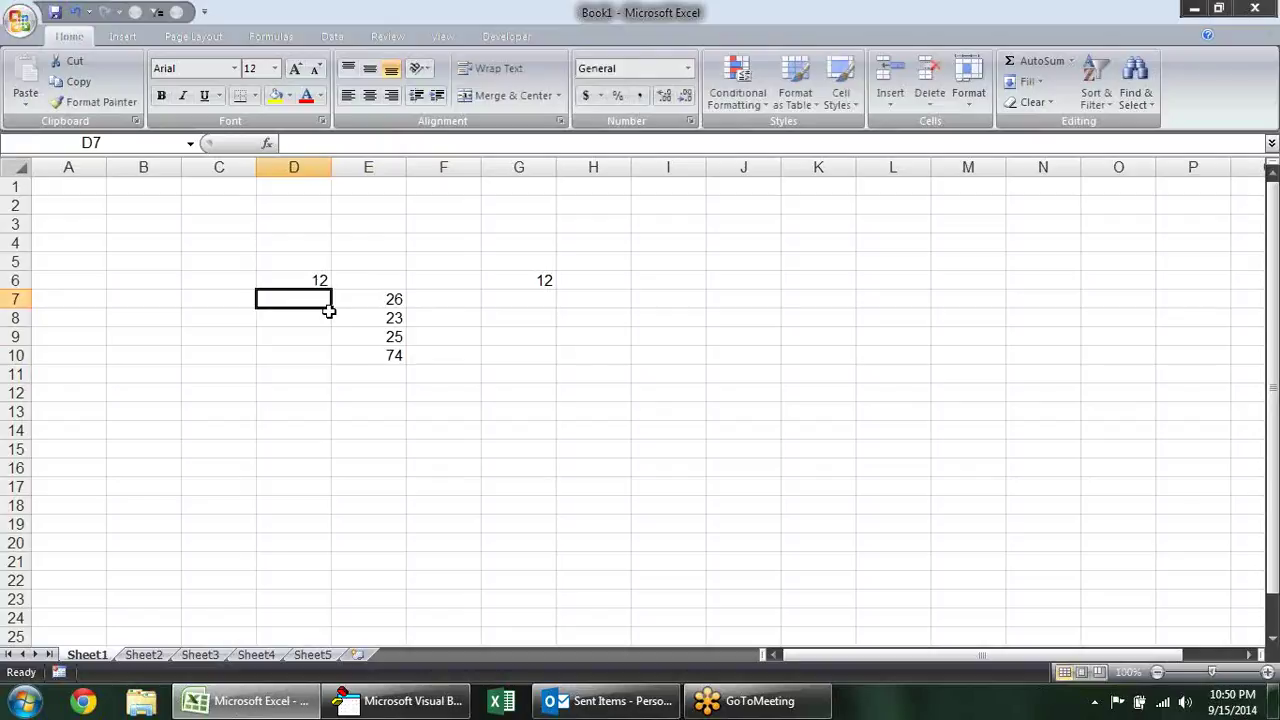
pyautogui.hotkey('alt', 'F11')
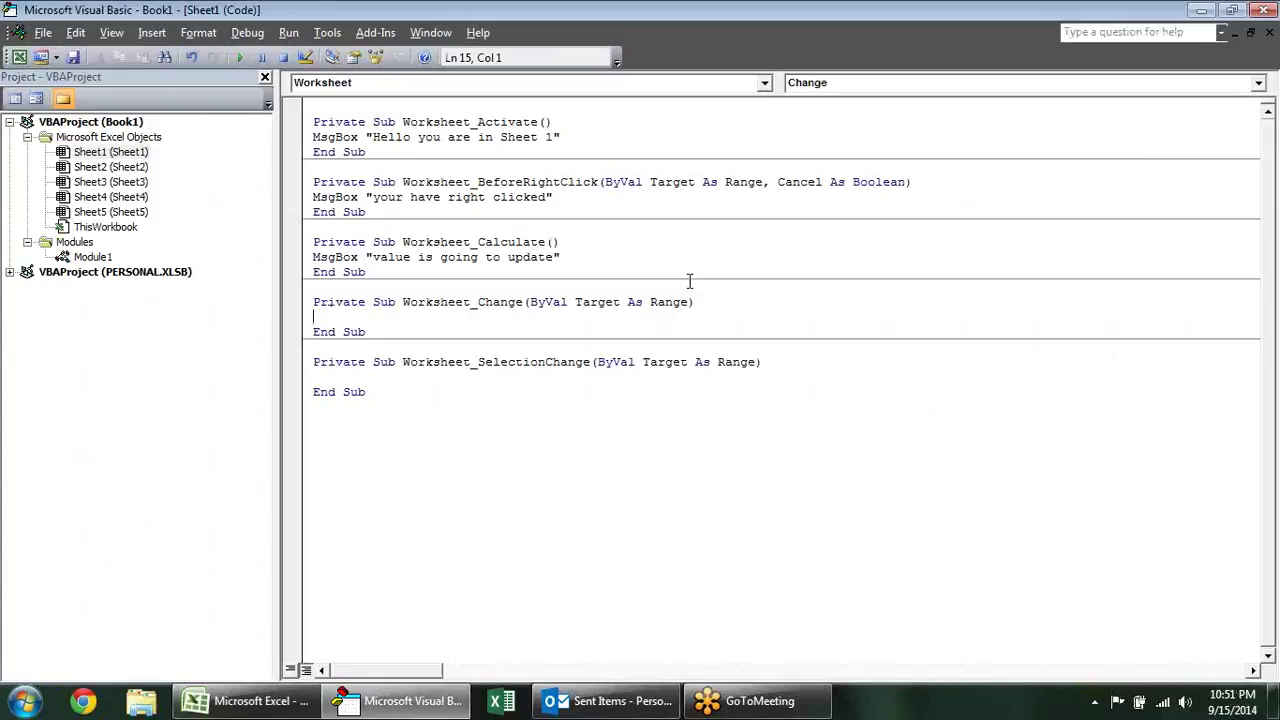
# Copy the MsgBox line from Worksheet_Calculate into Worksheet_Change
pyautogui.write('msg')
pyautogui.press('BackSpace')
pyautogui.press('BackSpace')
pyautogui.press('BackSpace')
pyautogui.moveTo(566, 258); pyautogui.dragTo(377, 261)
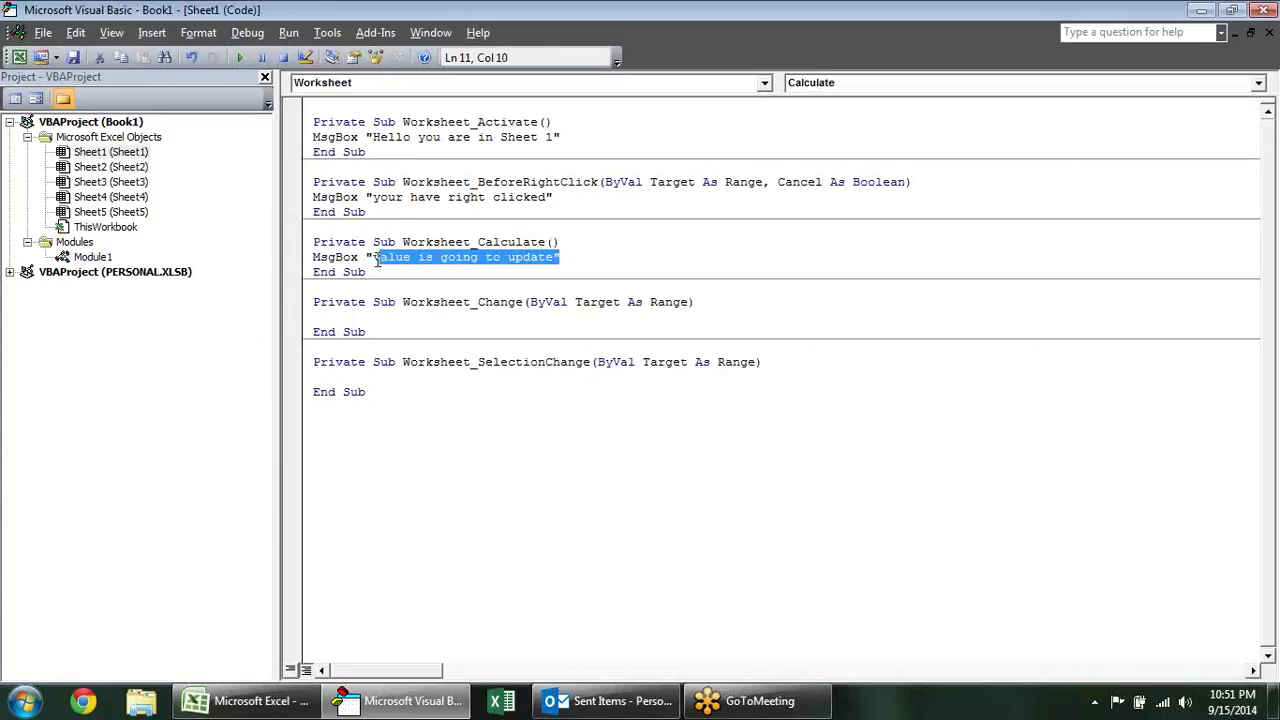
pyautogui.keyDown('shift'); pyautogui.click(311, 244); pyautogui.keyUp('shift')
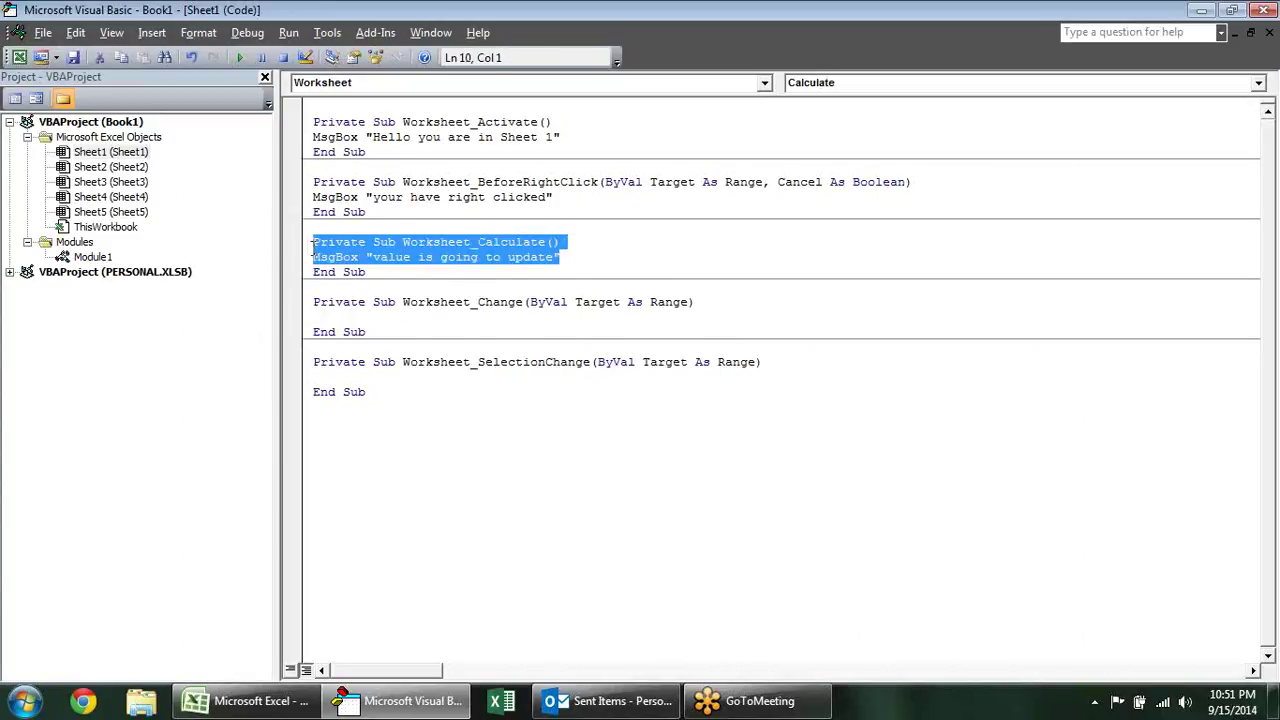
pyautogui.moveTo(300, 258); pyautogui.dragTo(300, 267)
pyautogui.hotkey('ctrl', 'c')
pyautogui.click(346, 317)
pyautogui.hotkey('ctrl', 'v')
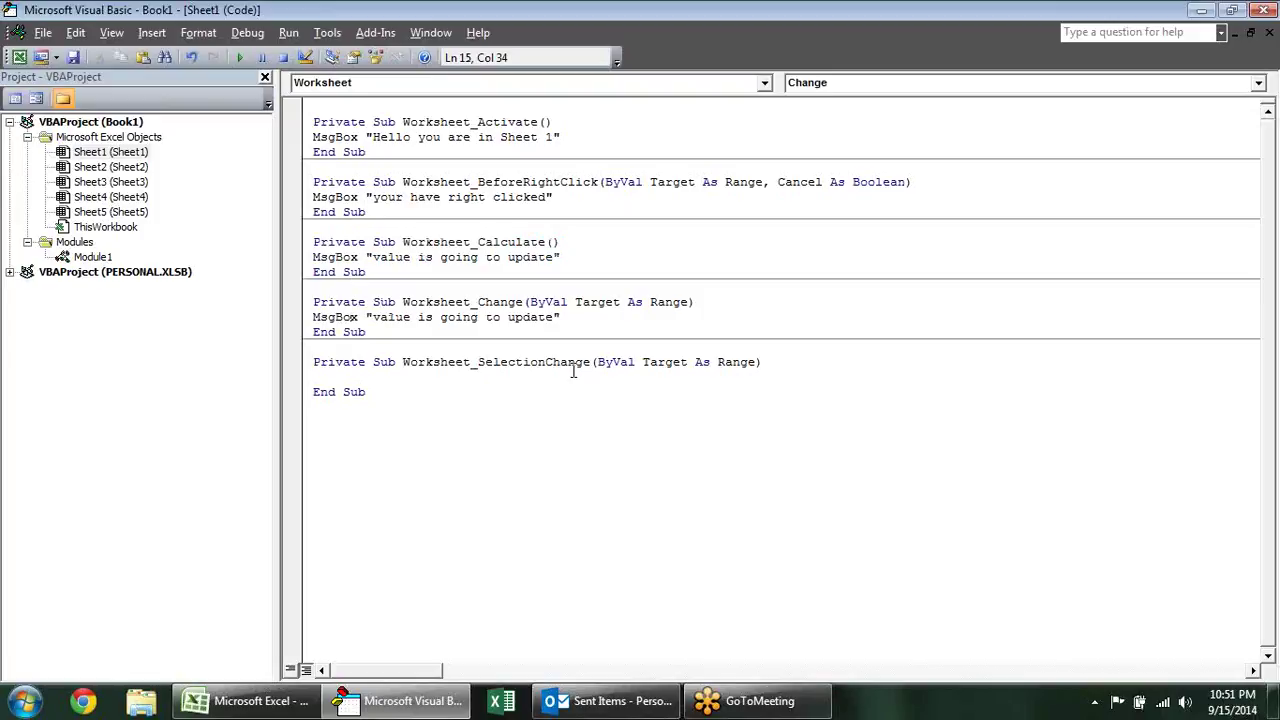
# Change the pasted message text to "value changed"
pyautogui.press('Left')
pyautogui.press('BackSpace')
pyautogui.press('BackSpace')
pyautogui.press('BackSpace')
pyautogui.press('BackSpace')
pyautogui.press('BackSpace')
pyautogui.press('BackSpace')
pyautogui.write('cha')
pyautogui.press('BackSpace')
pyautogui.press('BackSpace')
pyautogui.press('BackSpace')
pyautogui.press('BackSpace')
pyautogui.press('BackSpace')
pyautogui.press('BackSpace')
pyautogui.press('BackSpace')
pyautogui.press('BackSpace')
pyautogui.press('BackSpace')
pyautogui.press('BackSpace')
pyautogui.press('BackSpace')
pyautogui.press('BackSpace')
pyautogui.press('BackSpace')
pyautogui.write('value changed')
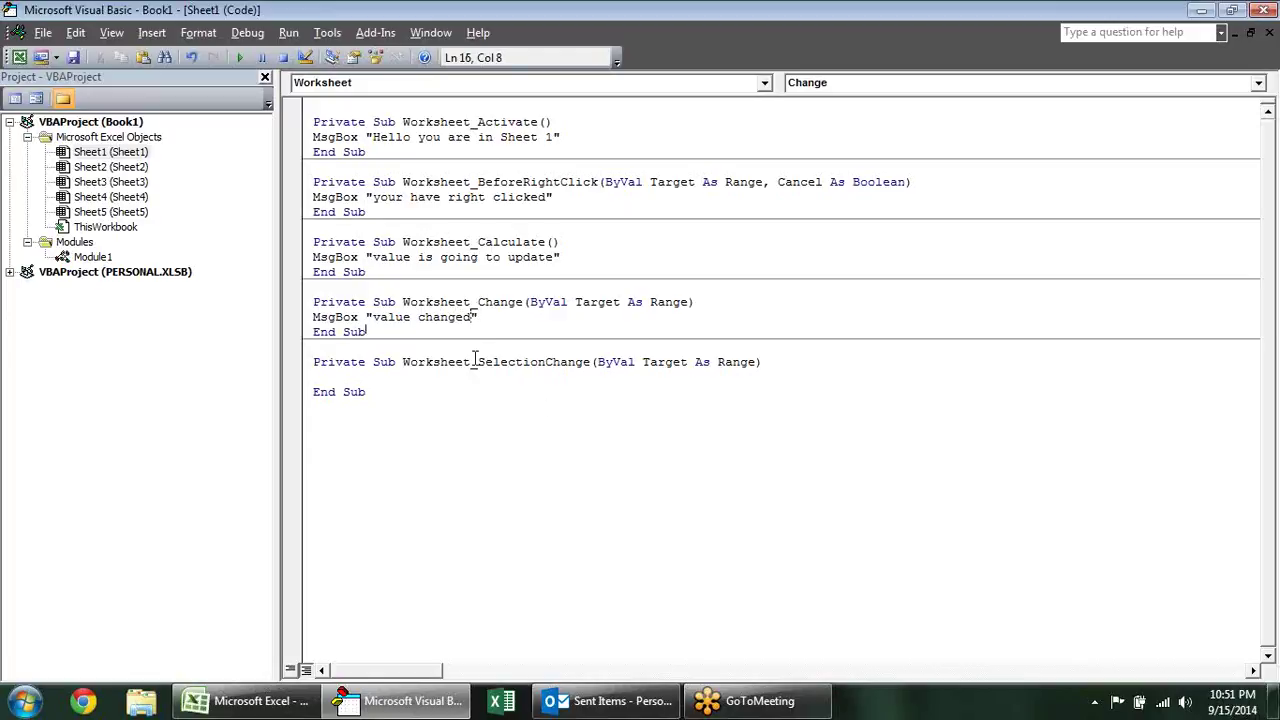
pyautogui.click(511, 266)
# Enter 12 in E6, confirm the "value changed" message pops up, and dismiss it
pyautogui.hotkey('alt', 'Tab')
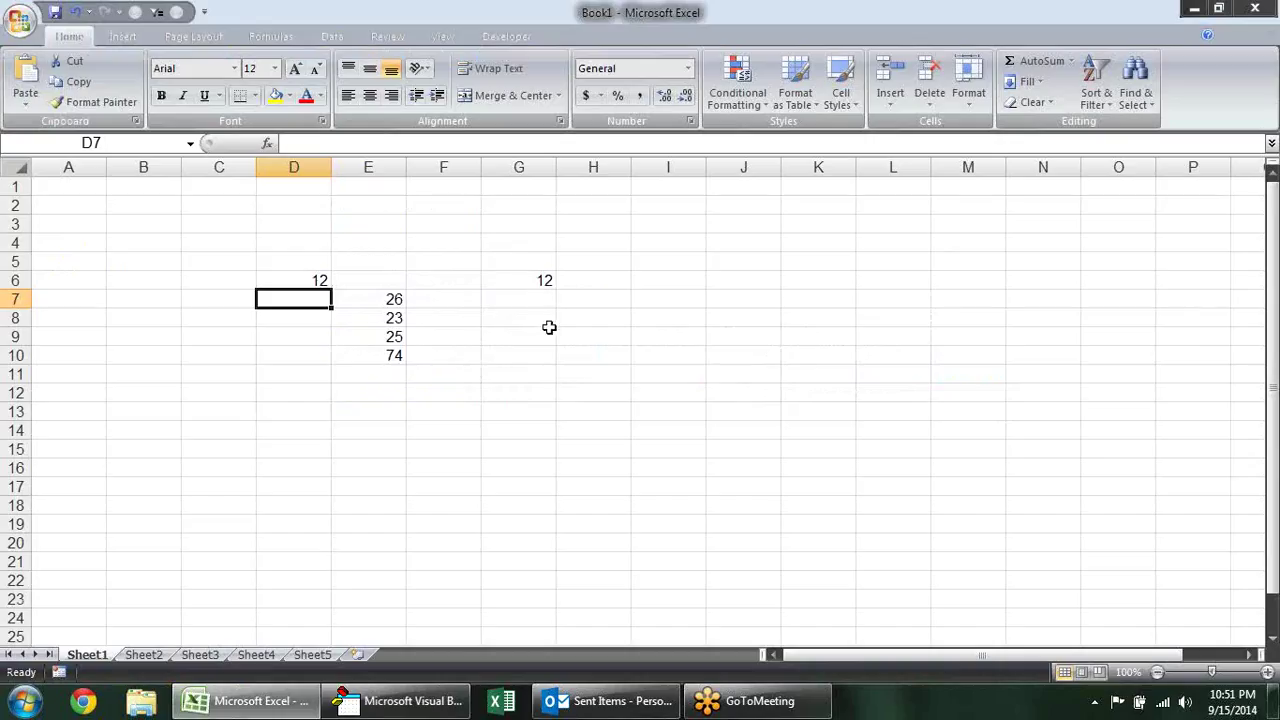
pyautogui.click(357, 283)
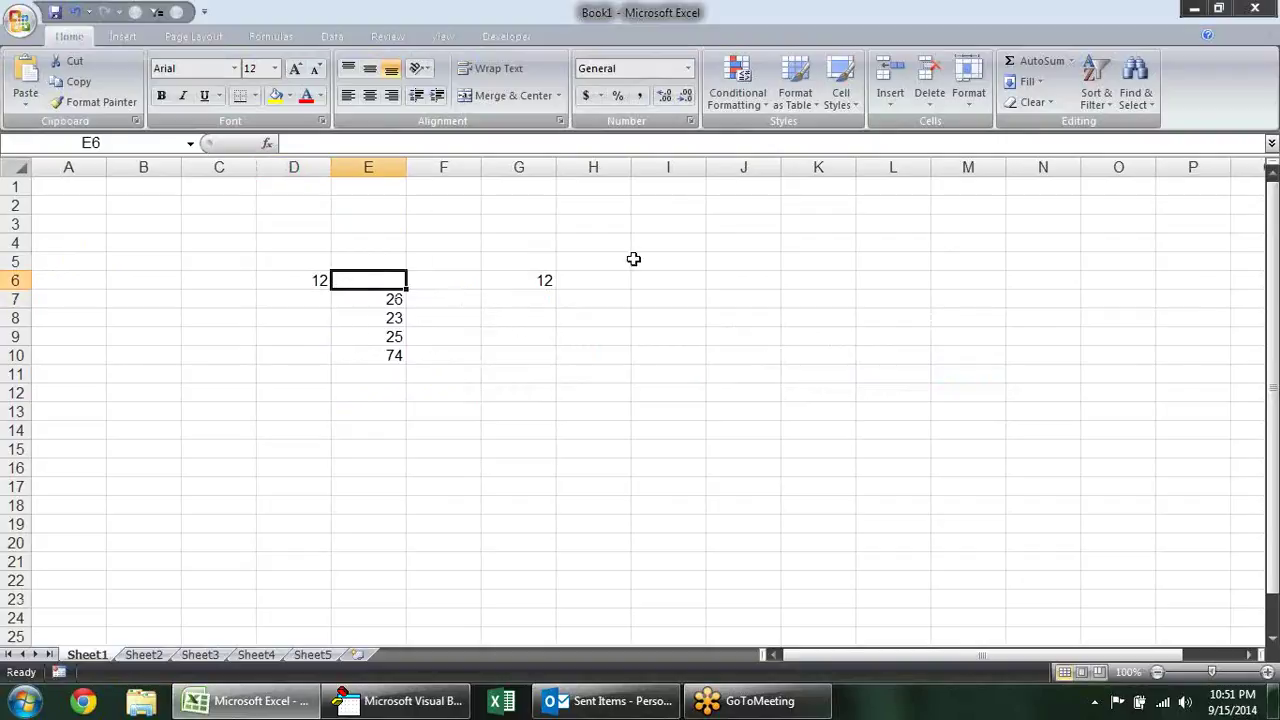
pyautogui.write('12')
pyautogui.press('Return')
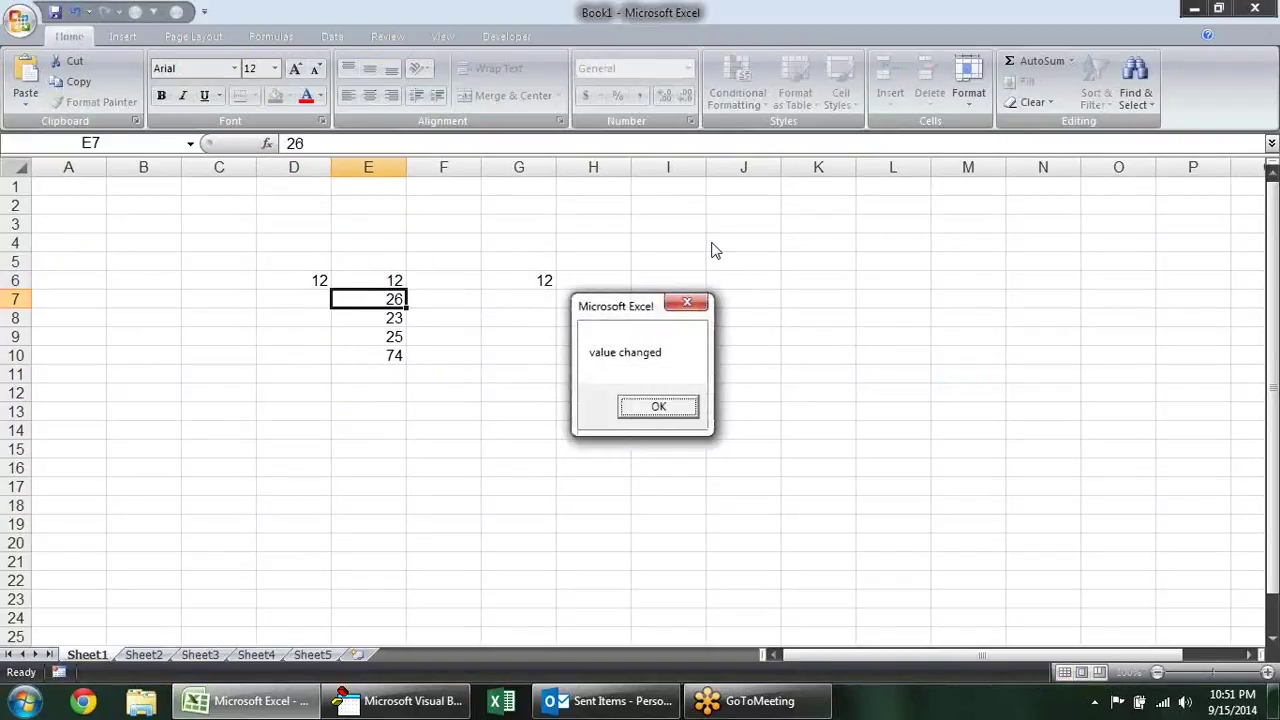
pyautogui.click(657, 404)
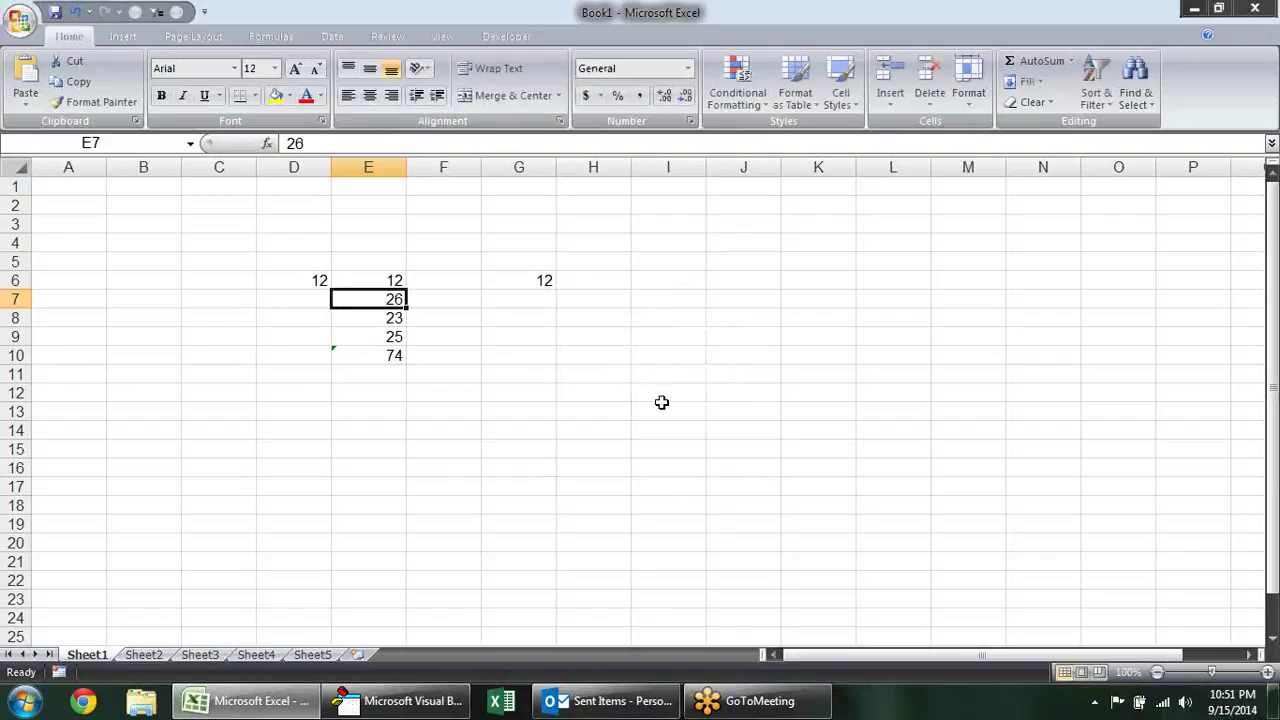
pyautogui.click(348, 278)
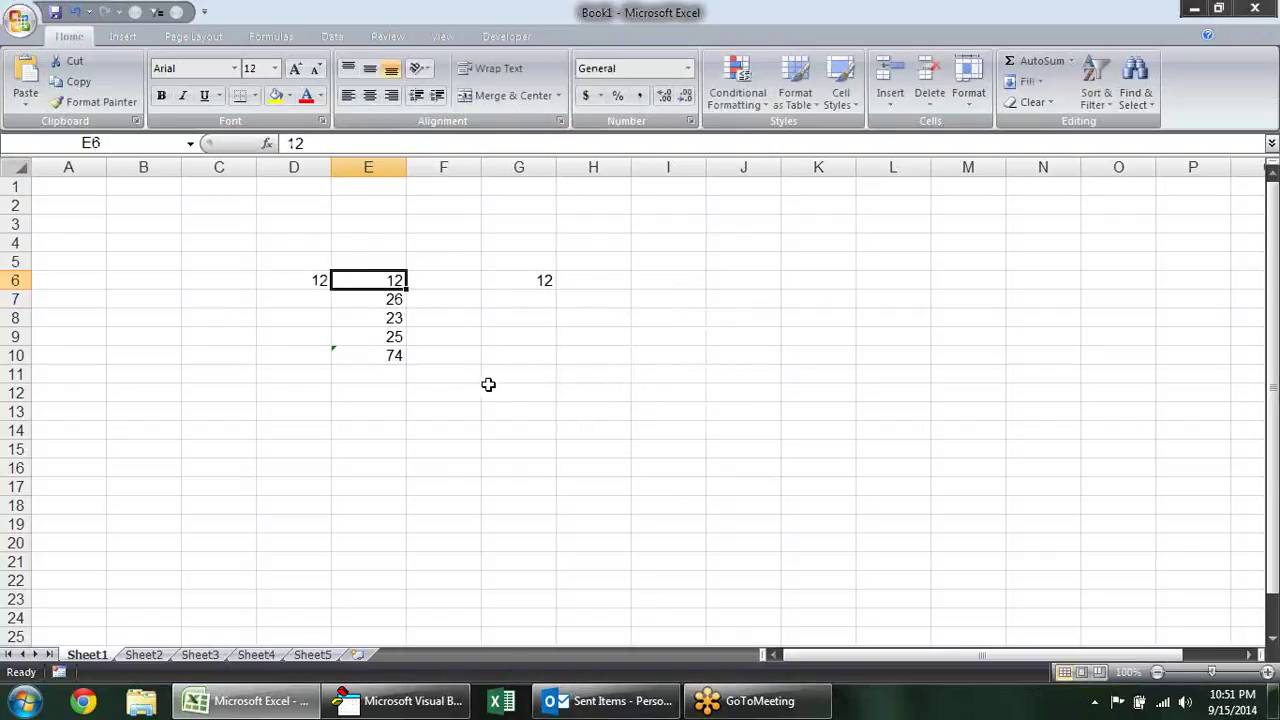
pyautogui.click(519, 354)
pyautogui.hotkey('alt', 'F11')
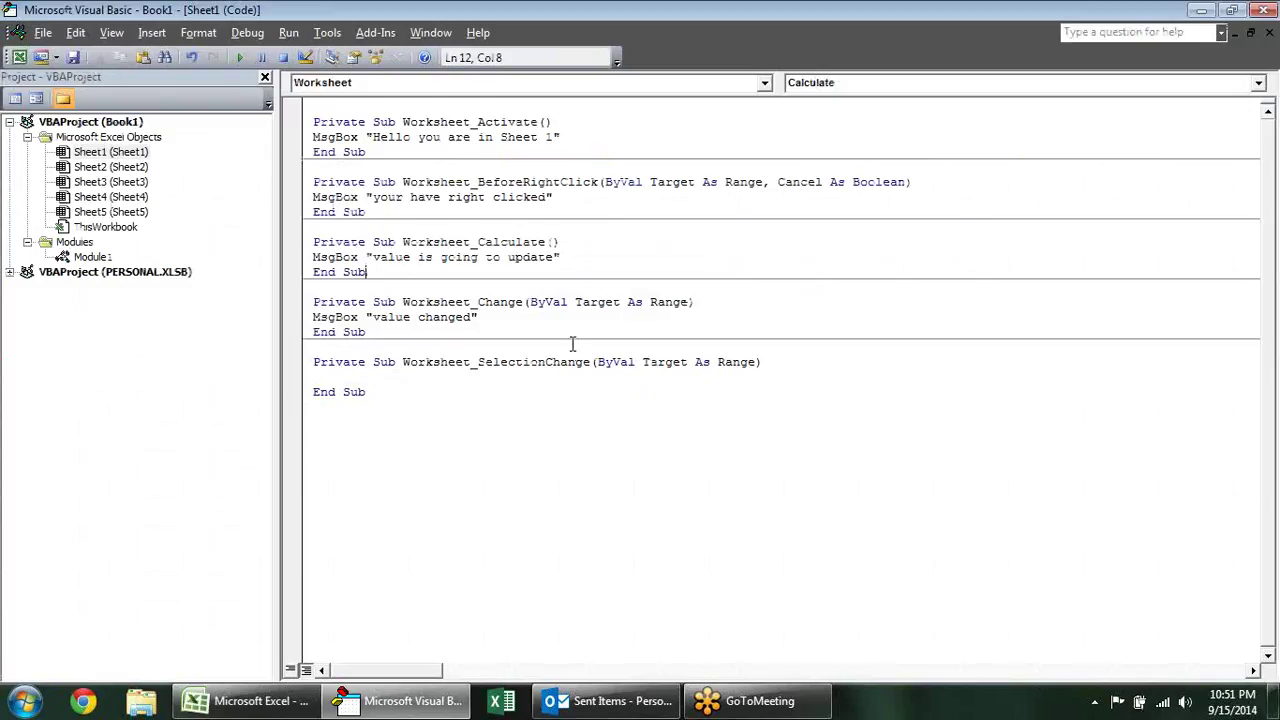
# Edit the Worksheet_Change line to MsgBox "value changed to " & Target.Value
pyautogui.moveTo(567, 301); pyautogui.dragTo(619, 299)
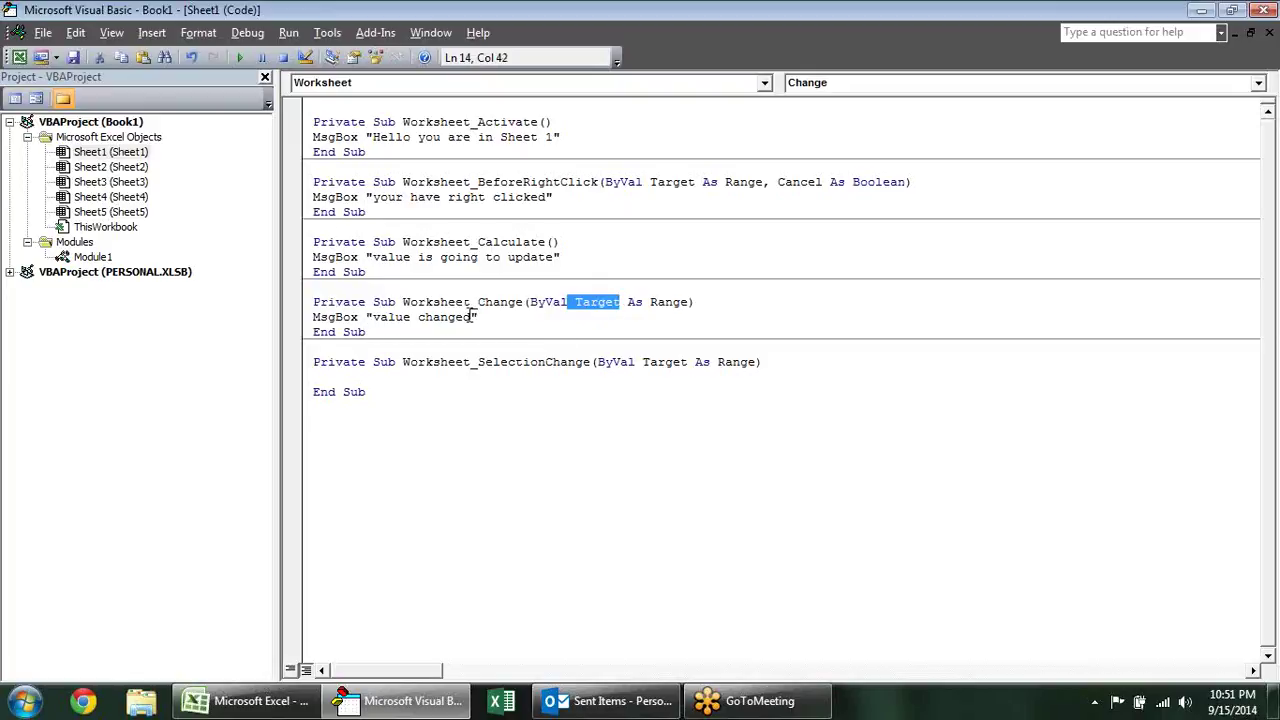
pyautogui.moveTo(478, 317); pyautogui.dragTo(371, 317)
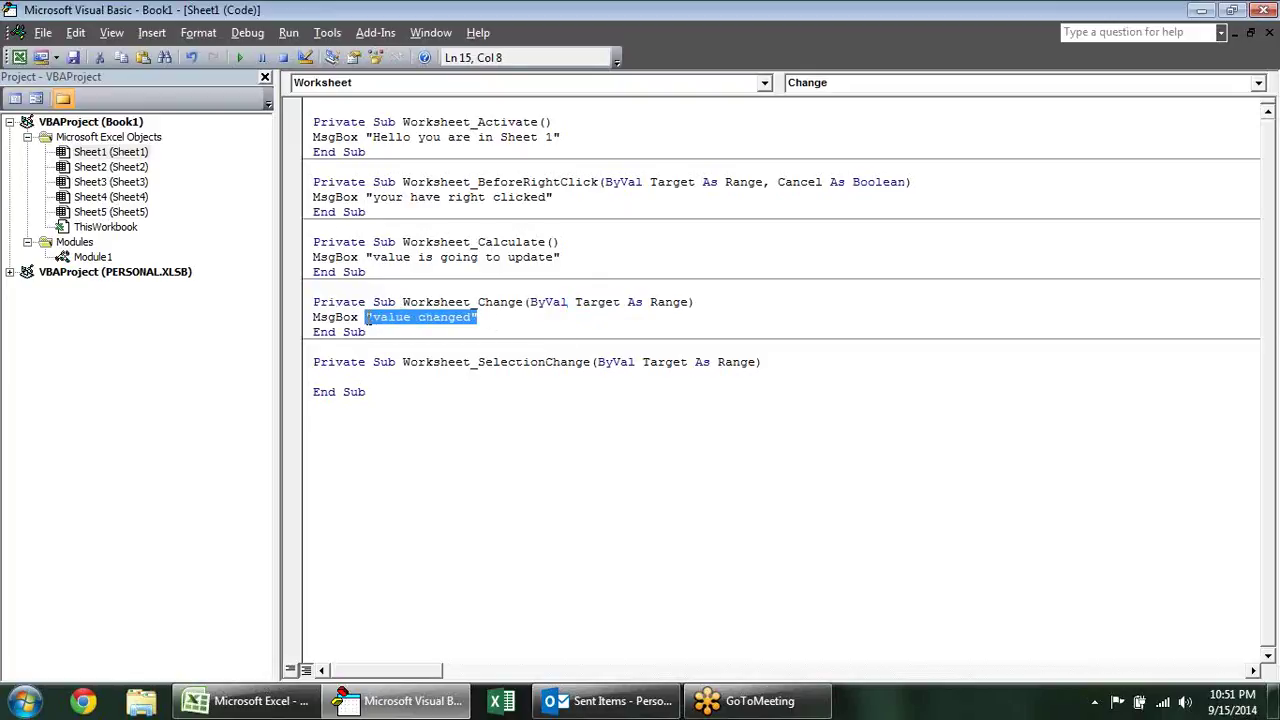
pyautogui.click(533, 320)
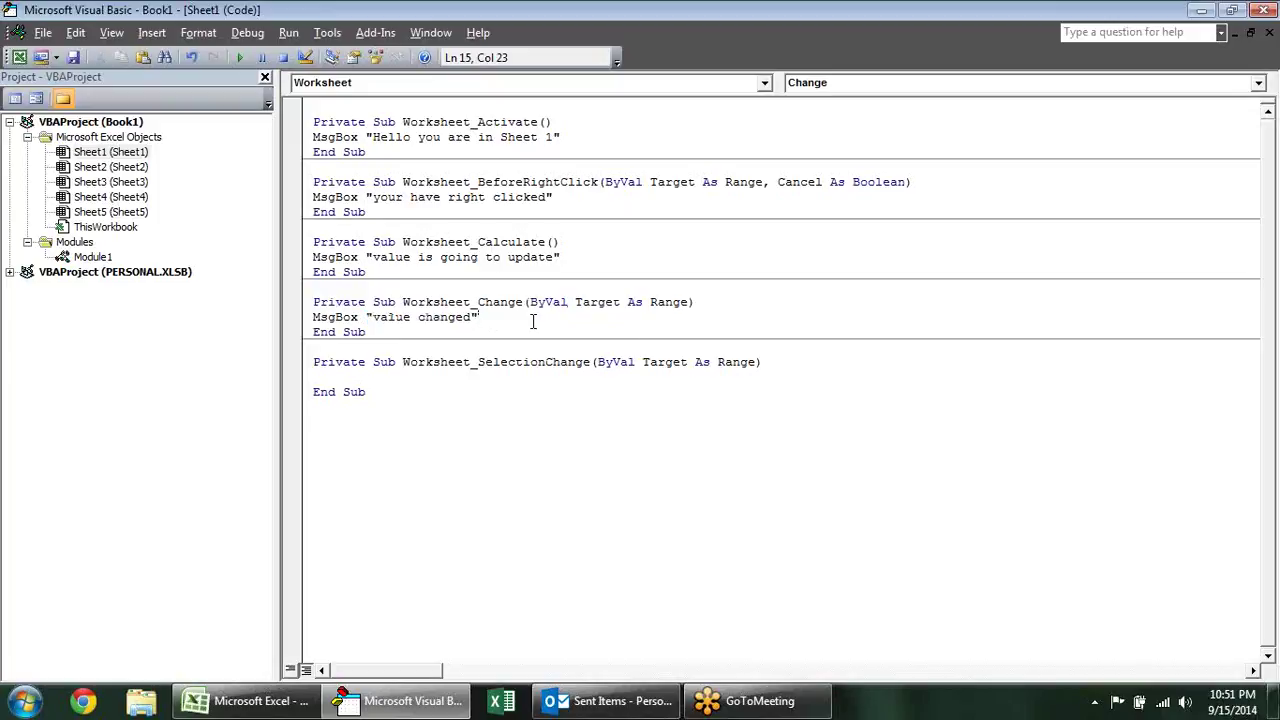
pyautogui.hotkey('ctrl', 'i')
pyautogui.write(',')
pyautogui.press('BackSpace')
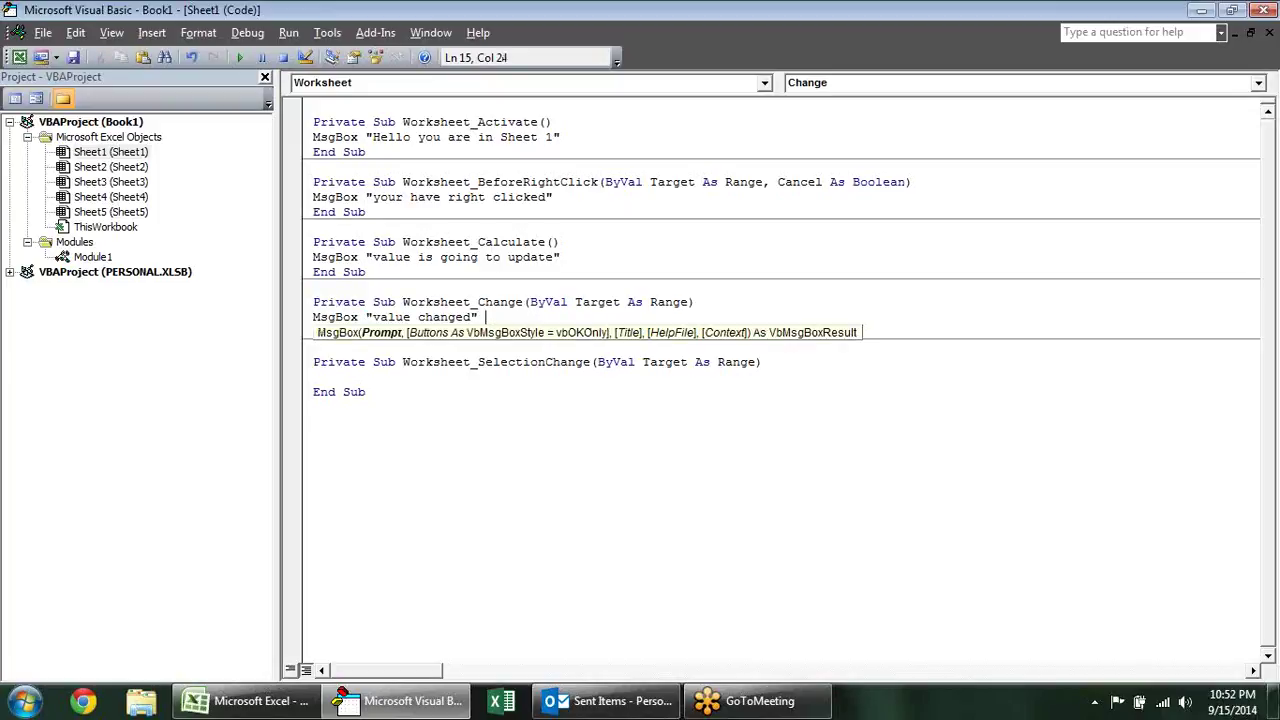
pyautogui.write('to "& target.v')
pyautogui.press('Down')
pyautogui.press('Tab')
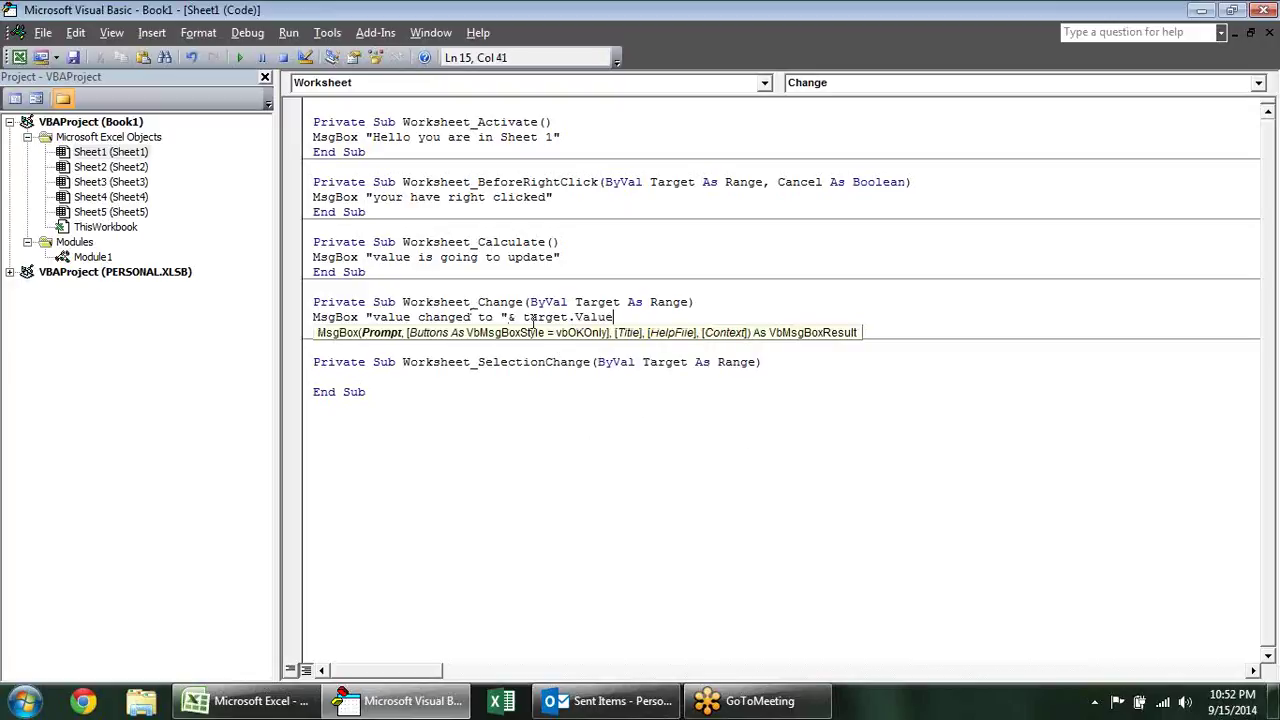
pyautogui.press('Down')
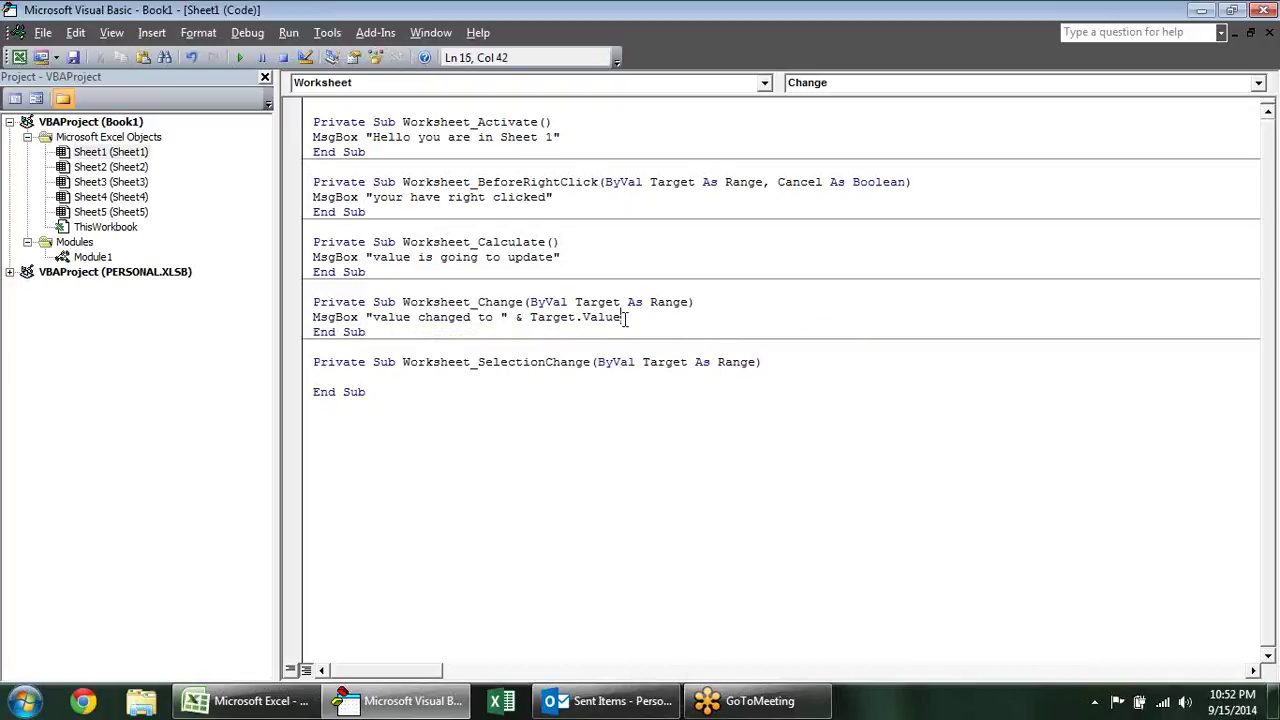
pyautogui.hotkey('alt', 'F11')
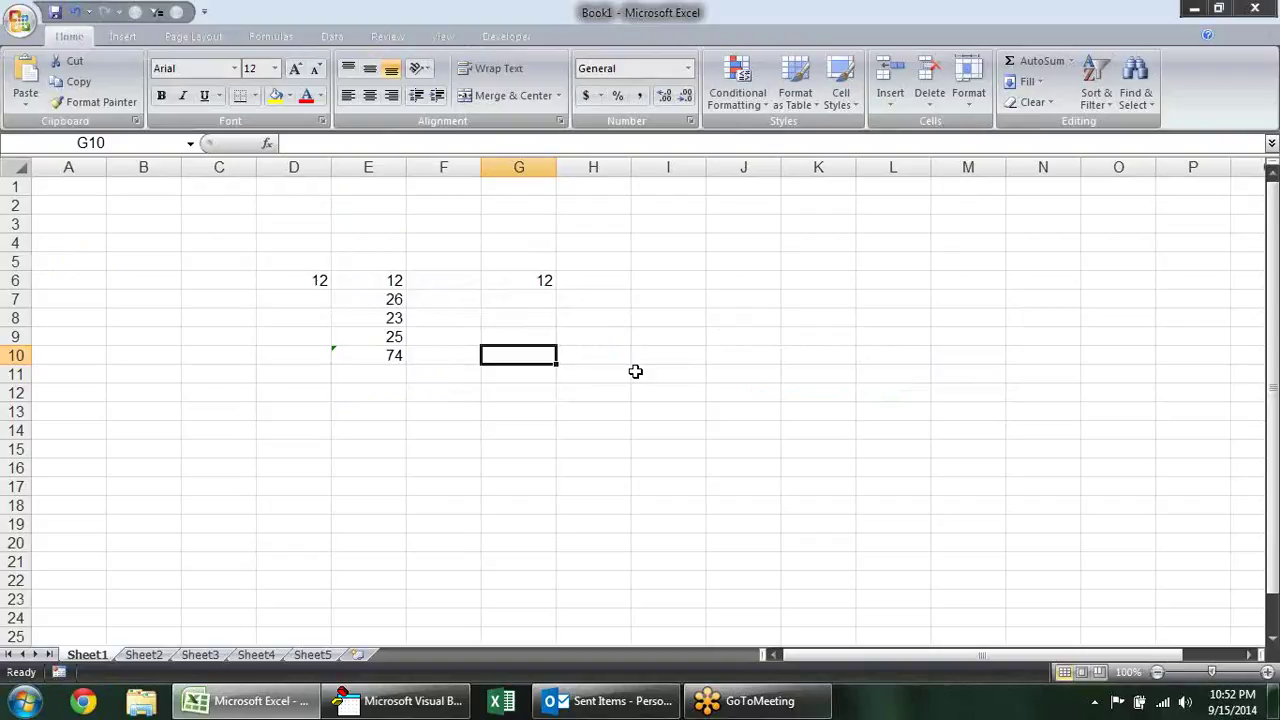
# Enter 30 in G10, dismiss the "value changed to 30" message, and return to the code
pyautogui.write('30')
pyautogui.press('Return')
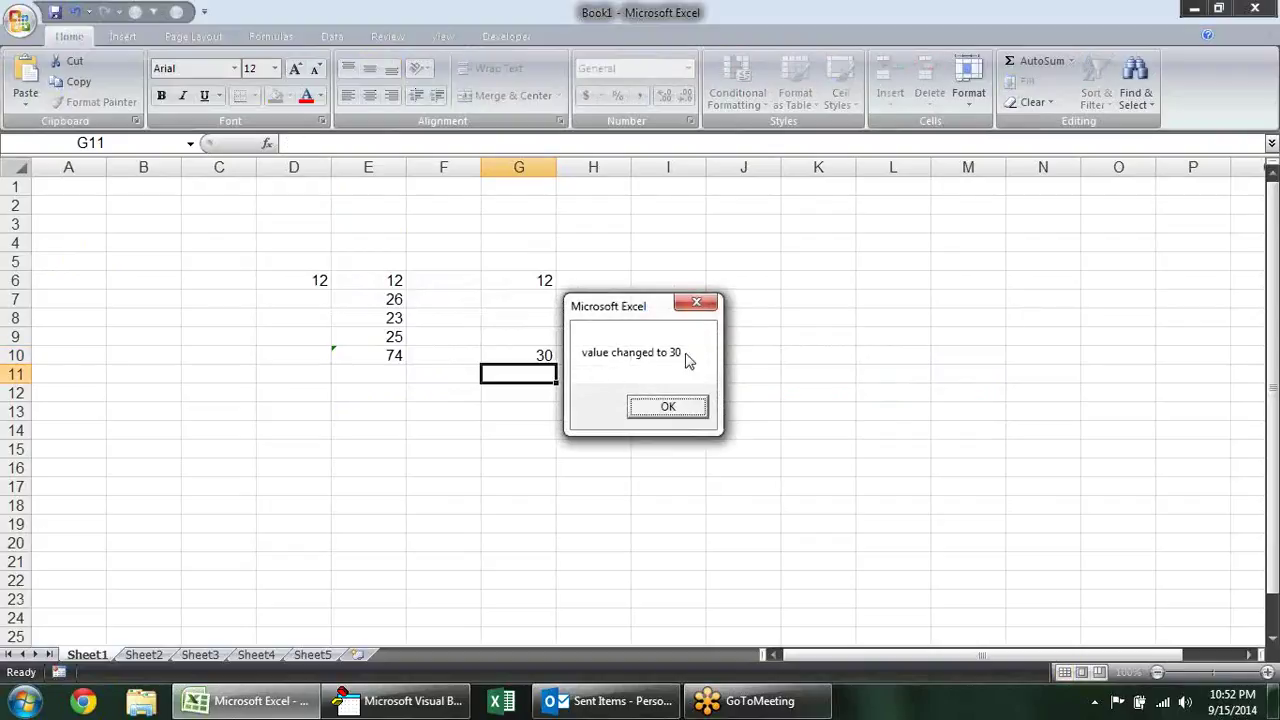
pyautogui.click(676, 406)
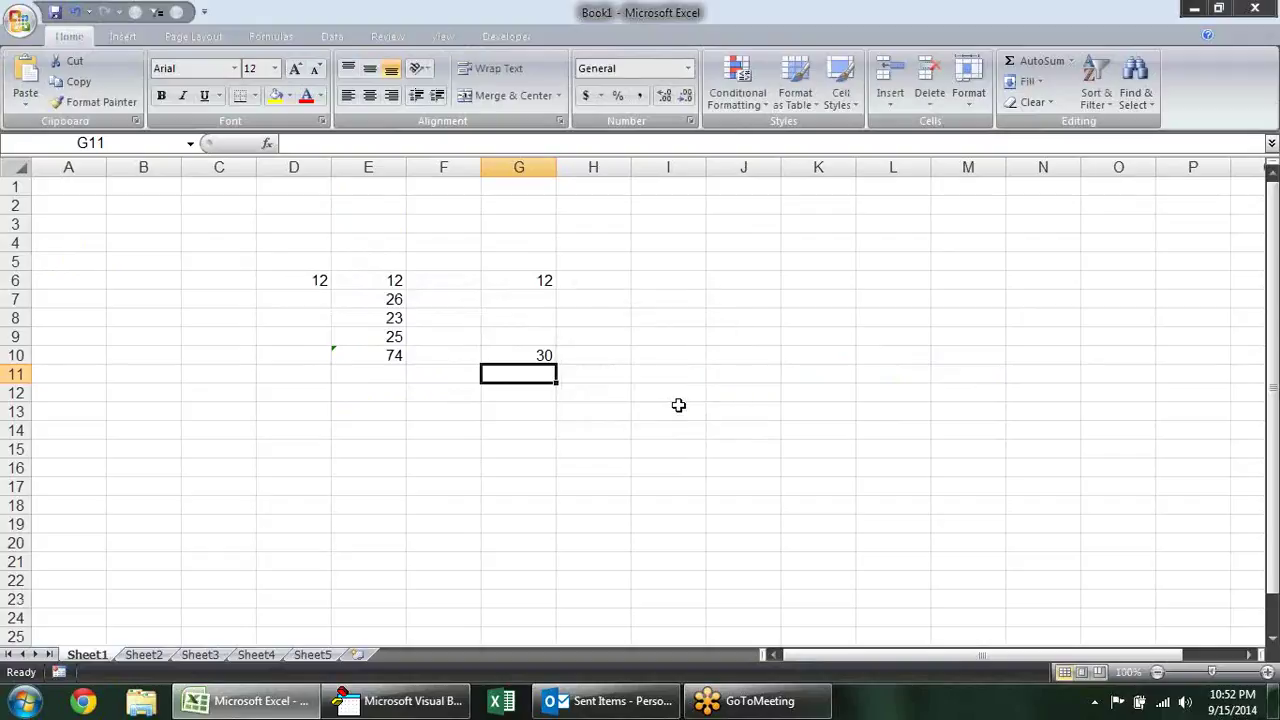
pyautogui.hotkey('alt', 'F11')
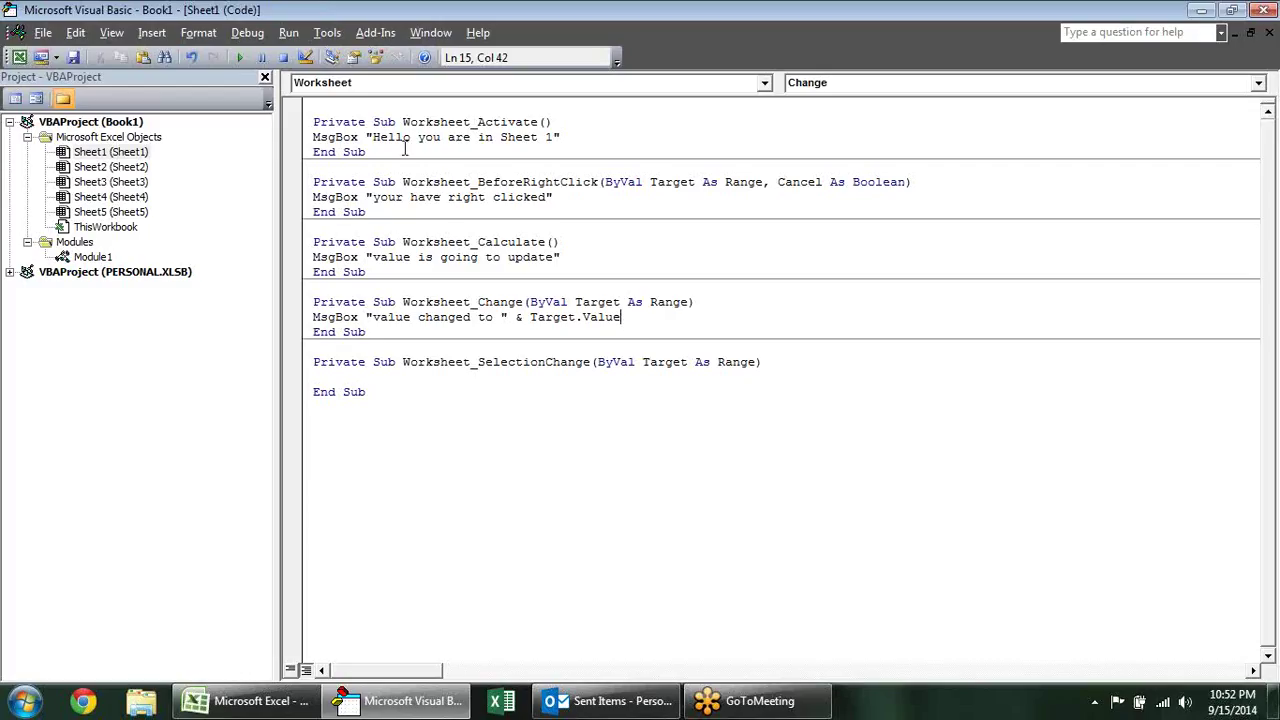
pyautogui.click(572, 127)
pyautogui.click(680, 226)
pyautogui.click(1050, 88)
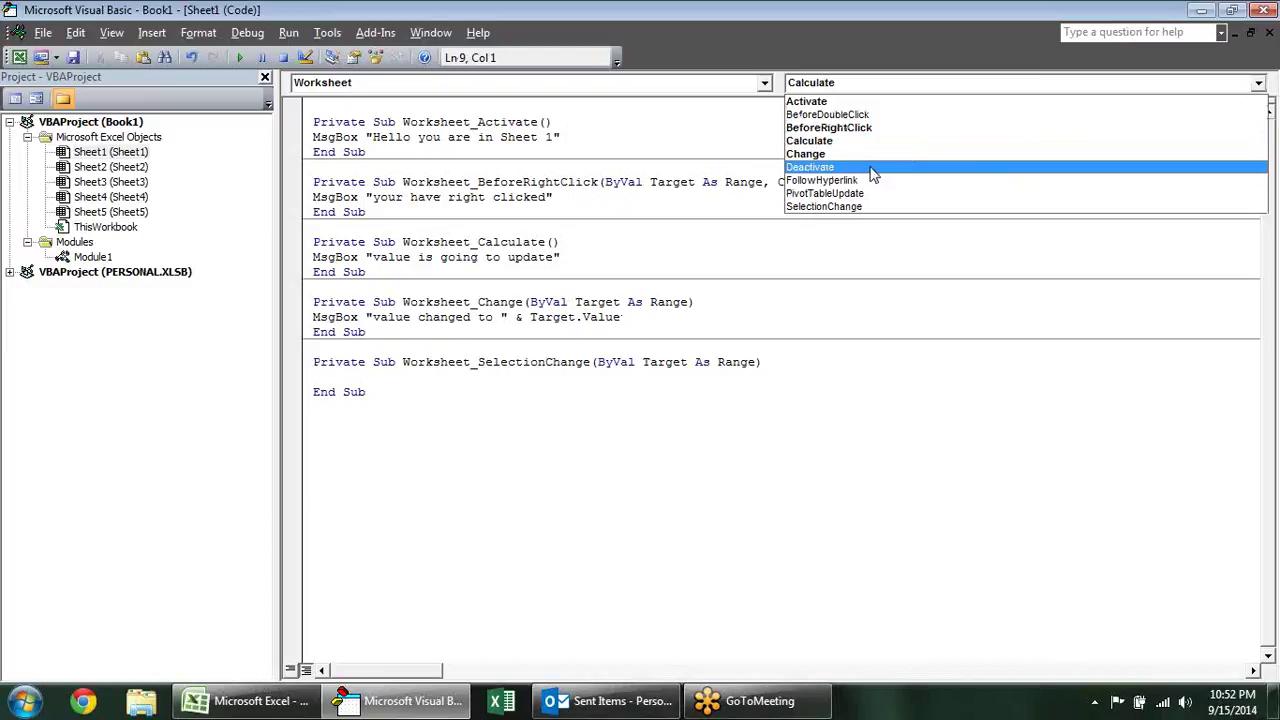
pyautogui.click(868, 206)
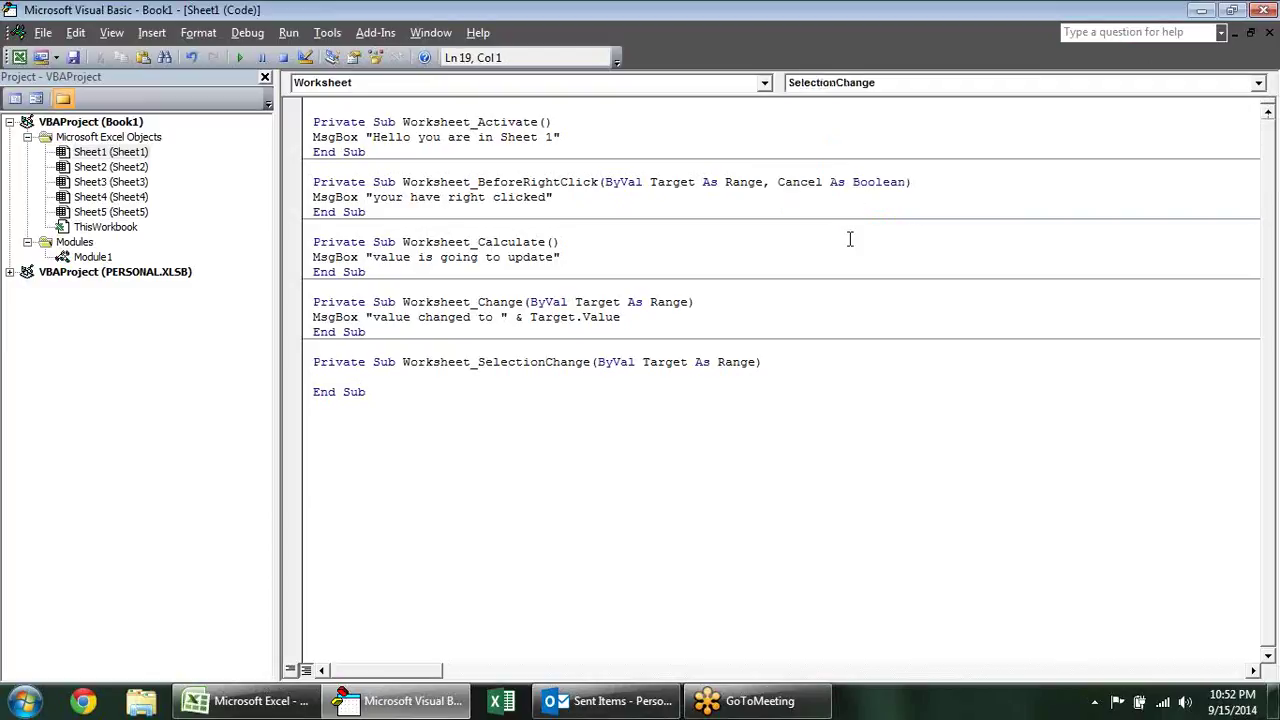
pyautogui.hotkey('alt', 'F11')
pyautogui.click(710, 355)
pyautogui.click(554, 411)
pyautogui.click(674, 337)
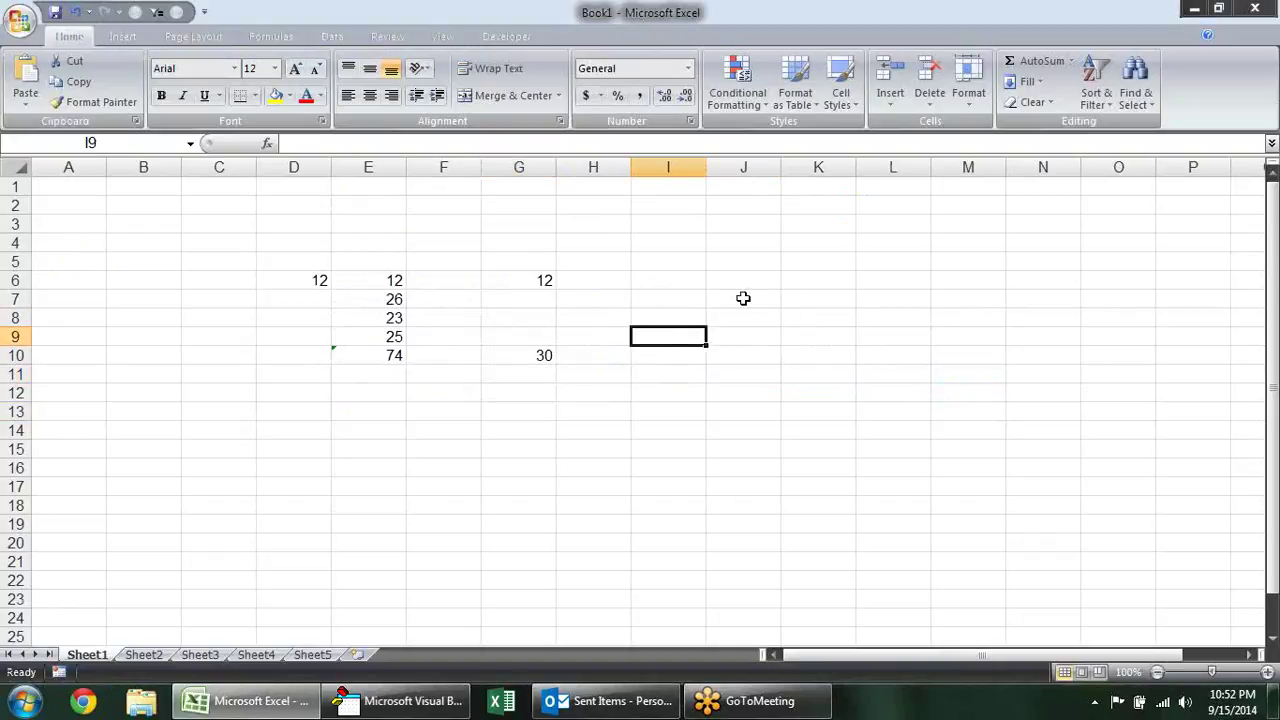
pyautogui.hotkey('alt', 'F11')
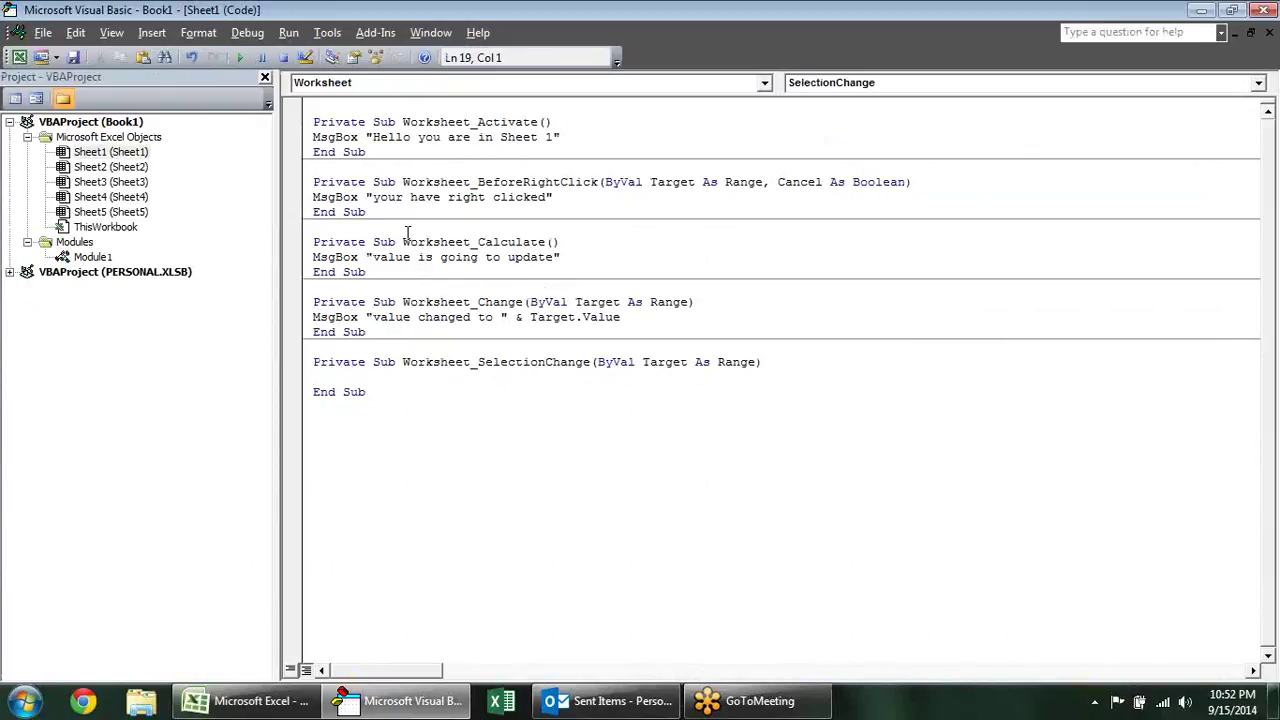
# Open the ThisWorkbook module and pick Workbook from the Object list to add Workbook_Open
pyautogui.doubleClick(116, 228)
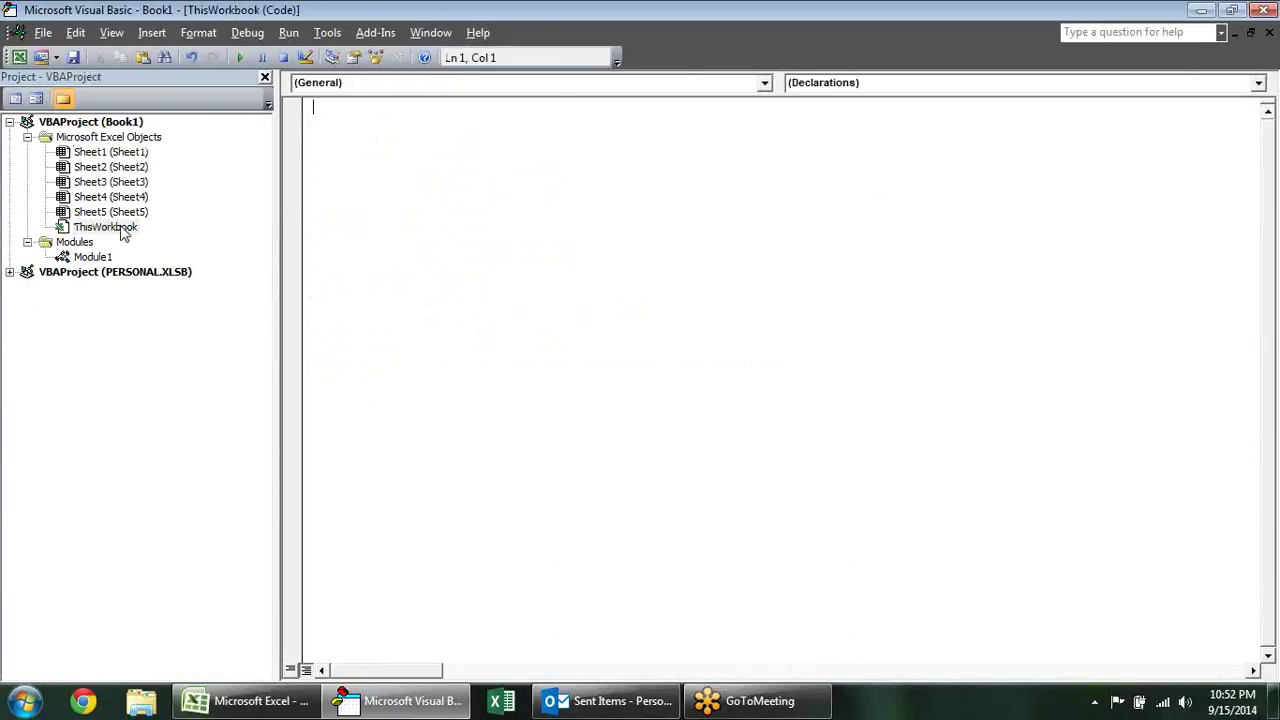
pyautogui.click(762, 83)
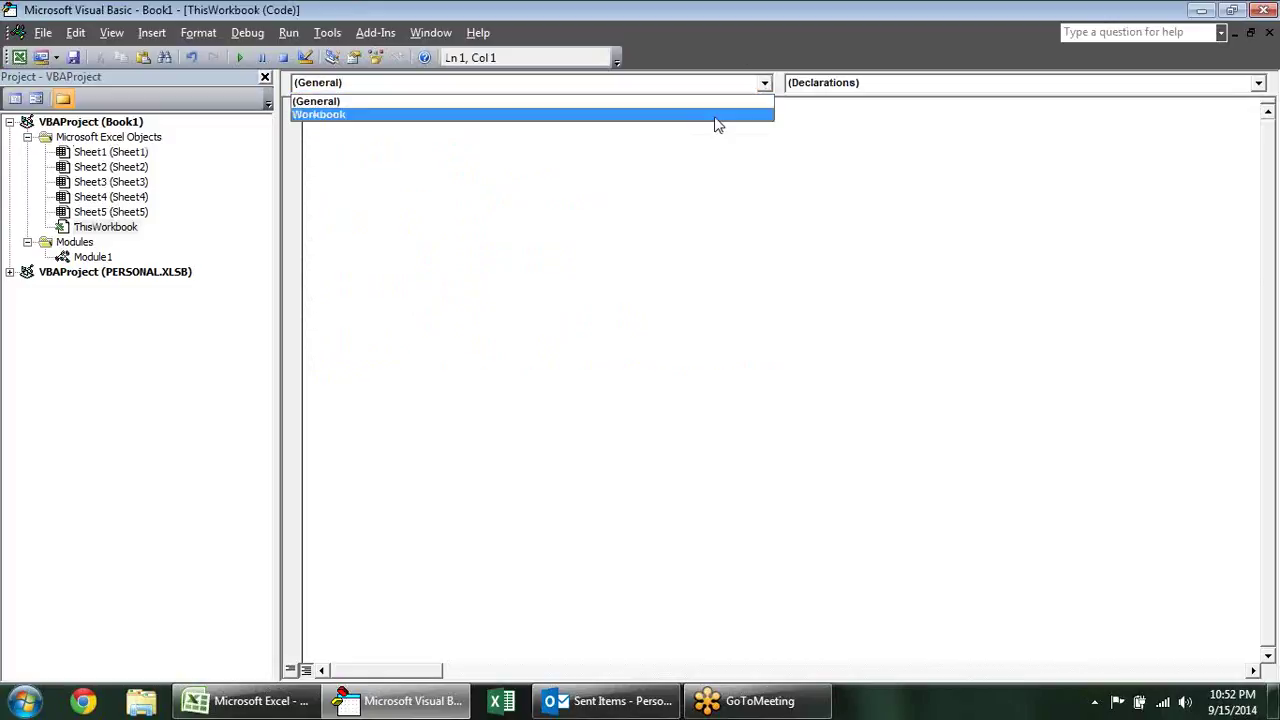
pyautogui.click(716, 116)
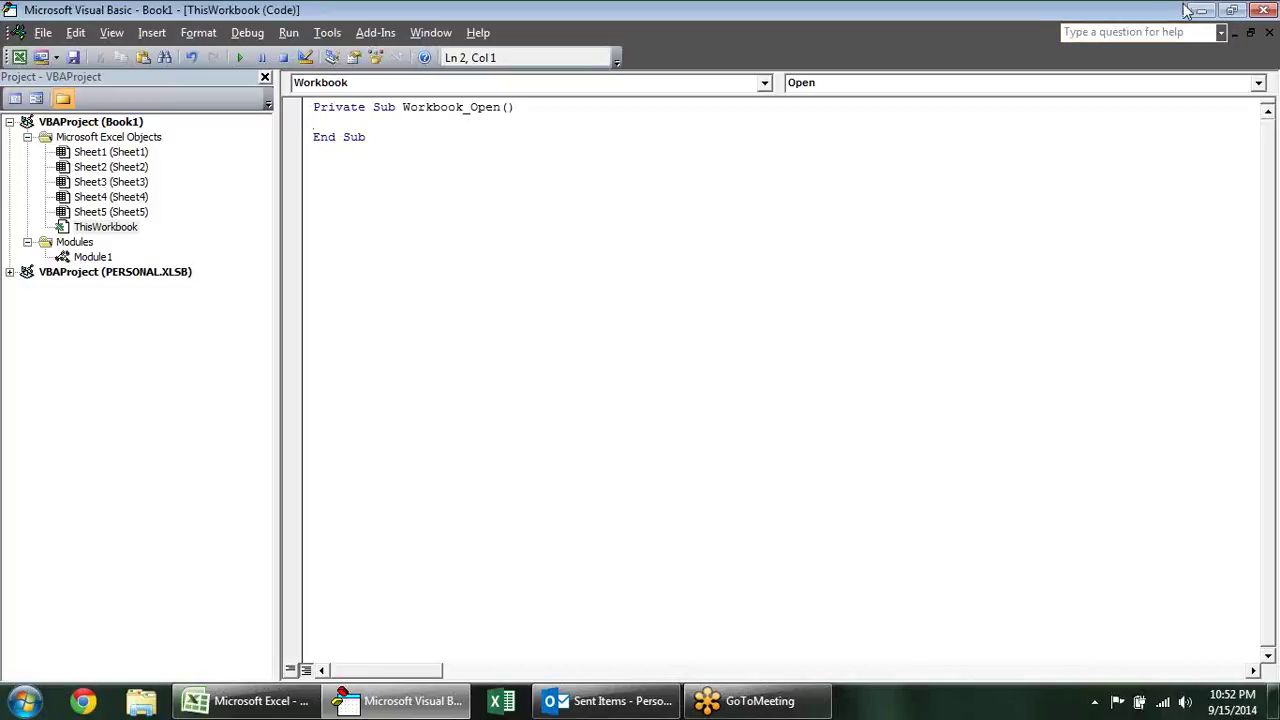
# Minimize the editor and Excel, then select Bagittoday Merchant-temp in the desktop bagittoday folder
pyautogui.click(1187, 10)
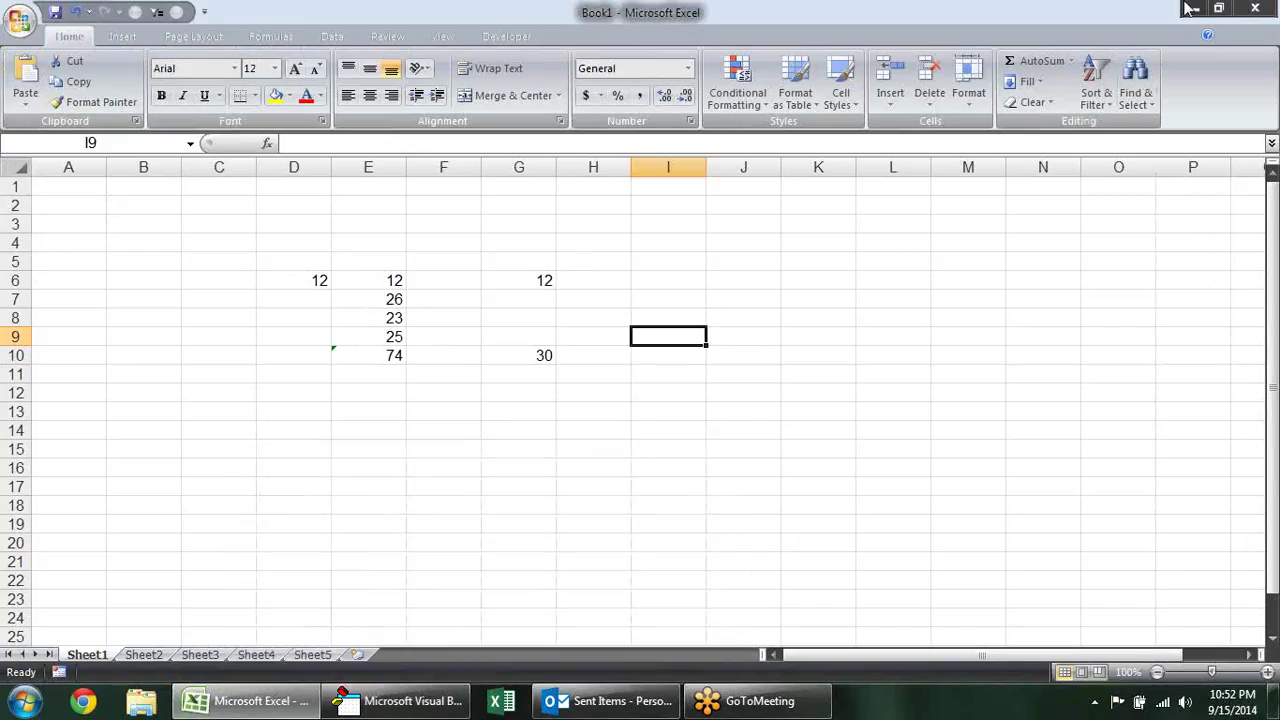
pyautogui.click(1187, 10)
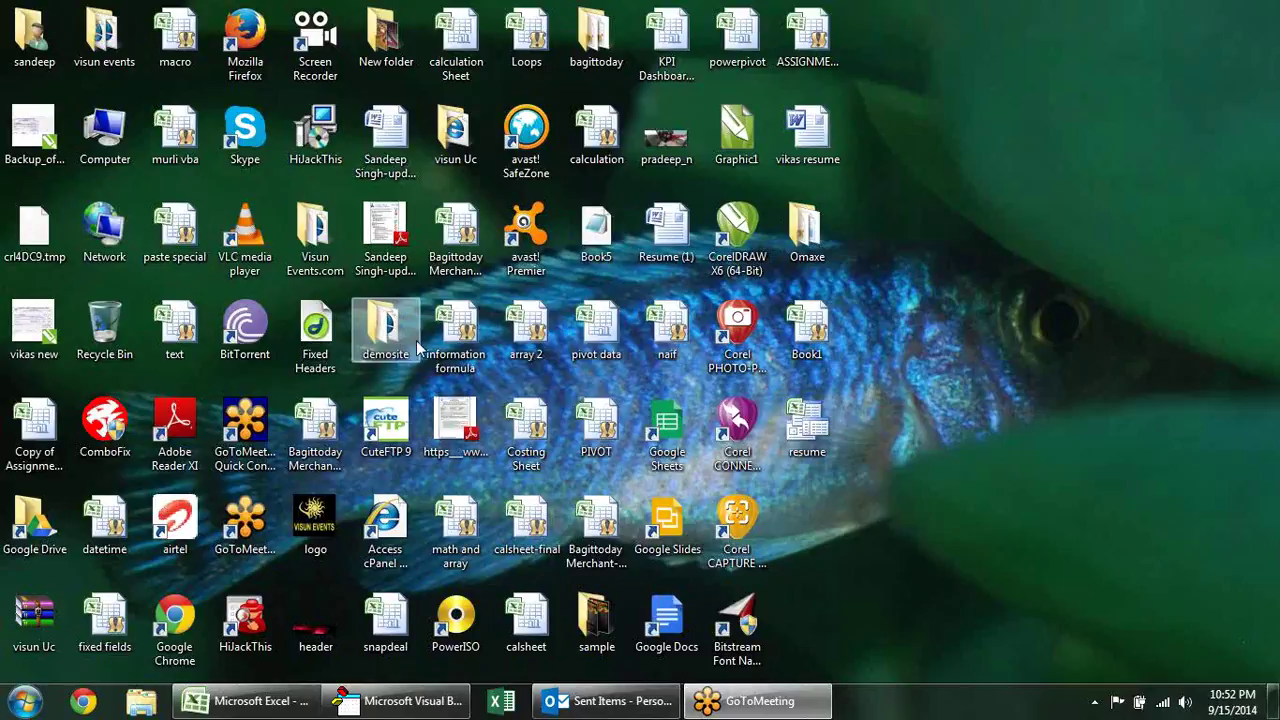
pyautogui.click(590, 25)
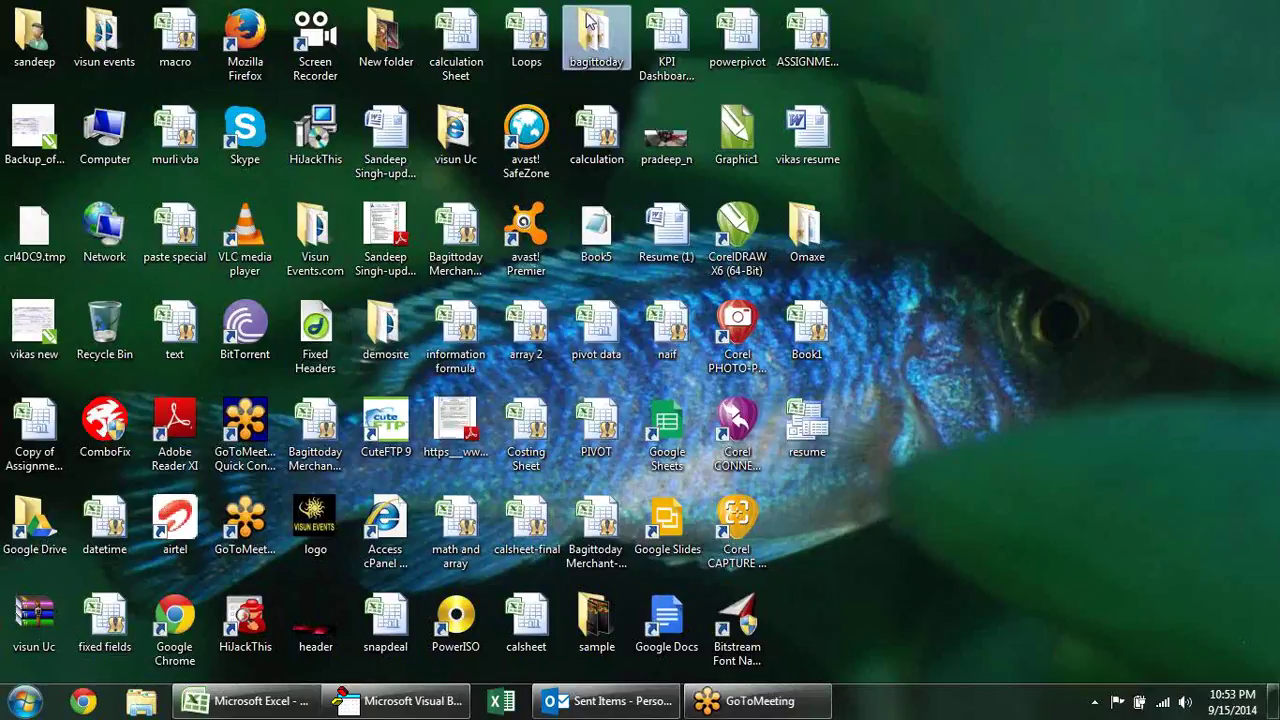
pyautogui.doubleClick(605, 33)
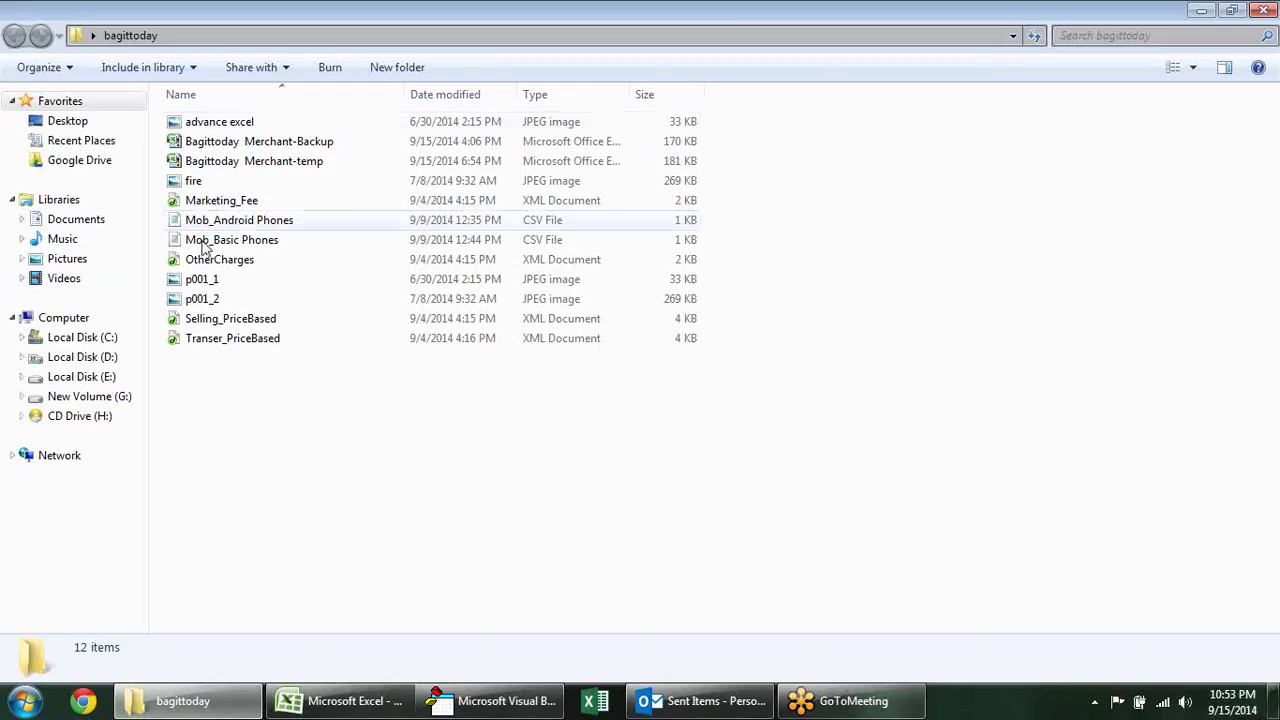
pyautogui.click(225, 167)
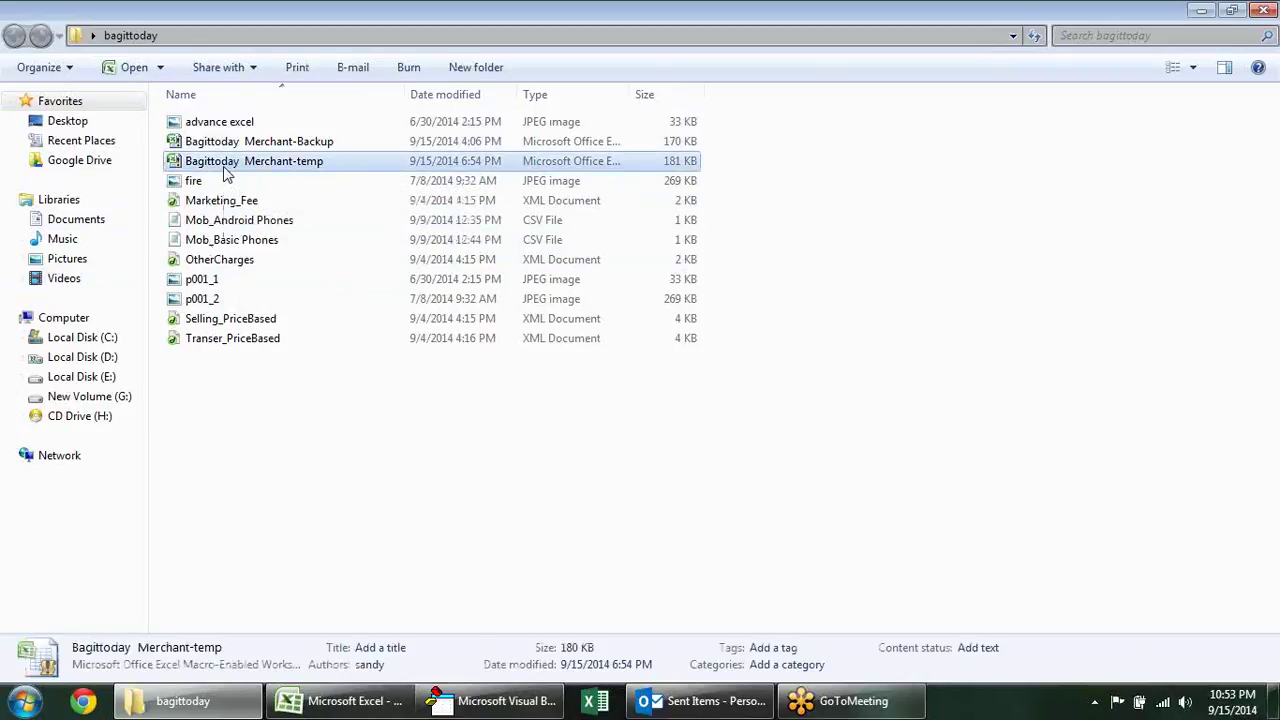
pyautogui.hotkey('alt', 'Tab')
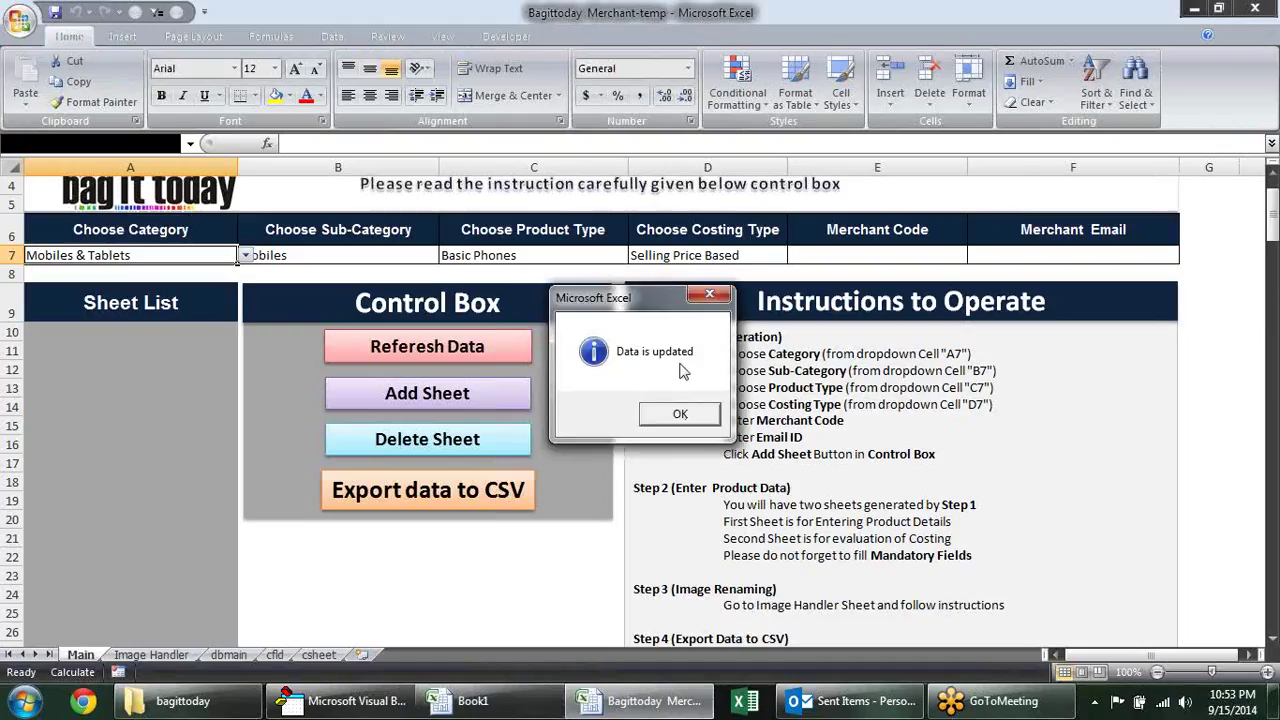
# Dismiss the Data is updated message and view the A7 category choices
pyautogui.click(680, 415)
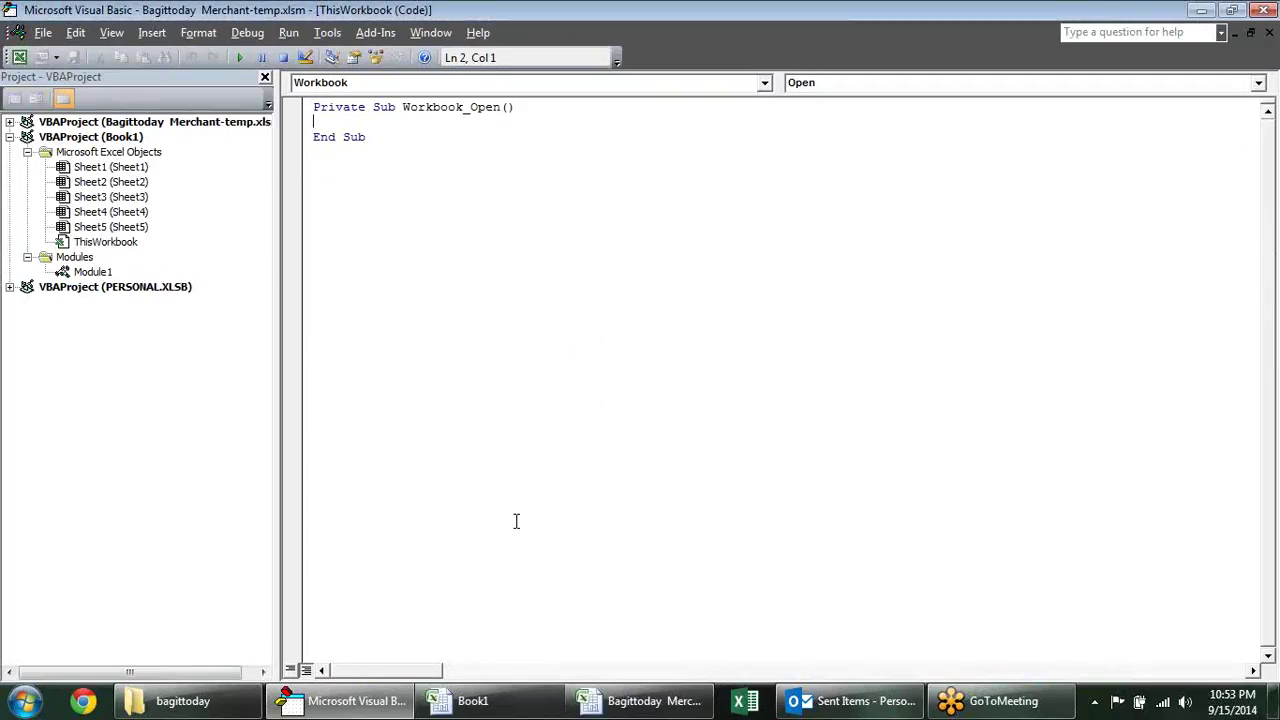
pyautogui.click(630, 697)
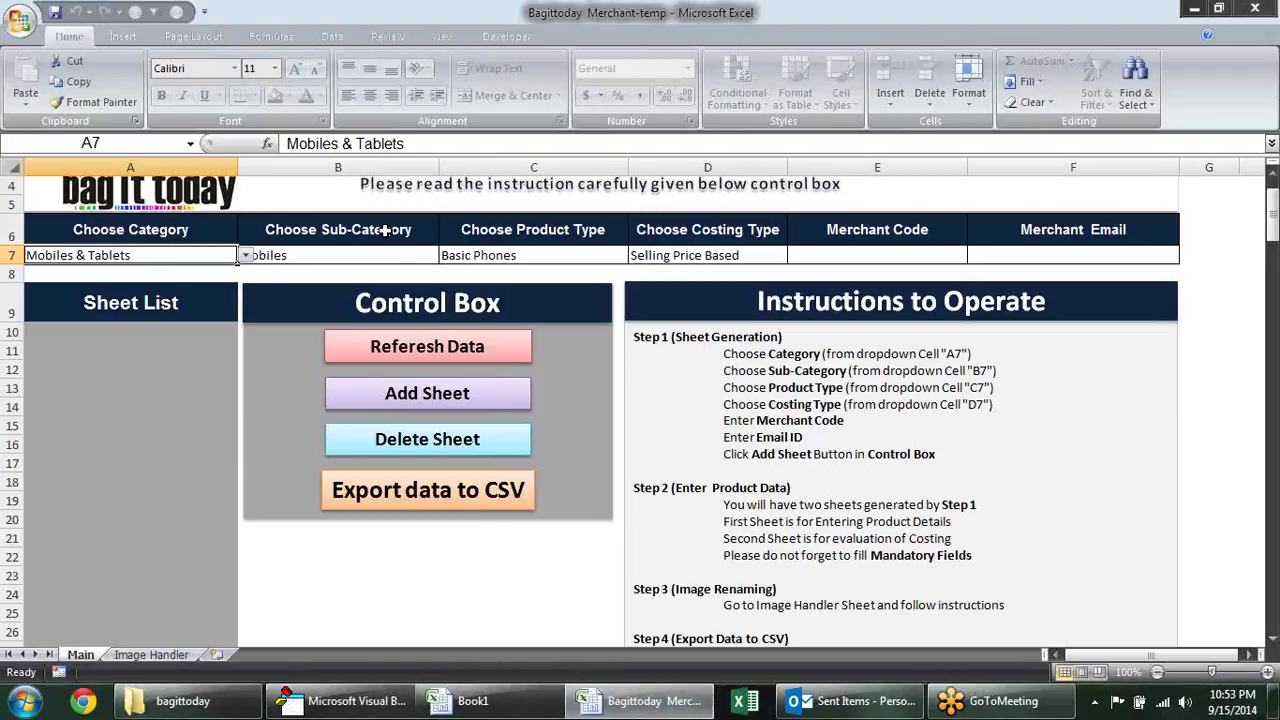
pyautogui.click(318, 258)
pyautogui.click(220, 250)
pyautogui.click(247, 257)
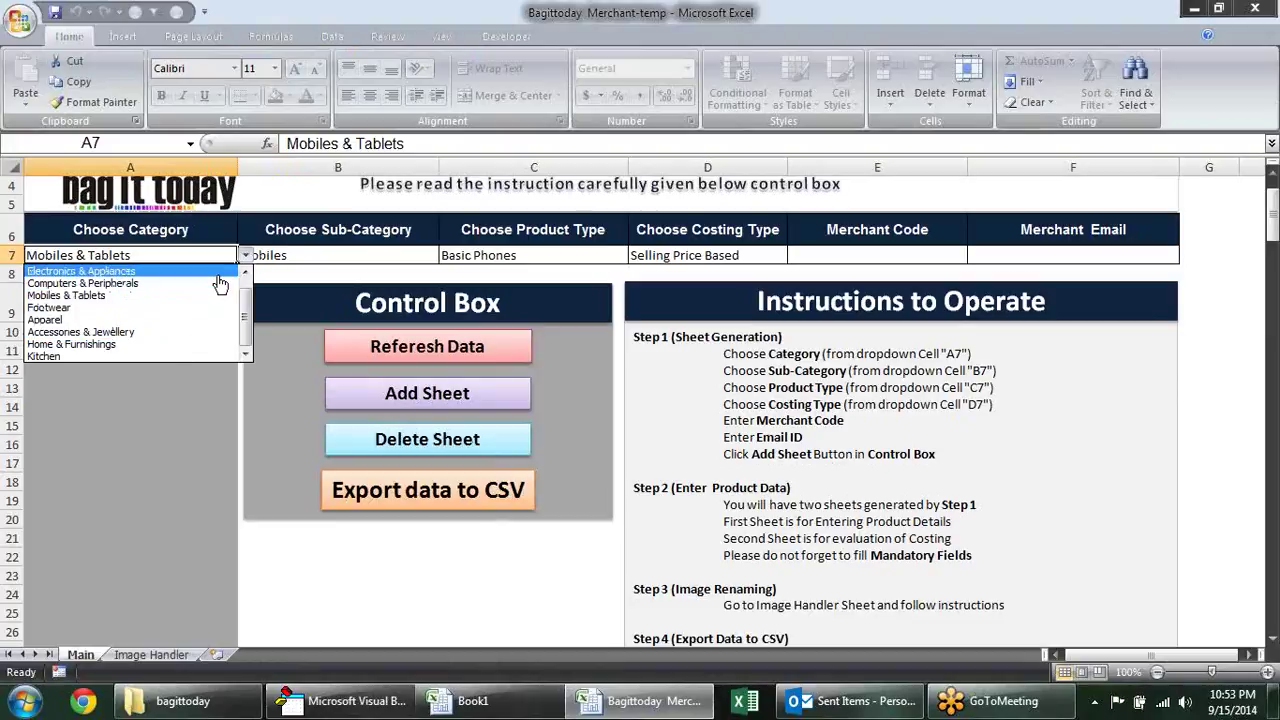
# Look over the B7 sub-category choices and C7, then return to the VBA editor
pyautogui.click(428, 252)
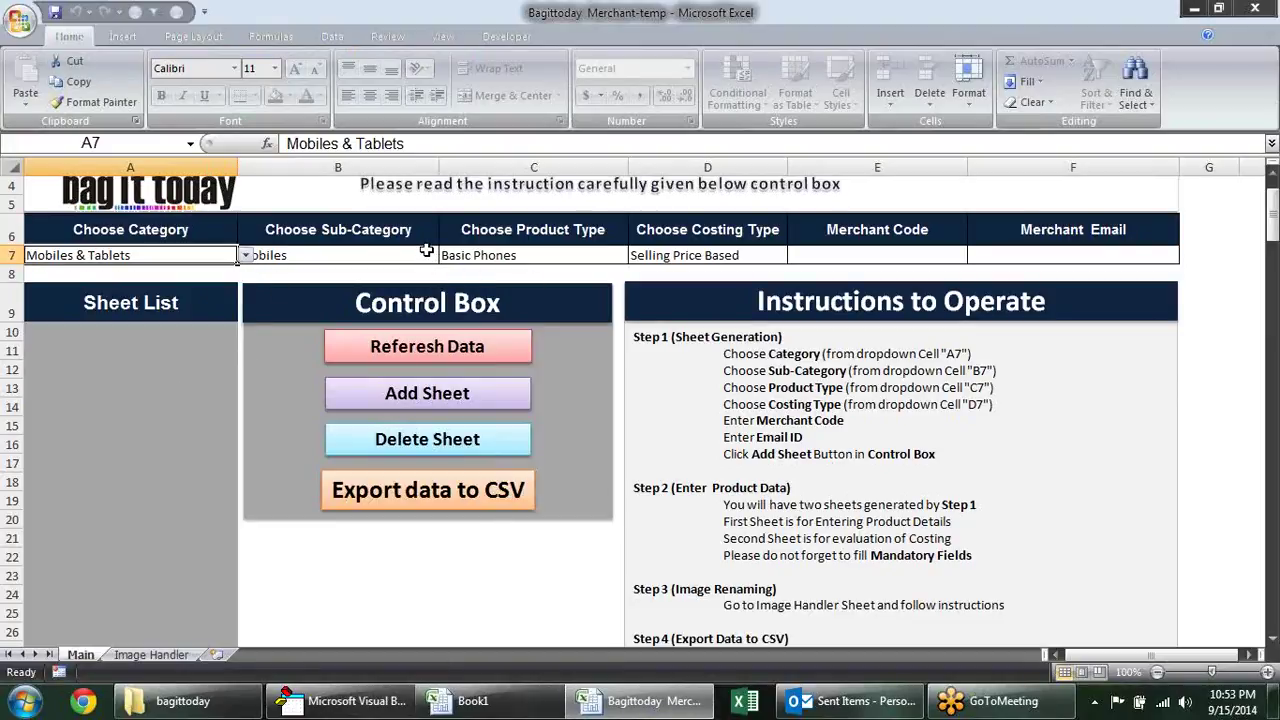
pyautogui.click(438, 256)
pyautogui.click(443, 257)
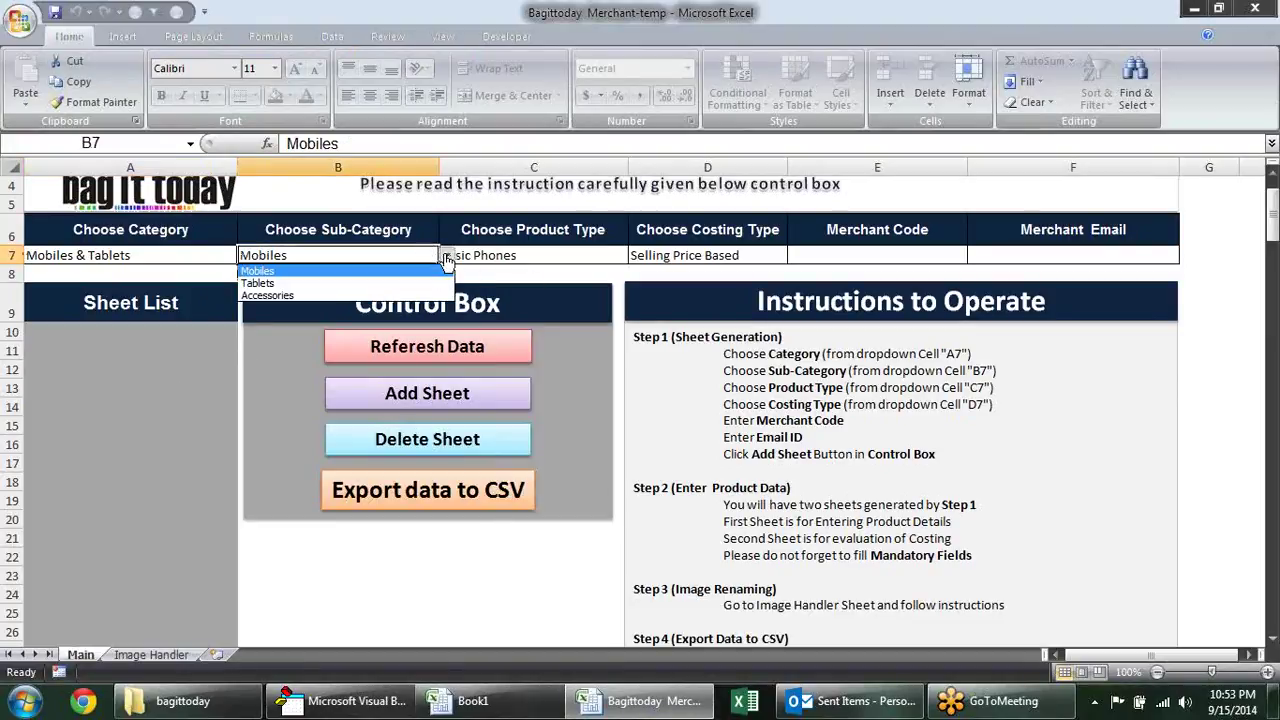
pyautogui.click(527, 241)
pyautogui.click(528, 254)
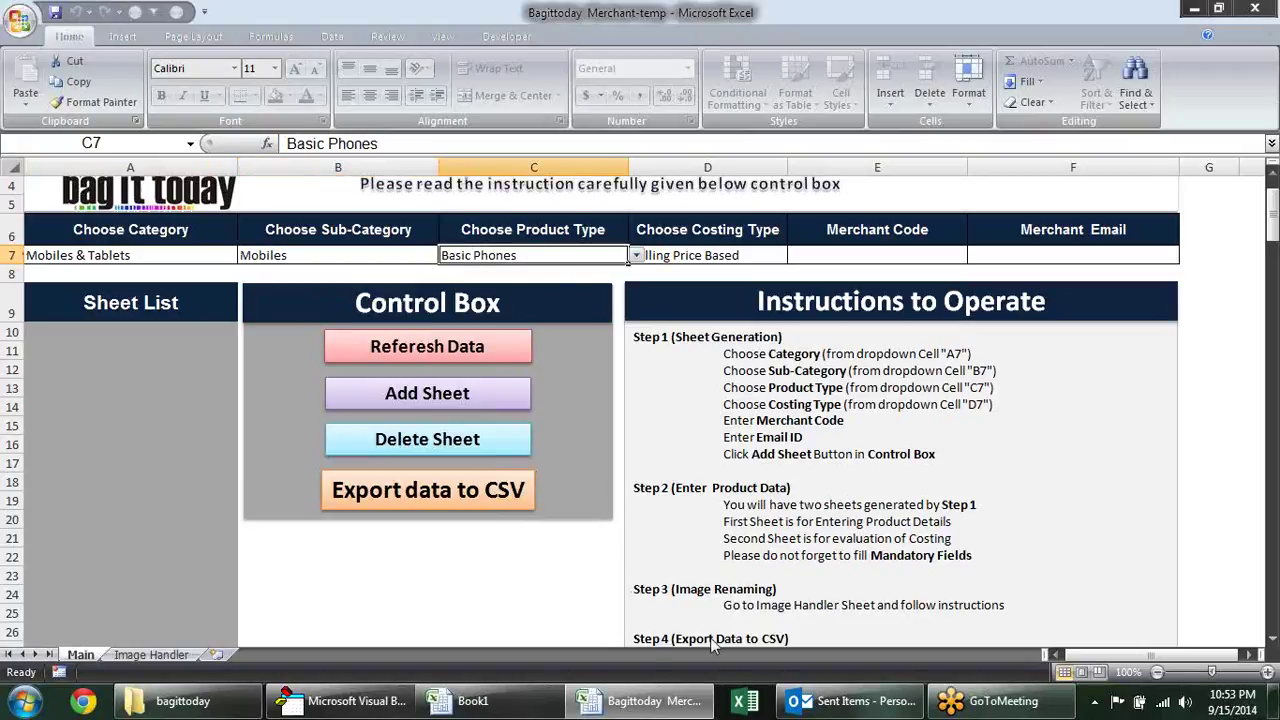
pyautogui.click(340, 700)
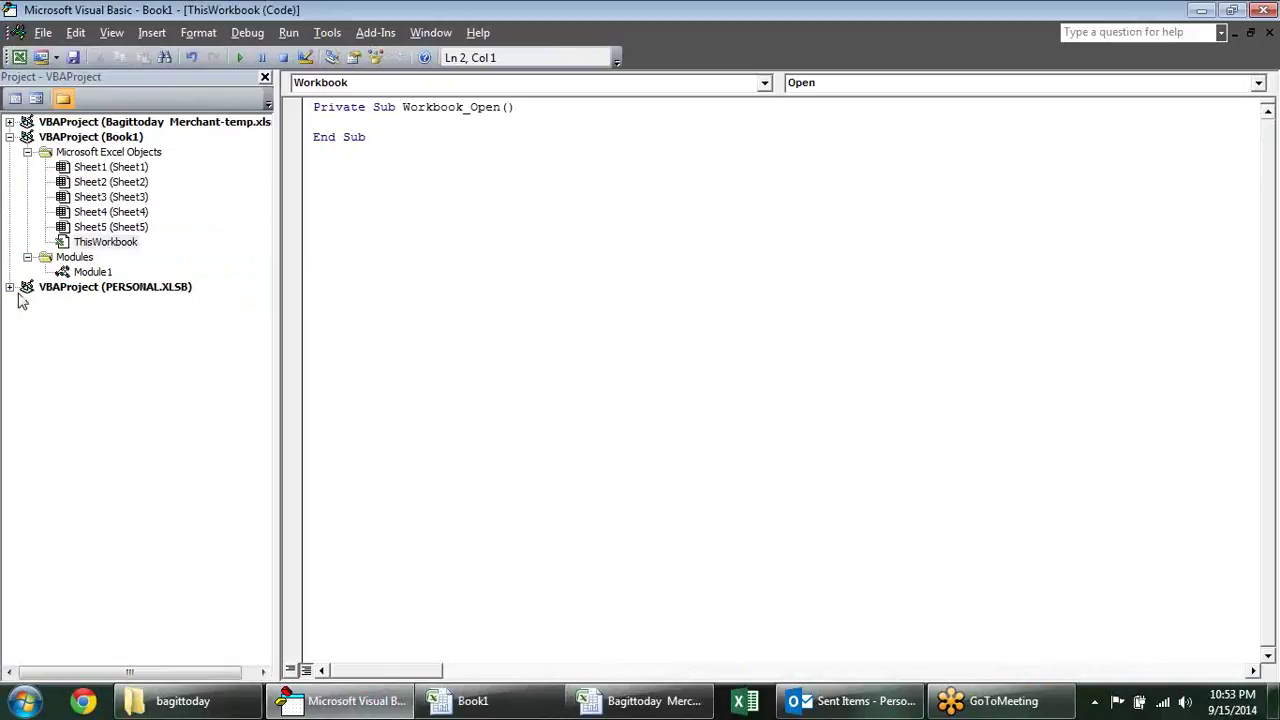
# Unlock the Bagittoday project with its password and open its ThisWorkbook code
pyautogui.click(10, 122)
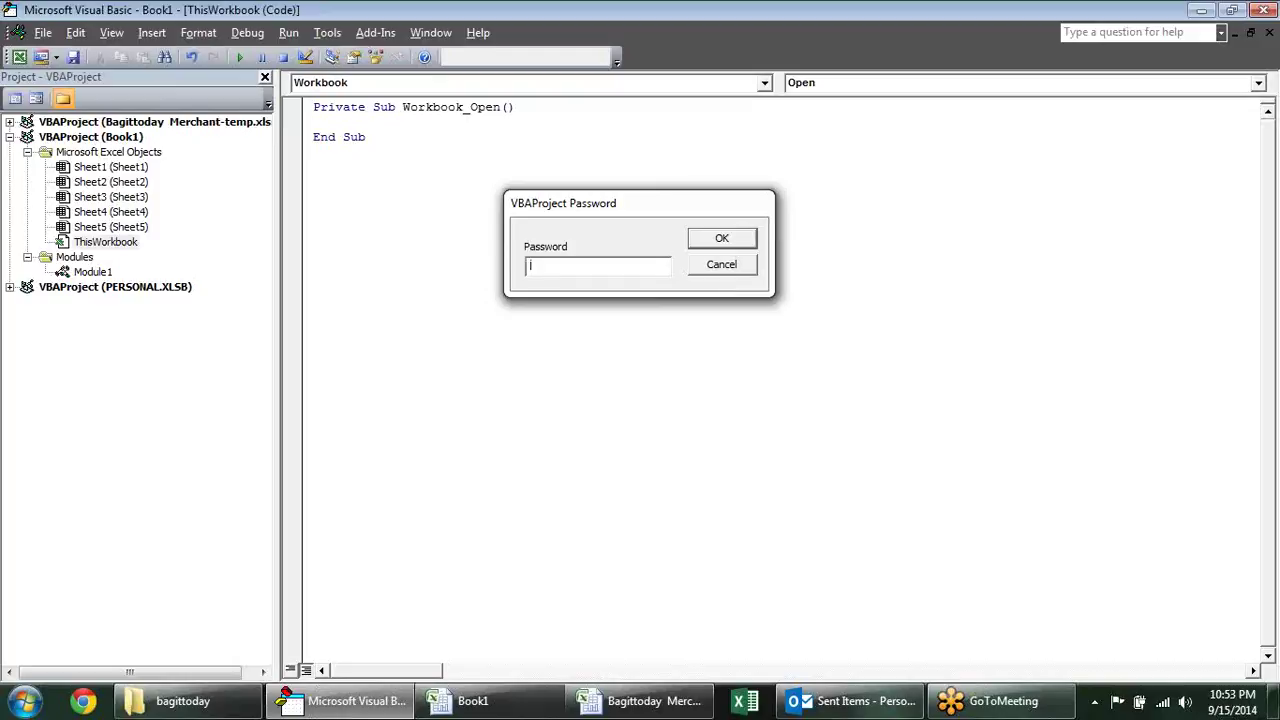
pyautogui.write('***')
pyautogui.press('Return')
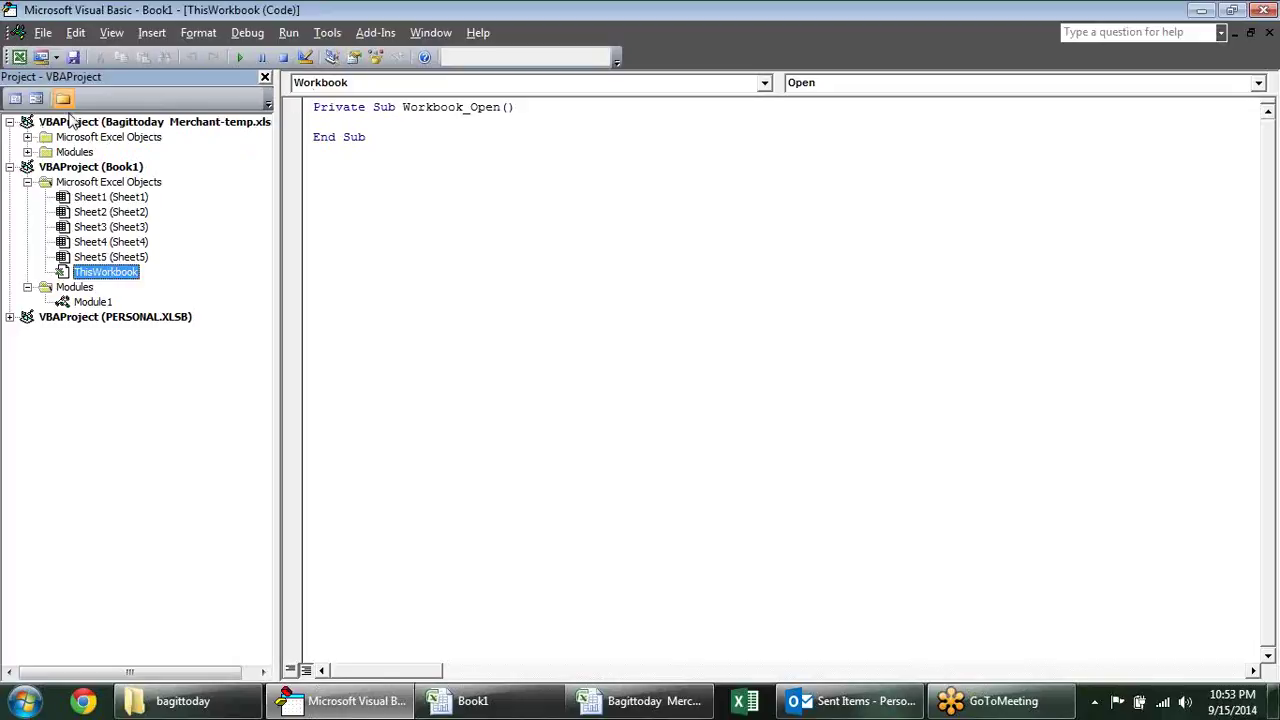
pyautogui.click(27, 152)
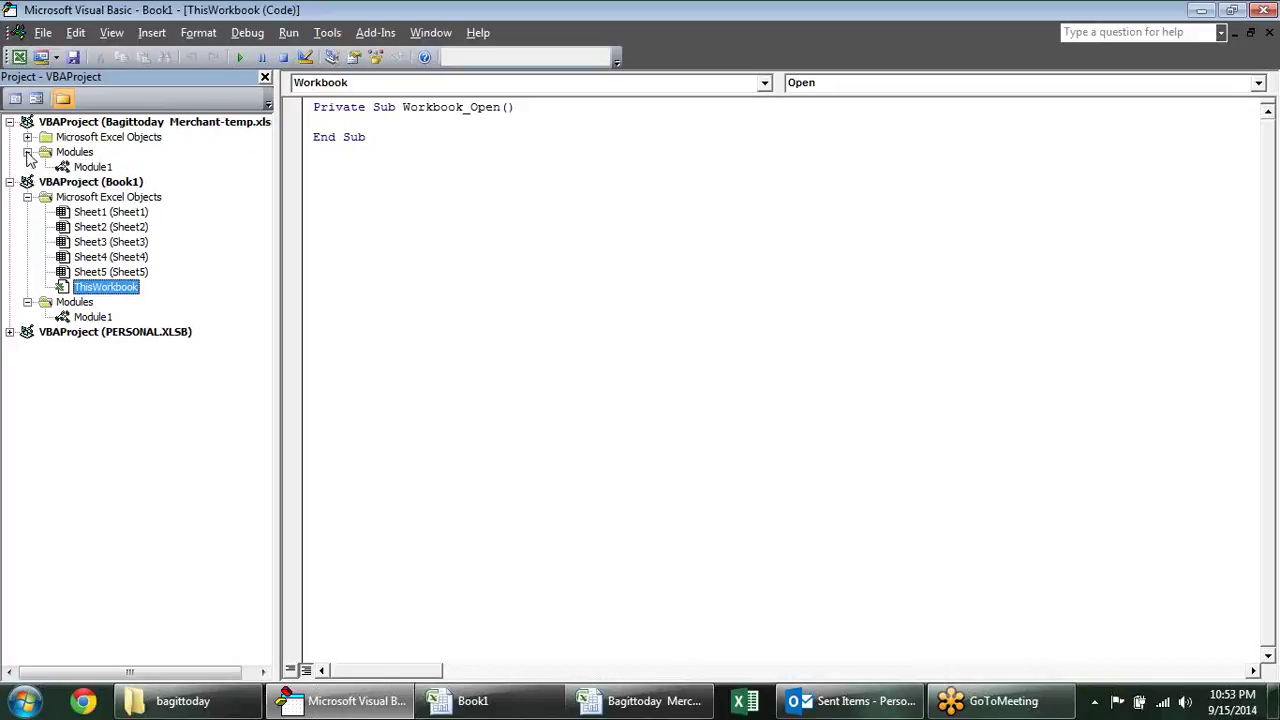
pyautogui.click(28, 137)
pyautogui.doubleClick(100, 182)
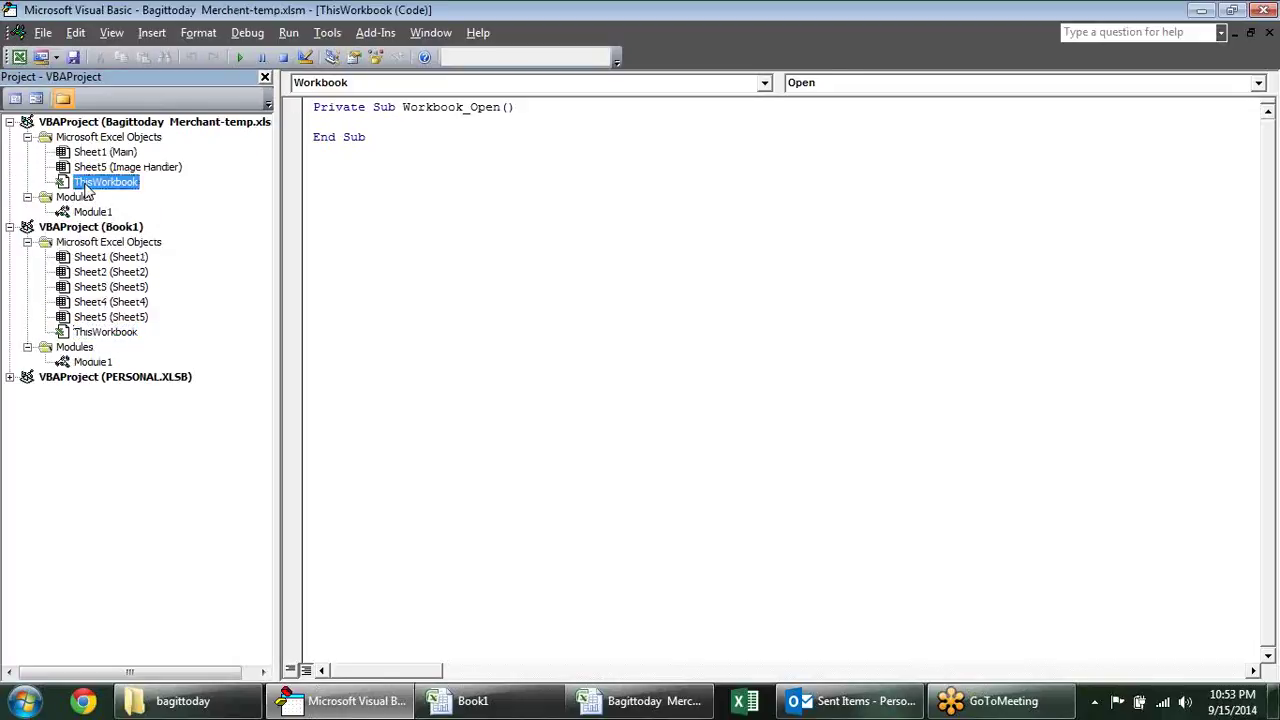
# Highlight the date check and datasheet call in Workbook_Open, then close the editor
pyautogui.click(454, 167)
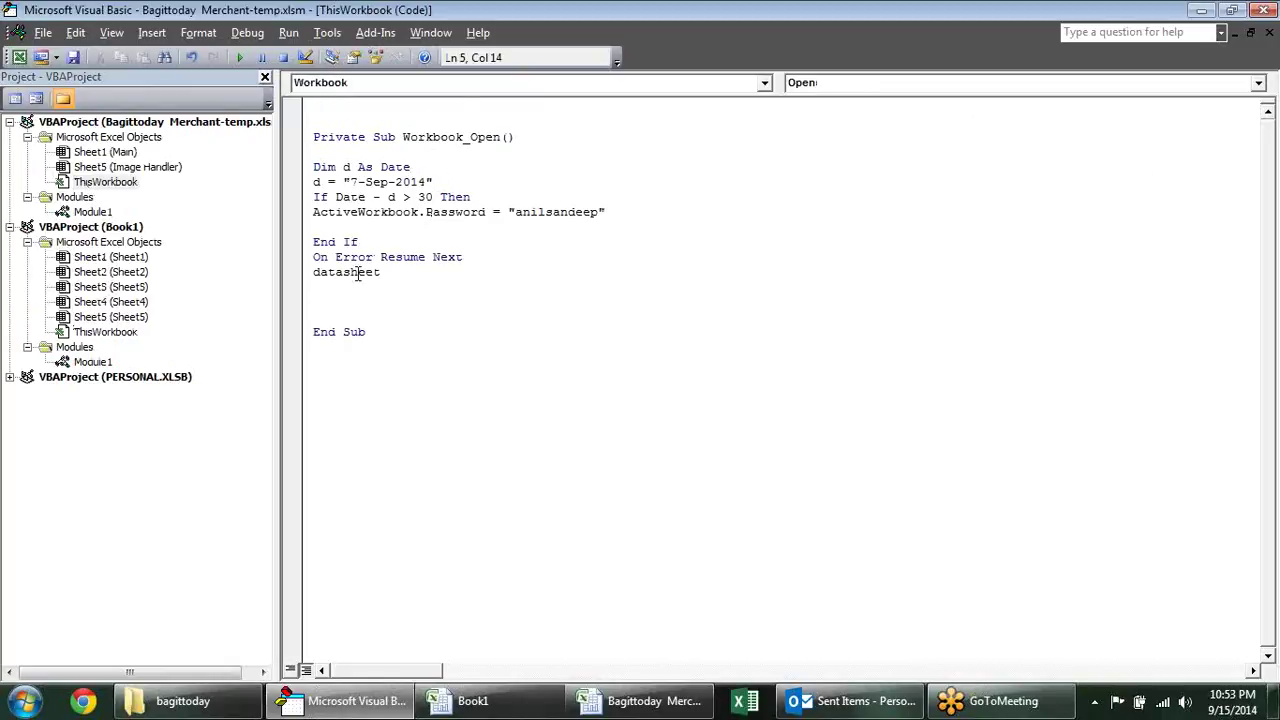
pyautogui.moveTo(315, 272); pyautogui.dragTo(385, 272)
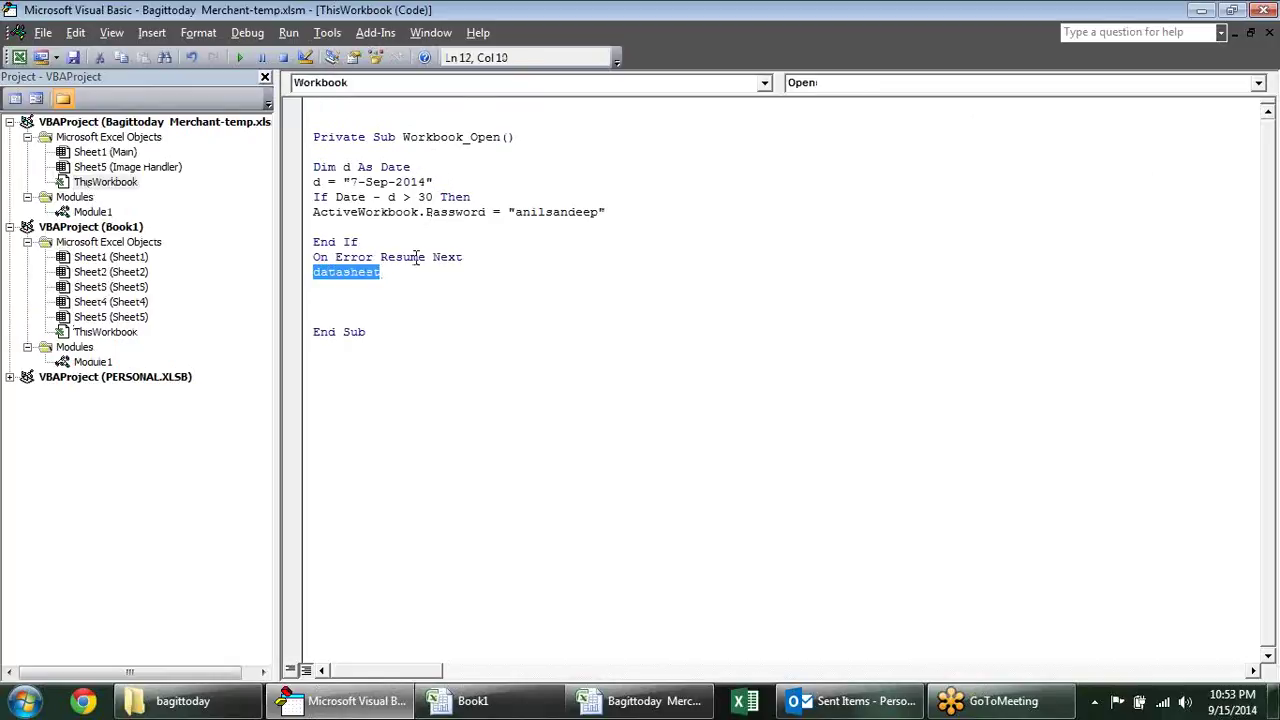
pyautogui.moveTo(463, 258); pyautogui.dragTo(314, 168)
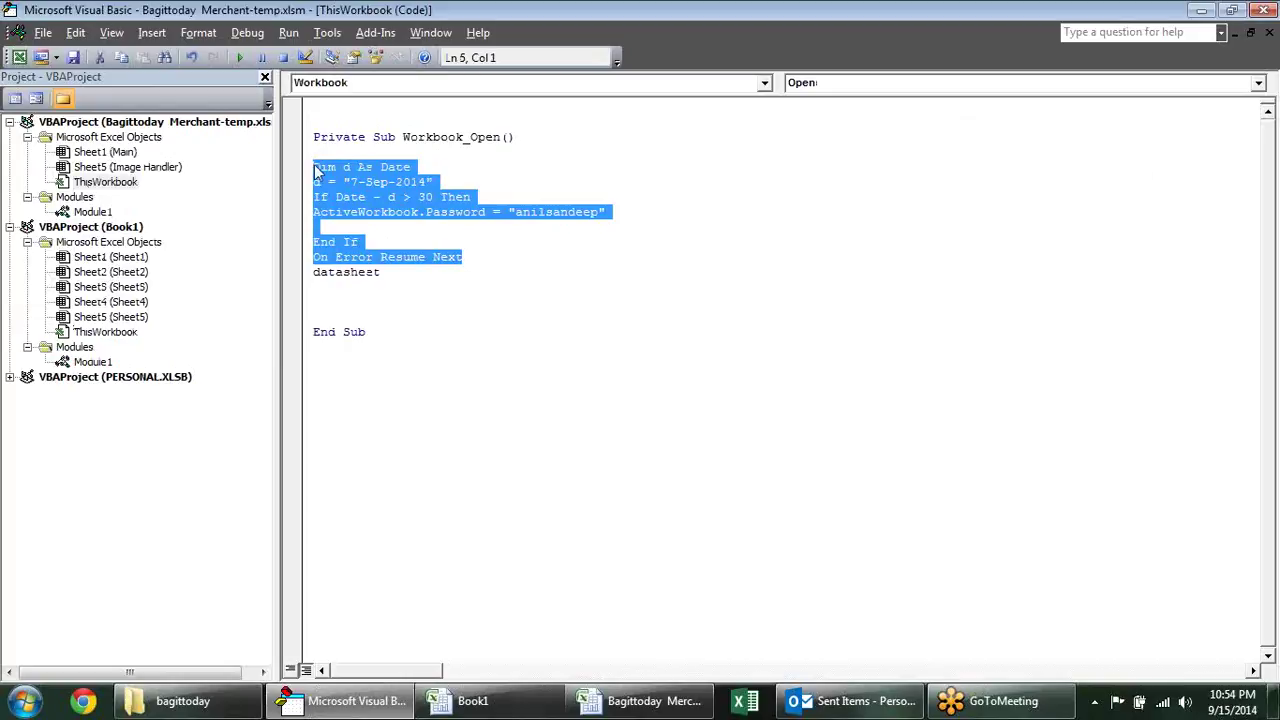
pyautogui.click(495, 182)
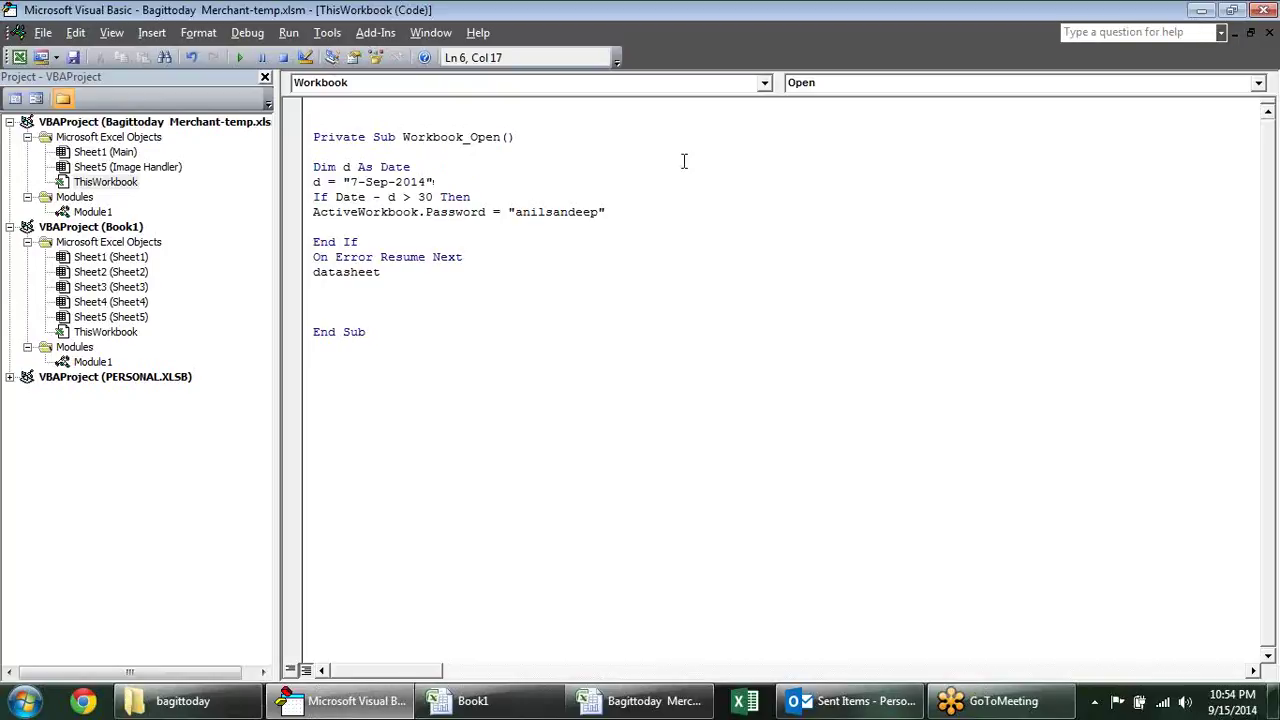
pyautogui.click(1262, 9)
# Close the Merchant-temp workbook without saving changes
pyautogui.click(1255, 8)
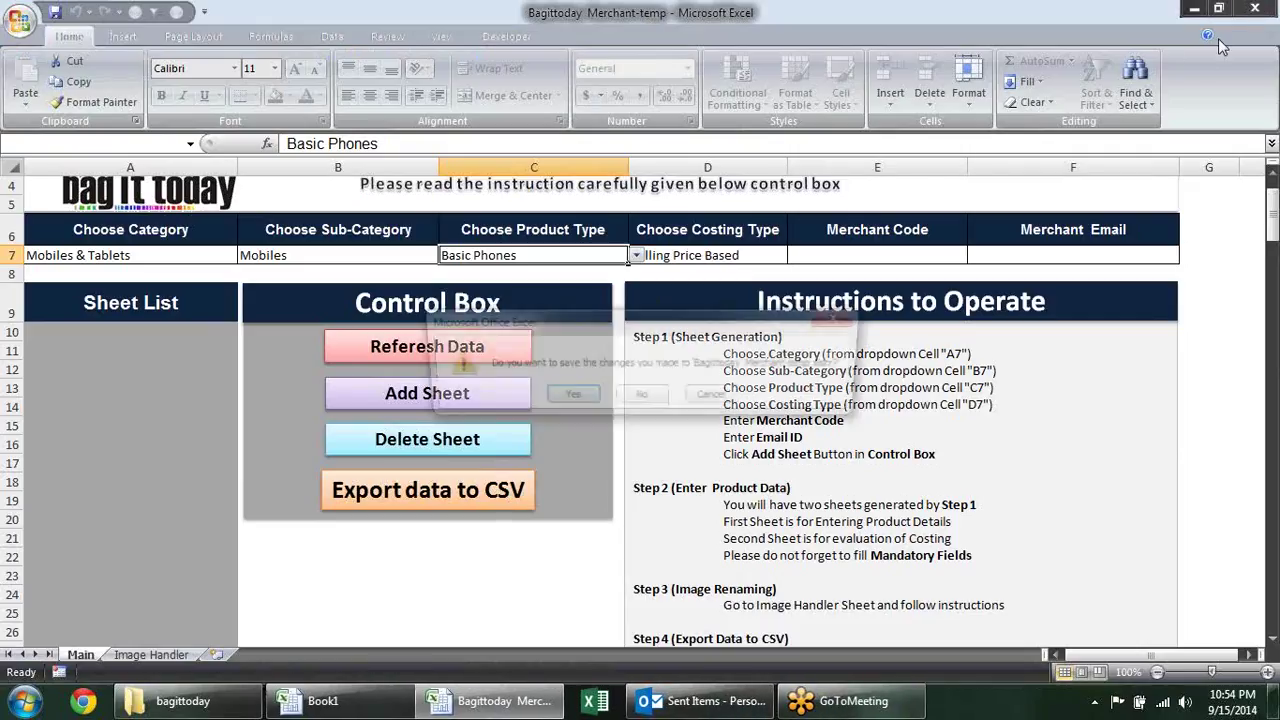
pyautogui.click(640, 399)
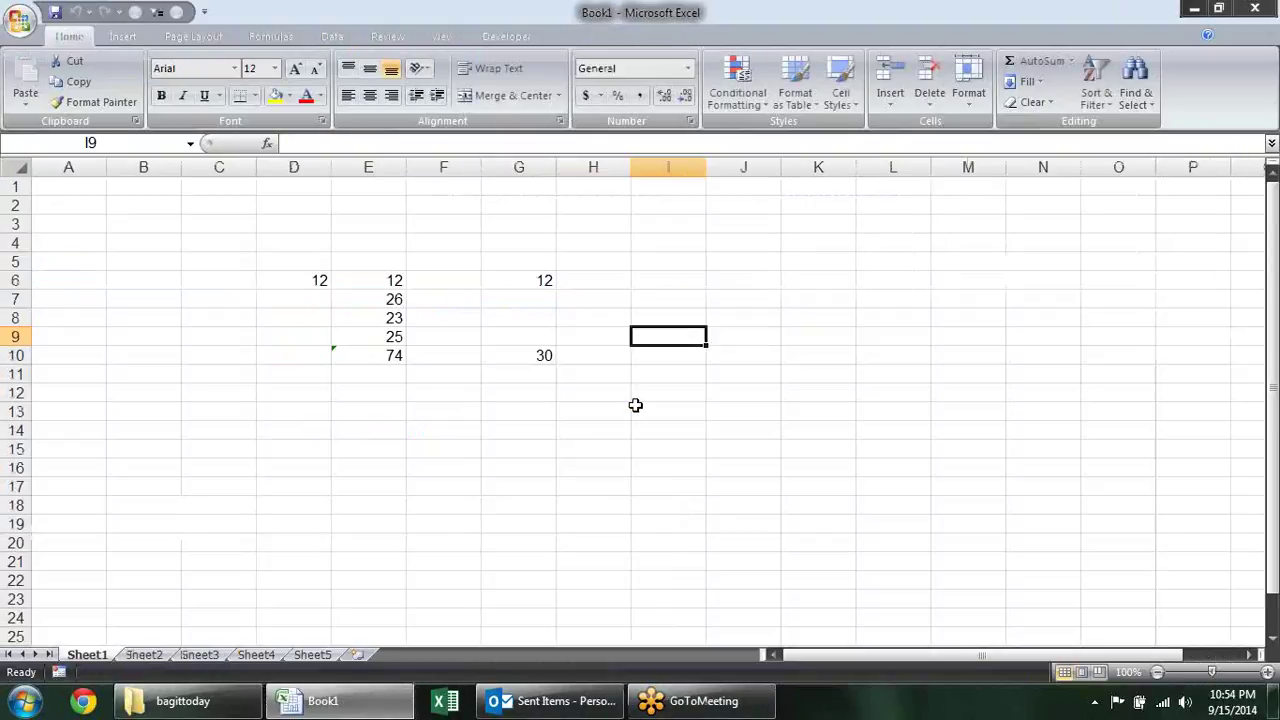
pyautogui.click(540, 483)
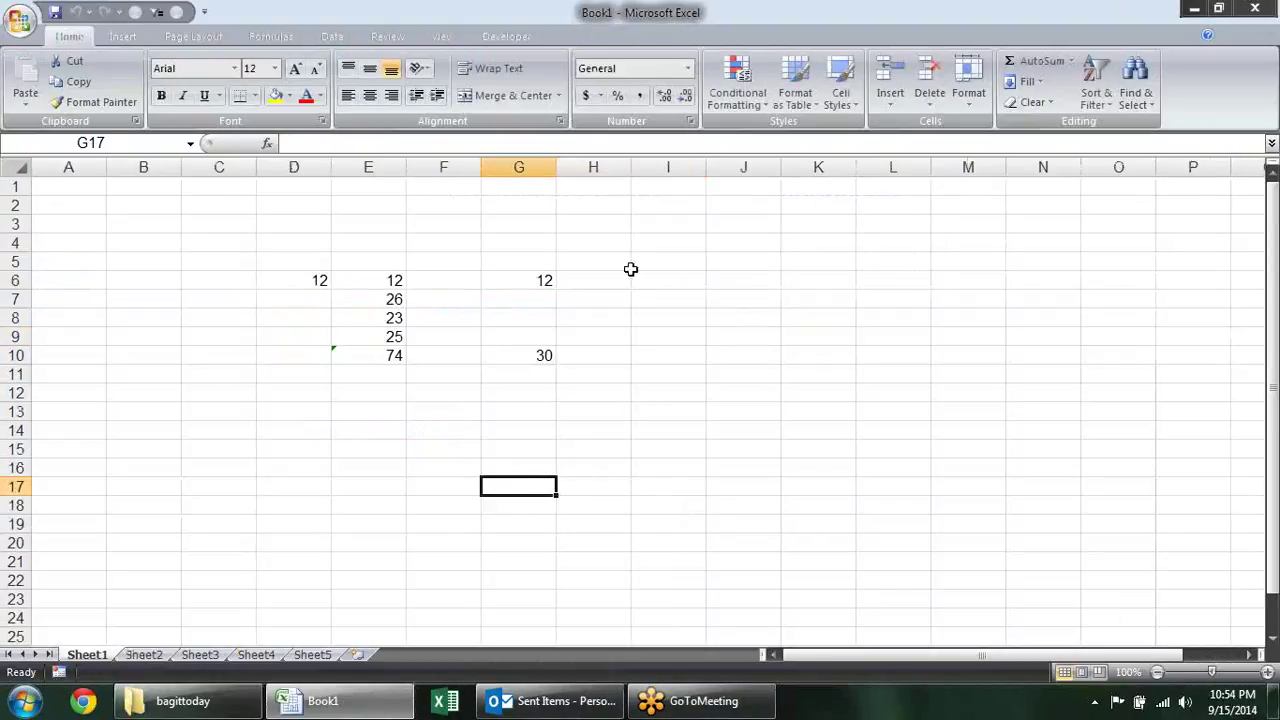
# Save Book1 to the Desktop as 'vba example events', replacing the existing file
pyautogui.press('F12')
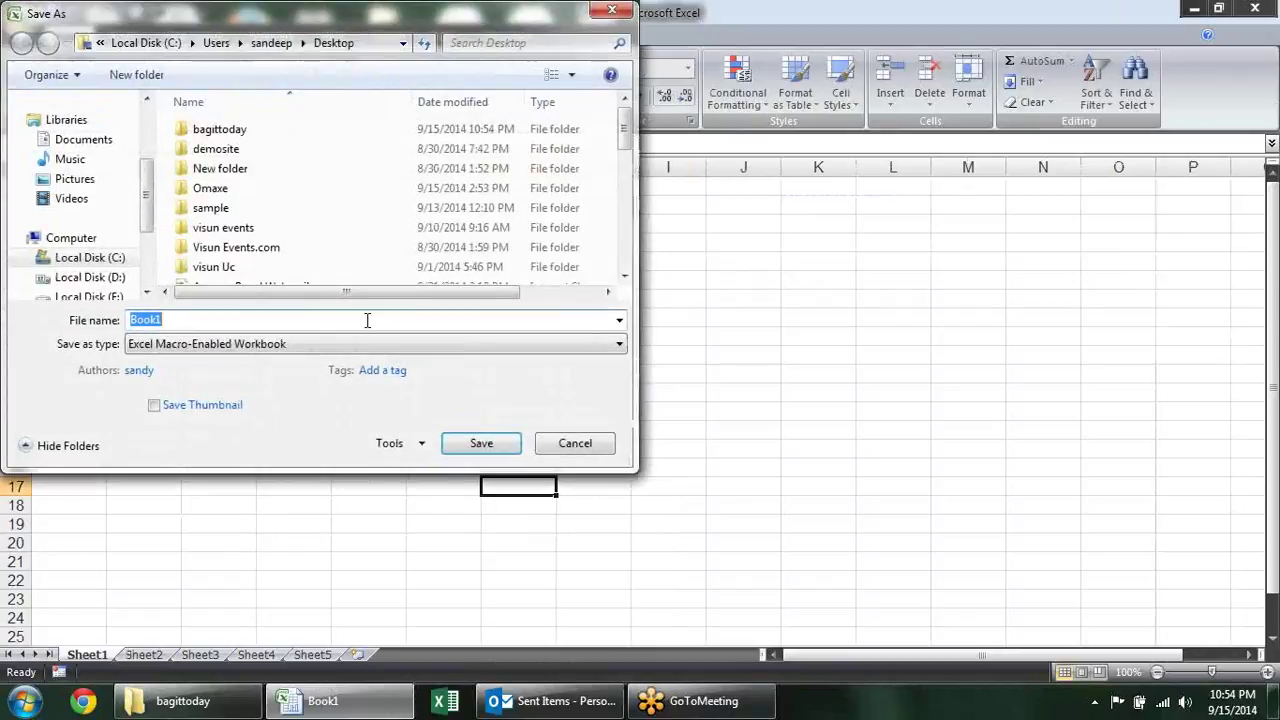
pyautogui.scroll(3, 114, 175)
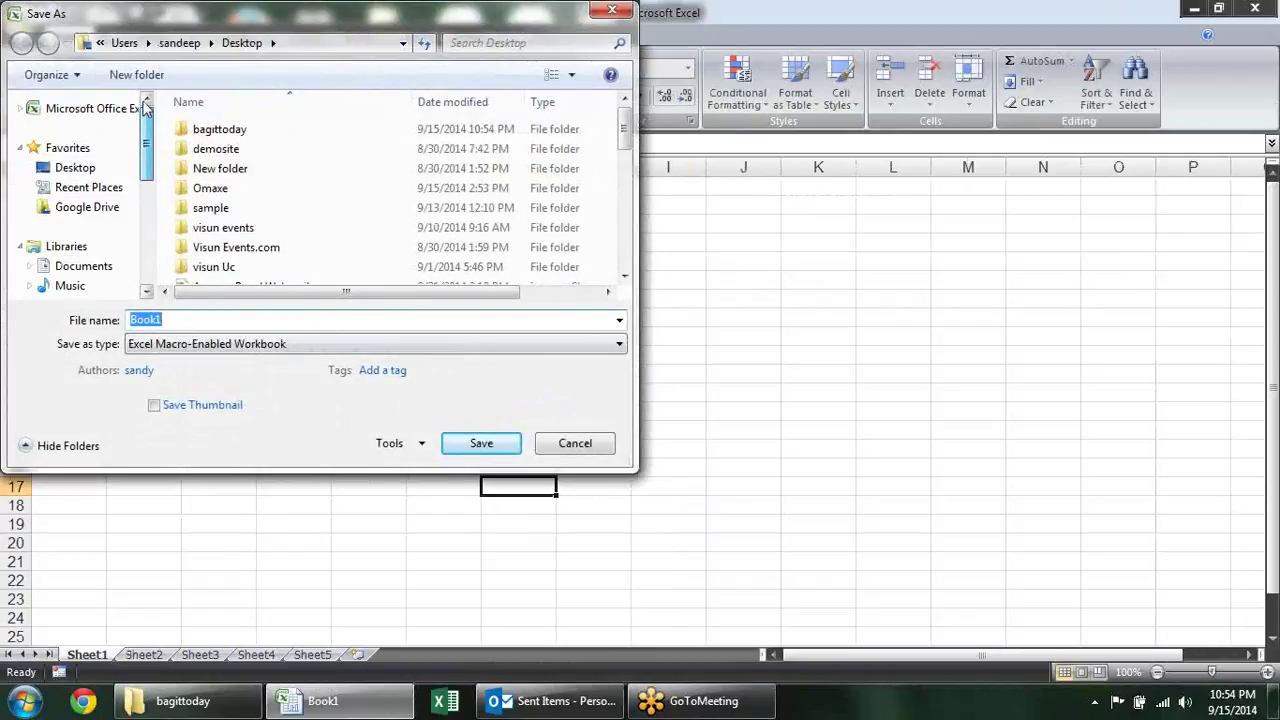
pyautogui.click(80, 168)
pyautogui.doubleClick(215, 320)
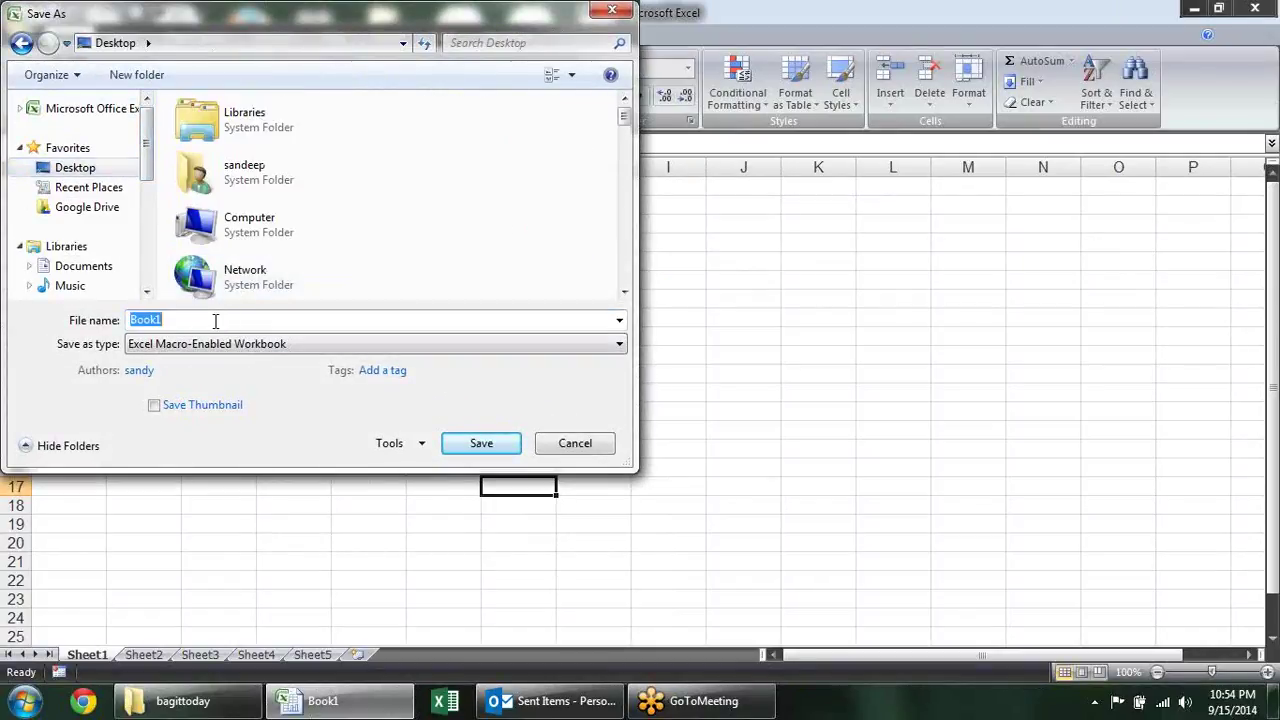
pyautogui.write('vba exa')
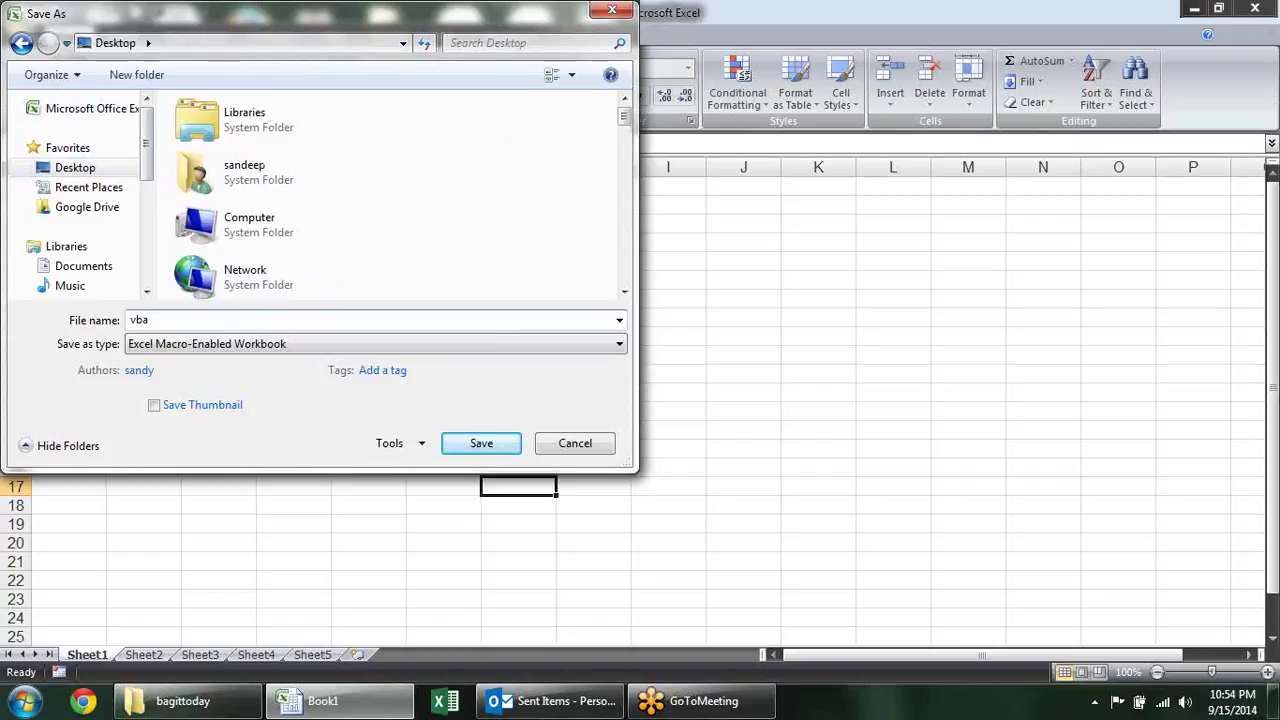
pyautogui.write("mple'events")
pyautogui.press('Return')
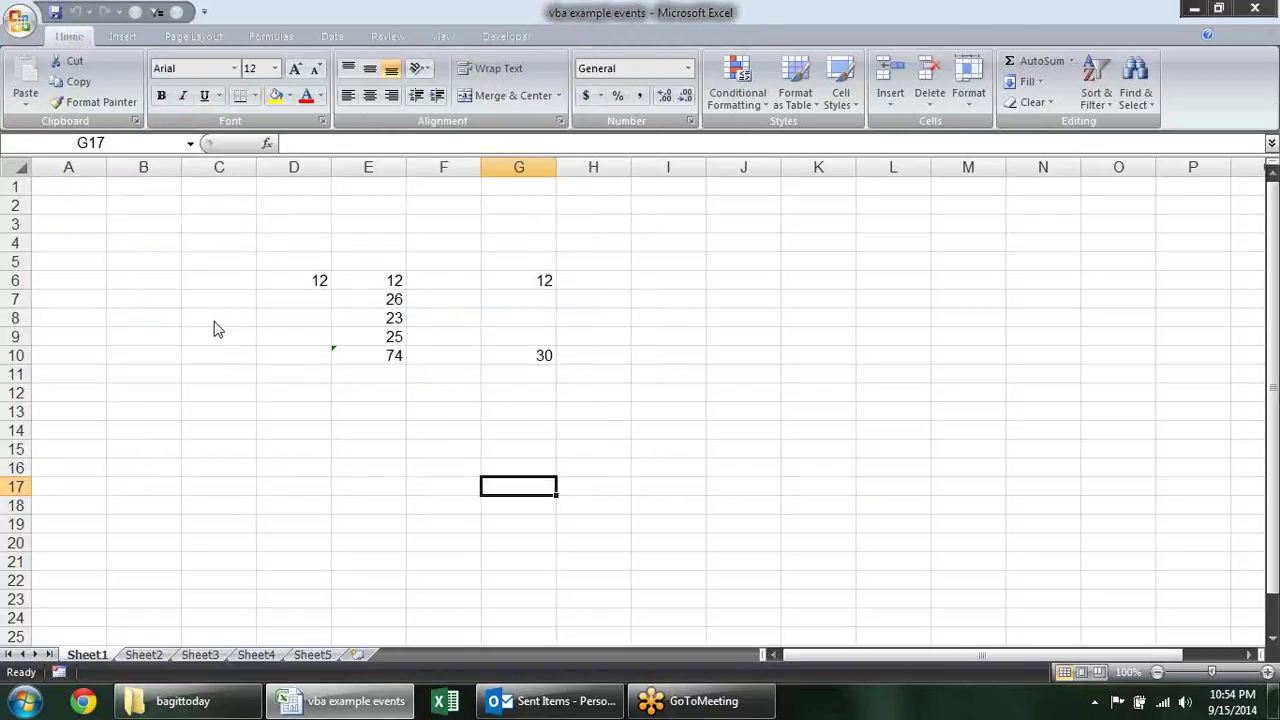
pyautogui.press('F12')
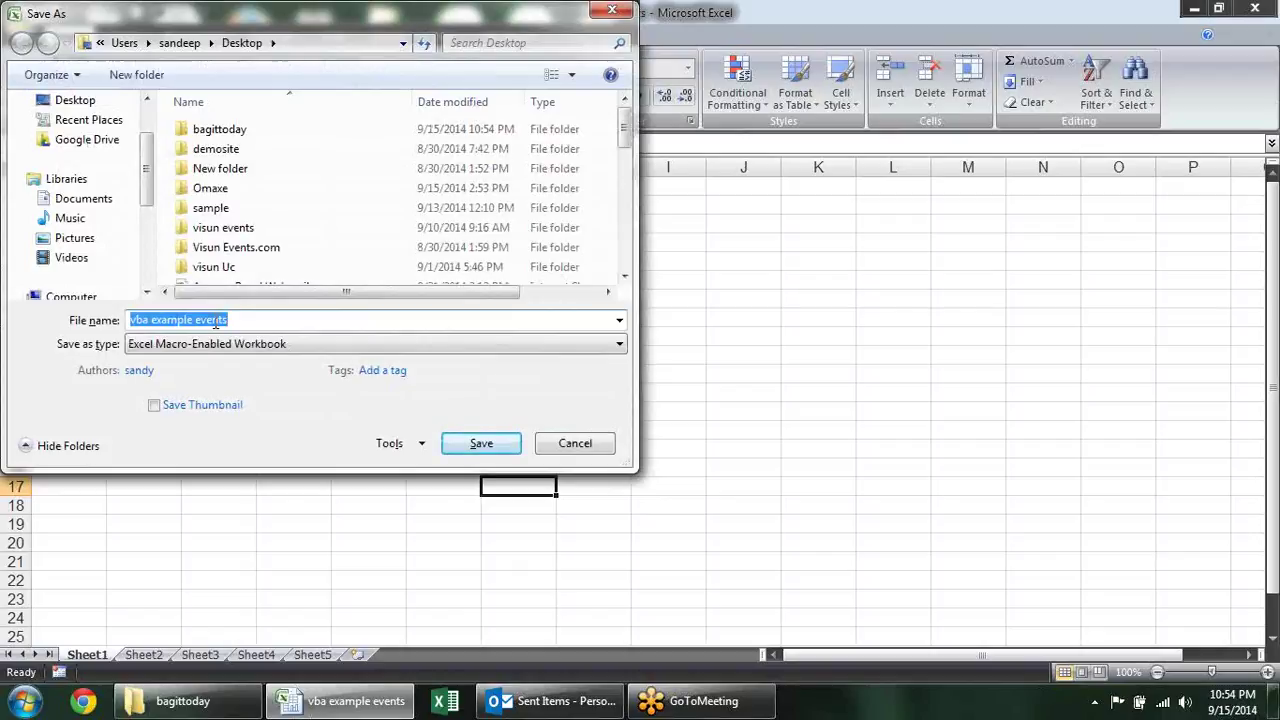
pyautogui.click(480, 443)
pyautogui.click(690, 360)
pyautogui.click(666, 357)
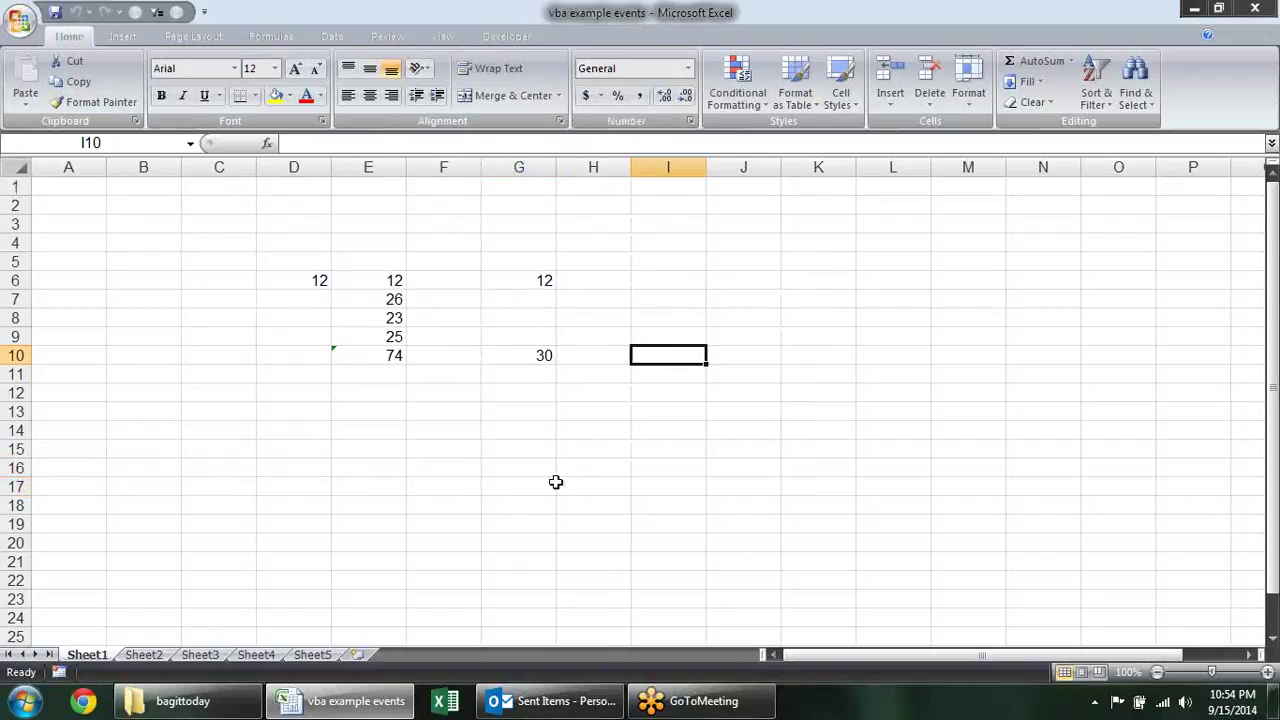
# Write macro a in Module1 that sets Range("a1:a10").Interior.Color = vbRed
pyautogui.hotkey('alt', 'F11')
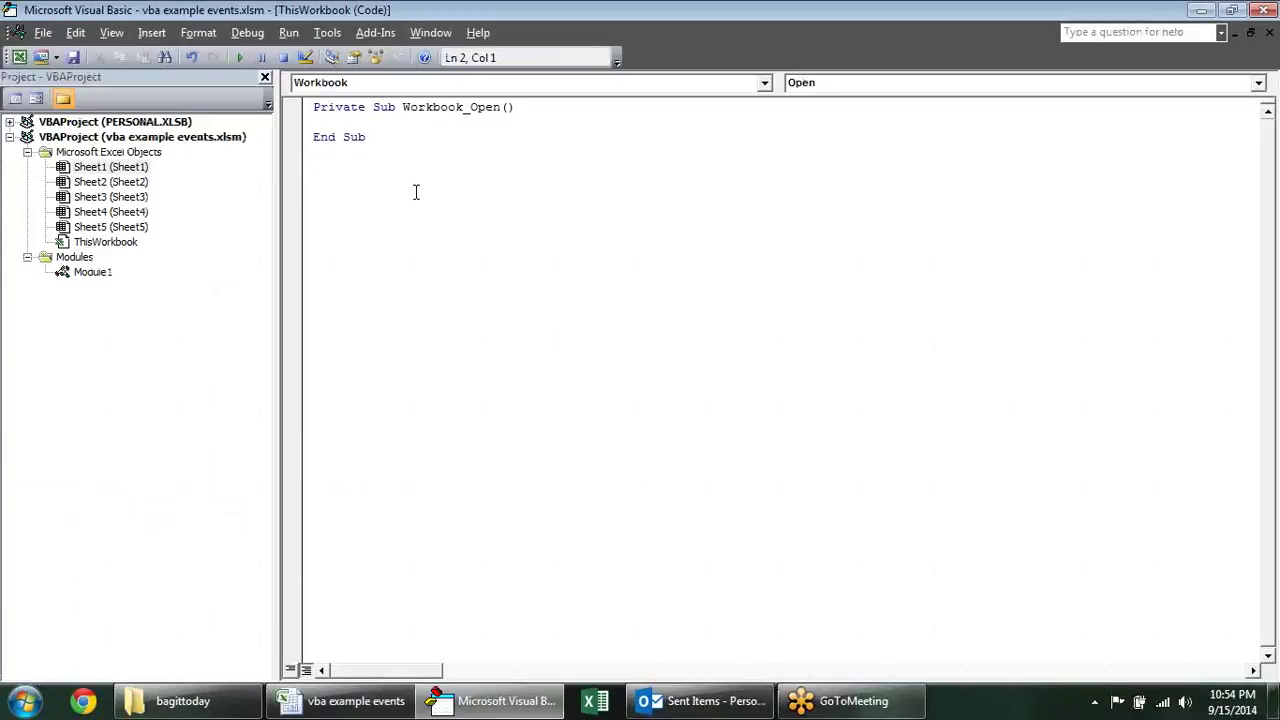
pyautogui.doubleClick(95, 271)
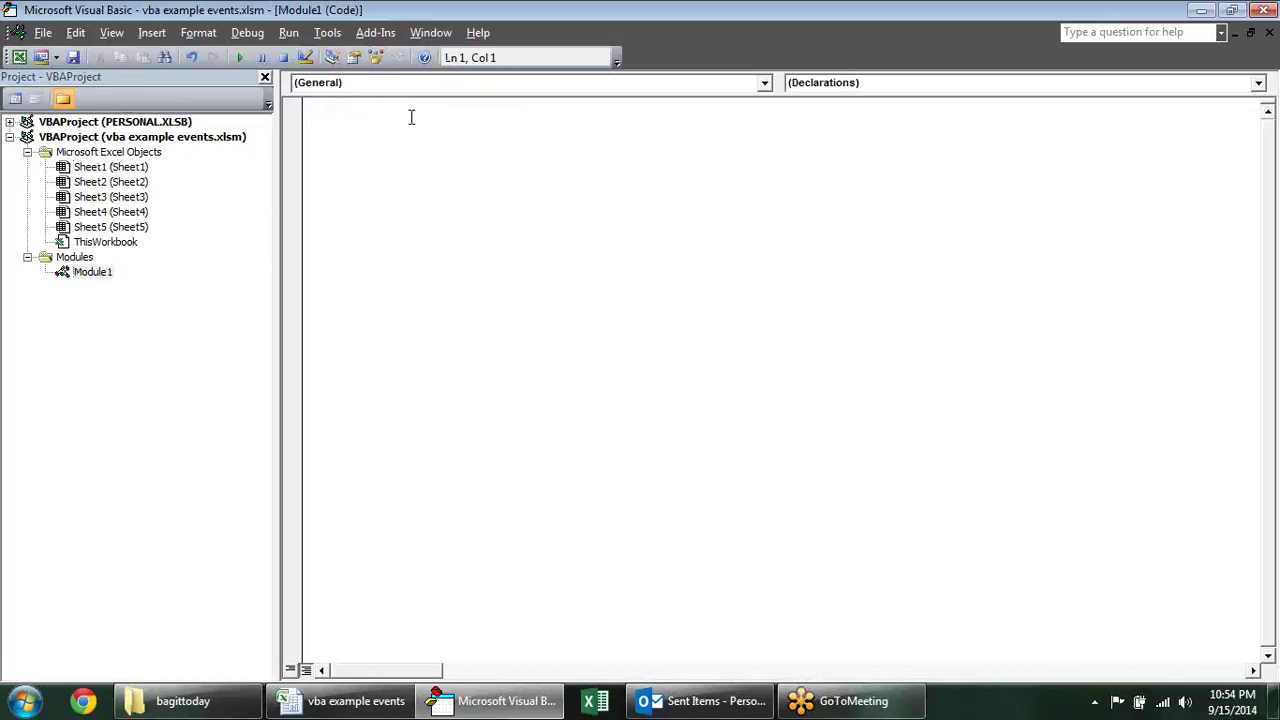
pyautogui.write('Sub a')
pyautogui.press('Return')
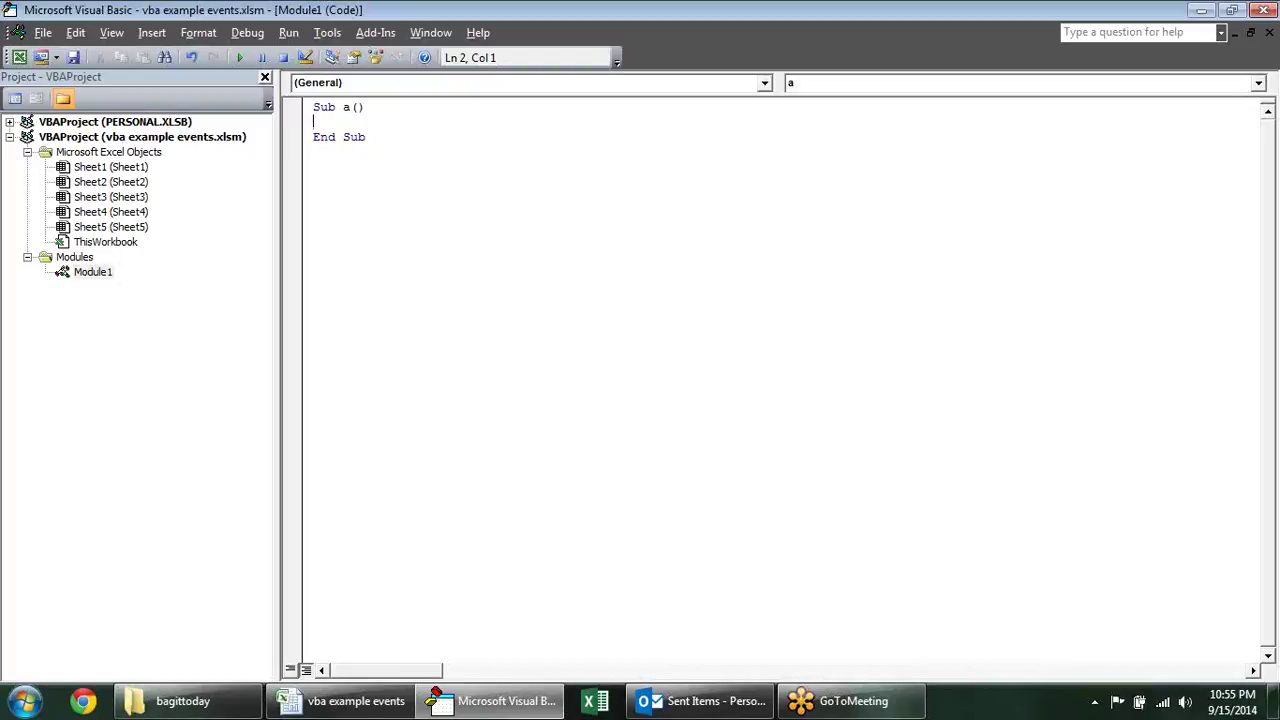
pyautogui.write('range')
pyautogui.write('("a1:')
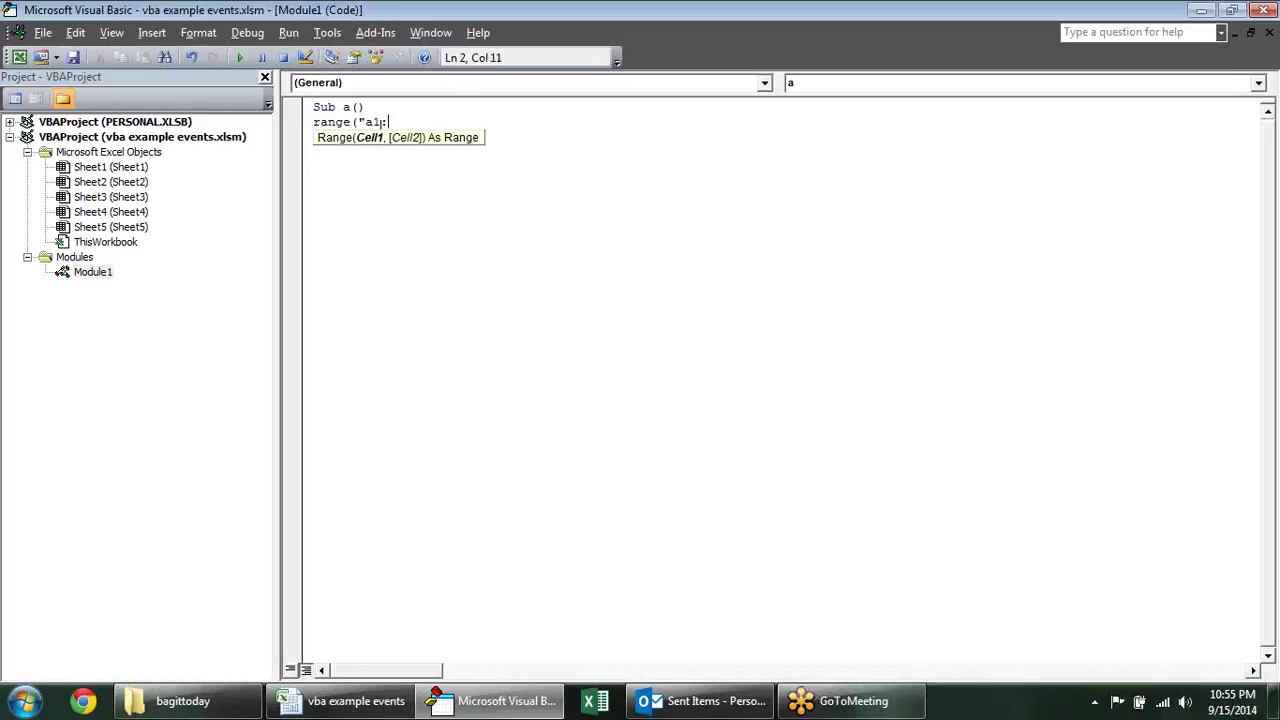
pyautogui.write('a10")')
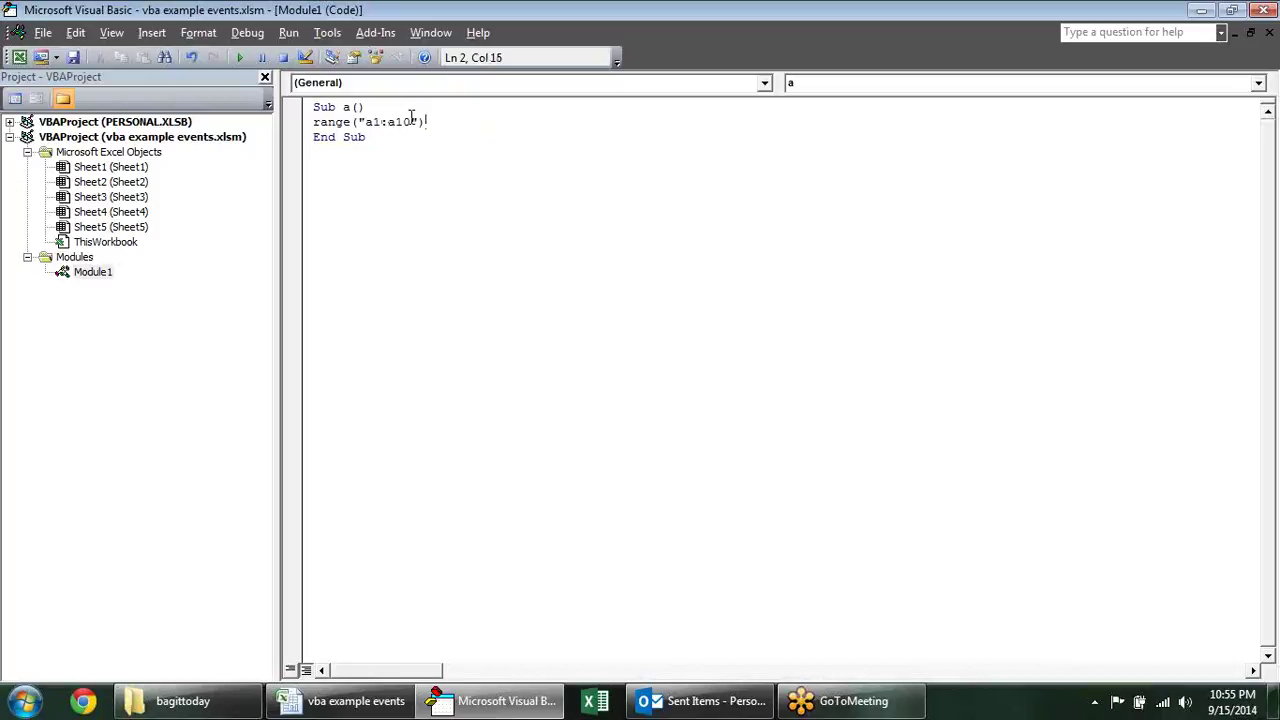
pyautogui.write('.in')
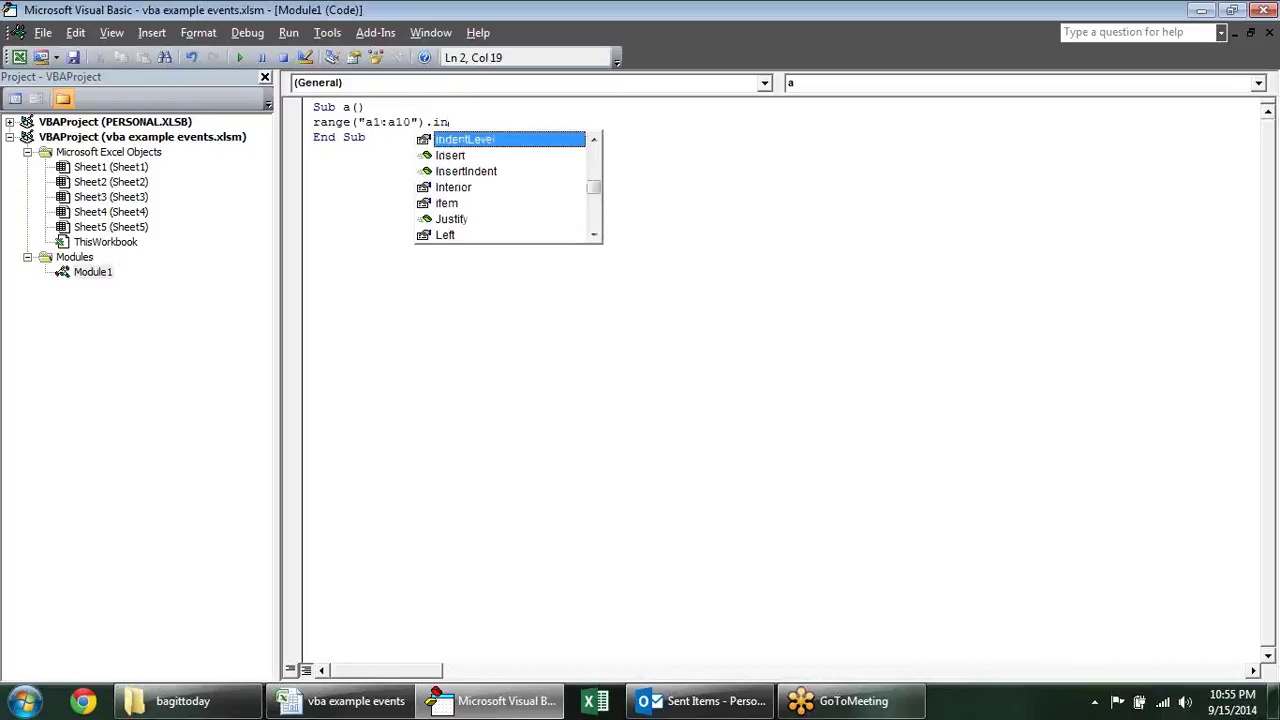
pyautogui.press('Down')
pyautogui.press('Down')
pyautogui.press('Up')
pyautogui.press('Down')
pyautogui.press('Down')
pyautogui.press('Tab')
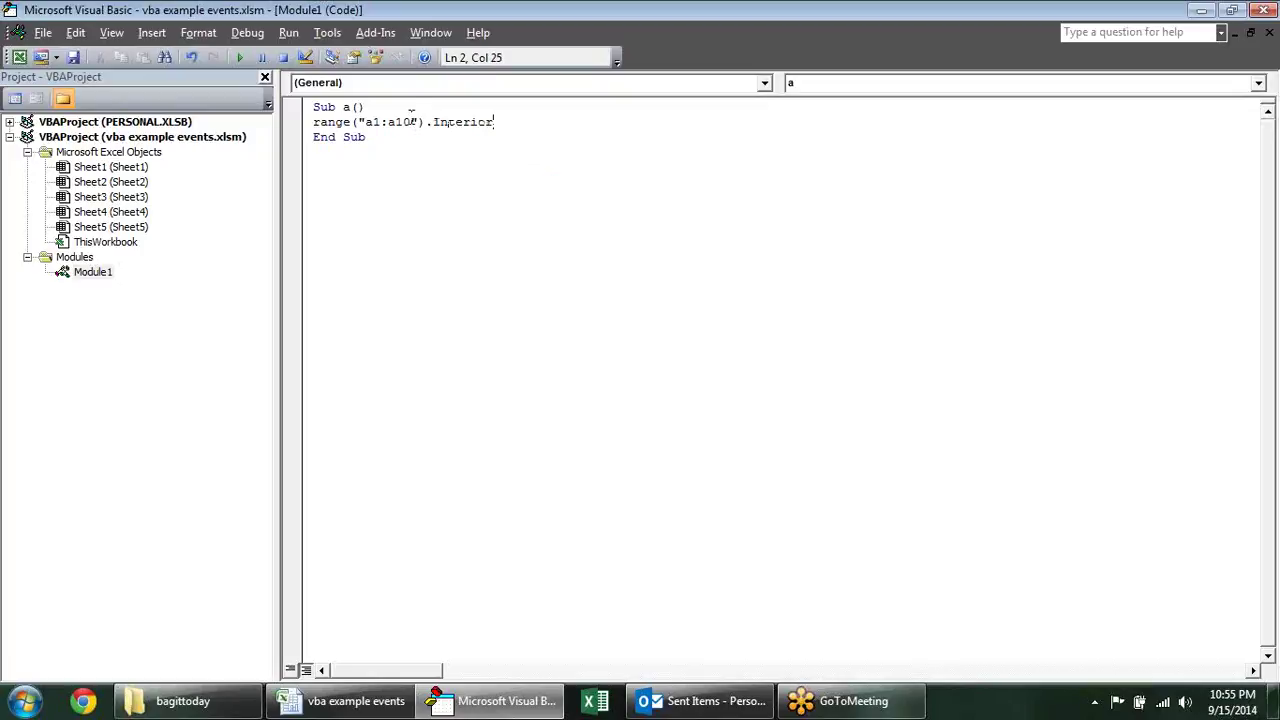
pyautogui.write('.col')
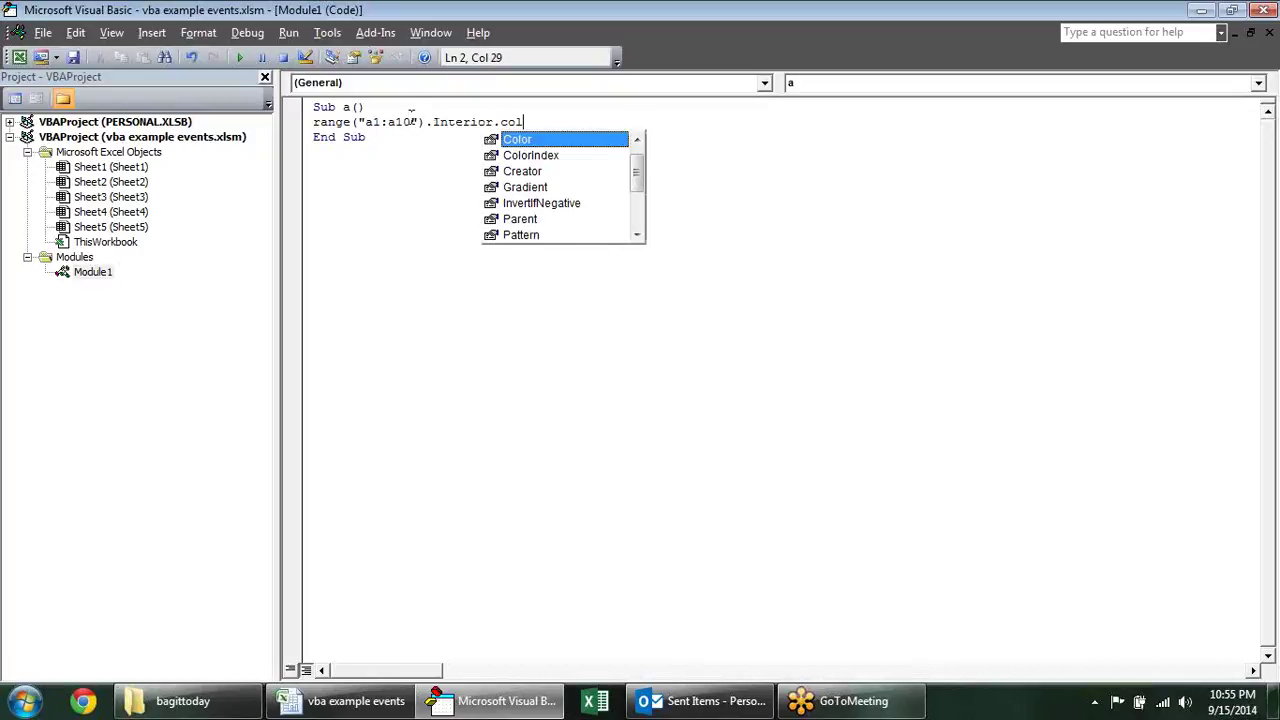
pyautogui.press('Tab')
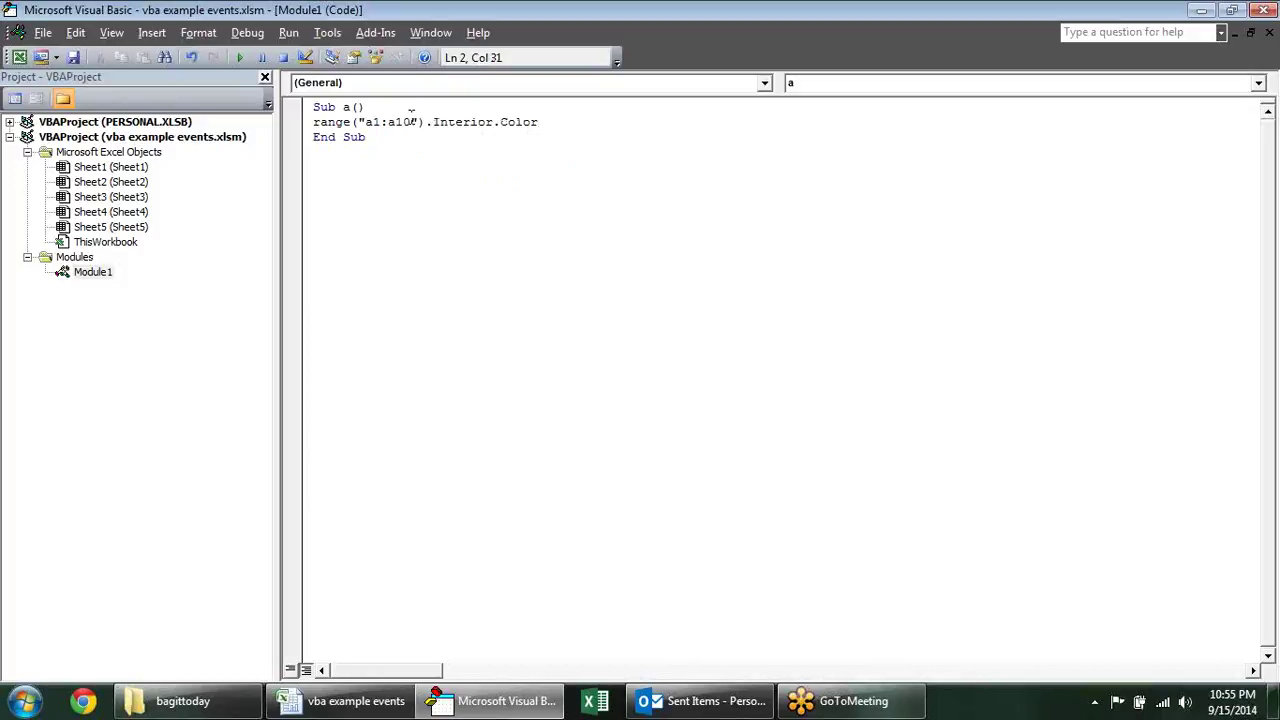
pyautogui.write('vbred')
pyautogui.press('Down')
# Call macro a from Workbook_Open in ThisWorkbook and close the editor
pyautogui.doubleClick(126, 245)
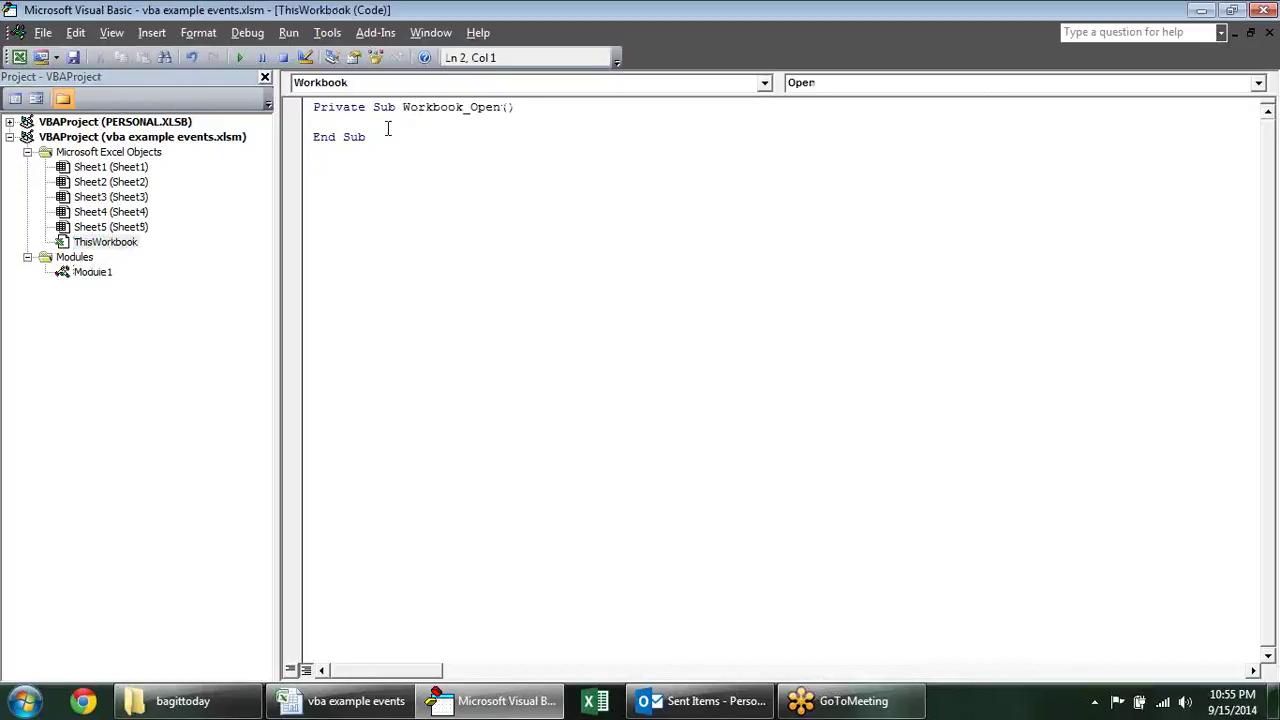
pyautogui.write('a')
pyautogui.click(1266, 9)
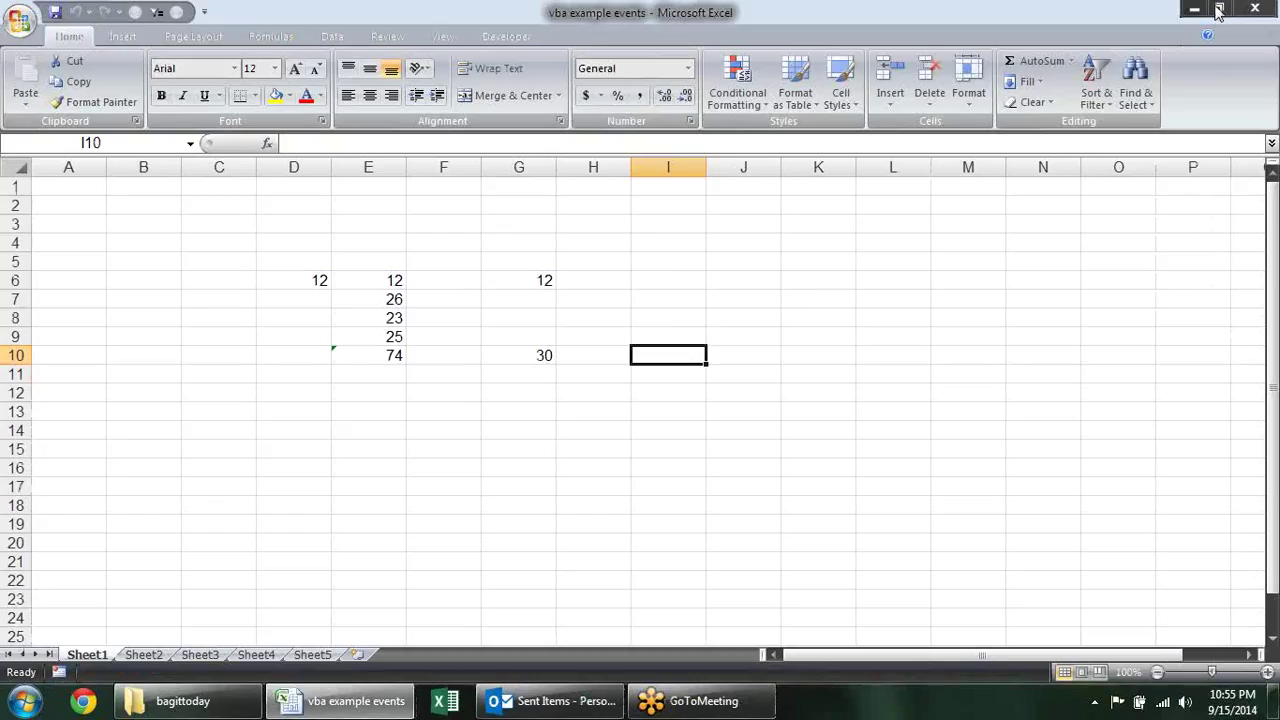
# Save the workbook, quit Excel, and reopen vba example events from the desktop
pyautogui.click(1264, 12)
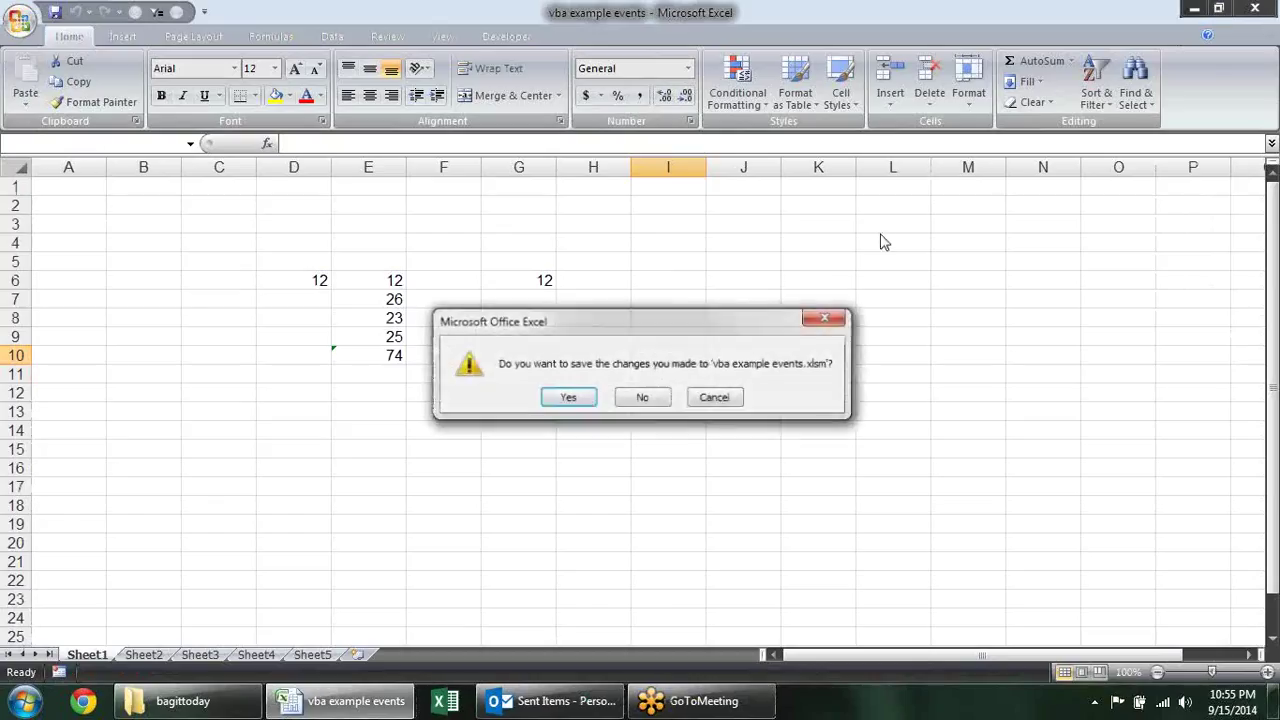
pyautogui.click(580, 400)
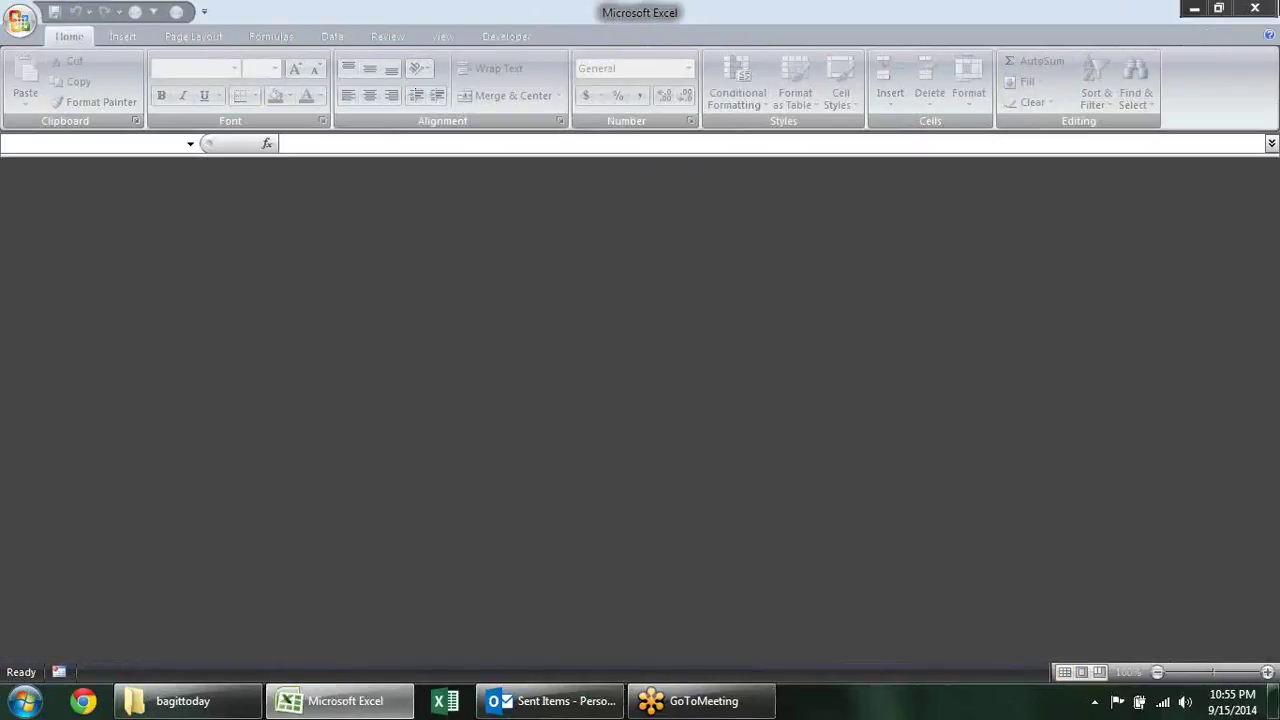
pyautogui.click(1262, 8)
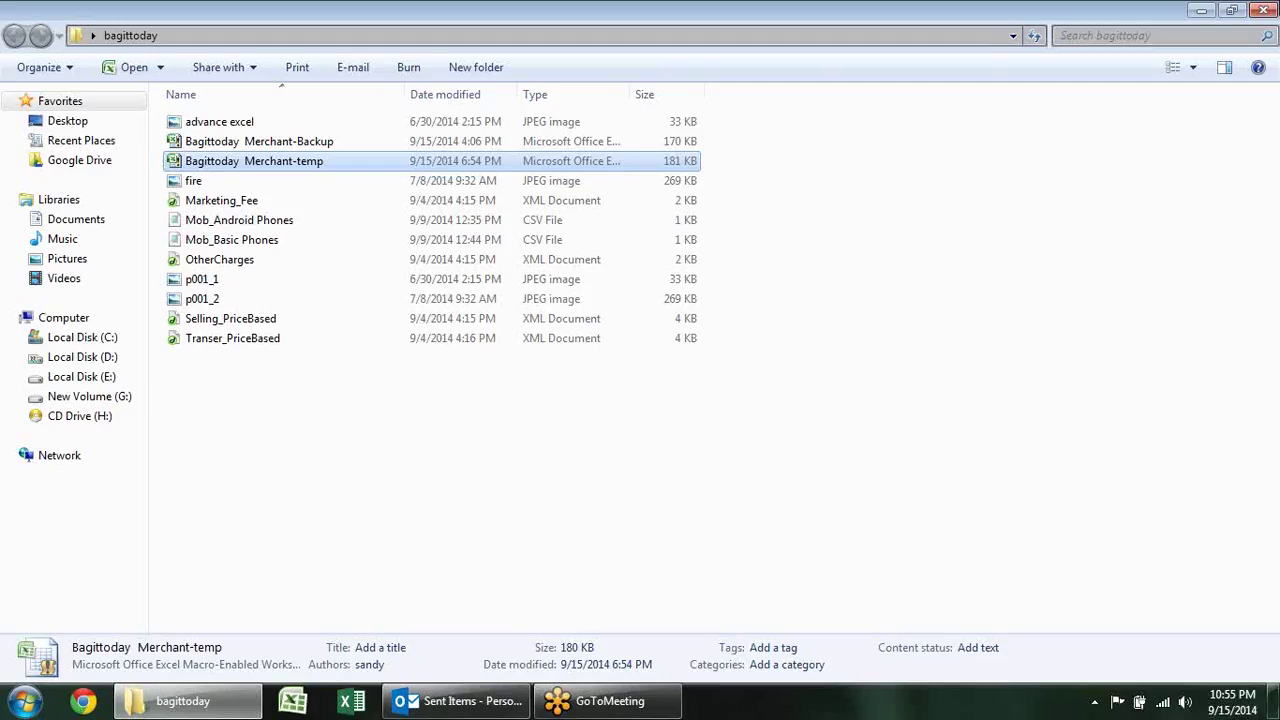
pyautogui.click(1264, 8)
pyautogui.doubleClick(817, 532)
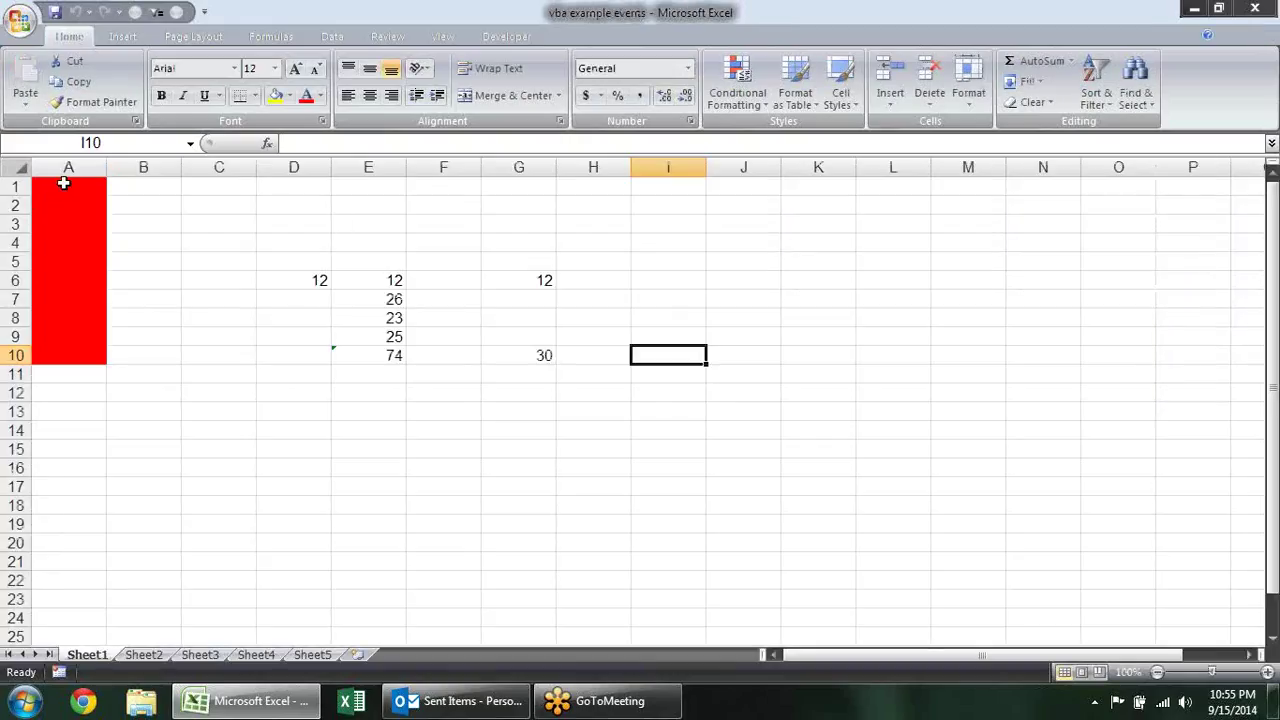
# Check that cells A1:A10 on Sheet1 now show the red fill
pyautogui.moveTo(63, 183); pyautogui.dragTo(36, 361)
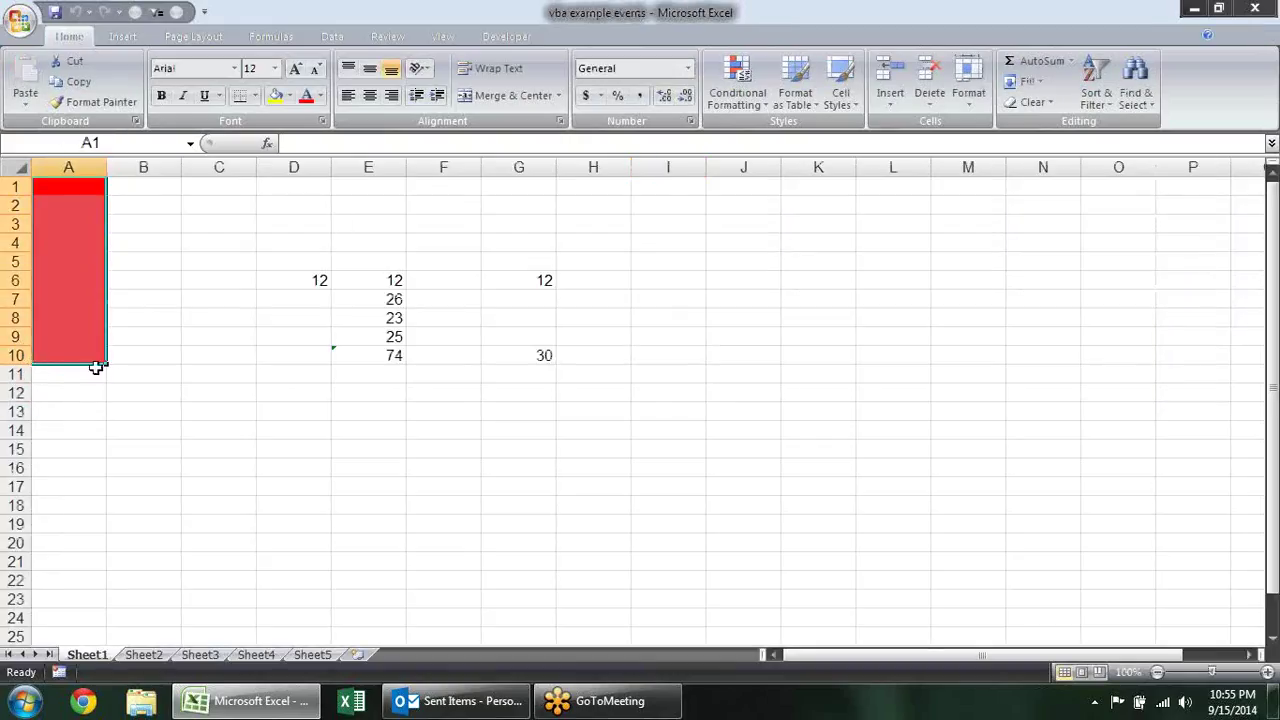
pyautogui.click(164, 387)
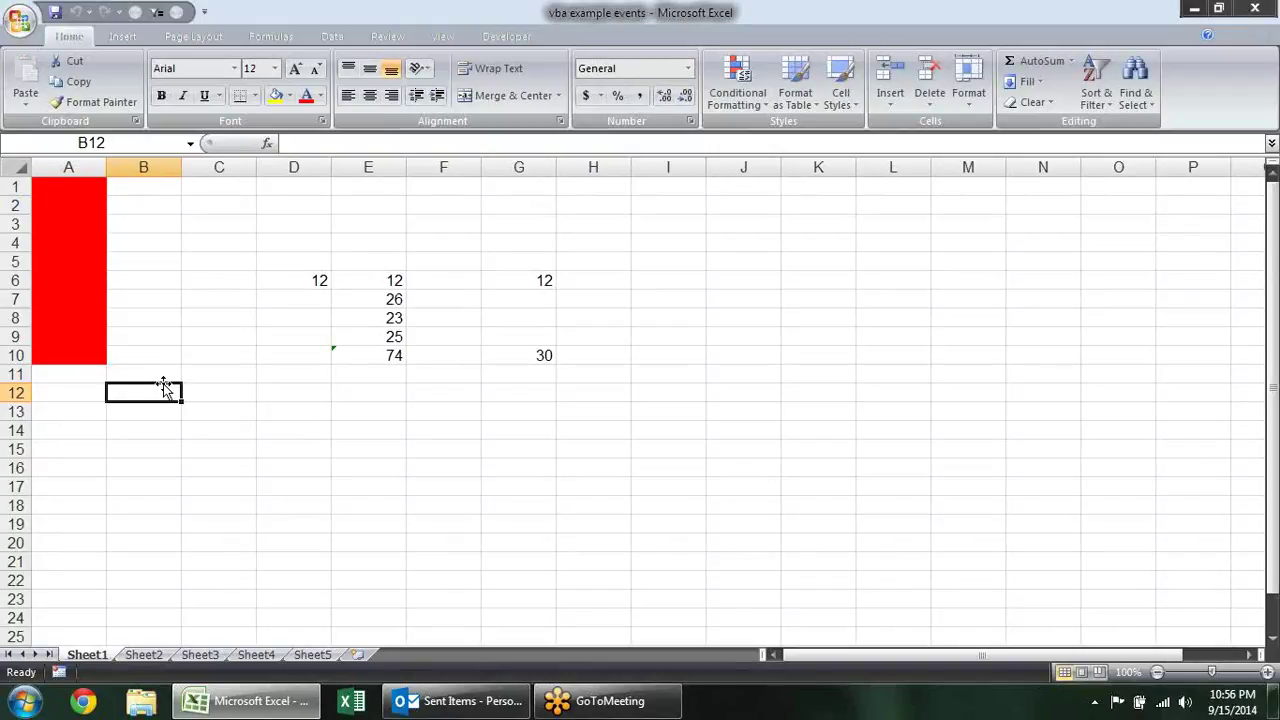
pyautogui.moveTo(80, 186); pyautogui.dragTo(88, 376)
pyautogui.click(218, 355)
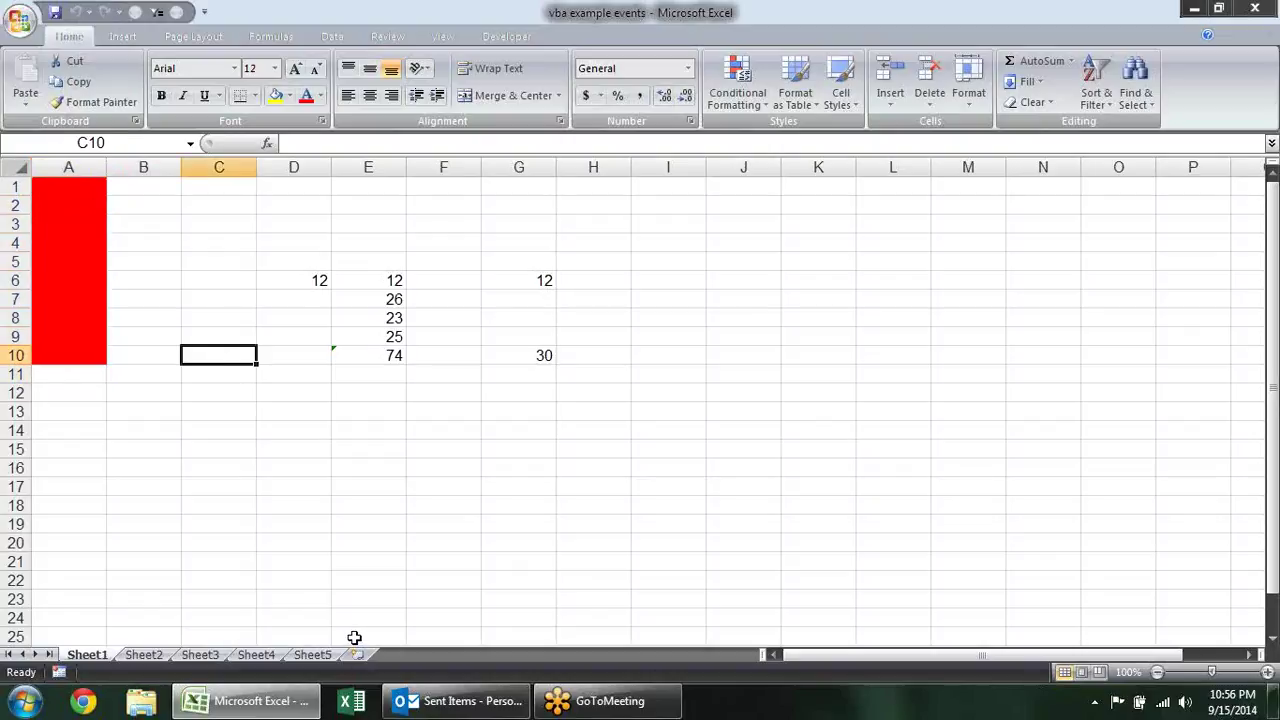
pyautogui.hotkey('alt', 'F11')
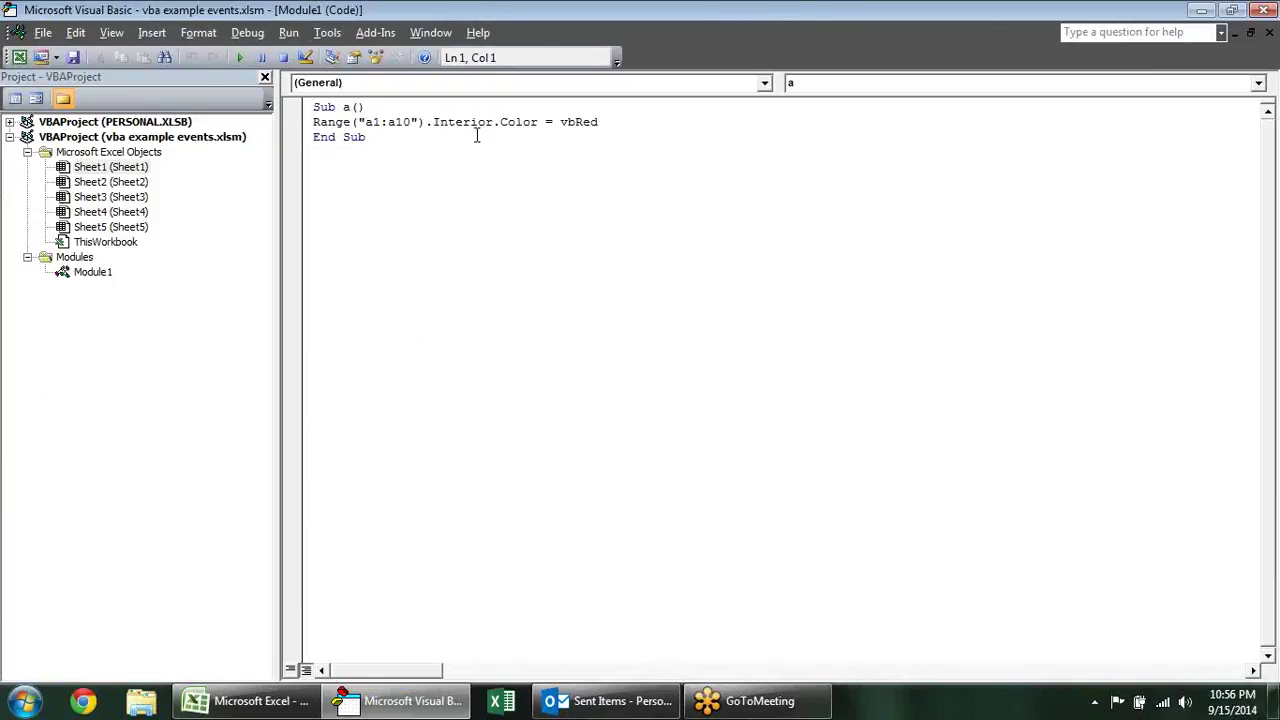
# Pick BeforeClose from ThisWorkbook's Procedure list to insert an empty Workbook_BeforeClose stub
pyautogui.doubleClick(105, 242)
pyautogui.click(1057, 86)
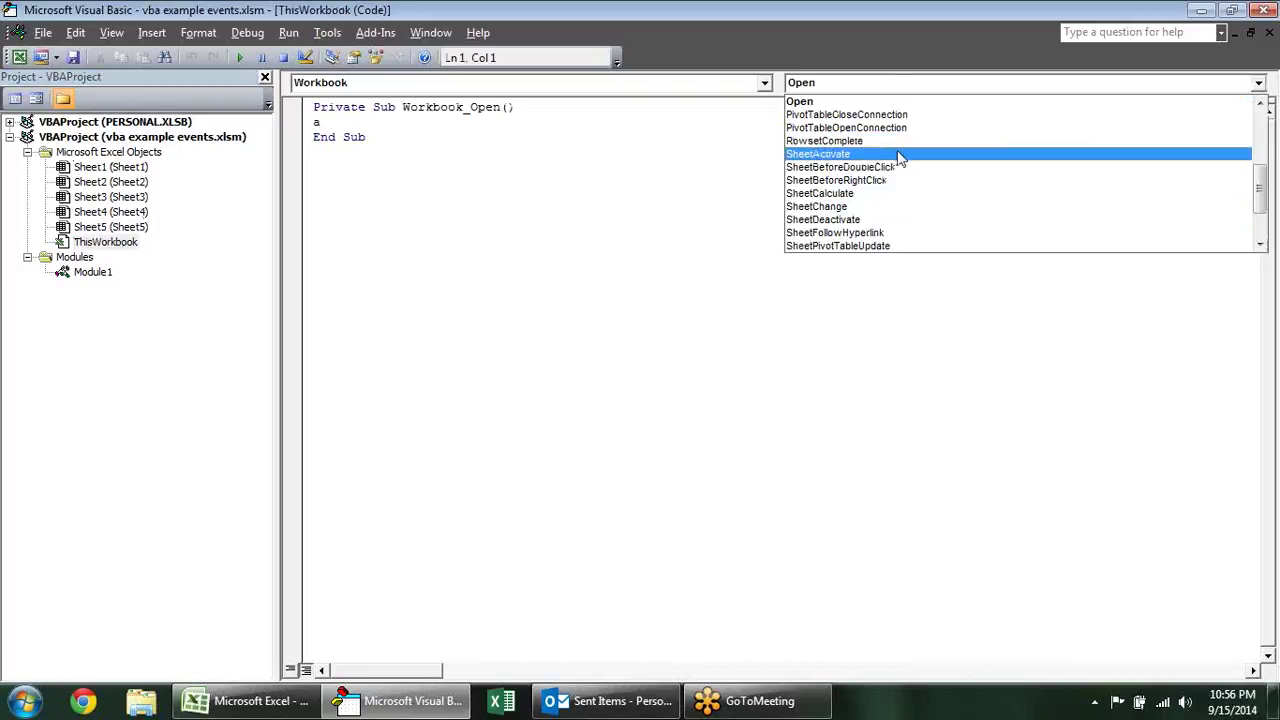
pyautogui.scroll(2, 893, 155)
pyautogui.scroll(2, 893, 157)
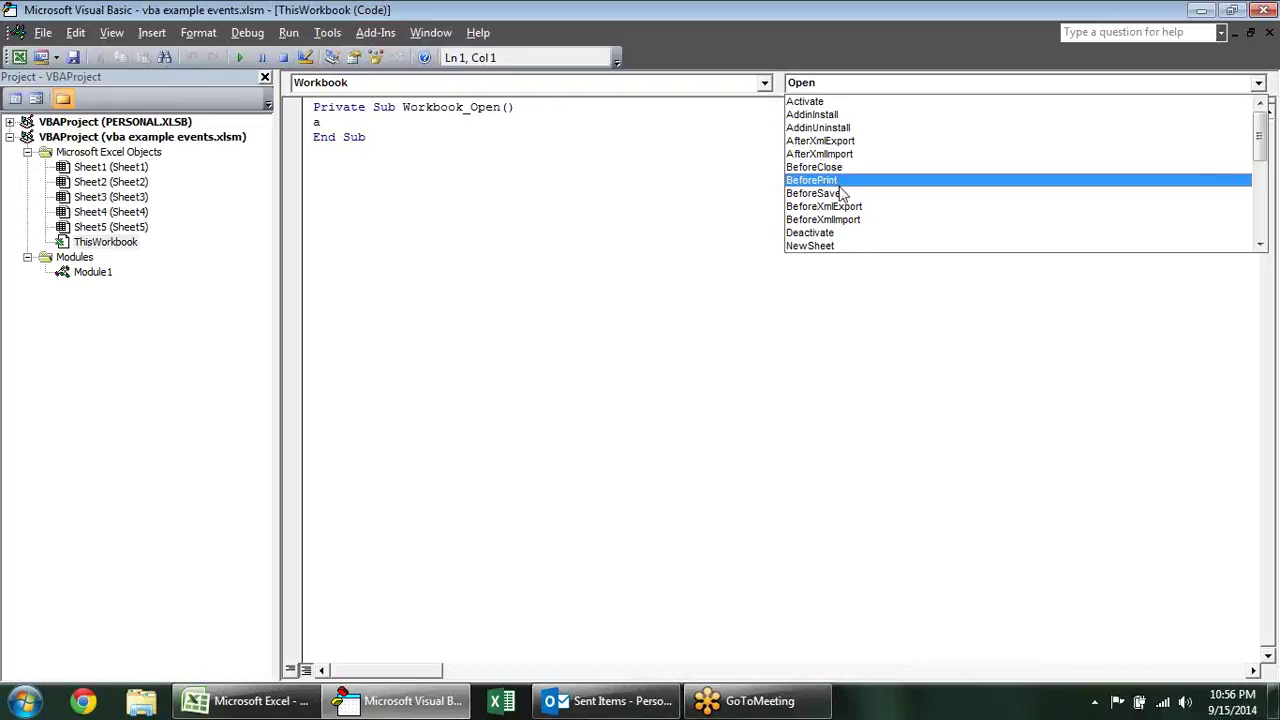
pyautogui.scroll(-1, 848, 212)
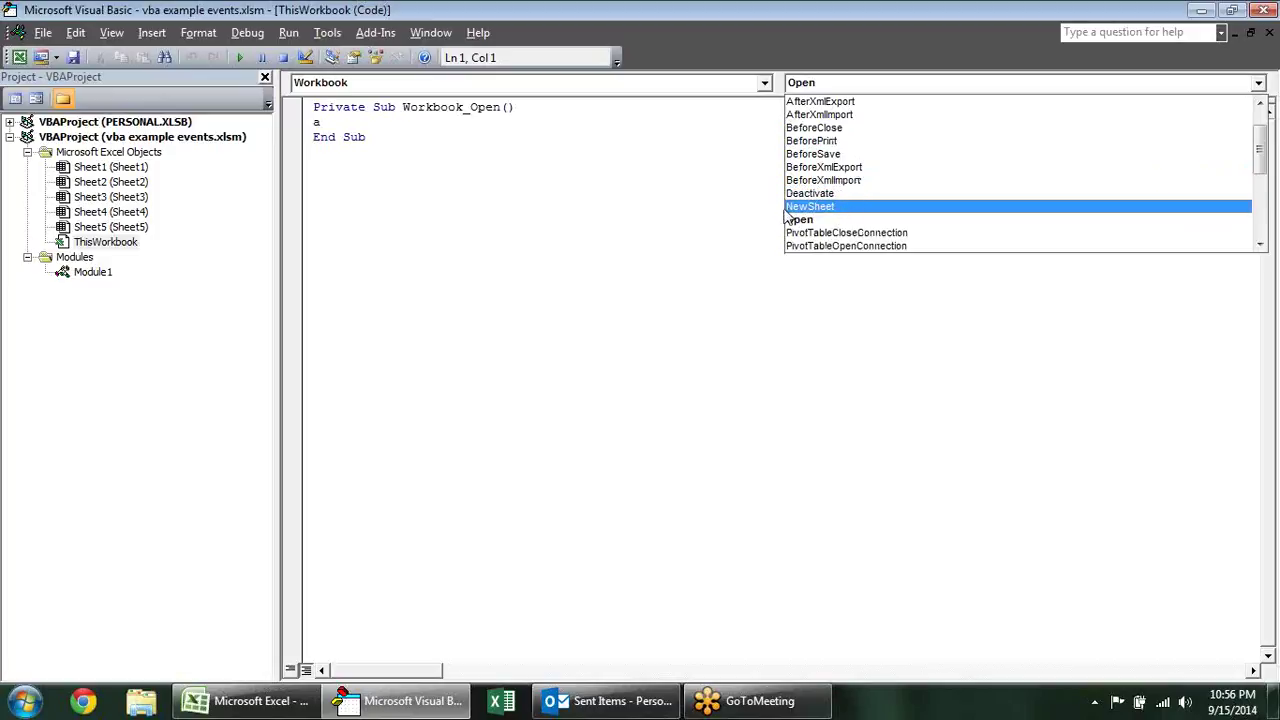
pyautogui.scroll(1, 843, 214)
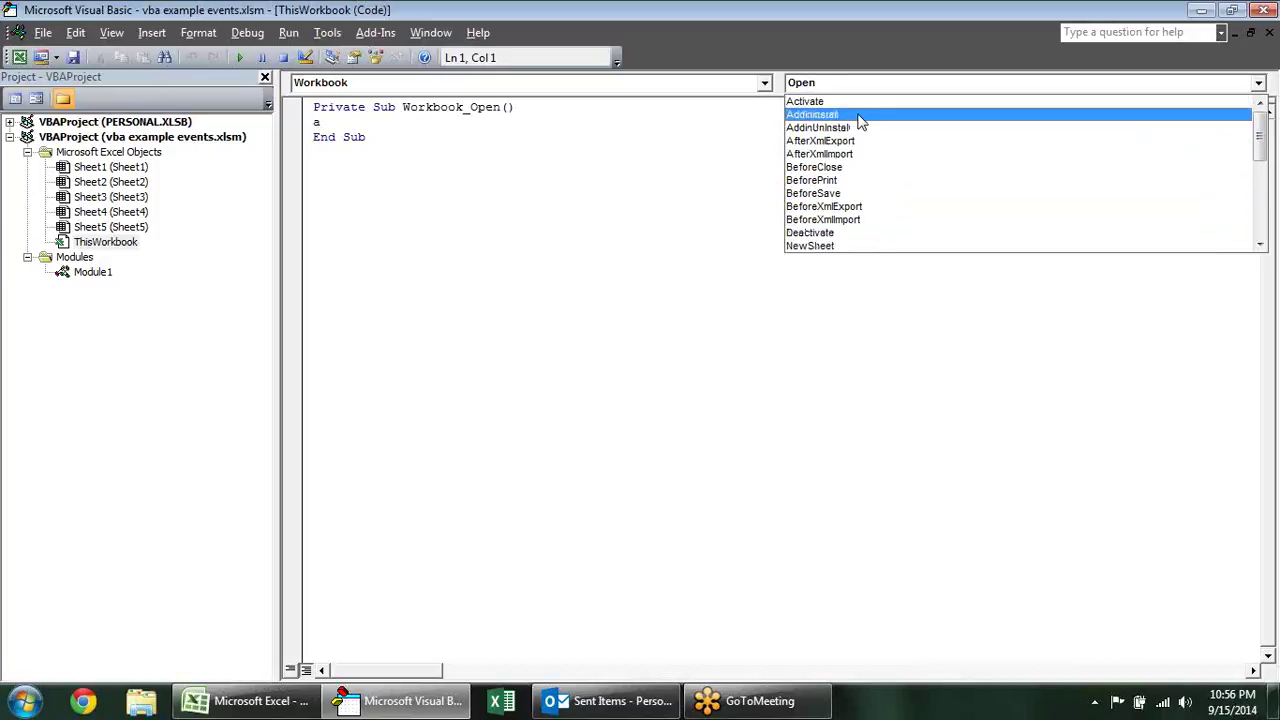
pyautogui.click(859, 168)
pyautogui.click(858, 170)
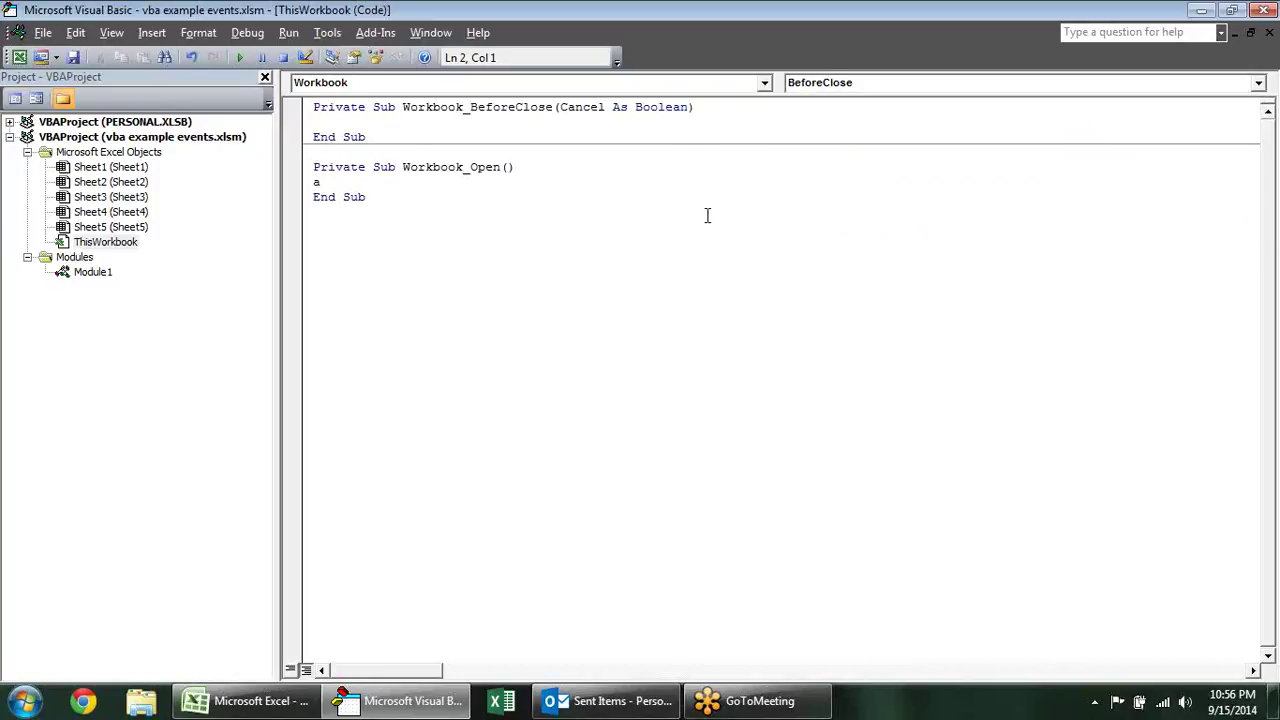
# Enter Range("b1:b10").Interior.Color = vbGreen in Workbook_BeforeClose and close the editor
pyautogui.write('range')
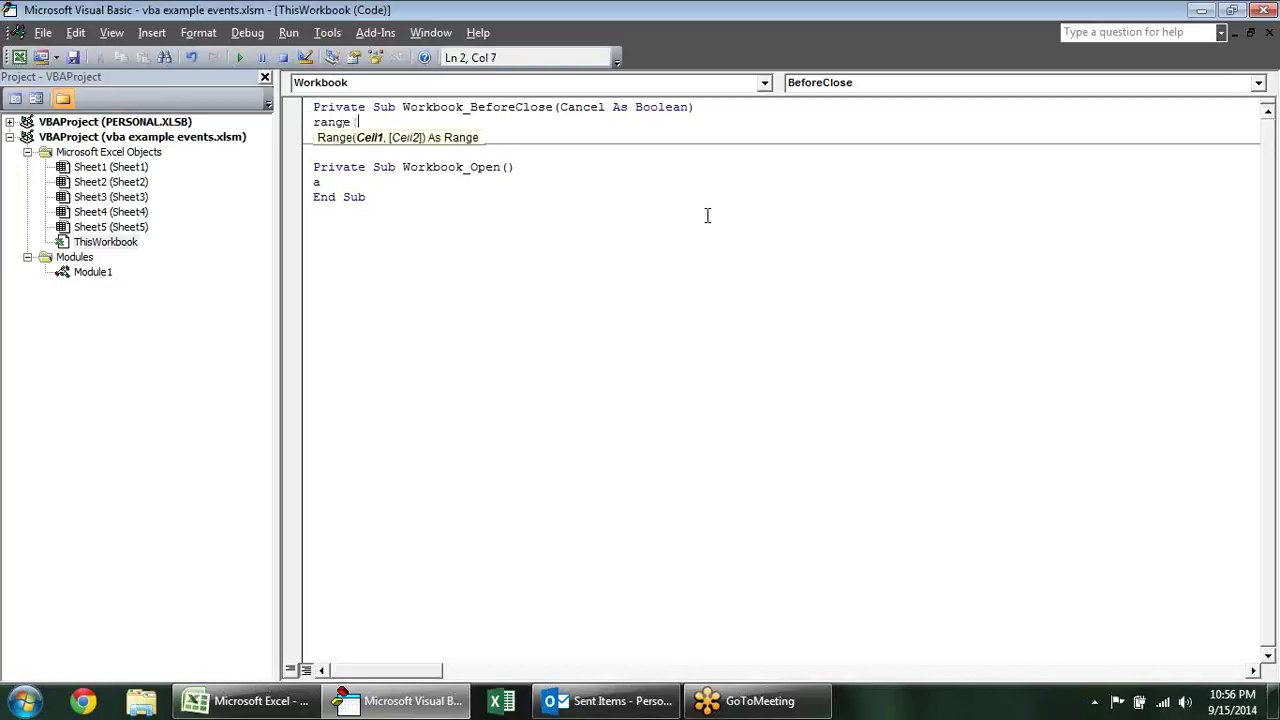
pyautogui.write(' "')
pyautogui.write('1')
pyautogui.write(')')
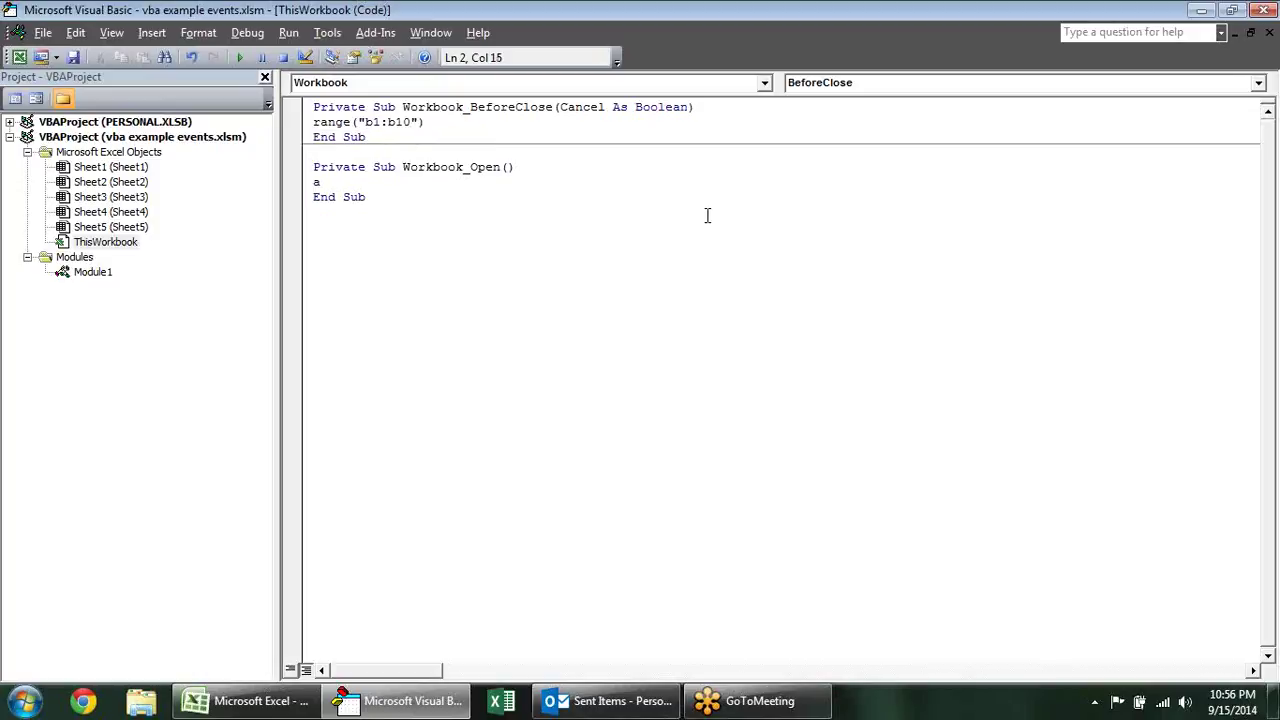
pyautogui.write('.')
pyautogui.write('col')
pyautogui.press('BackSpace')
pyautogui.press('BackSpace')
pyautogui.press('BackSpace')
pyautogui.write('in')
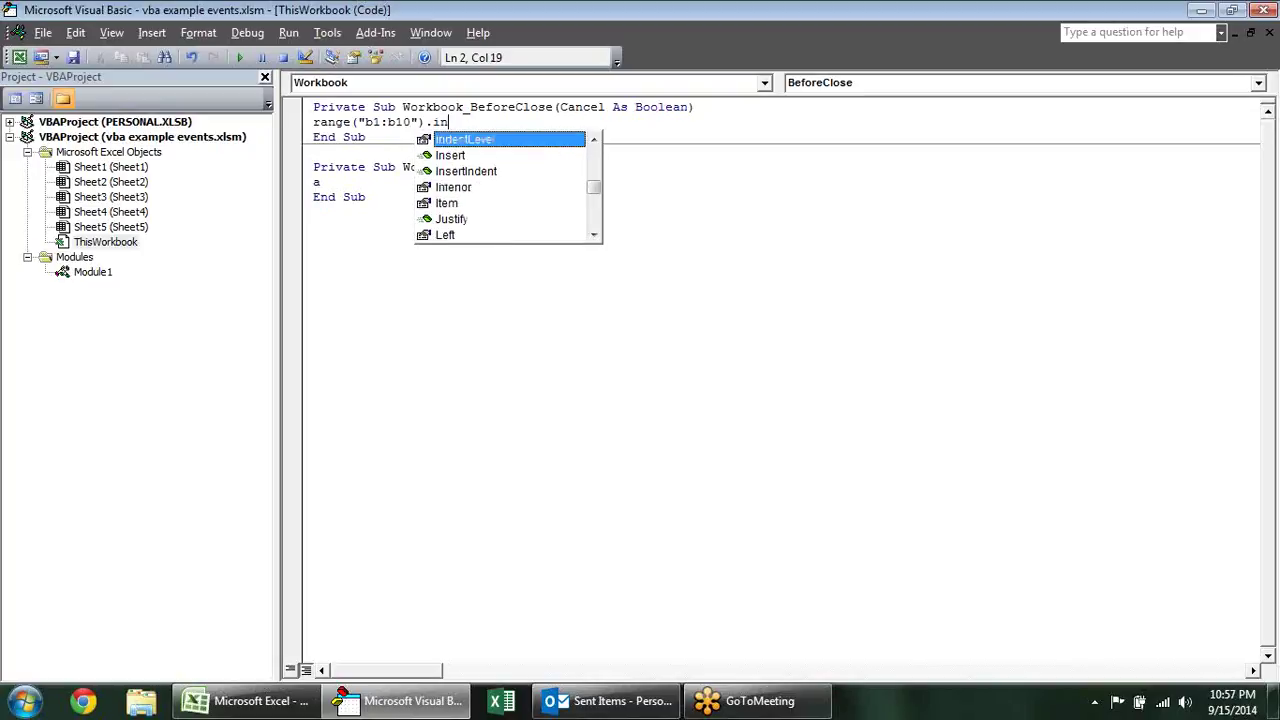
pyautogui.write('t')
pyautogui.press('Tab')
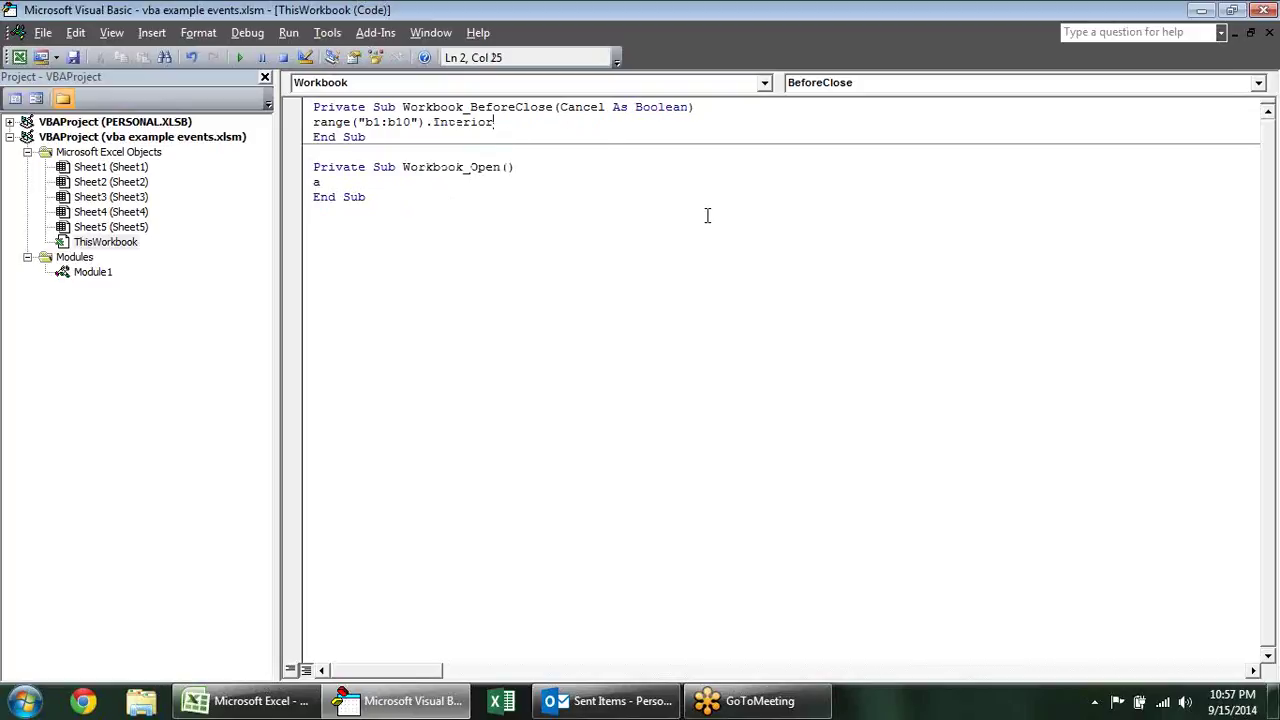
pyautogui.write('.col')
pyautogui.press('Tab')
pyautogui.write('e')
pyautogui.click(675, 128)
pyautogui.write('n')
pyautogui.click(691, 210)
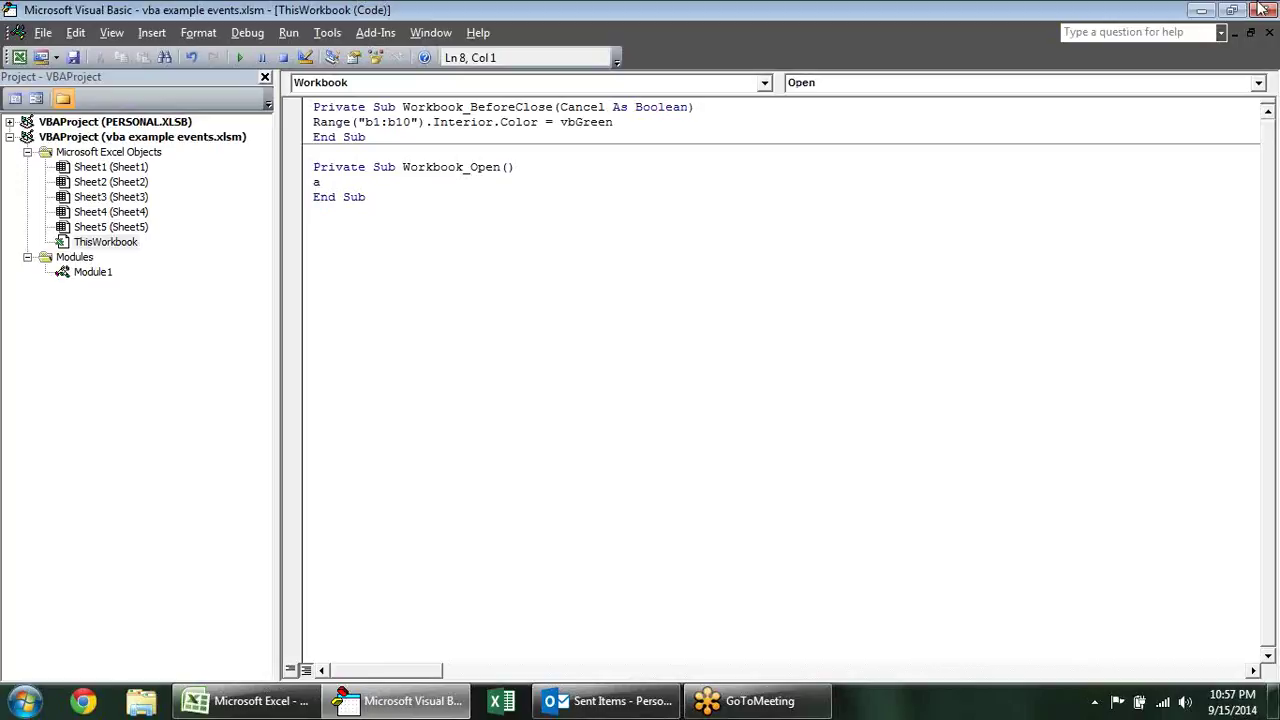
pyautogui.click(1262, 9)
# Close the workbook to trigger the green fill, clear column B, and end the type mismatch error
pyautogui.click(1255, 8)
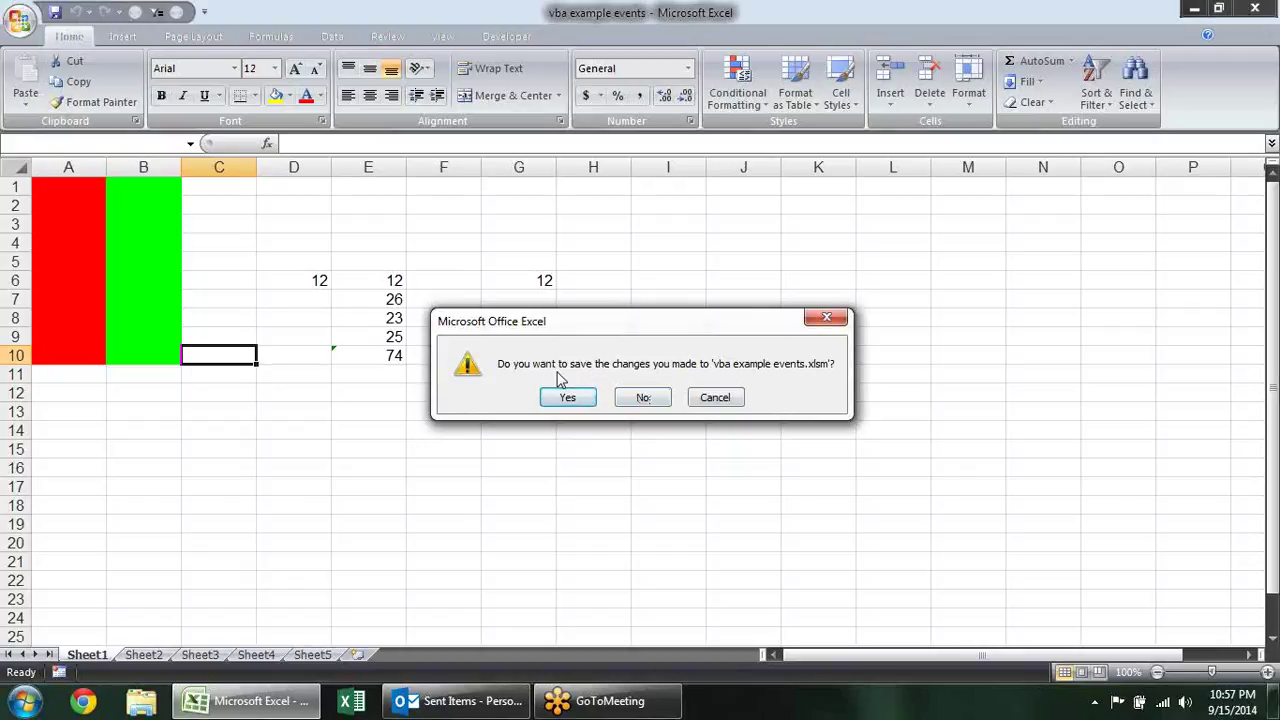
pyautogui.click(726, 398)
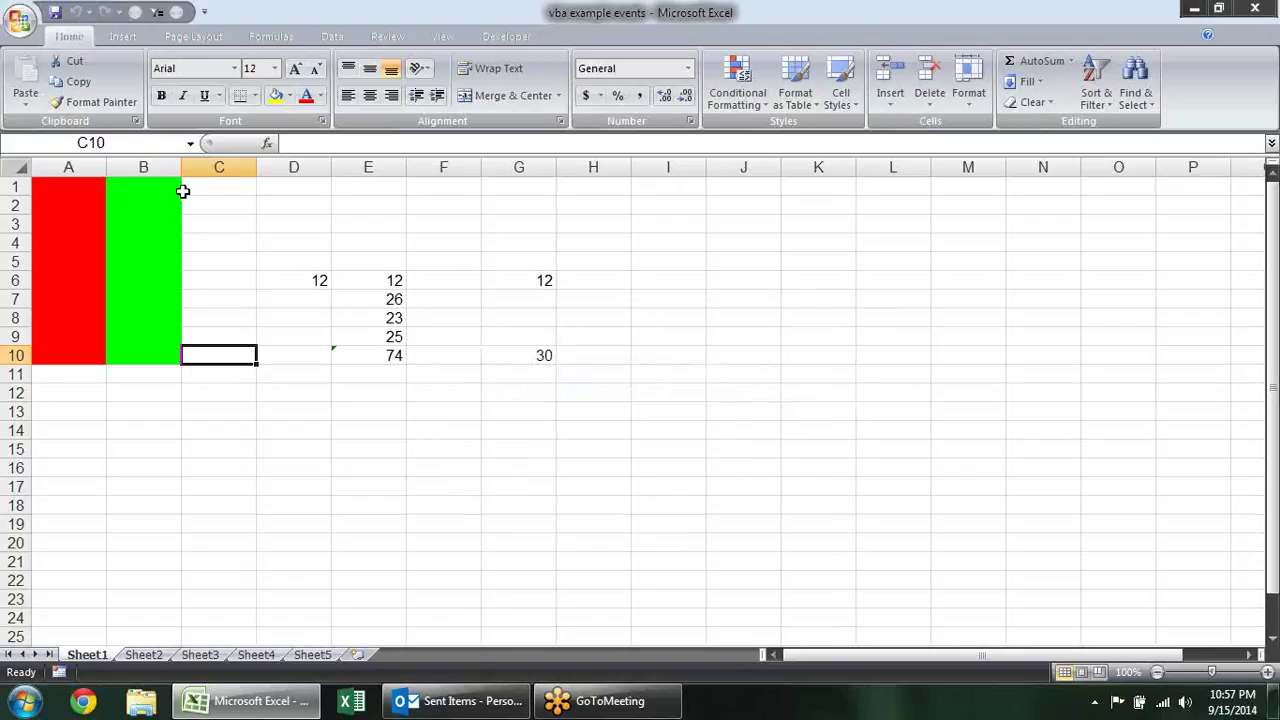
pyautogui.click(160, 166)
pyautogui.hotkey('alt', 'e')
pyautogui.press('a')
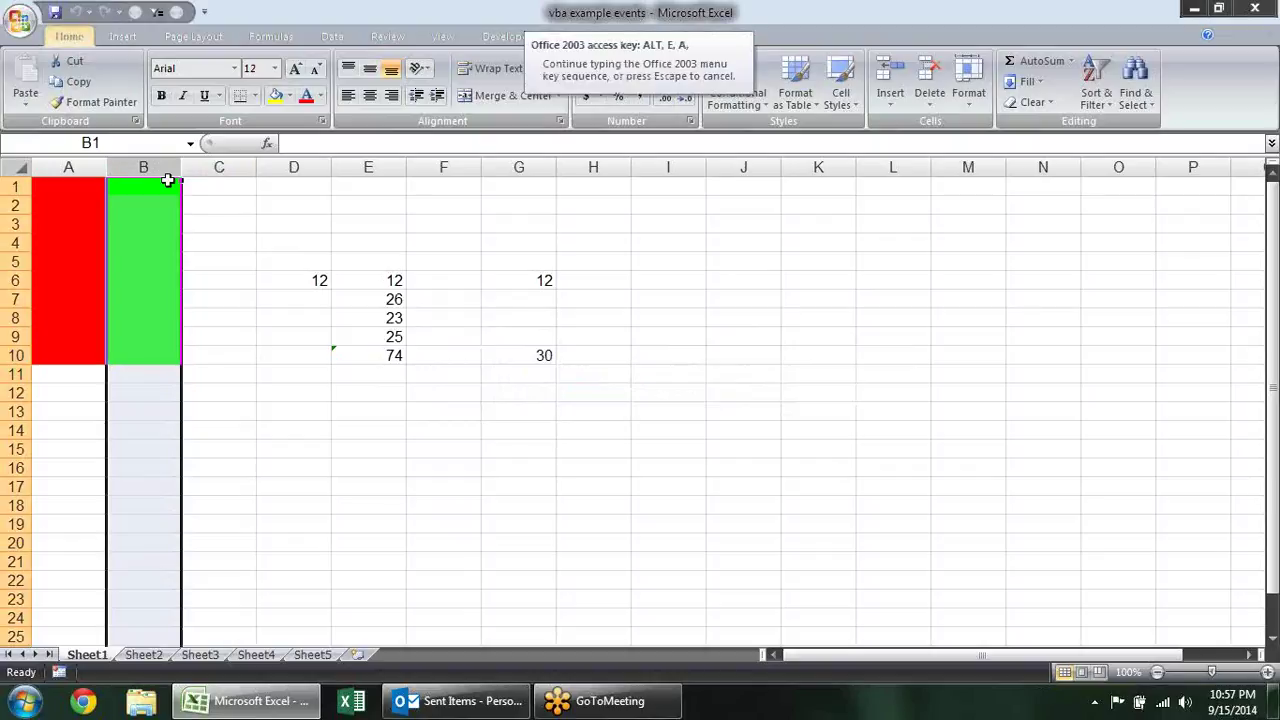
pyautogui.press('a')
pyautogui.click(622, 336)
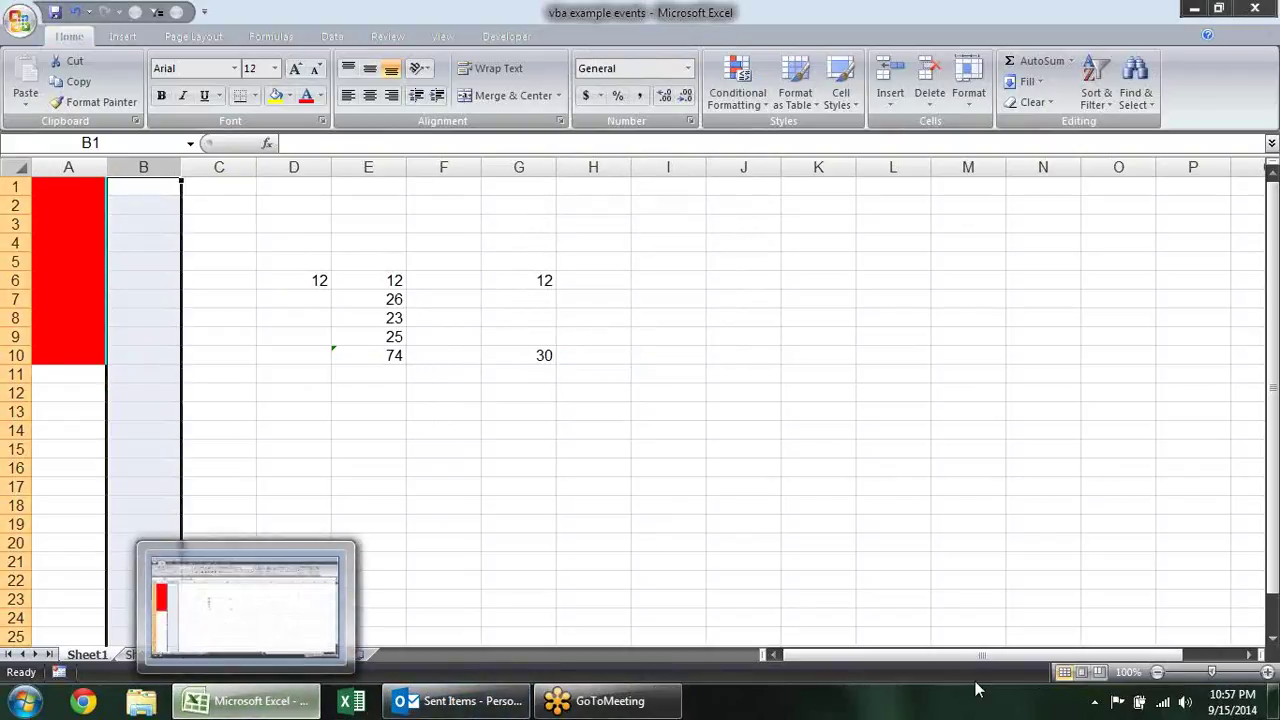
pyautogui.hotkey('alt', 'F11')
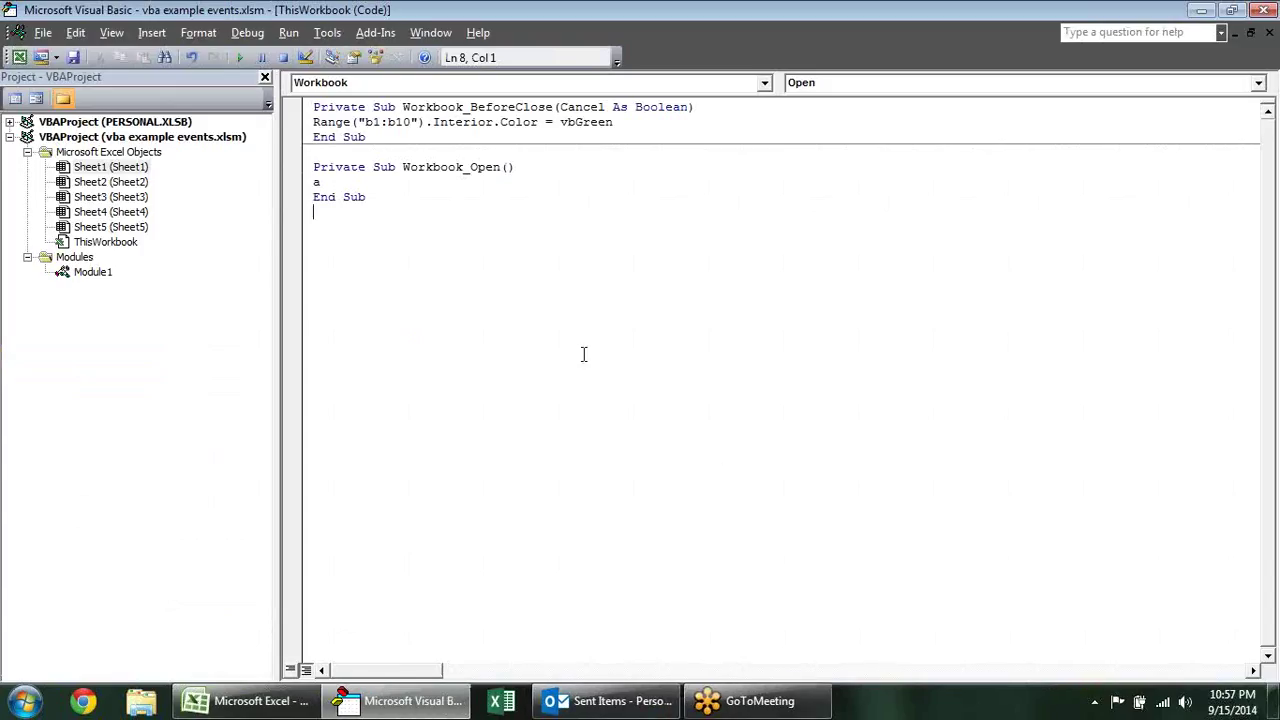
# Add ActiveWorkbook.Close True below the green fill line in Workbook_BeforeClose
pyautogui.click(650, 124)
pyautogui.press('Return')
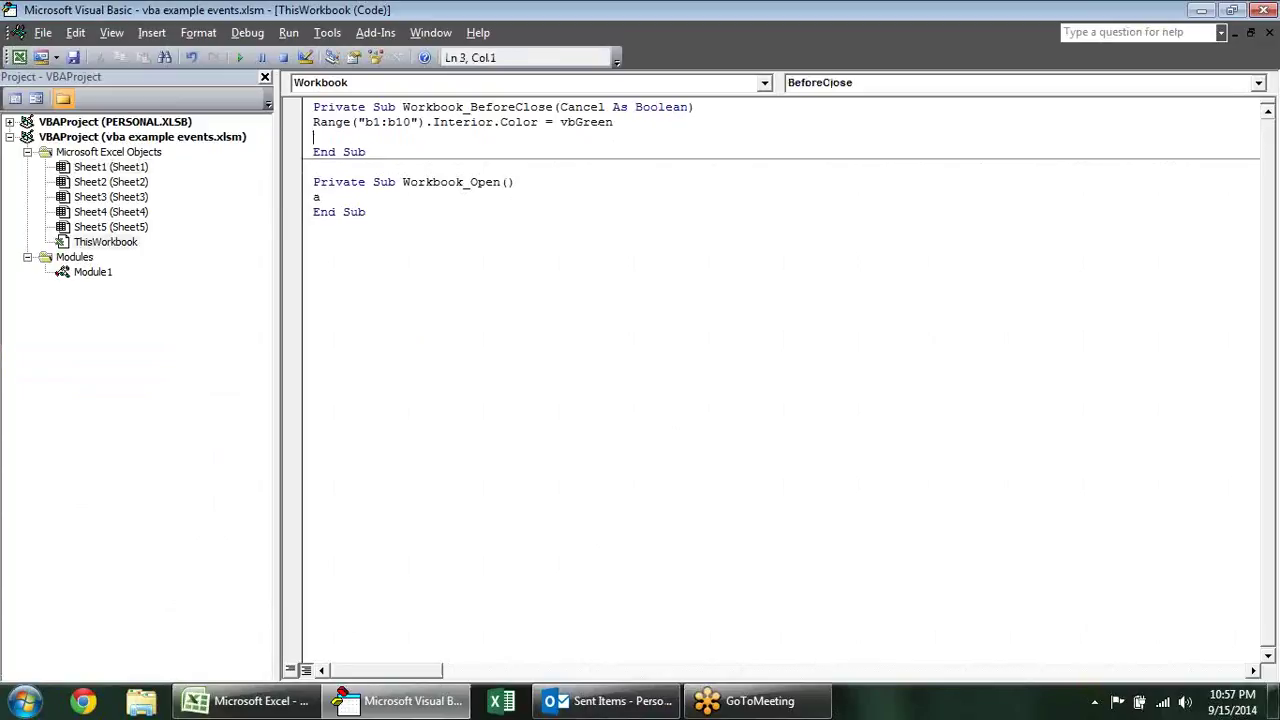
pyautogui.write('activ')
pyautogui.write('workbook.cl')
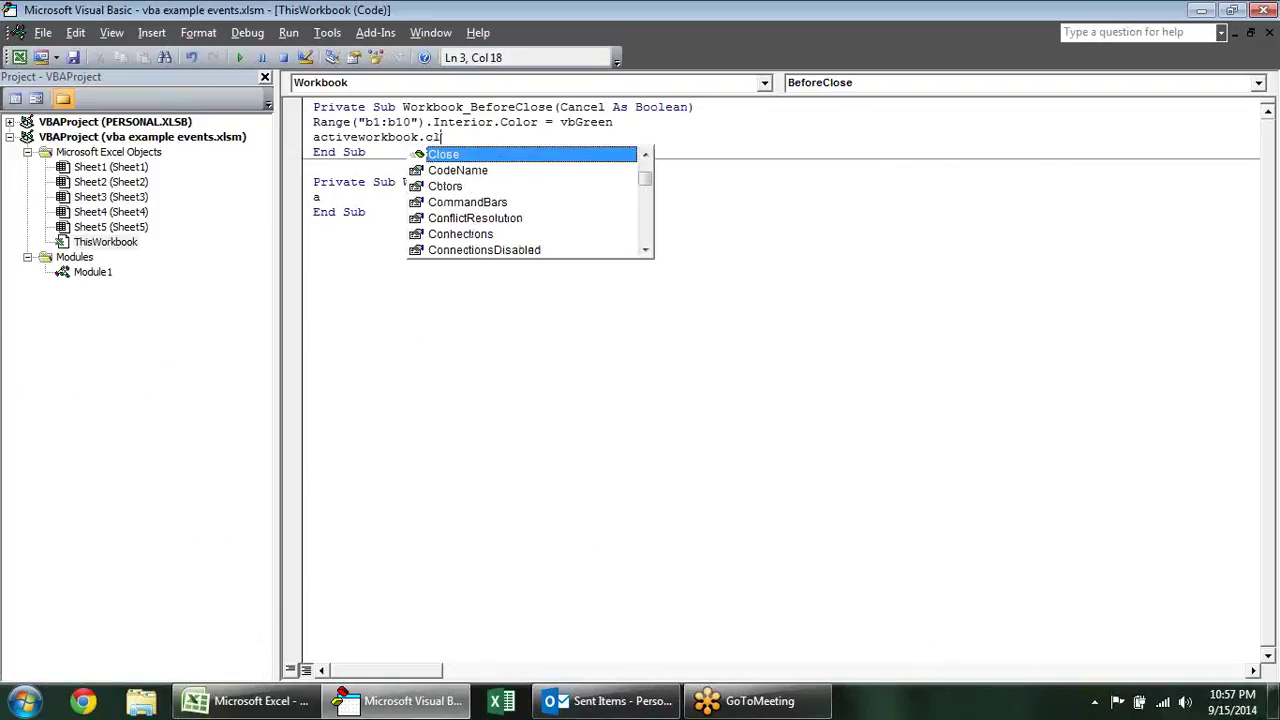
pyautogui.press('Tab')
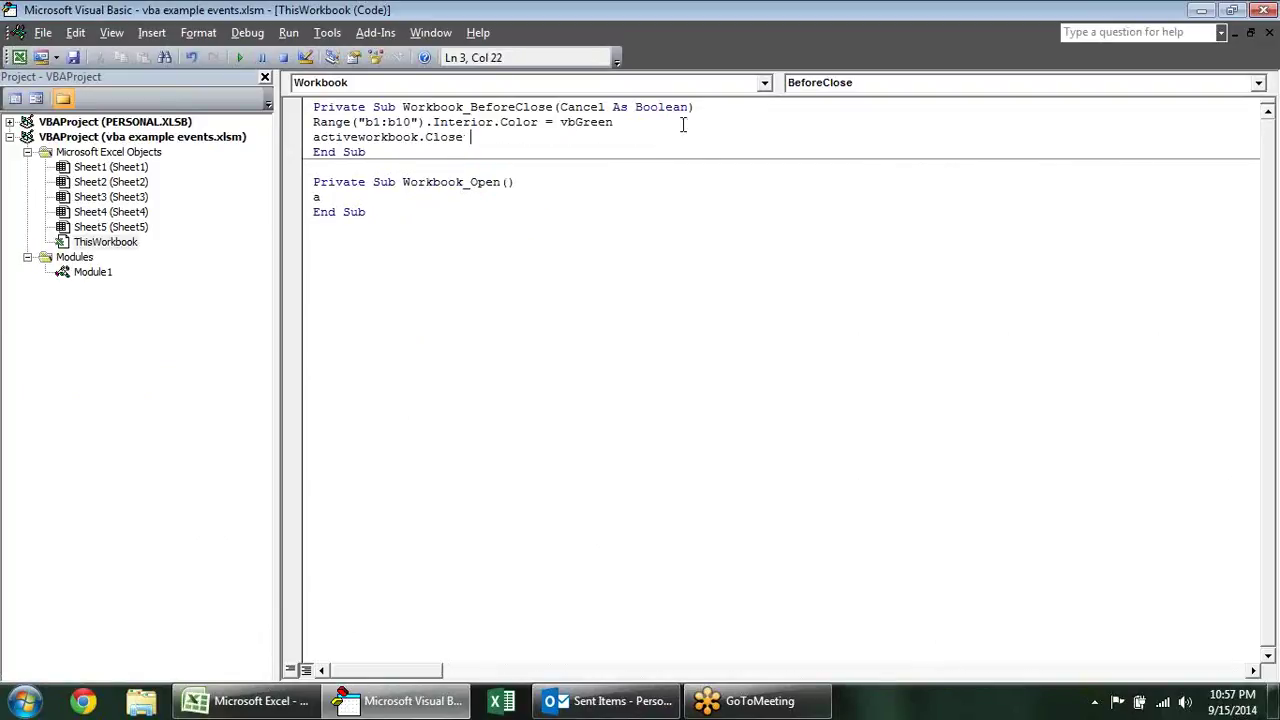
pyautogui.write('tr')
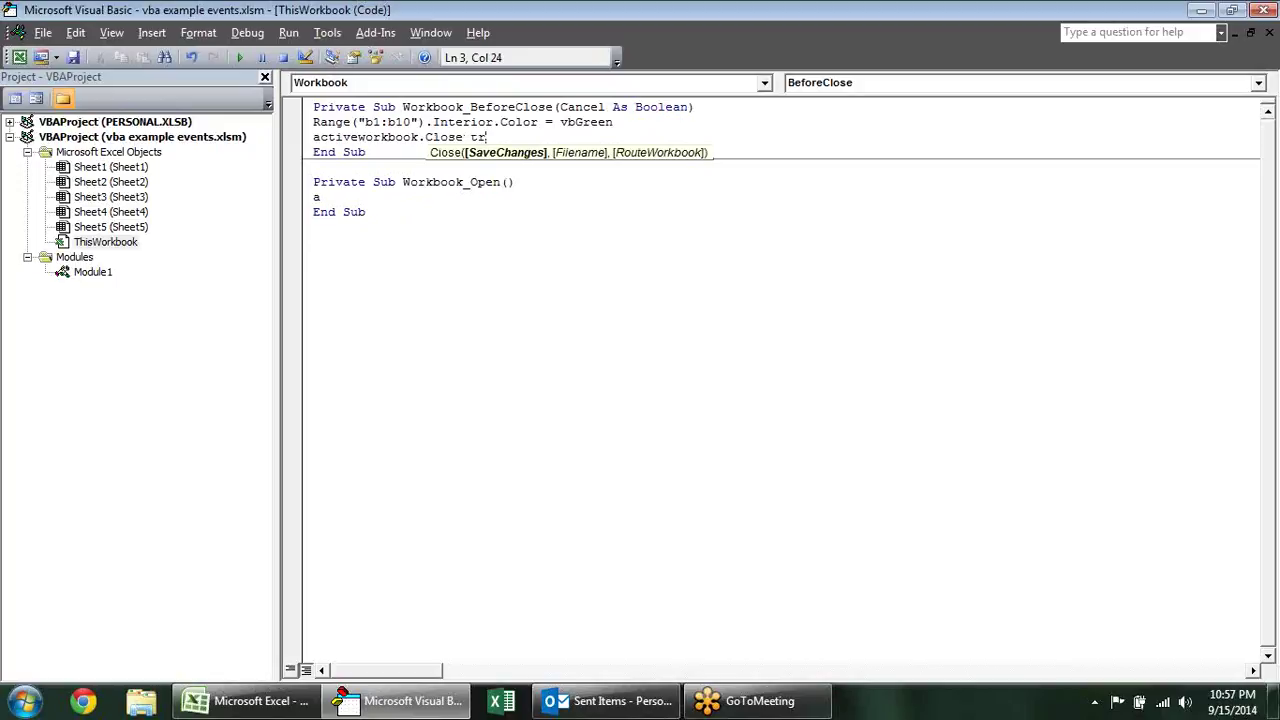
pyautogui.write('ue')
pyautogui.press('Down')
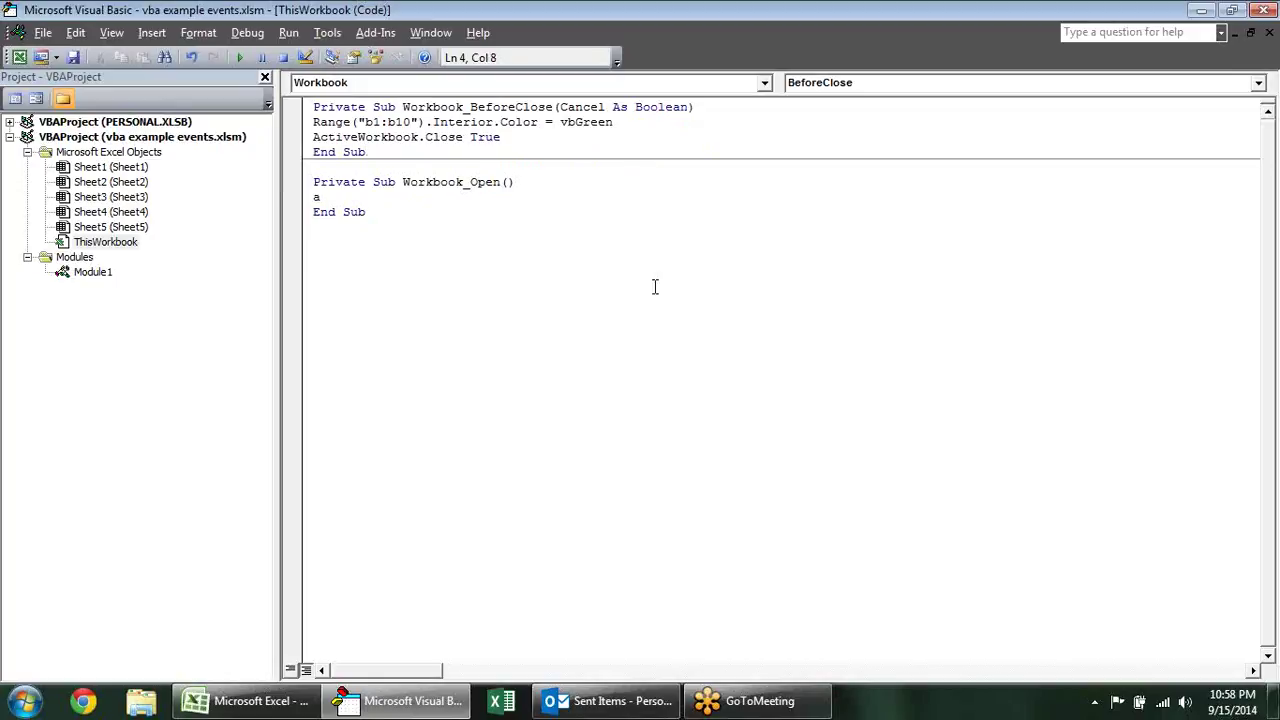
pyautogui.hotkey('alt', 'F11')
# Quit Excel and reopen vba example events, confirming red column A and green B1:B10
pyautogui.click(496, 240)
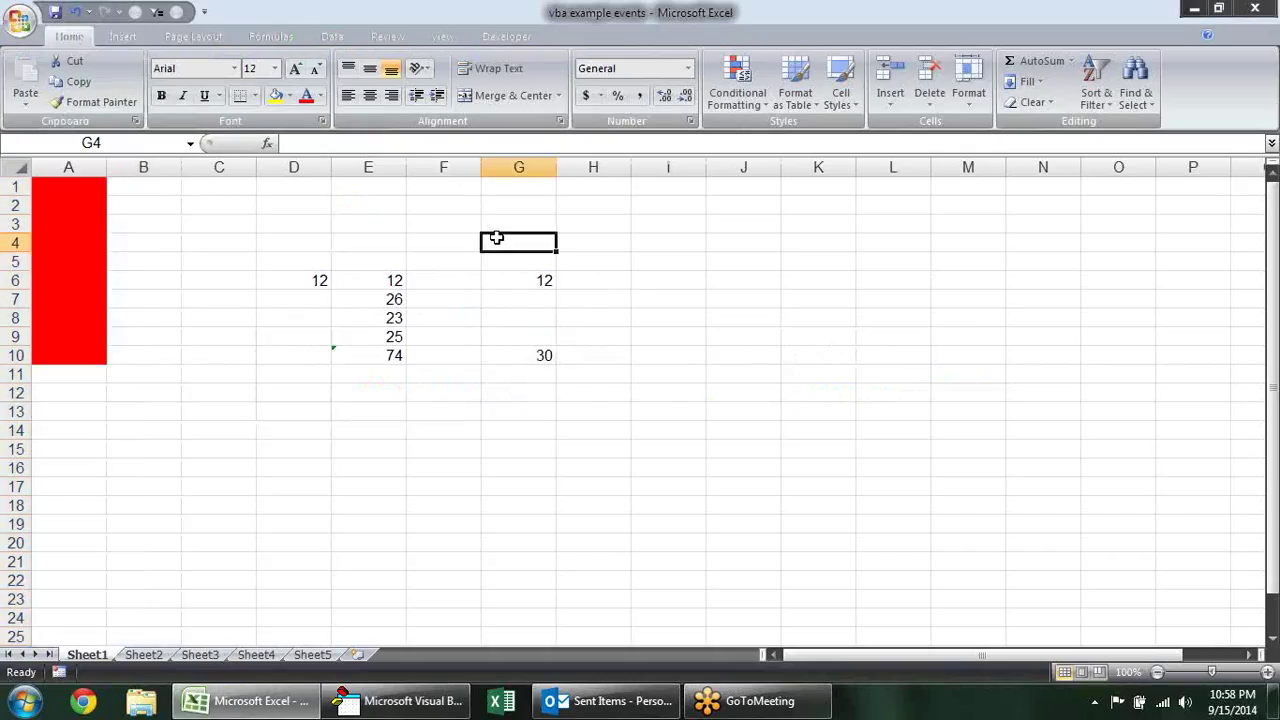
pyautogui.click(1256, 8)
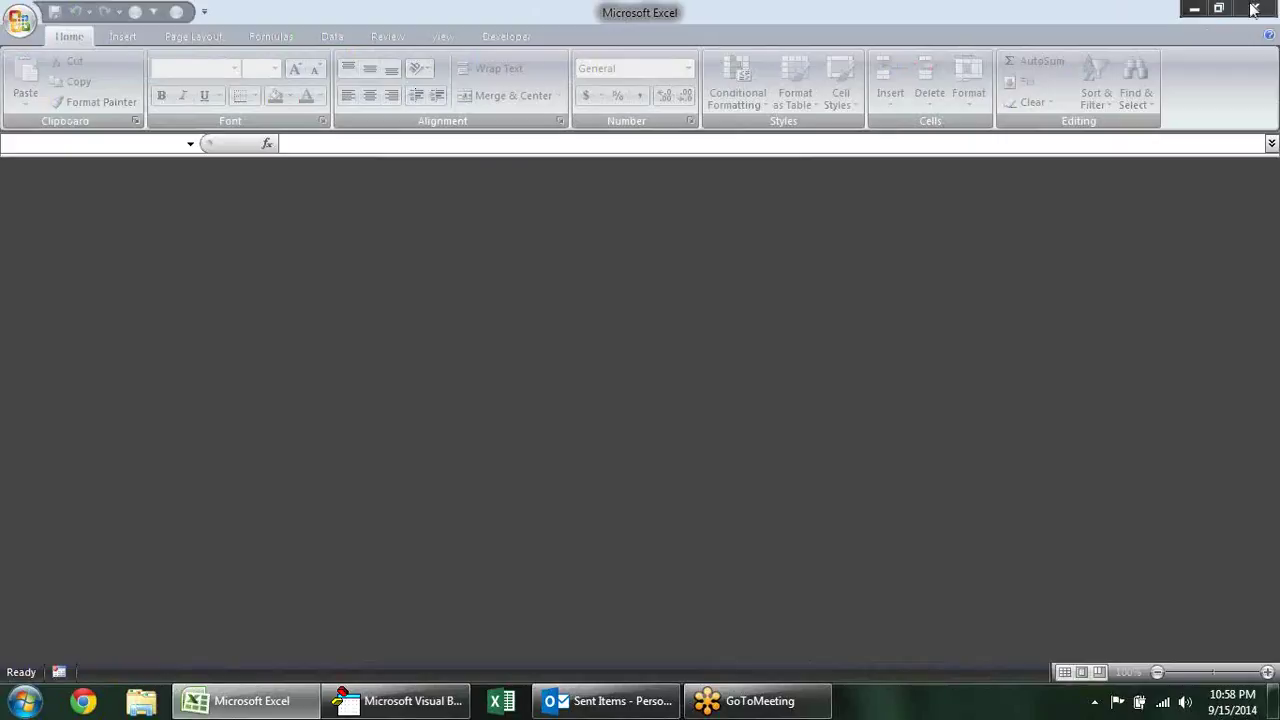
pyautogui.click(1256, 8)
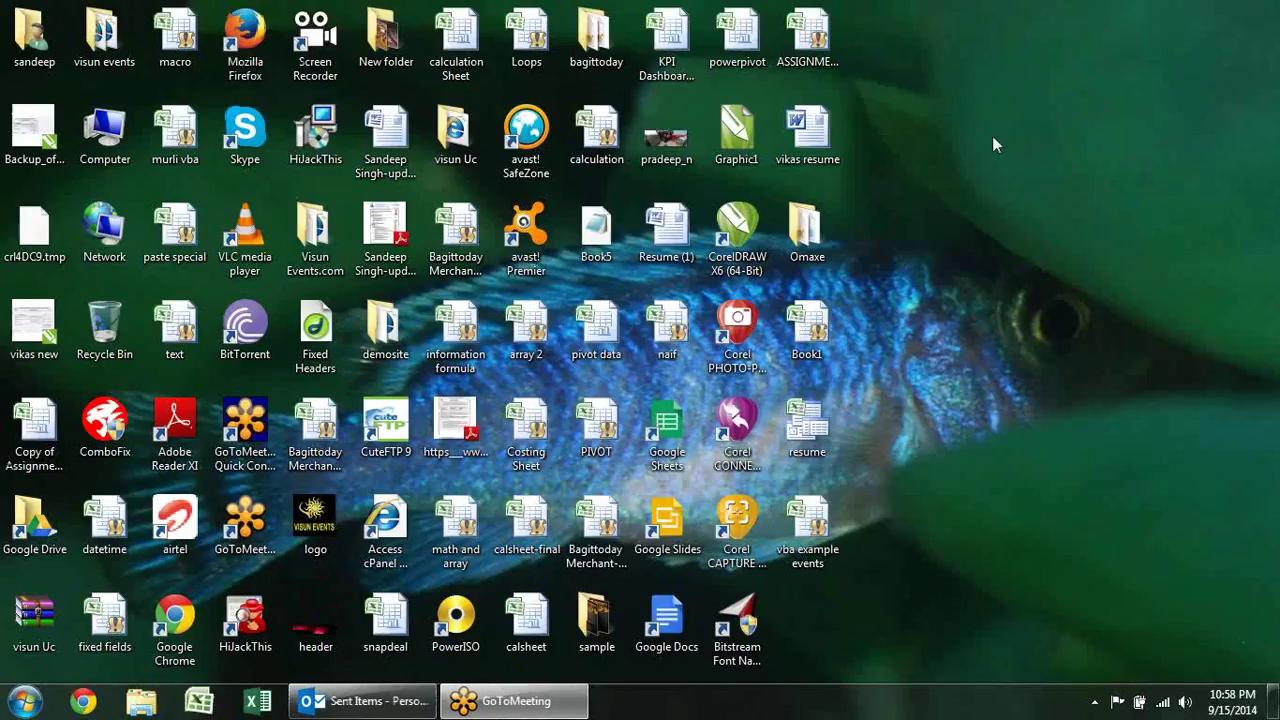
pyautogui.click(826, 523)
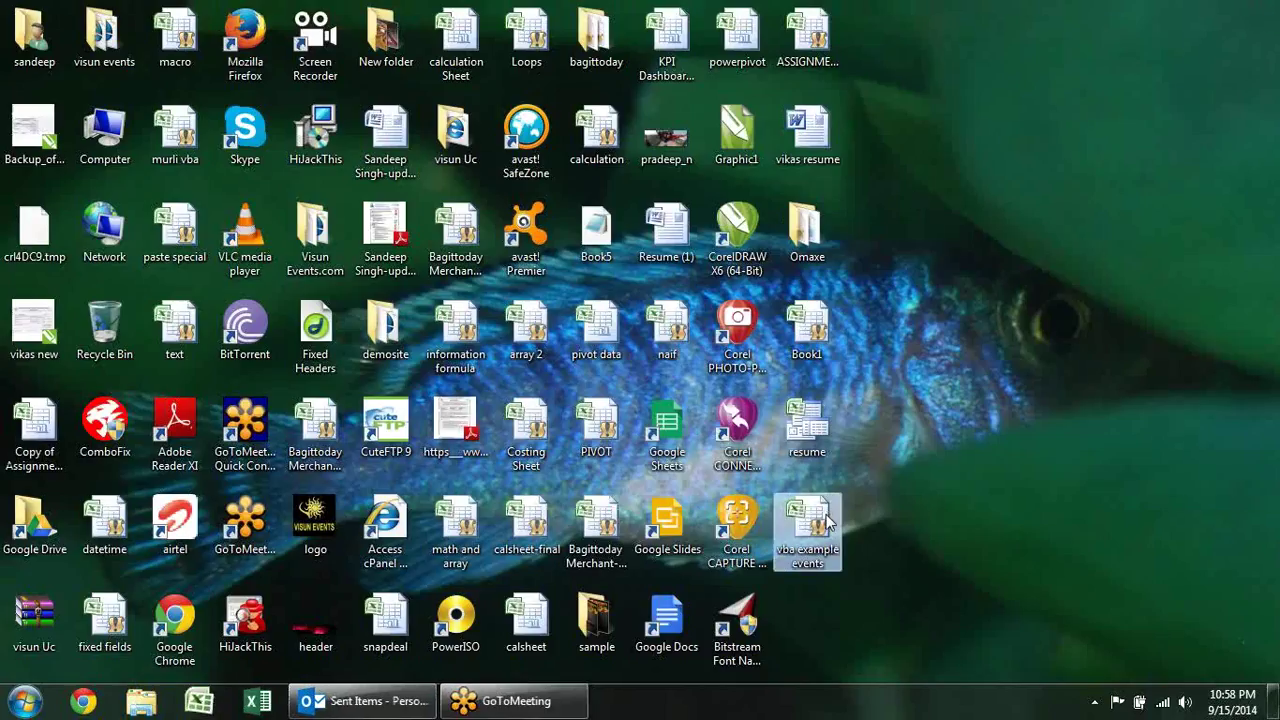
pyautogui.doubleClick(826, 523)
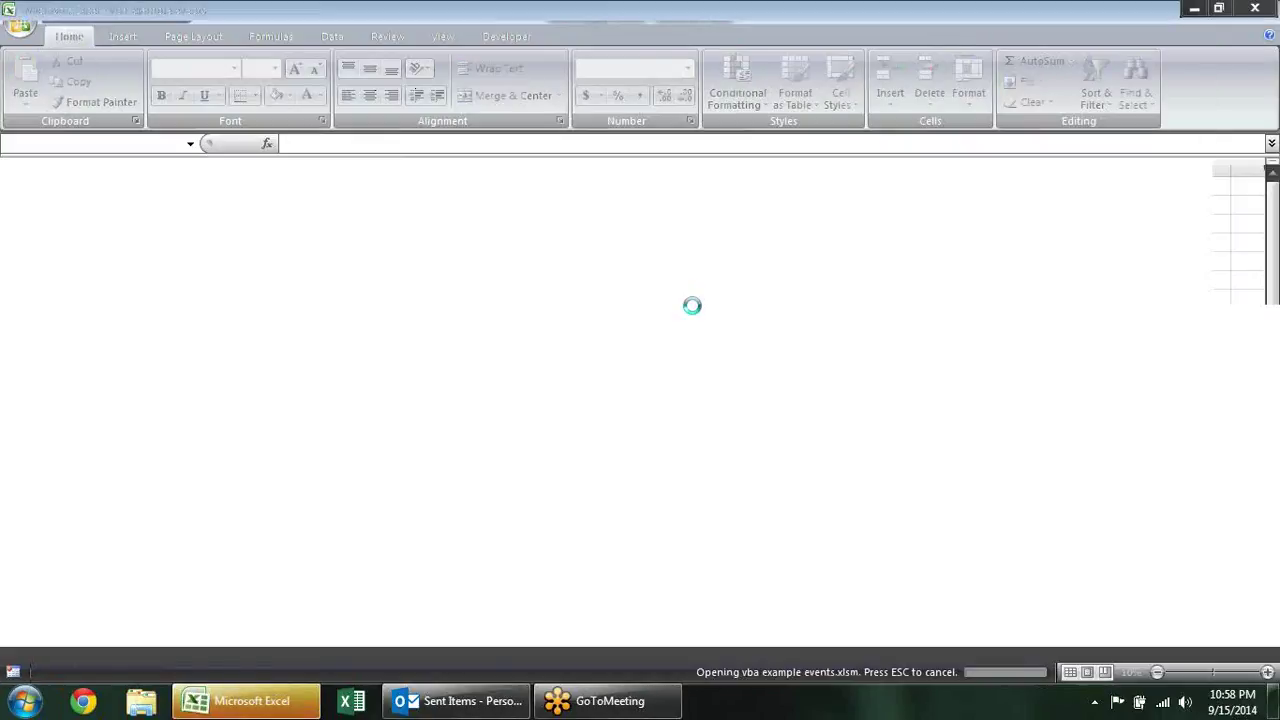
pyautogui.moveTo(149, 189); pyautogui.dragTo(129, 354)
pyautogui.click(210, 404)
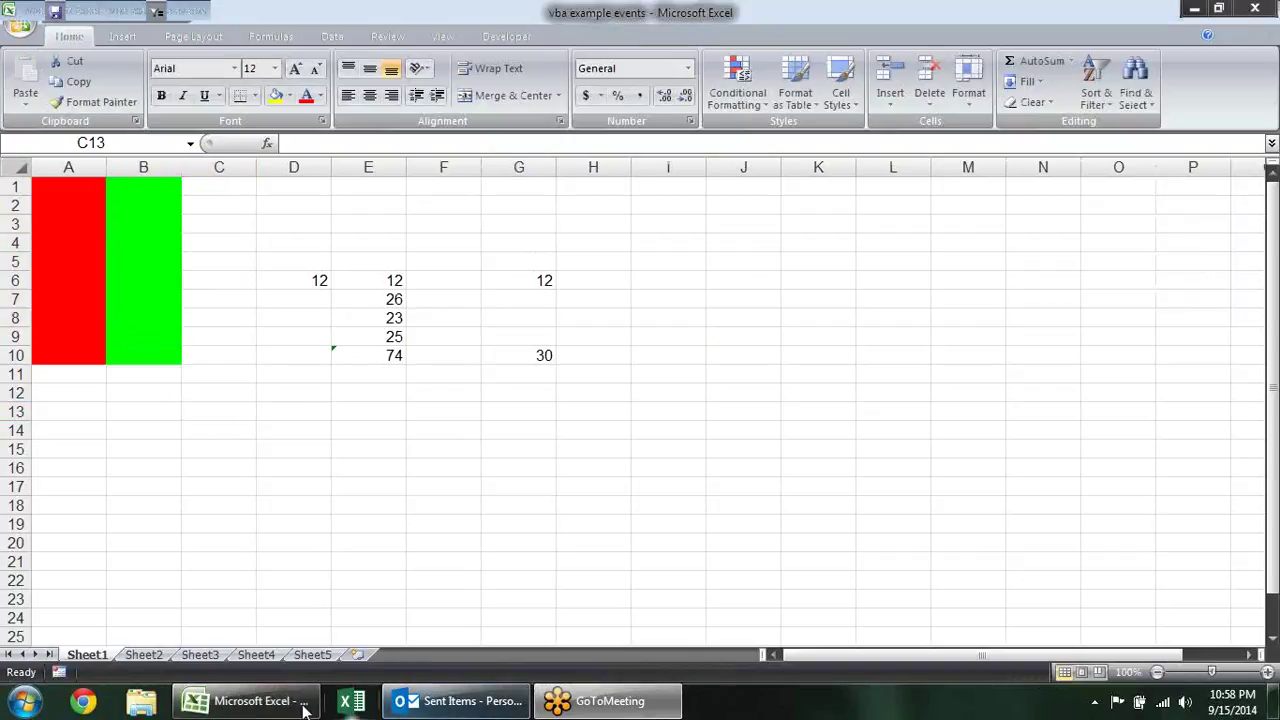
pyautogui.moveTo(245, 701)
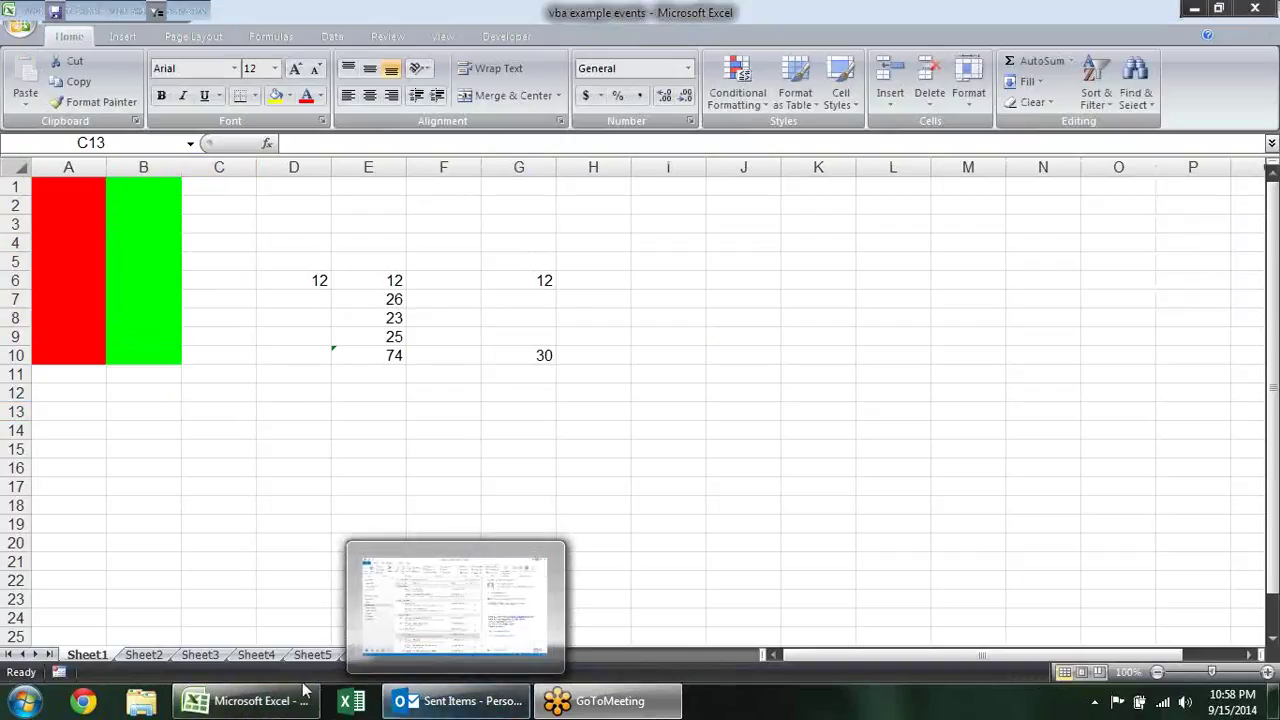
pyautogui.click(294, 700)
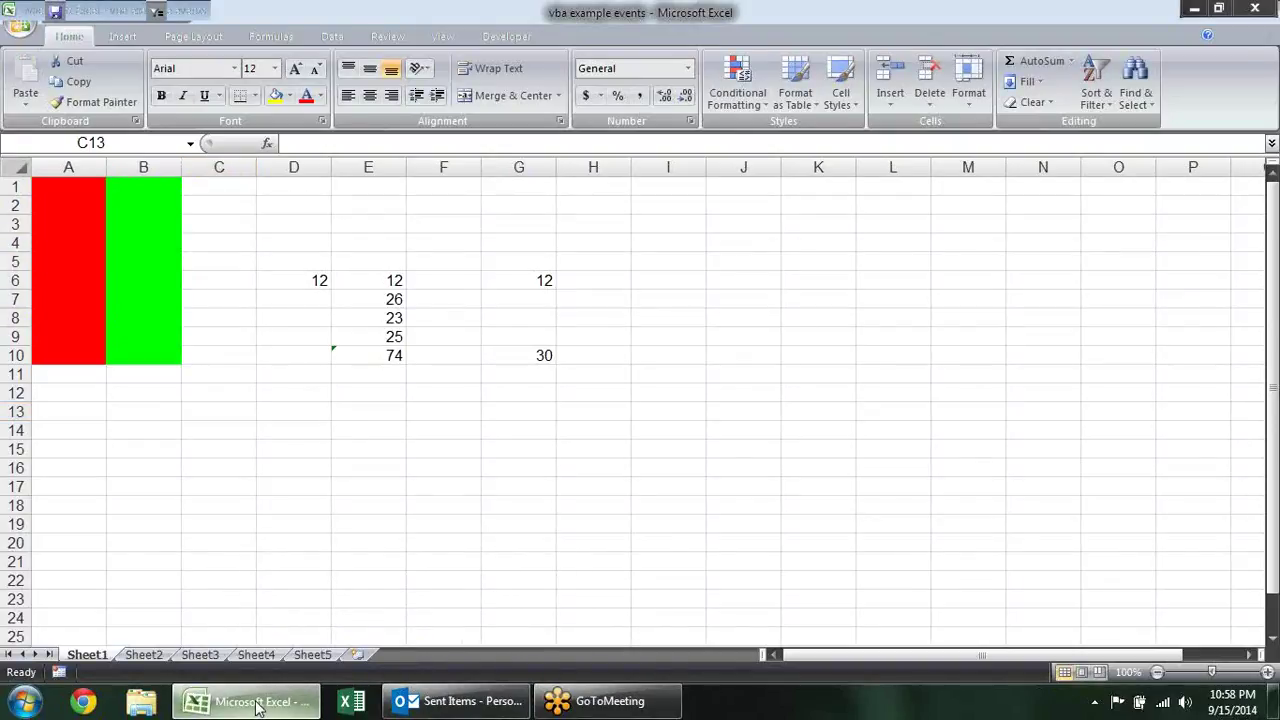
pyautogui.click(257, 703)
pyautogui.click(257, 703)
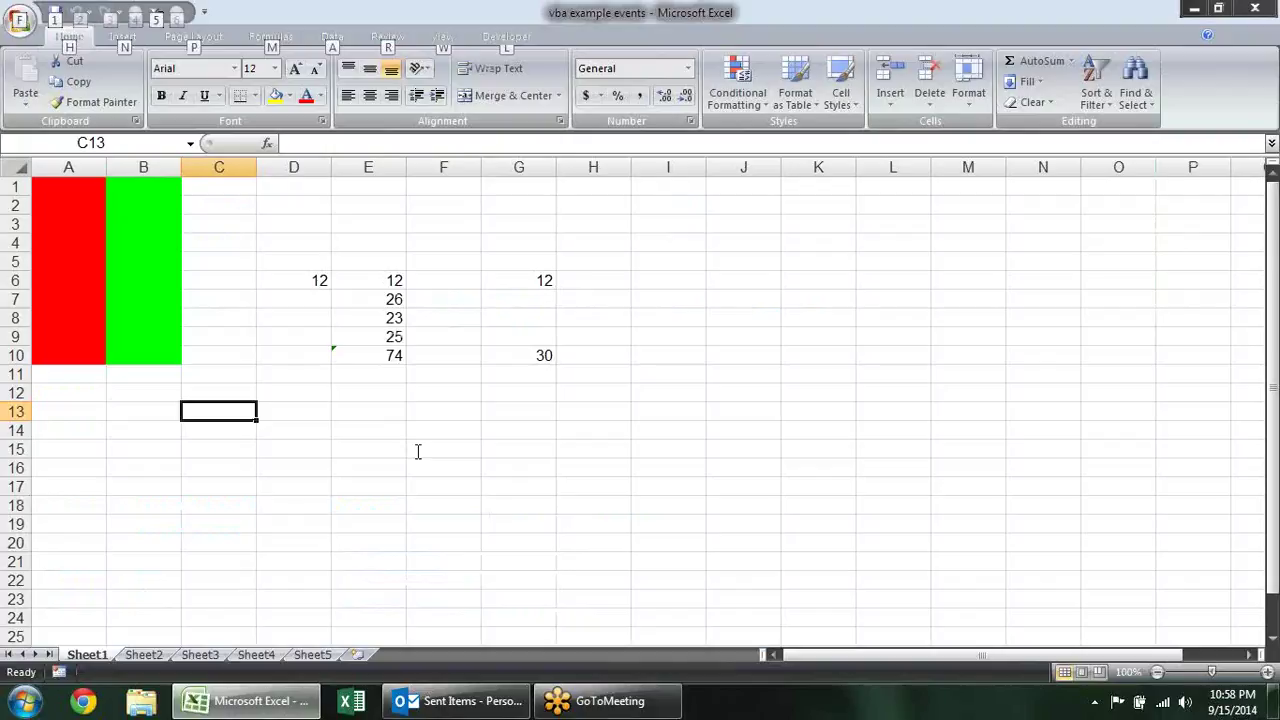
# Review the ThisWorkbook event code in the VBA editor, then close it
pyautogui.hotkey('alt', 'F11')
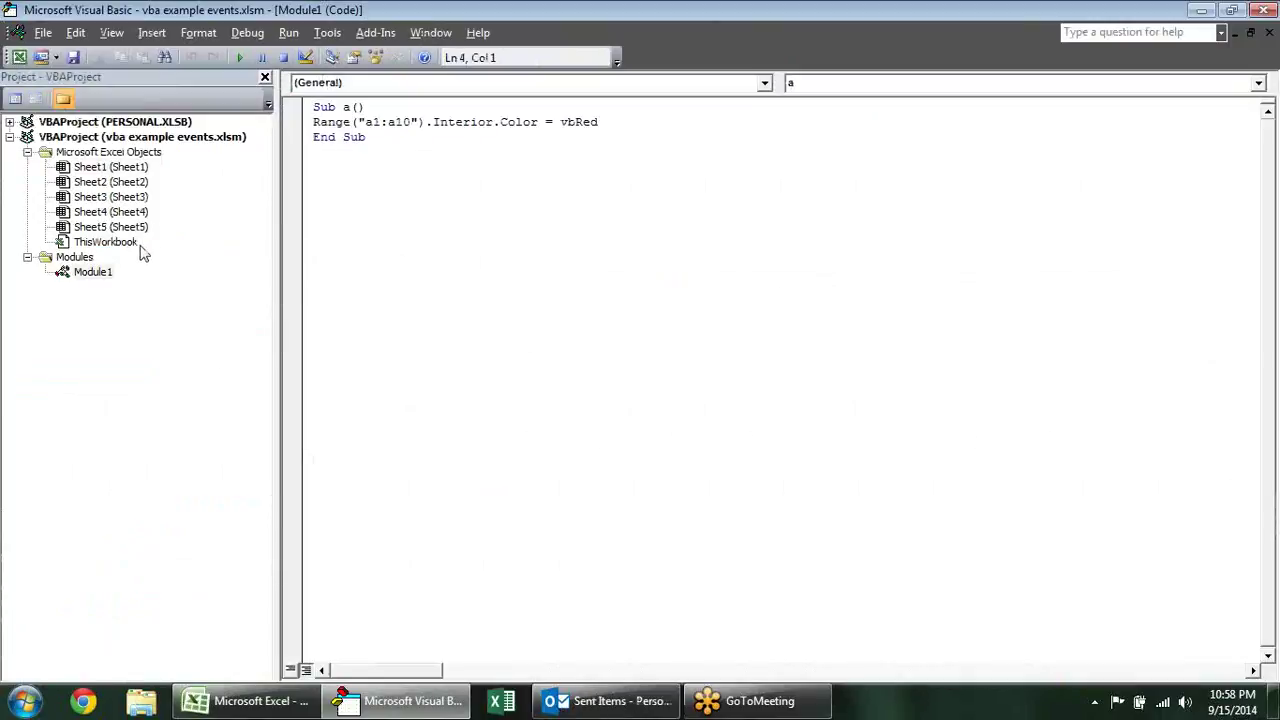
pyautogui.doubleClick(138, 244)
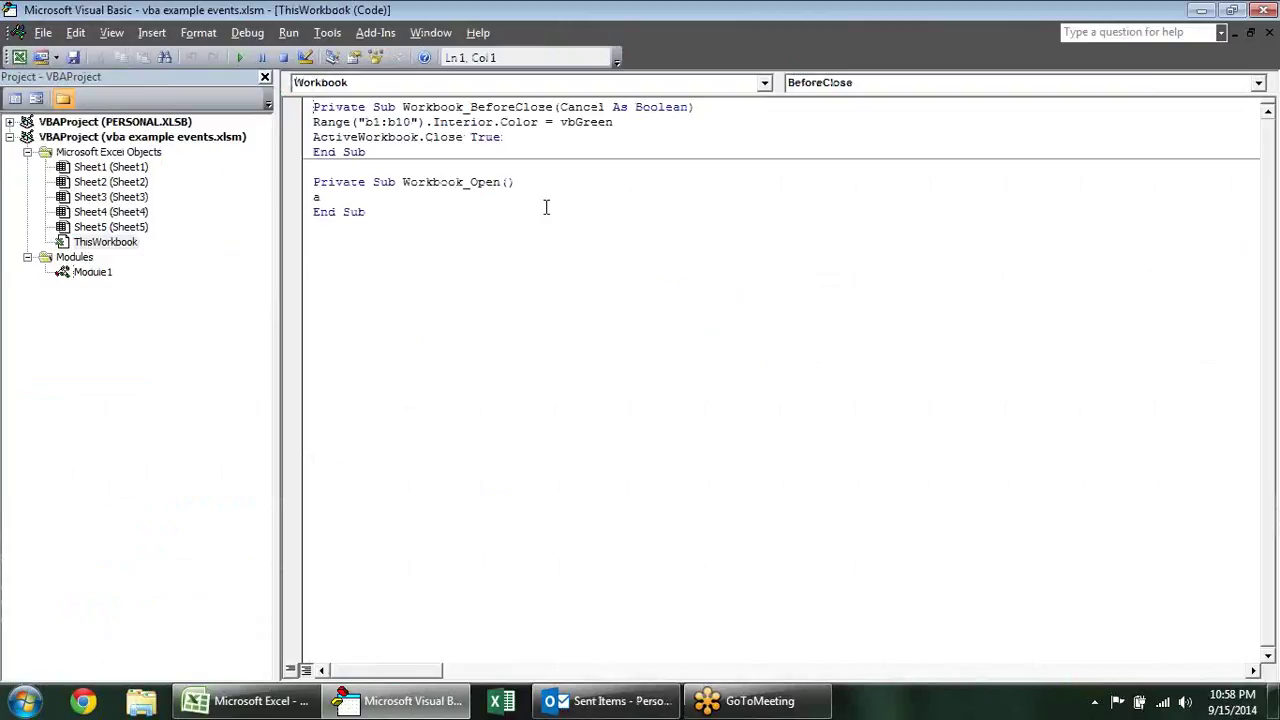
pyautogui.click(1262, 10)
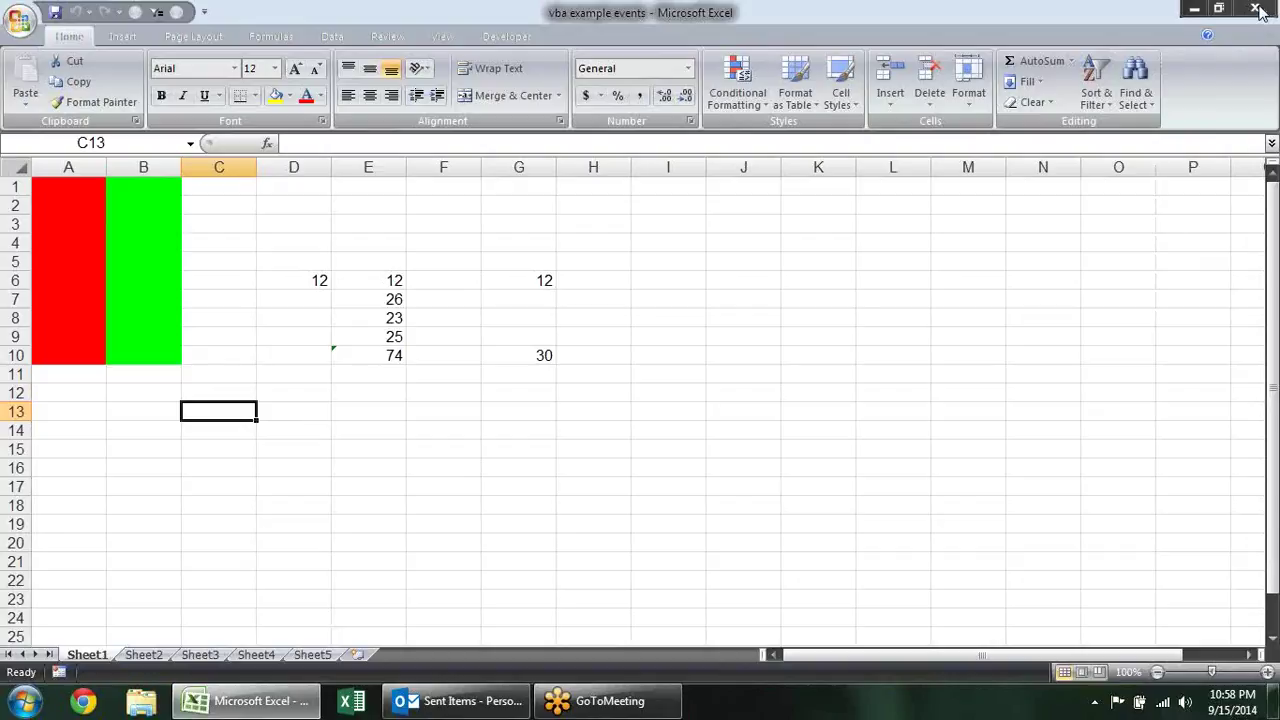
# Quit Excel and browse the New Volume (G:) drive, opening the Dashboard & VBA folder
pyautogui.click(1262, 10)
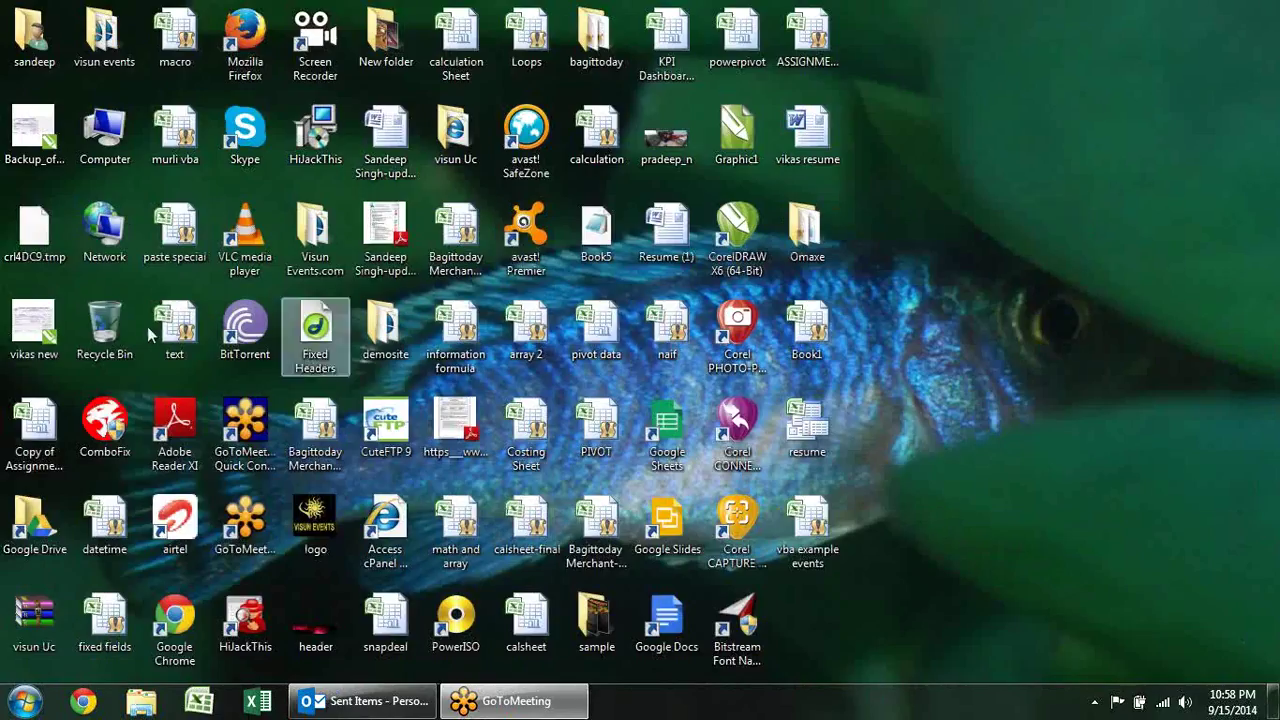
pyautogui.doubleClick(107, 148)
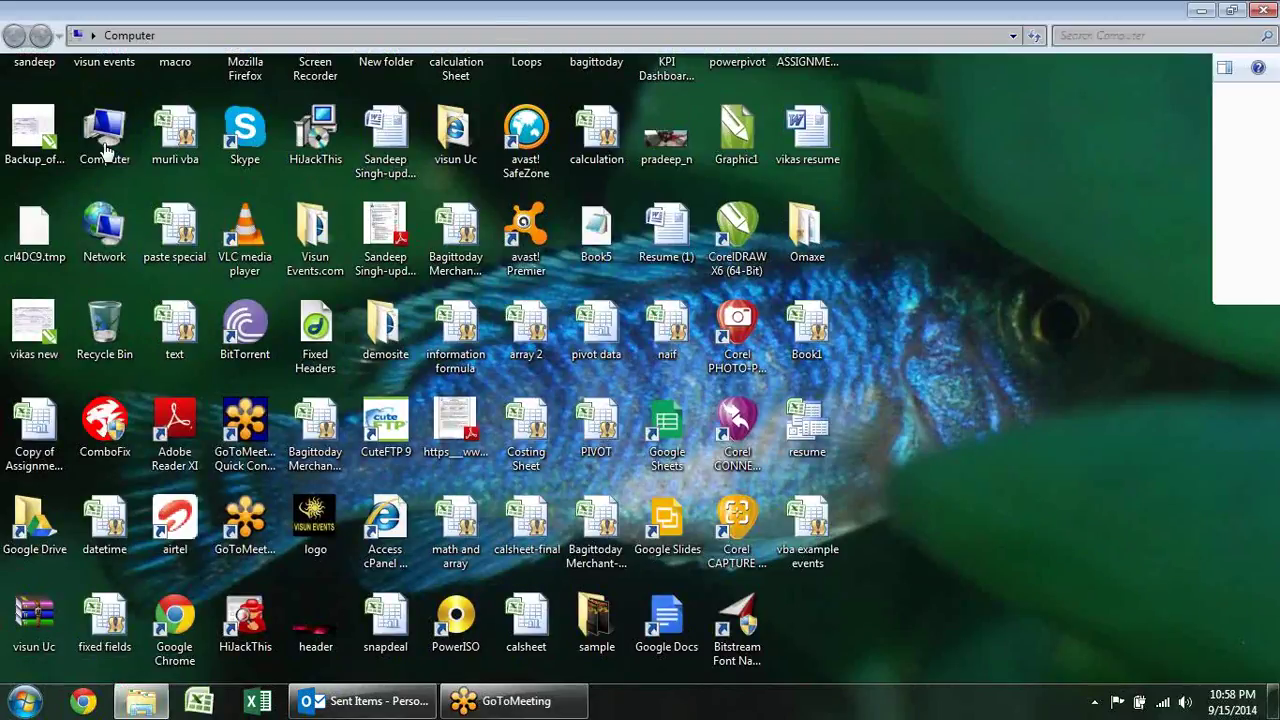
pyautogui.doubleClick(952, 137)
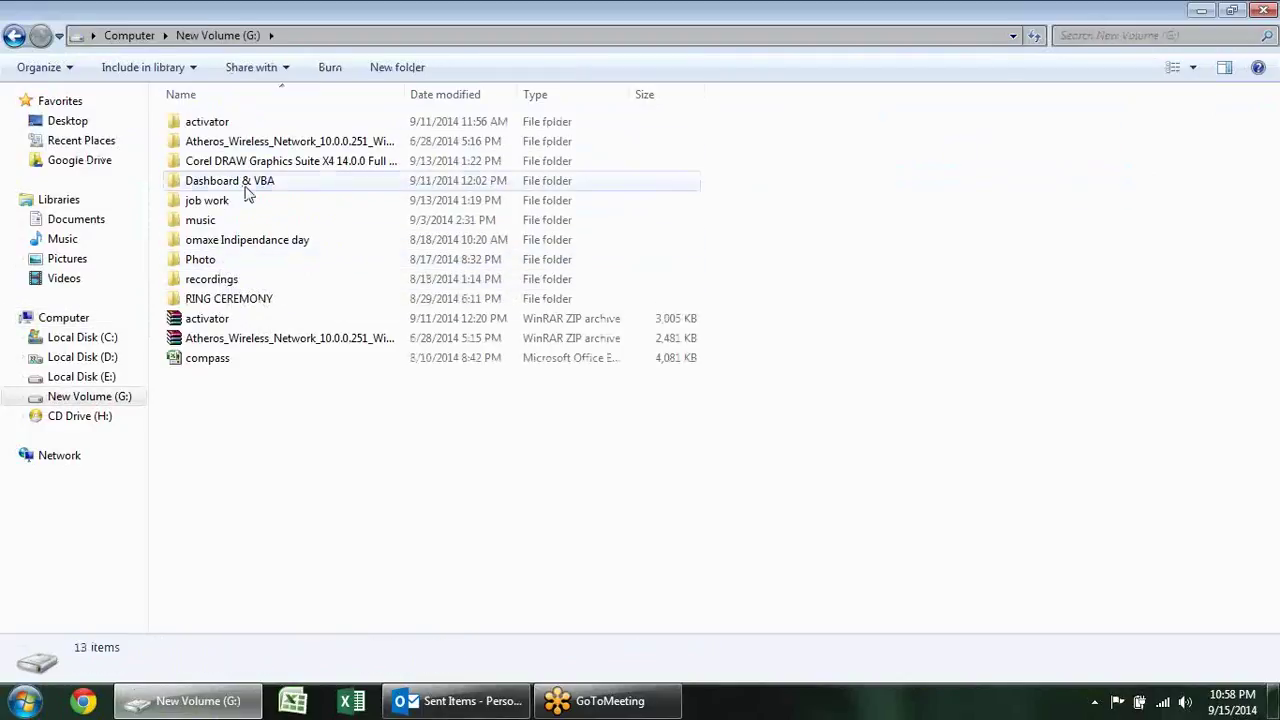
pyautogui.click(249, 186)
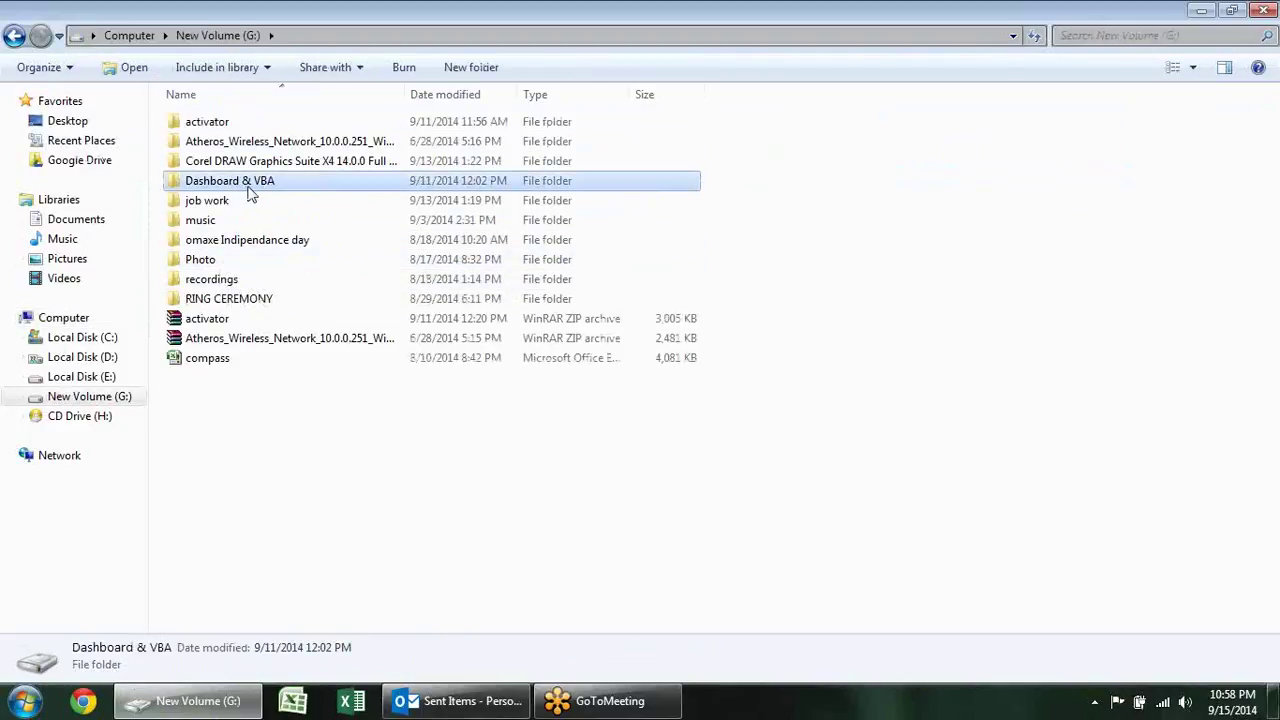
pyautogui.click(251, 144)
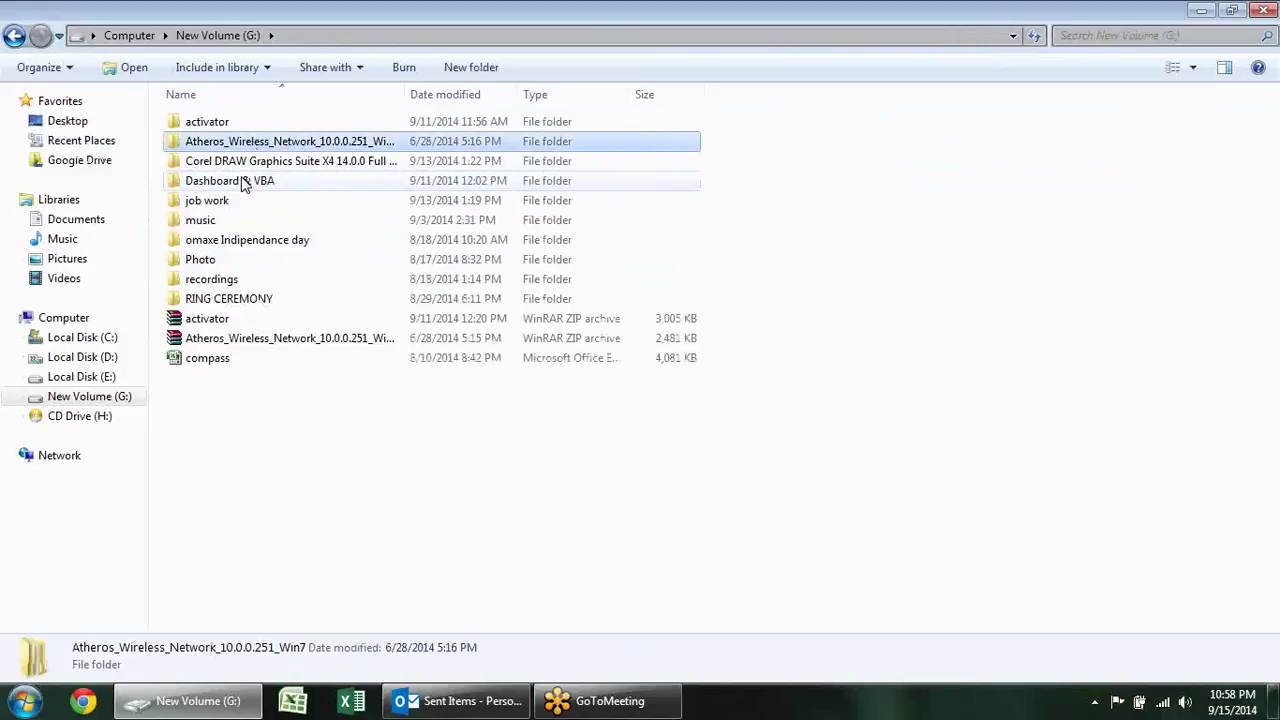
pyautogui.doubleClick(245, 183)
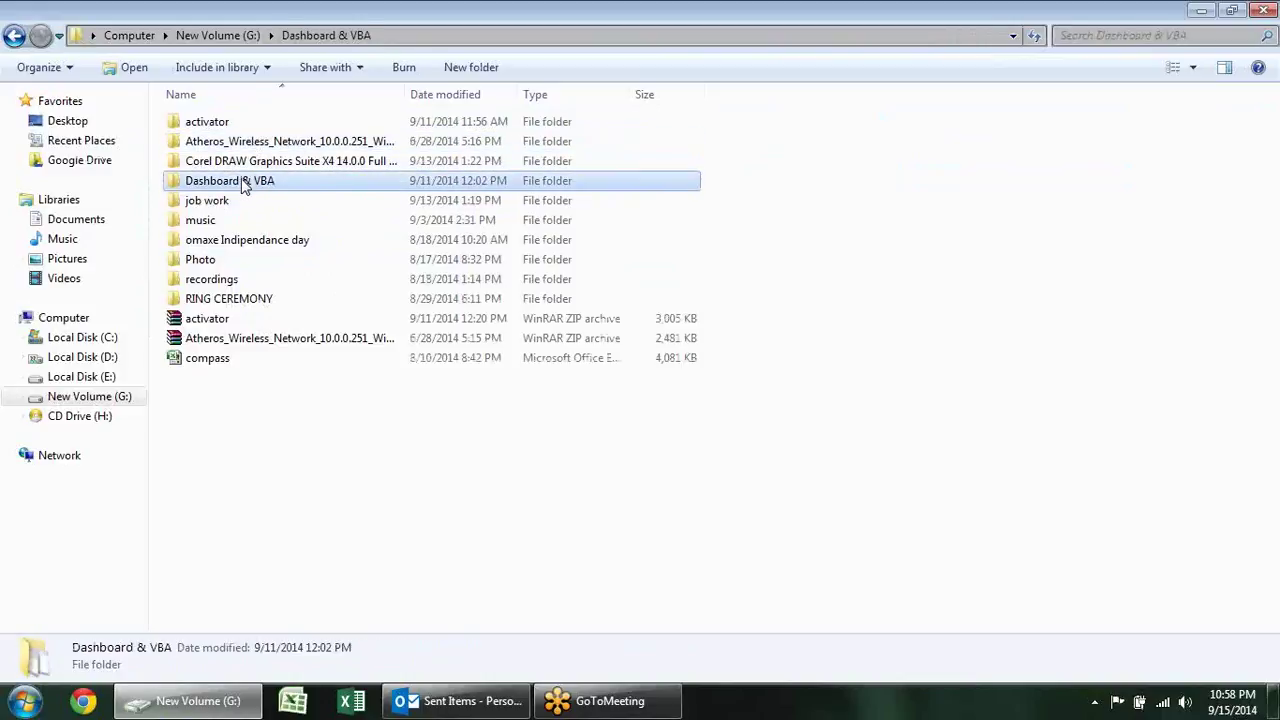
pyautogui.click(14, 35)
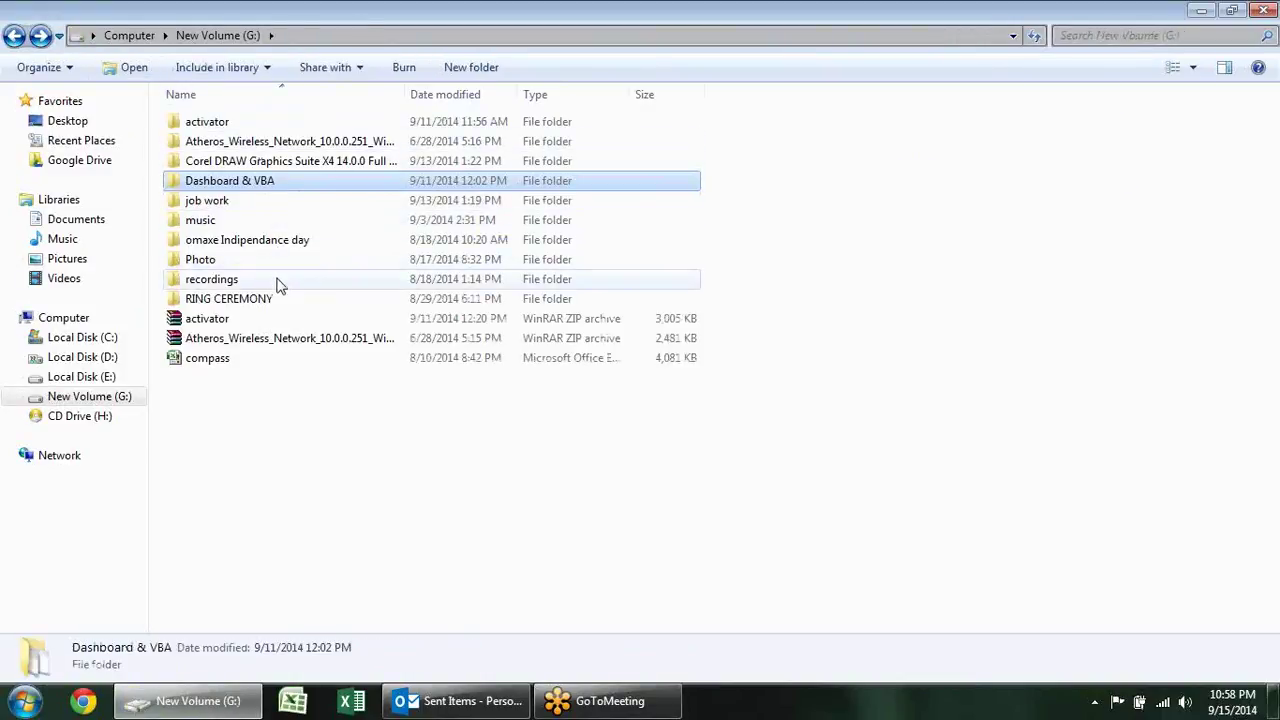
pyautogui.click(233, 321)
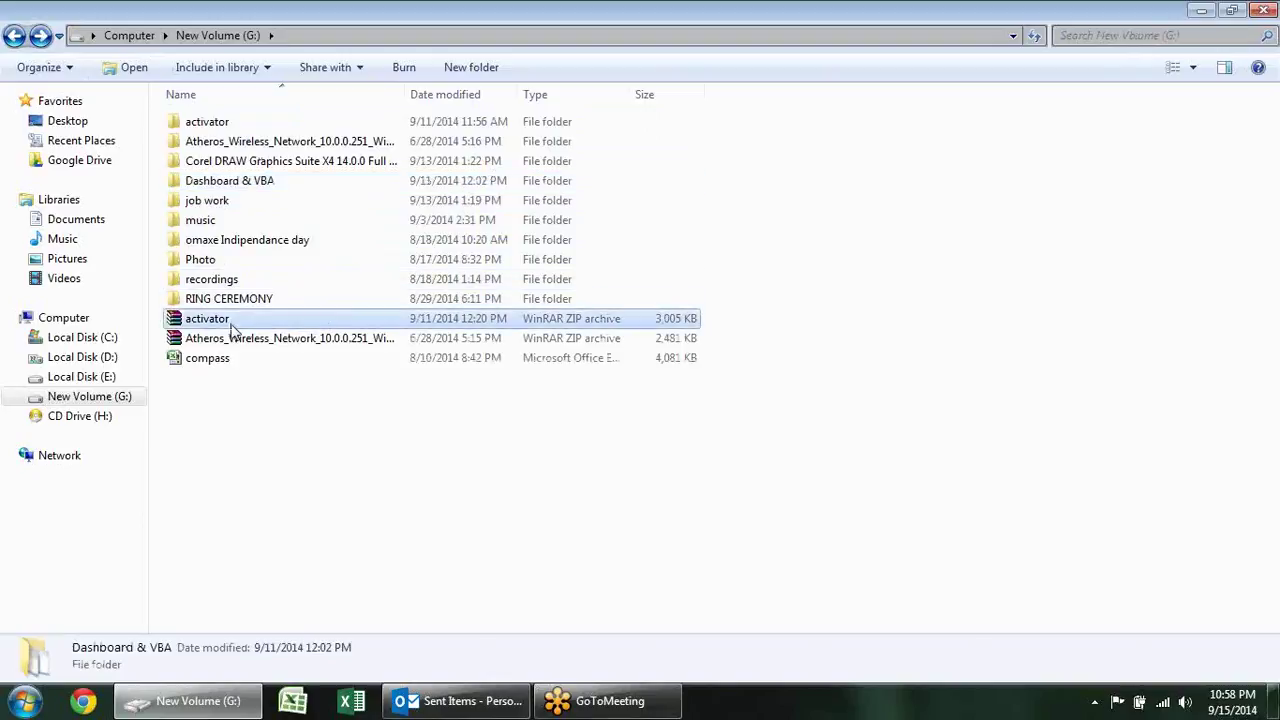
pyautogui.click(237, 301)
pyautogui.click(254, 242)
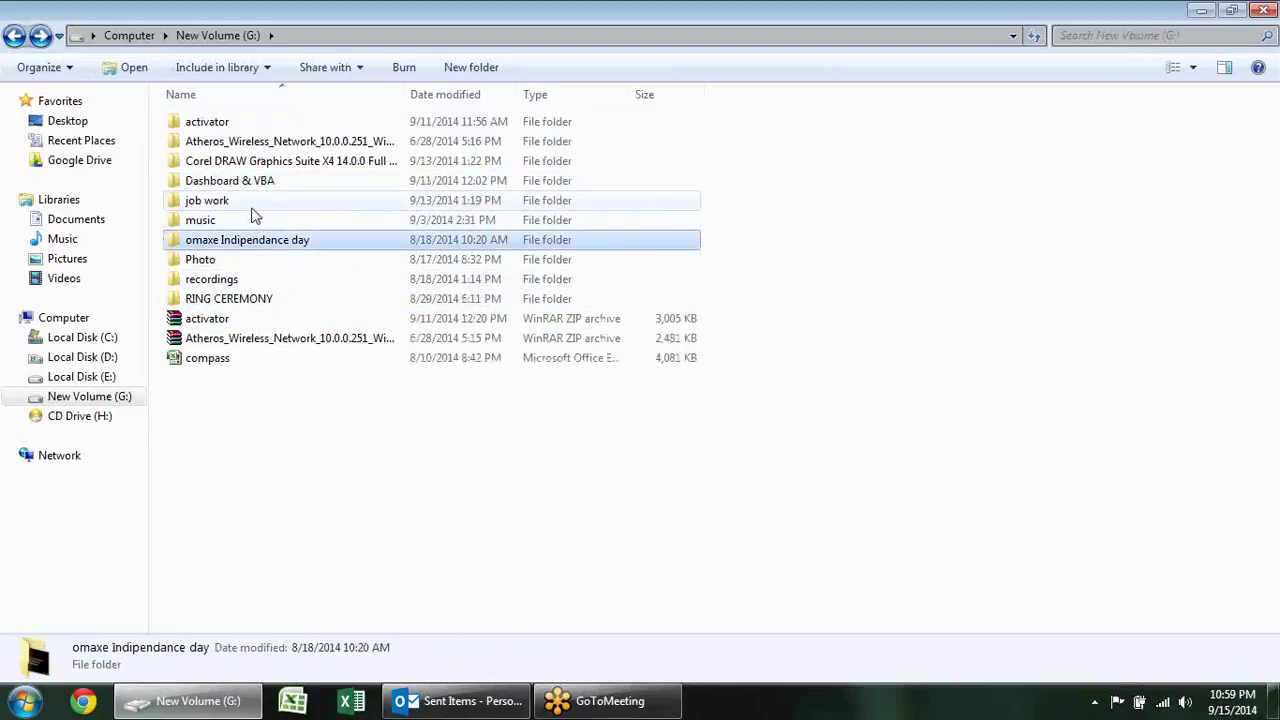
pyautogui.click(254, 205)
pyautogui.doubleClick(252, 182)
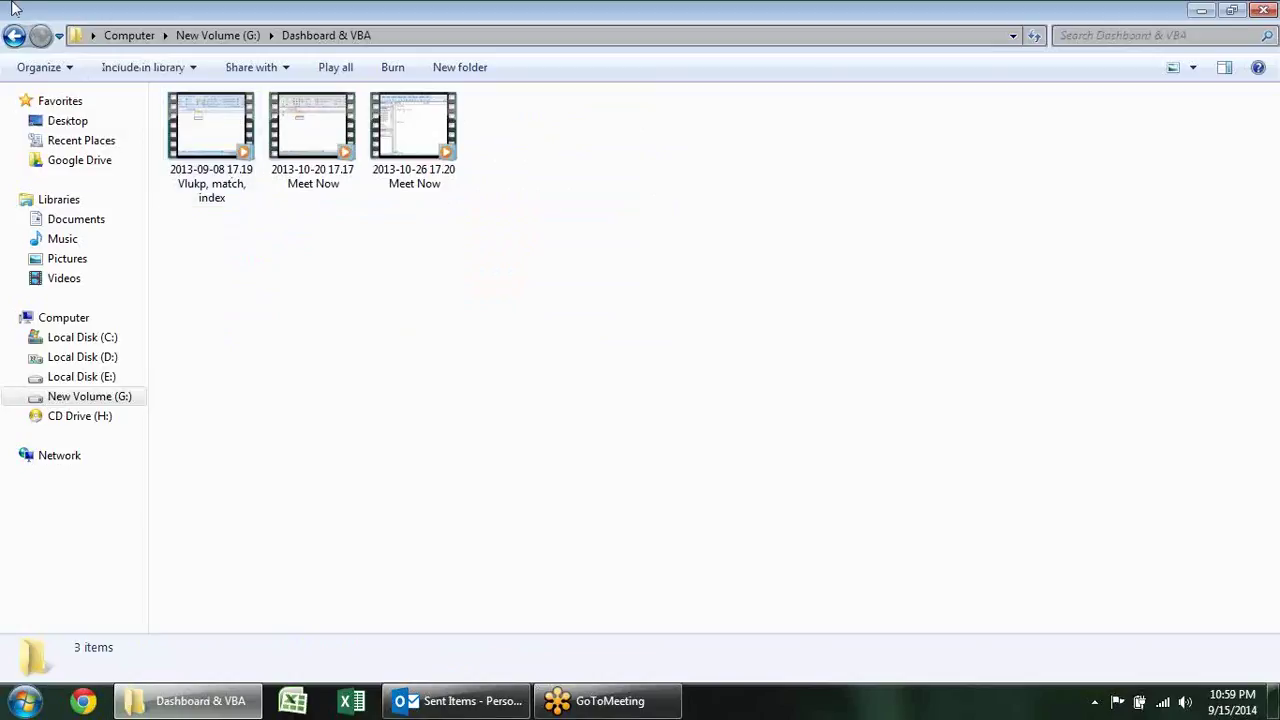
pyautogui.click(16, 36)
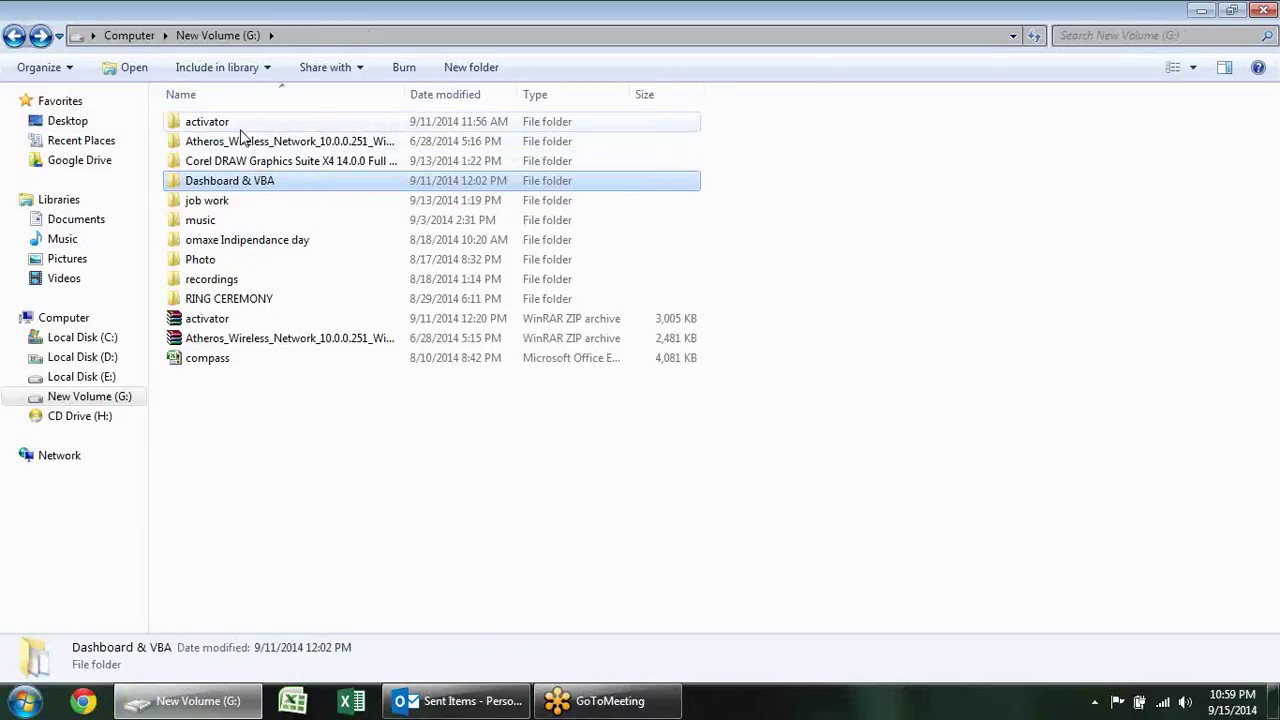
pyautogui.click(14, 36)
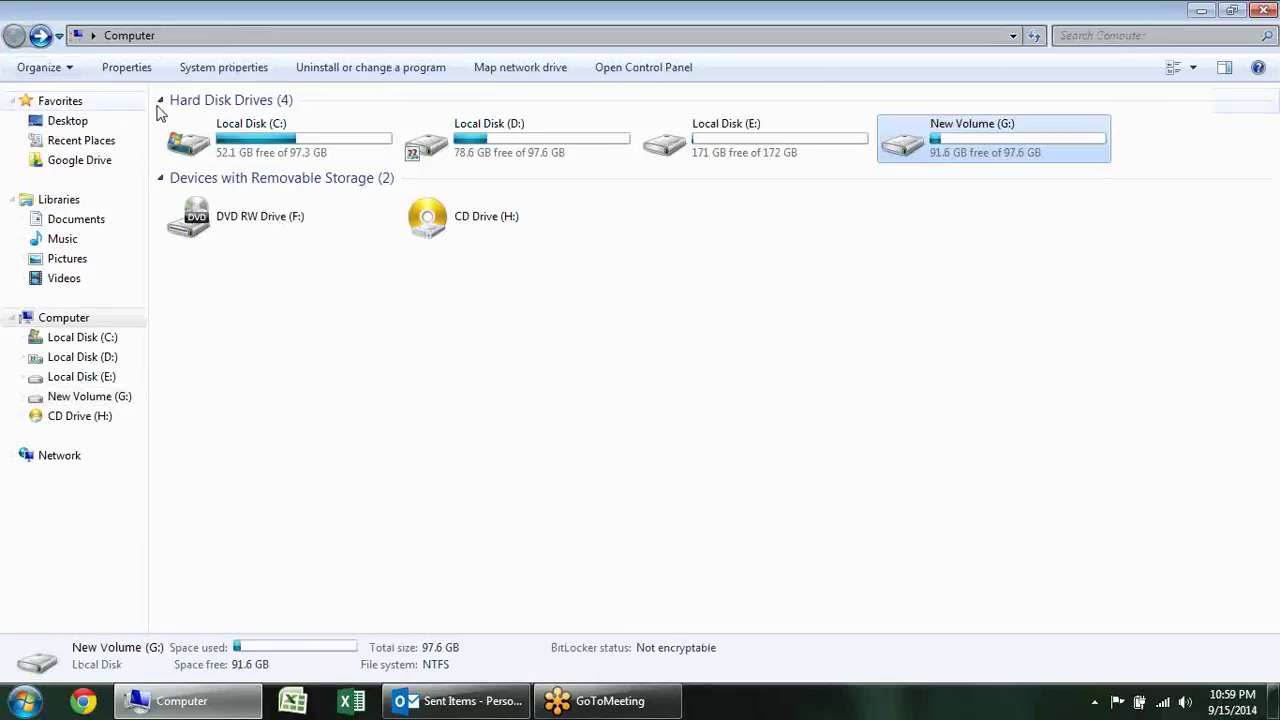
# Browse D:\Showcase\DVD data\Recordings, return to Local Disk (D:), and minimize Explorer
pyautogui.doubleClick(473, 140)
pyautogui.press('s')
pyautogui.press('Return')
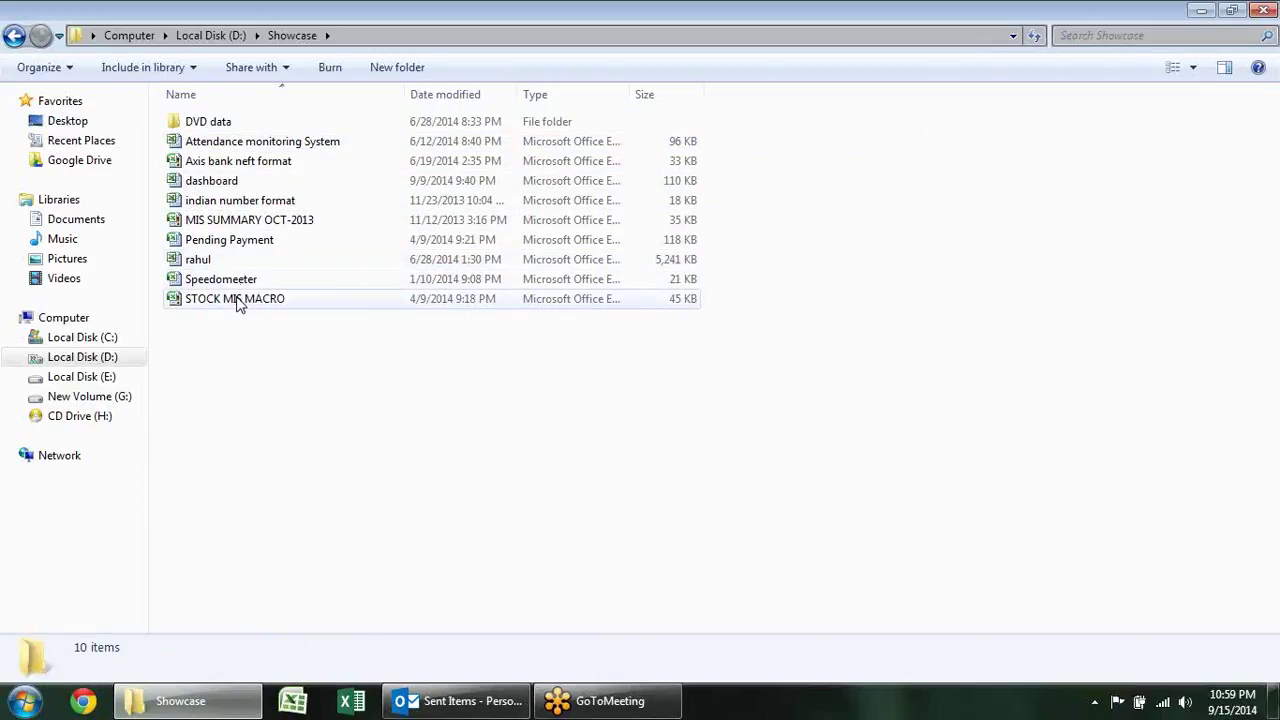
pyautogui.doubleClick(213, 133)
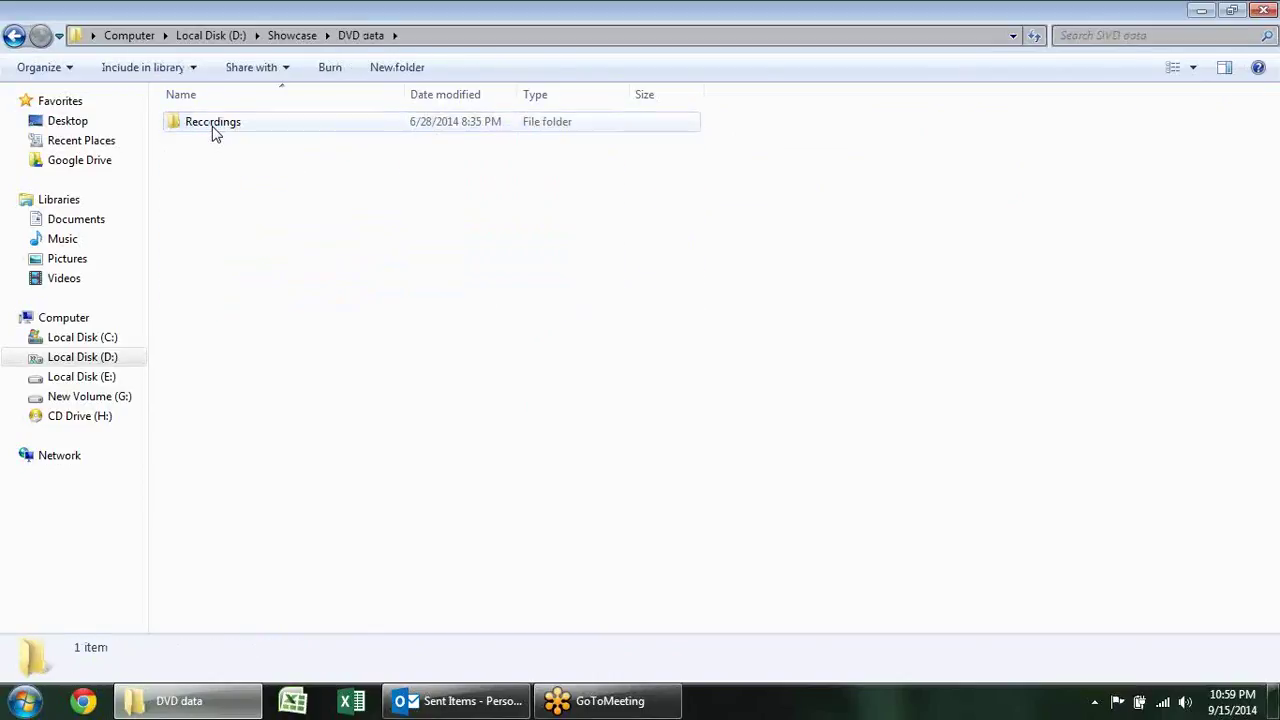
pyautogui.doubleClick(213, 133)
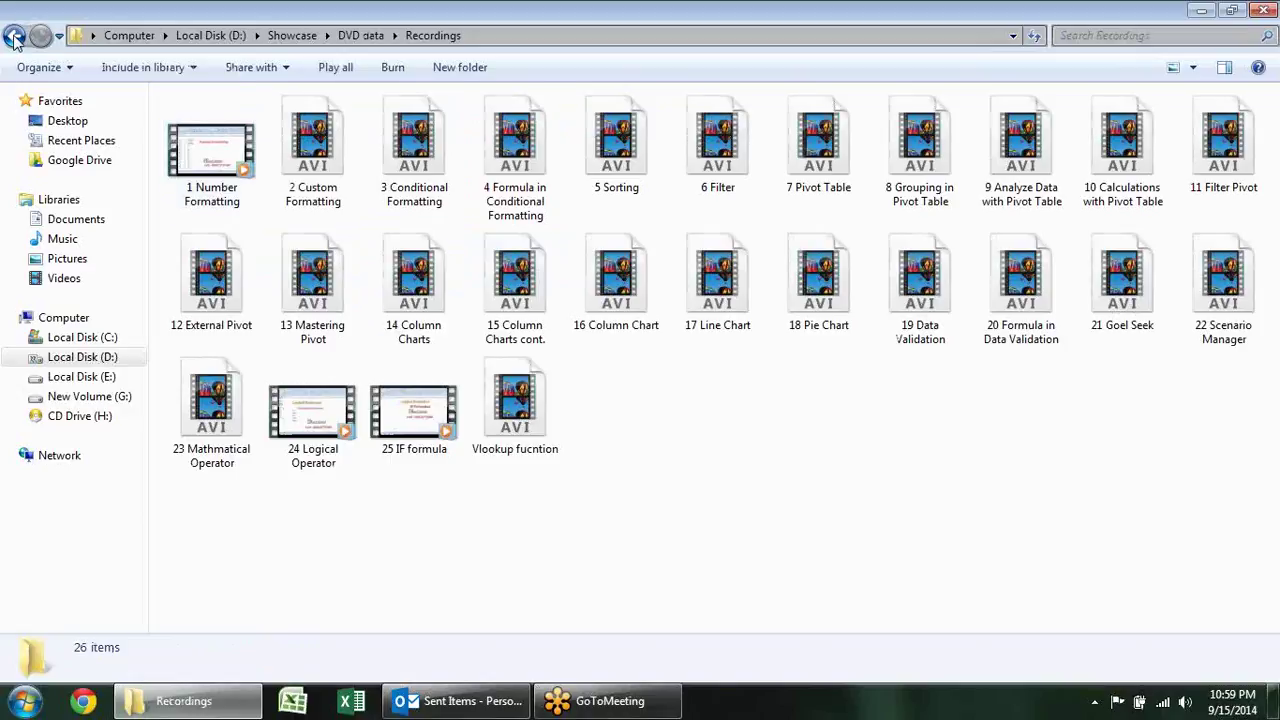
pyautogui.click(14, 37)
pyautogui.click(14, 37)
pyautogui.click(14, 37)
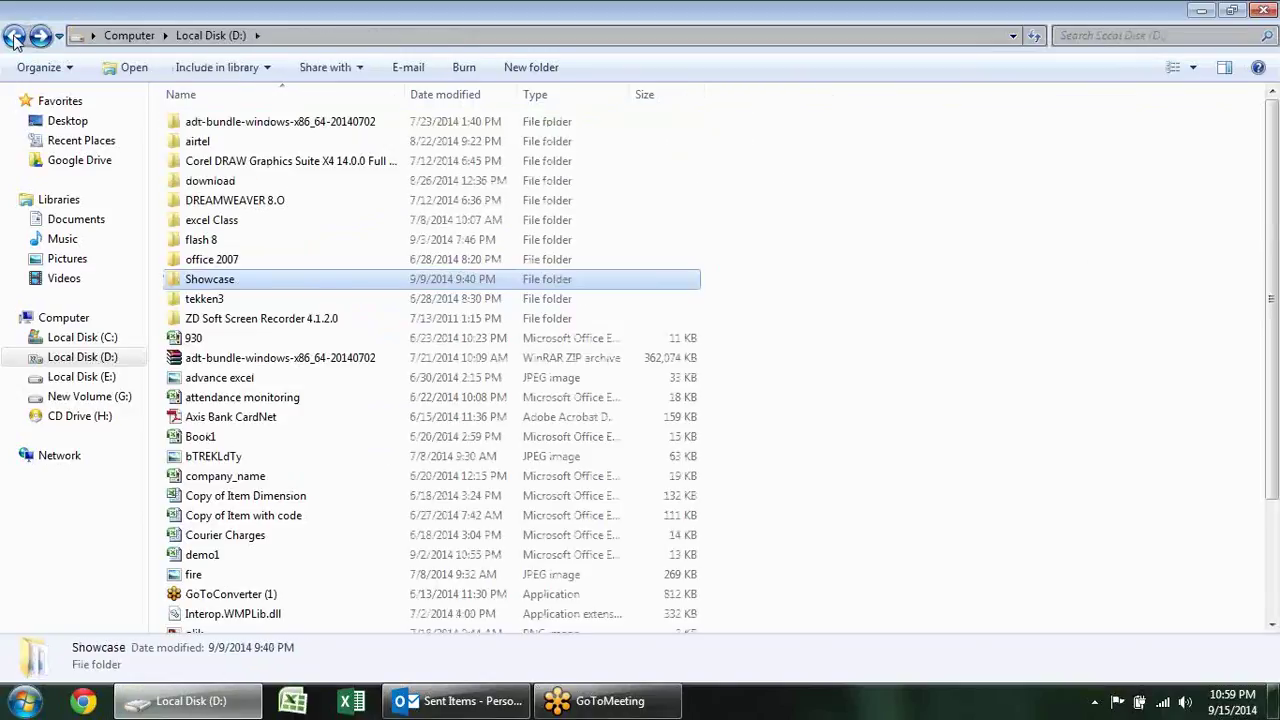
pyautogui.scroll(-1, 458, 242)
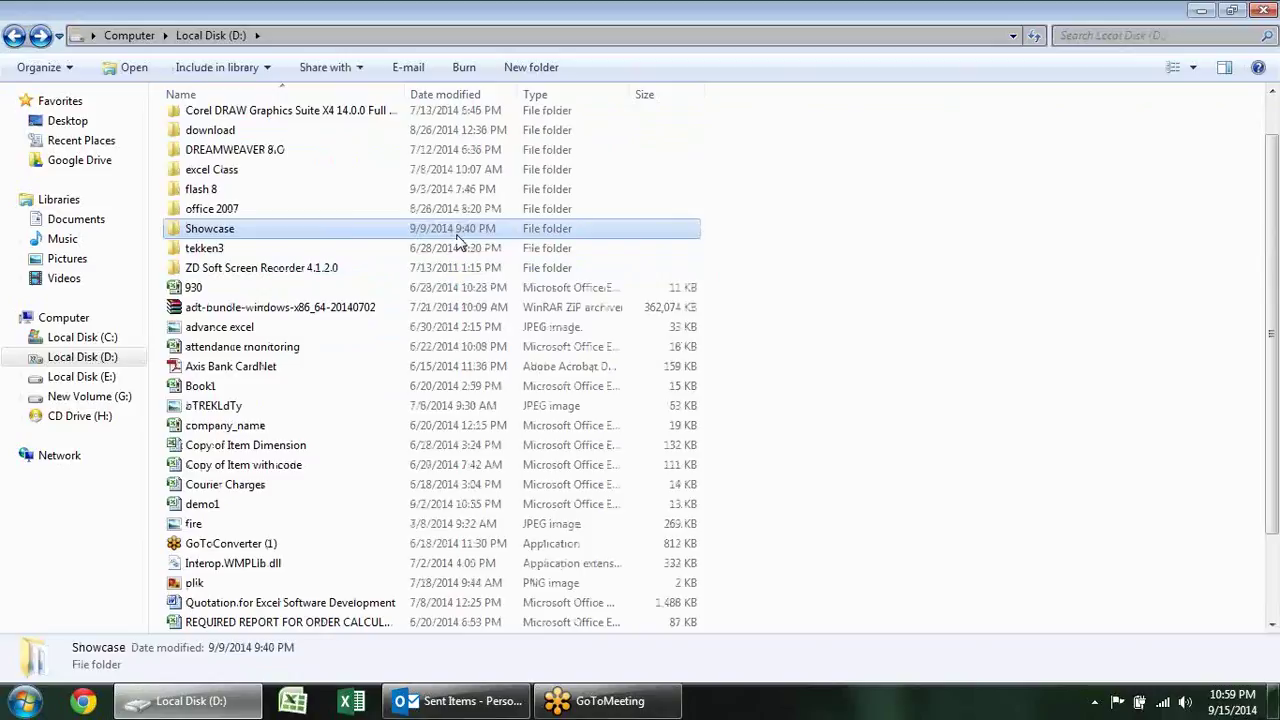
pyautogui.scroll(-1, 458, 242)
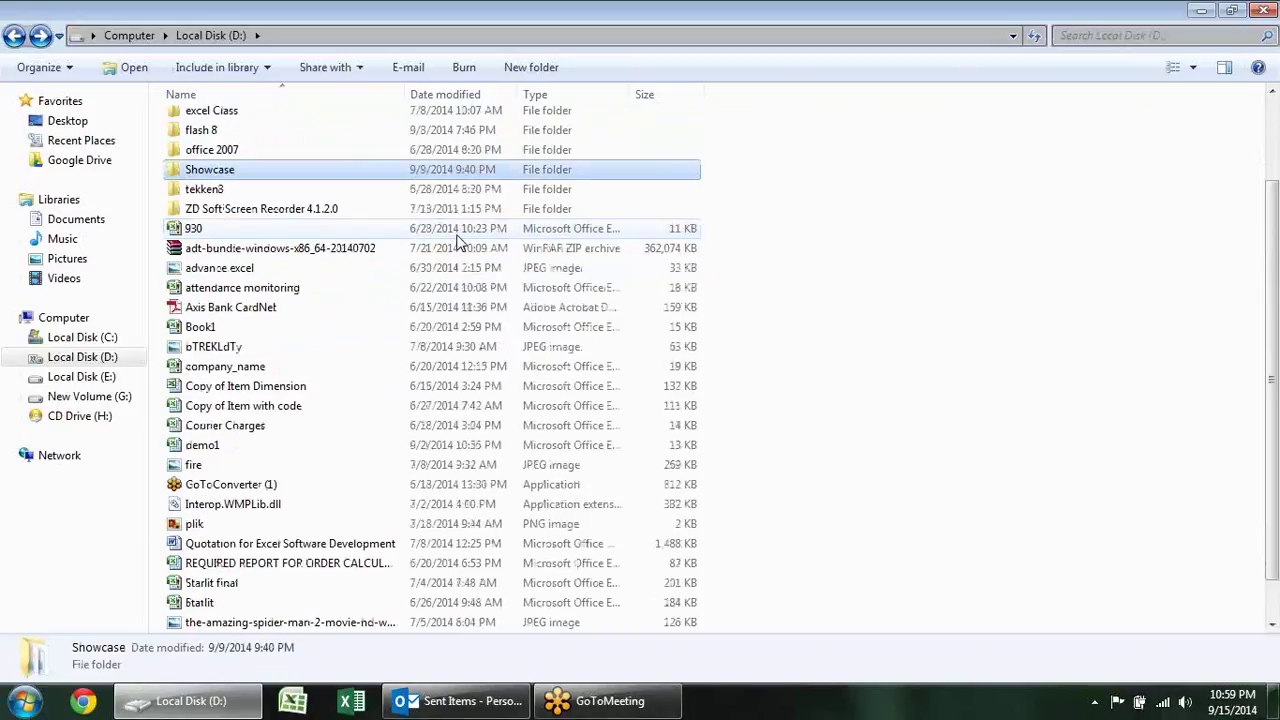
pyautogui.scroll(-1, 458, 242)
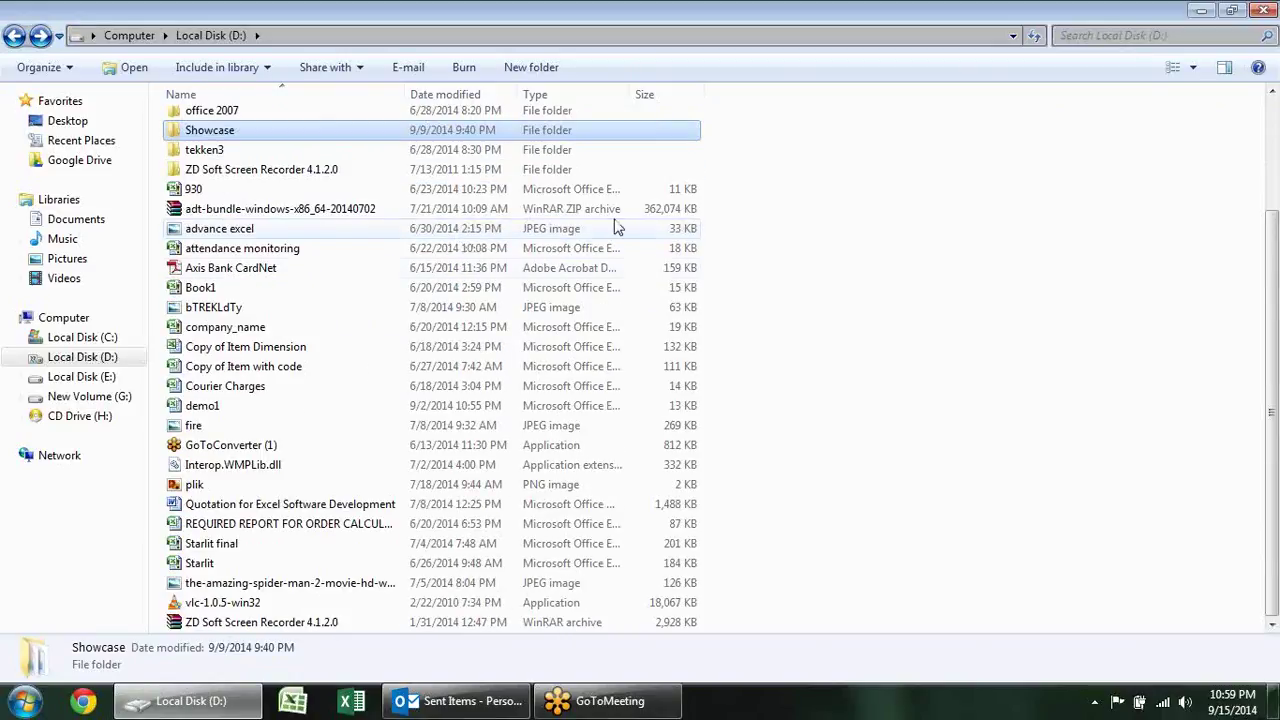
pyautogui.scroll(3, 910, 100)
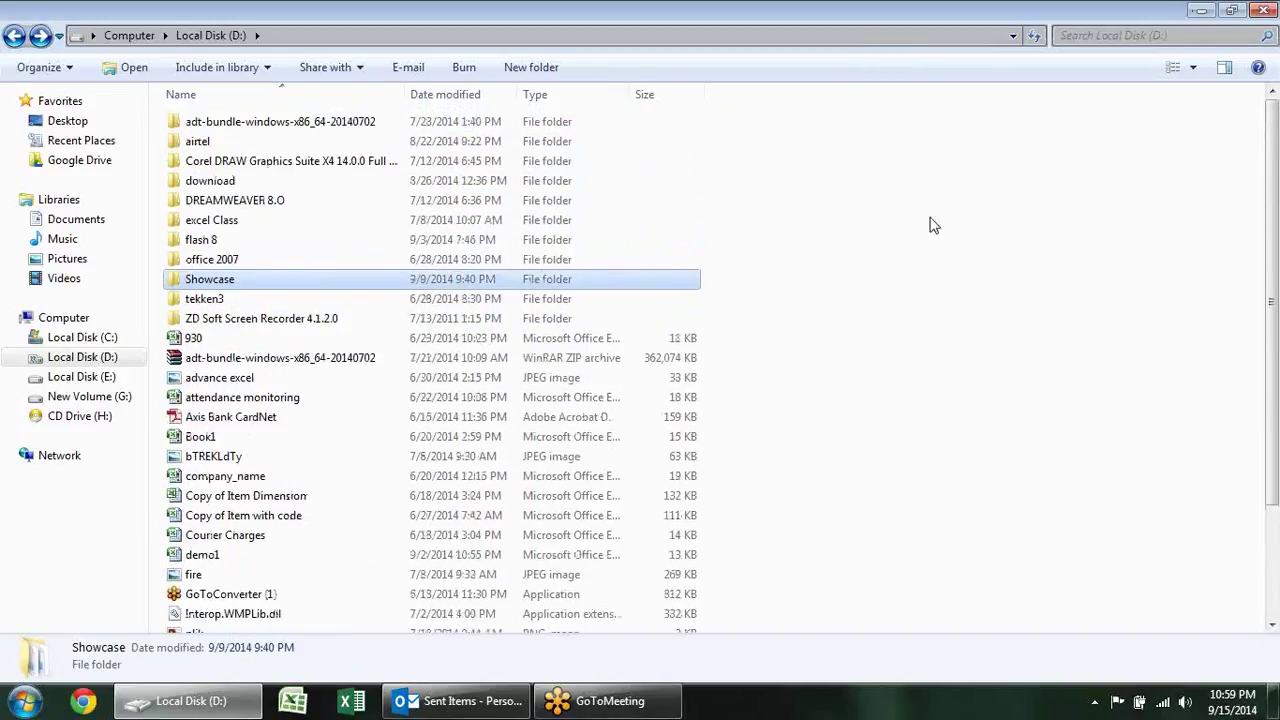
pyautogui.click(1198, 10)
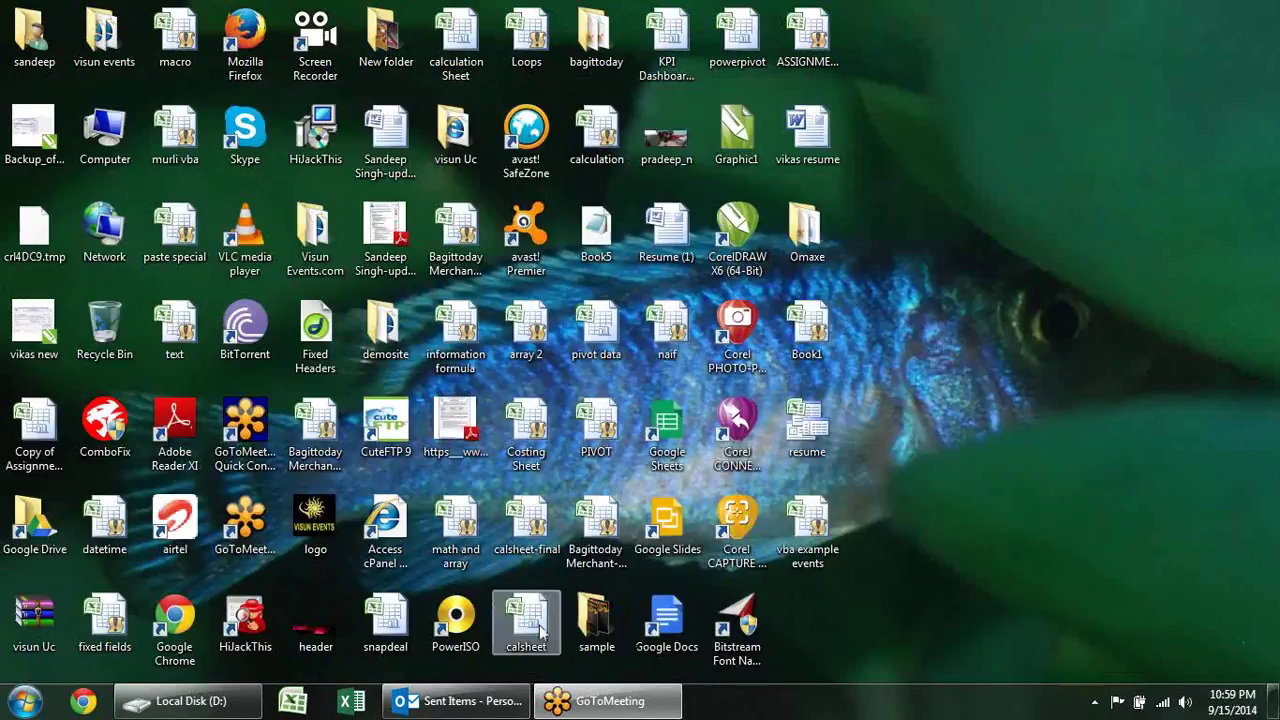
# Reopen vba example events.xlsm, show ThisWorkbook's code, and browse the Procedure event list
pyautogui.doubleClick(826, 522)
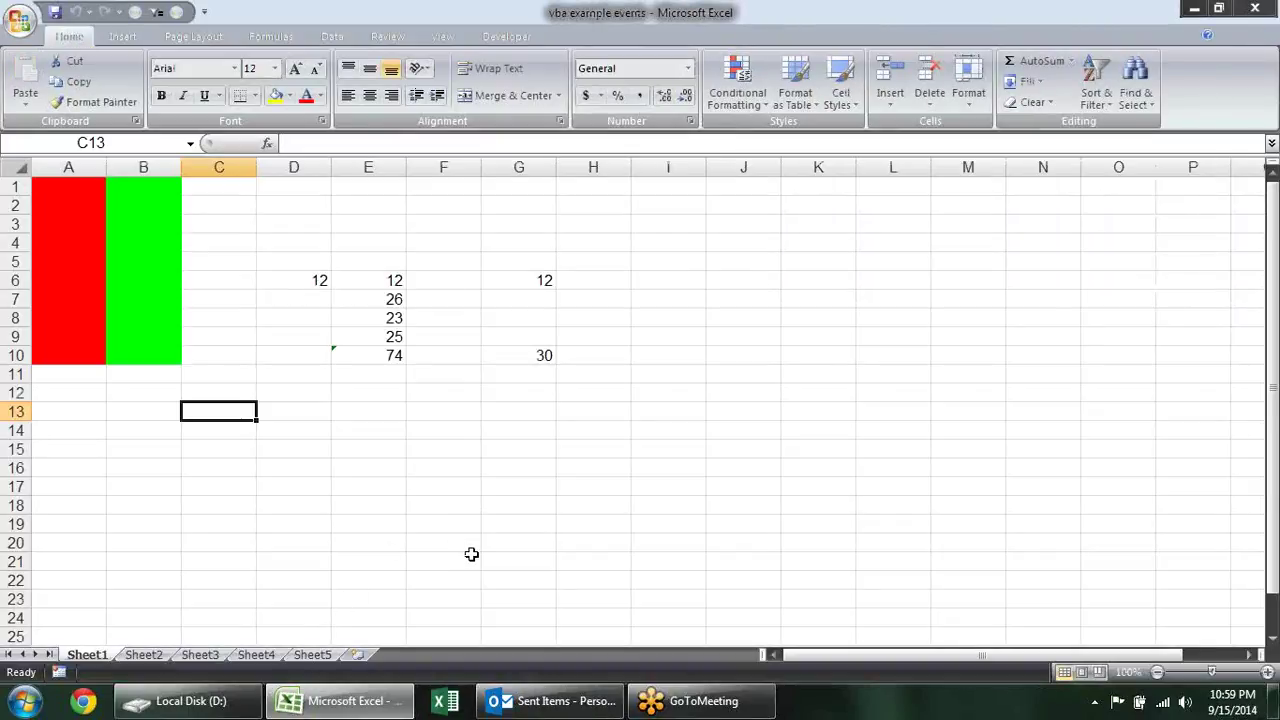
pyautogui.hotkey('alt', 'F11')
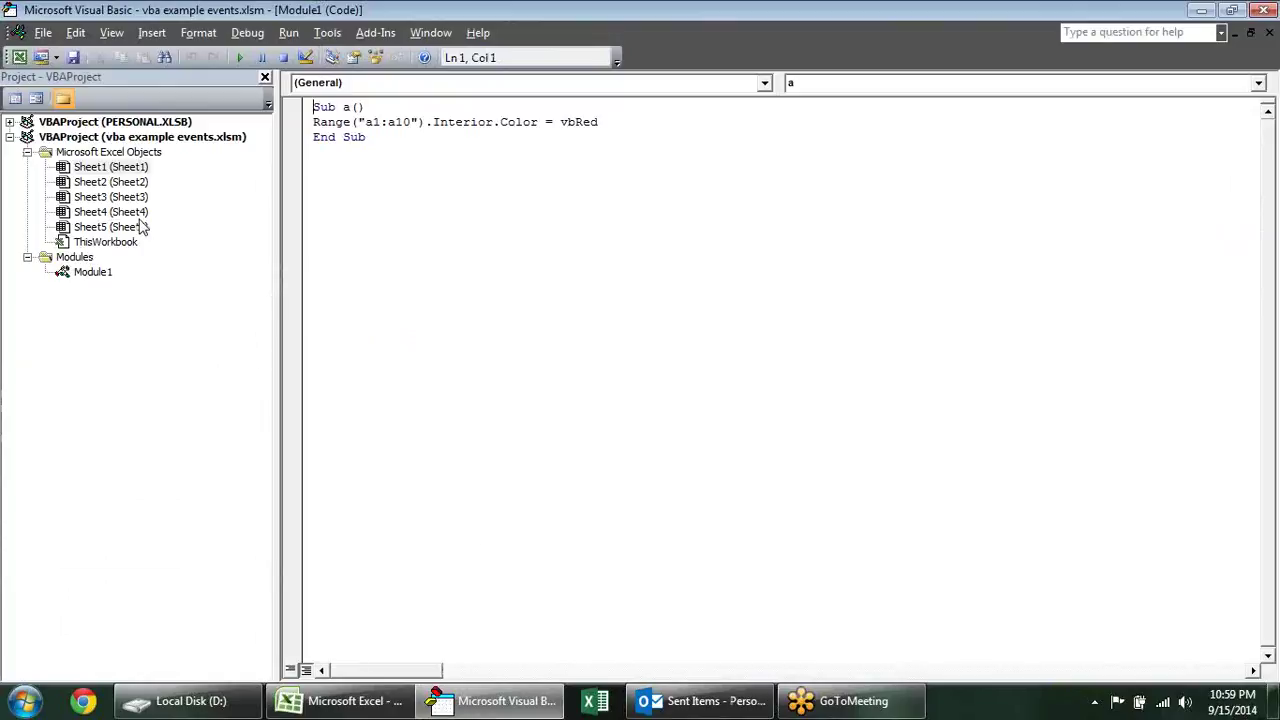
pyautogui.doubleClick(117, 247)
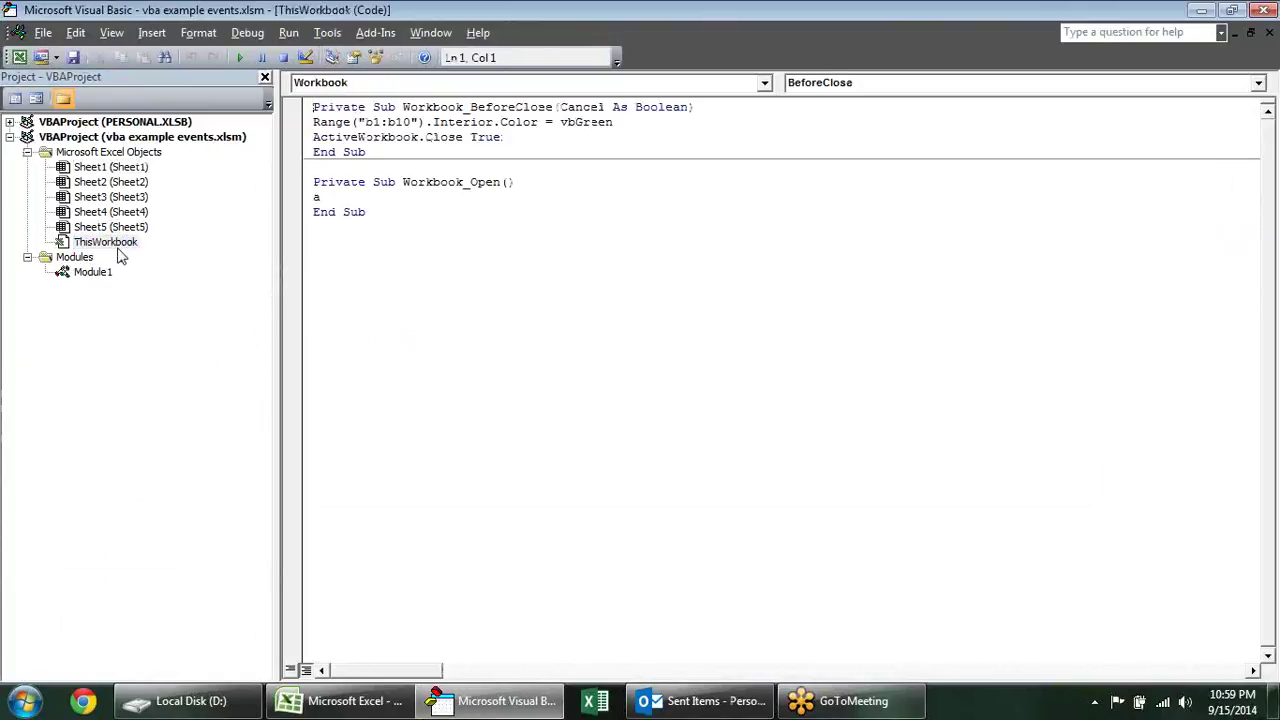
pyautogui.click(604, 229)
pyautogui.click(950, 84)
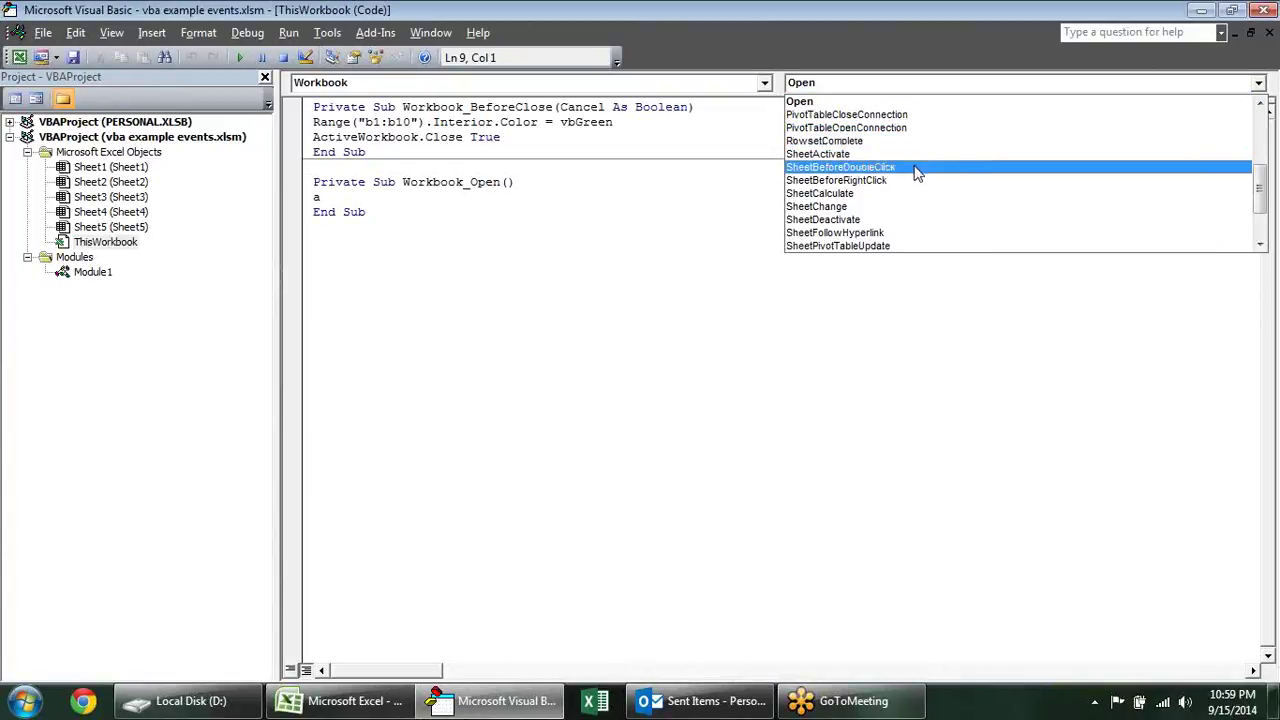
pyautogui.scroll(-1, 916, 174)
pyautogui.scroll(-1, 916, 174)
pyautogui.scroll(3, 917, 174)
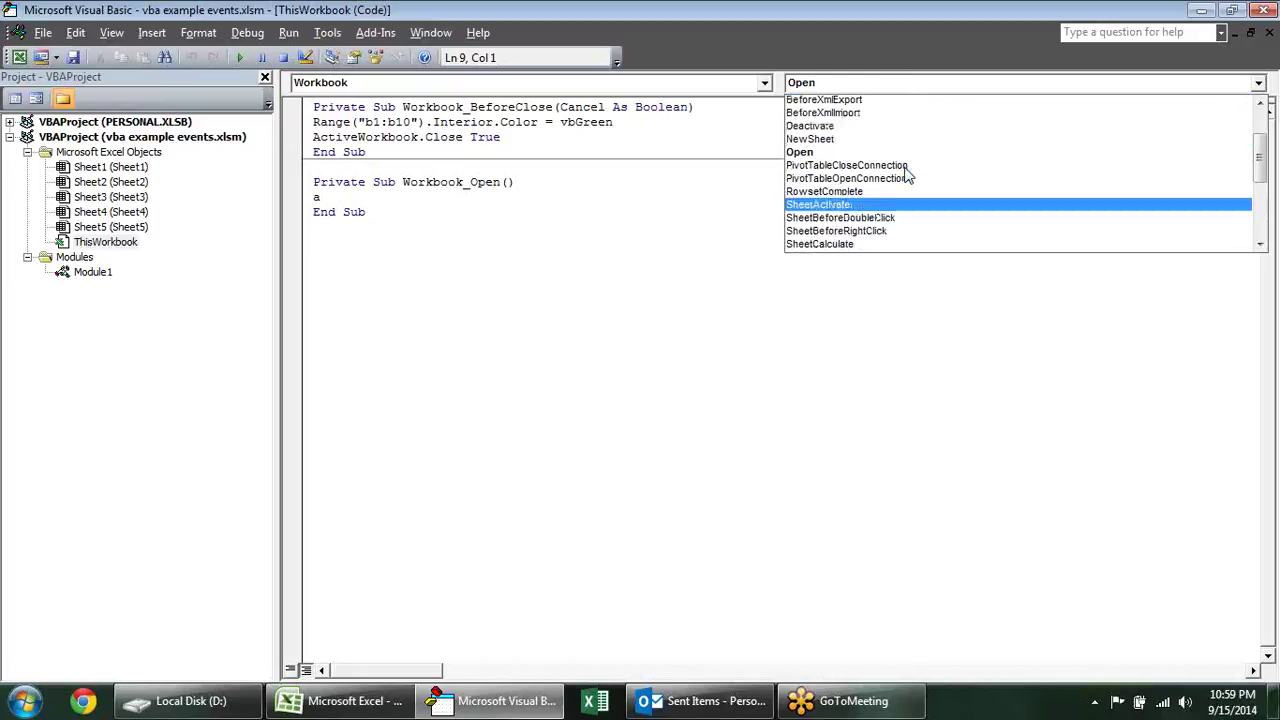
pyautogui.scroll(3, 908, 175)
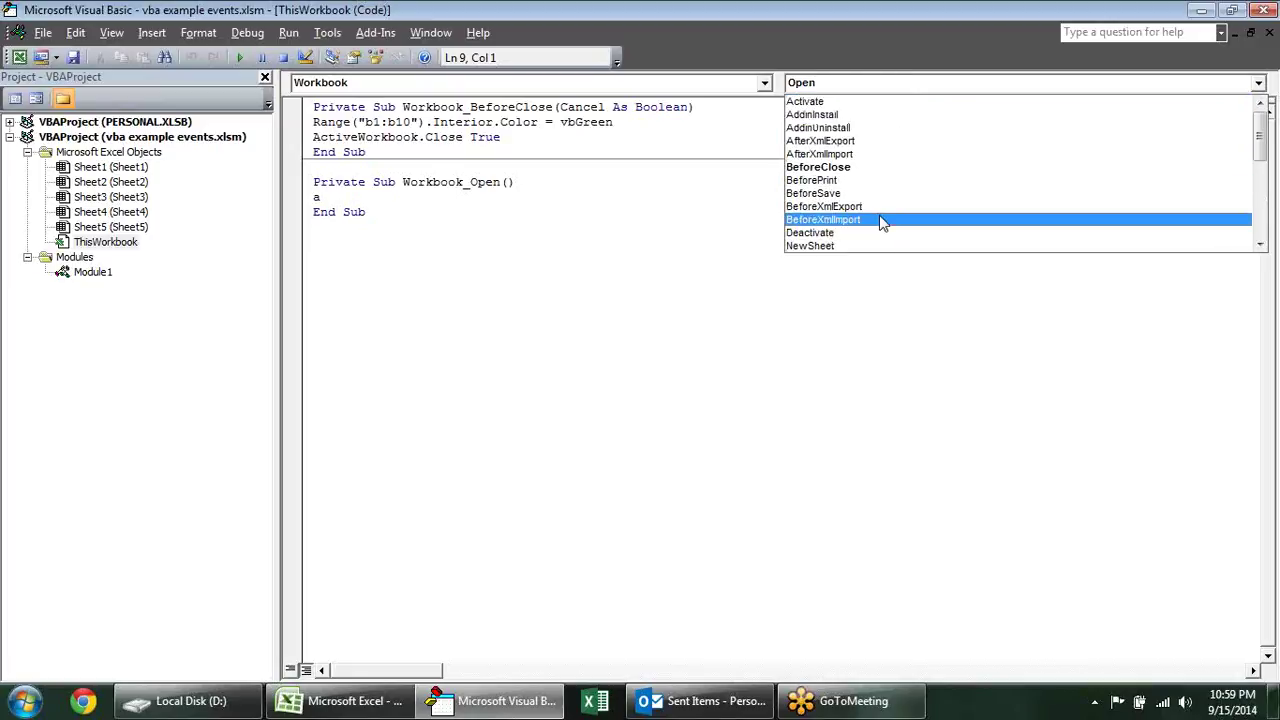
# Add Workbook_NewSheet setting activesheet.name = inputbox ("Enter the Name of Sheet")
pyautogui.click(851, 246)
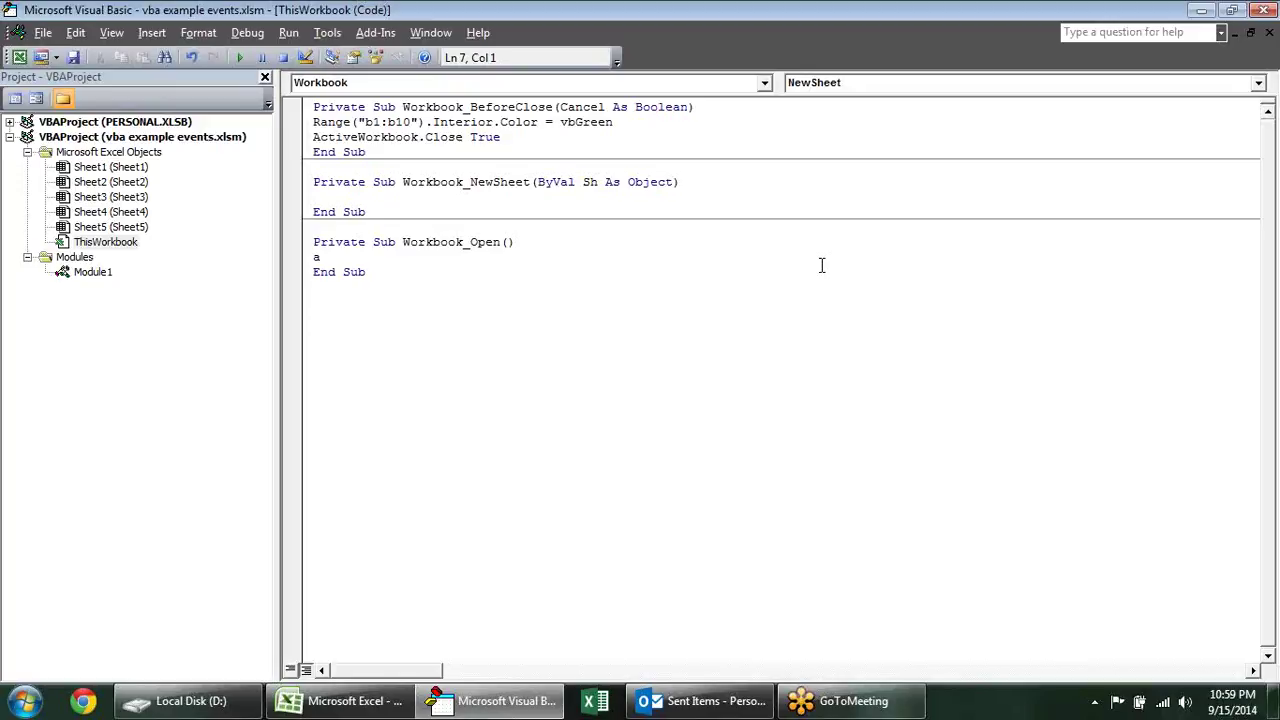
pyautogui.write('activesheet')
pyautogui.write('.name =')
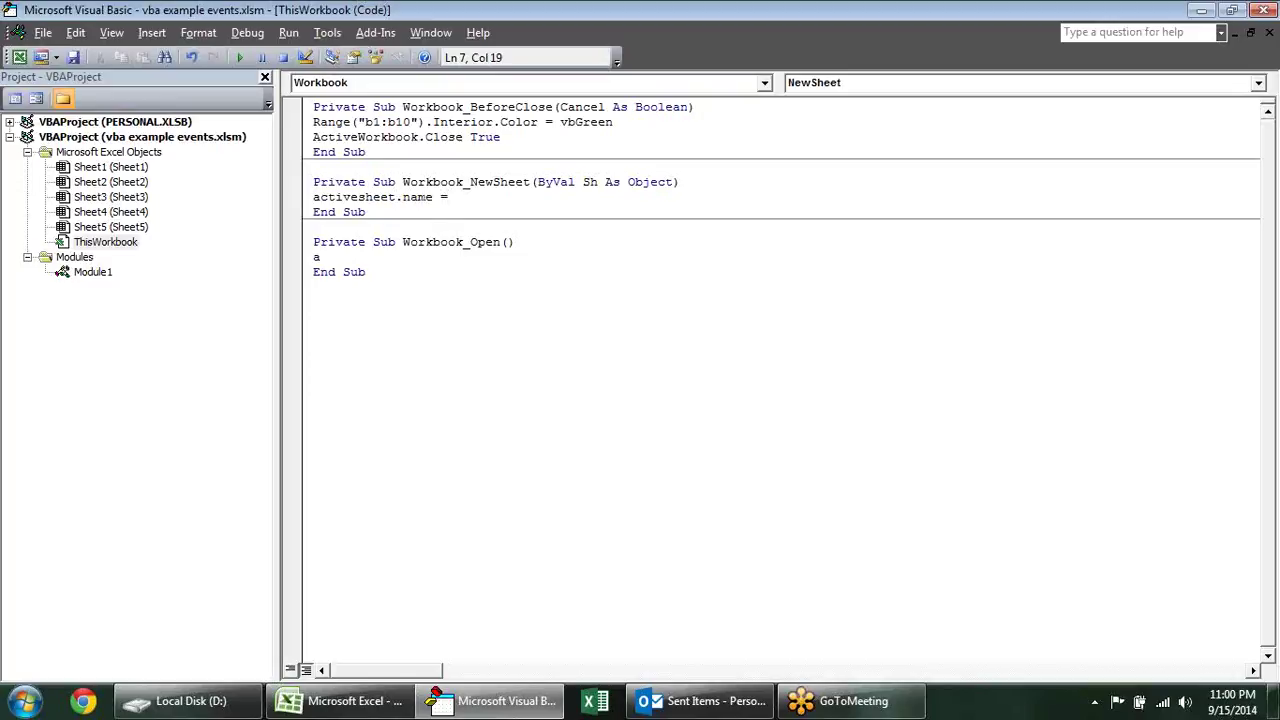
pyautogui.write(' input')
pyautogui.write('box')
pyautogui.write(' ("Enter the Name of Sheet')
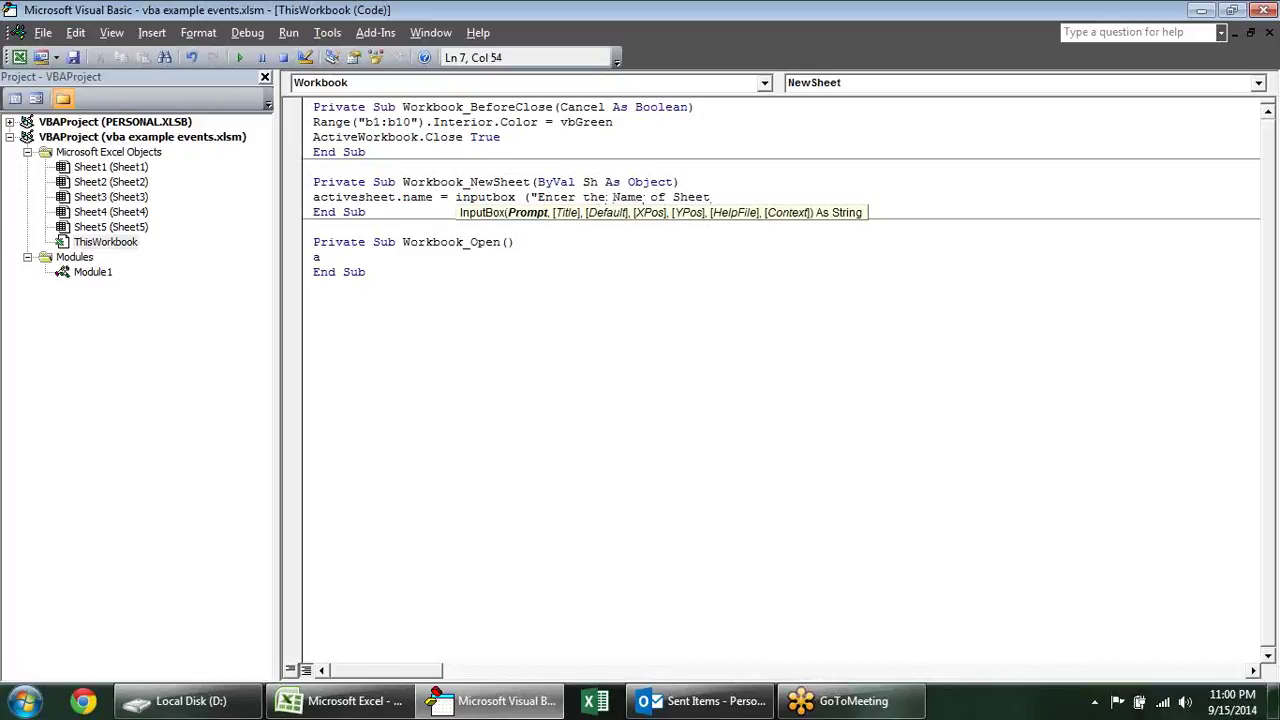
pyautogui.write('")')
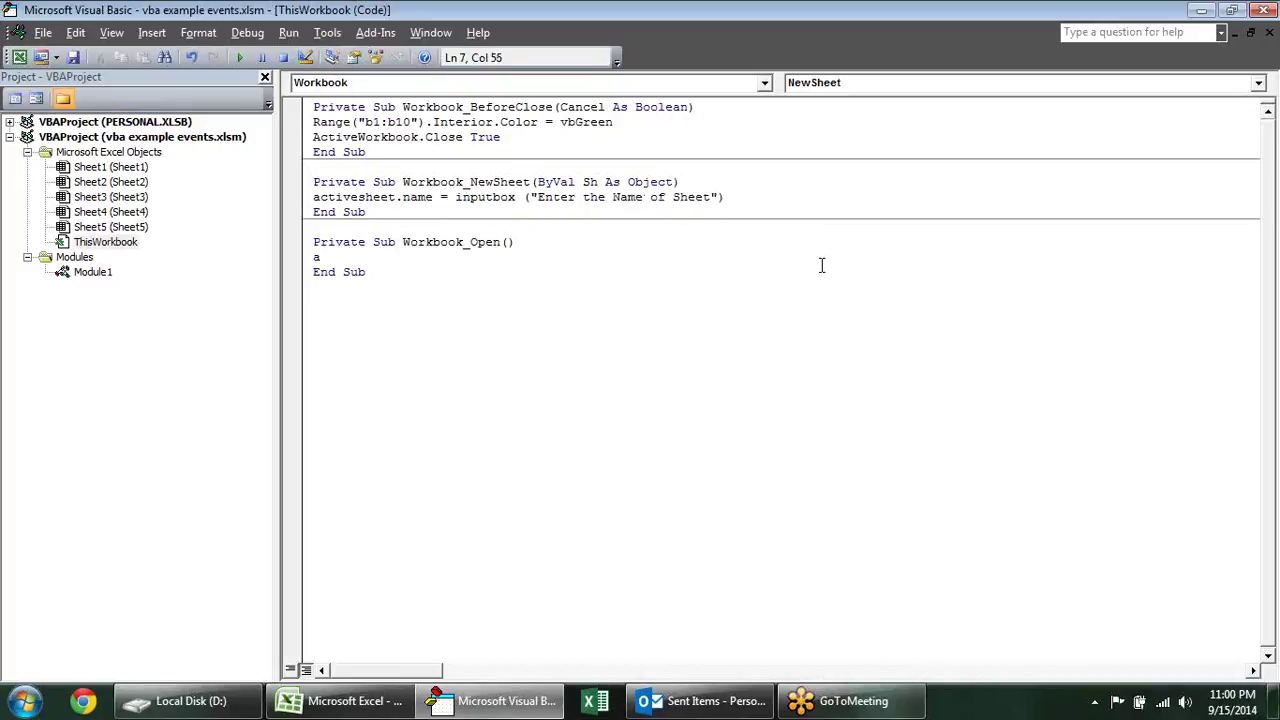
pyautogui.press('Down')
pyautogui.hotkey('alt', 'Tab')
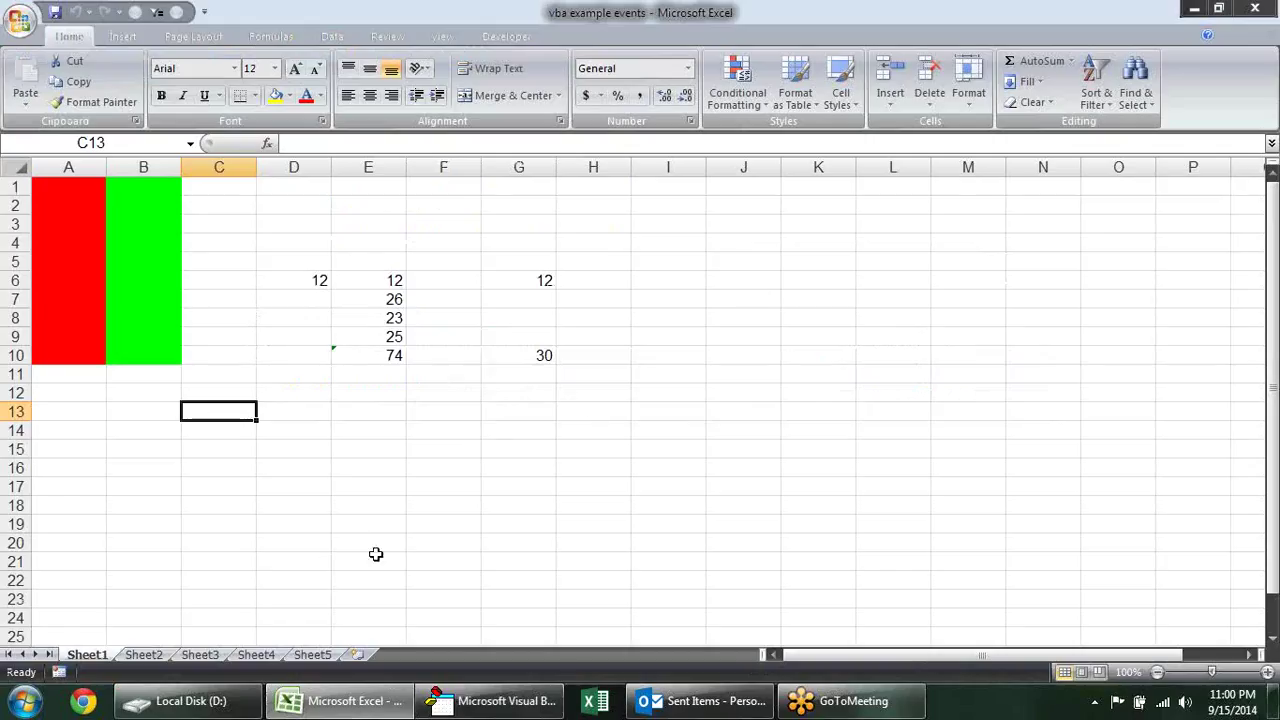
# Insert a new worksheet, give it a typed name at the InputBox prompt, and return to the VBA editor
pyautogui.click(358, 655)
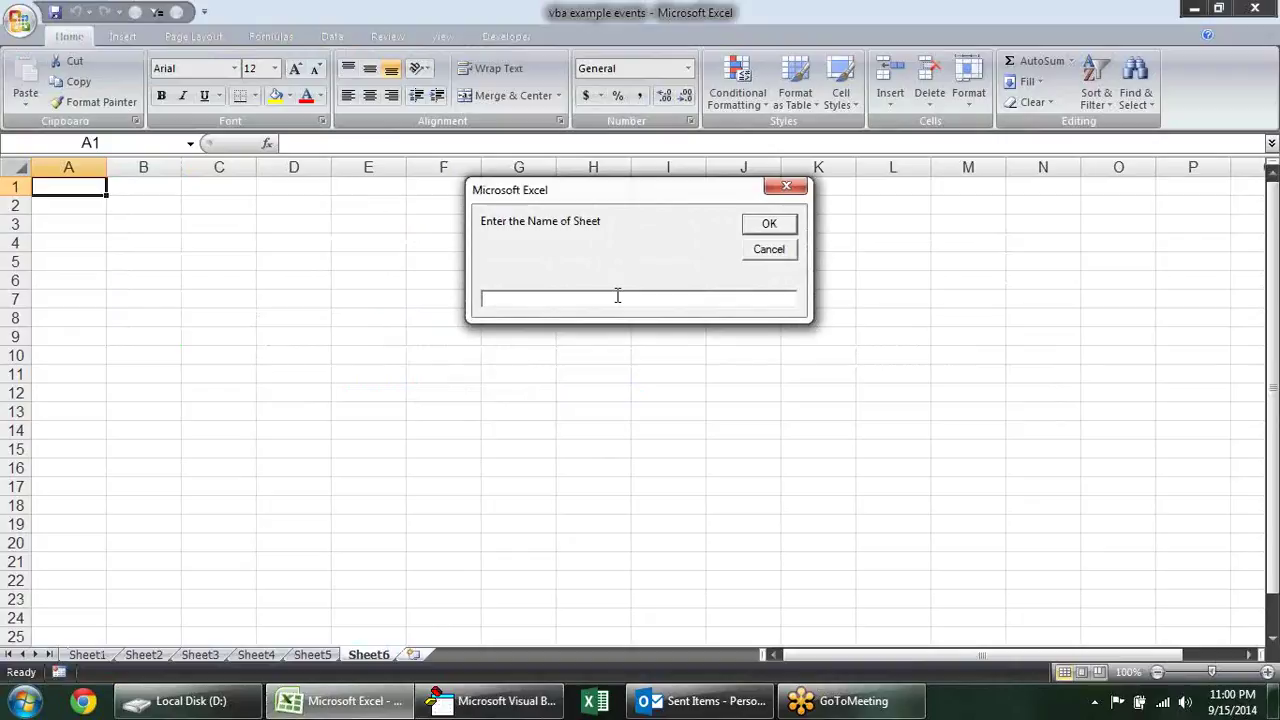
pyautogui.write('ravi')
pyautogui.click(769, 223)
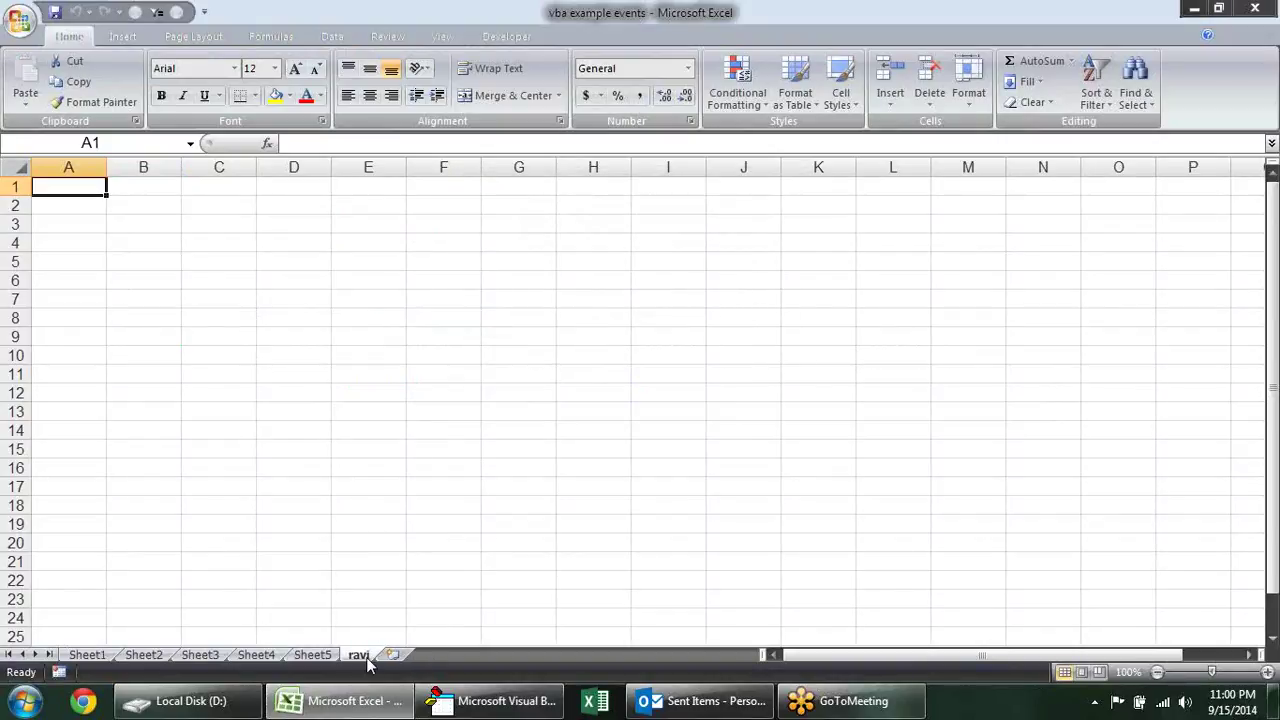
pyautogui.click(497, 701)
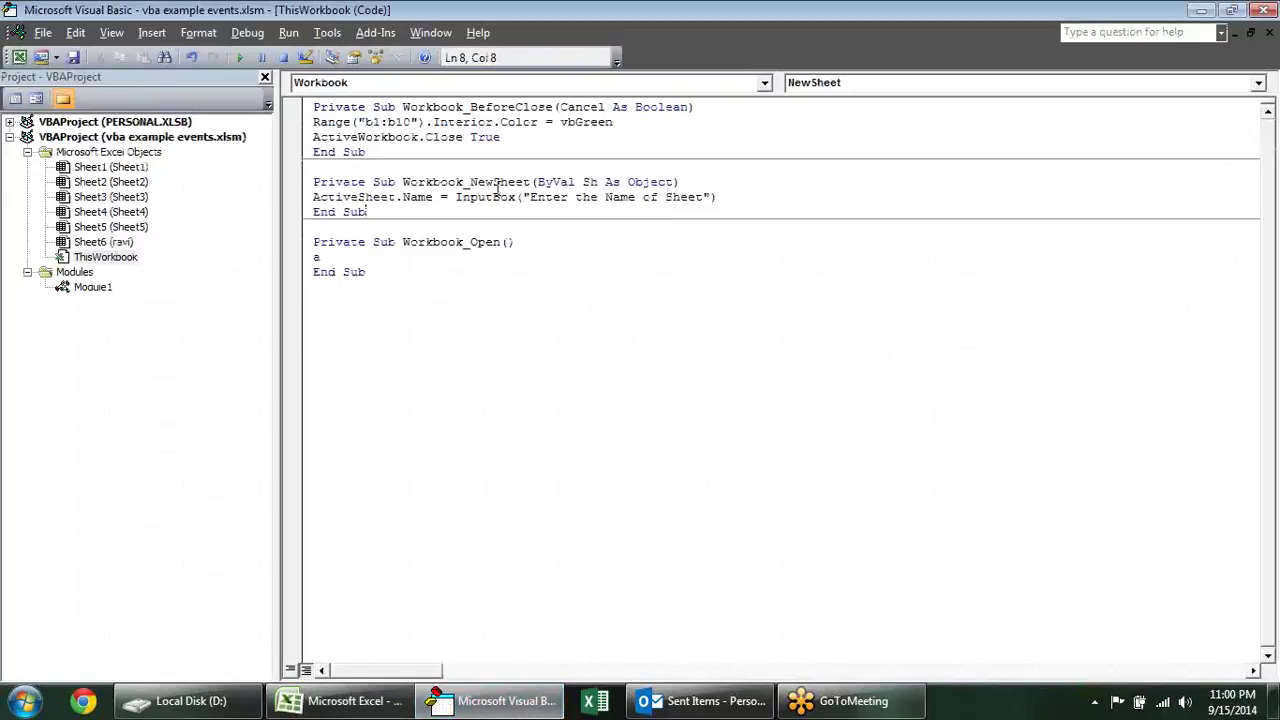
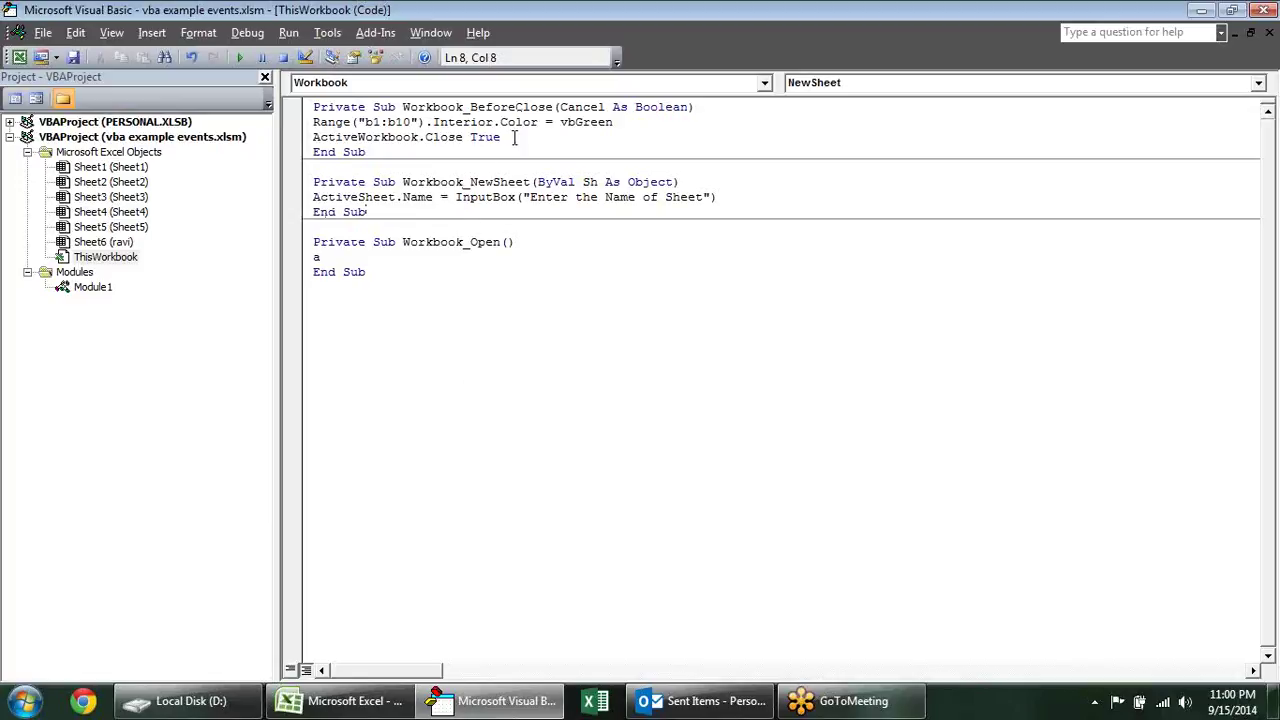
# In Sheet1's code, replace the MsgBox line with If ActiveSheet.Name = "Sheet1" Then
pyautogui.doubleClick(150, 168)
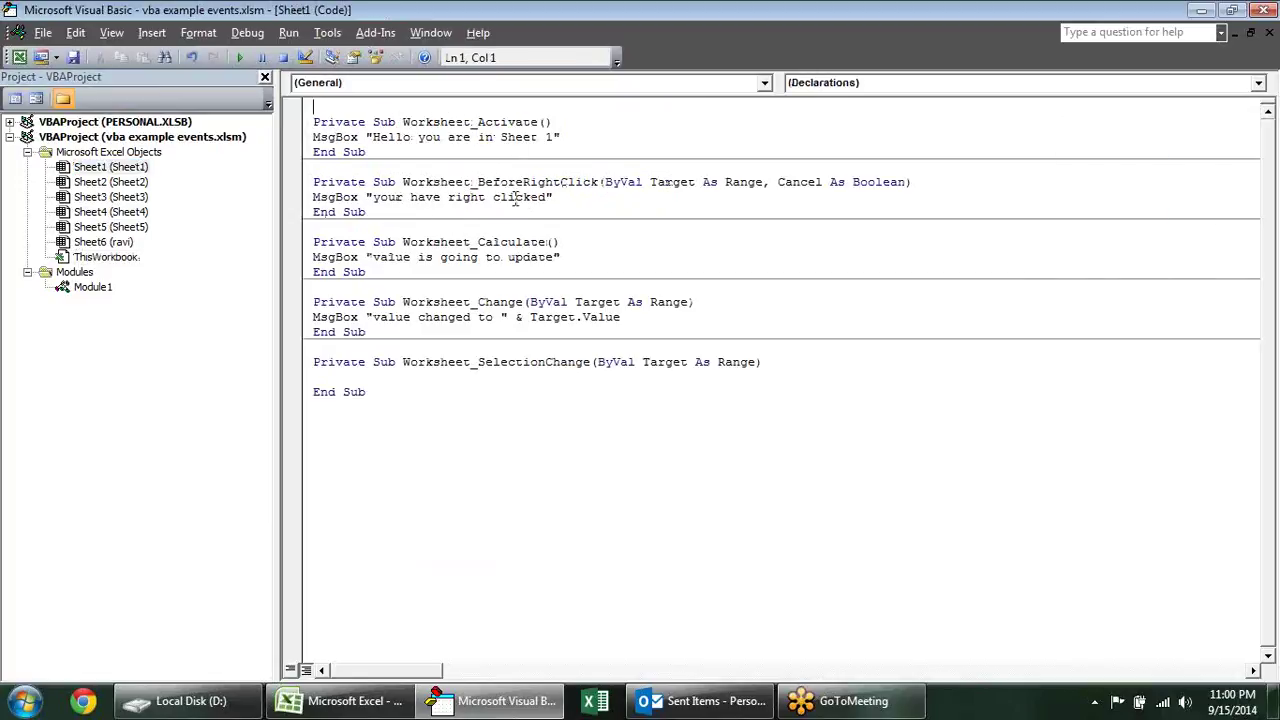
pyautogui.click(573, 122)
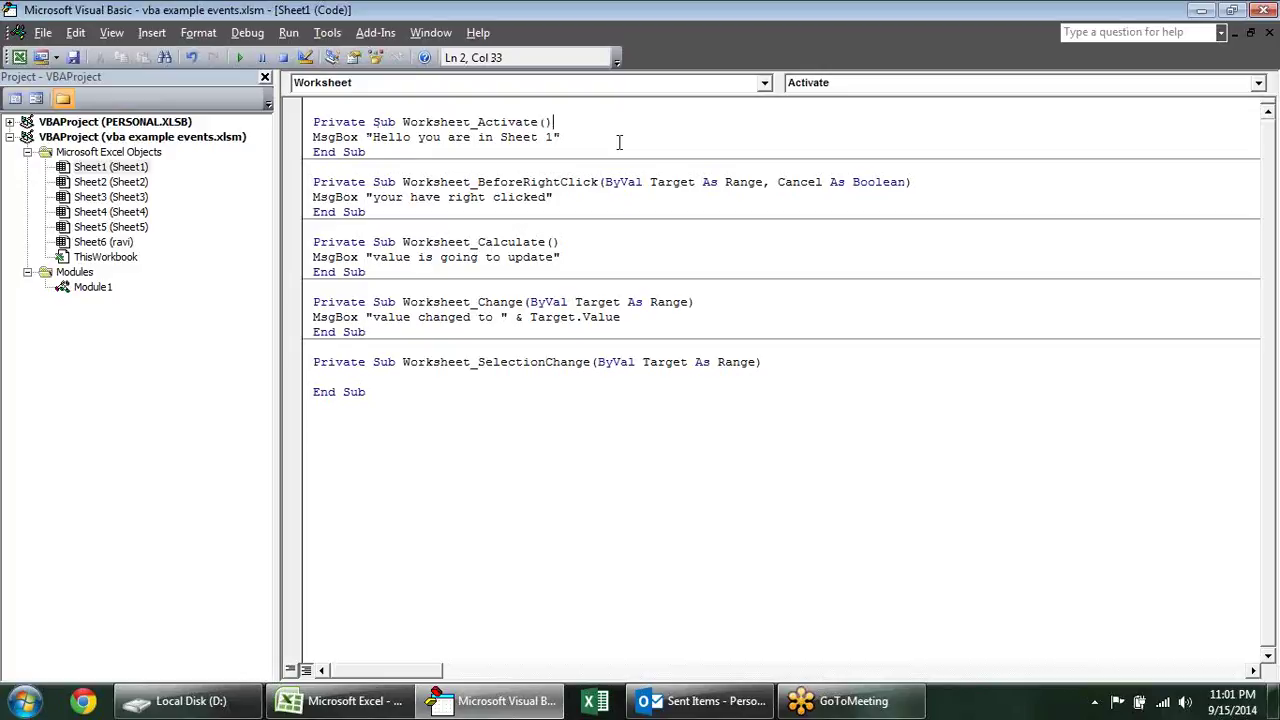
pyautogui.press('Return')
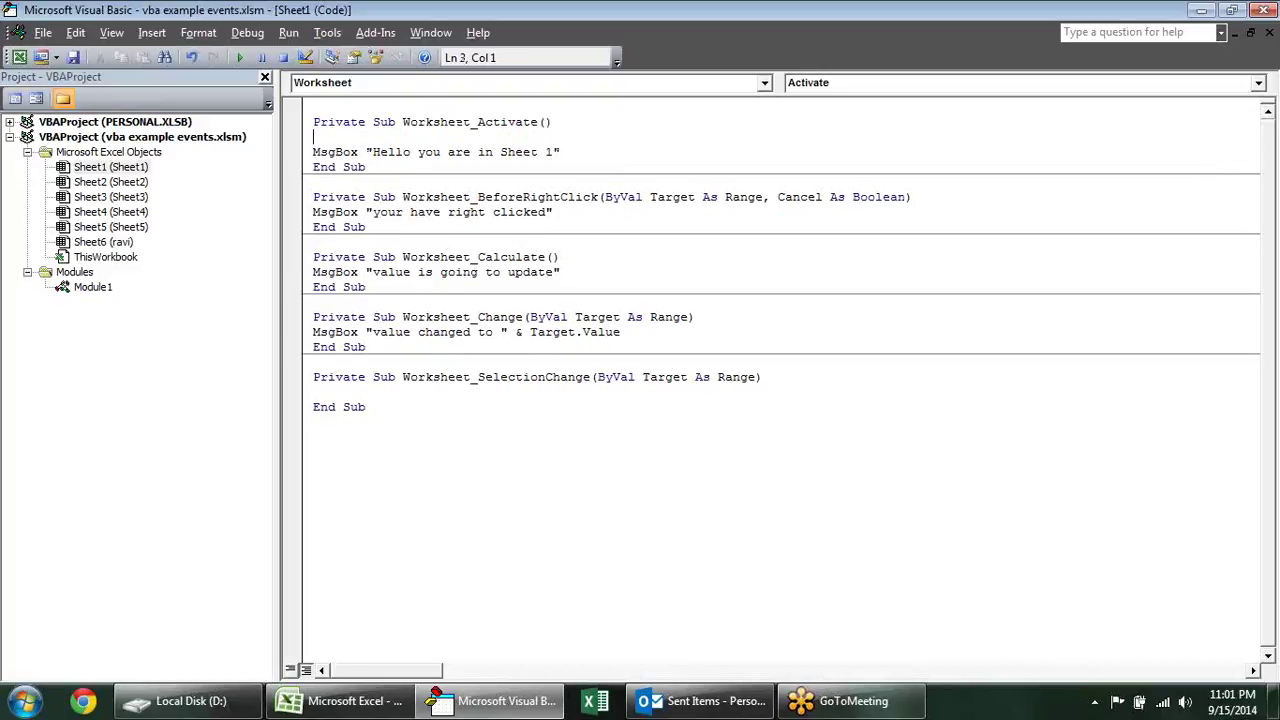
pyautogui.moveTo(566, 152); pyautogui.dragTo(313, 152)
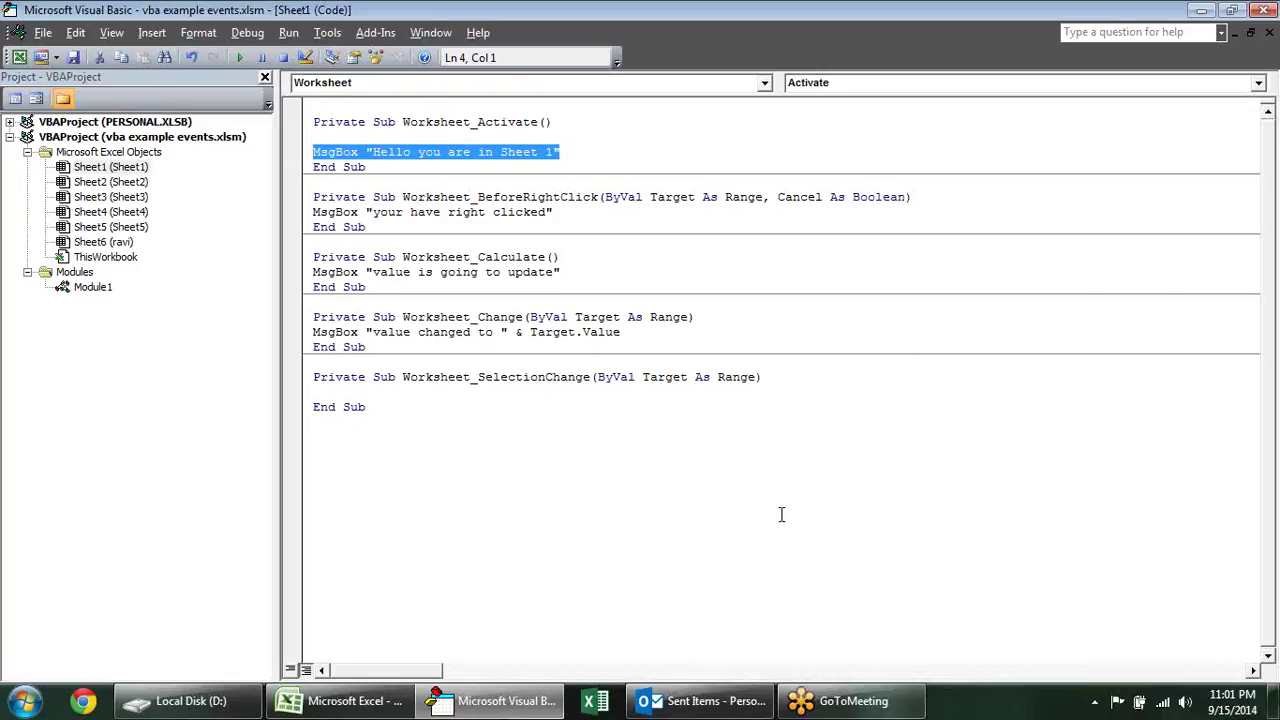
pyautogui.write('if sheet')
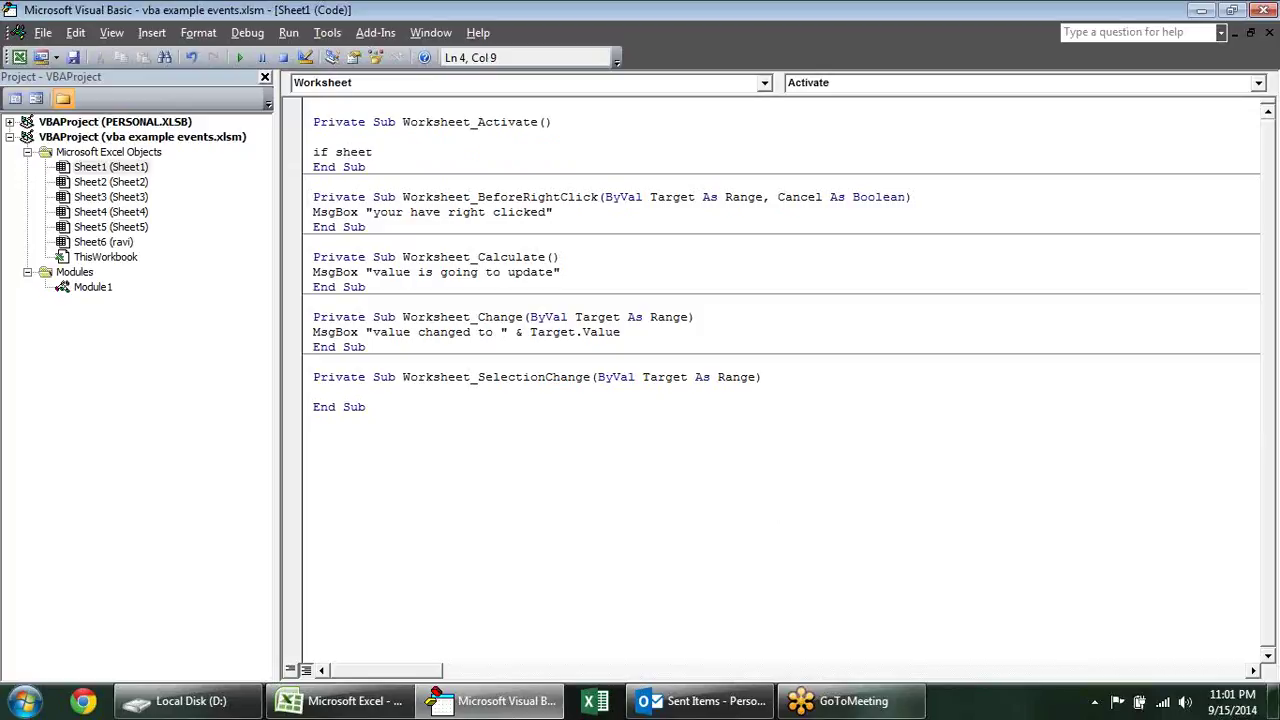
pyautogui.write('1')
pyautogui.press('BackSpace')
pyautogui.press('BackSpace')
pyautogui.press('BackSpace')
pyautogui.press('BackSpace')
pyautogui.press('BackSpace')
pyautogui.press('BackSpace')
pyautogui.write('activesheet.name="Sheet1")')
pyautogui.press('BackSpace')
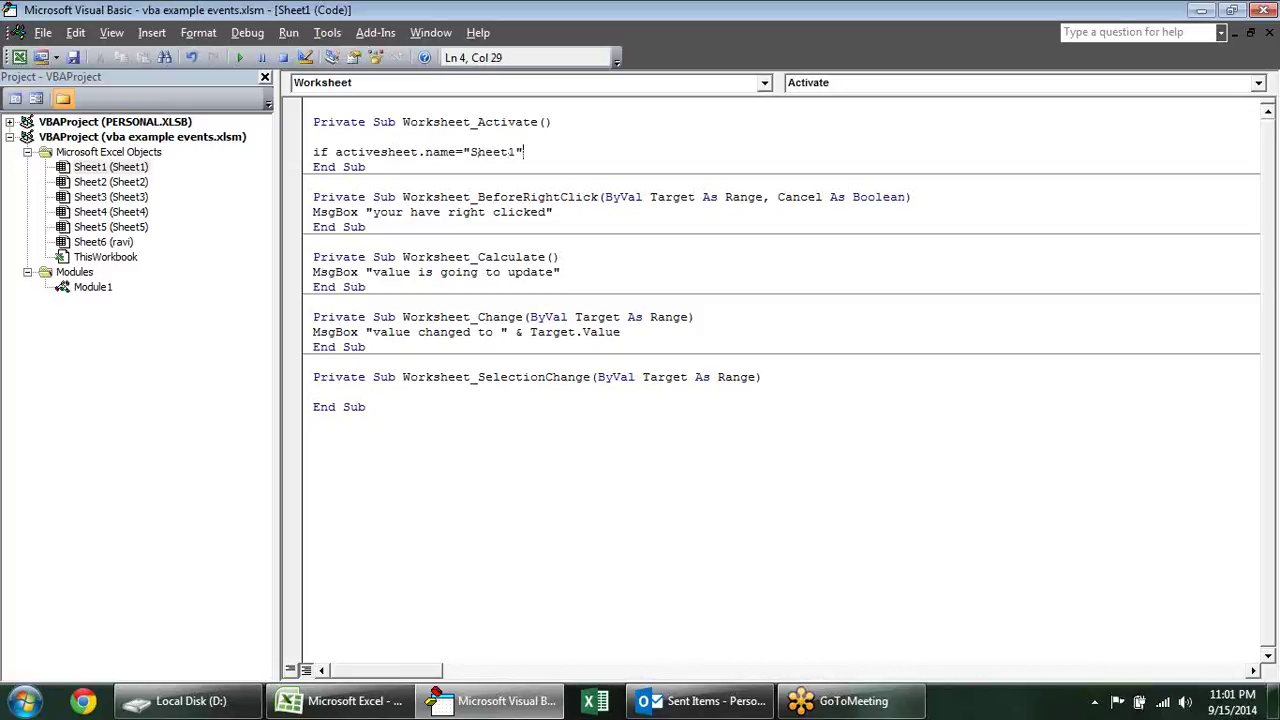
pyautogui.write('then')
# Close the block with End If and put an indented InputBox("Enter the password") inside it
pyautogui.press('Return')
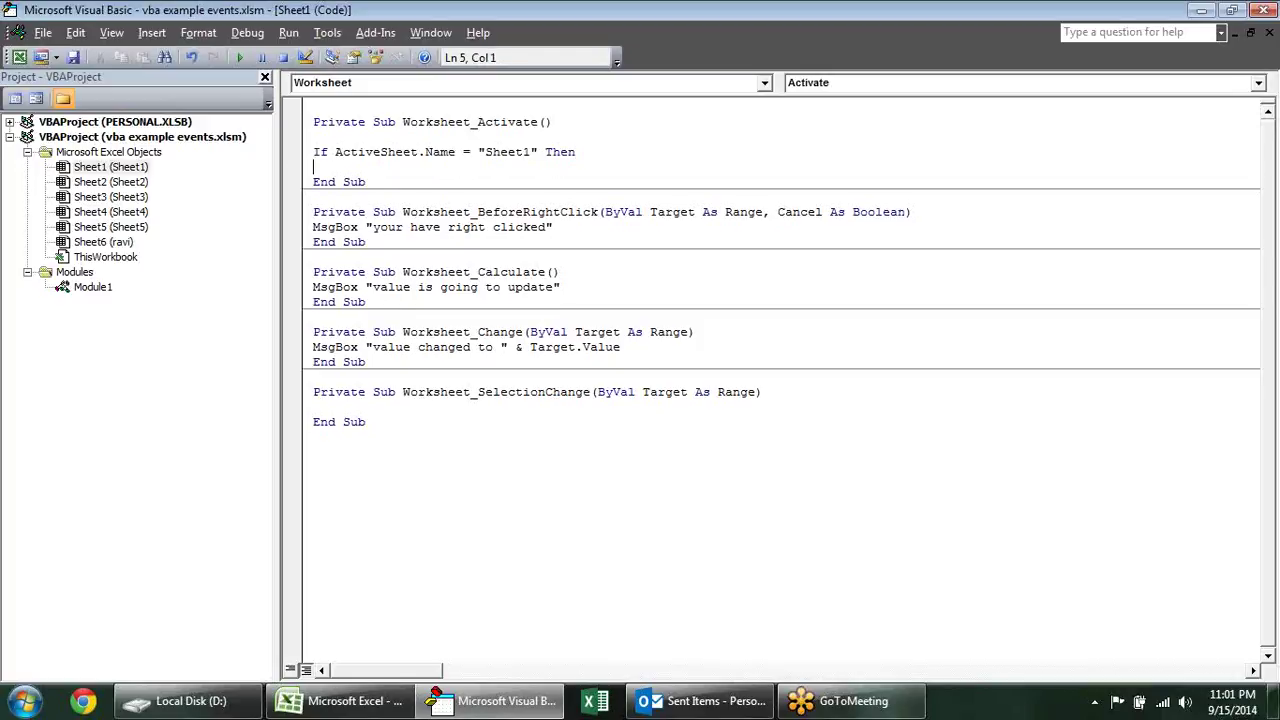
pyautogui.press('Return')
pyautogui.press('Return')
pyautogui.write('e')
pyautogui.press('BackSpace')
pyautogui.write('end if')
pyautogui.press('Up')
pyautogui.click(313, 166)
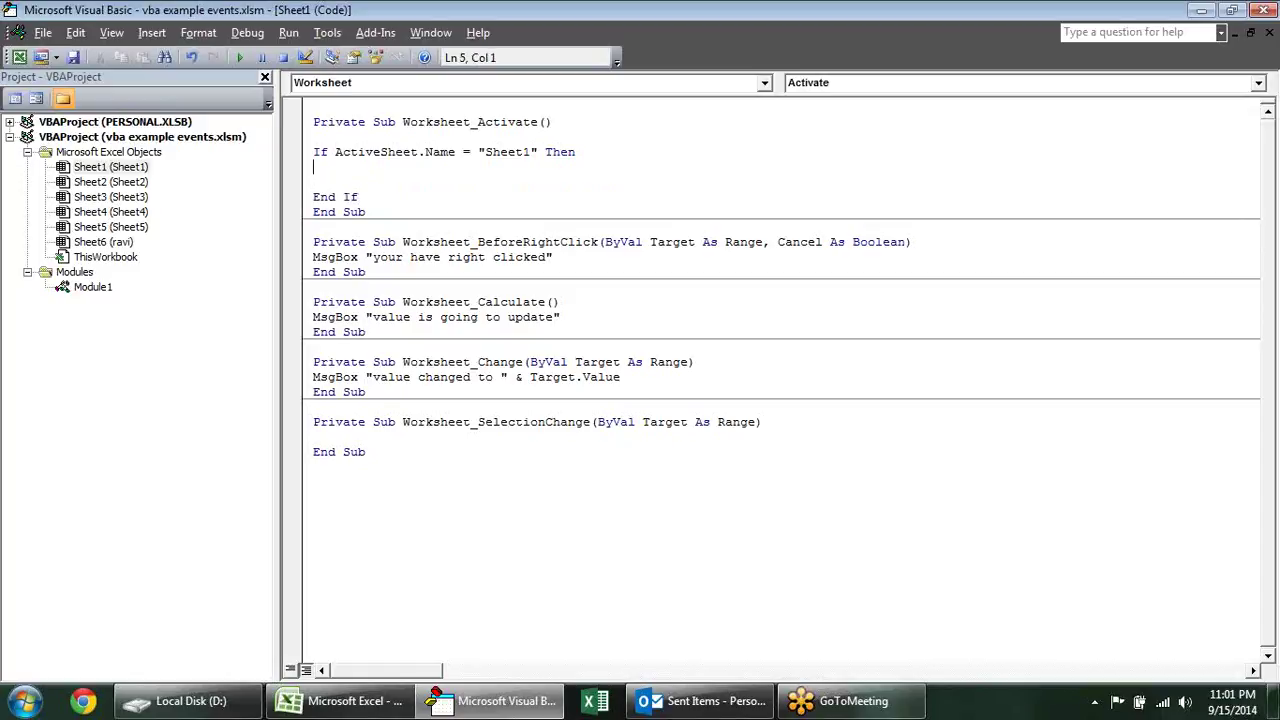
pyautogui.press('Tab')
pyautogui.write('inputbox')
pyautogui.write('("Enter the password")')
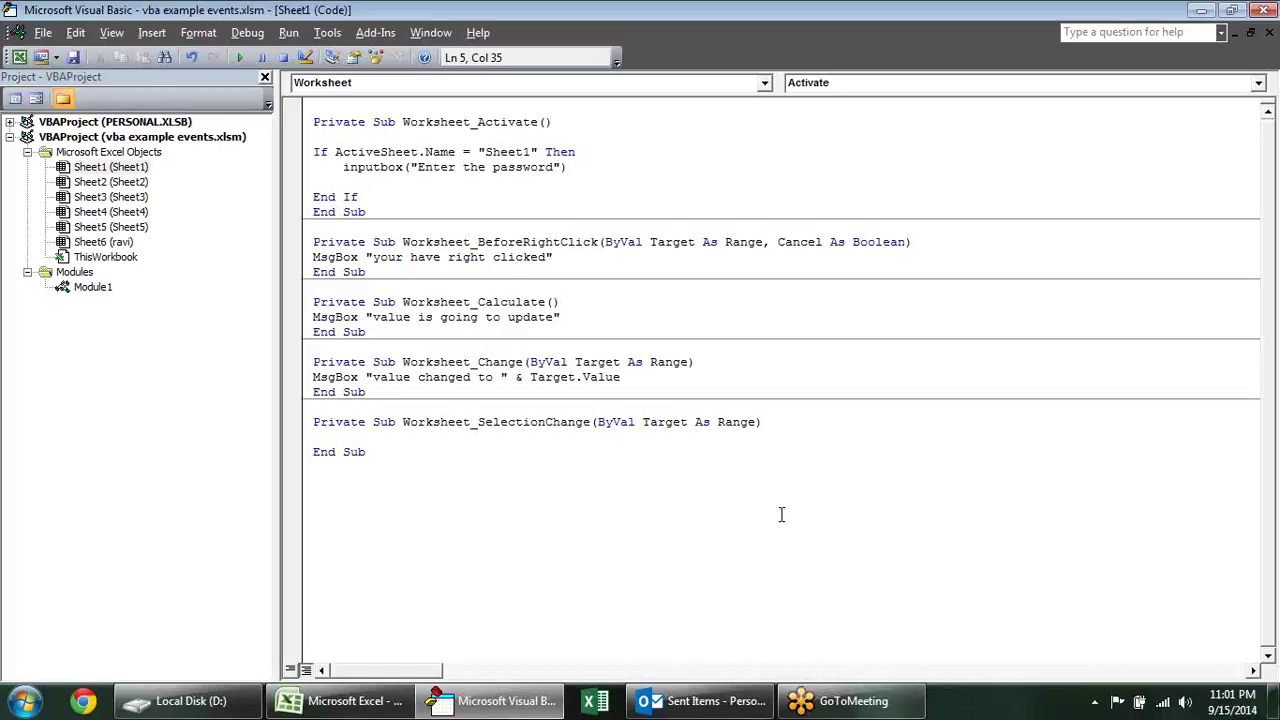
pyautogui.press('Up')
pyautogui.press('Up')
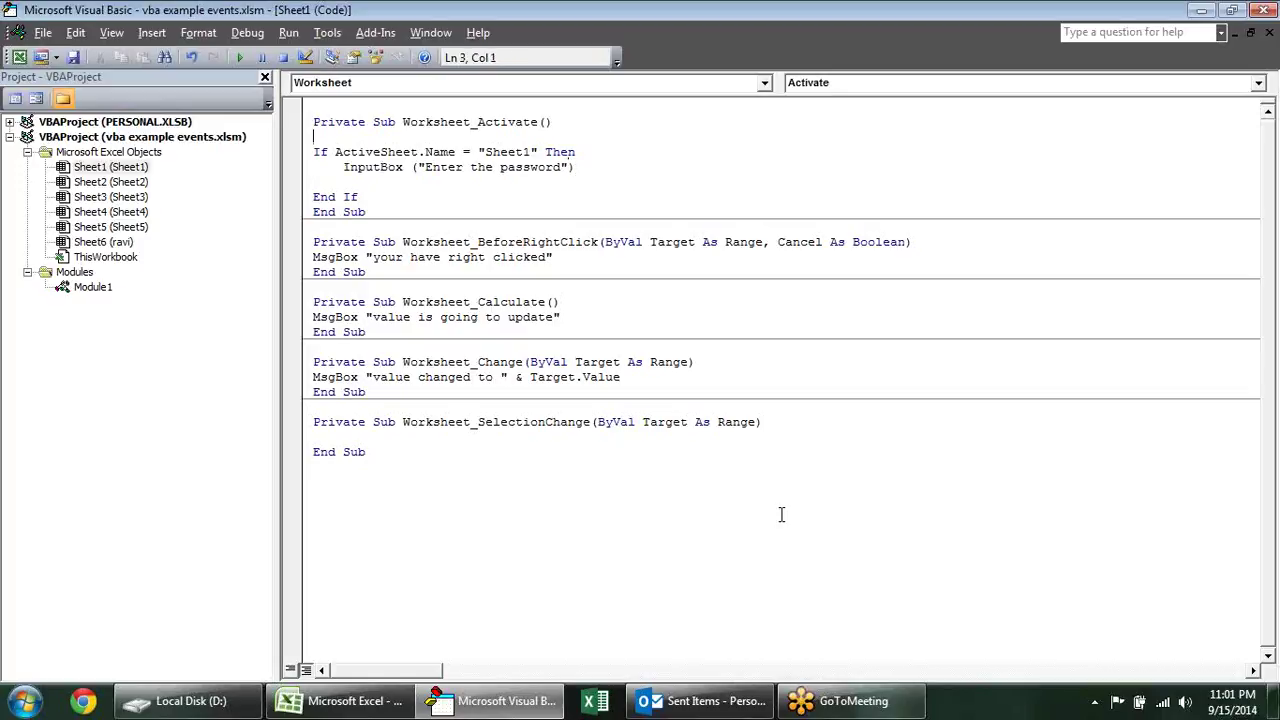
# Declare Dim s As String and assign the InputBox result to s
pyautogui.write('dim s as Str')
pyautogui.press('Tab')
pyautogui.press('Down')
pyautogui.hotkey('ctrl', 'Left')
pyautogui.hotkey('ctrl', 'Left')
pyautogui.write('s=')
pyautogui.press('Down')
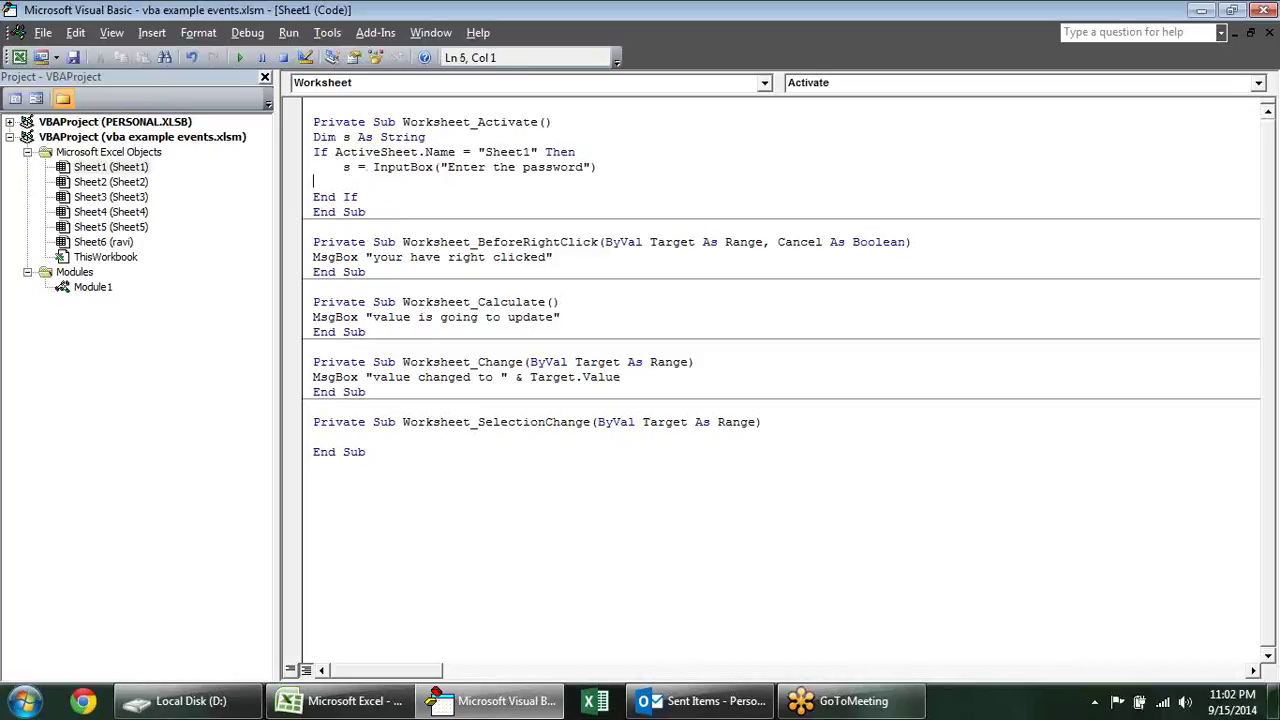
# Add a nested If that tests whether s <> the expected password string
pyautogui.press('Return')
pyautogui.press('Return')
pyautogui.press('Up')
pyautogui.press('Up')
pyautogui.press('Tab')
pyautogui.write('if')
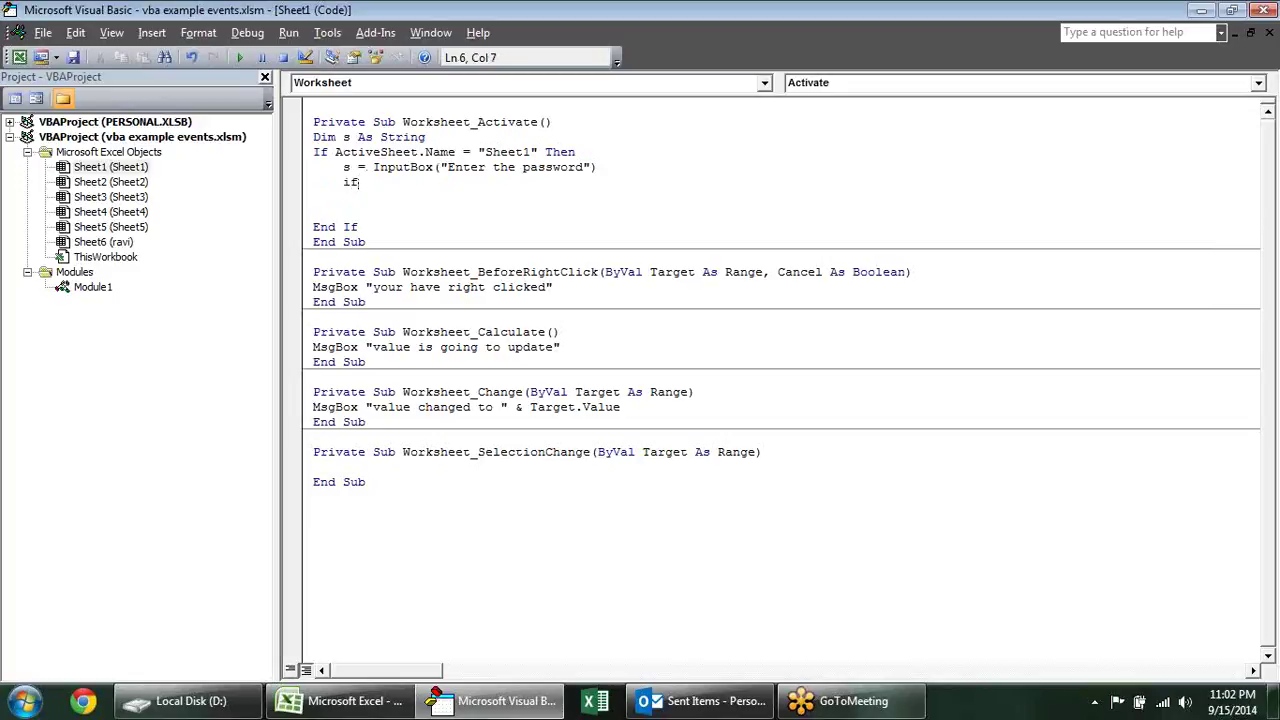
pyautogui.write('  s ')
pyautogui.write('="password" then')
pyautogui.press('Return')
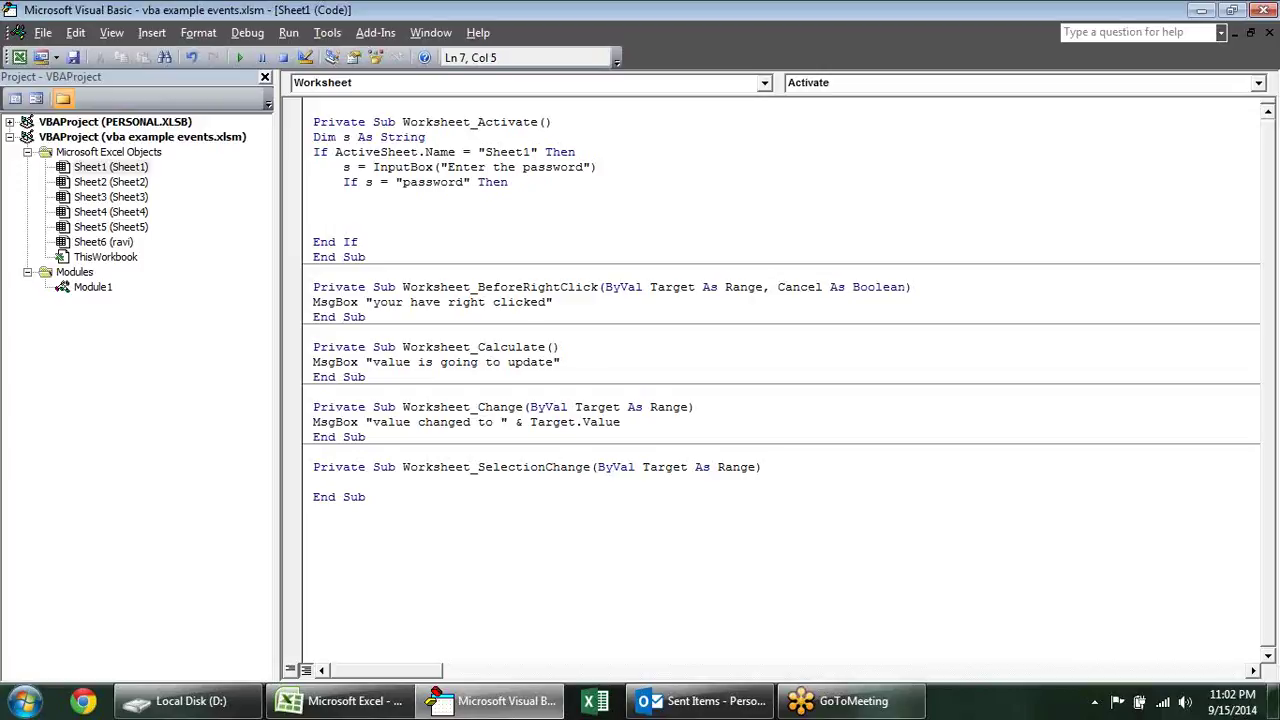
pyautogui.press('Up')
pyautogui.press('Right')
pyautogui.press('Right')
pyautogui.press('Right')
pyautogui.press('Right')
pyautogui.press('Right')
pyautogui.press('Right')
pyautogui.press('BackSpace')
pyautogui.write('<>')
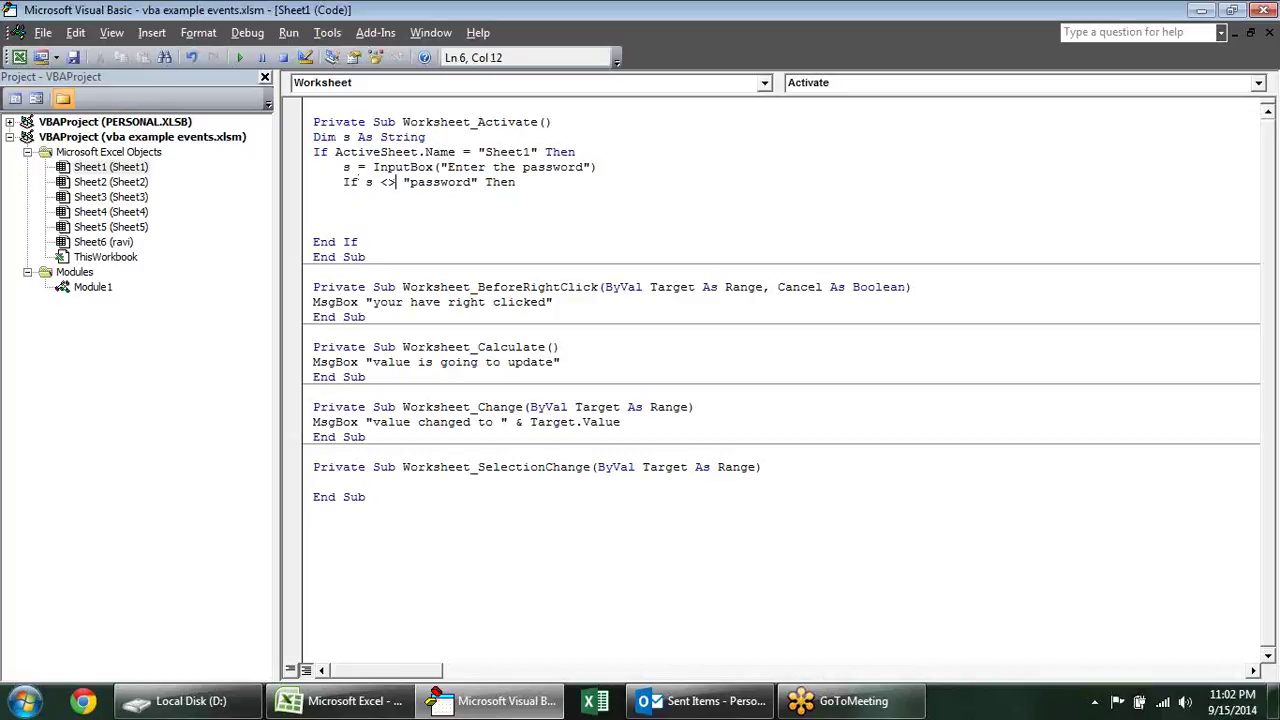
pyautogui.press('Down')
# Put Sheet2.Activate inside the nested If, close it with End If, and return to Excel
pyautogui.press('Return')
pyautogui.write('end if')
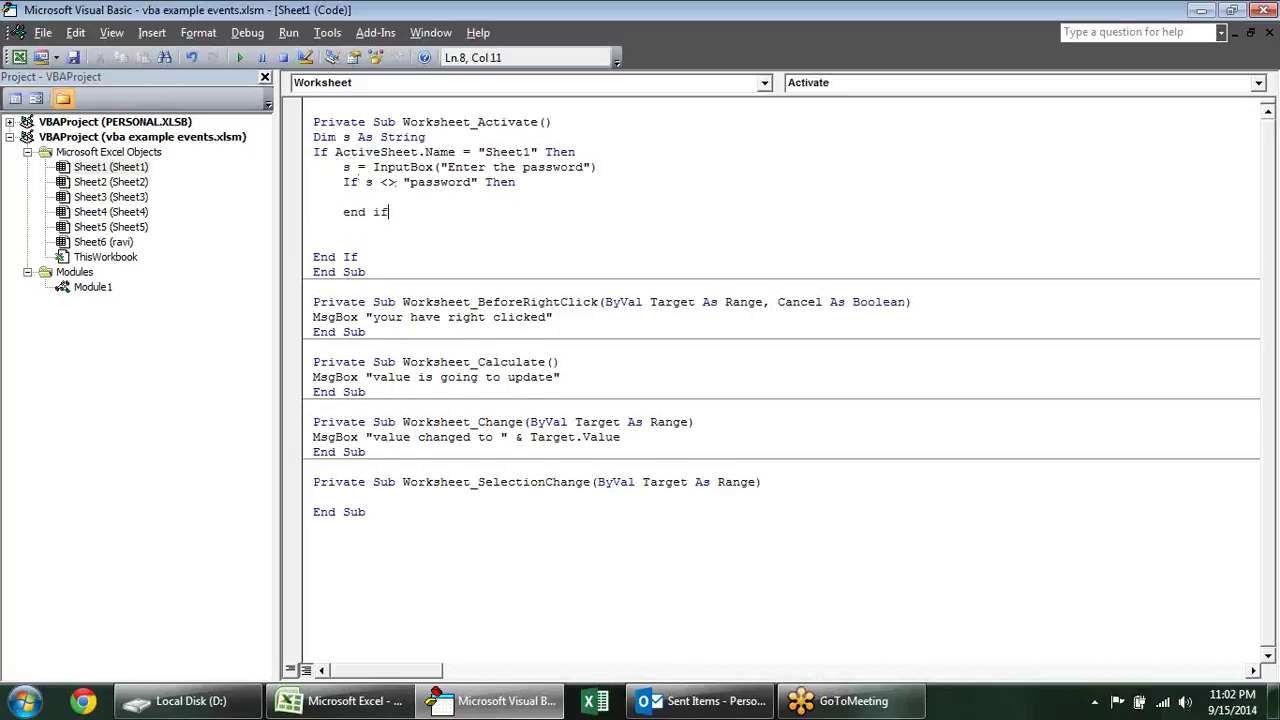
pyautogui.press('Up')
pyautogui.write('shet')
pyautogui.press('BackSpace')
pyautogui.write('d')
pyautogui.press('BackSpace')
pyautogui.write('et2')
pyautogui.write('.ac')
pyautogui.press('Tab')
pyautogui.press('Down')
pyautogui.hotkey('alt', 'F11')
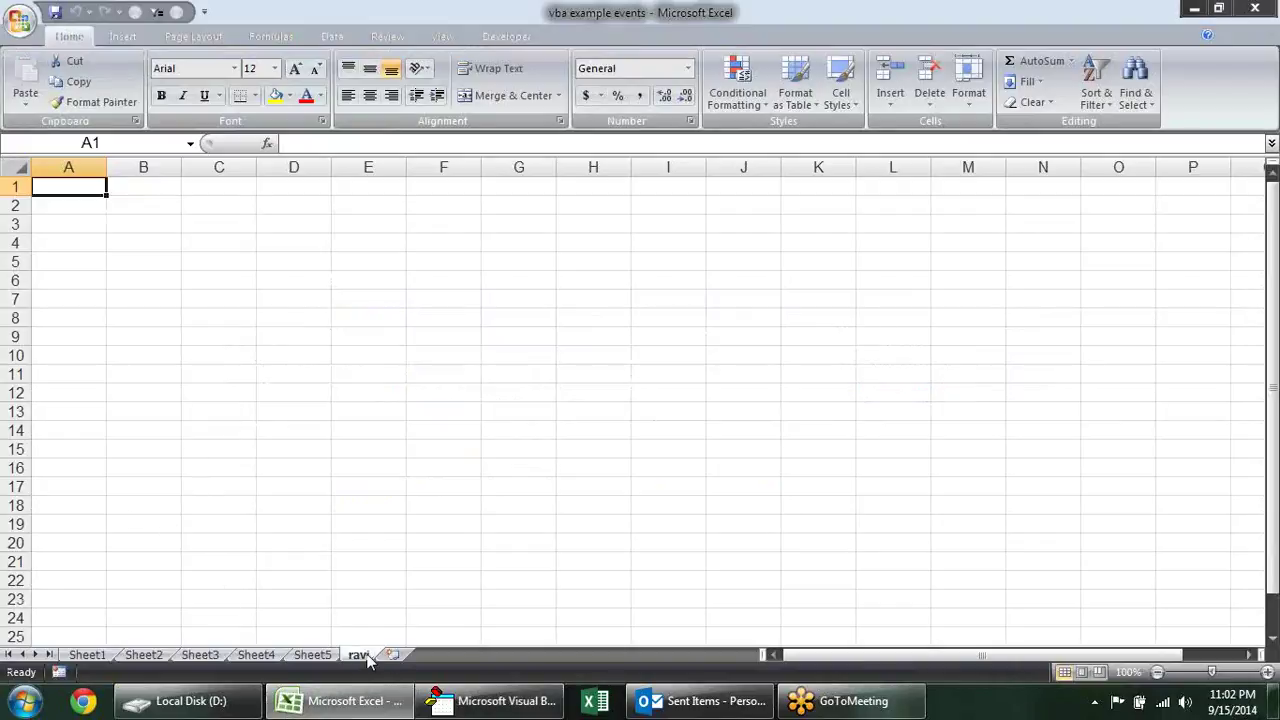
# Activate Sheet1 and submit a wrong password at the prompt
pyautogui.click(99, 658)
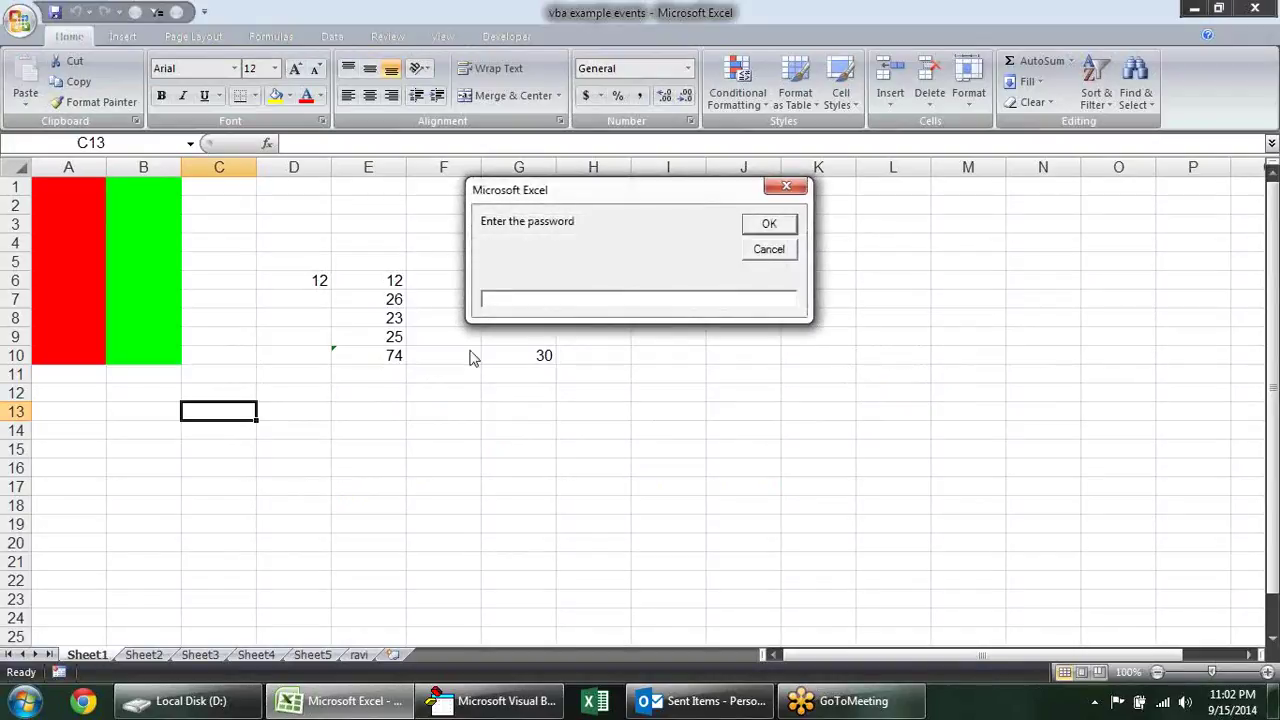
pyautogui.write('passww')
pyautogui.press('BackSpace')
pyautogui.press('BackSpace')
pyautogui.press('BackSpace')
pyautogui.press('Return')
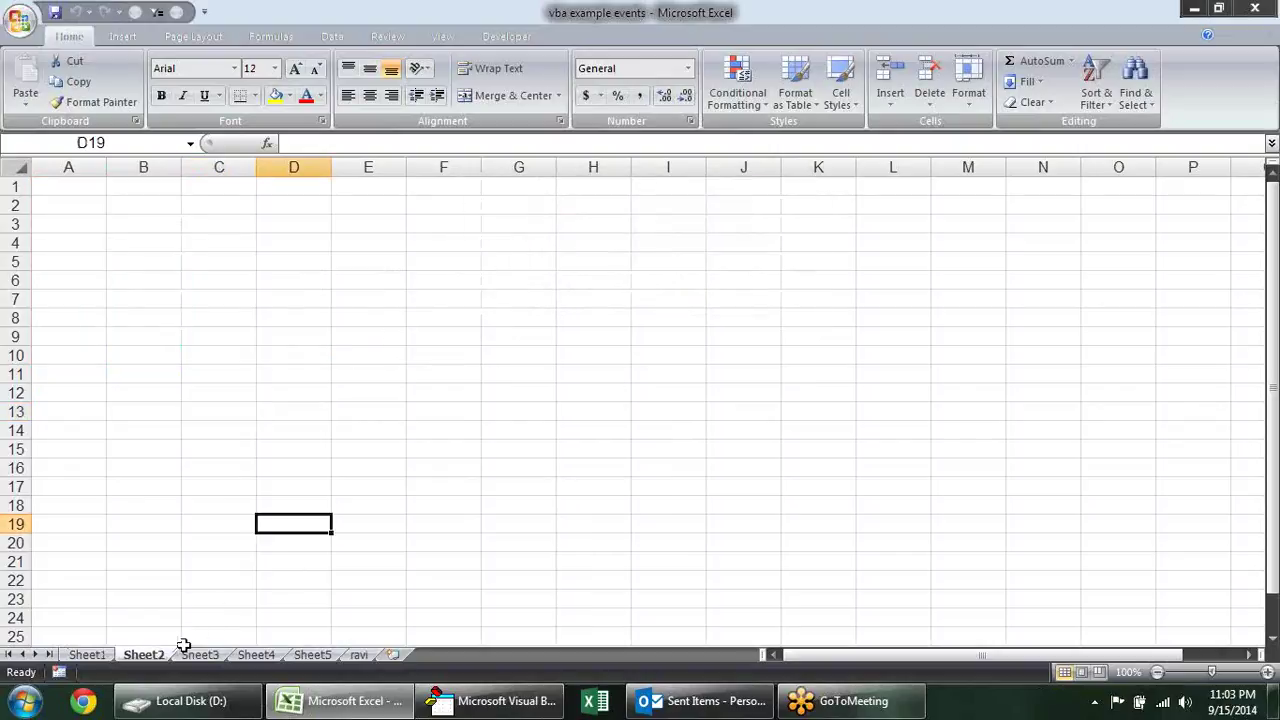
# Activate Sheet1 again, enter the correct password, and go back to the VBA editor
pyautogui.click(89, 656)
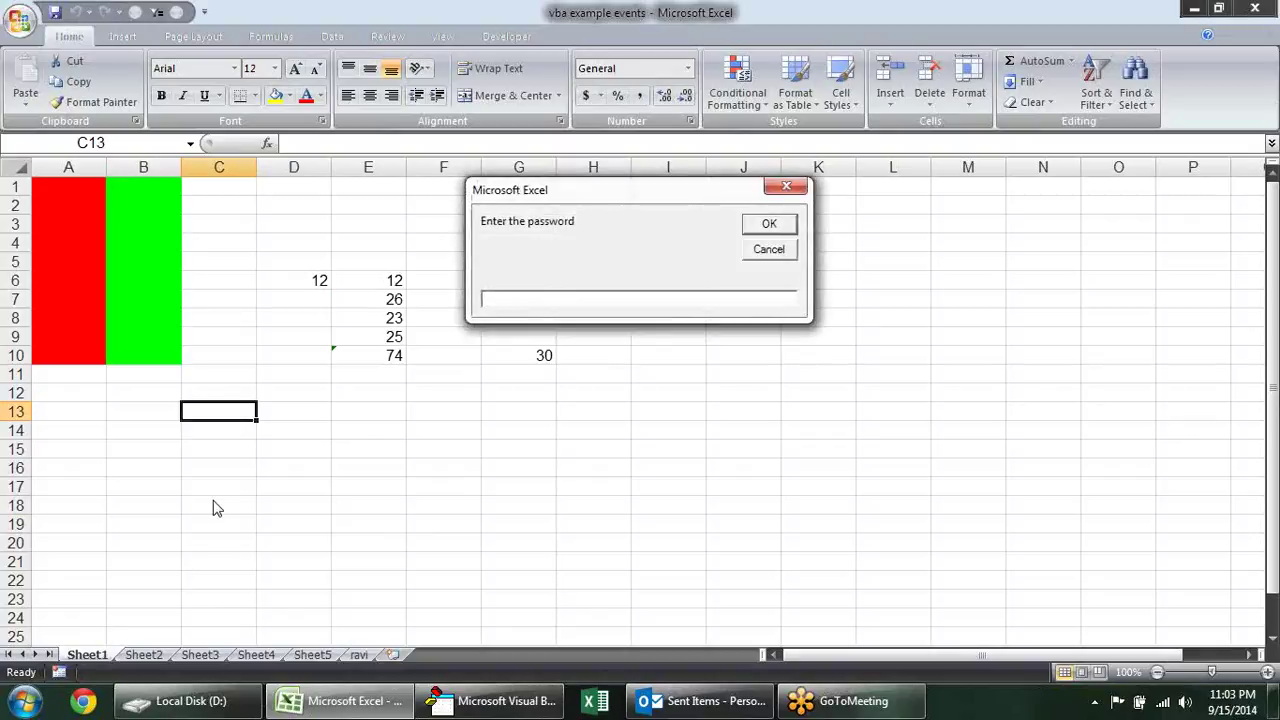
pyautogui.write('password')
pyautogui.press('Return')
pyautogui.click(308, 414)
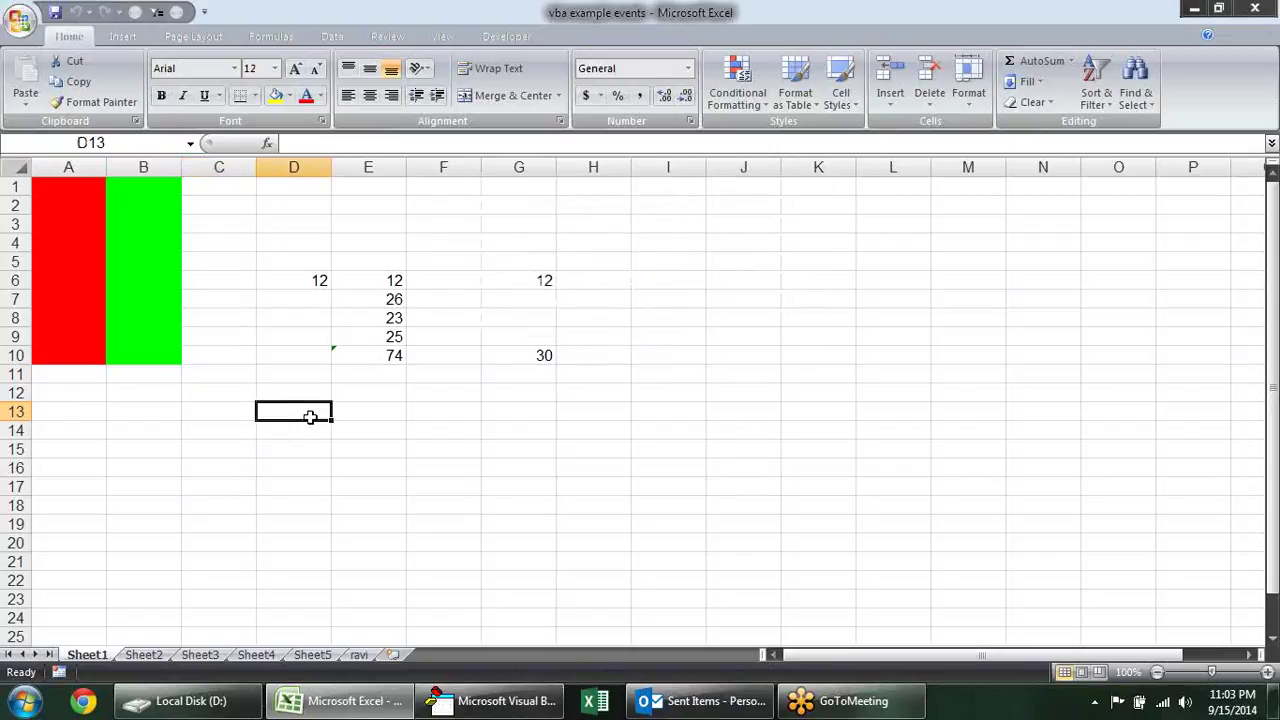
pyautogui.click(360, 331)
pyautogui.click(302, 421)
pyautogui.hotkey('alt', 'F11')
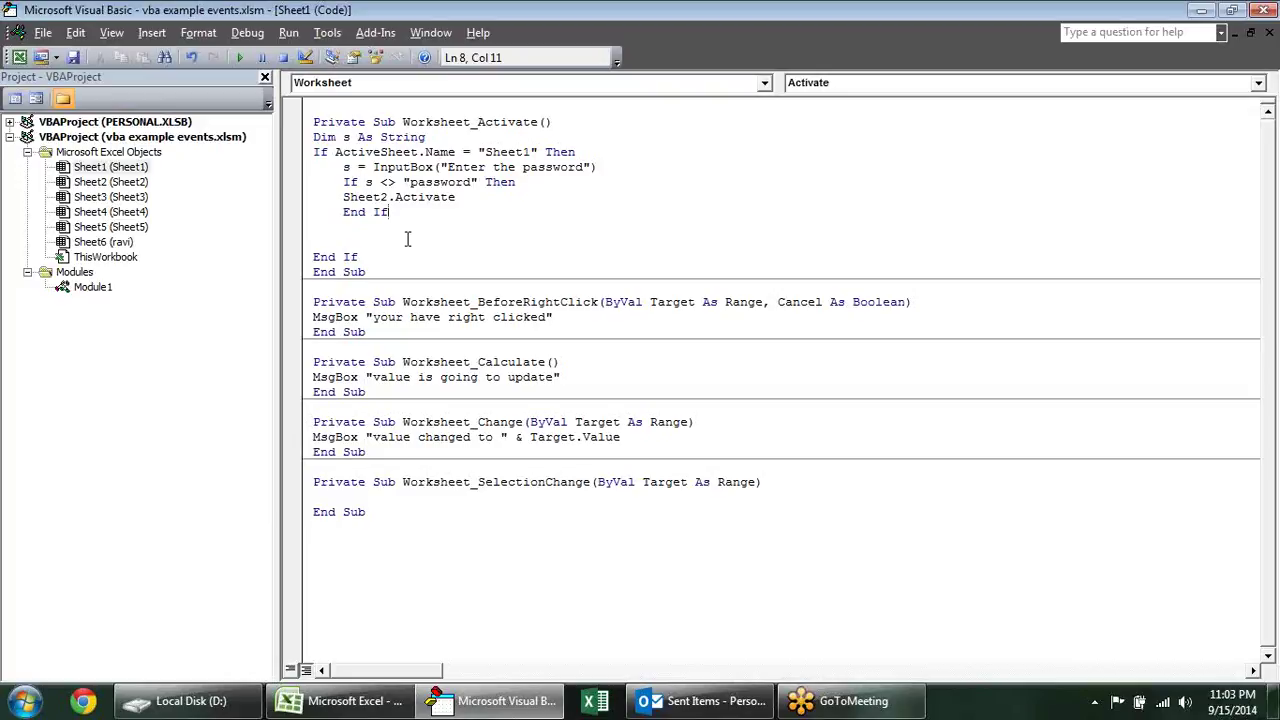
# Under the password check, add Sheet1.Visible = xlSheetVeryHidden
pyautogui.click(522, 182)
pyautogui.press('Return')
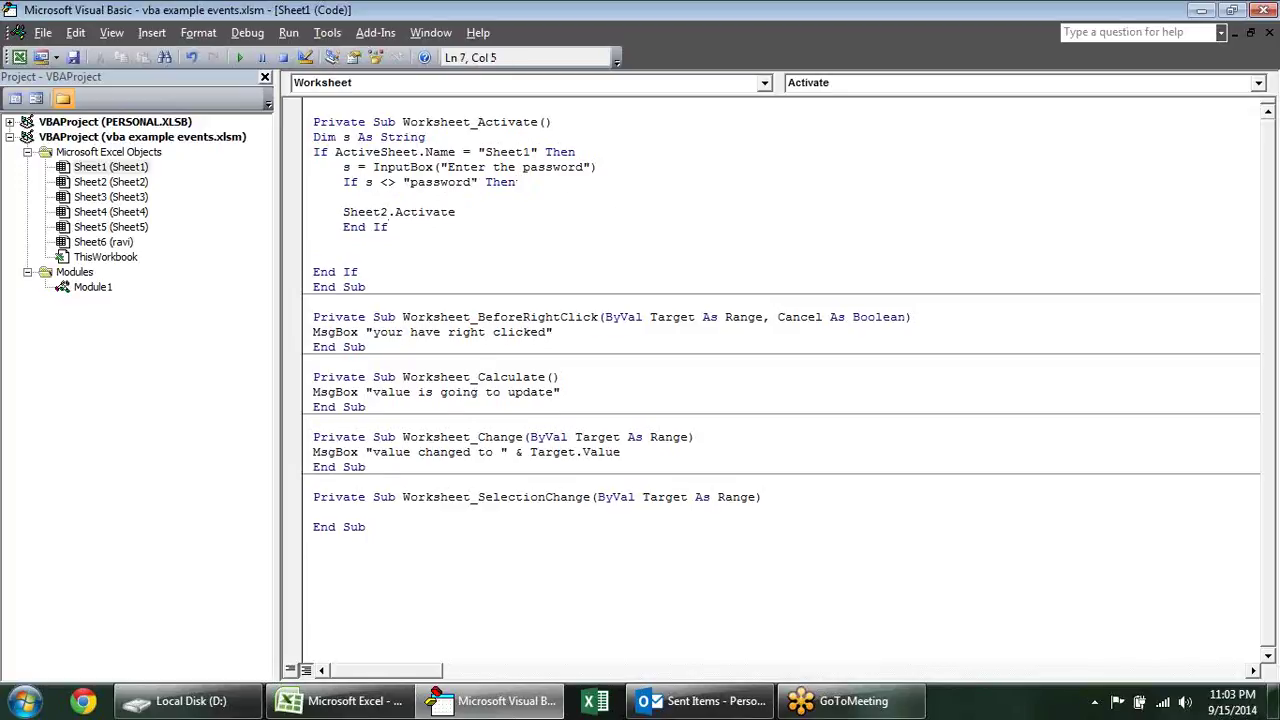
pyautogui.write('sheet')
pyautogui.write('1.')
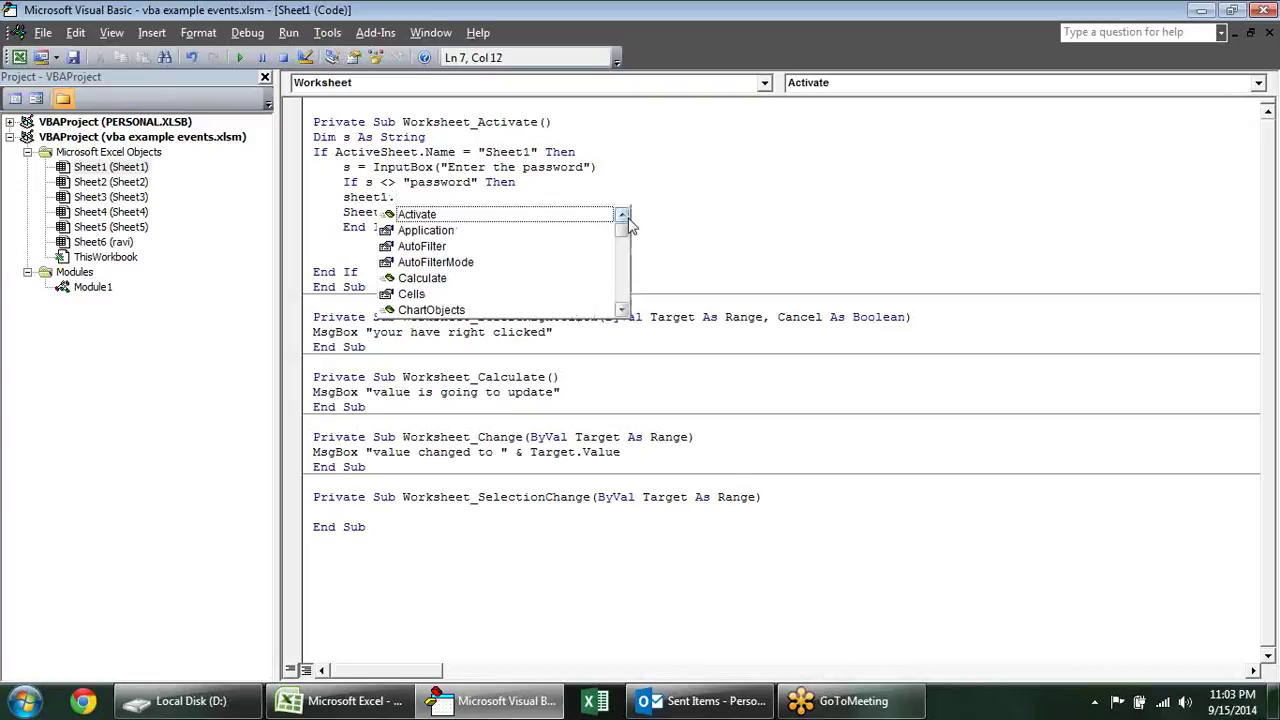
pyautogui.write('hid')
pyautogui.press('BackSpace')
pyautogui.press('BackSpace')
pyautogui.press('BackSpace')
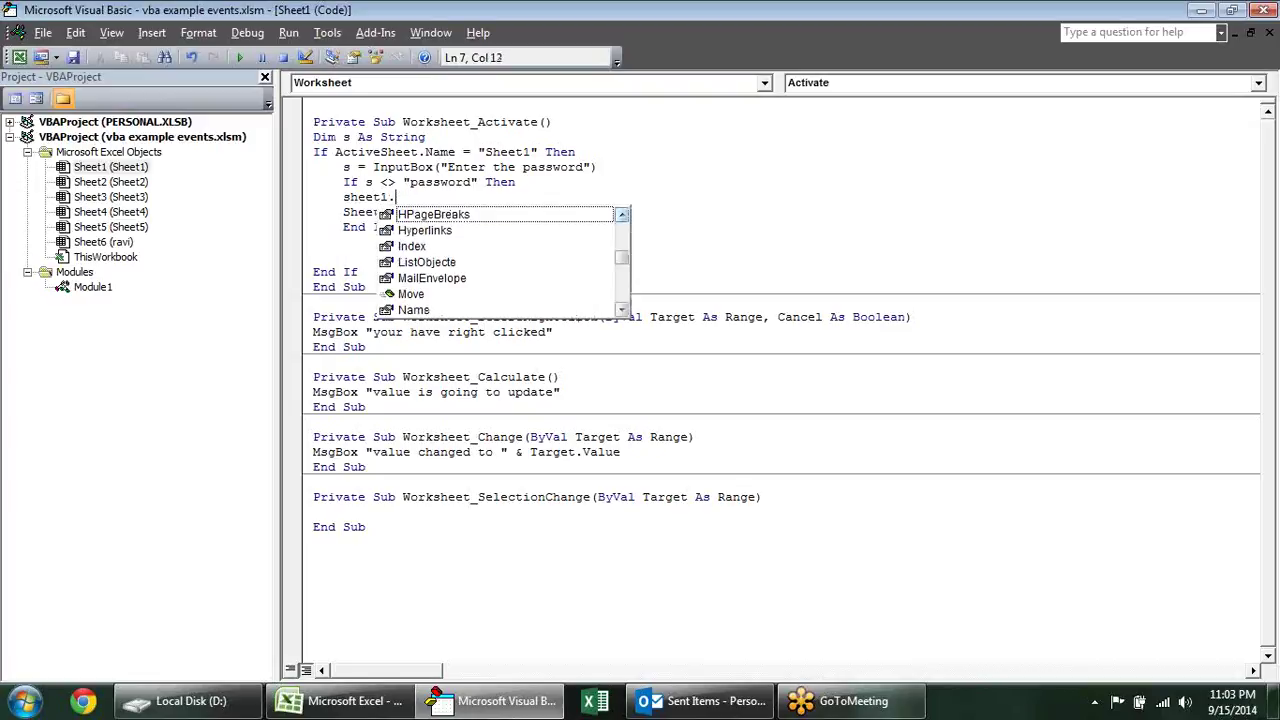
pyautogui.write('visibl')
pyautogui.press('Tab')
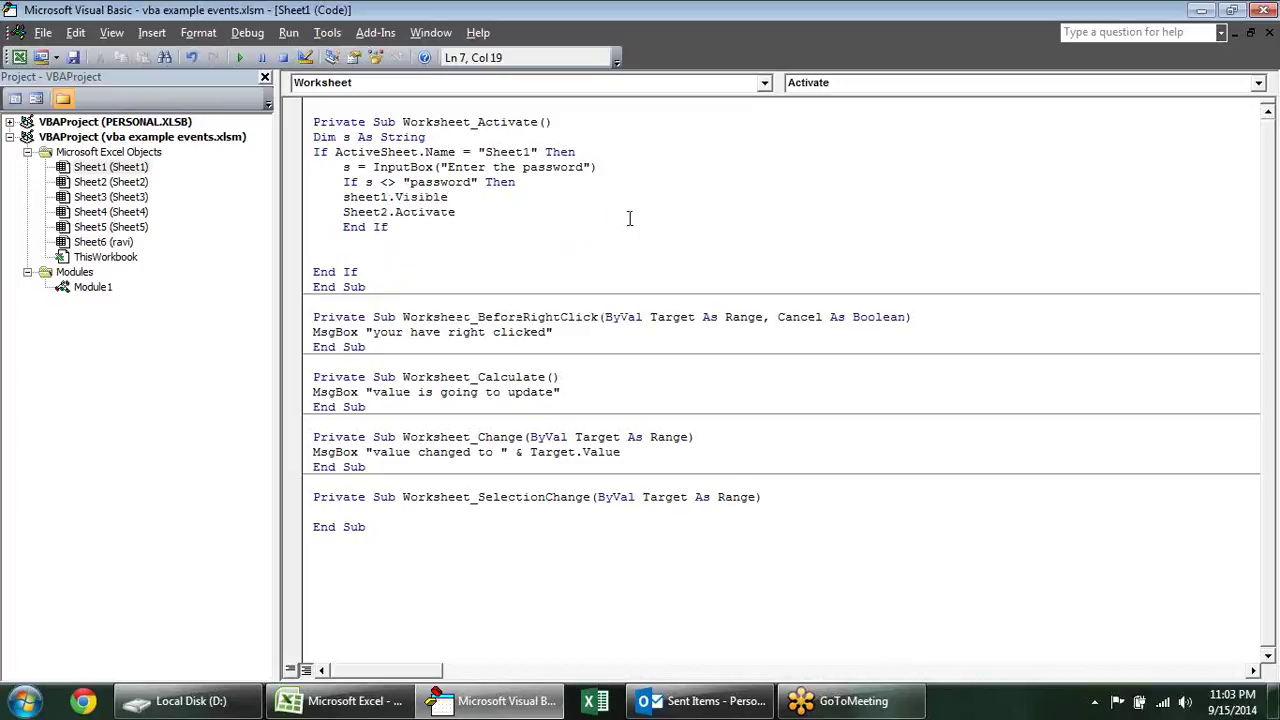
pyautogui.write('=')
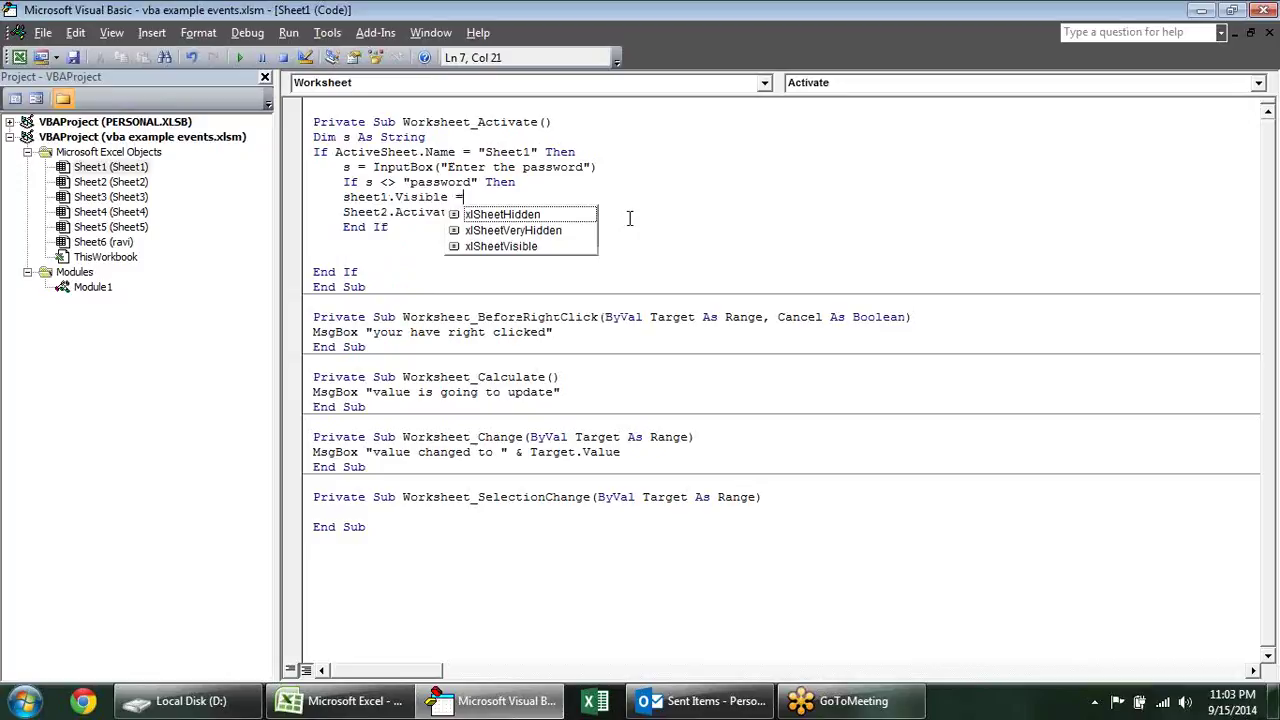
pyautogui.press('Down')
pyautogui.press('Down')
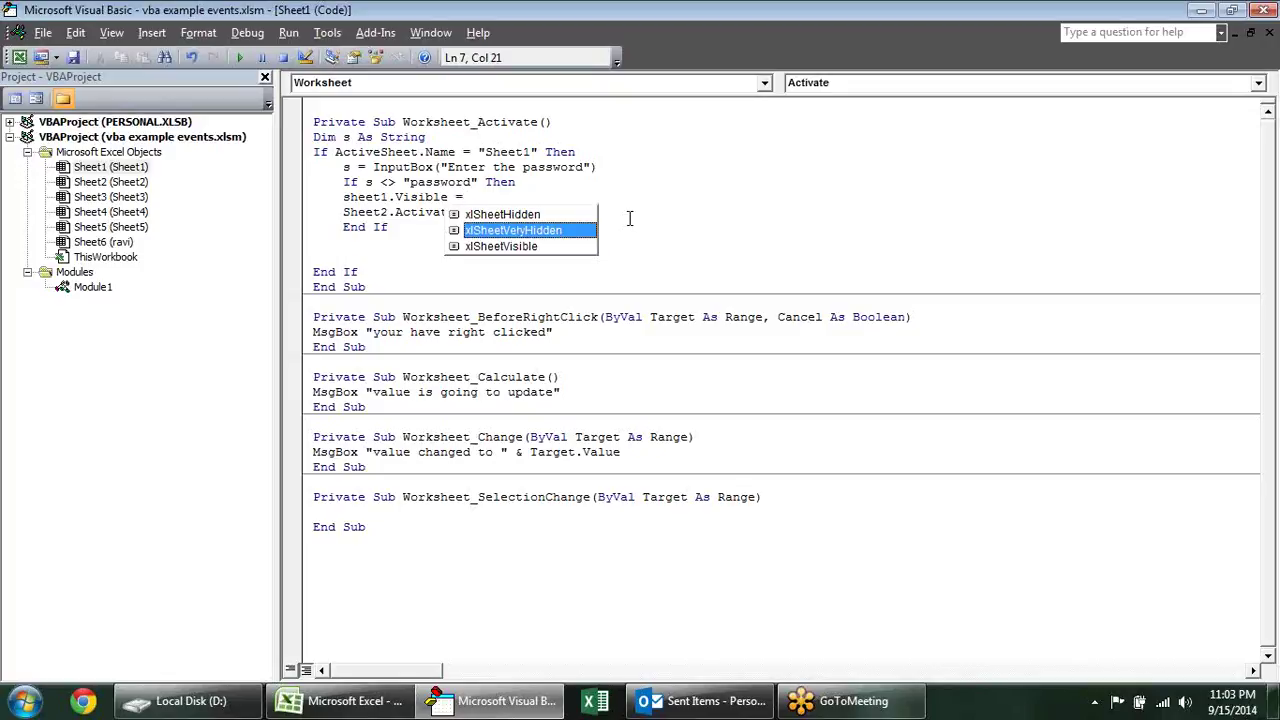
pyautogui.press('Tab')
pyautogui.press('Down')
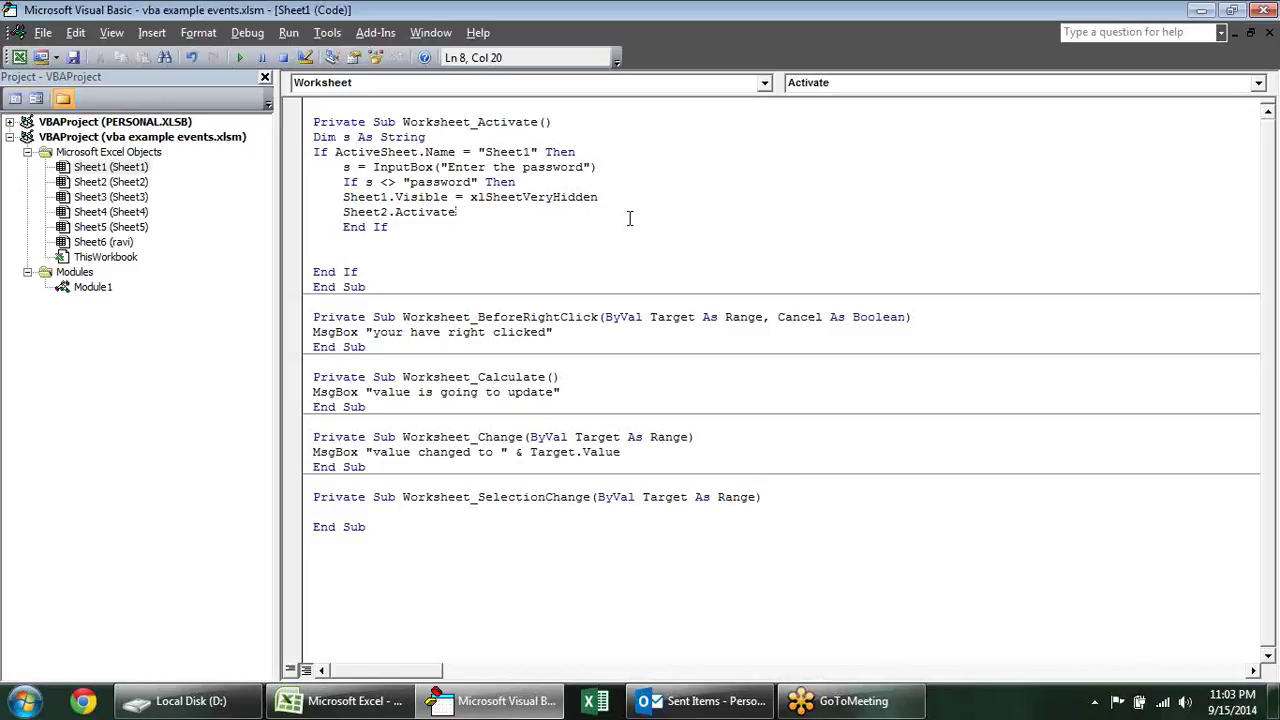
# Add an Else branch and remove the Sheet2.Activate statement
pyautogui.press('Return')
pyautogui.write('else')
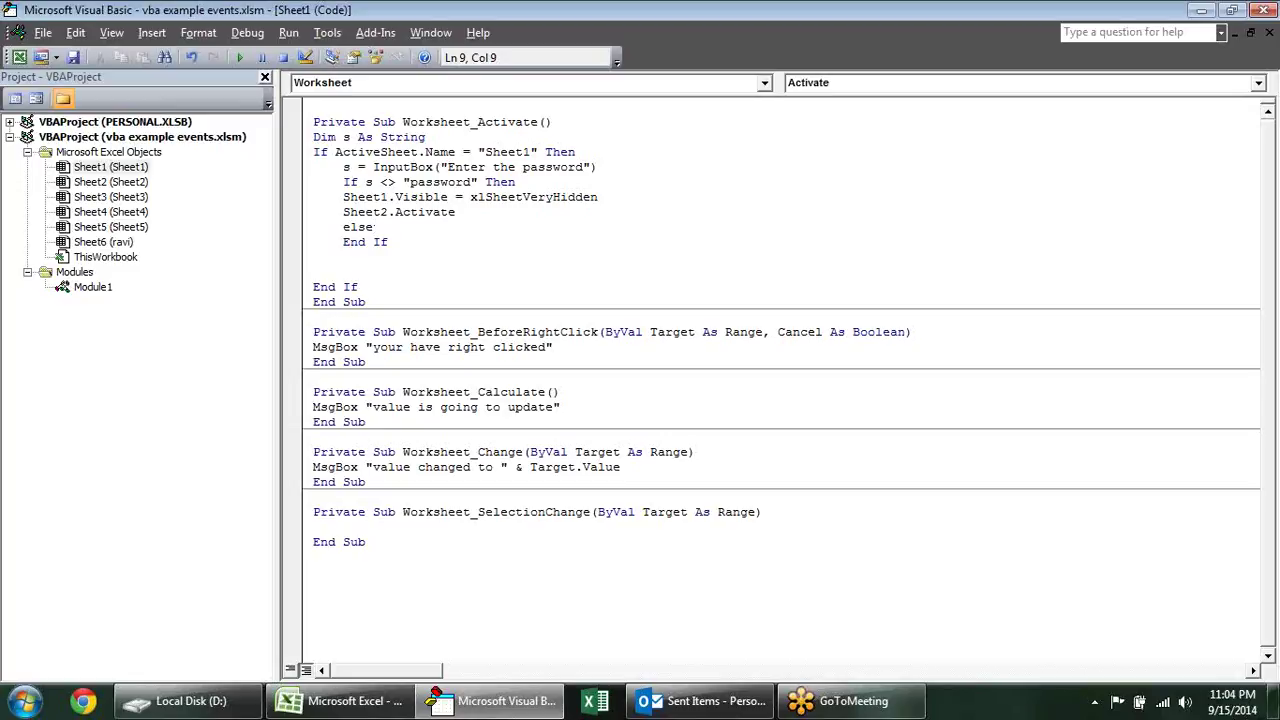
pyautogui.press('Return')
pyautogui.moveTo(457, 212); pyautogui.dragTo(325, 218)
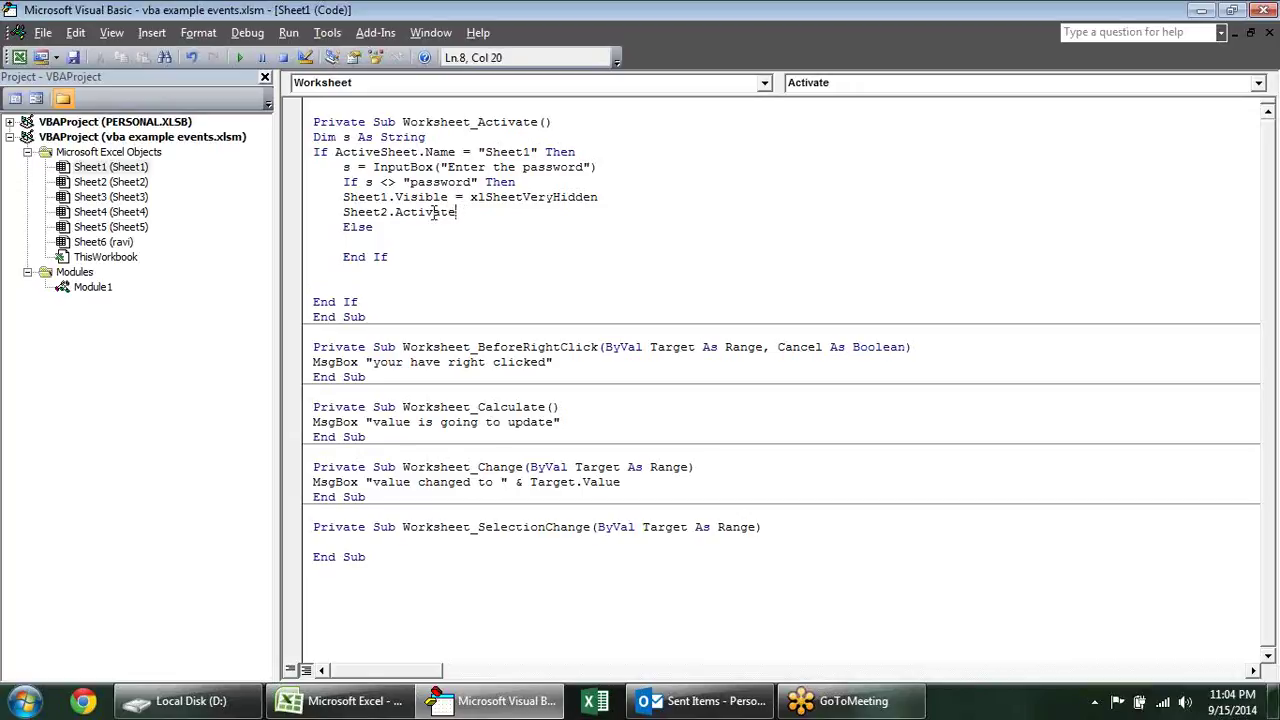
pyautogui.hotkey('ctrl', 'x')
# Under Else, set Sheet1.Visible = xlSheetVisible, then switch back to Excel
pyautogui.click(384, 241)
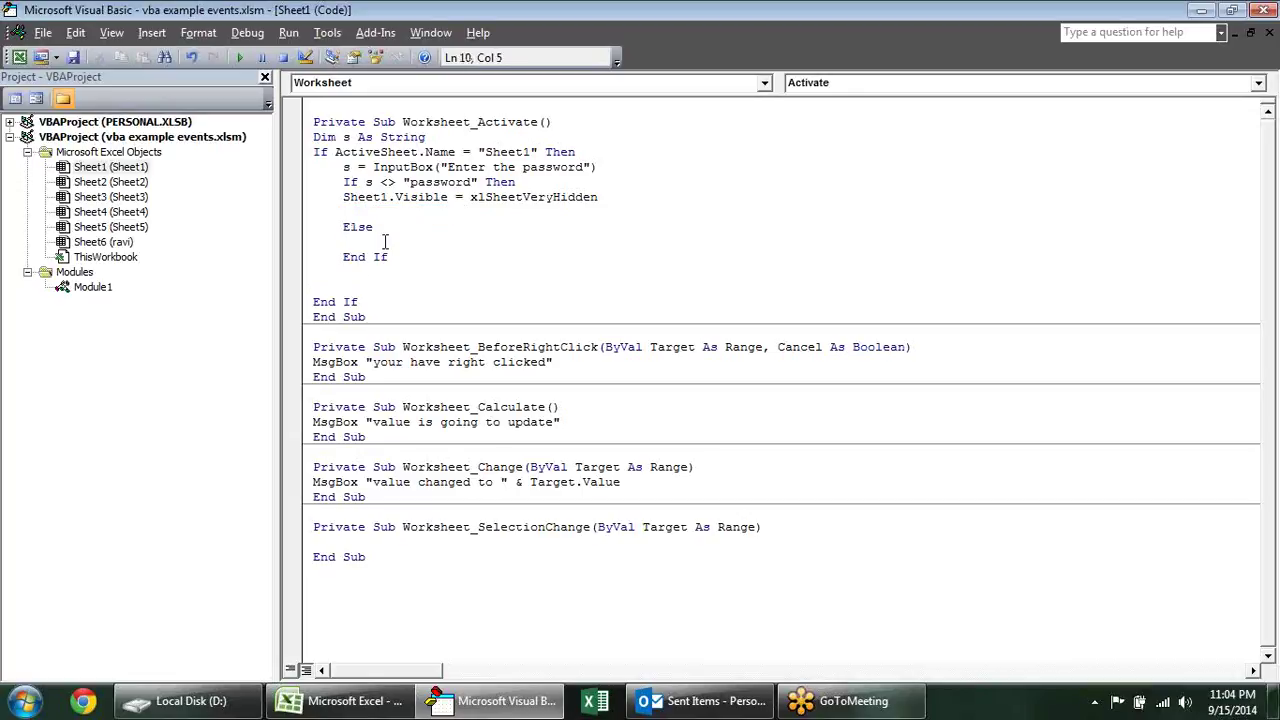
pyautogui.moveTo(617, 197)
pyautogui.mouseDown()
pyautogui.moveTo(342, 183)
pyautogui.moveTo(343, 198)
pyautogui.mouseUp()
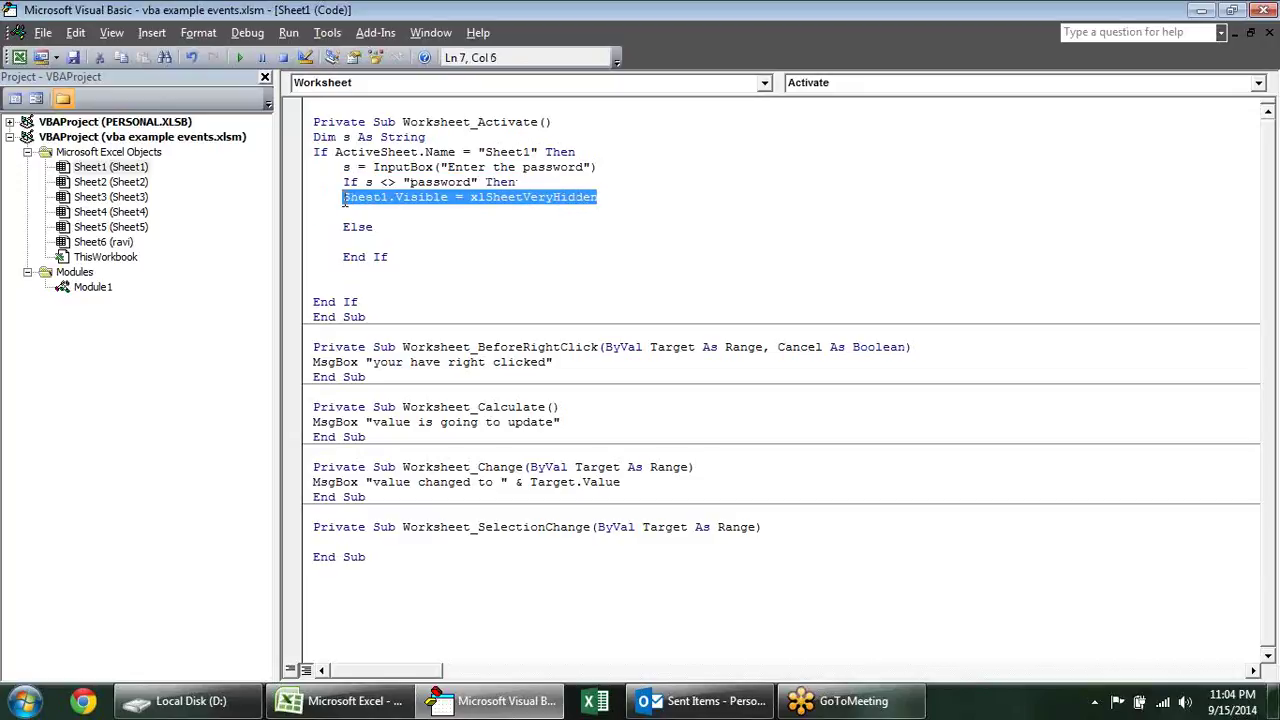
pyautogui.click(373, 242)
pyautogui.hotkey('ctrl', 'v')
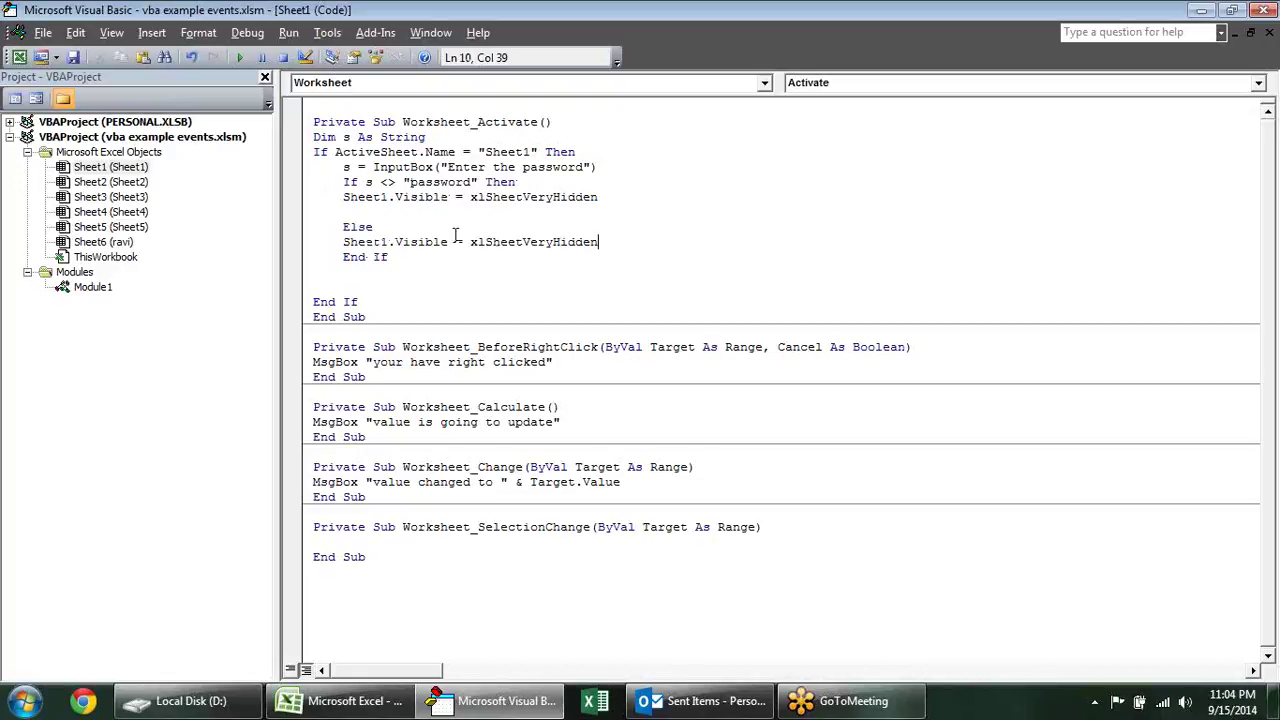
pyautogui.moveTo(618, 230); pyautogui.dragTo(461, 254)
pyautogui.moveTo(606, 242); pyautogui.dragTo(458, 242)
pyautogui.press('BackSpace')
pyautogui.write('=')
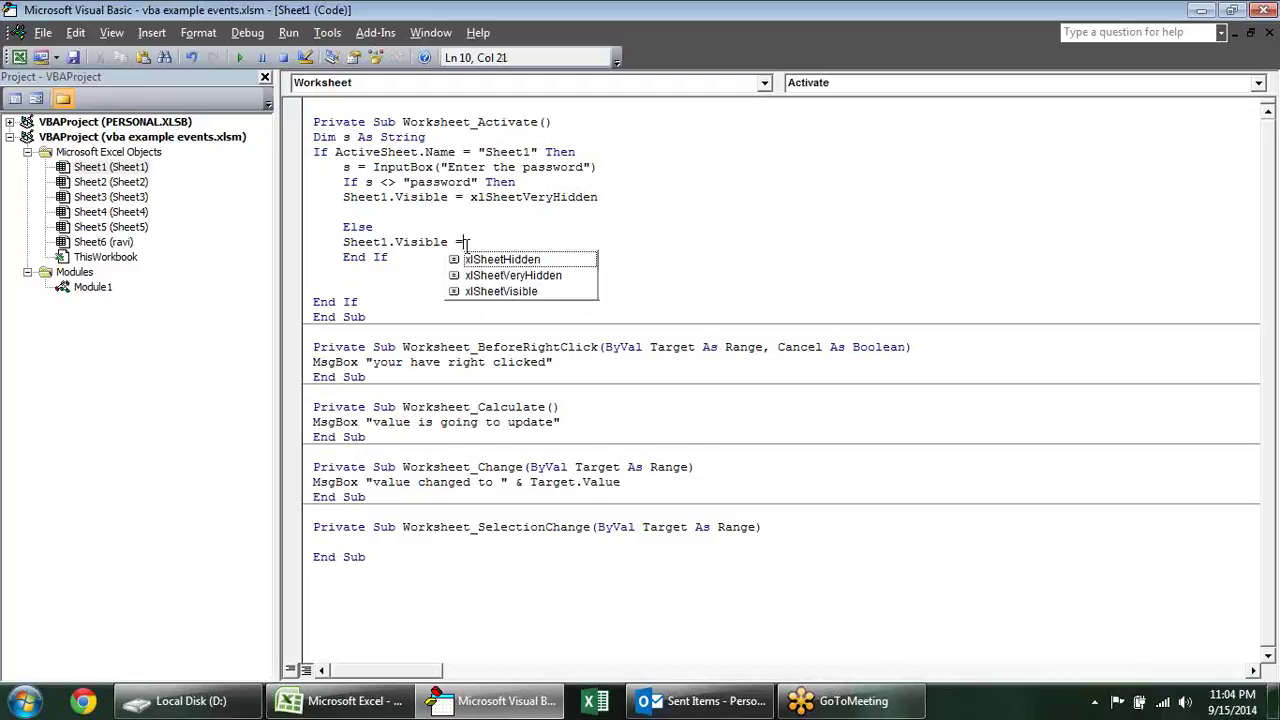
pyautogui.press('Down')
pyautogui.press('Down')
pyautogui.press('Down')
pyautogui.press('Tab')
pyautogui.press('Down')
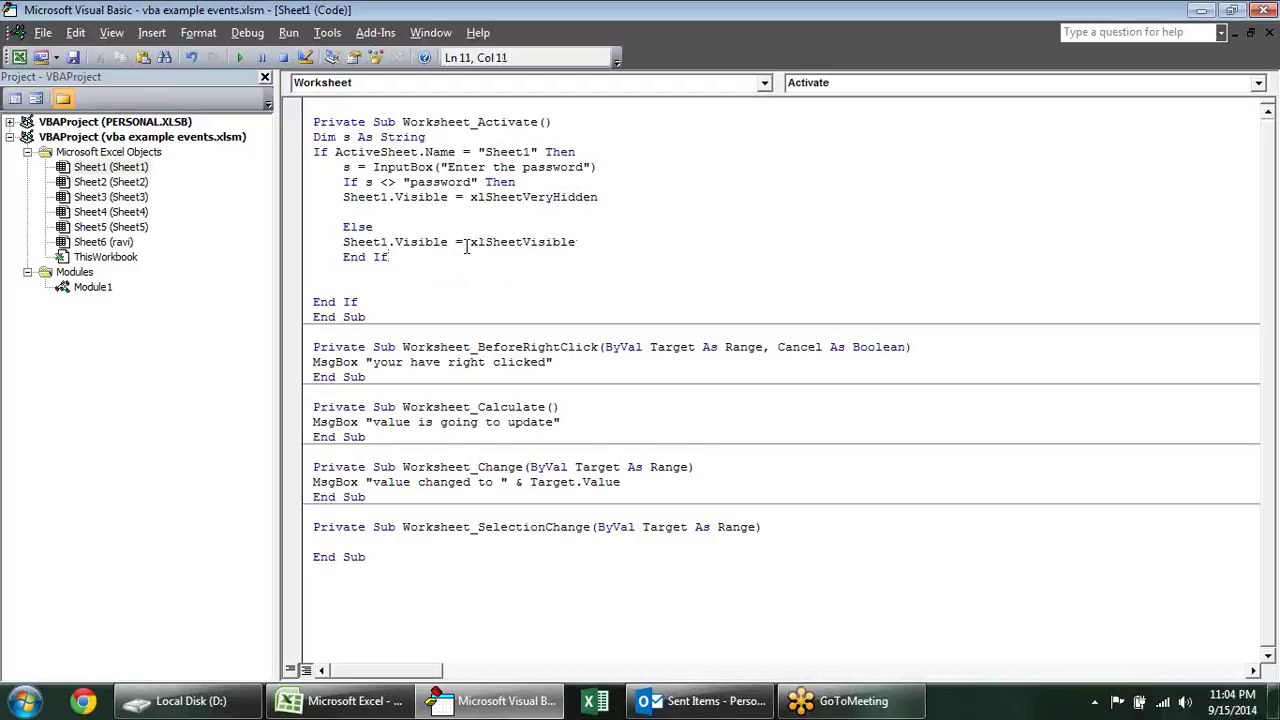
pyautogui.hotkey('alt', 'F11')
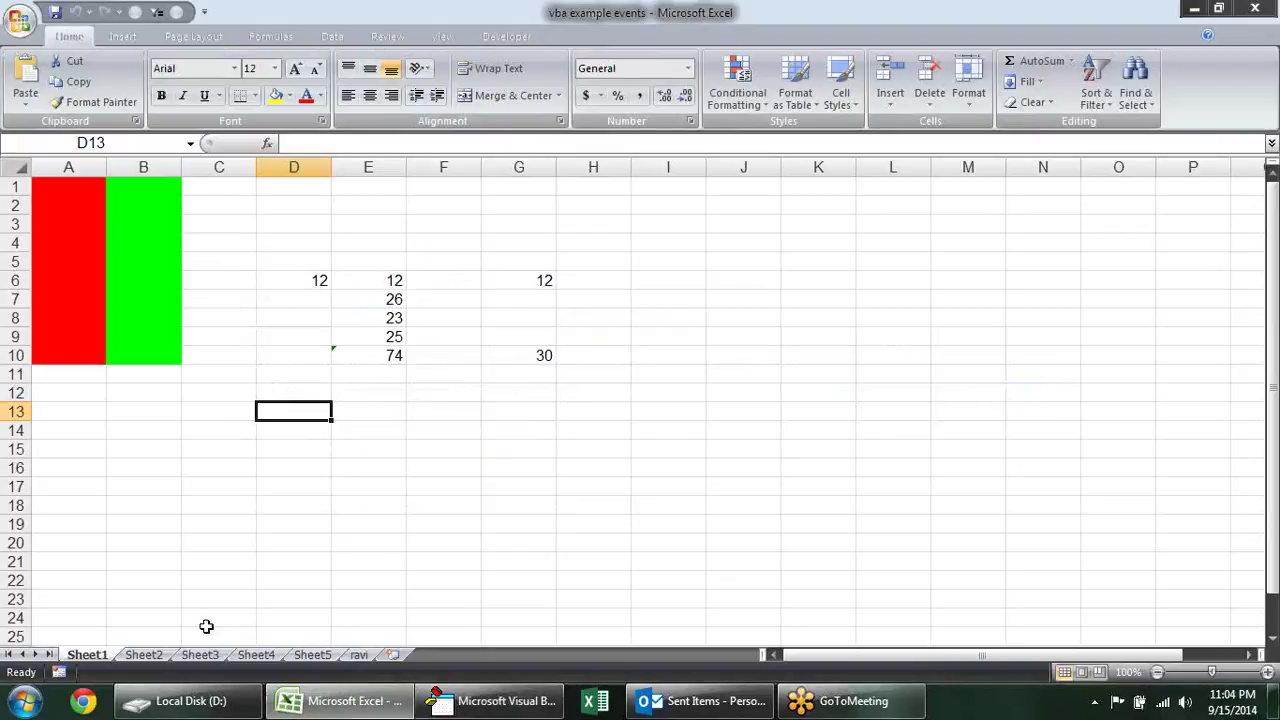
# From Sheet2, activate Sheet1 and submit a wrong password, which hides Sheet1
pyautogui.click(143, 654)
pyautogui.click(87, 654)
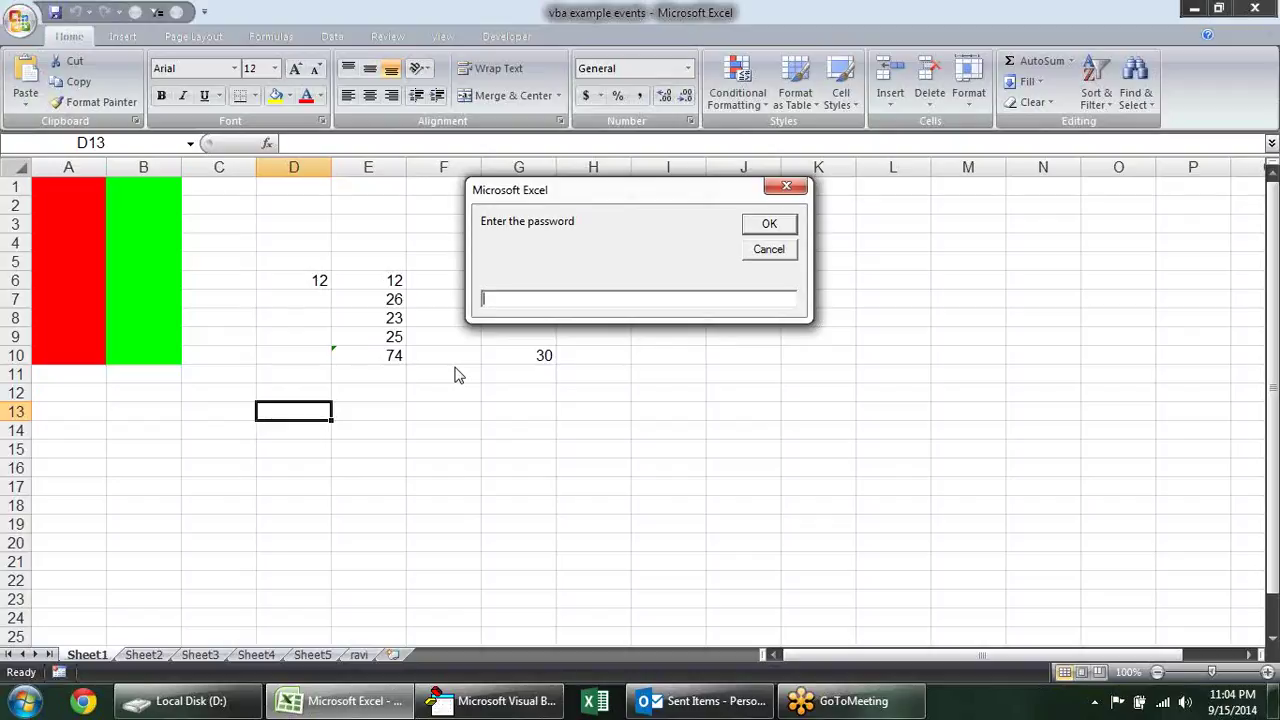
pyautogui.write('ill')
pyautogui.press('Return')
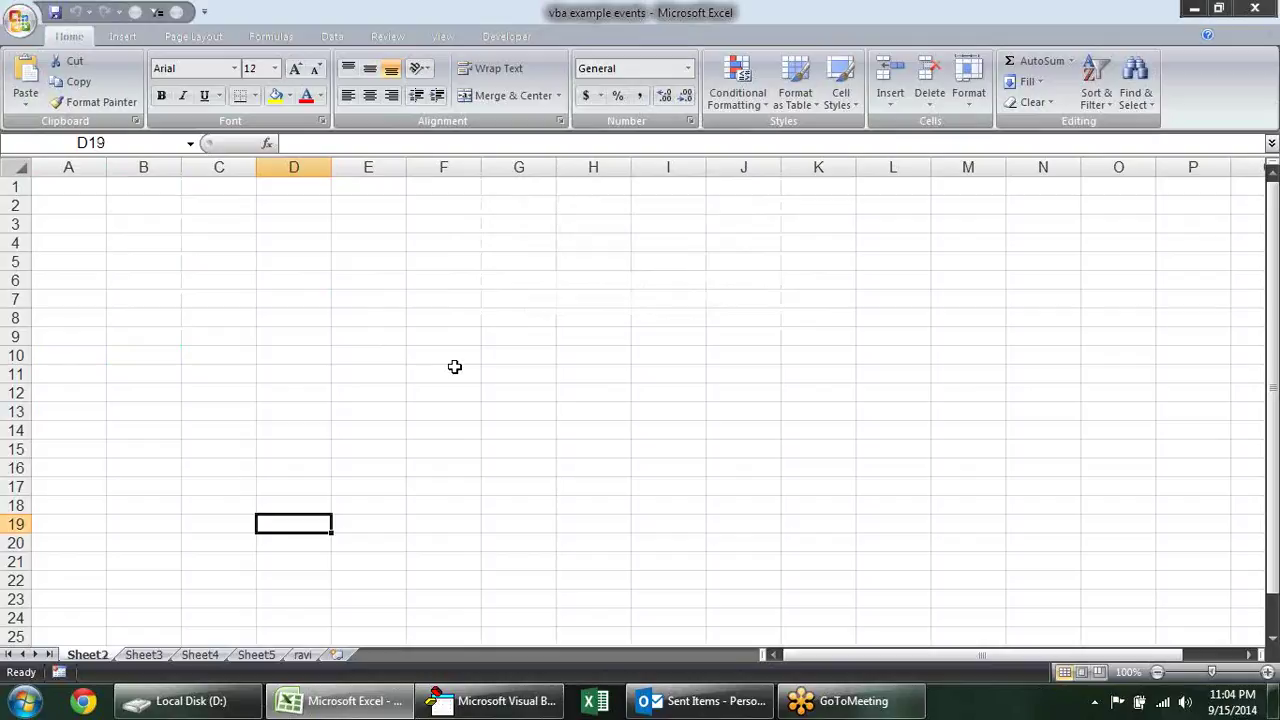
pyautogui.rightClick(138, 223)
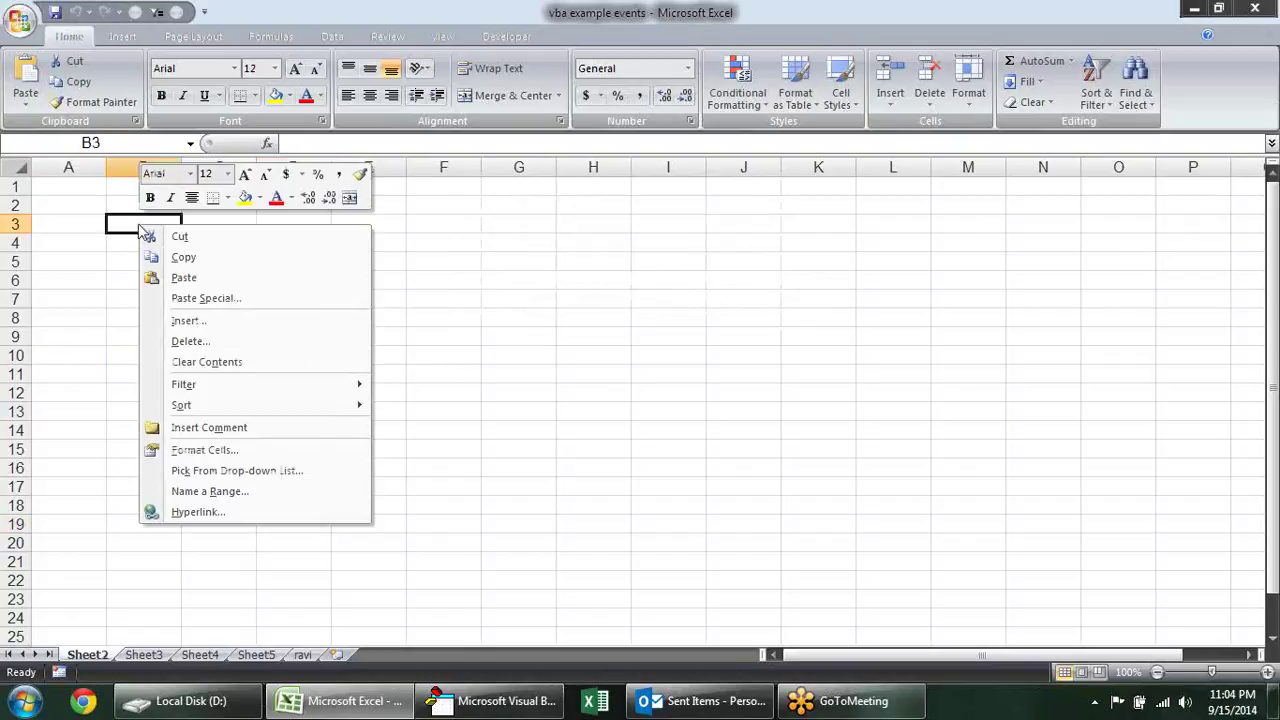
pyautogui.click(507, 336)
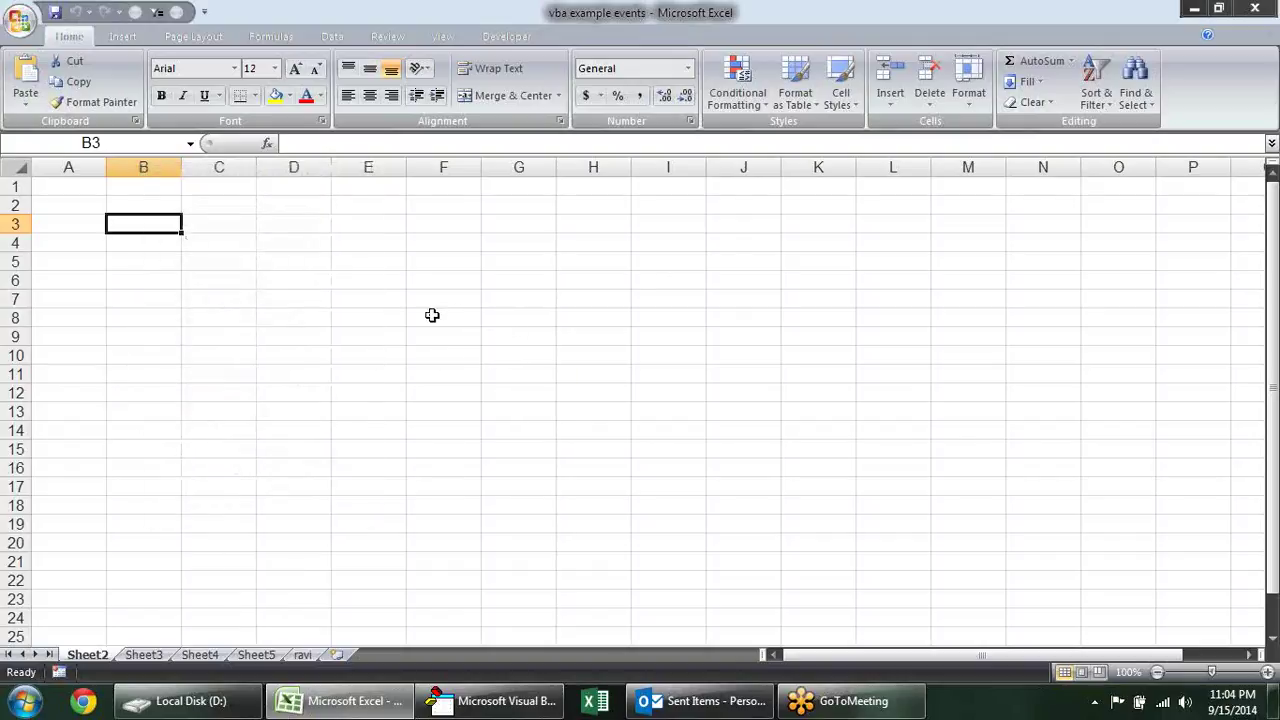
# Draw a rectangle over about C4:D7 on Sheet2 labelled 'Unhide Sheet'
pyautogui.click(122, 36)
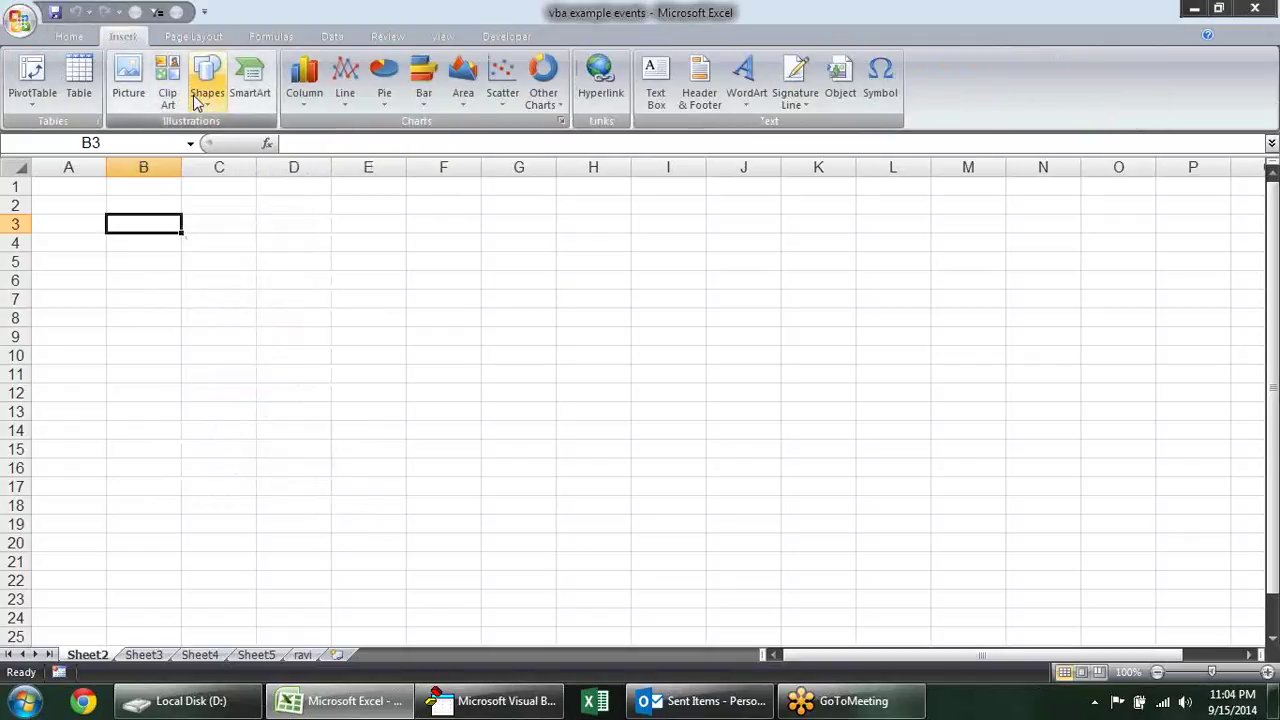
pyautogui.click(208, 85)
pyautogui.click(255, 142)
pyautogui.moveTo(180, 232); pyautogui.dragTo(342, 314)
pyautogui.write('Unhide Sheet1')
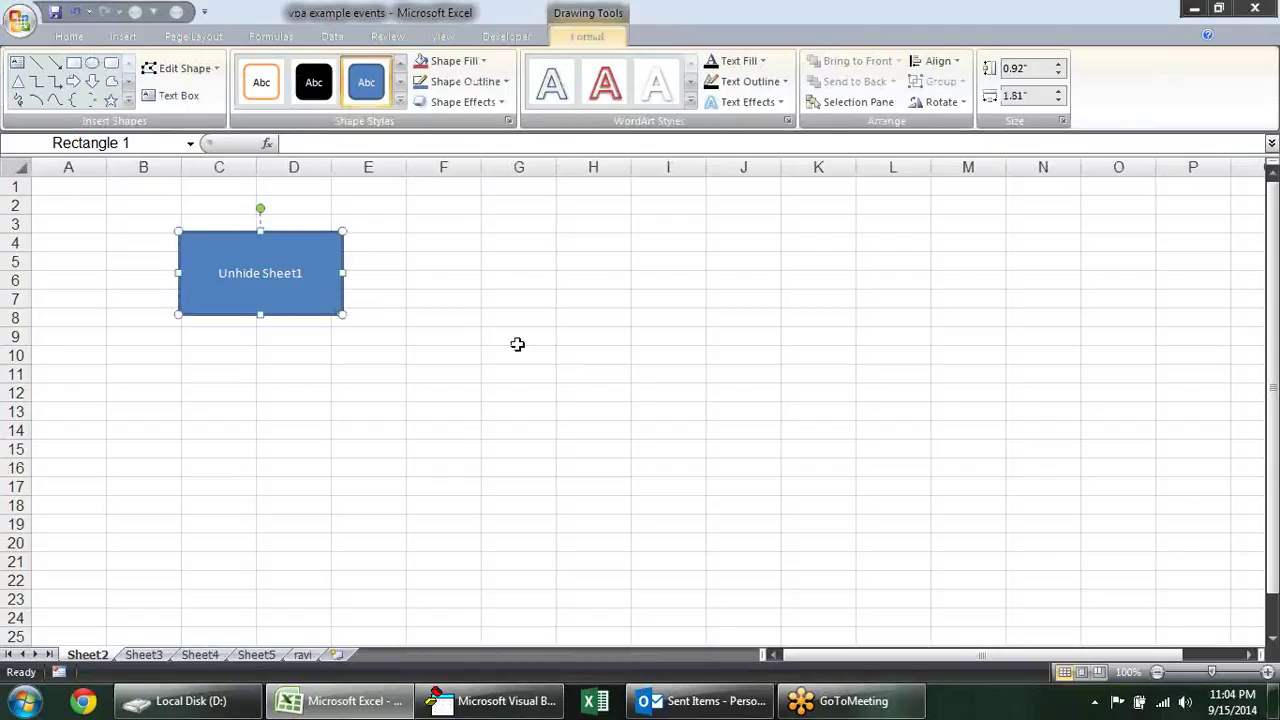
pyautogui.click(518, 354)
pyautogui.hotkey('alt', 'F11')
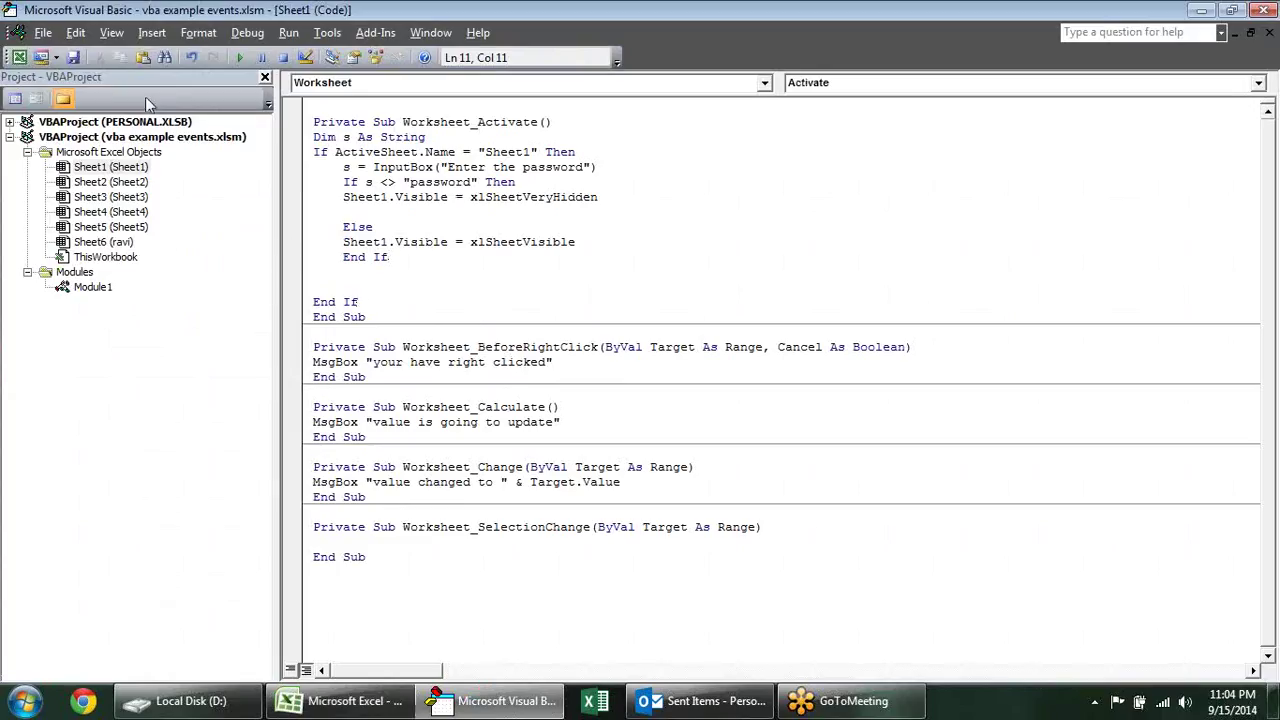
# In Module1, write a Sub un() macro containing sheet1.Visible = xlSheetVisible
pyautogui.click(103, 289)
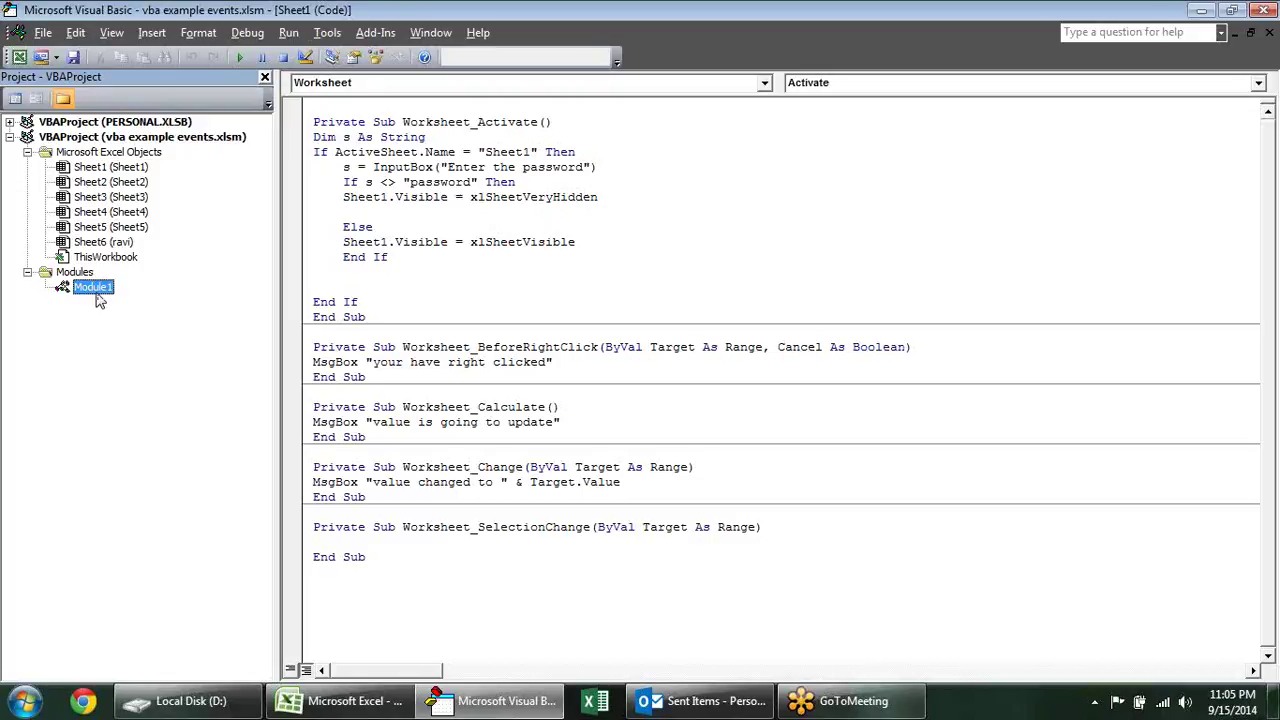
pyautogui.doubleClick(97, 292)
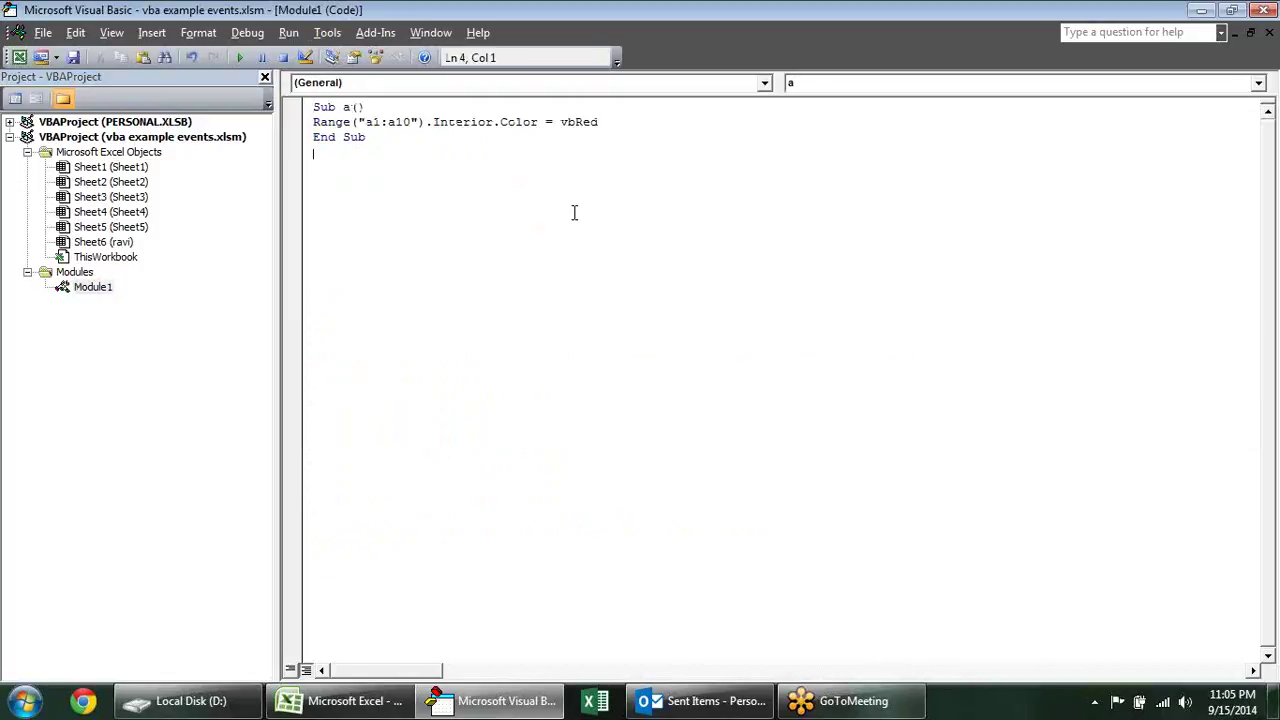
pyautogui.press('Return')
pyautogui.write('sub un')
pyautogui.press('Return')
pyautogui.write('sheet1.')
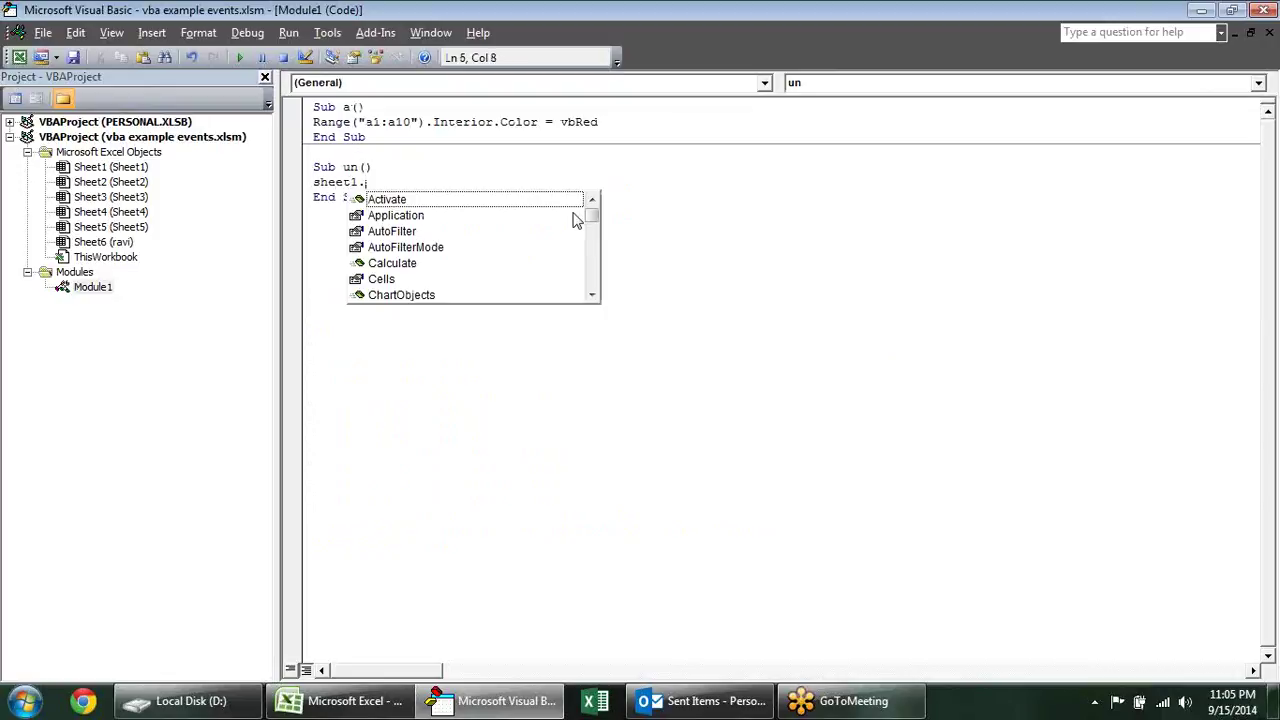
pyautogui.write('un')
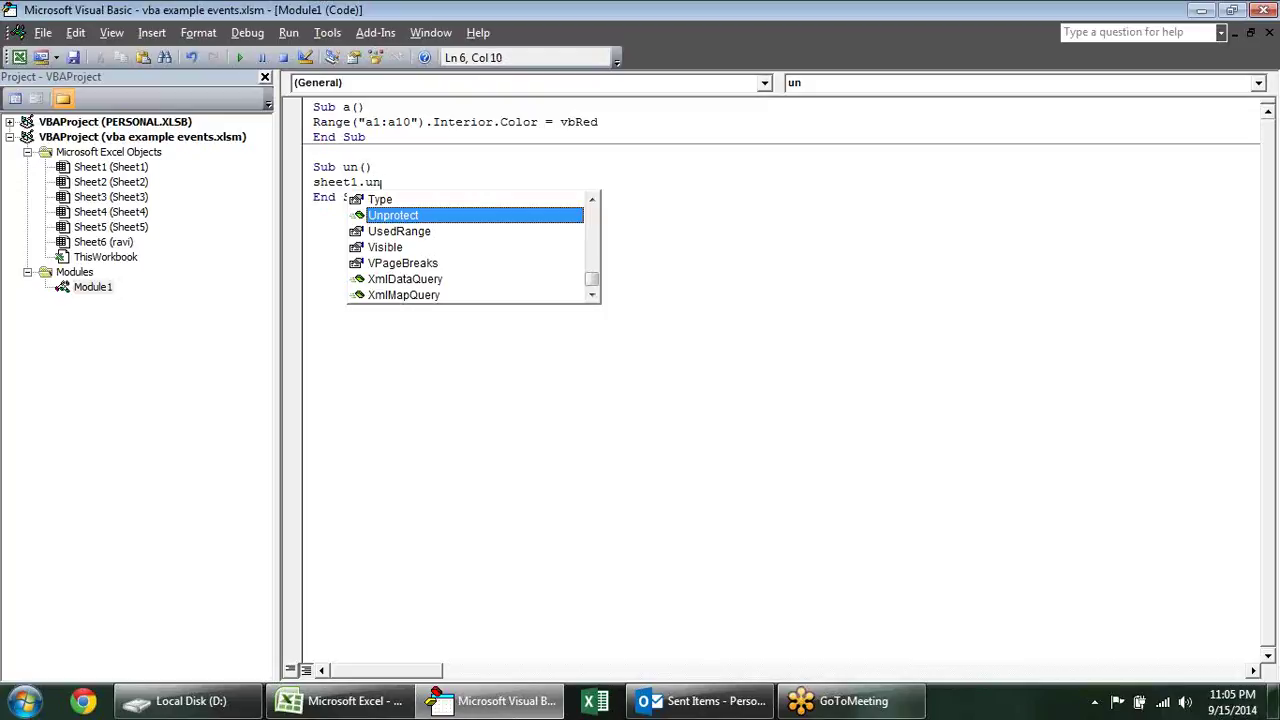
pyautogui.press('Down')
pyautogui.press('Down')
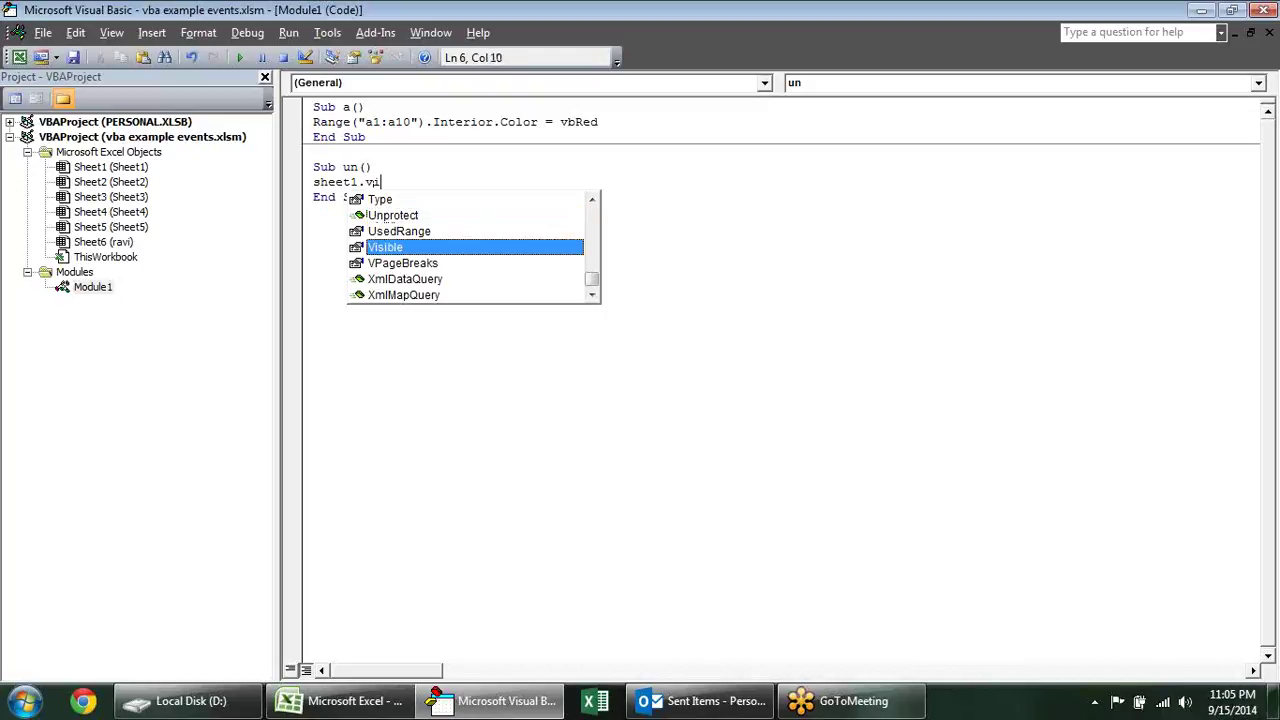
pyautogui.press('Tab')
pyautogui.write('=')
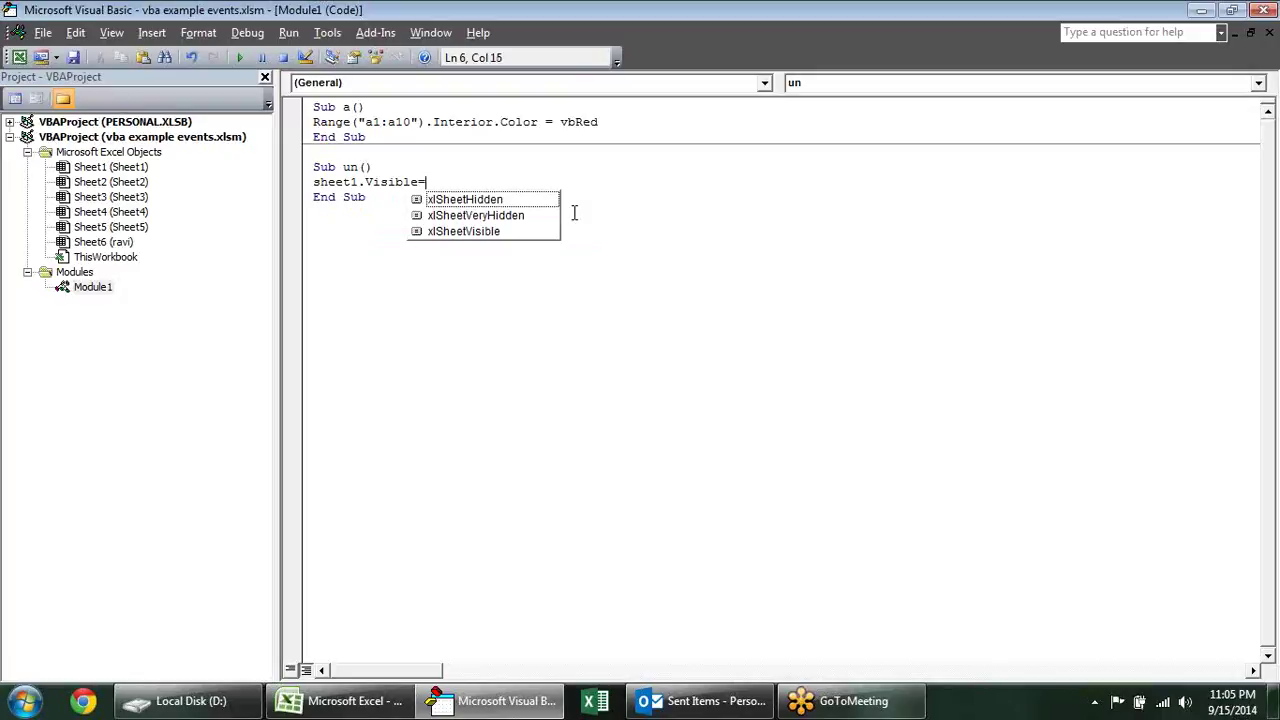
pyautogui.press('Down')
pyautogui.press('Down')
pyautogui.press('Tab')
pyautogui.press('Down')
# Assign the un macro to the Unhide Sheet1 rectangle and run it to restore Sheet1
pyautogui.hotkey('alt', 'F11')
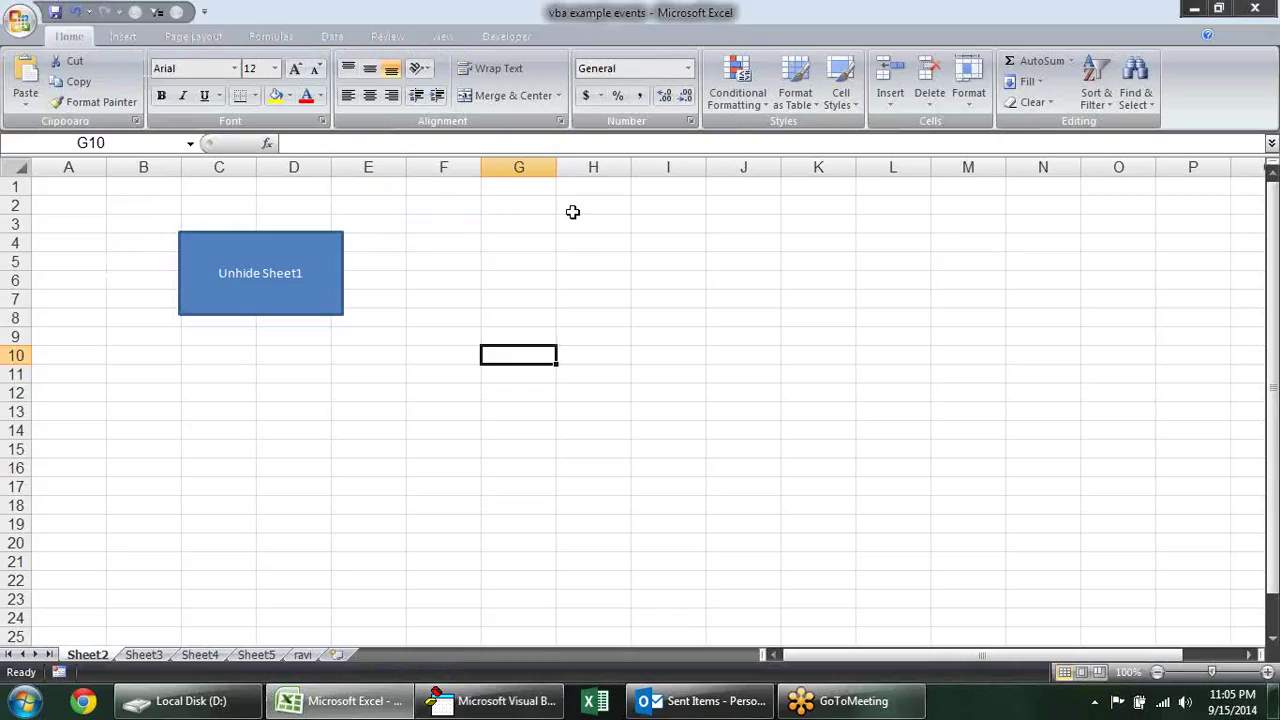
pyautogui.click(368, 410)
pyautogui.click(298, 273)
pyautogui.rightClick(298, 273)
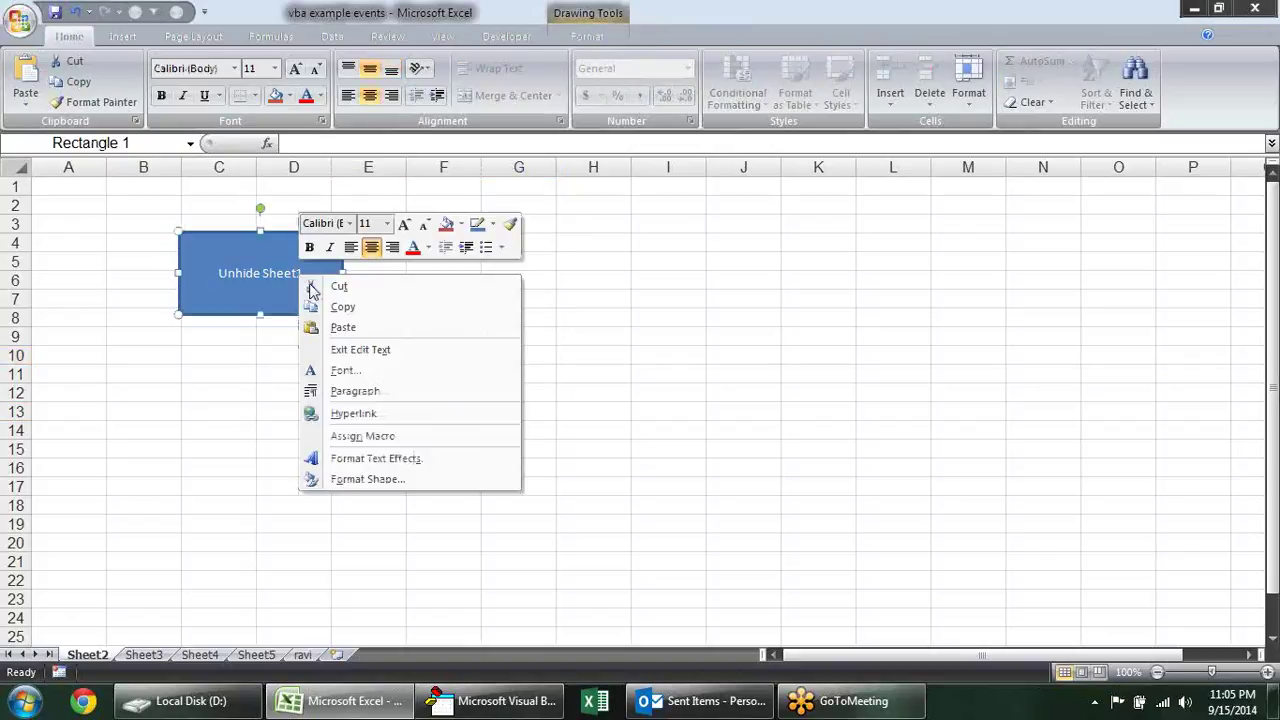
pyautogui.click(362, 436)
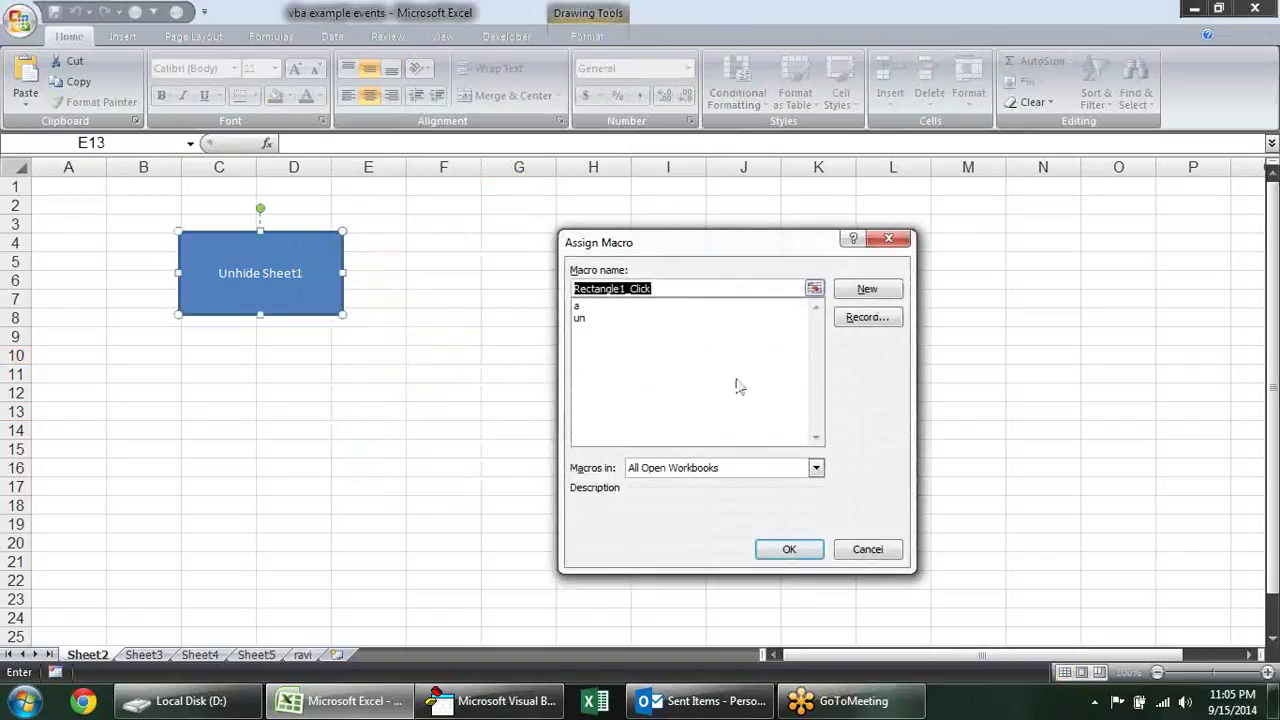
pyautogui.click(582, 318)
pyautogui.click(789, 549)
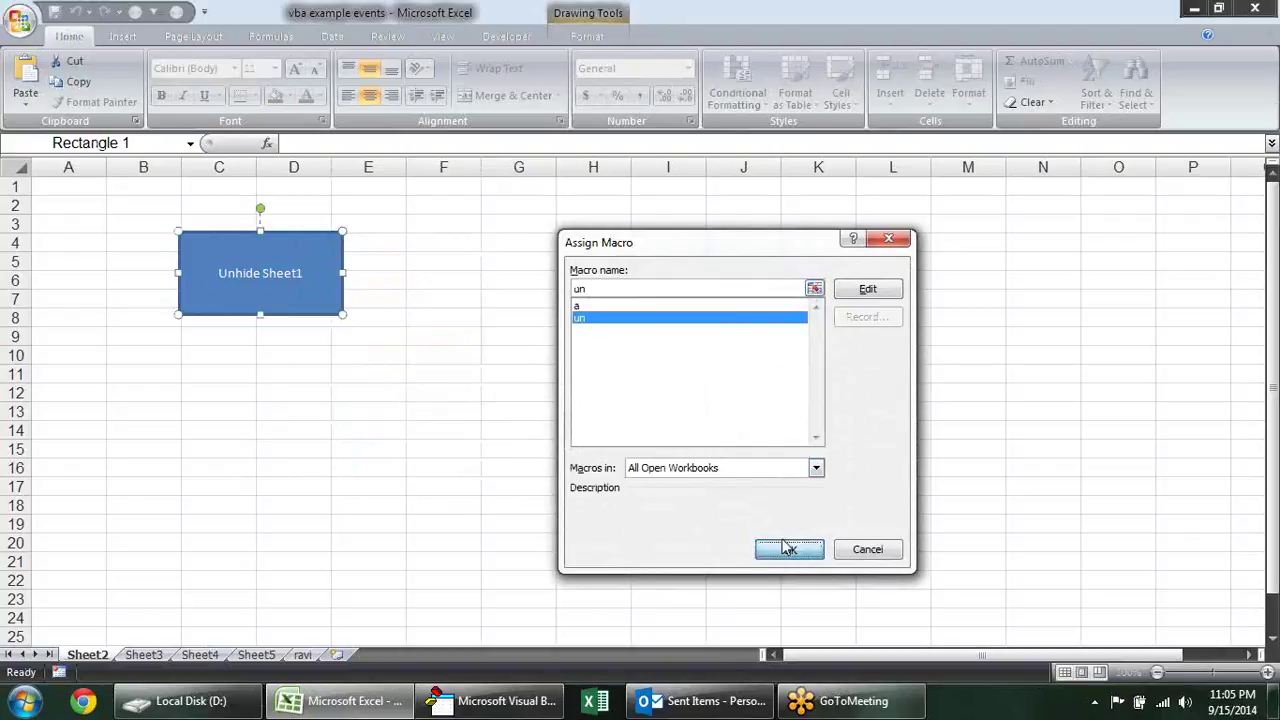
pyautogui.click(440, 396)
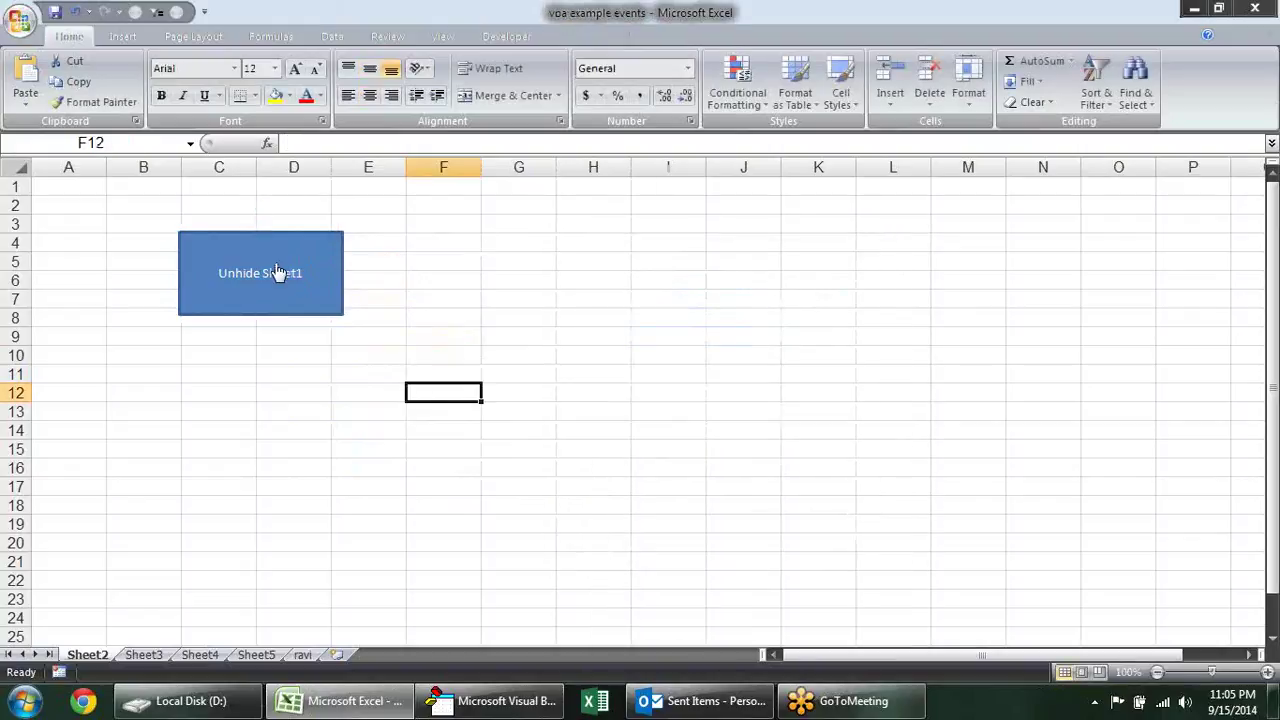
pyautogui.click(278, 270)
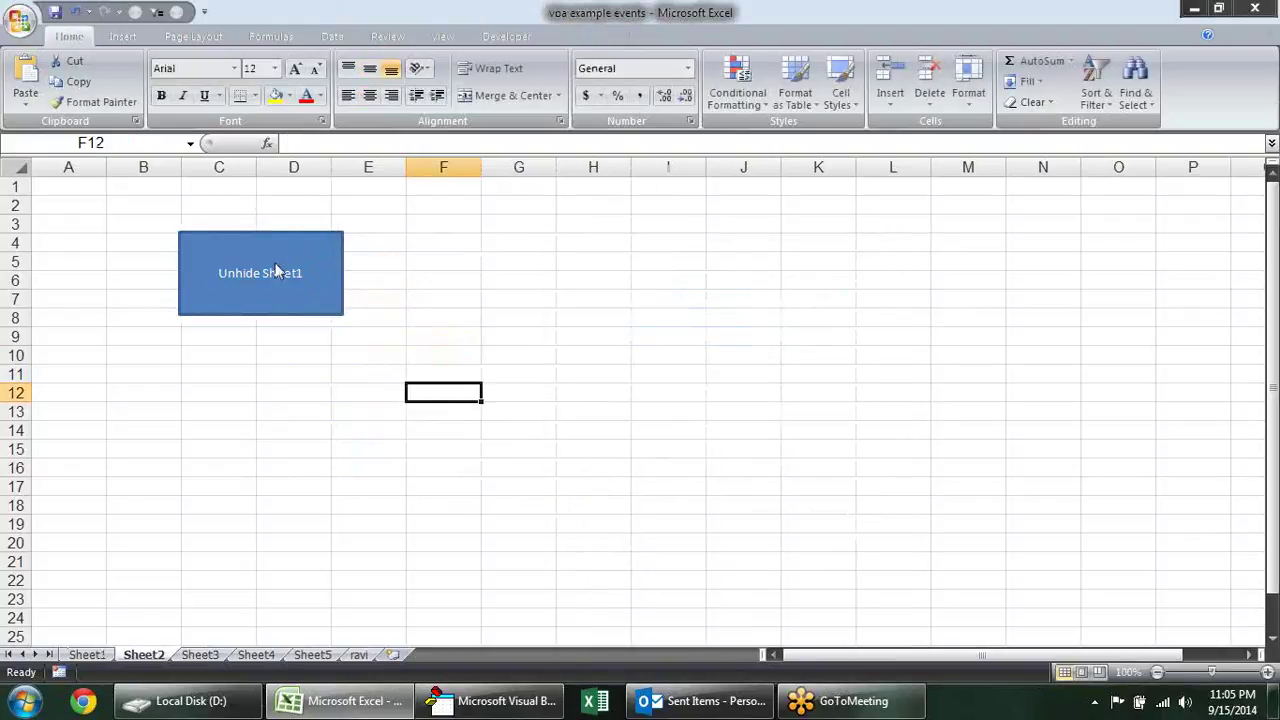
# Open Sheet1 with the correct password, then reopen it with a wrong one, hiding it again
pyautogui.click(97, 659)
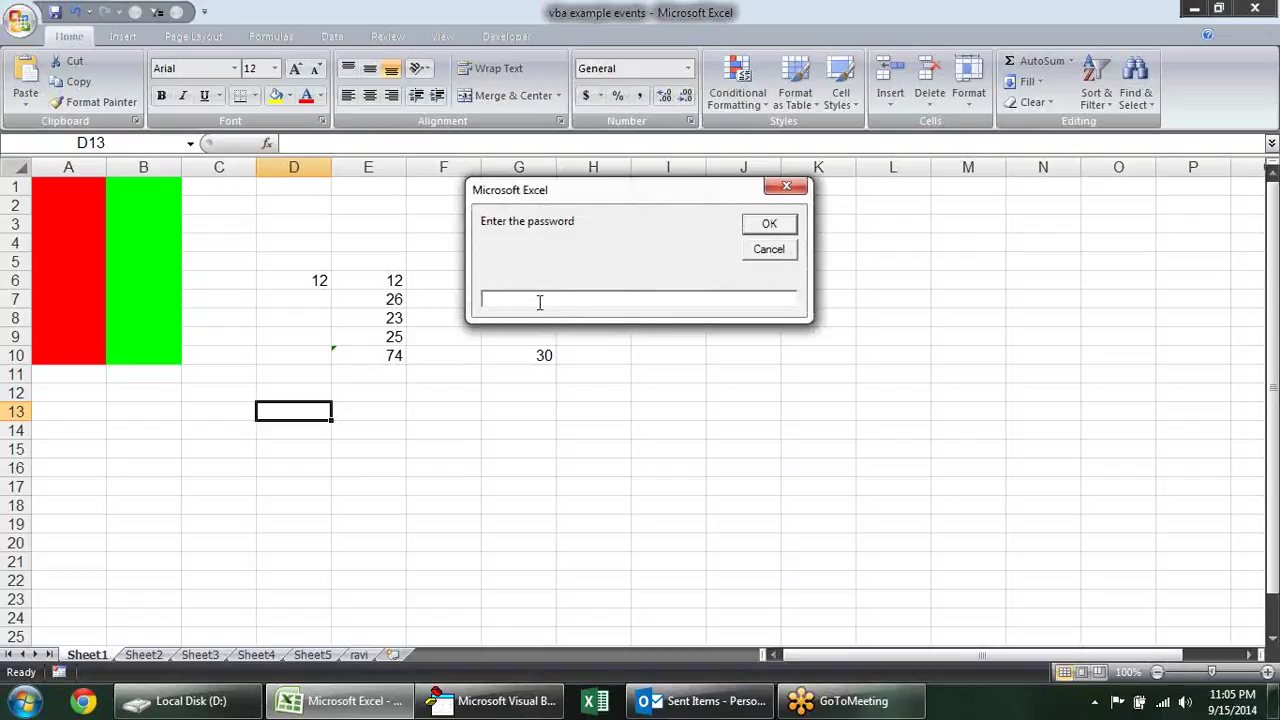
pyautogui.write('password')
pyautogui.press('Return')
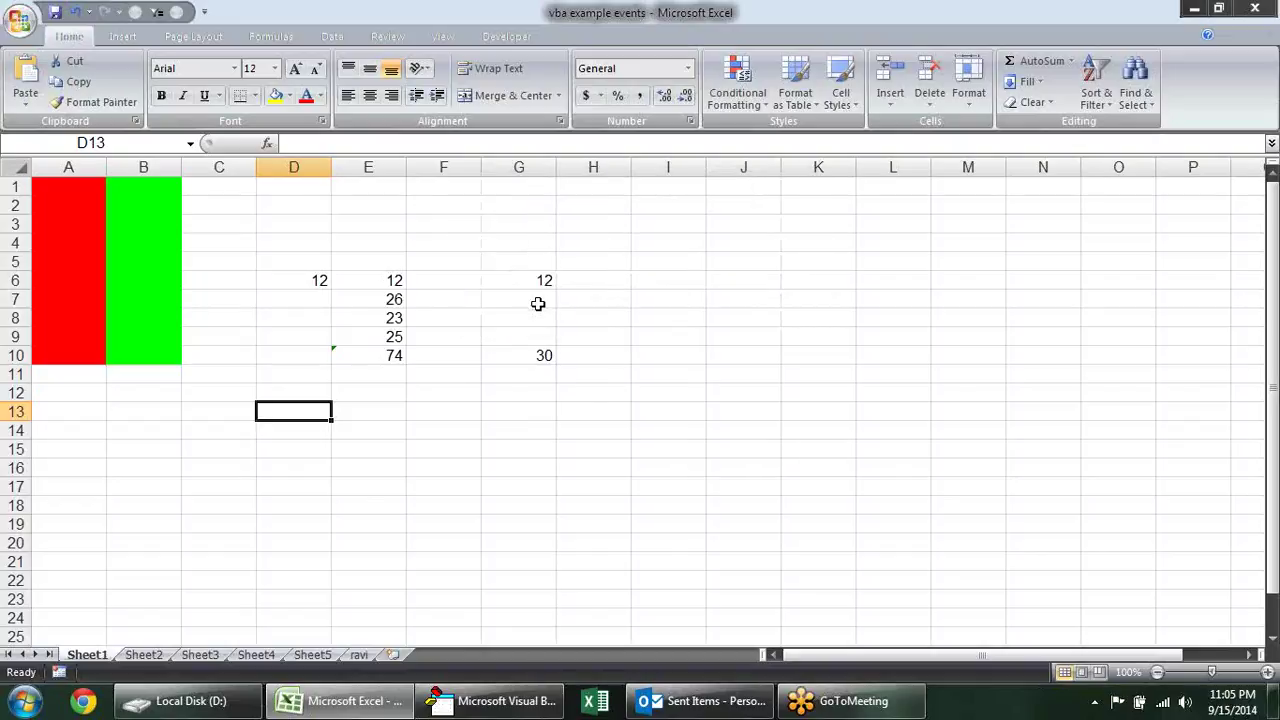
pyautogui.click(143, 655)
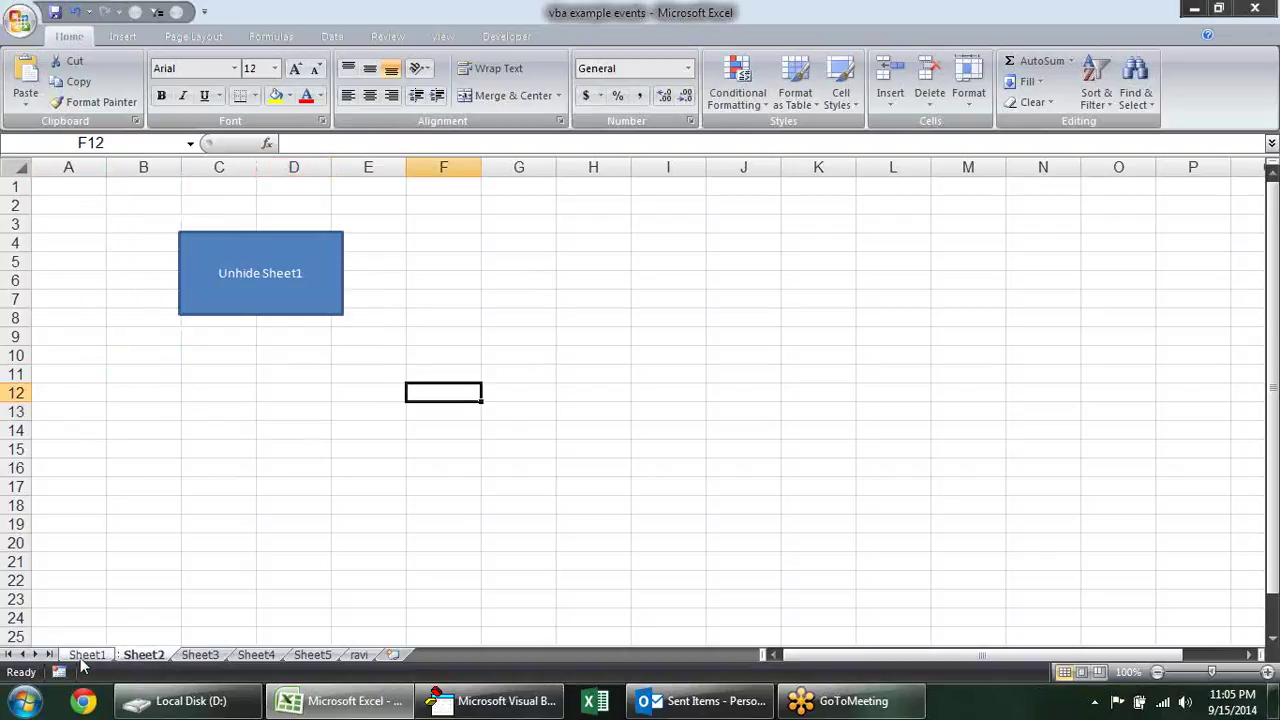
pyautogui.click(87, 655)
pyautogui.write('sdf')
pyautogui.press('Return')
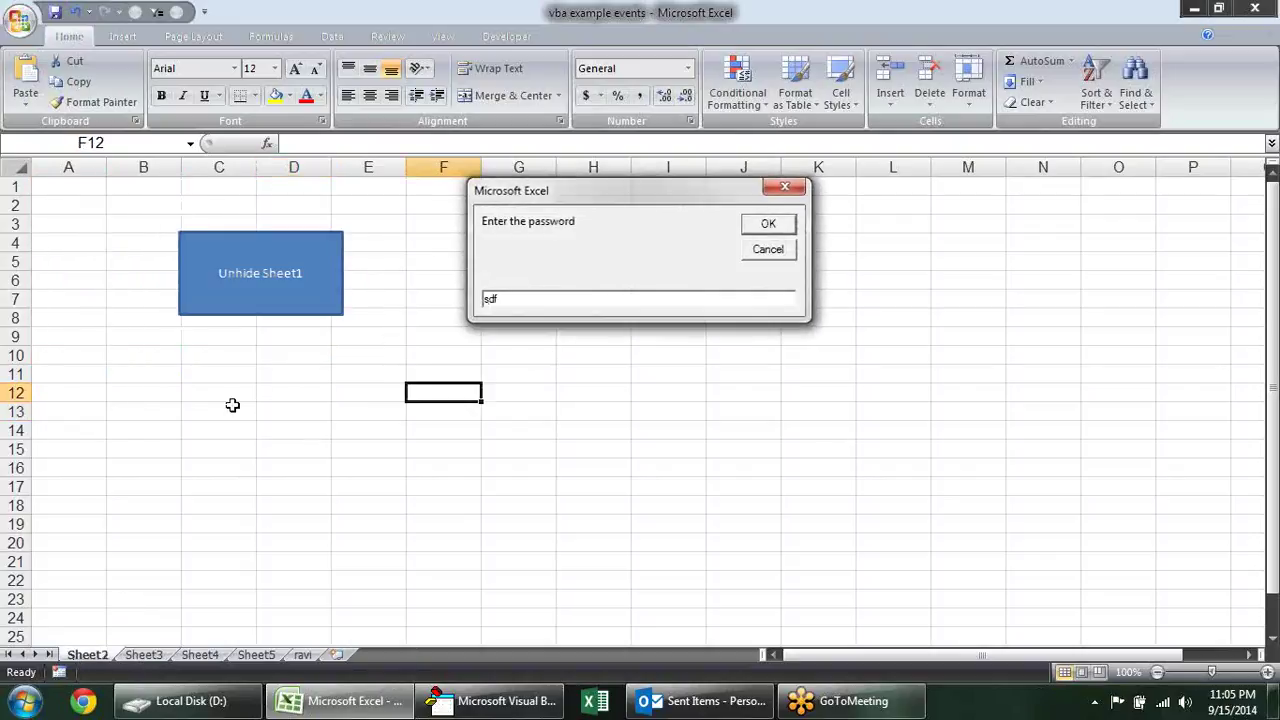
# Unhide Sheet1 with the rectangle, cancel its password prompt, and return to the VBA editor
pyautogui.click(275, 272)
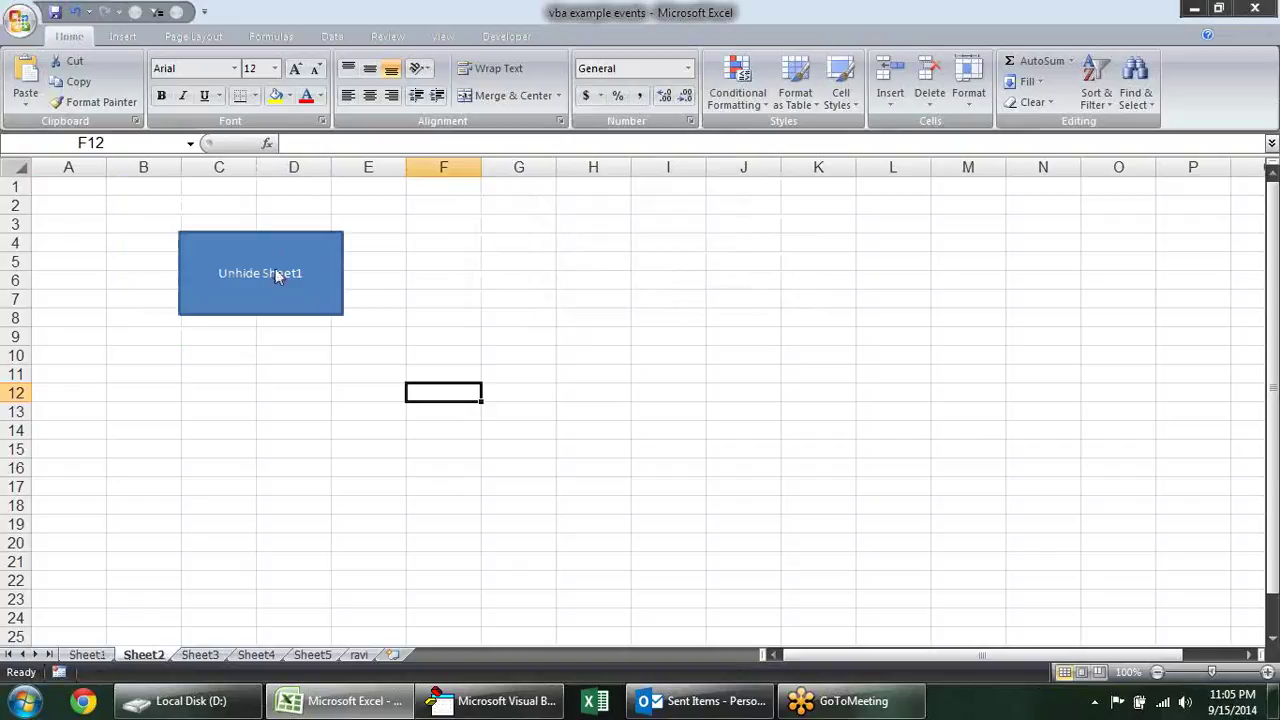
pyautogui.click(87, 655)
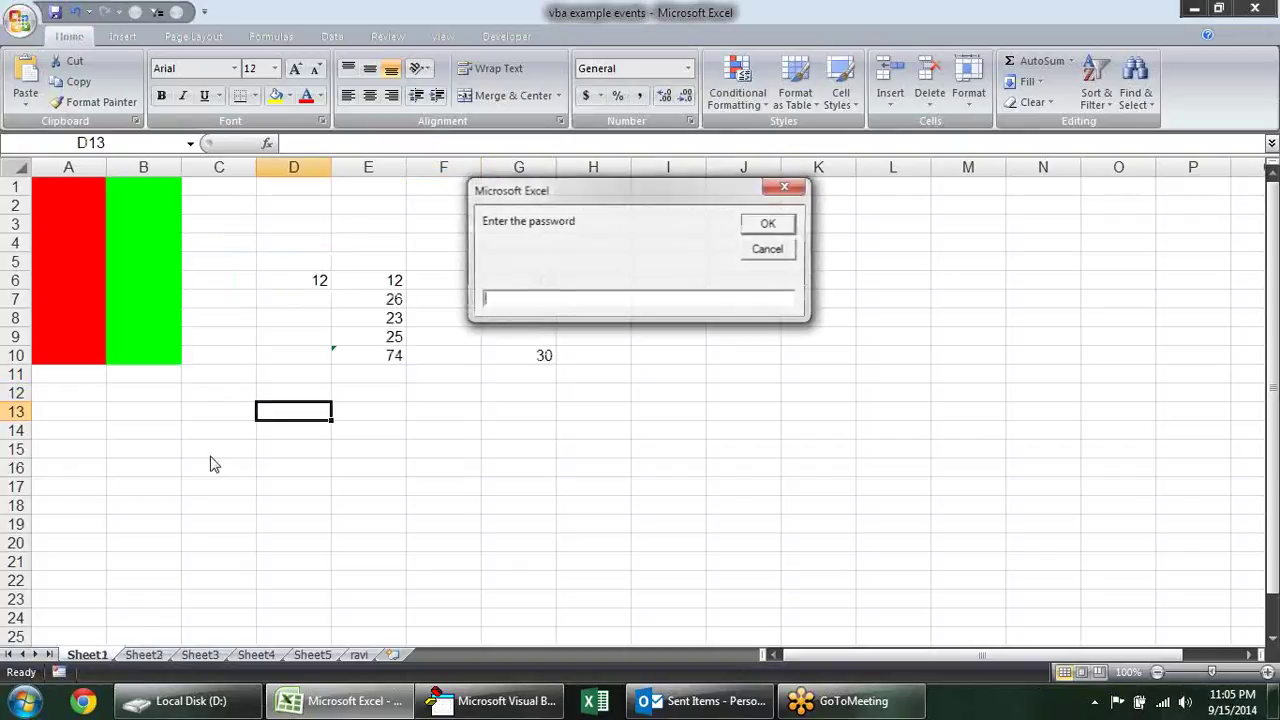
pyautogui.click(758, 249)
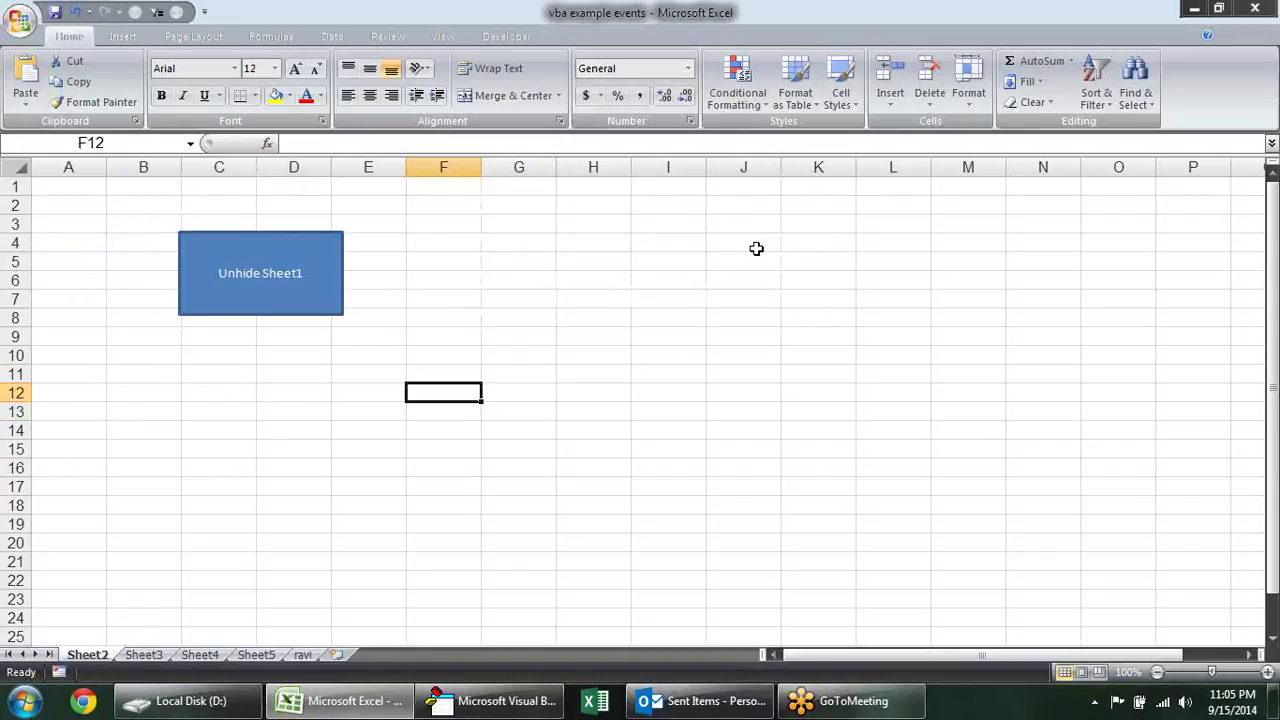
pyautogui.hotkey('alt', 'F11')
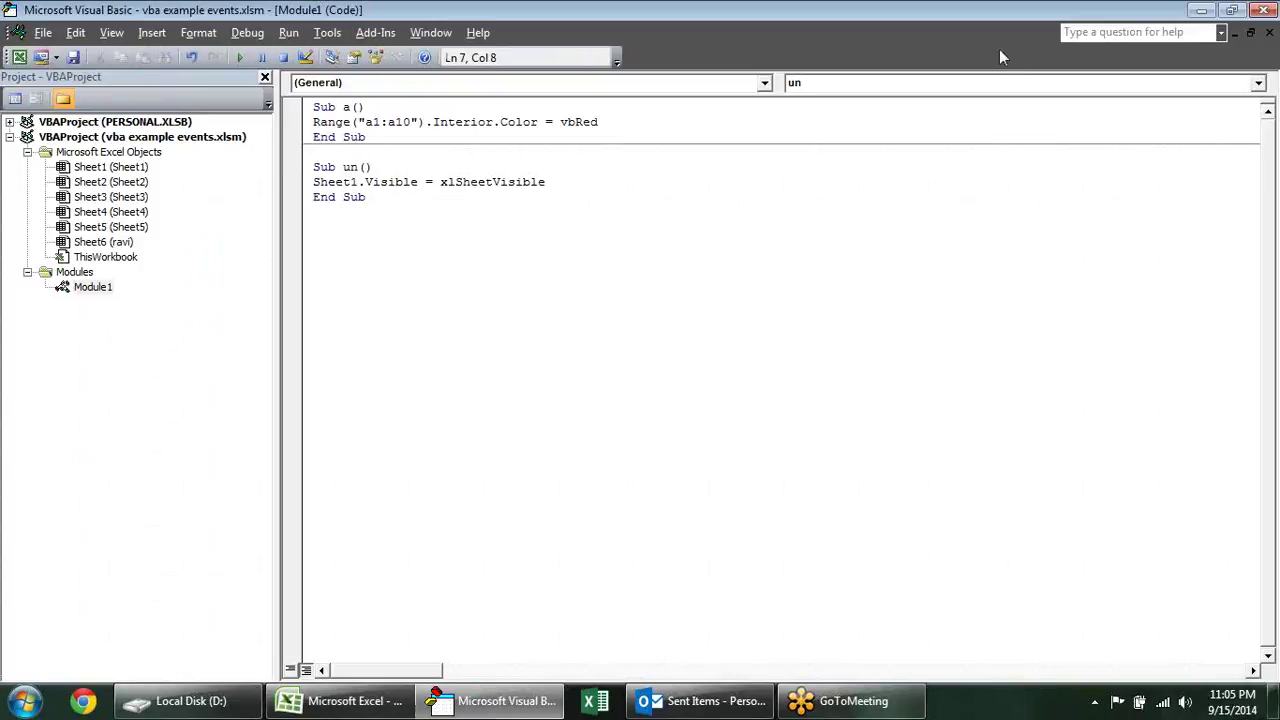
# Look over the Workbook_Open code in ThisWorkbook and Sheet1's code, then return to Excel
pyautogui.click(640, 264)
pyautogui.doubleClick(105, 257)
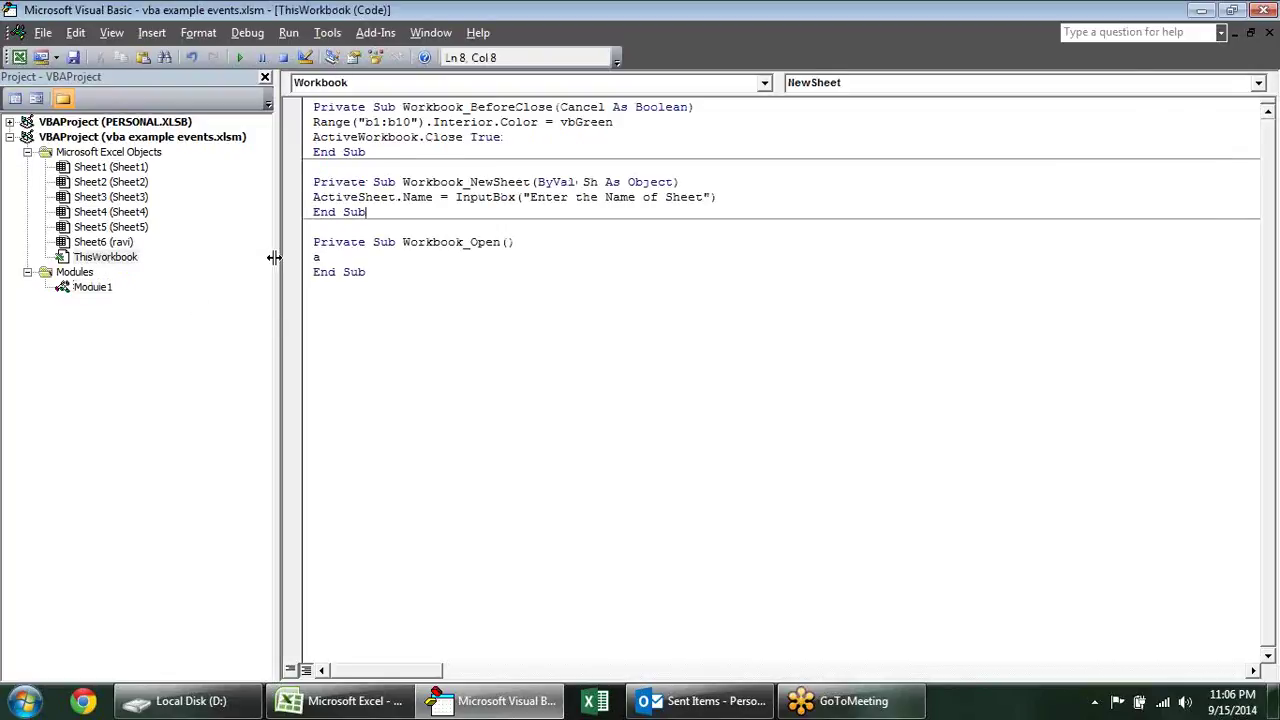
pyautogui.click(664, 273)
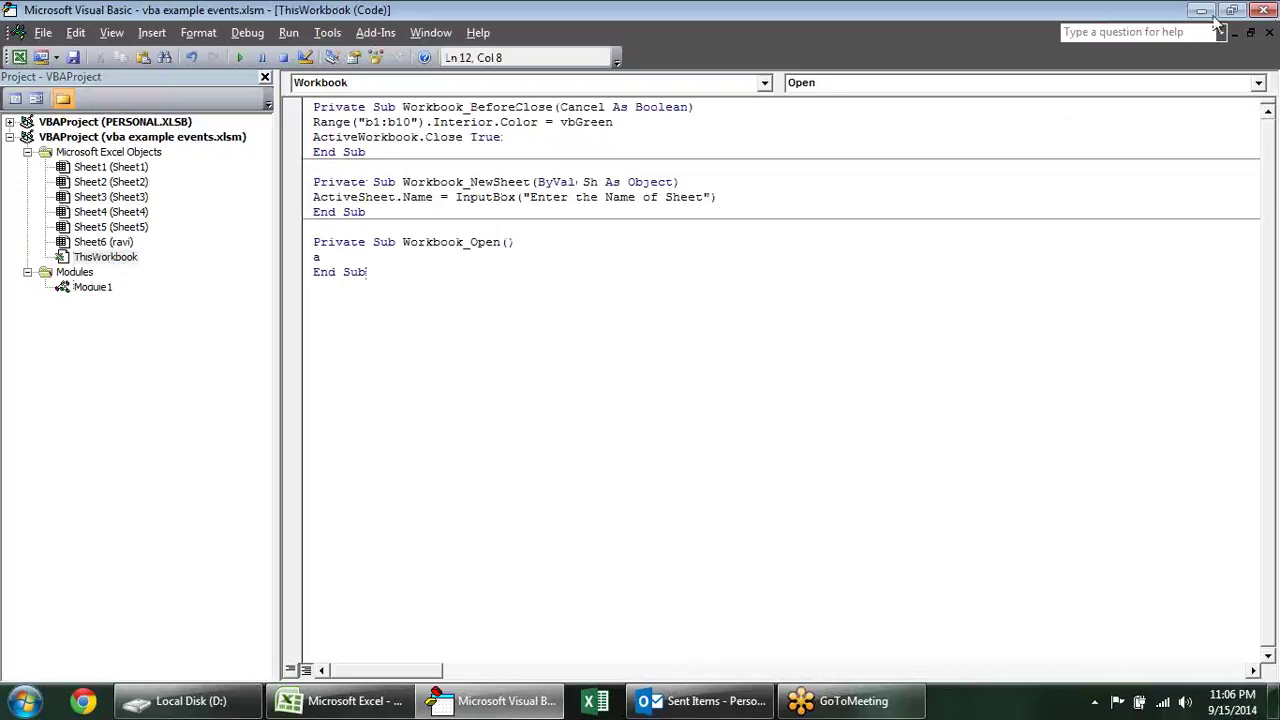
pyautogui.click(874, 347)
pyautogui.doubleClick(110, 167)
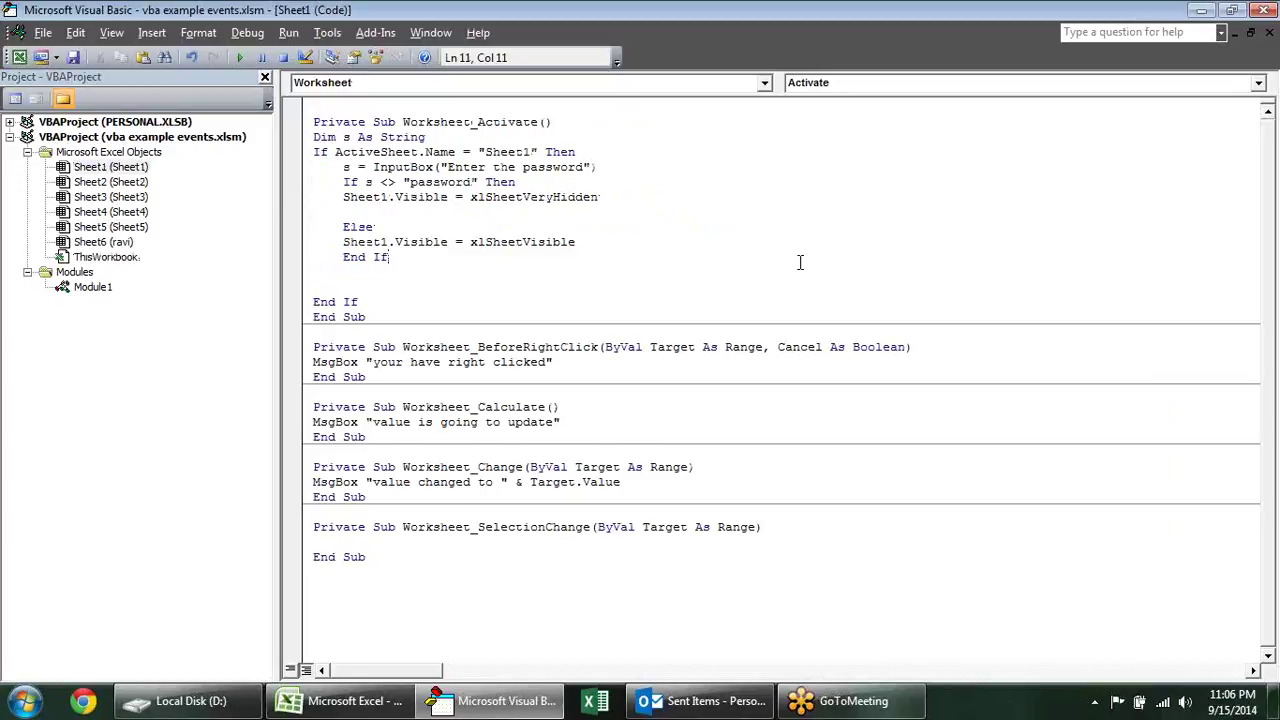
pyautogui.hotkey('alt', 'F11')
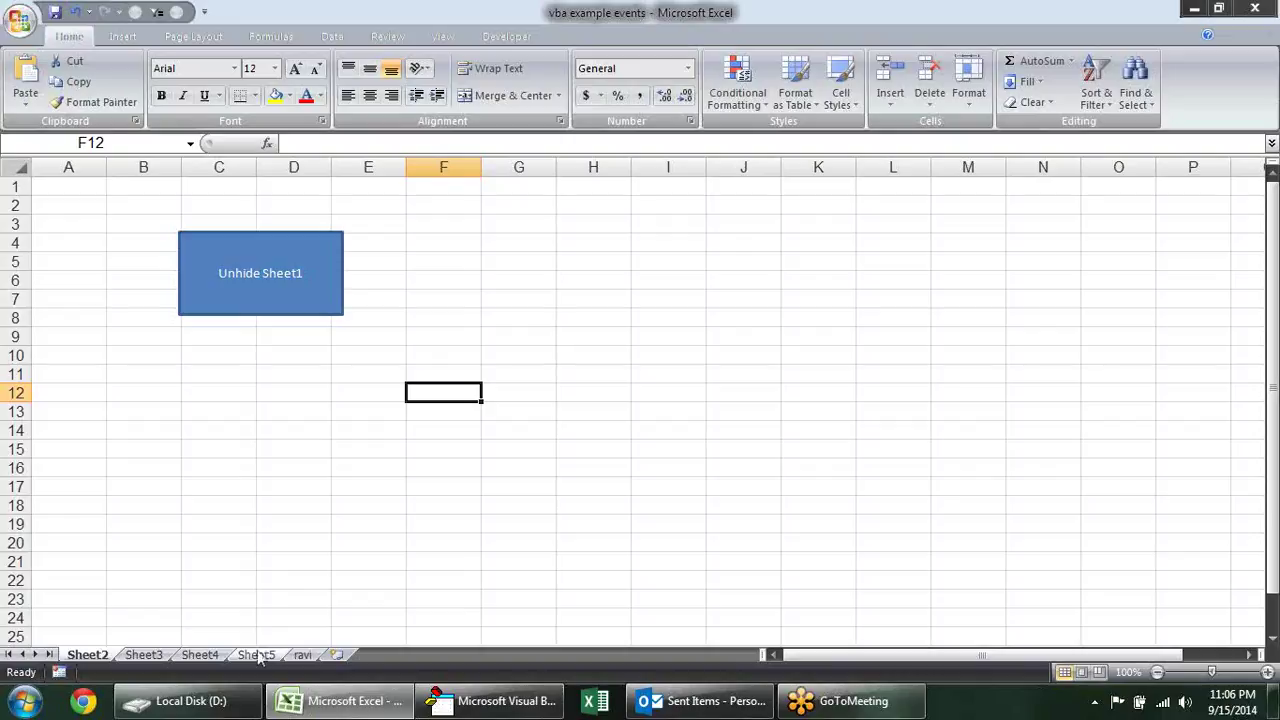
# On Sheet5, apply All Borders to every cell in C6:H16
pyautogui.click(258, 655)
pyautogui.click(215, 273)
pyautogui.click(345, 354)
pyautogui.moveTo(239, 288)
pyautogui.mouseDown()
pyautogui.moveTo(241, 461)
pyautogui.moveTo(606, 471)
pyautogui.mouseUp()
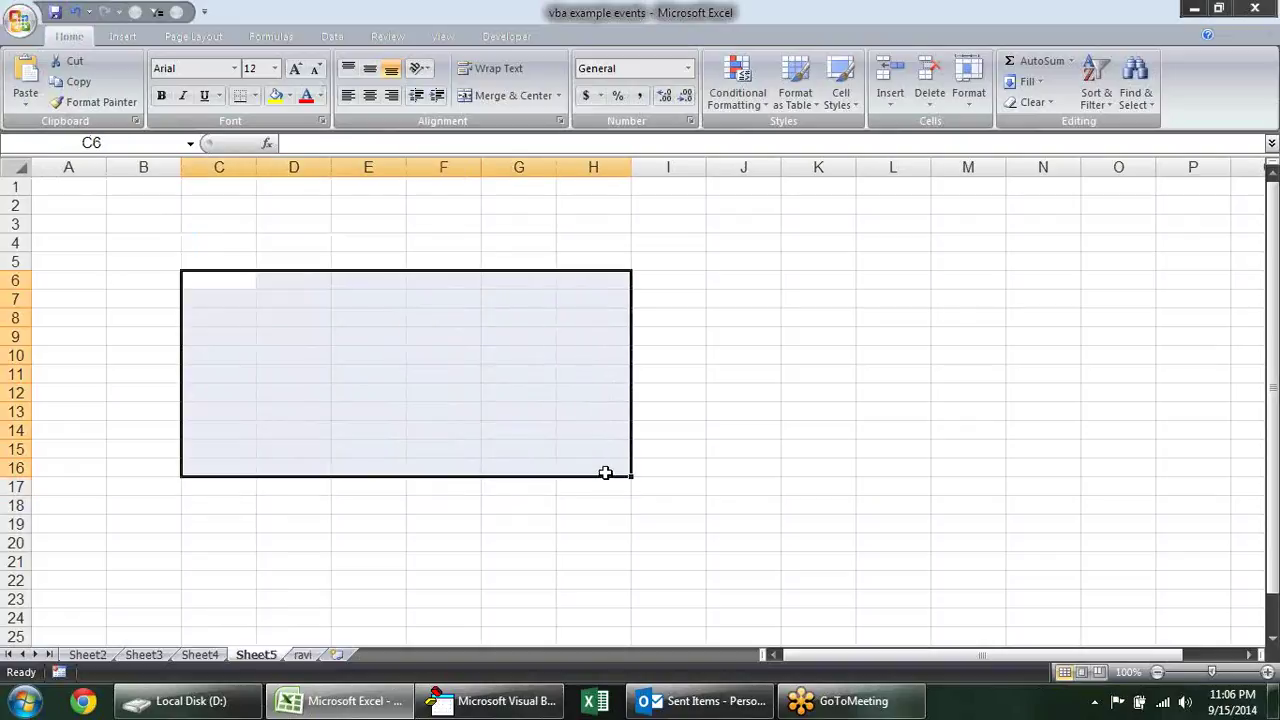
pyautogui.click(250, 97)
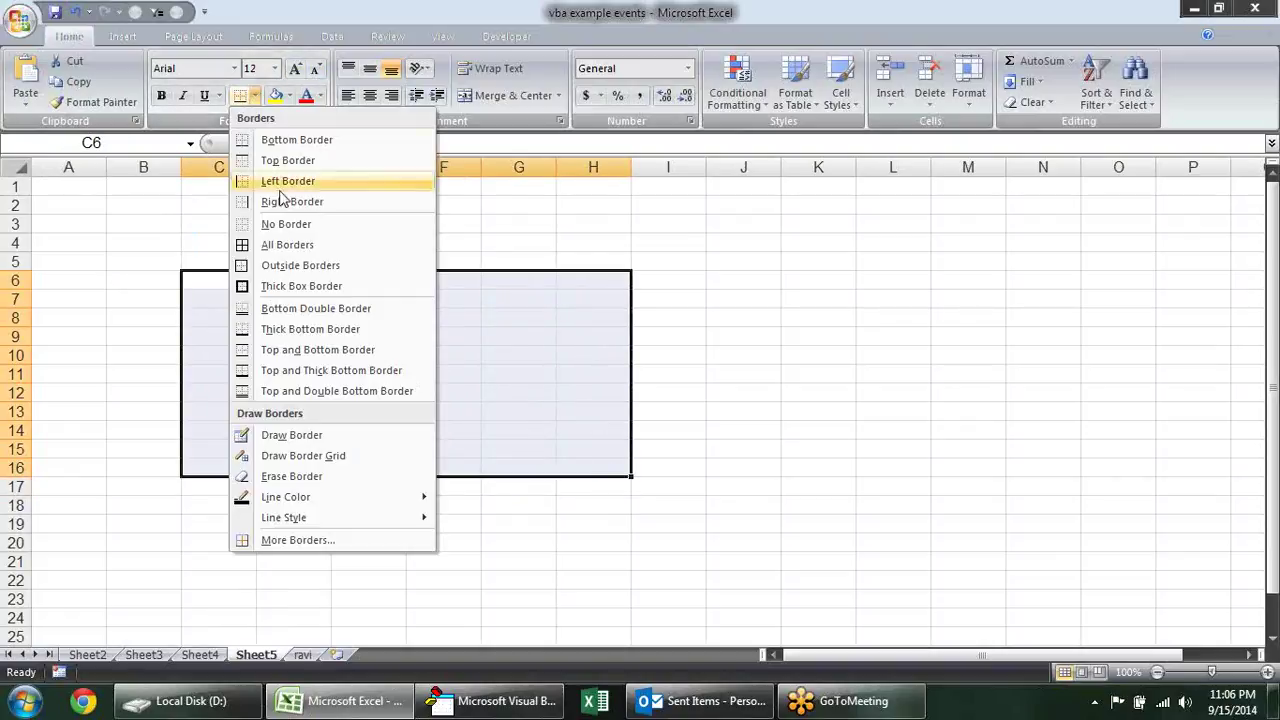
pyautogui.click(295, 245)
pyautogui.click(295, 245)
pyautogui.click(743, 373)
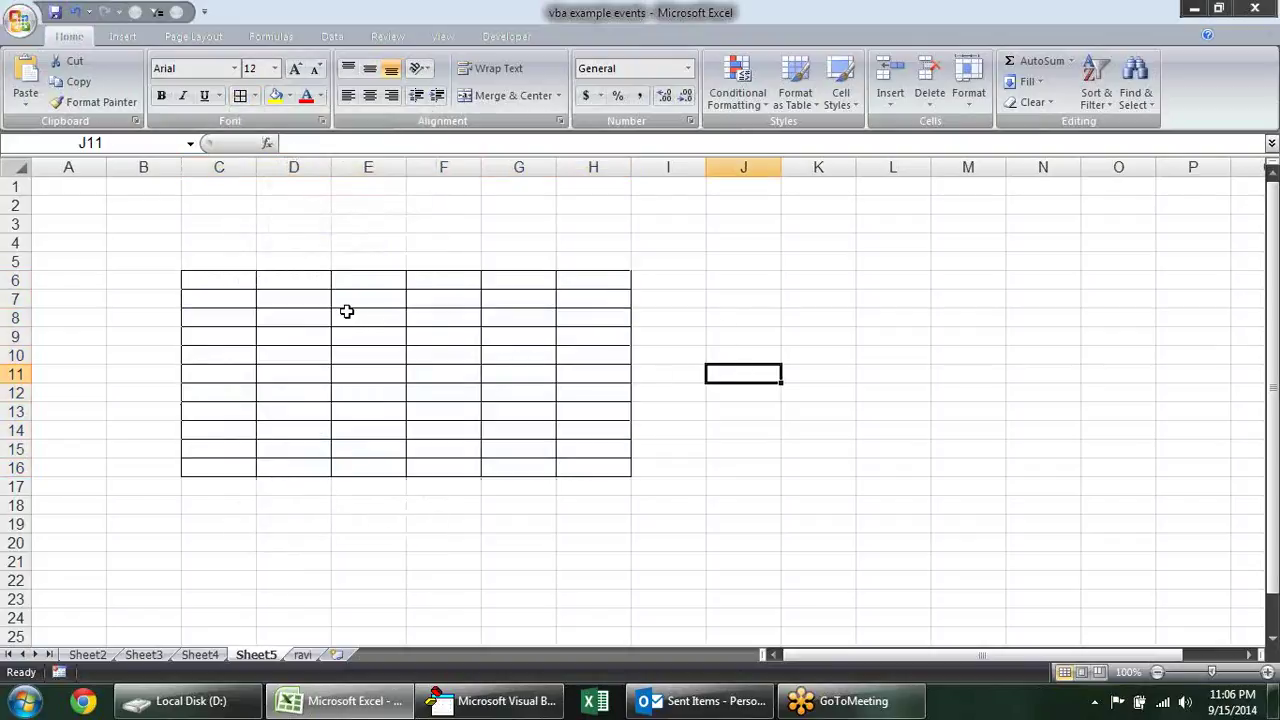
# Reselect the C6:H16 table and give it a yellow fill
pyautogui.click(307, 298)
pyautogui.click(295, 336)
pyautogui.click(292, 358)
pyautogui.click(298, 411)
pyautogui.click(292, 354)
pyautogui.click(300, 322)
pyautogui.click(290, 360)
pyautogui.moveTo(226, 280)
pyautogui.mouseDown()
pyautogui.moveTo(287, 297)
pyautogui.moveTo(614, 465)
pyautogui.mouseUp()
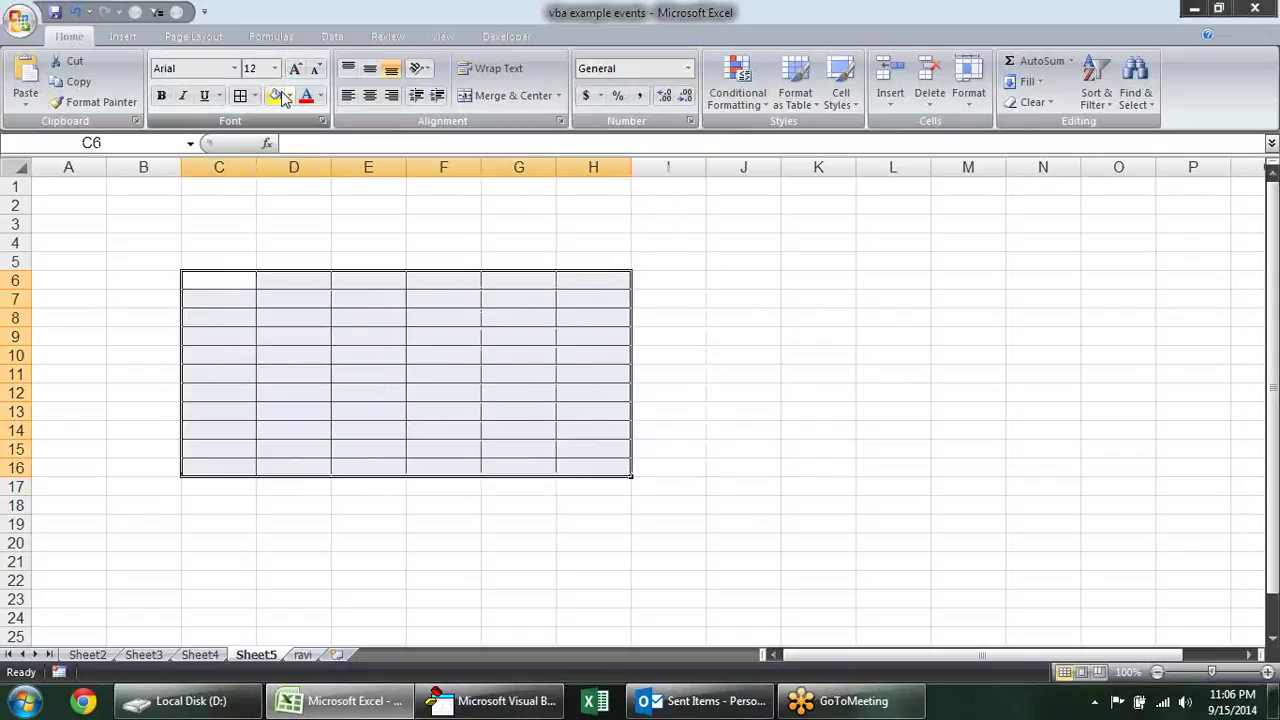
pyautogui.click(276, 95)
pyautogui.click(634, 373)
# Select C6:H16 again, check several cells of the yellow table, then jump to the VBA editor
pyautogui.moveTo(233, 289)
pyautogui.mouseDown()
pyautogui.moveTo(575, 438)
pyautogui.moveTo(590, 468)
pyautogui.mouseUp()
pyautogui.click(285, 350)
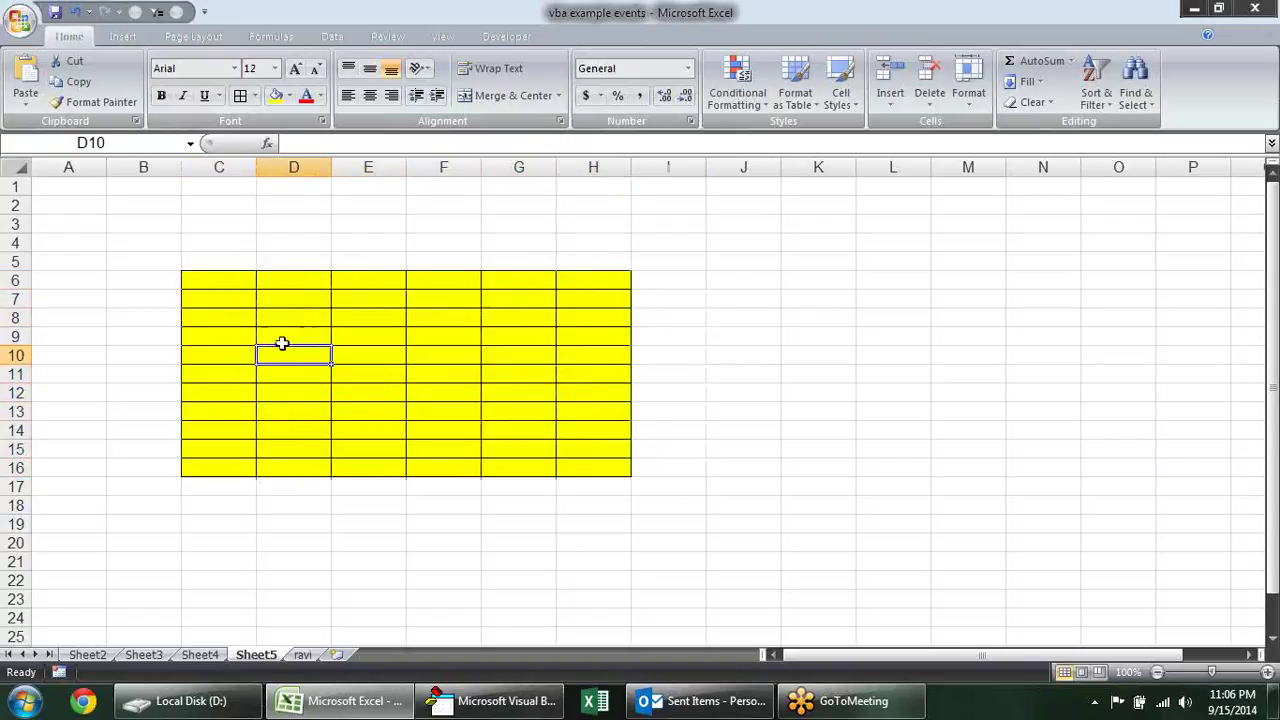
pyautogui.click(241, 344)
pyautogui.click(245, 354)
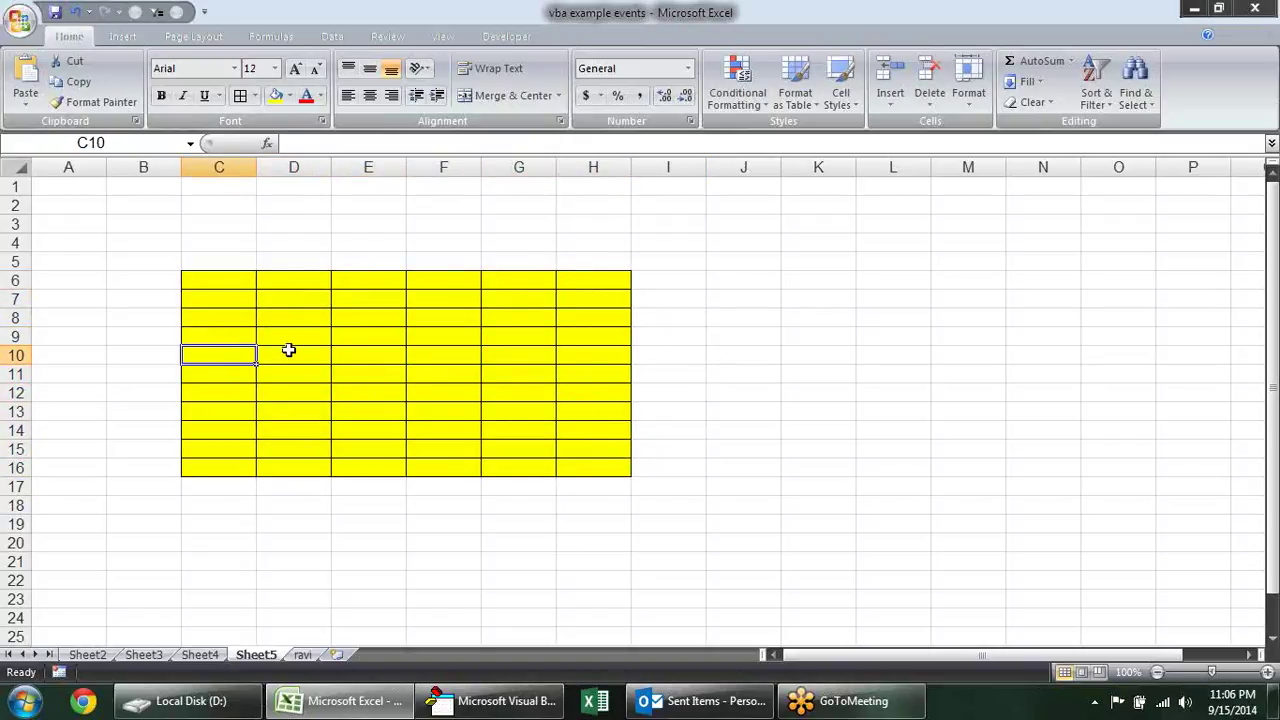
pyautogui.click(289, 350)
pyautogui.click(374, 350)
pyautogui.click(375, 322)
pyautogui.click(278, 318)
pyautogui.click(286, 358)
pyautogui.click(293, 334)
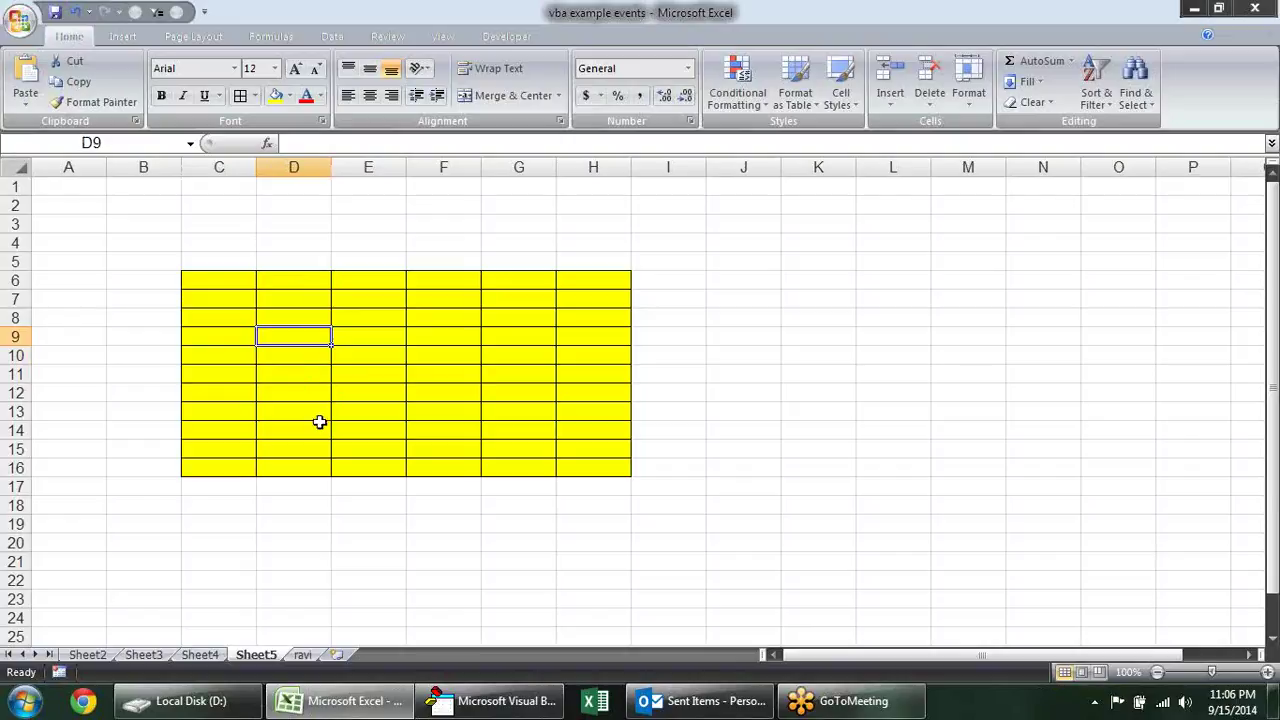
pyautogui.hotkey('alt', 'F11')
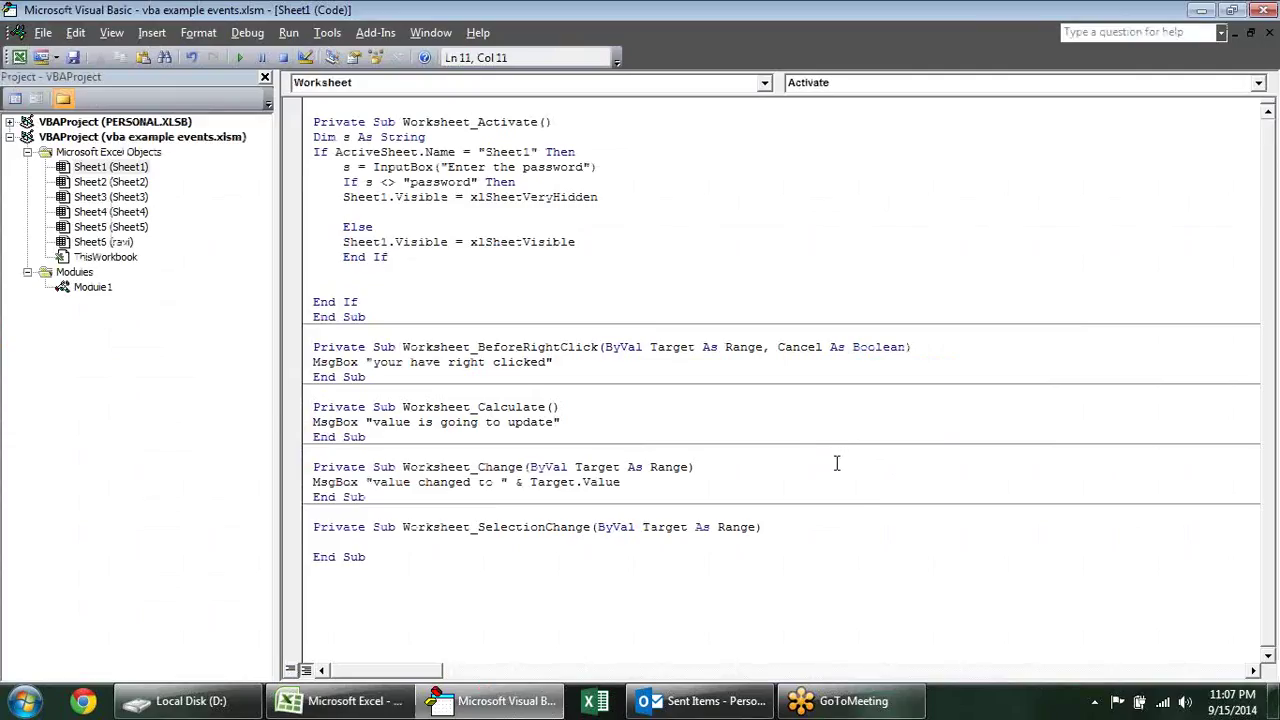
# Select F12 in the table, then end up back in the VBA editor
pyautogui.hotkey('alt', 'F11')
pyautogui.click(474, 396)
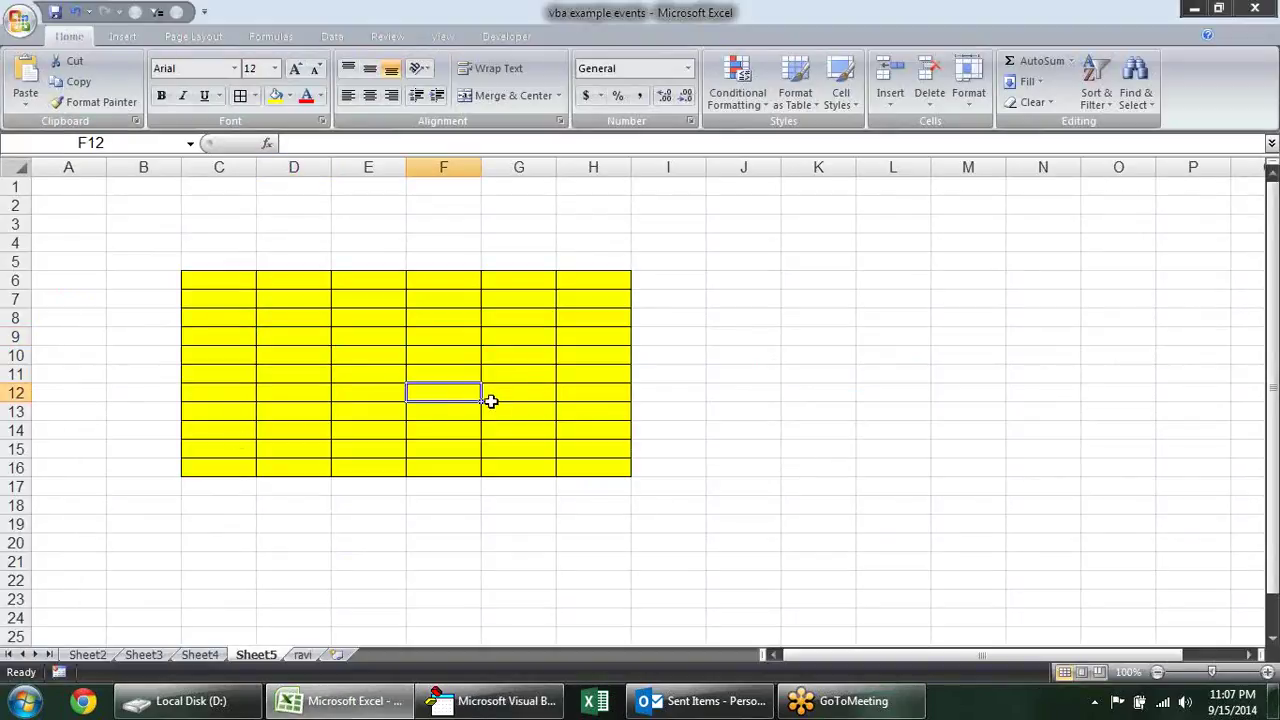
pyautogui.hotkey('alt', 'F11')
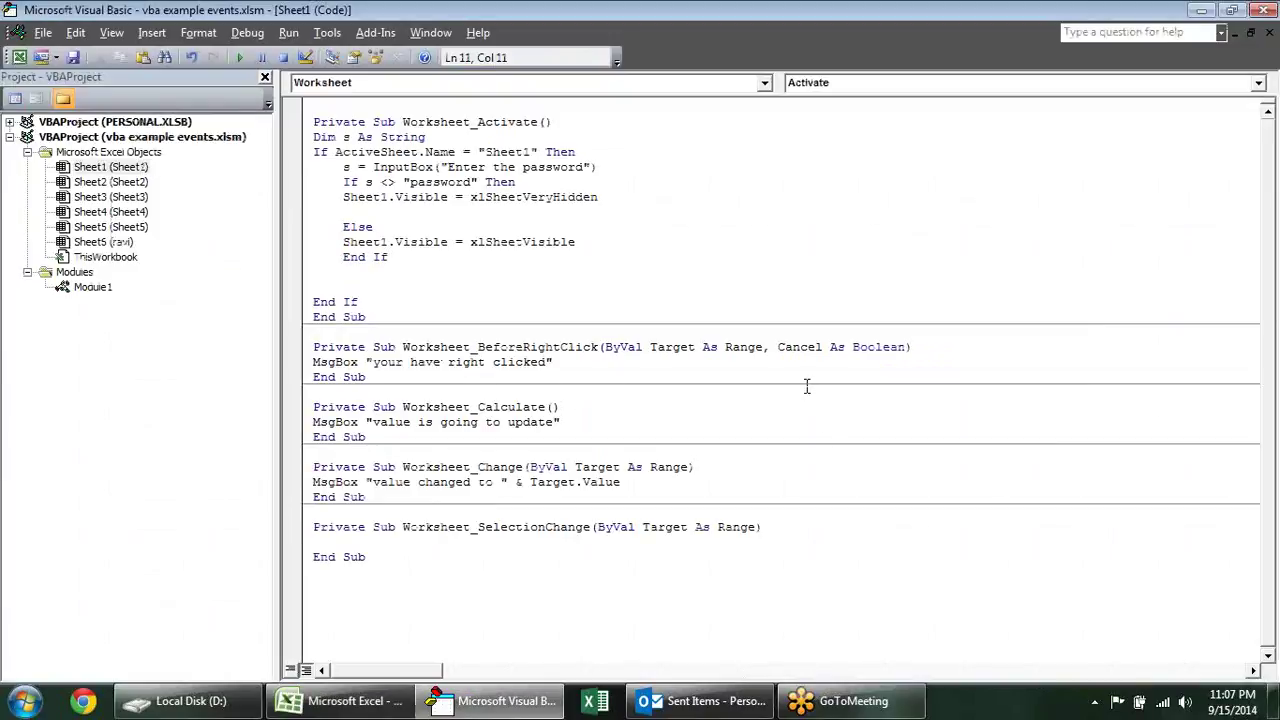
pyautogui.hotkey('alt', 'F11')
pyautogui.hotkey('alt', 'Tab')
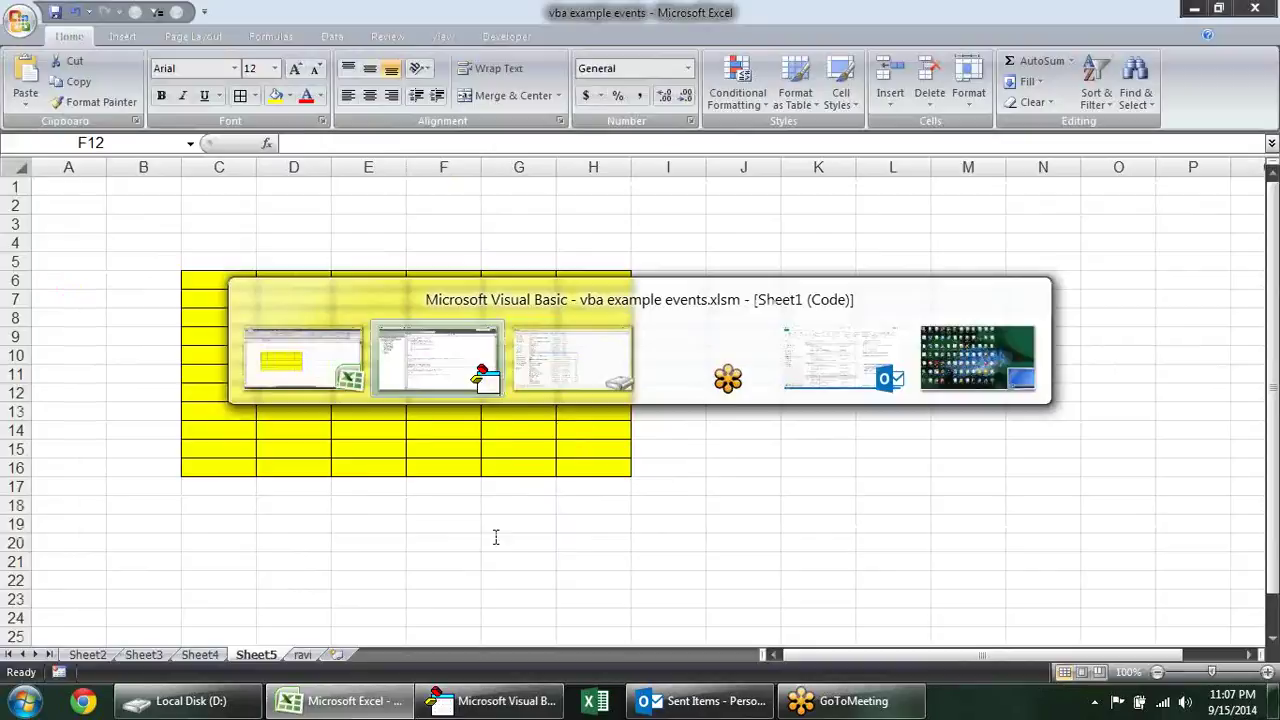
# Add a Sheet5 Worksheet_SelectionChange procedure with 'If Target.Row', then select C6 in Excel to test it
pyautogui.doubleClick(112, 227)
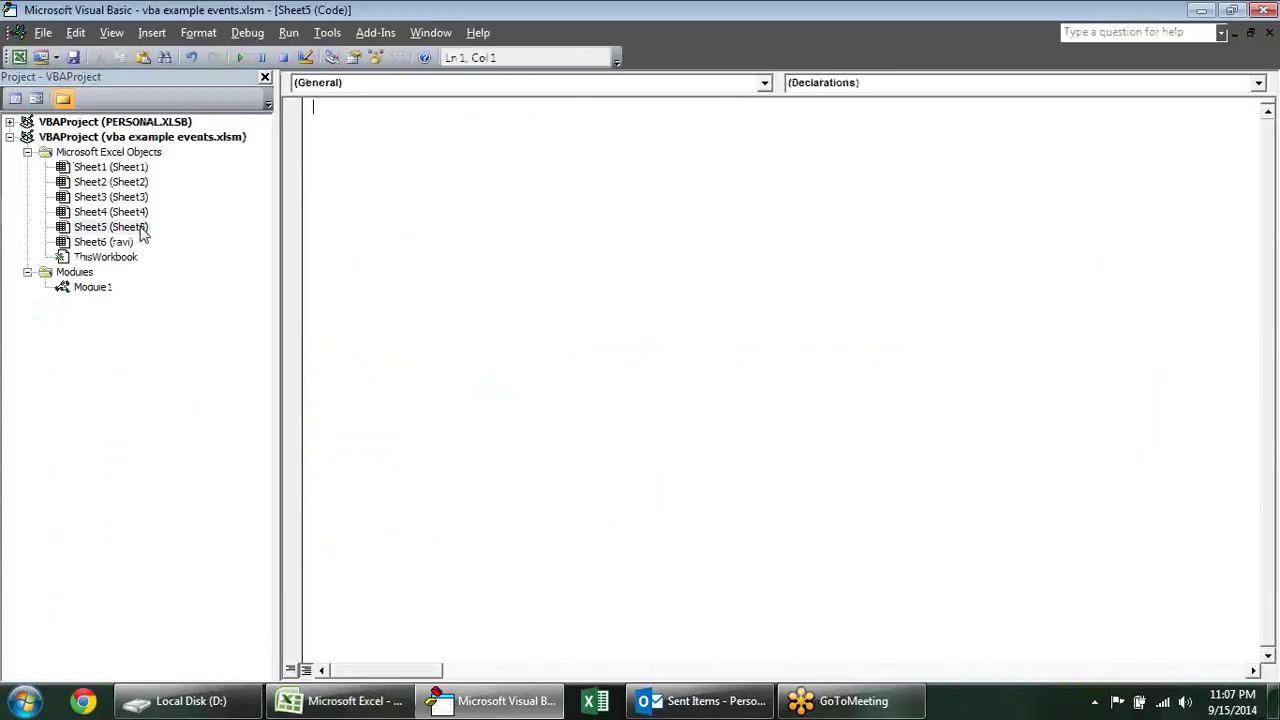
pyautogui.click(765, 83)
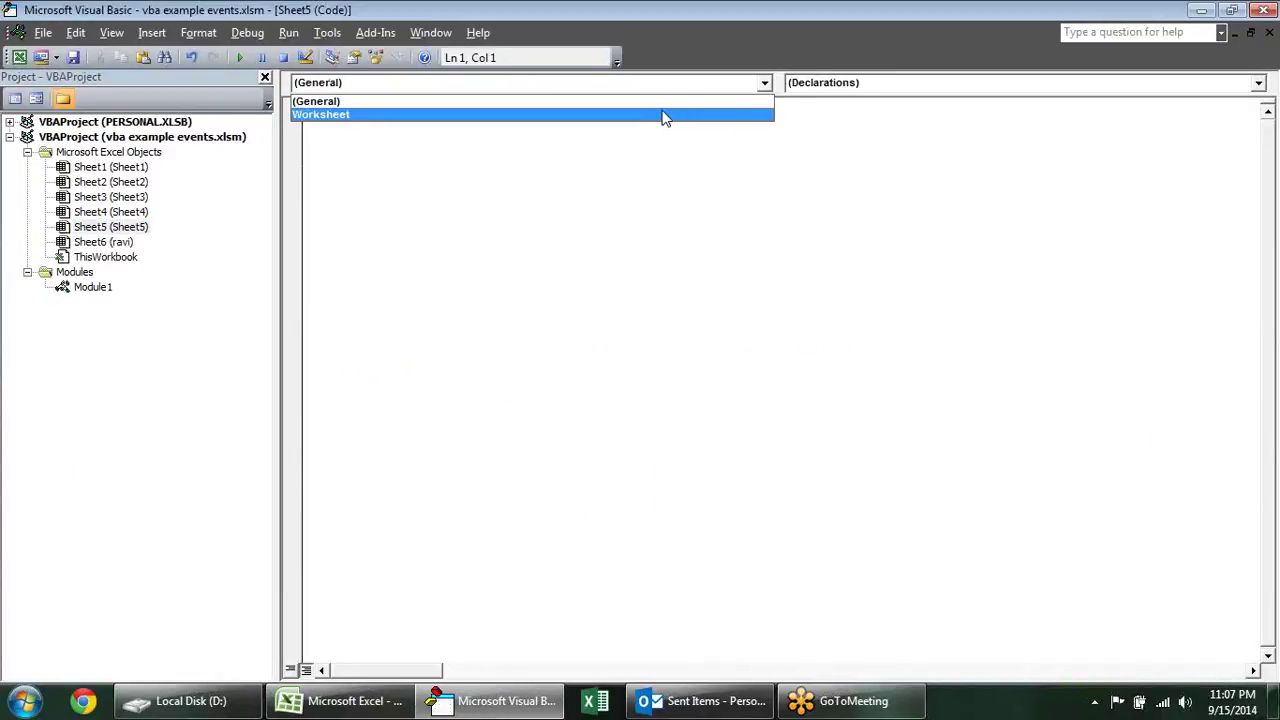
pyautogui.click(663, 117)
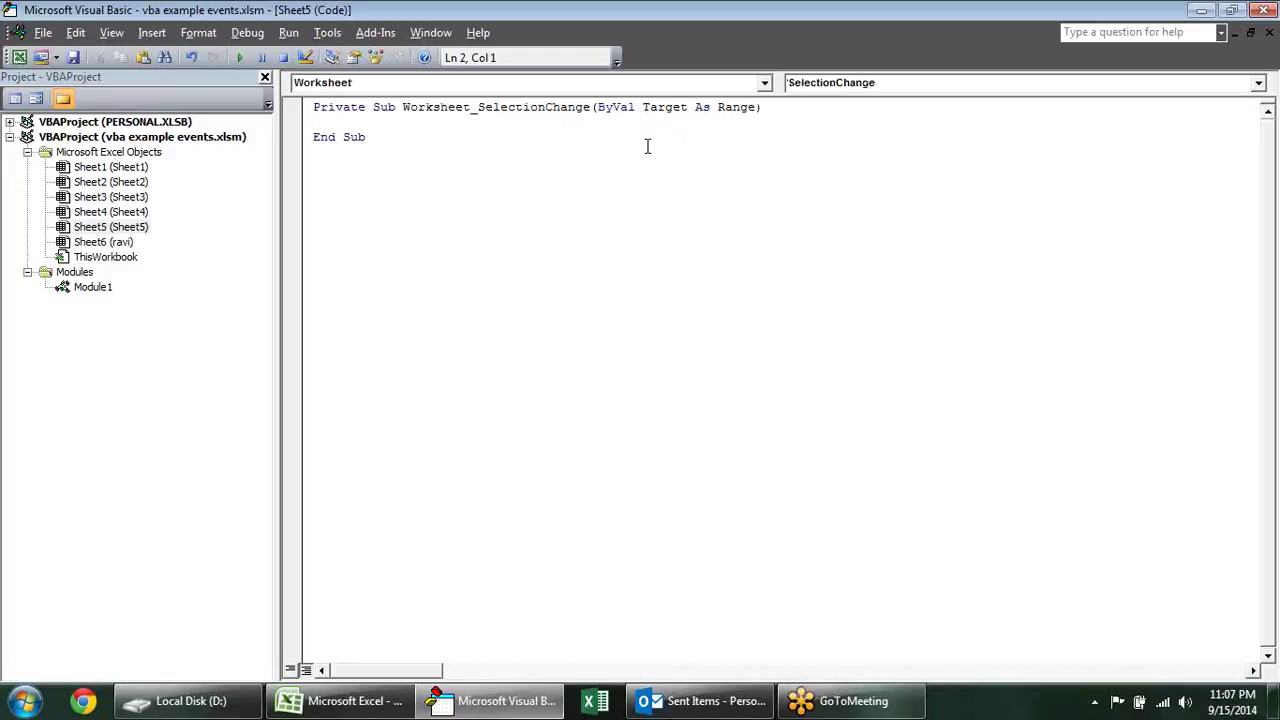
pyautogui.press('Return')
pyautogui.write('if targe')
pyautogui.write('t.')
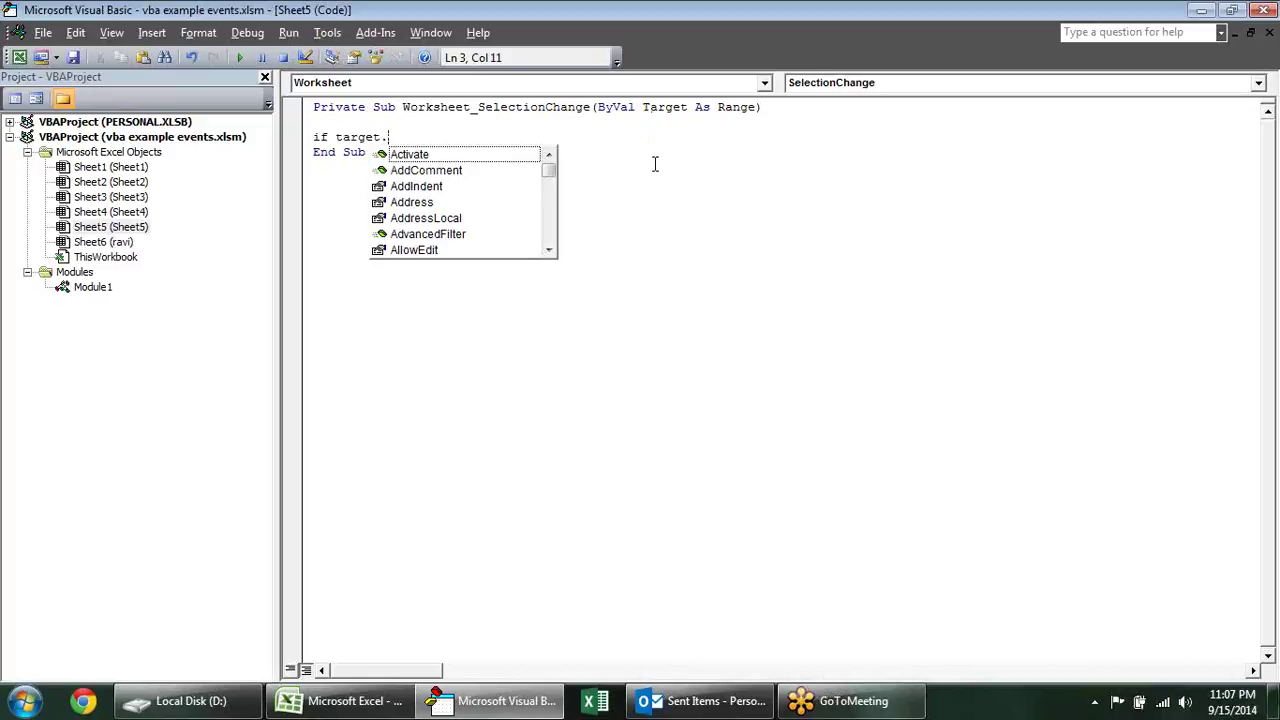
pyautogui.write('ro')
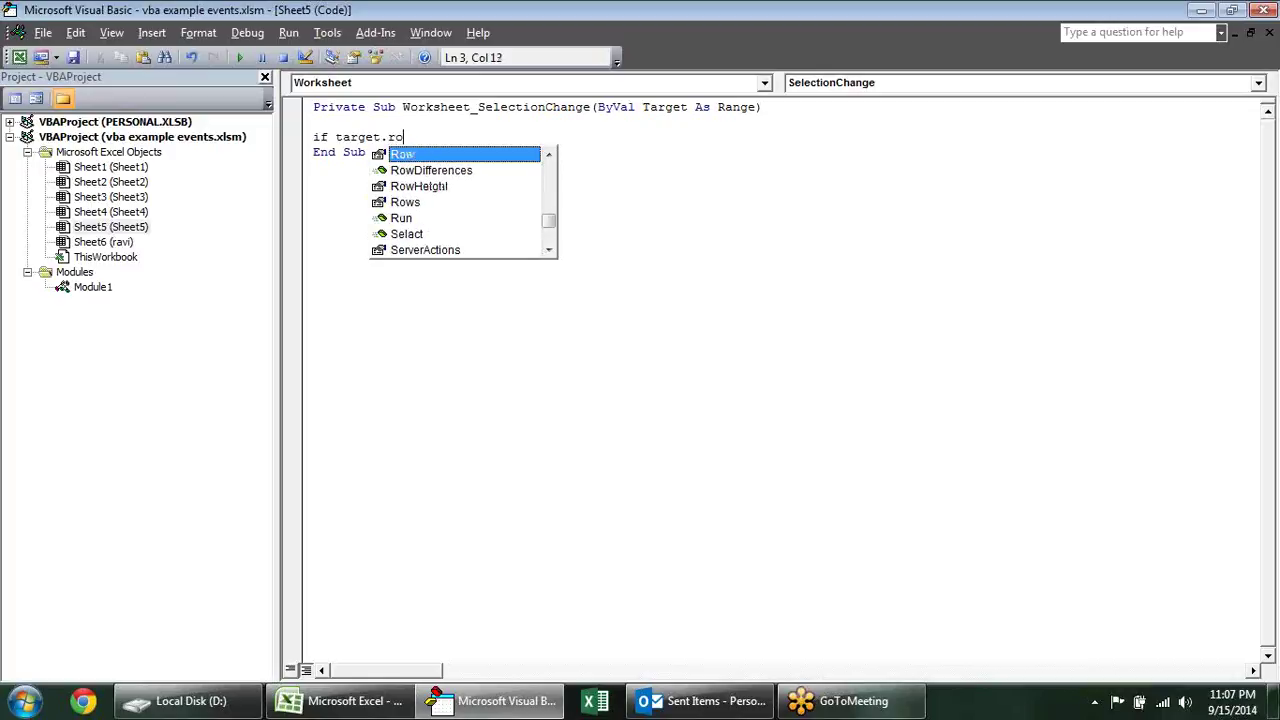
pyautogui.press('Tab')
pyautogui.hotkey('alt', 'F11')
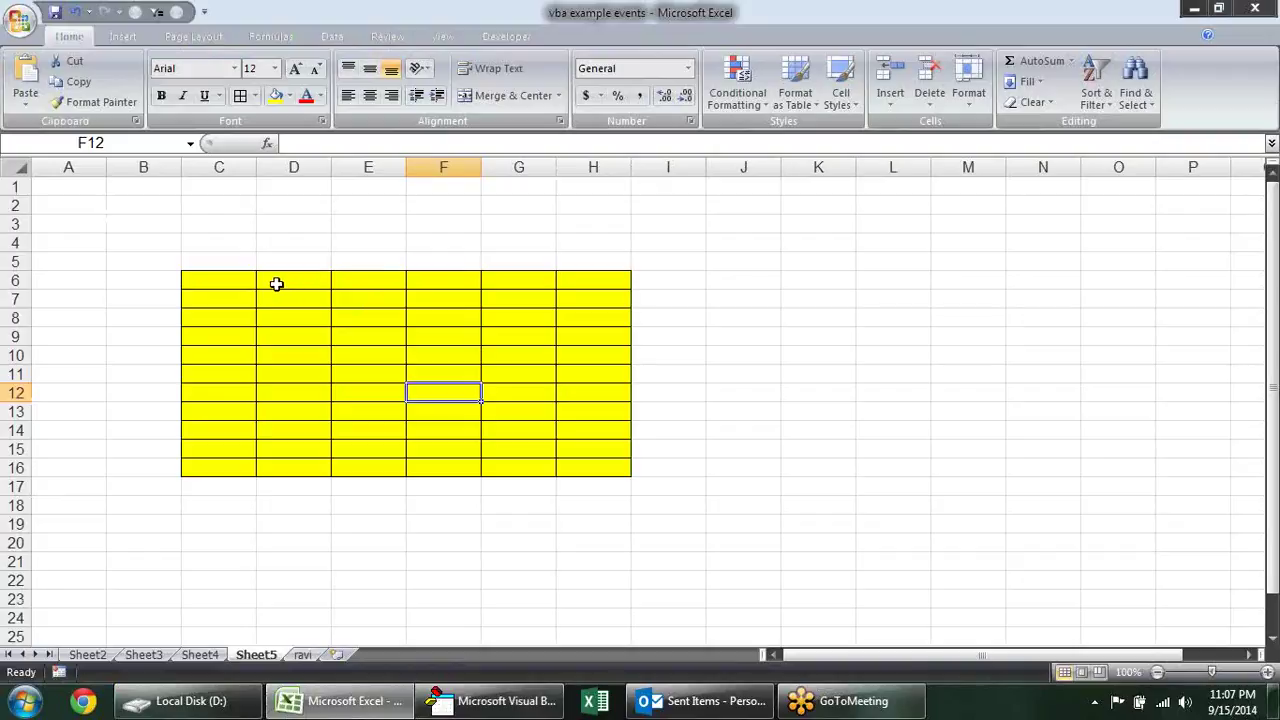
pyautogui.click(226, 277)
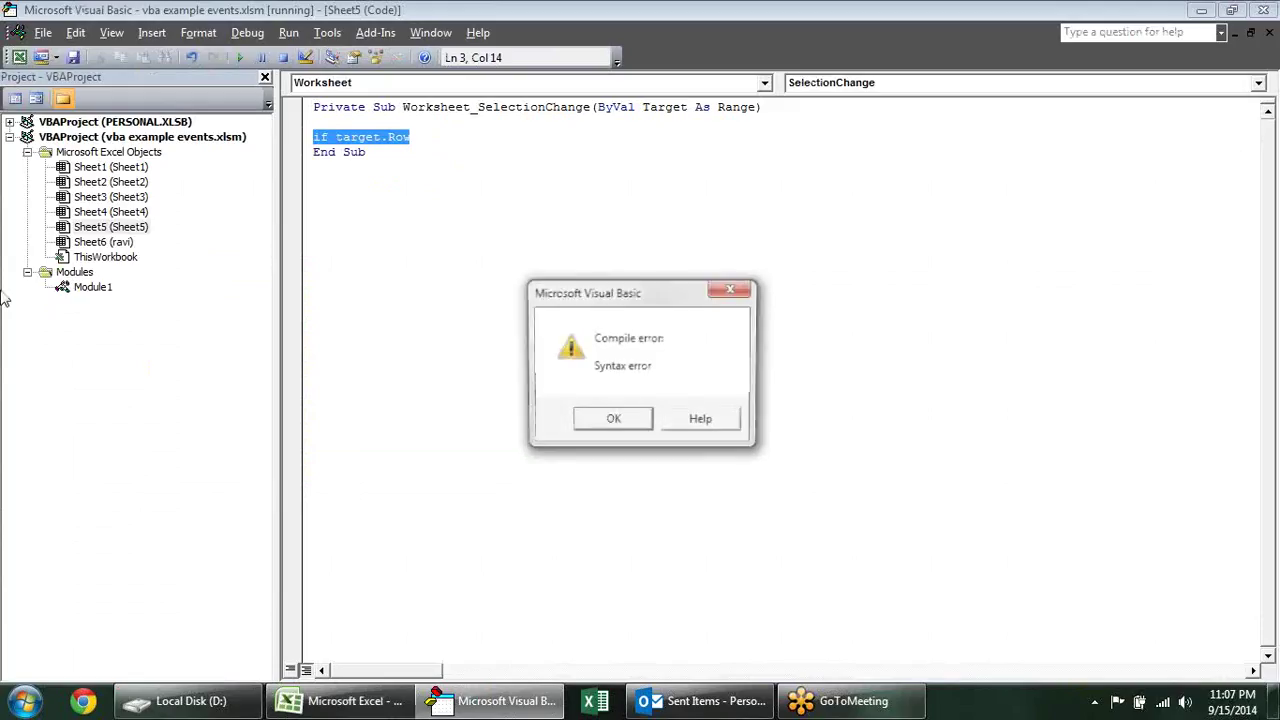
# Dismiss the syntax error, retest in Excel, and return to the end of the If line
pyautogui.click(628, 420)
pyautogui.hotkey('alt', 'F11')
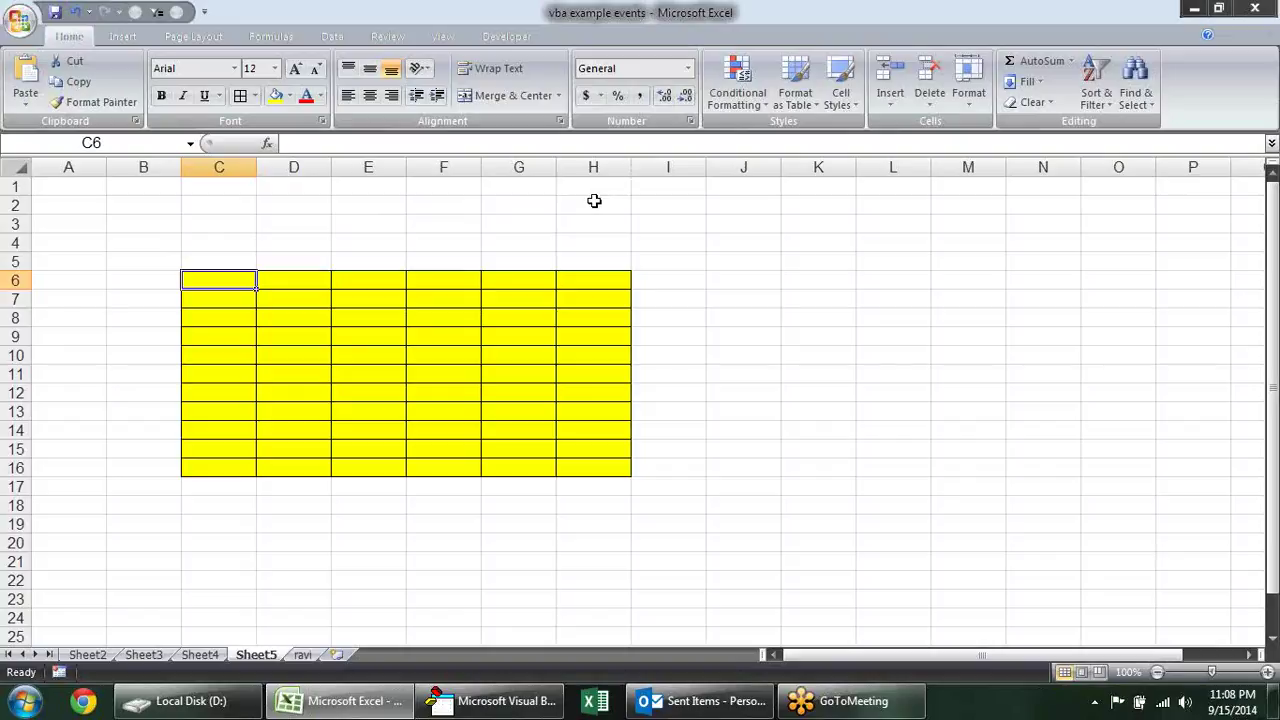
pyautogui.click(648, 467)
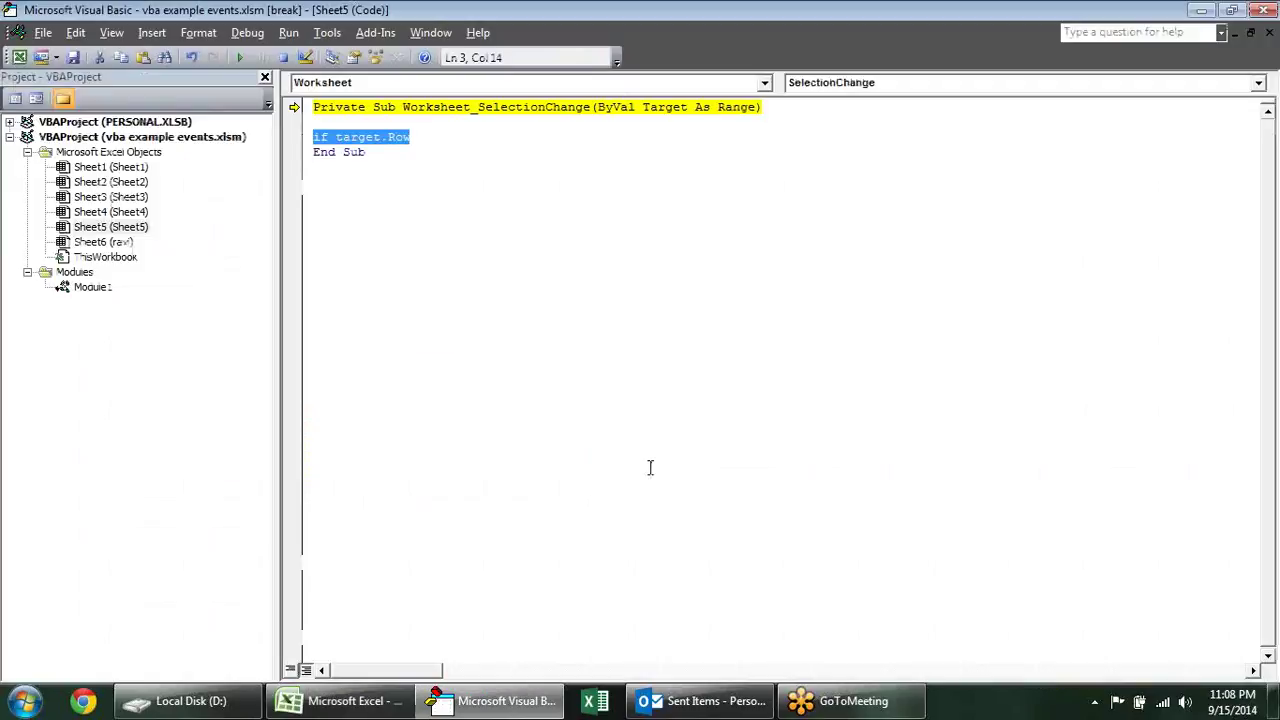
pyautogui.click(453, 140)
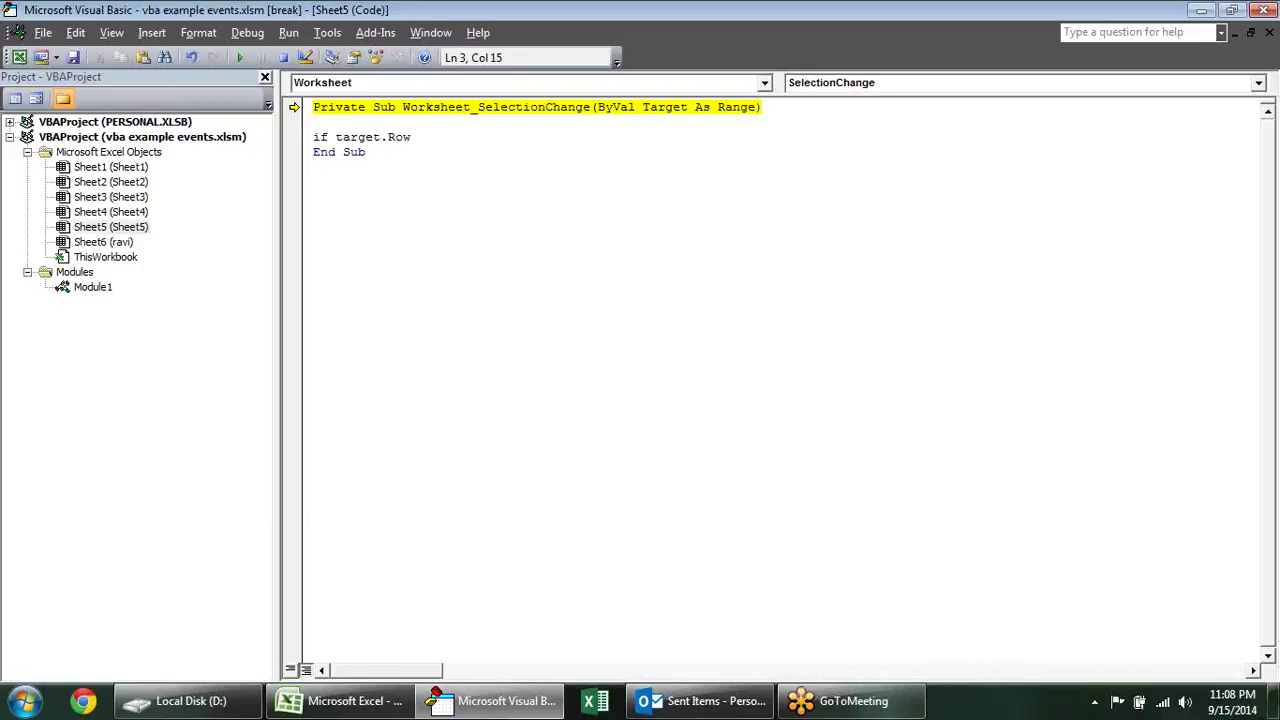
pyautogui.write('<')
pyautogui.write('5')
pyautogui.press('BackSpace')
pyautogui.press('BackSpace')
pyautogui.click(455, 148)
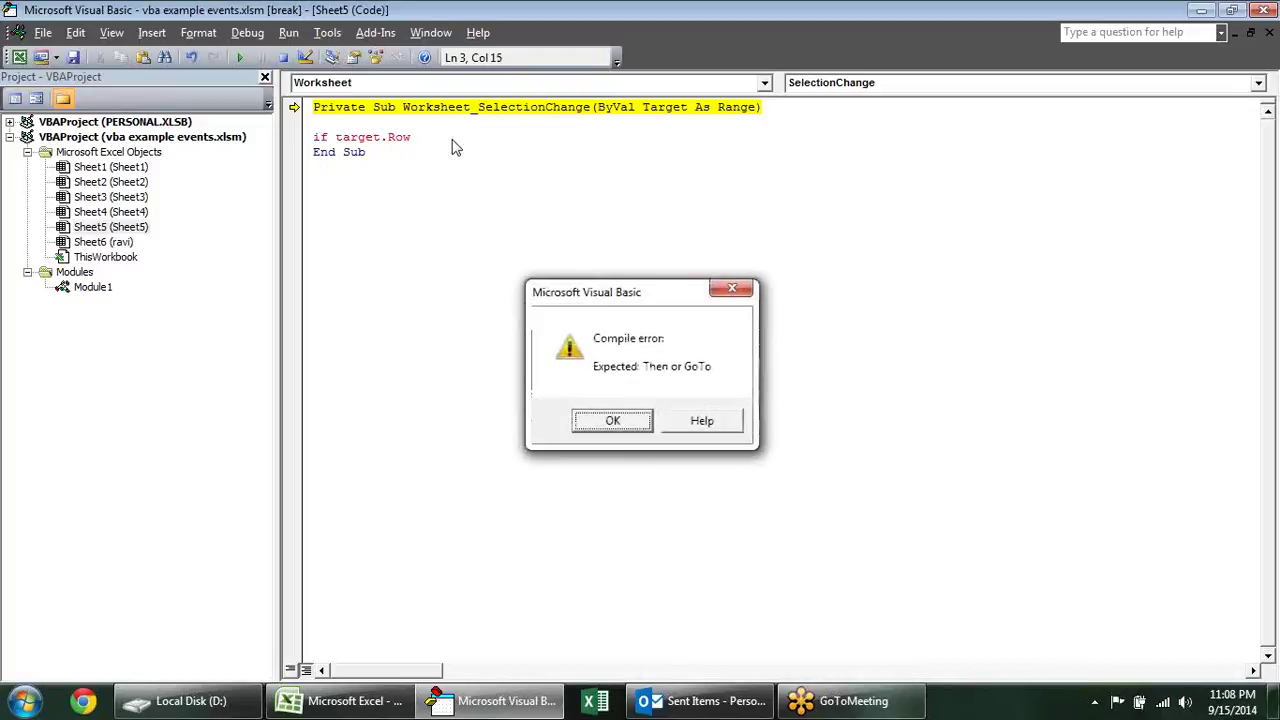
pyautogui.press('Return')
pyautogui.press('BackSpace')
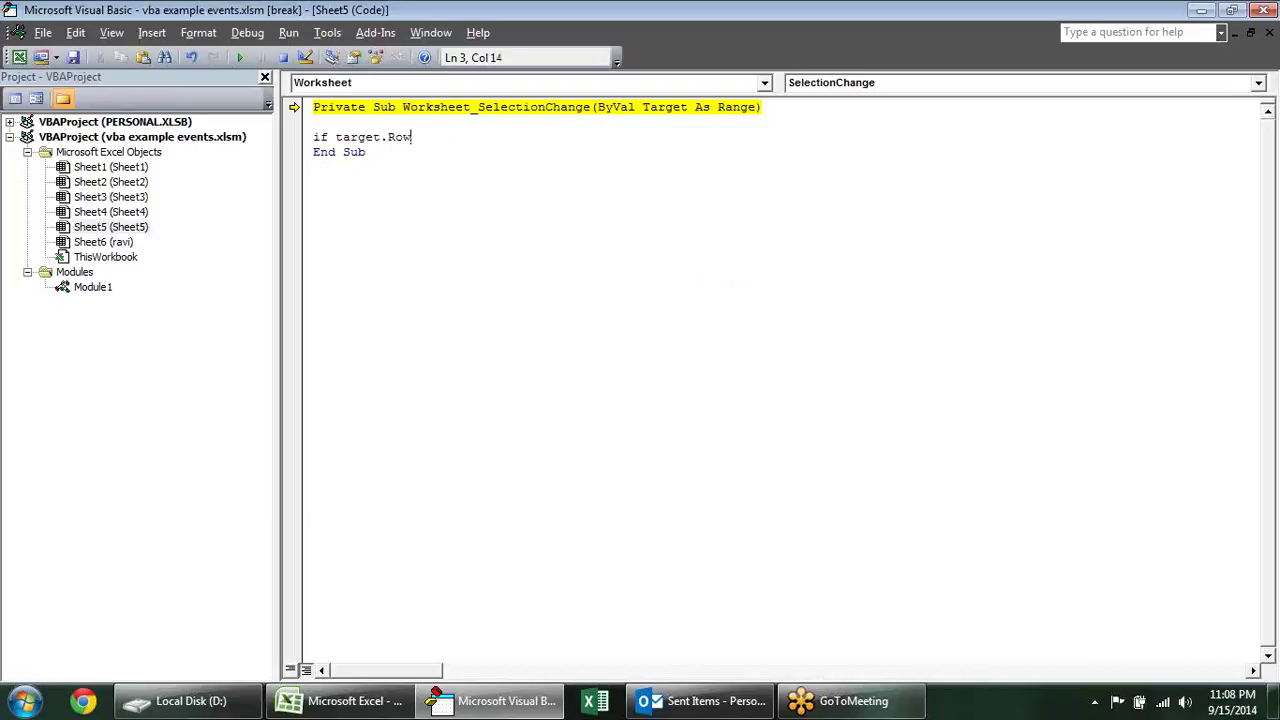
# Complete the condition as Target.Row > 5 And < 17 And Target.Column > 2 And < 9 Then
pyautogui.write('> 5 ')
pyautogui.write('and target.')
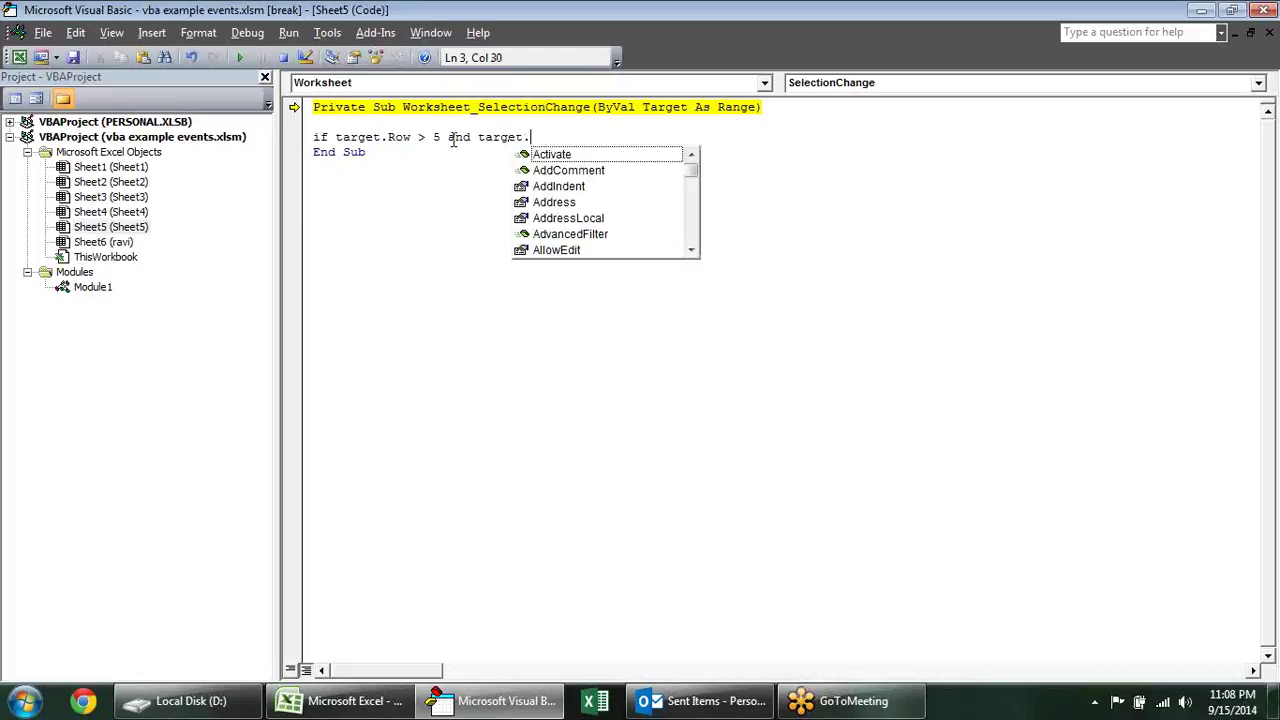
pyautogui.write('ro')
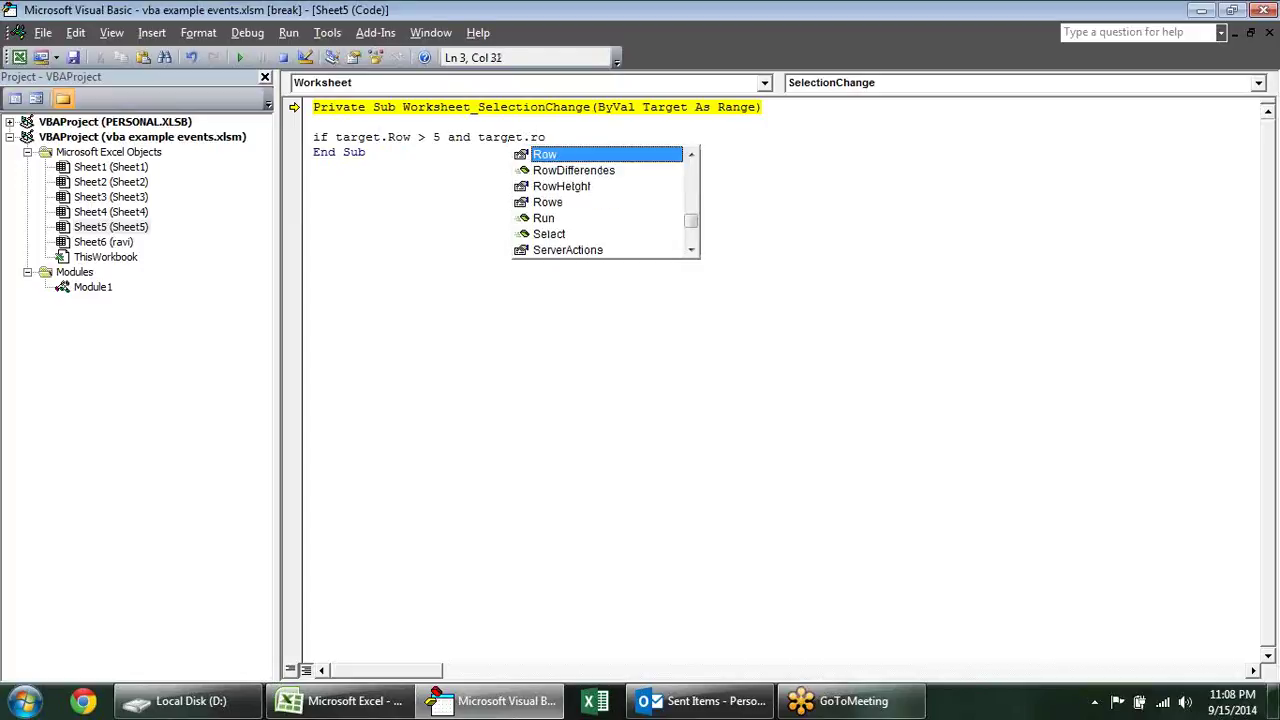
pyautogui.press('Tab')
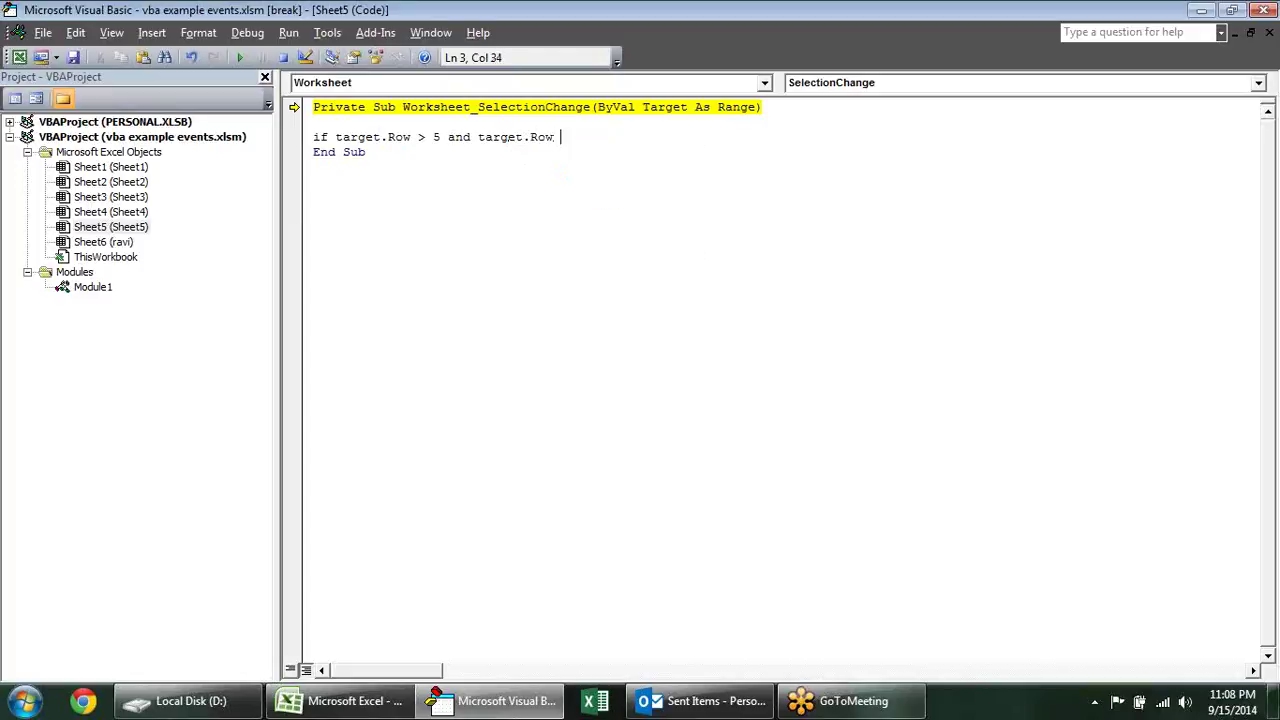
pyautogui.write('<')
pyautogui.write('17')
pyautogui.write(' and target.col')
pyautogui.press('Tab')
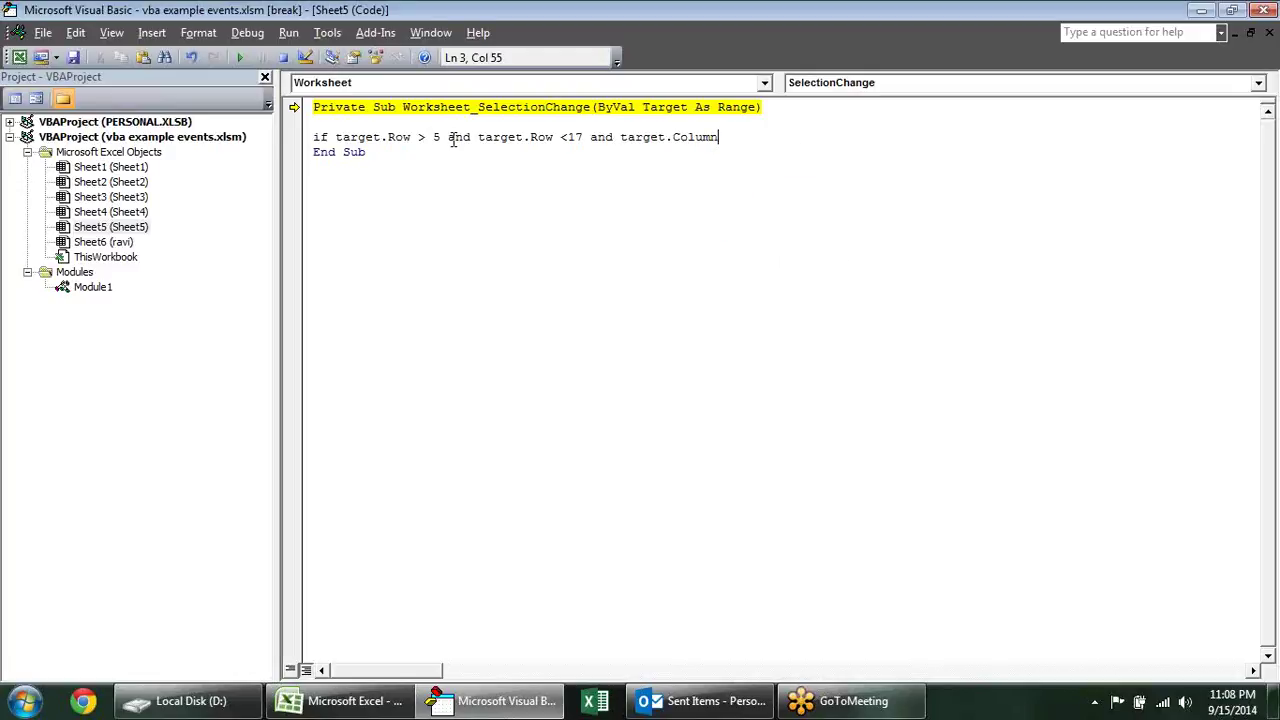
pyautogui.write('>2')
pyautogui.write(' and target.')
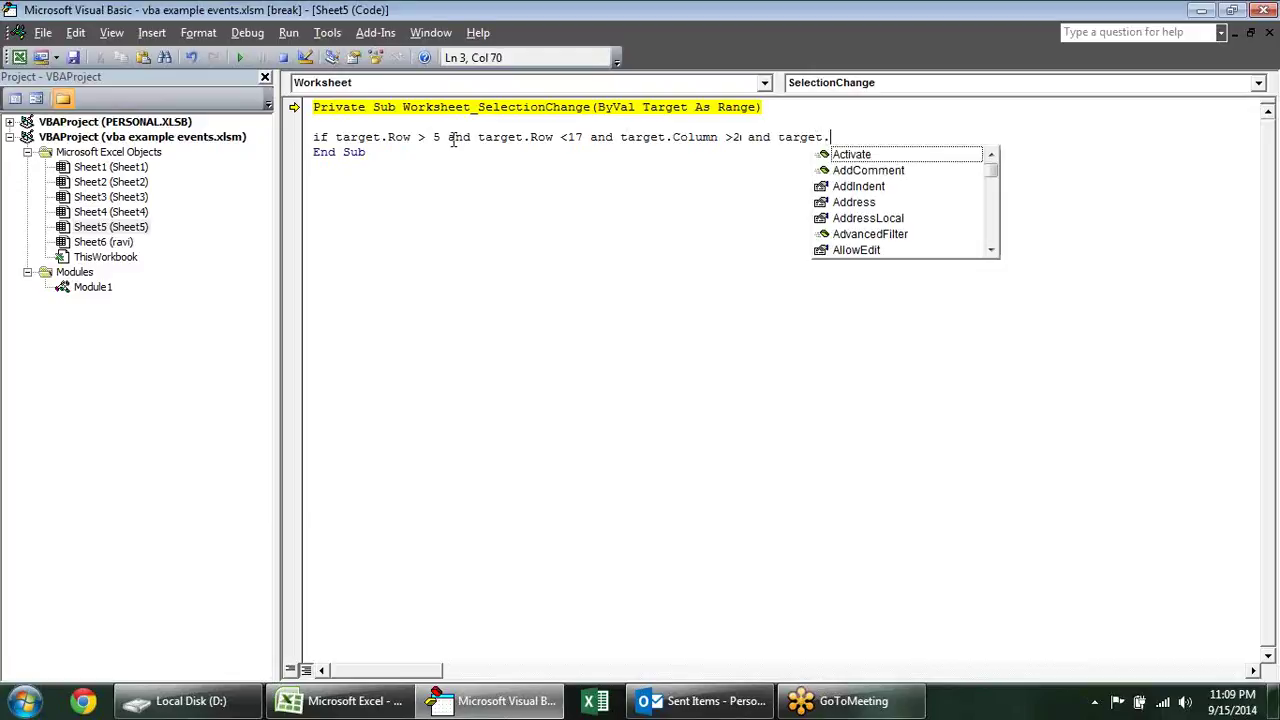
pyautogui.write('col')
pyautogui.press('Tab')
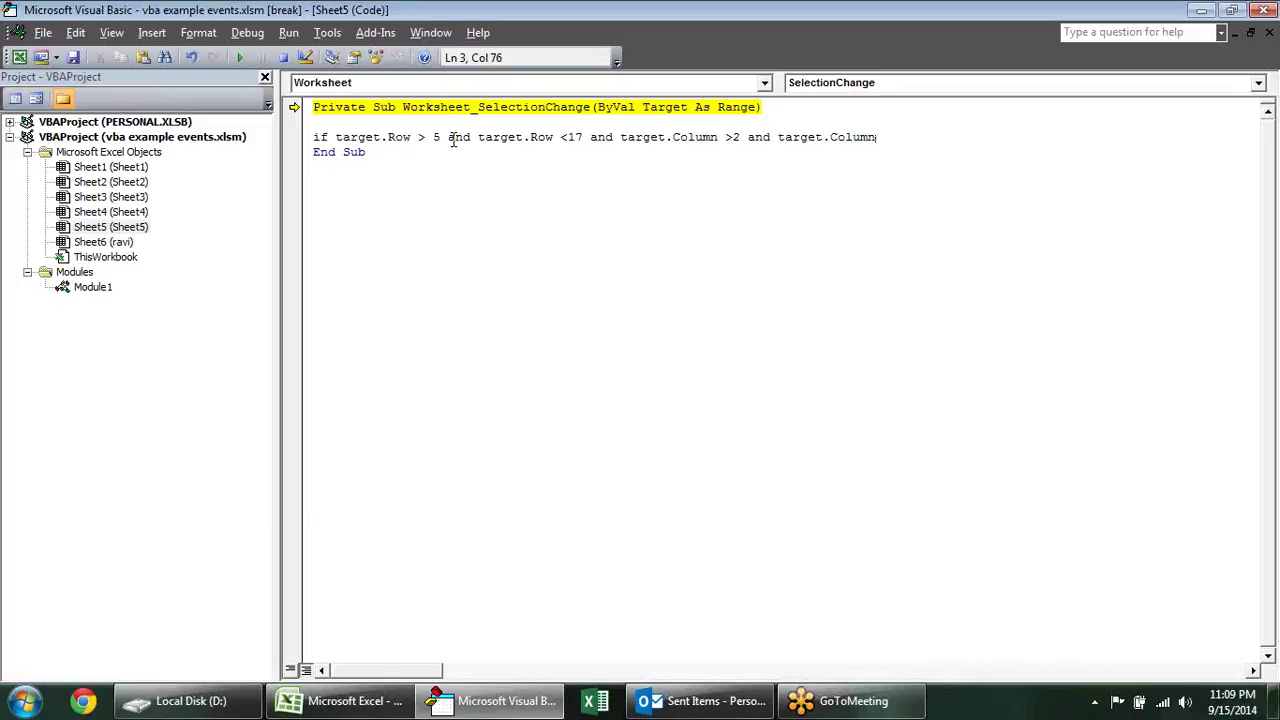
pyautogui.write('>')
pyautogui.press('BackSpace')
pyautogui.write('<')
pyautogui.write('9')
pyautogui.write(' then')
pyautogui.press('Return')
pyautogui.press('Return')
pyautogui.press('Return')
# Add End If, then type cells(Target.Row, 3) on the blank line inside the If block
pyautogui.write('end if')
pyautogui.press('Down')
pyautogui.press('Up')
pyautogui.press('Up')
pyautogui.press('Up')
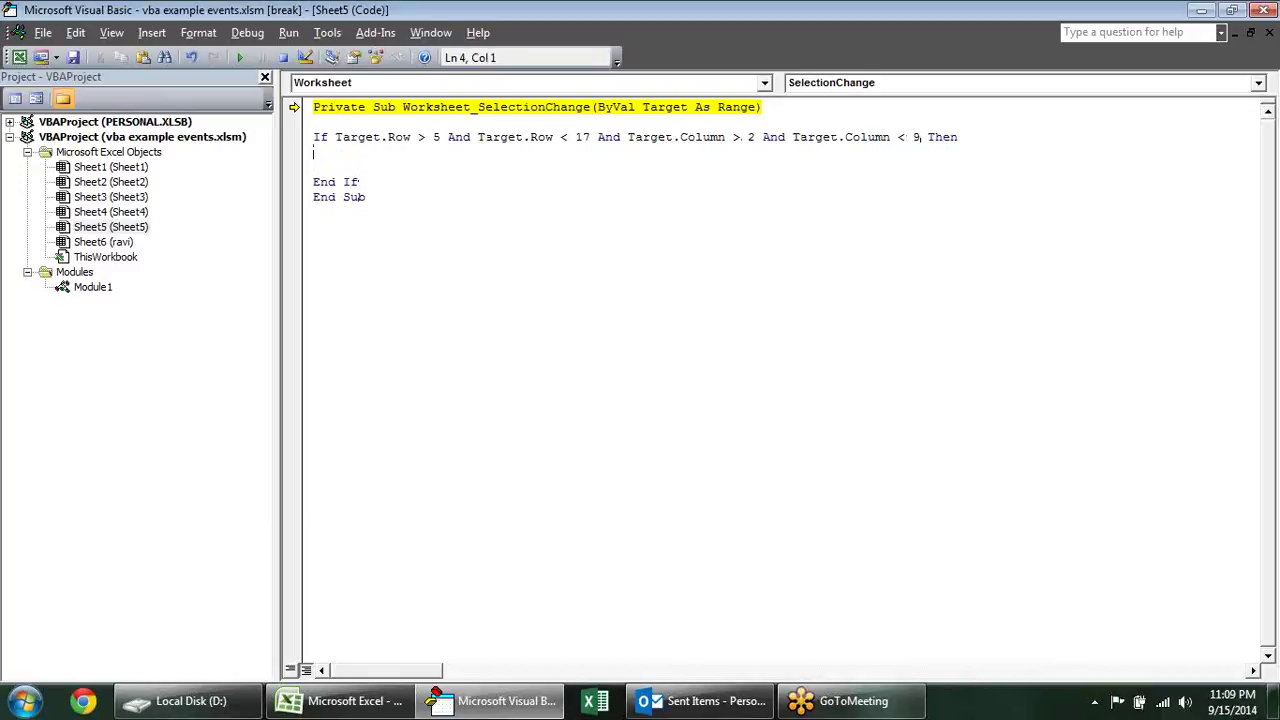
pyautogui.write('c')
pyautogui.write('arget')
pyautogui.write('.')
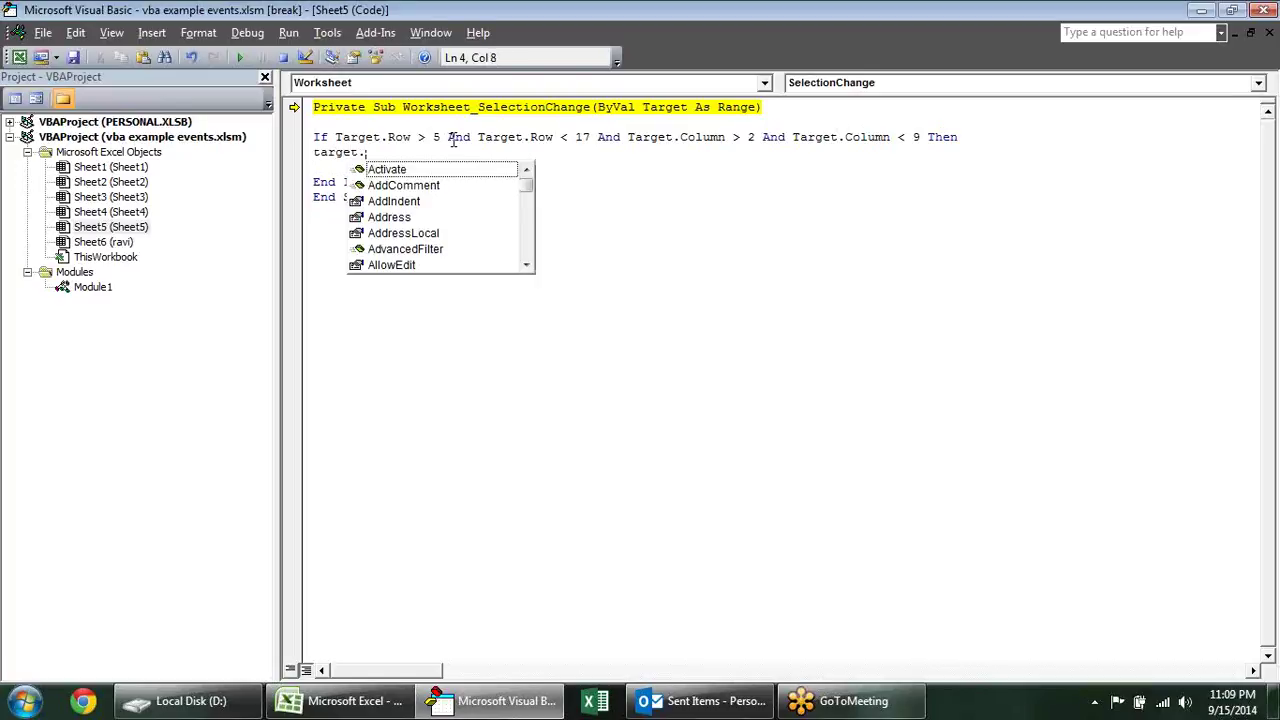
pyautogui.write('en')
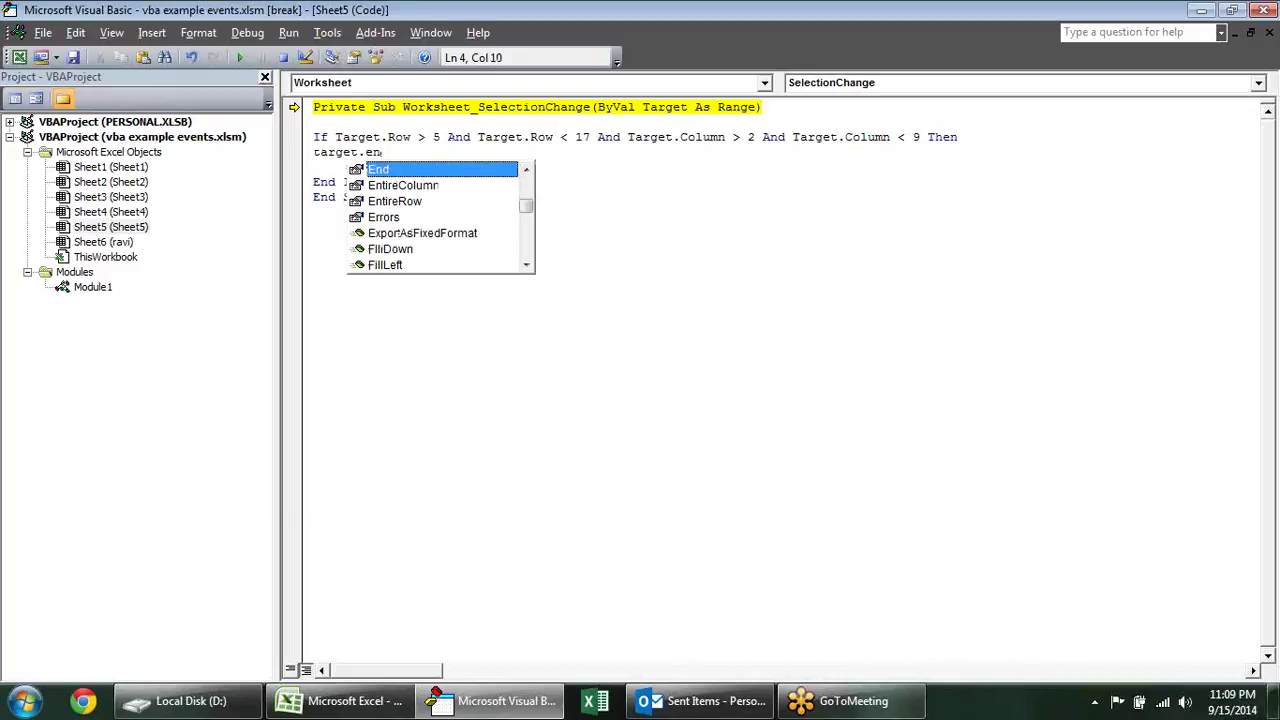
pyautogui.press('Down')
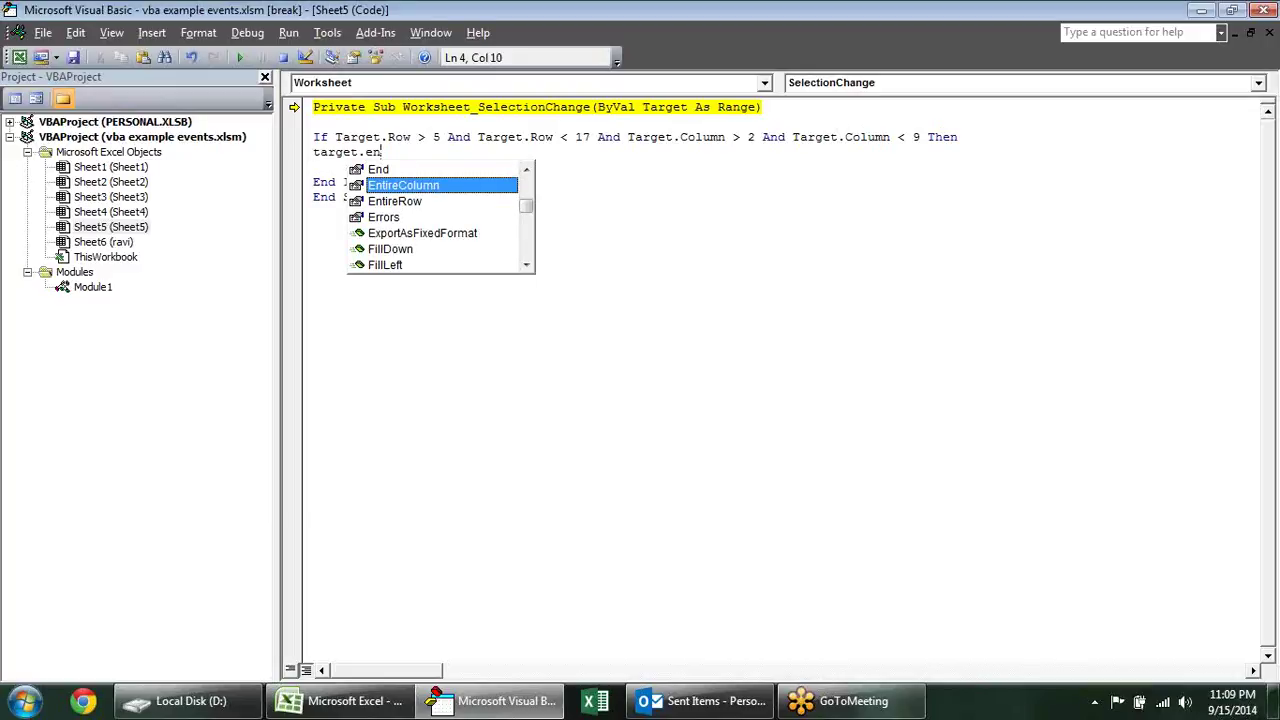
pyautogui.press('BackSpace')
pyautogui.press('BackSpace')
pyautogui.press('BackSpace')
pyautogui.press('BackSpace')
pyautogui.press('BackSpace')
pyautogui.press('BackSpace')
pyautogui.press('BackSpace')
pyautogui.press('BackSpace')
pyautogui.press('BackSpace')
pyautogui.write('targ')
pyautogui.press('BackSpace')
pyautogui.press('BackSpace')
pyautogui.press('BackSpace')
pyautogui.press('BackSpace')
pyautogui.write('cells(')
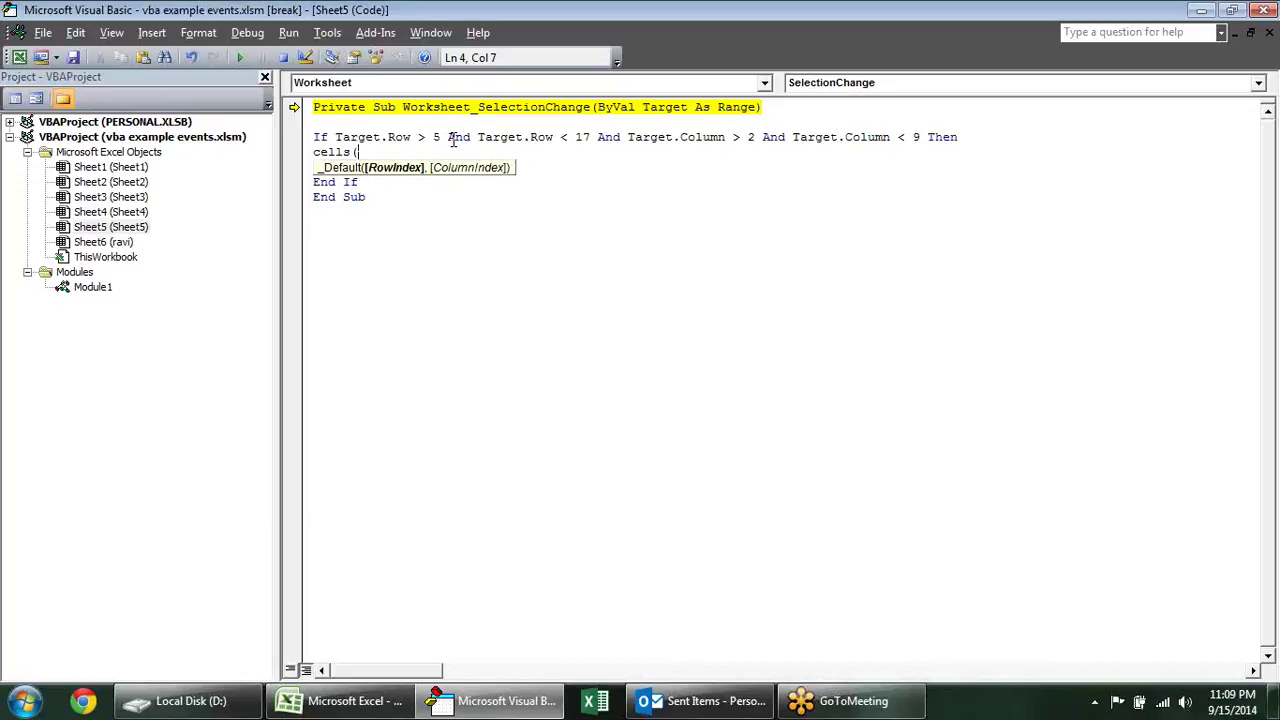
pyautogui.write('target')
pyautogui.write('.ro')
pyautogui.press('Tab')
pyautogui.write(',')
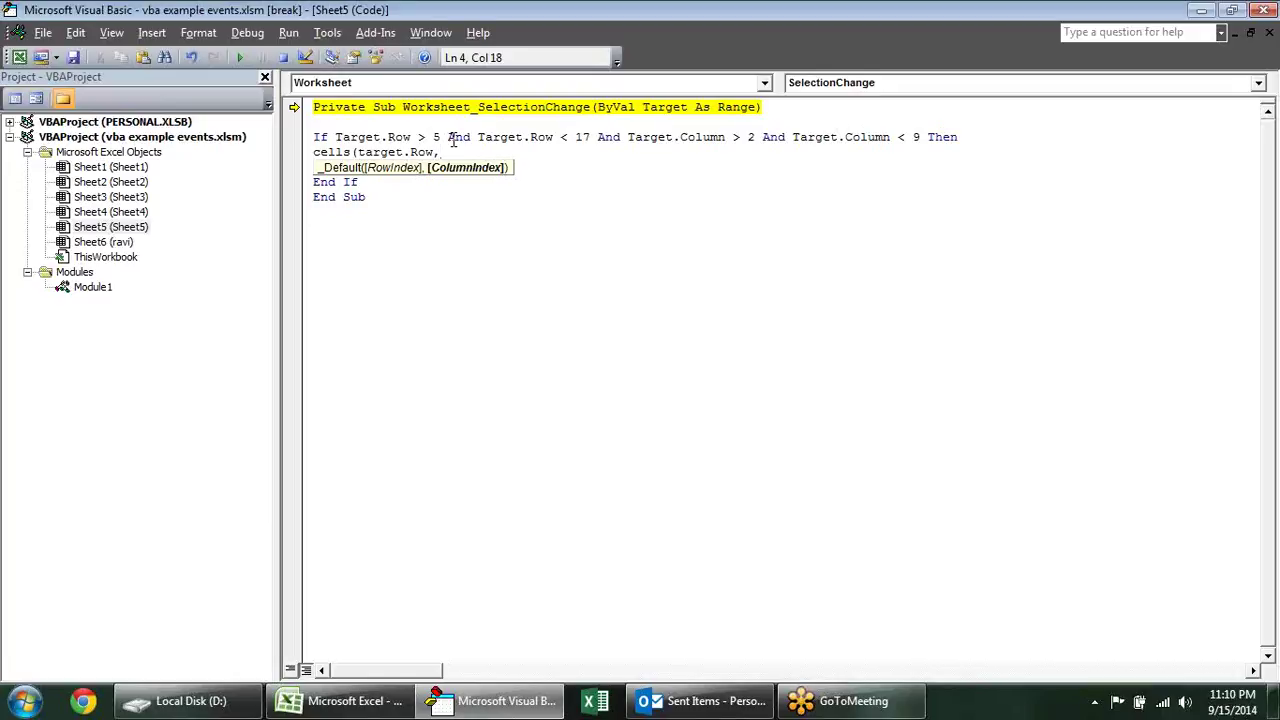
pyautogui.write('3')
pyautogui.write(')')
# Wrap the line as Range(Cells(Target.Row, 3), Cells(Target.Row, 8)).Interior.Color = vbRed
pyautogui.click(313, 151)
pyautogui.write('range')
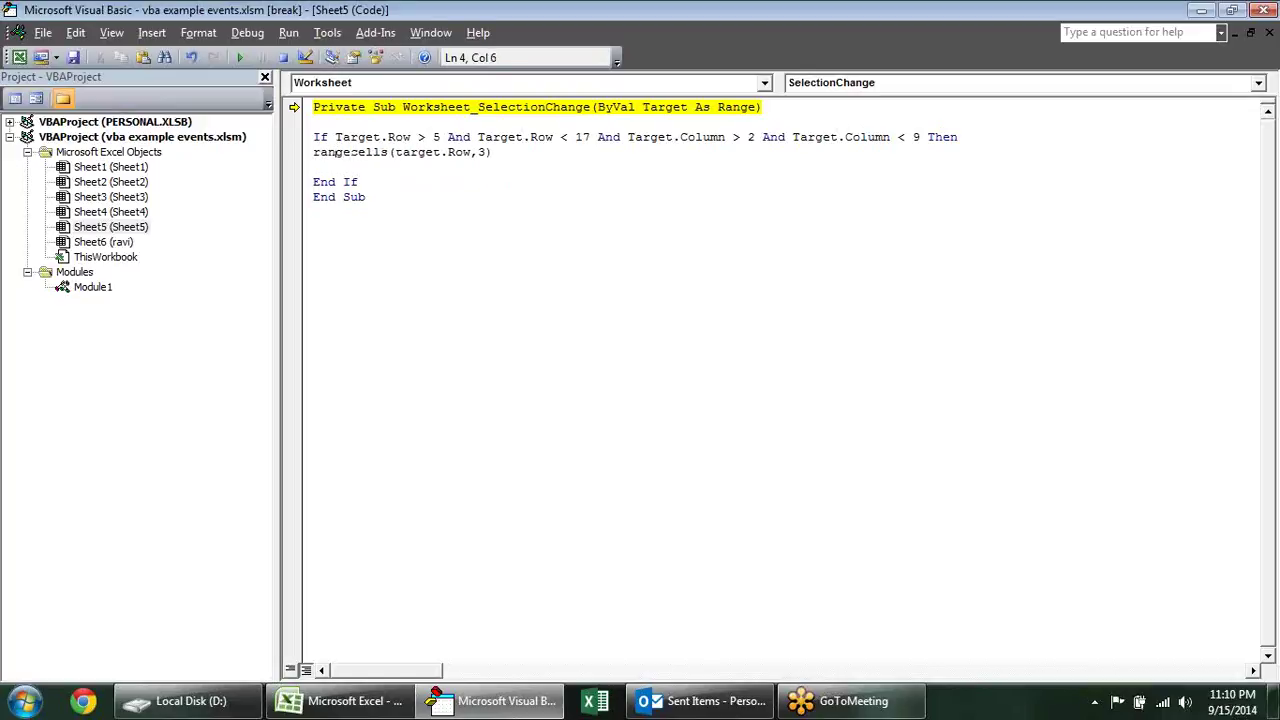
pyautogui.write('(')
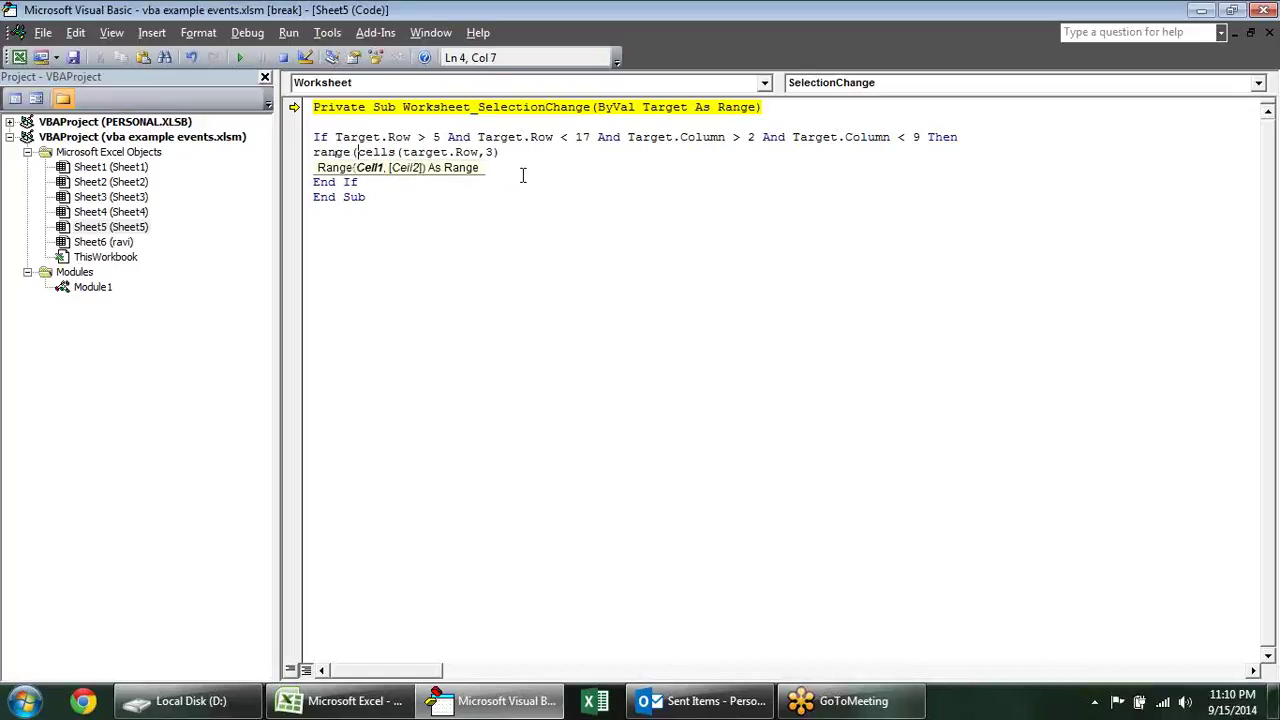
pyautogui.click(511, 152)
pyautogui.write(',')
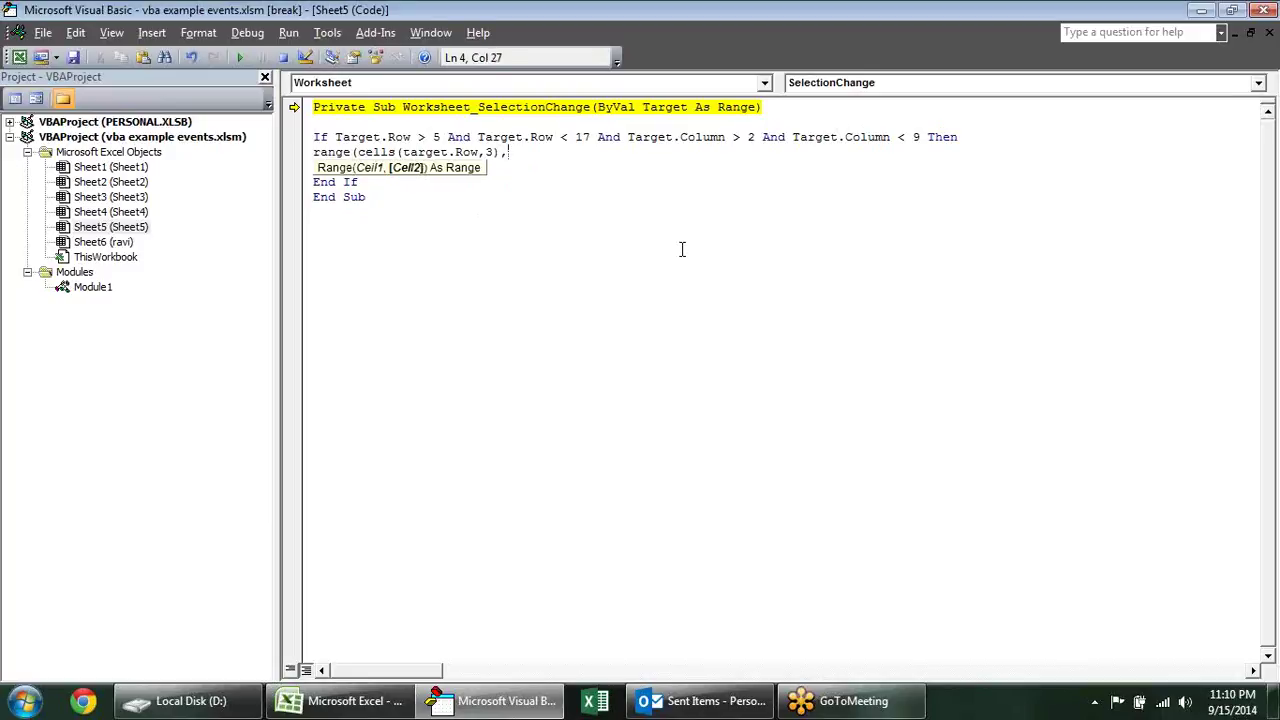
pyautogui.write('ce')
pyautogui.press('BackSpace')
pyautogui.write('ells(target')
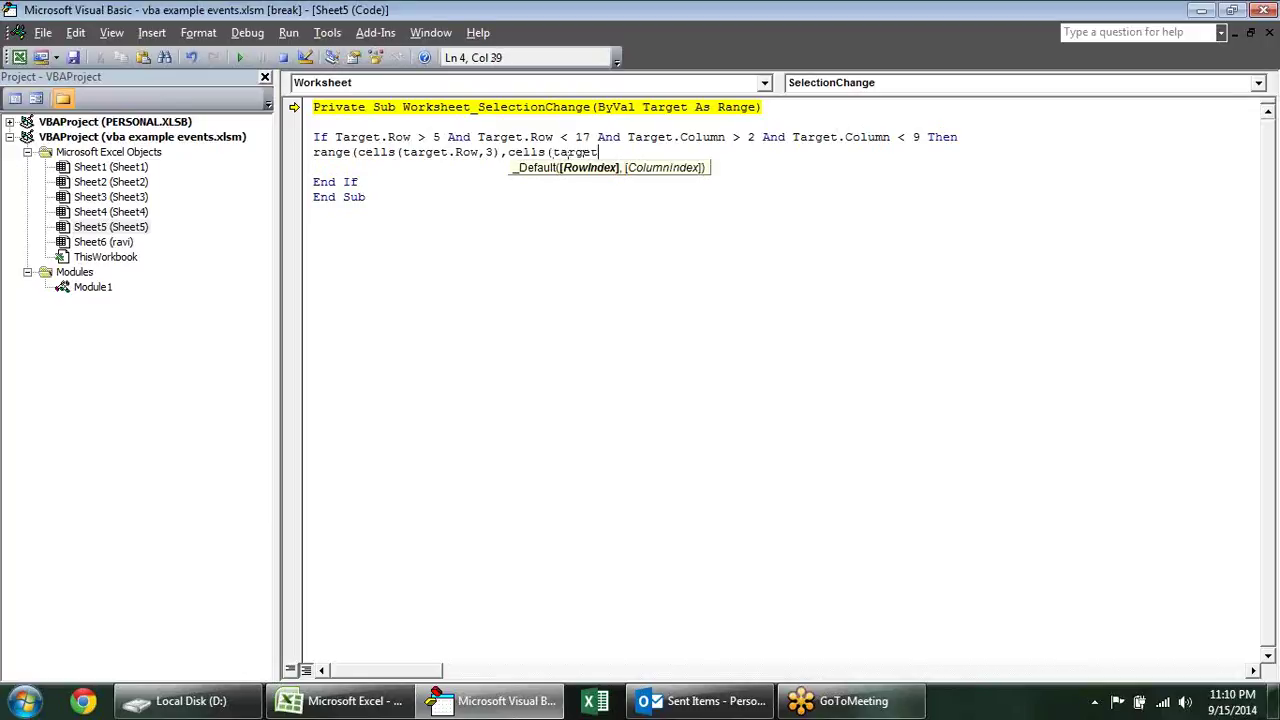
pyautogui.write('.ro')
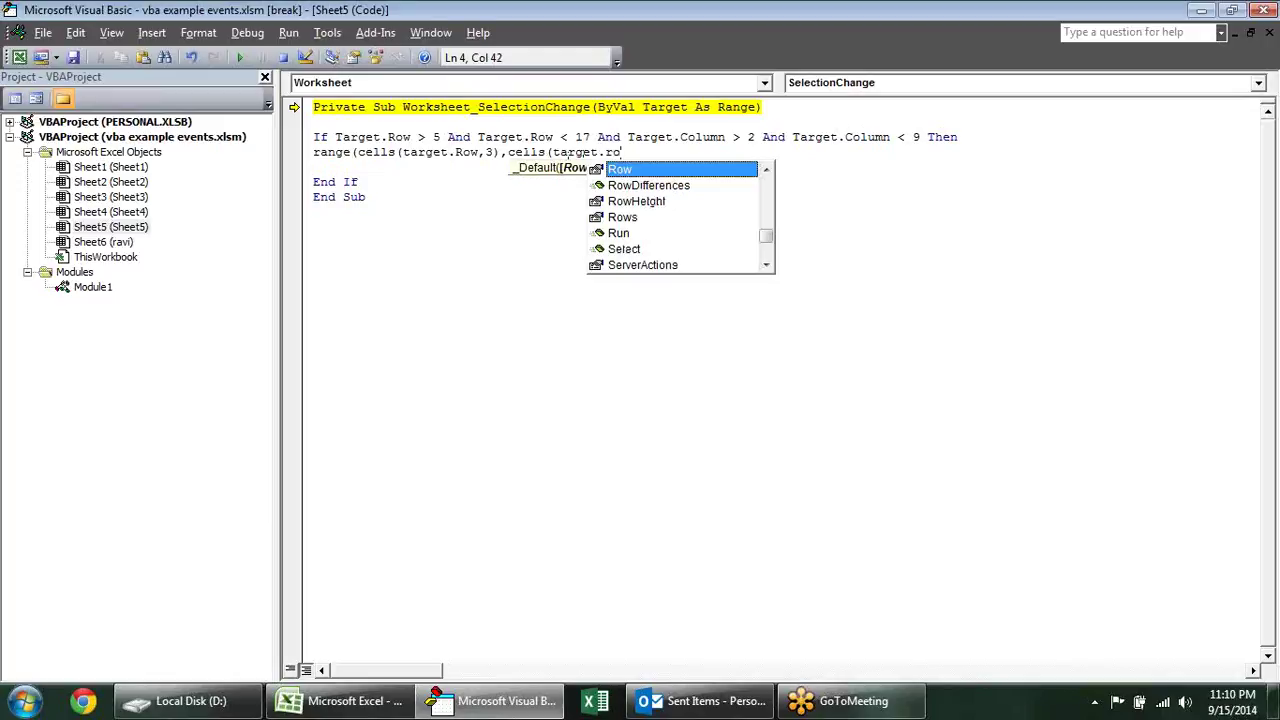
pyautogui.write('w')
pyautogui.write(',8')
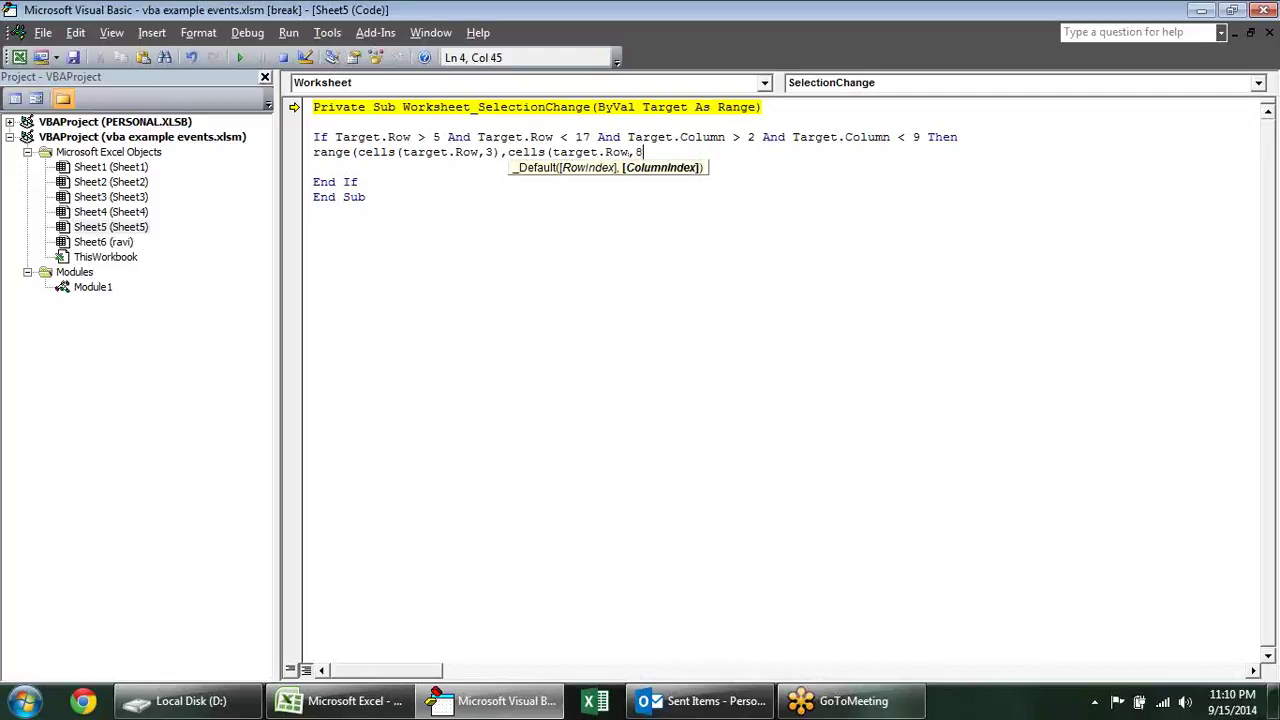
pyautogui.write('))')
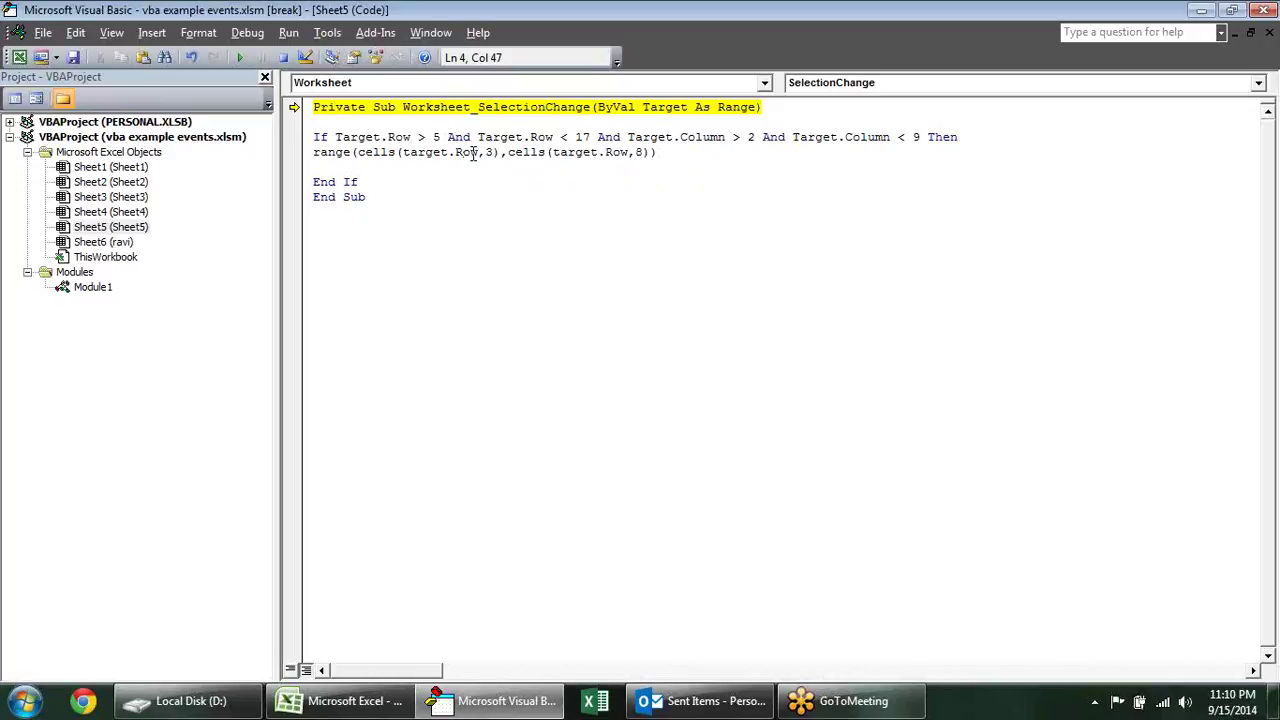
pyautogui.write('.in')
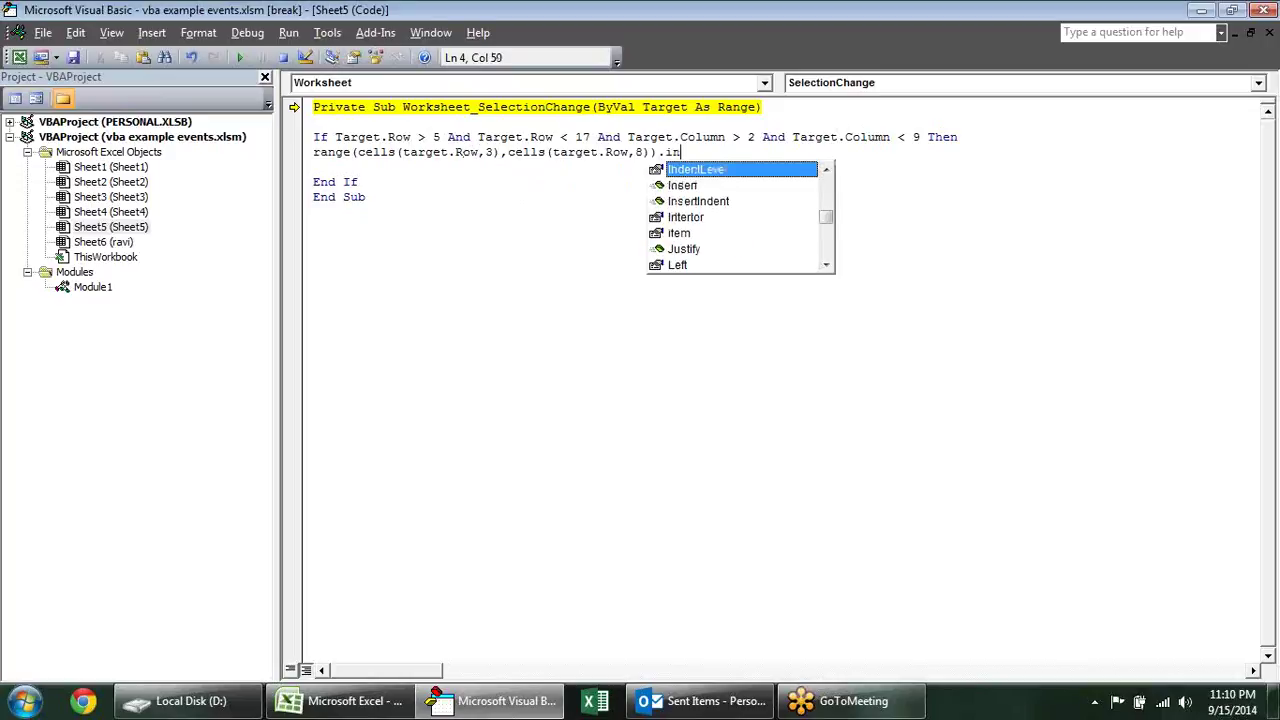
pyautogui.write('t')
pyautogui.press('Tab')
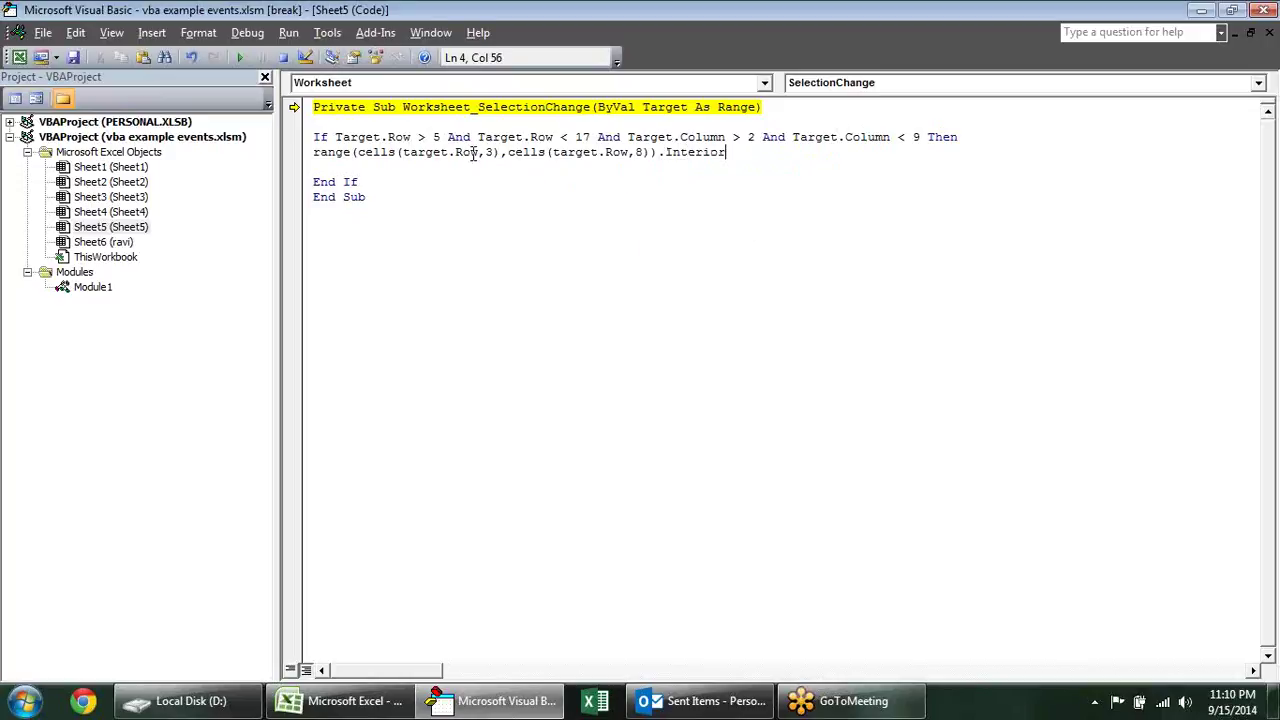
pyautogui.write('.')
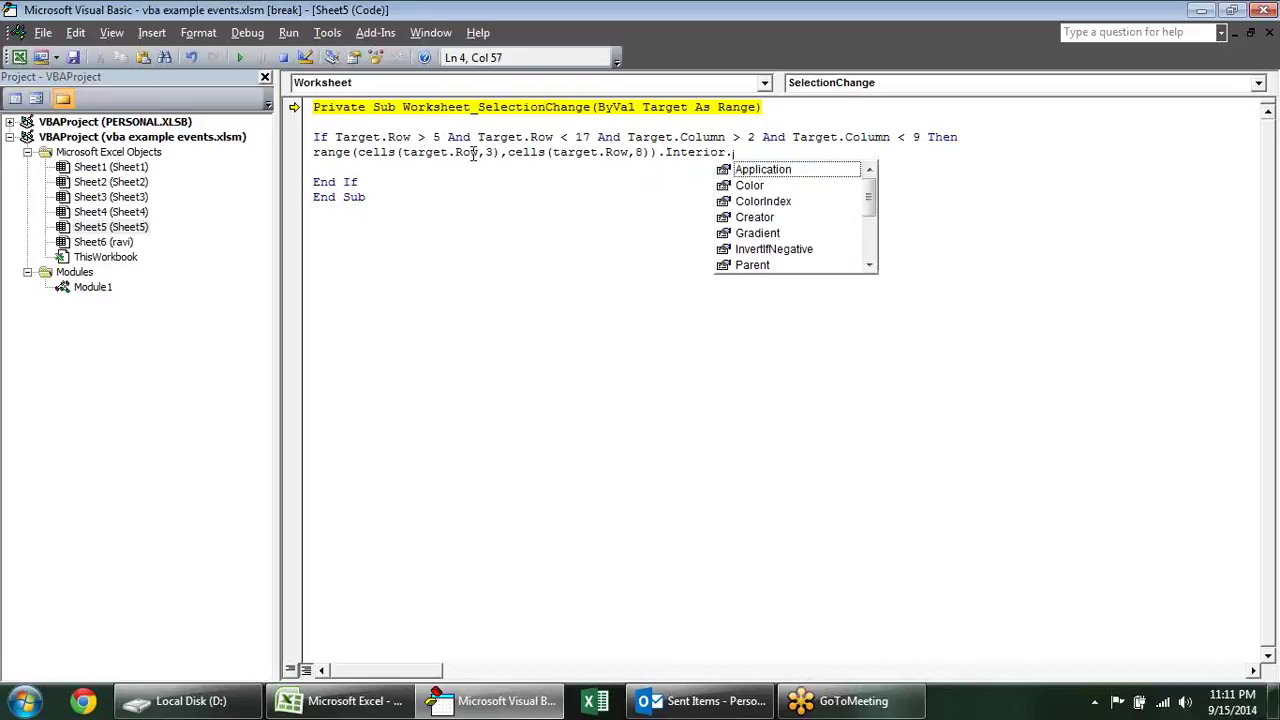
pyautogui.write('col')
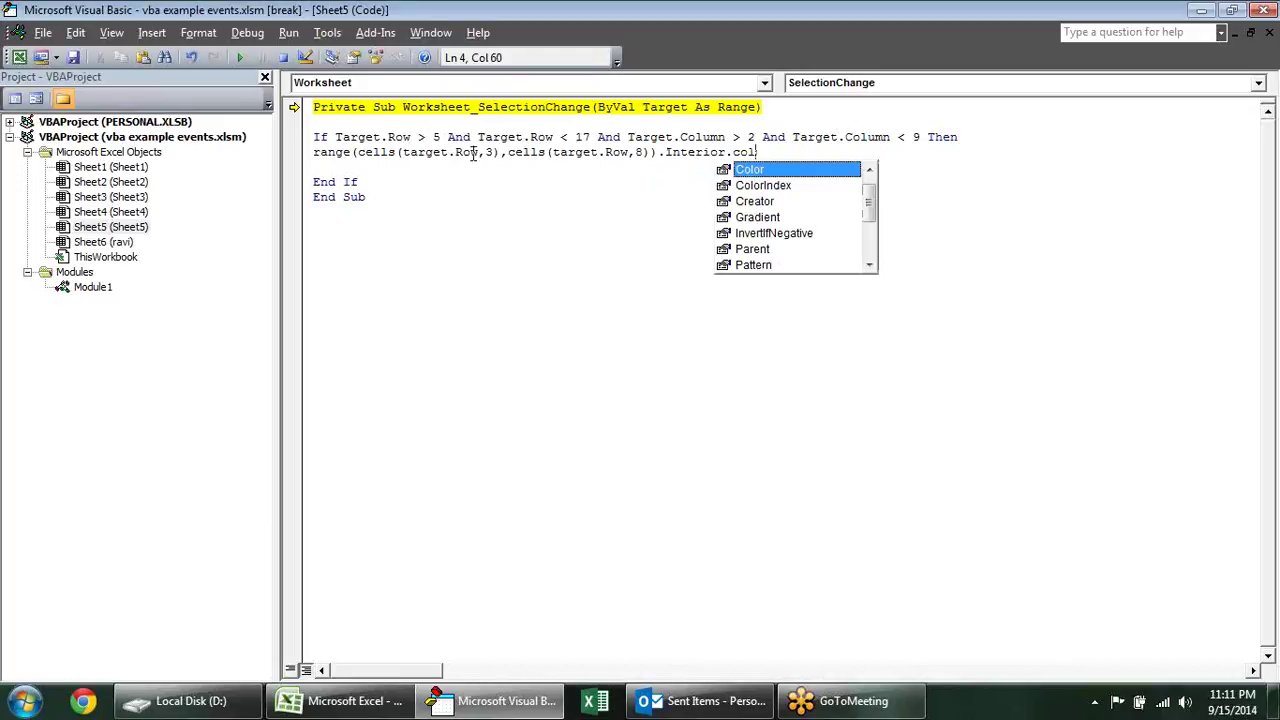
pyautogui.press('Tab')
pyautogui.write('=vbred')
pyautogui.press('Return')
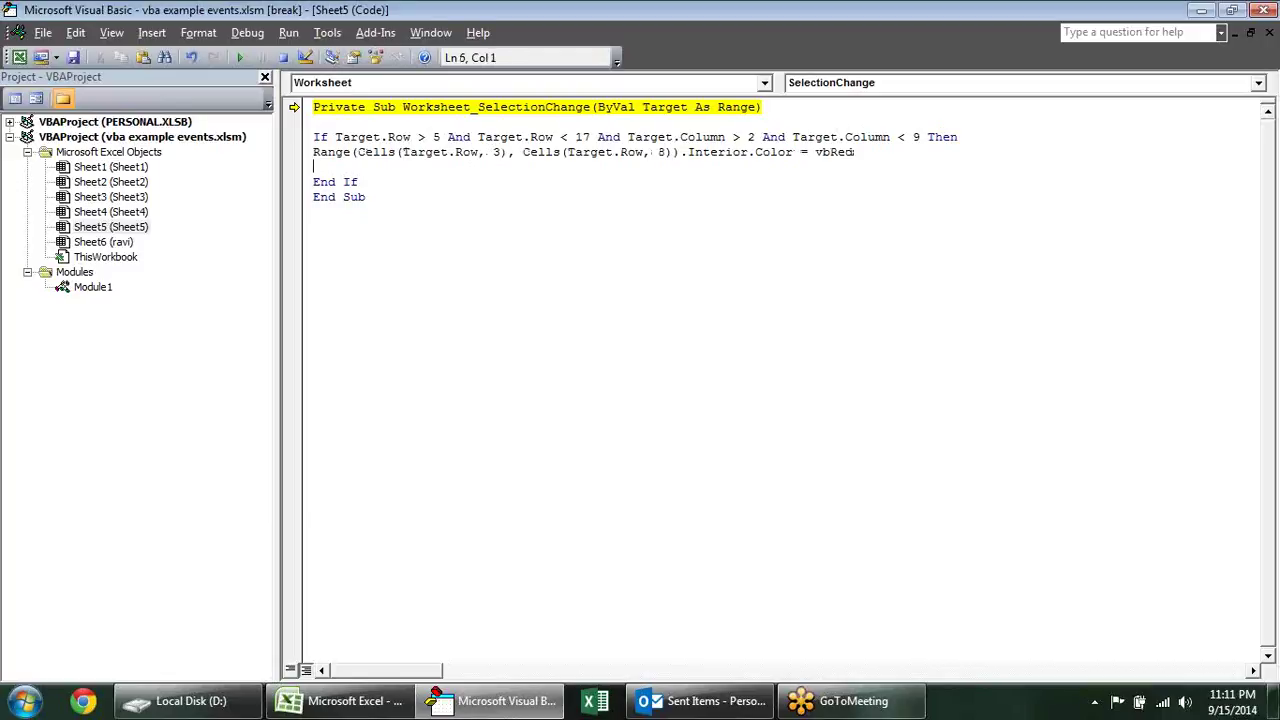
# In Excel, select C9 and C11 in the table and resume the macro after its break
pyautogui.hotkey('alt', 'F11')
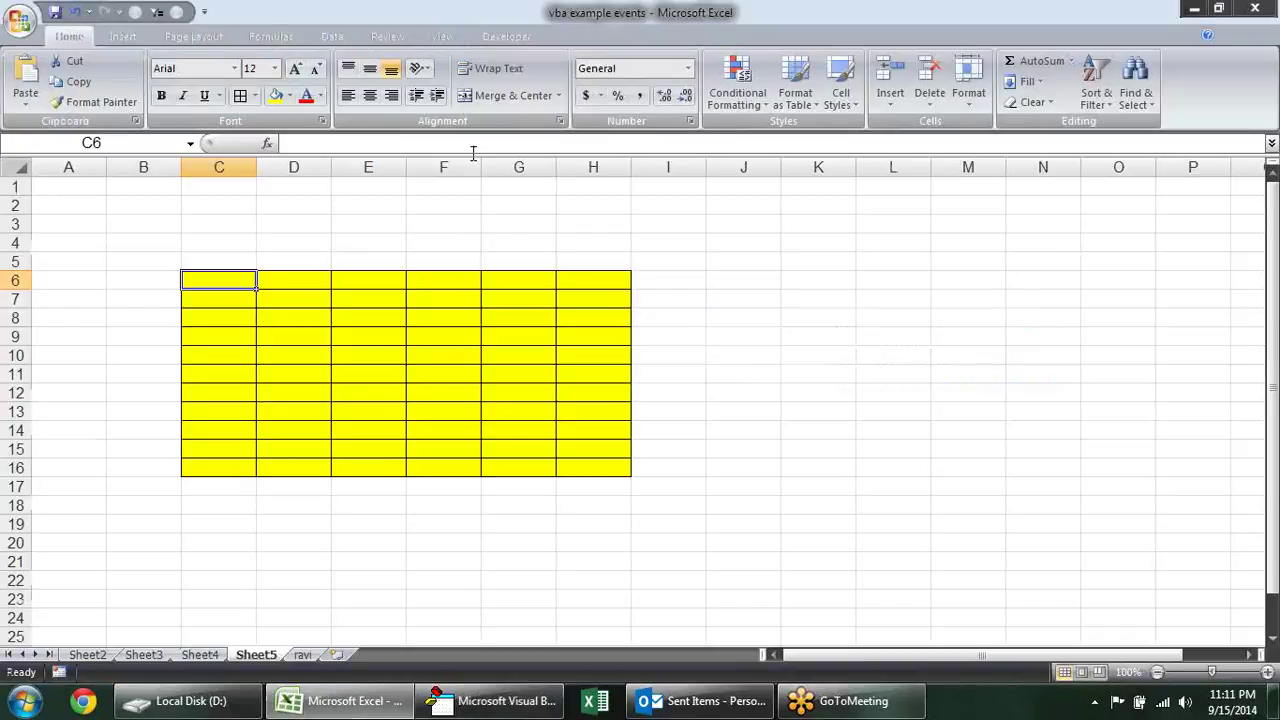
pyautogui.click(215, 337)
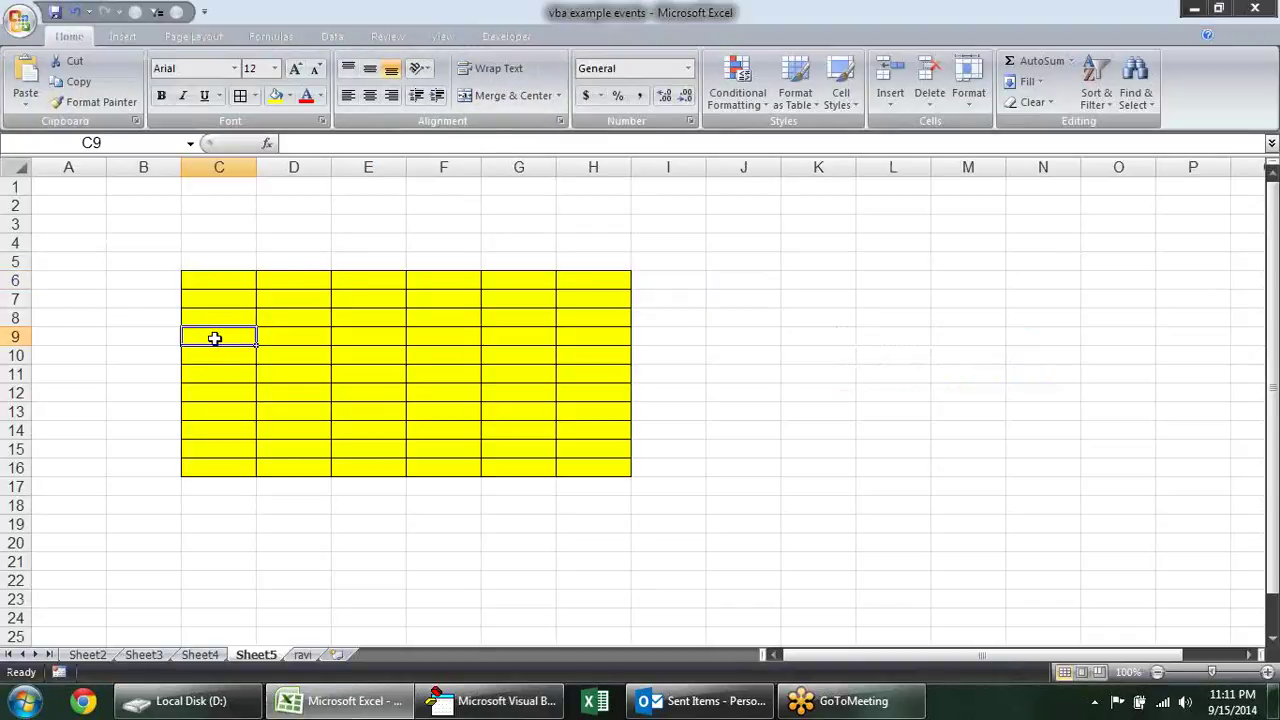
pyautogui.click(218, 370)
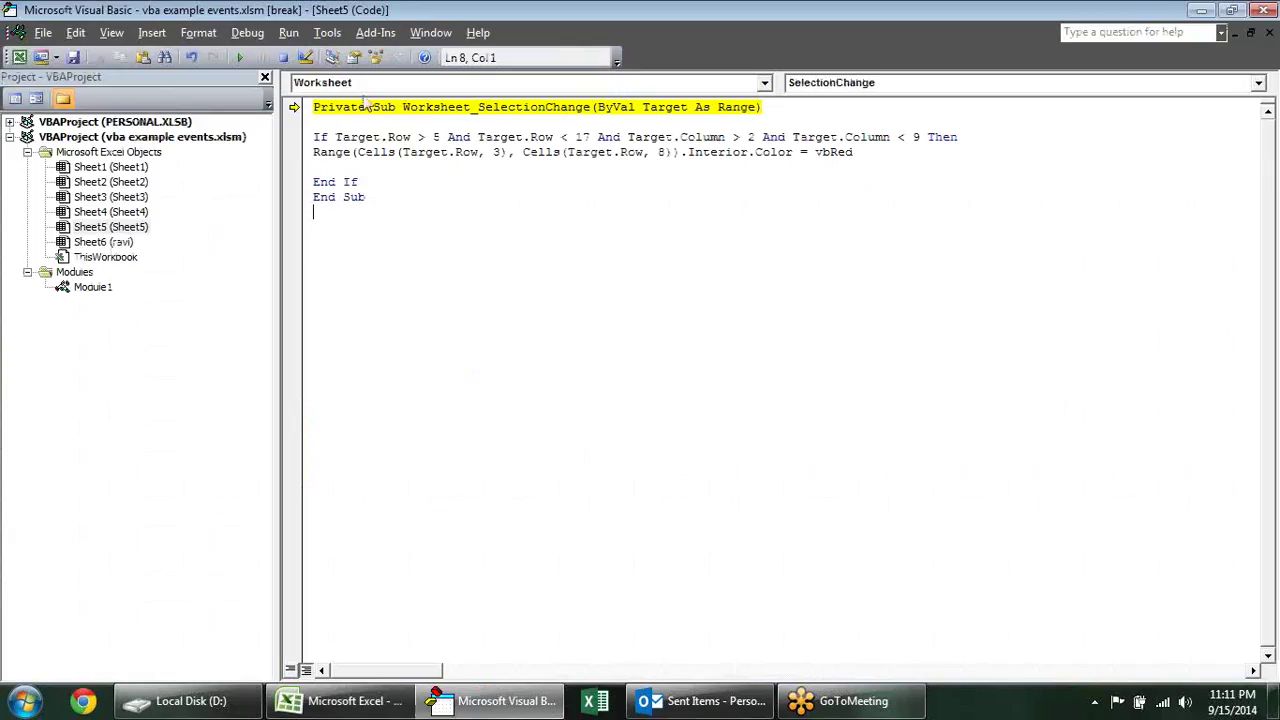
pyautogui.click(279, 57)
pyautogui.hotkey('alt', 'F11')
# Select cells in column C of rows 6 to 16 until every table row is red
pyautogui.click(223, 316)
pyautogui.click(226, 374)
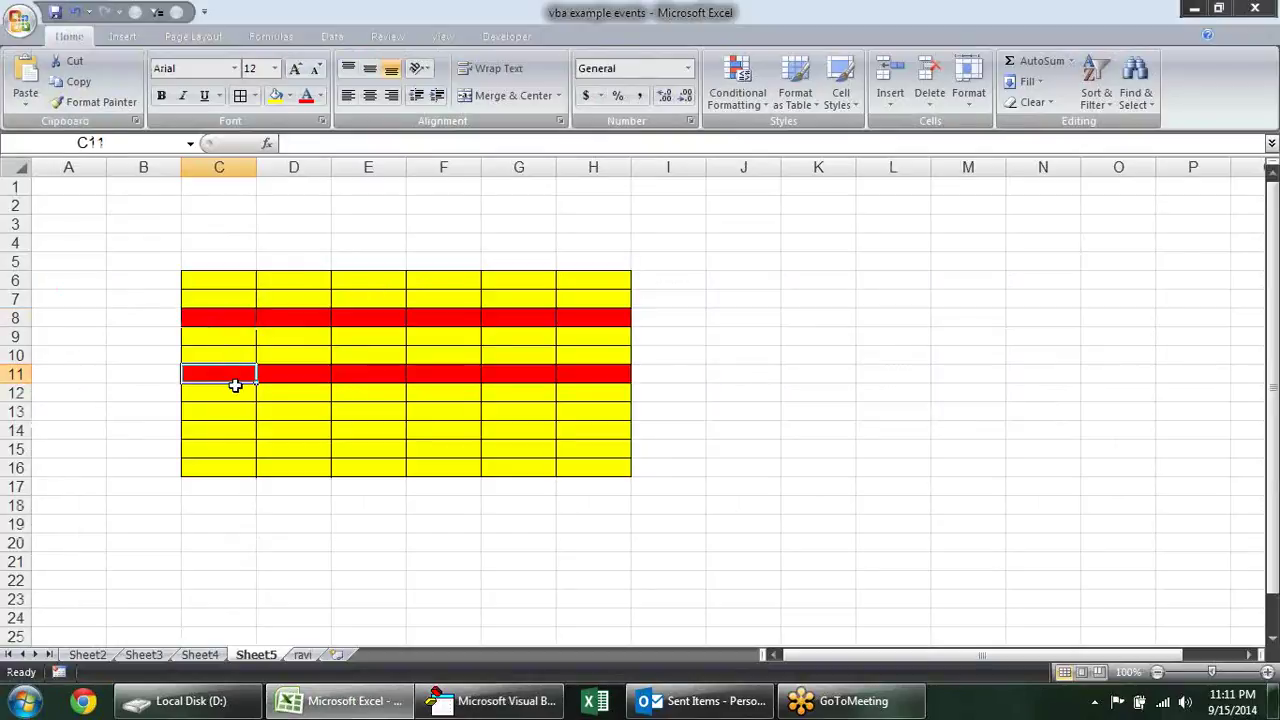
pyautogui.click(232, 416)
pyautogui.click(234, 452)
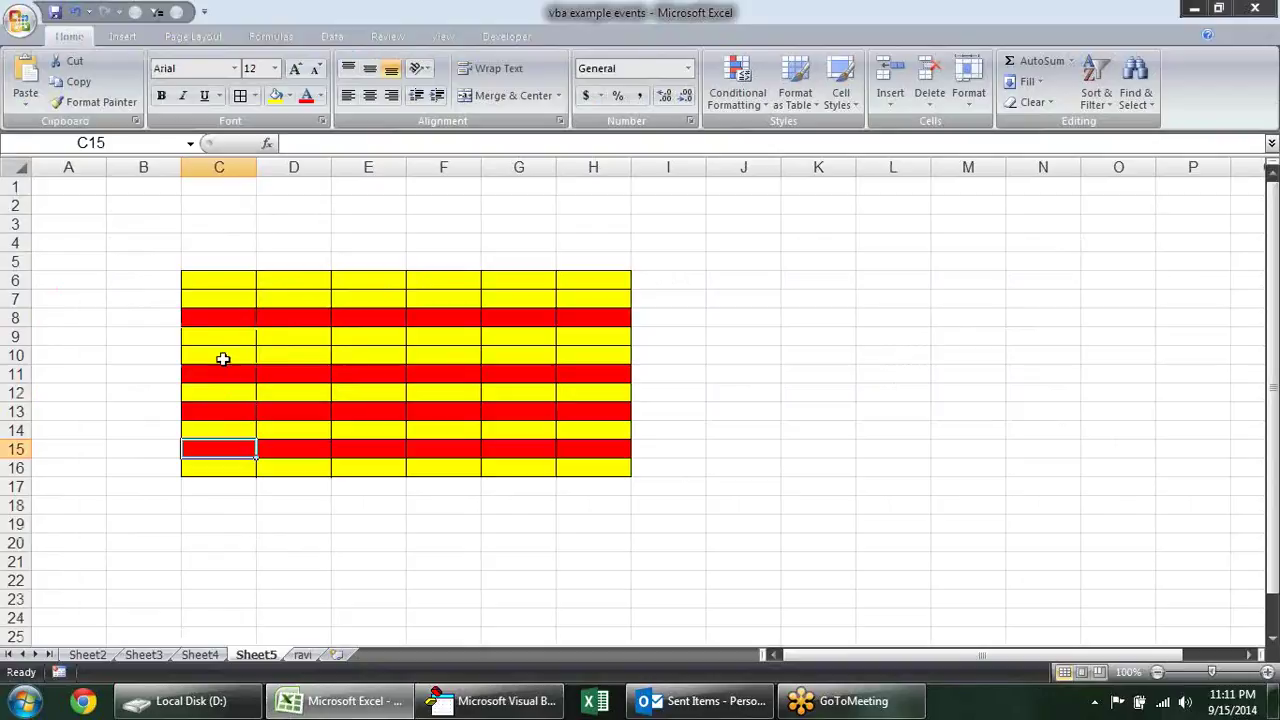
pyautogui.click(223, 357)
pyautogui.click(232, 299)
pyautogui.click(248, 282)
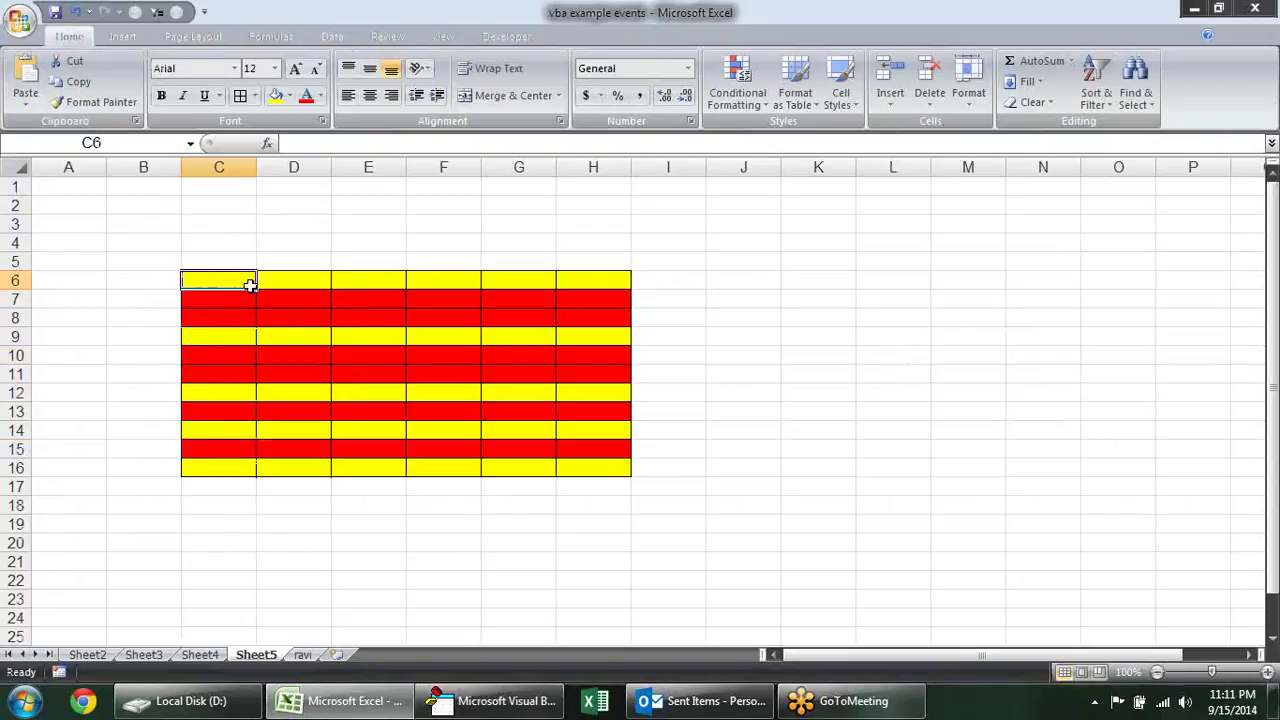
pyautogui.click(246, 340)
pyautogui.click(240, 376)
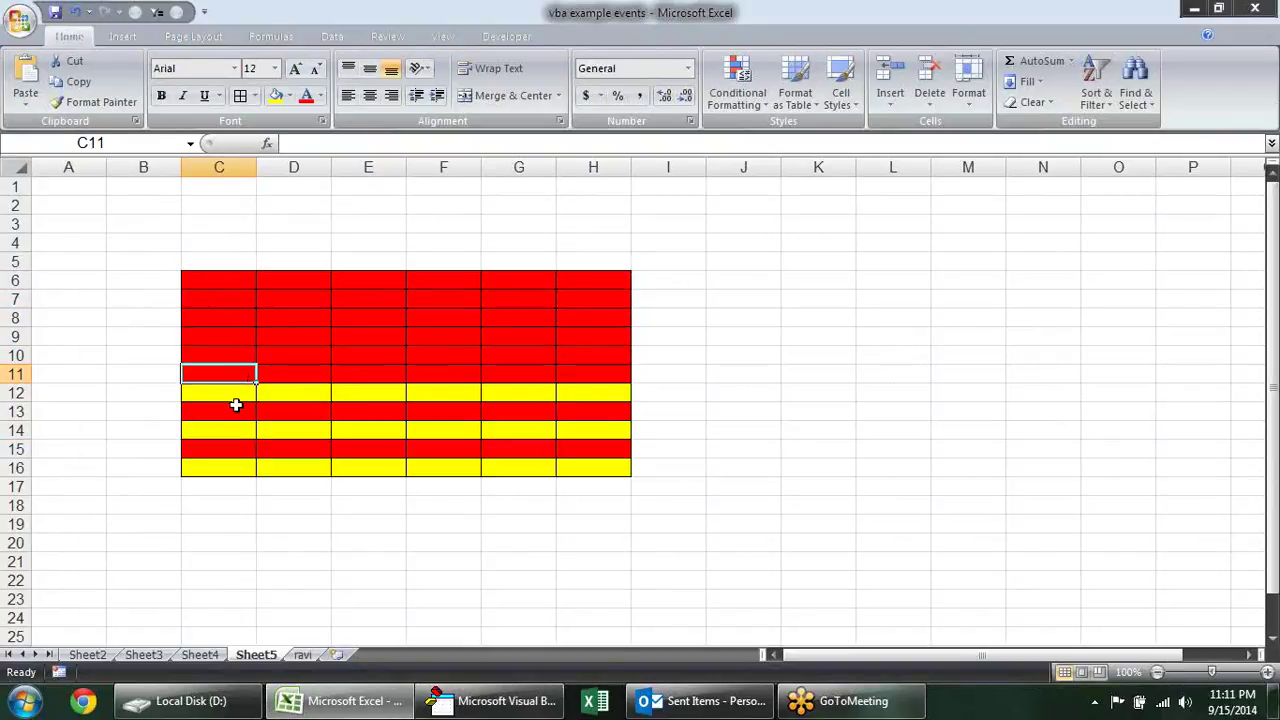
pyautogui.click(237, 400)
pyautogui.click(237, 428)
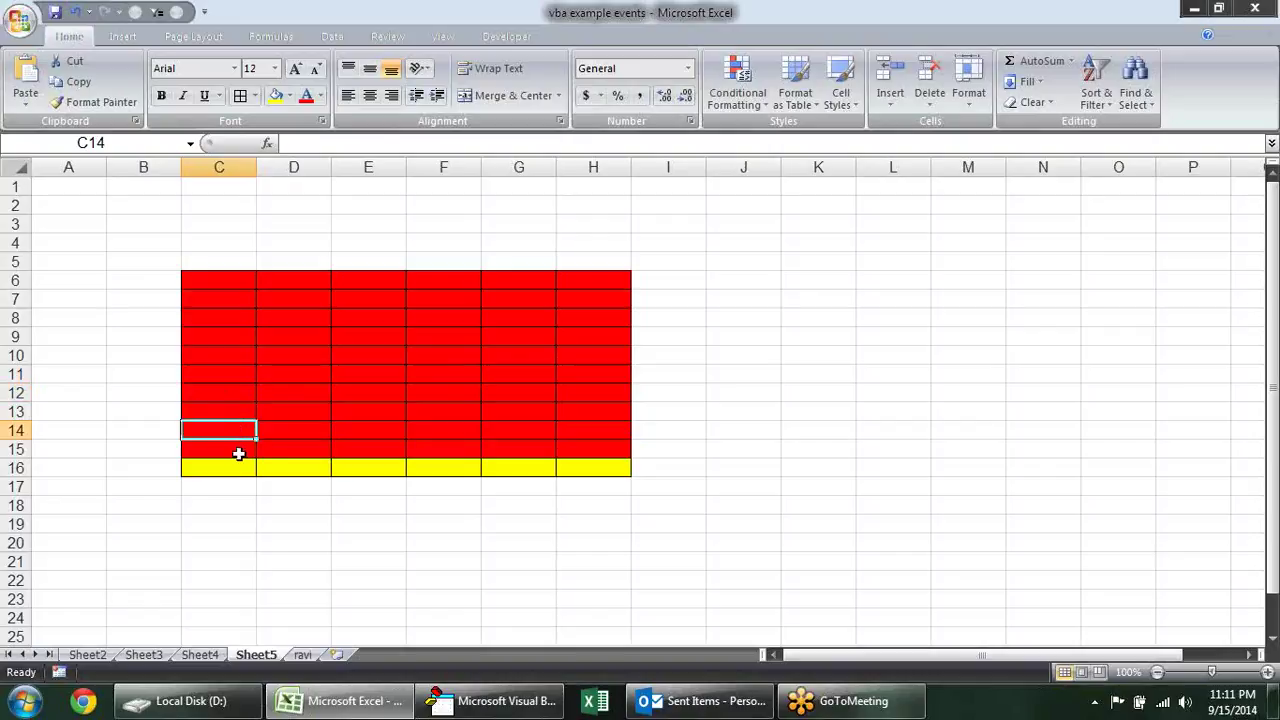
pyautogui.click(242, 467)
pyautogui.click(252, 360)
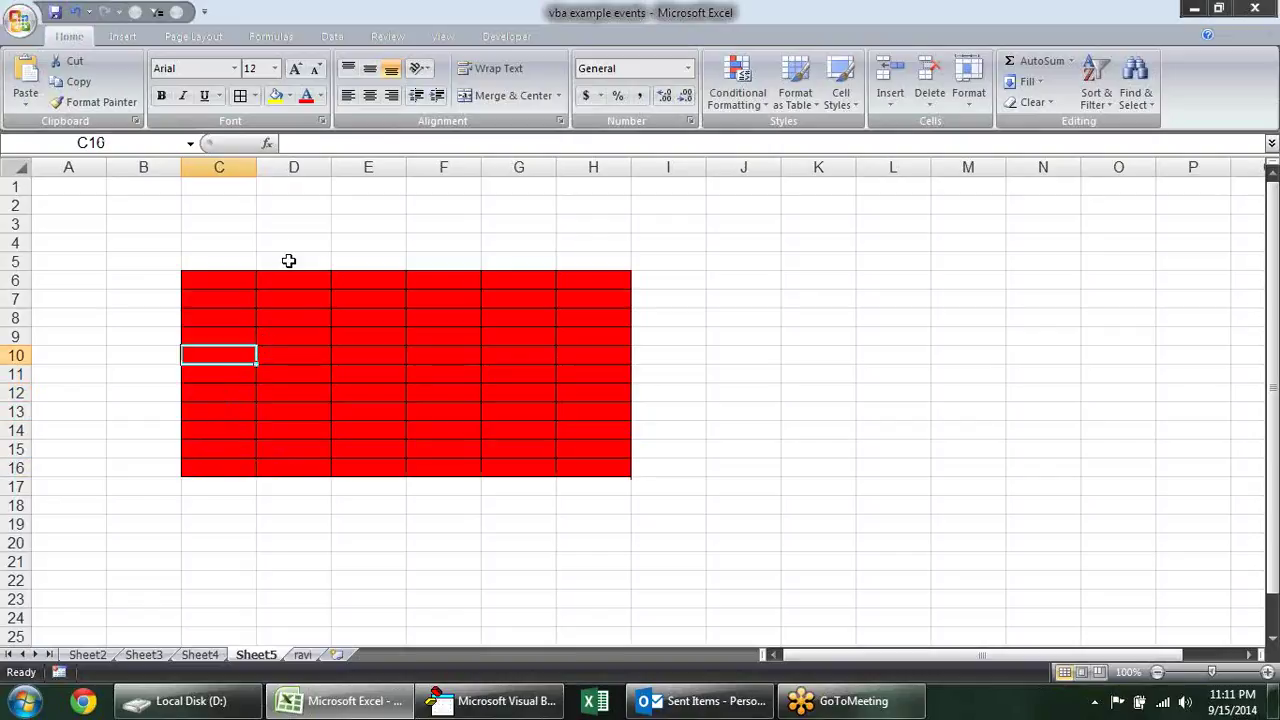
# Select cells outside the table (D3, K5, I18, C20, B7, C3, L7) and D8, then return to the code
pyautogui.click(282, 228)
pyautogui.click(812, 262)
pyautogui.click(665, 503)
pyautogui.click(232, 535)
pyautogui.click(130, 300)
pyautogui.click(231, 226)
pyautogui.click(866, 300)
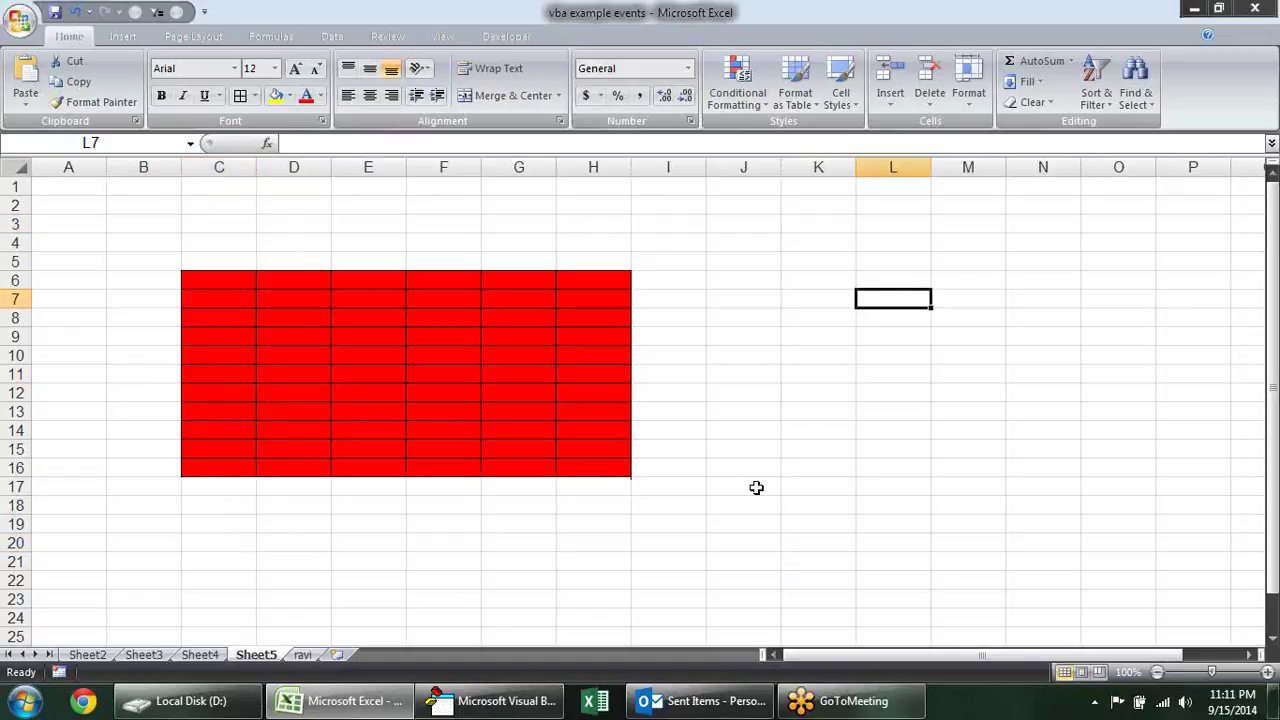
pyautogui.click(281, 319)
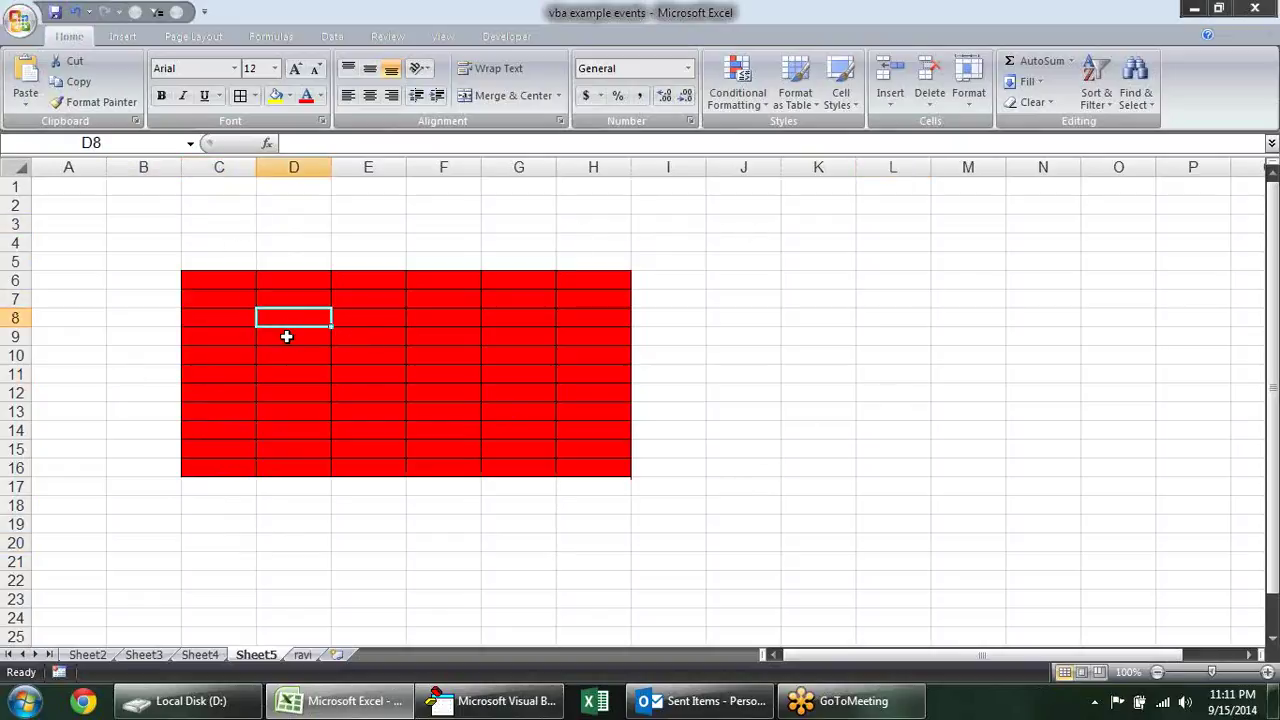
pyautogui.hotkey('alt', 'F11')
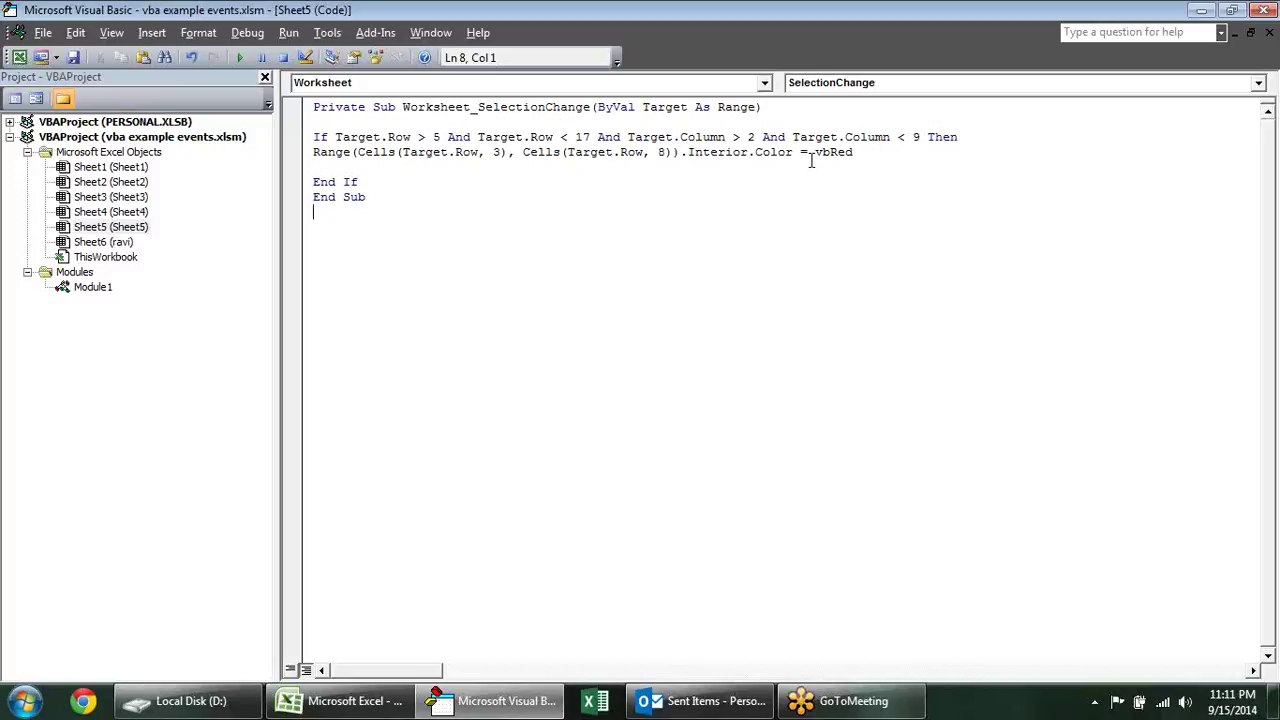
# Start a Range( line under the If line, checking the table range in Excel
pyautogui.click(974, 137)
pyautogui.press('Return')
pyautogui.write('range')
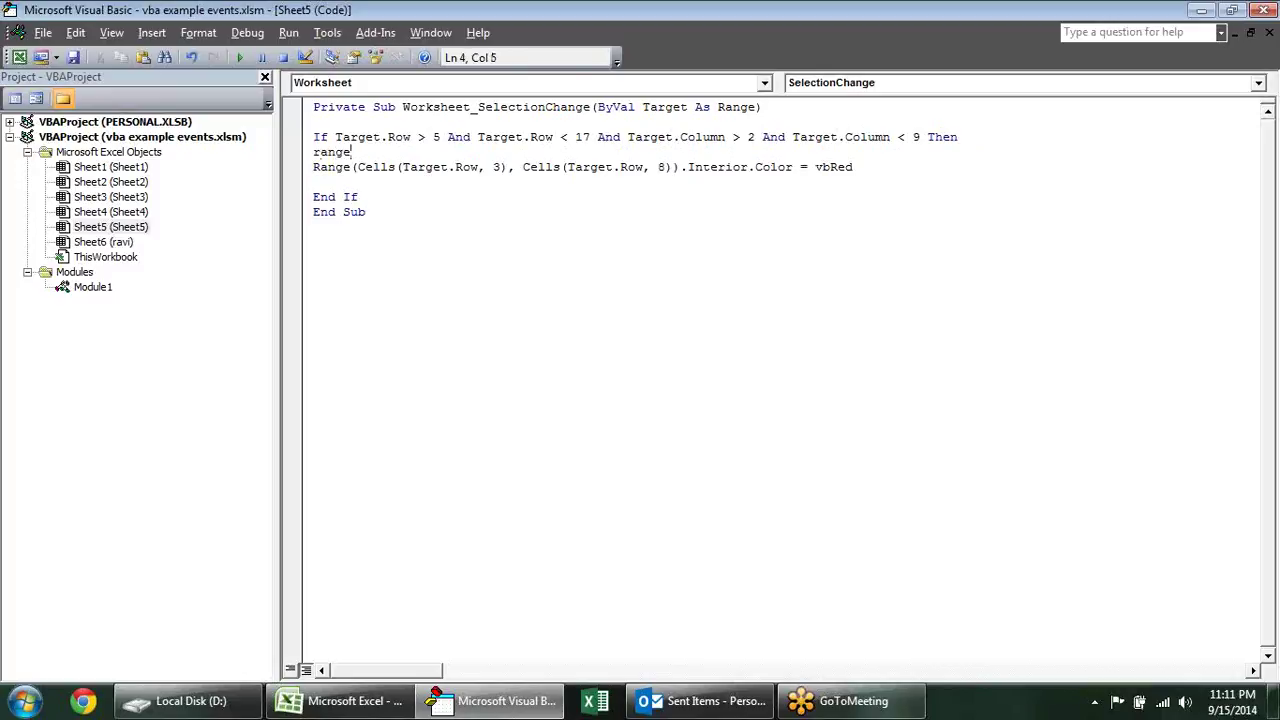
pyautogui.write('(')
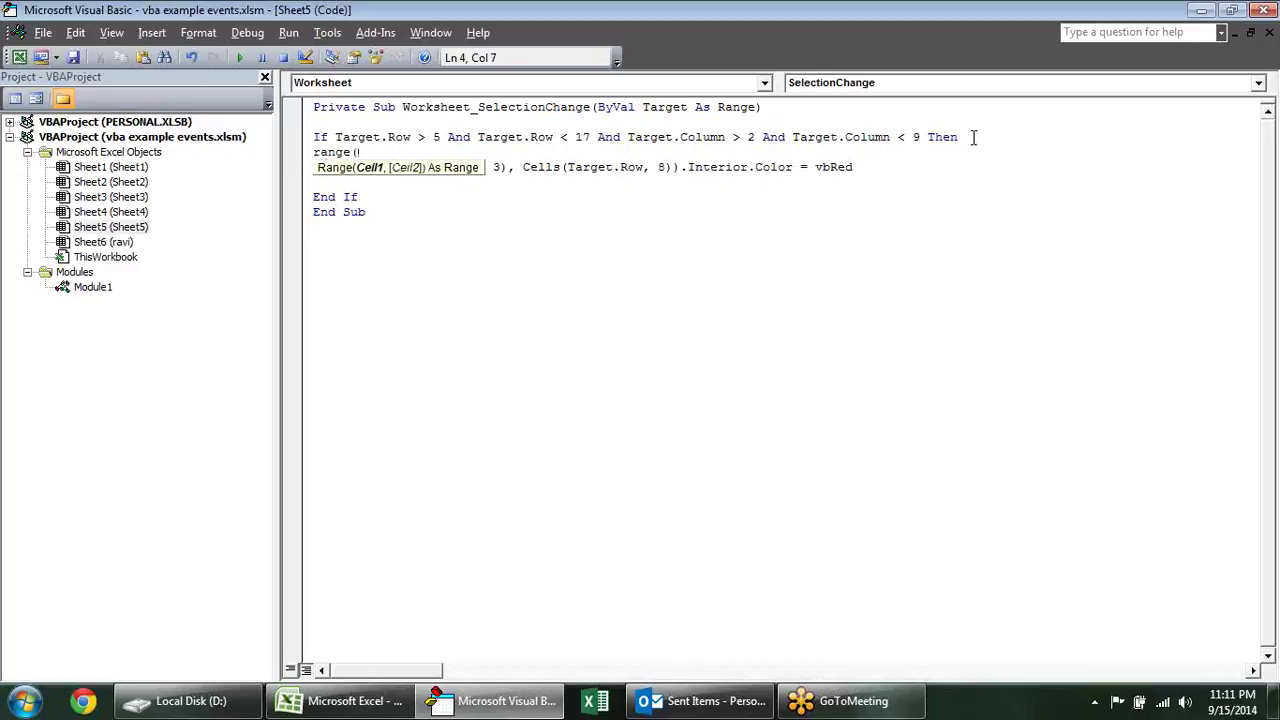
pyautogui.hotkey('alt', 'F11')
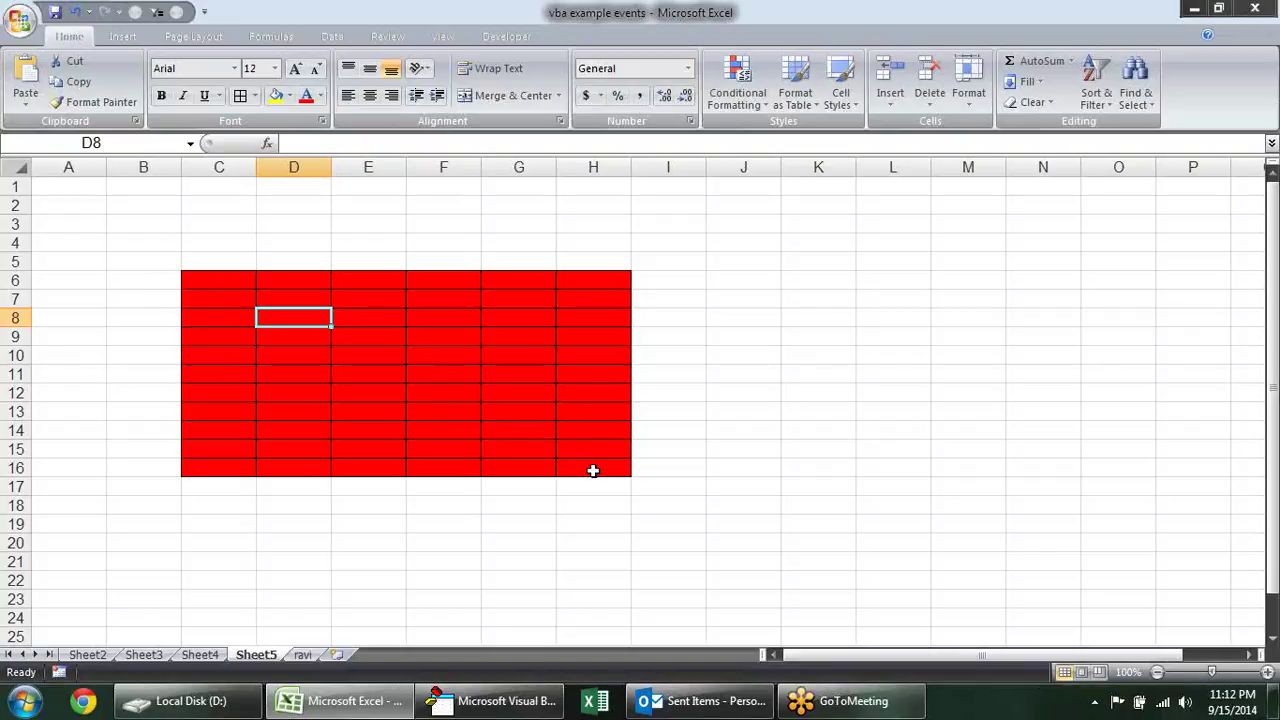
pyautogui.hotkey('alt', 'F11')
# Complete it as Range("c6:h16").Interior.Color = vbYellow and return to Excel
pyautogui.write('"c6:')
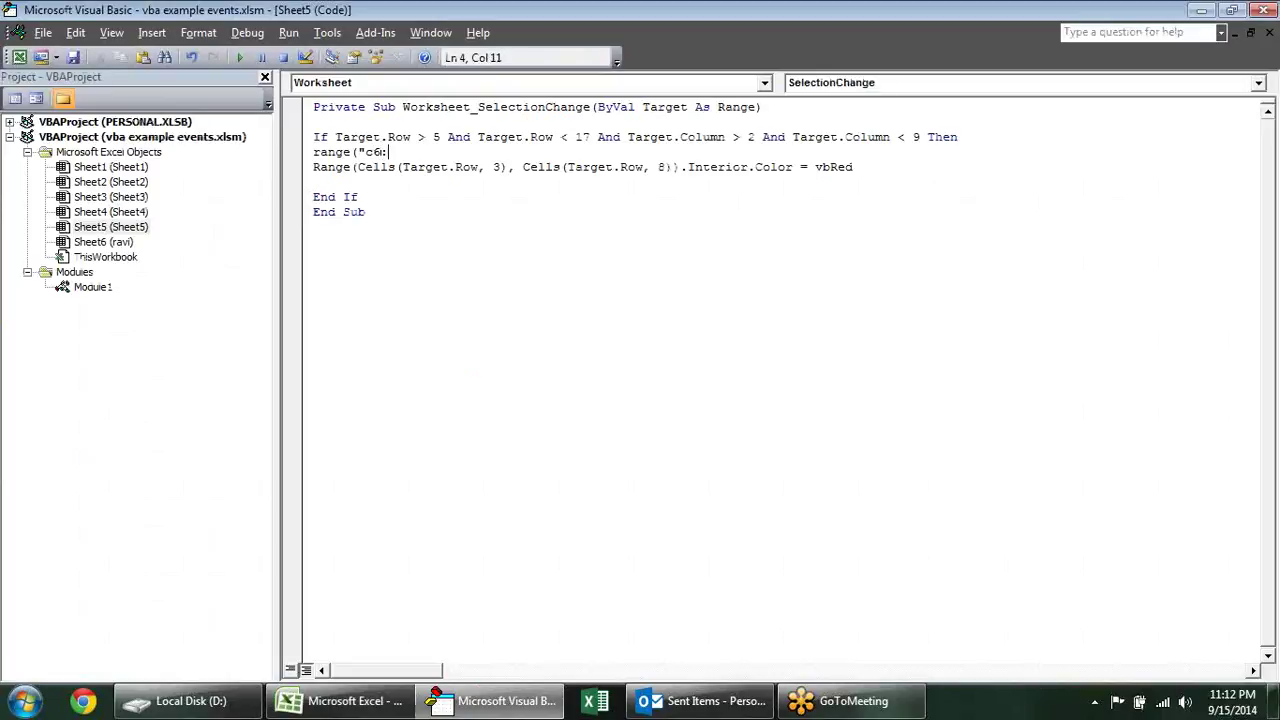
pyautogui.write('h16")')
pyautogui.write('.col')
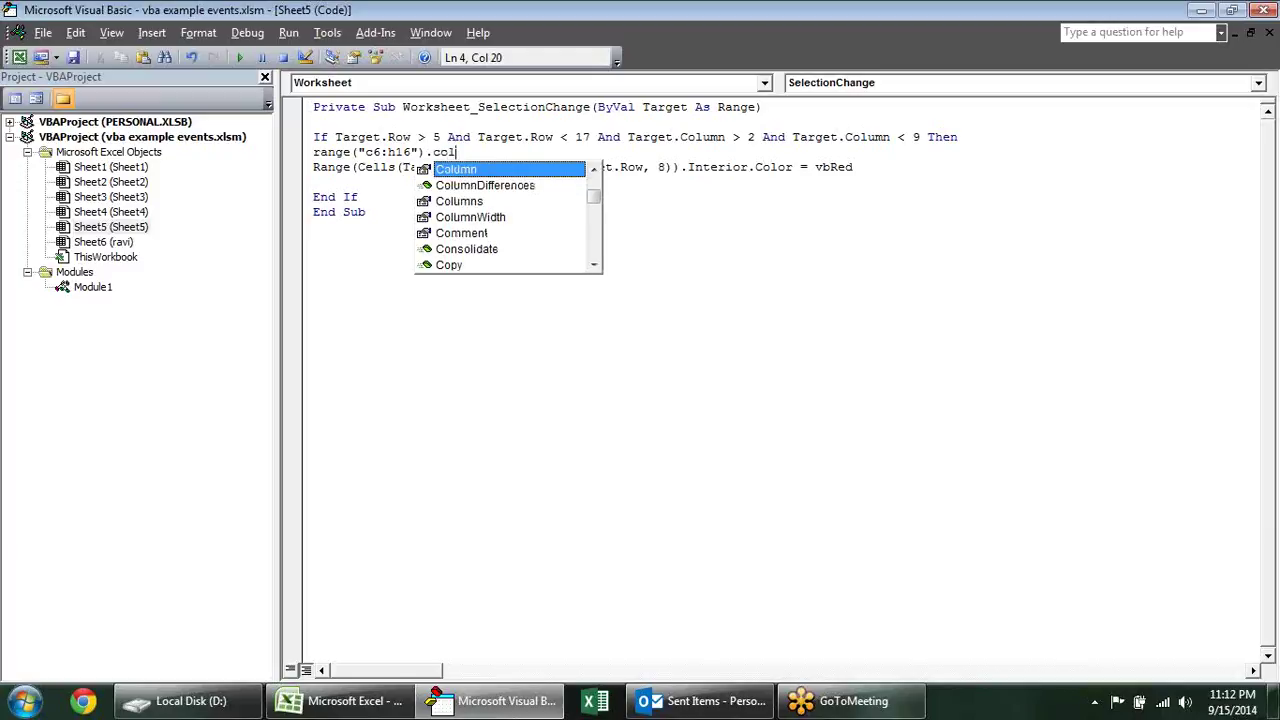
pyautogui.press('BackSpace')
pyautogui.press('BackSpace')
pyautogui.press('BackSpace')
pyautogui.write('in')
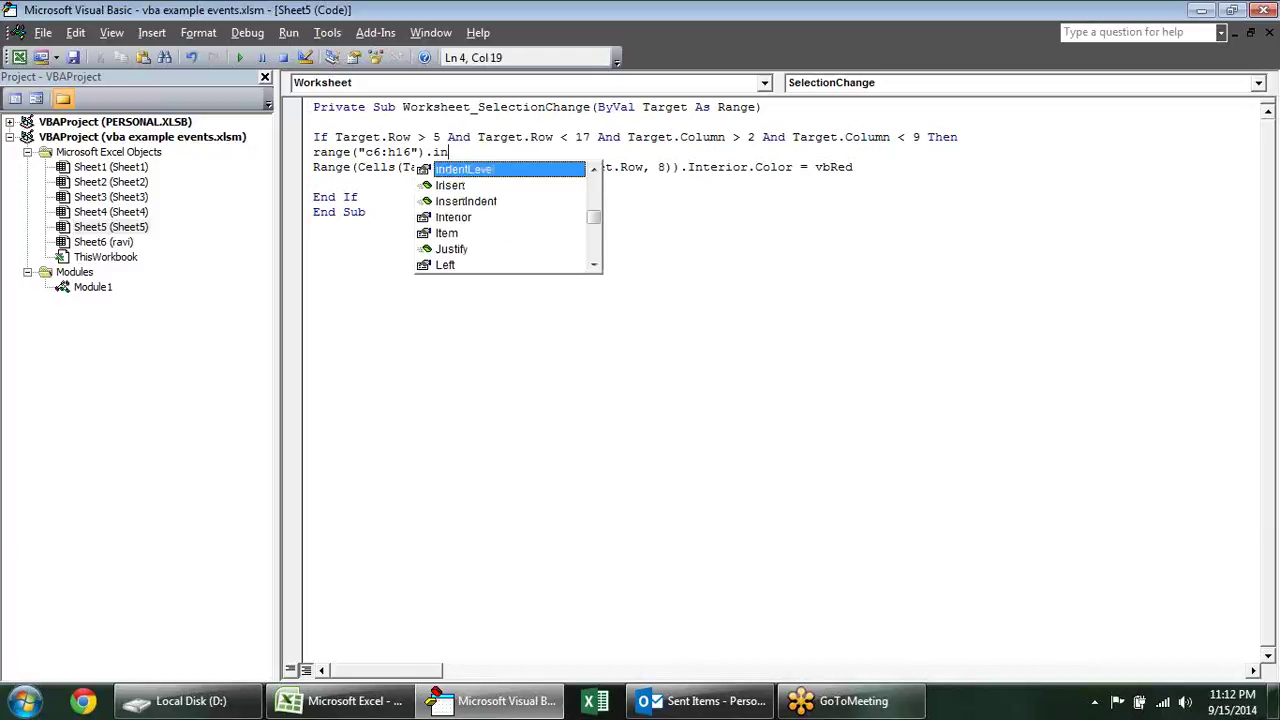
pyautogui.write('te')
pyautogui.press('Tab')
pyautogui.write('.co')
pyautogui.press('Tab')
pyautogui.write('=')
pyautogui.write('vb')
pyautogui.write('yeall')
pyautogui.press('BackSpace')
pyautogui.press('BackSpace')
pyautogui.press('BackSpace')
pyautogui.press('BackSpace')
pyautogui.write('ellow')
pyautogui.press('Down')
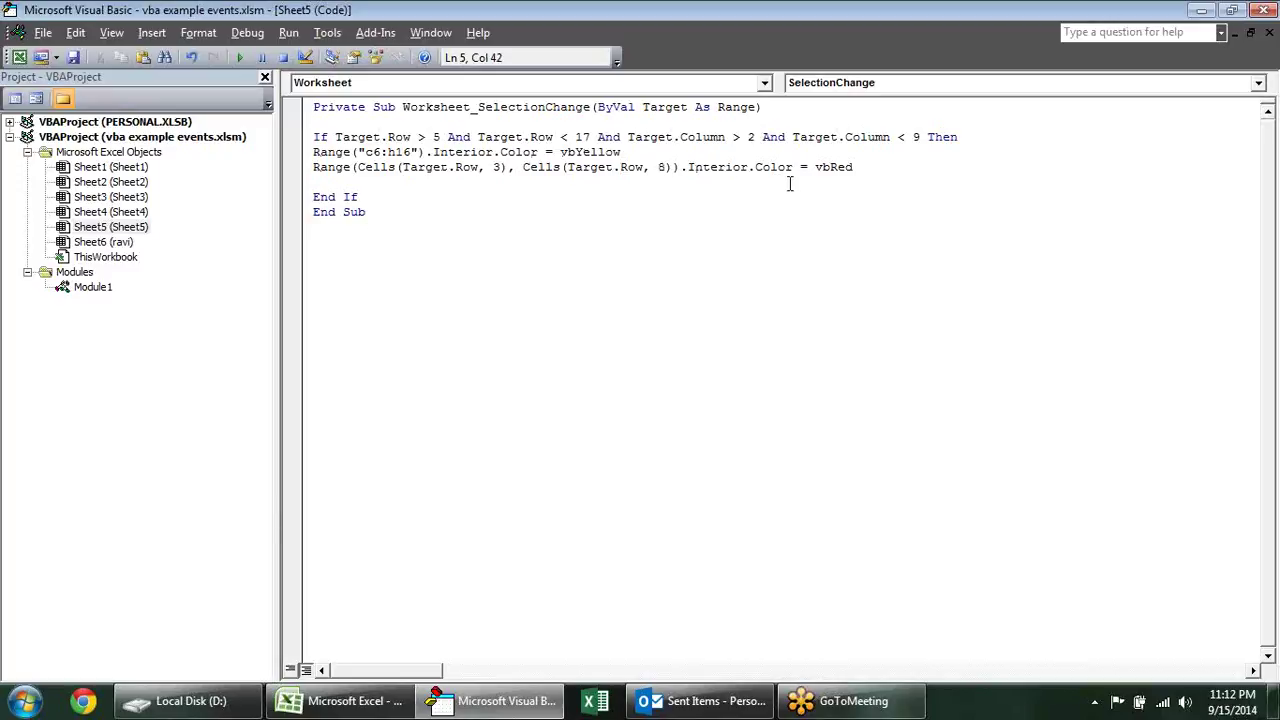
pyautogui.hotkey('alt', 'Tab')
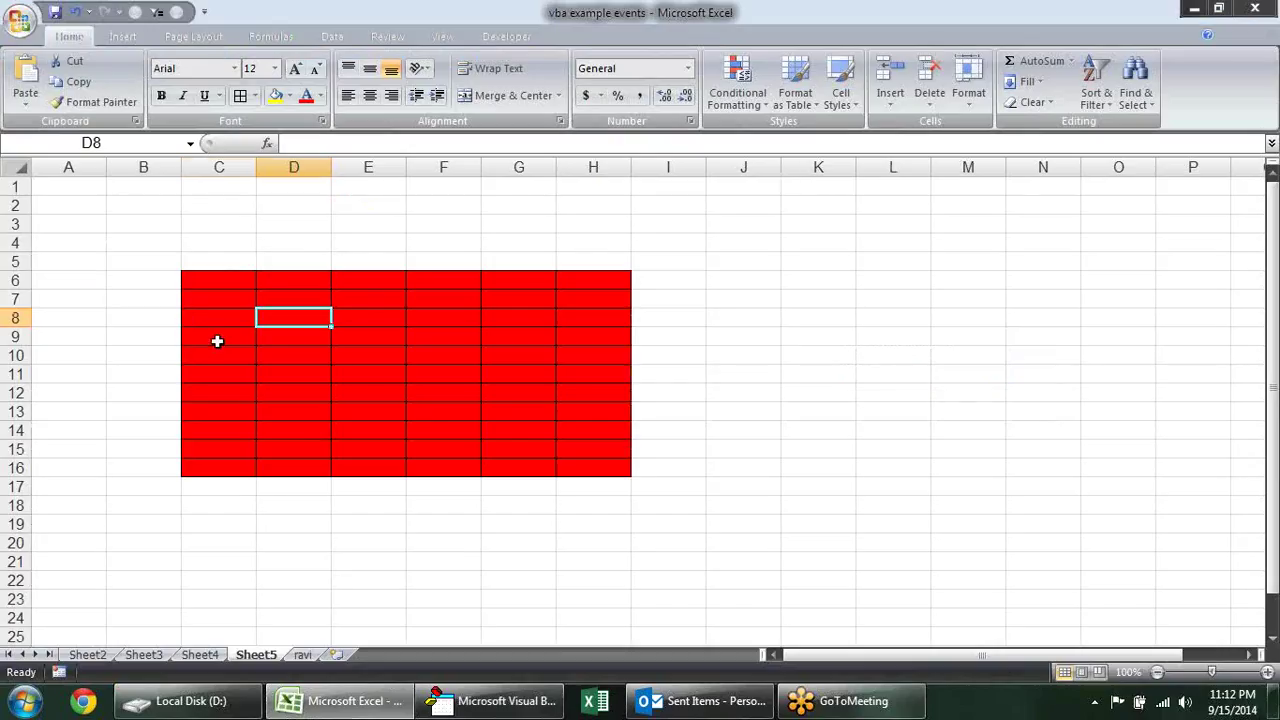
# Select cells across C6:H16 (C9, C12, F11, H12, E8, …) to check only that row turns red
pyautogui.click(217, 339)
pyautogui.click(222, 390)
pyautogui.click(224, 300)
pyautogui.click(232, 373)
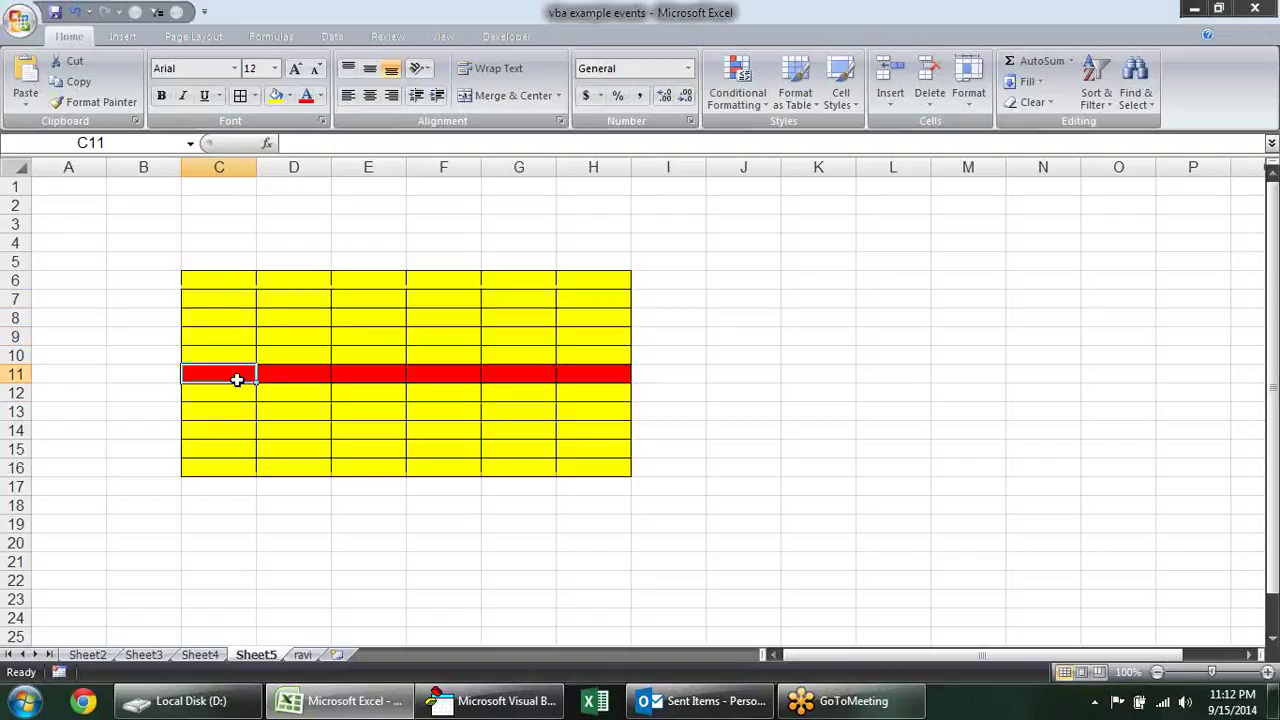
pyautogui.click(242, 435)
pyautogui.click(237, 342)
pyautogui.click(258, 279)
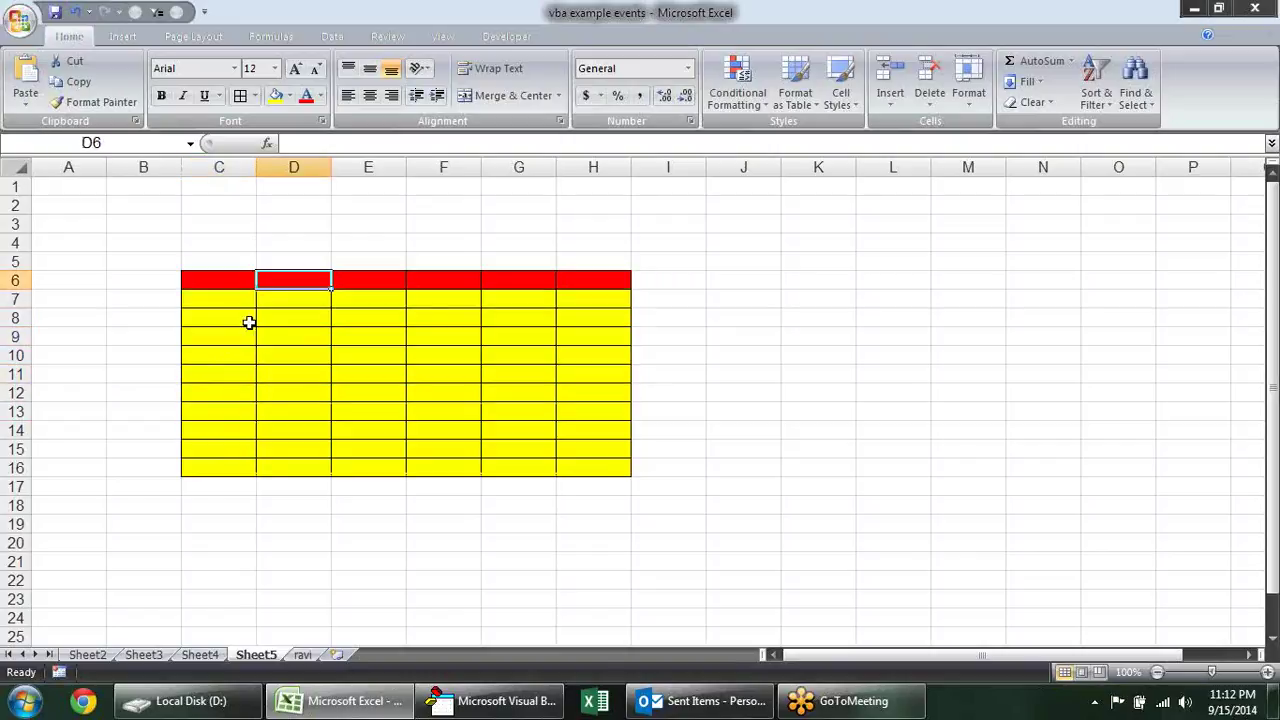
pyautogui.click(232, 354)
pyautogui.click(263, 406)
pyautogui.click(434, 375)
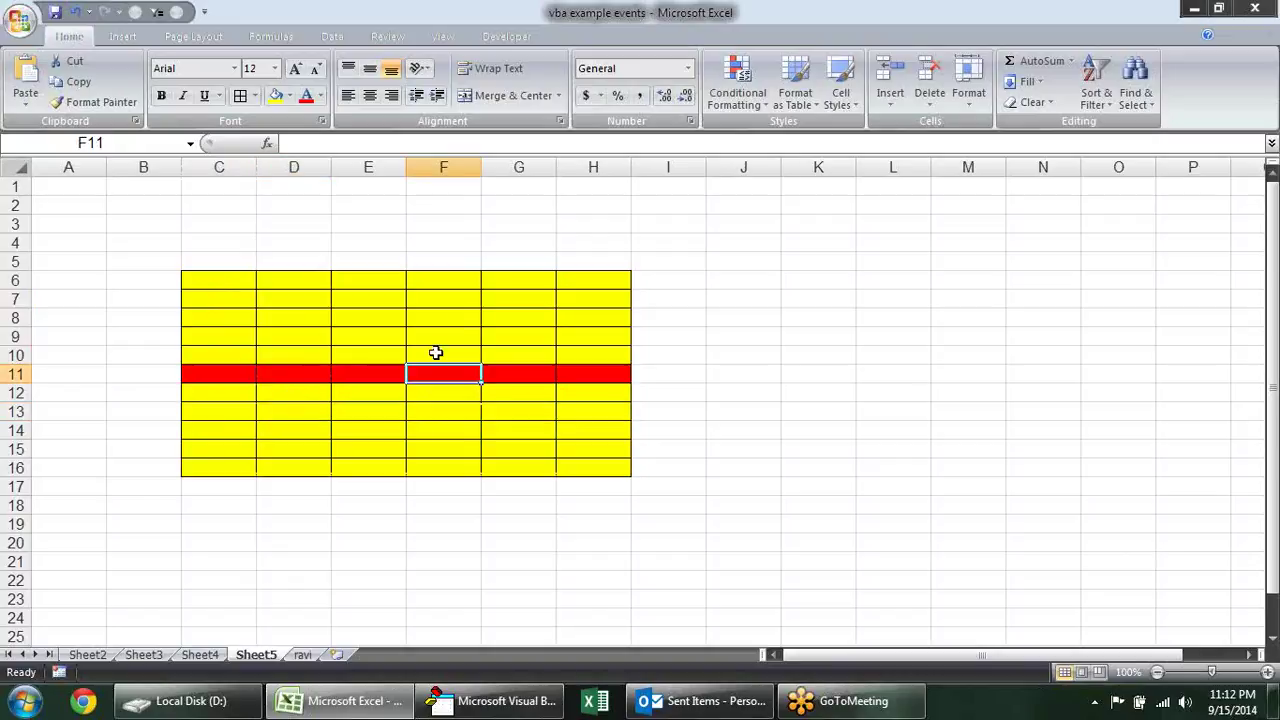
pyautogui.click(468, 303)
pyautogui.moveTo(464, 374); pyautogui.dragTo(458, 385)
pyautogui.click(466, 451)
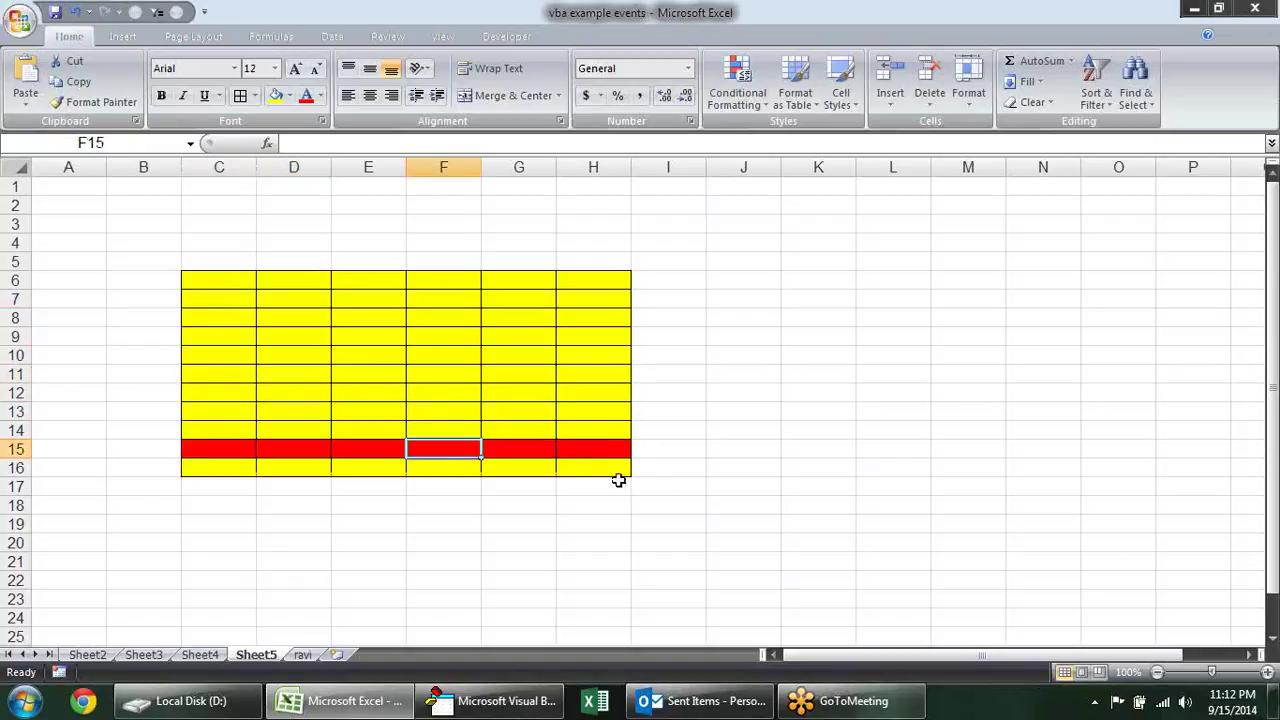
pyautogui.click(603, 390)
pyautogui.click(368, 317)
pyautogui.click(270, 360)
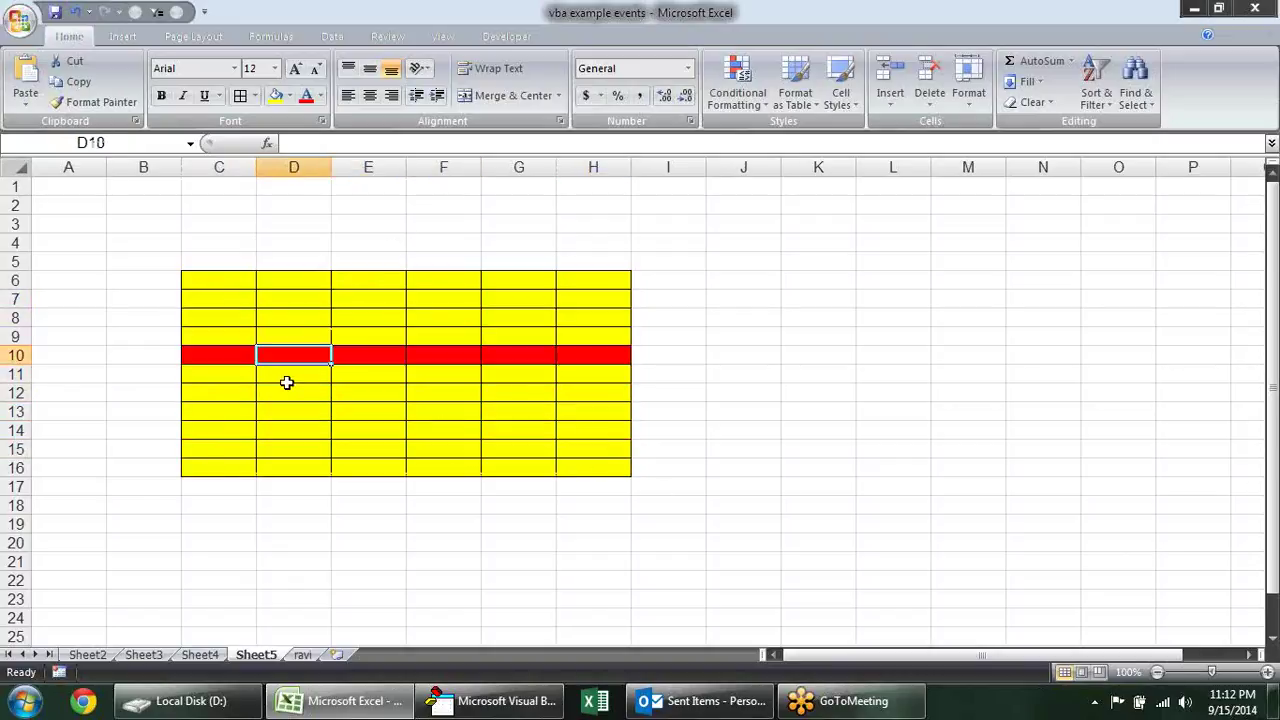
pyautogui.click(496, 437)
pyautogui.click(460, 356)
pyautogui.click(272, 318)
pyautogui.click(219, 373)
pyautogui.click(242, 446)
pyautogui.click(442, 442)
pyautogui.click(455, 374)
pyautogui.click(280, 320)
pyautogui.click(231, 366)
pyautogui.click(342, 432)
pyautogui.click(459, 453)
pyautogui.click(458, 362)
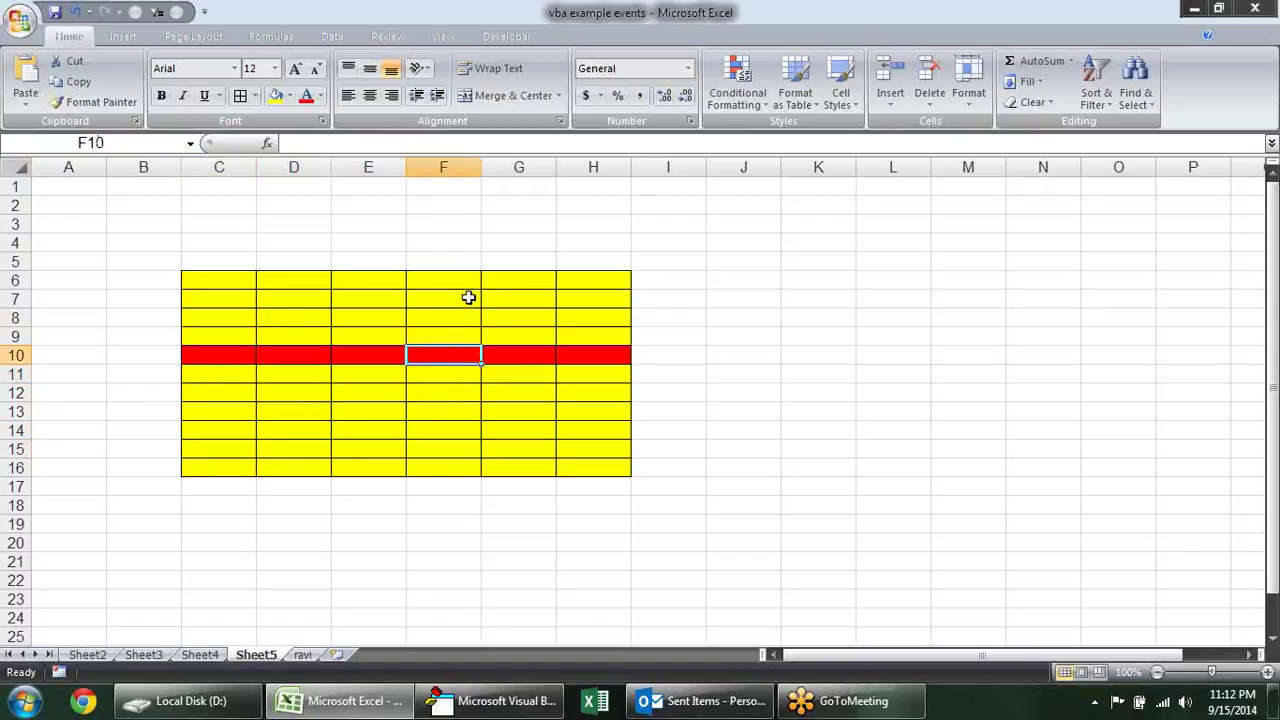
pyautogui.click(225, 412)
pyautogui.click(428, 452)
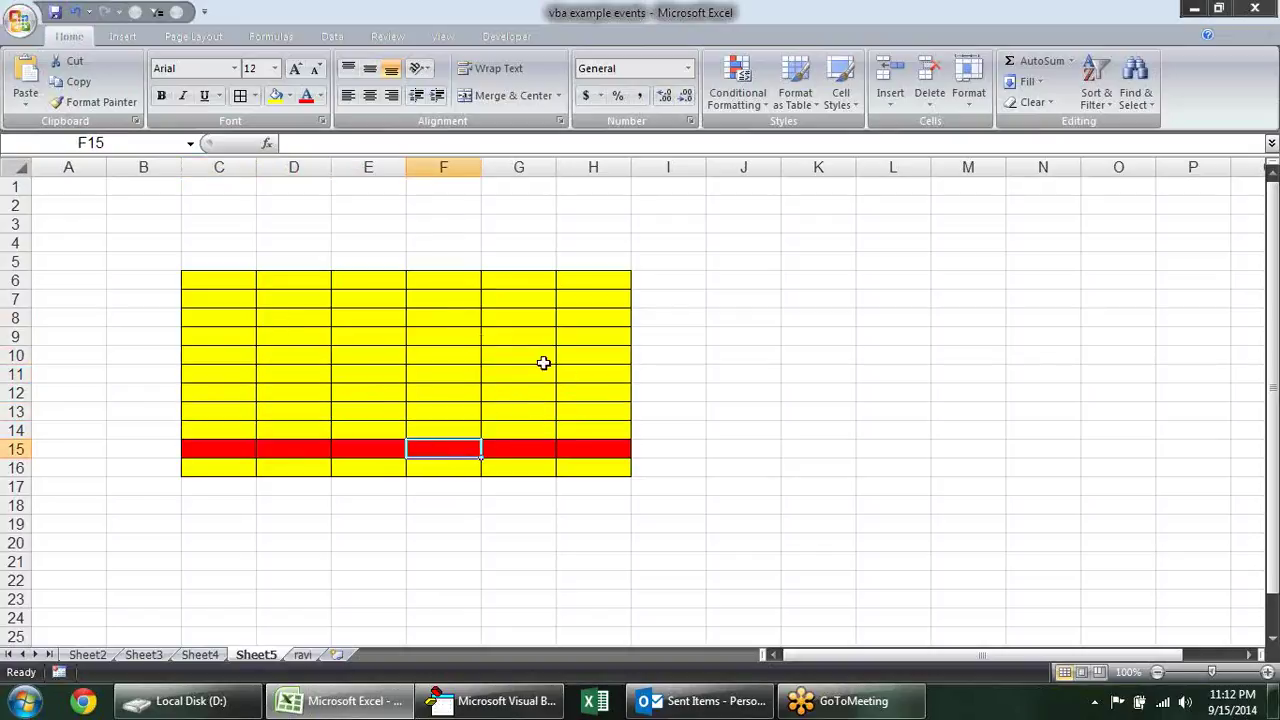
pyautogui.click(428, 332)
pyautogui.click(296, 412)
pyautogui.click(323, 317)
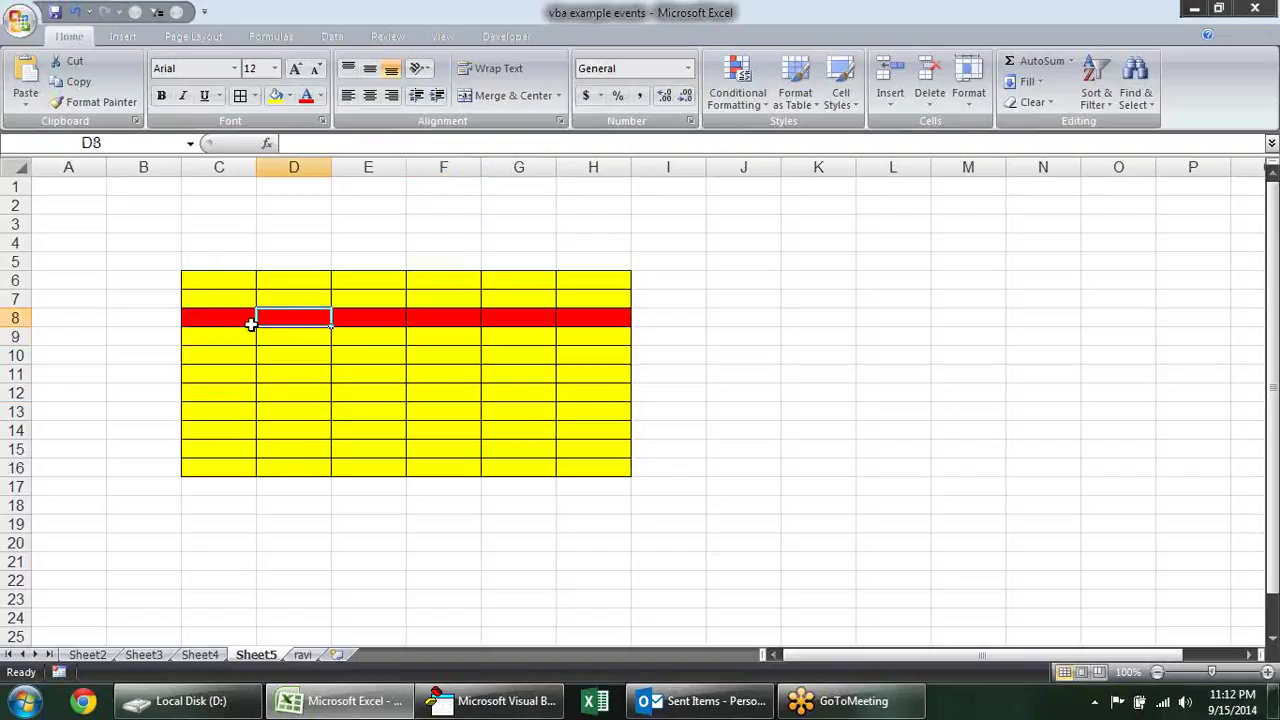
pyautogui.click(215, 373)
pyautogui.click(578, 456)
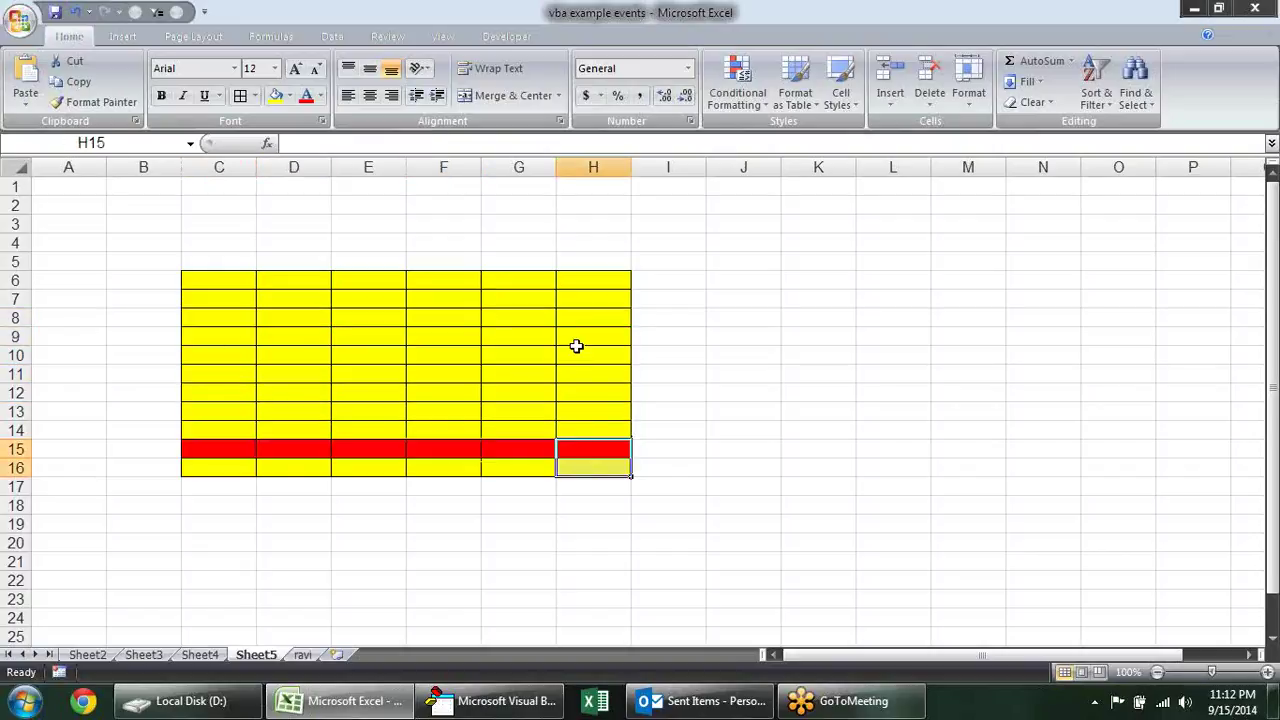
pyautogui.click(575, 350)
pyautogui.click(378, 318)
# Below the vbRed line, add Range("c" & Target.Row & ":h" & Target.Row).Interior.Color = vbRed
pyautogui.hotkey('alt', 'F11')
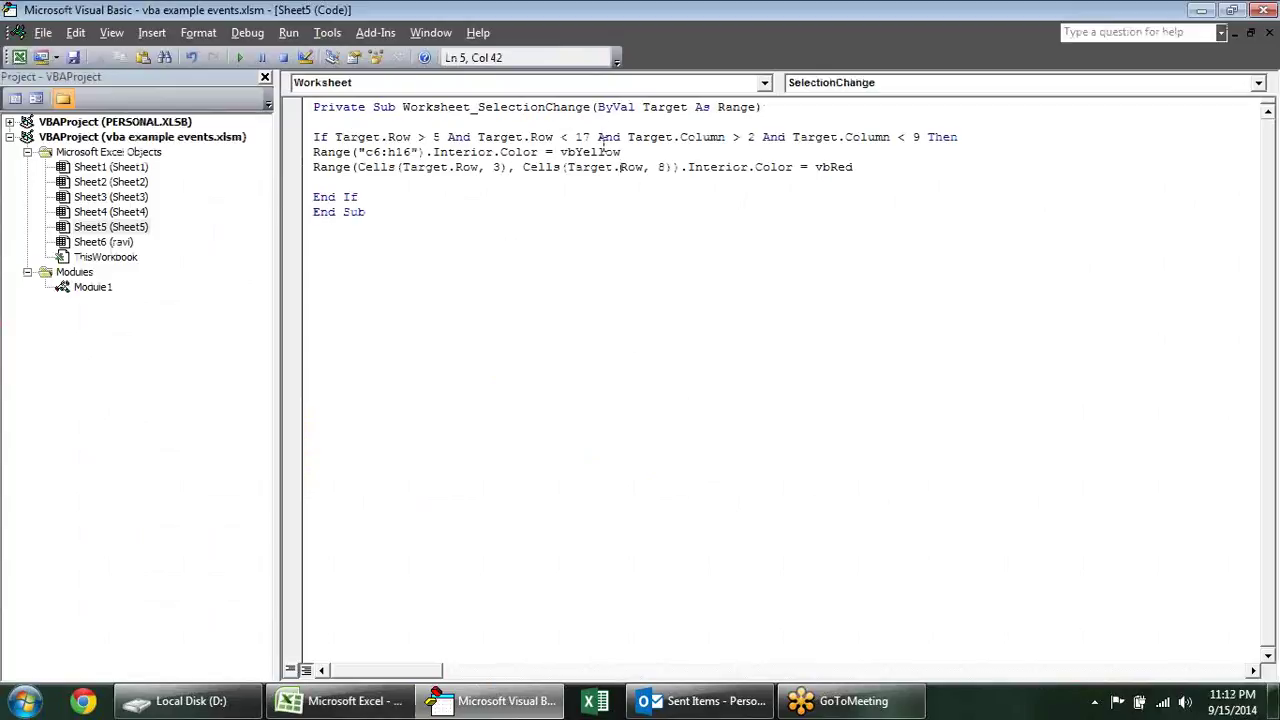
pyautogui.click(871, 166)
pyautogui.press('Return')
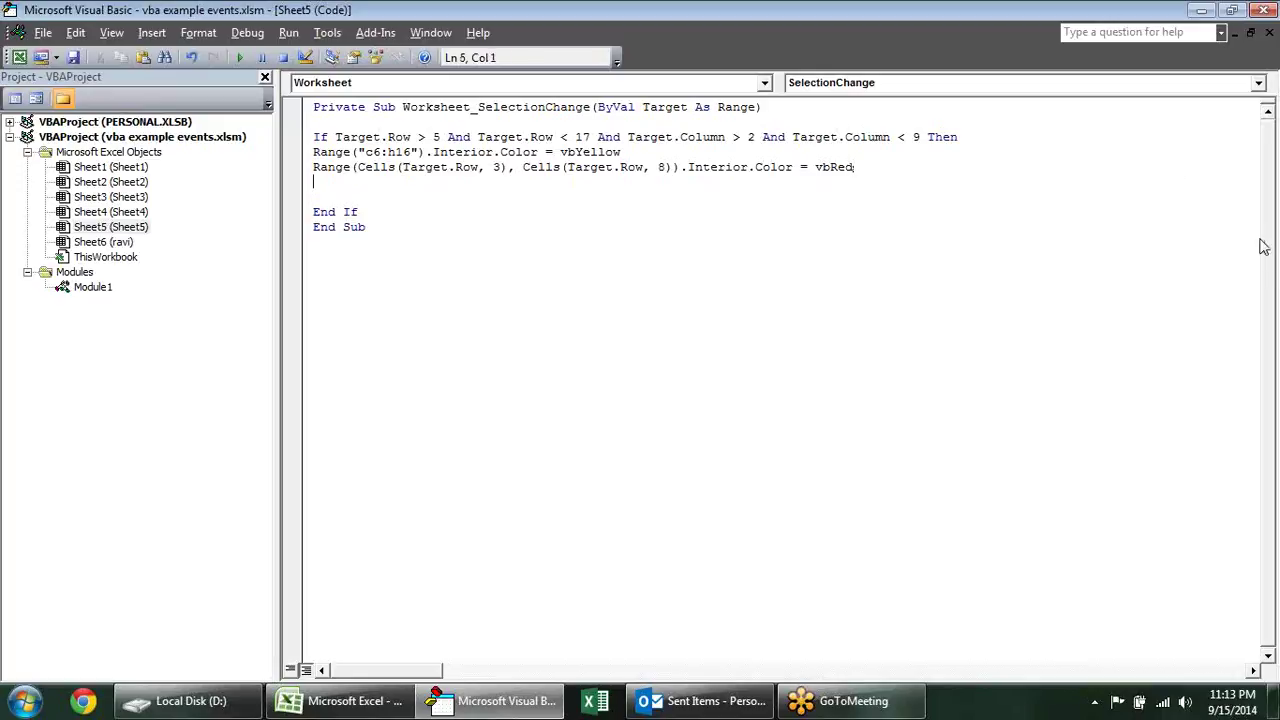
pyautogui.write('range(')
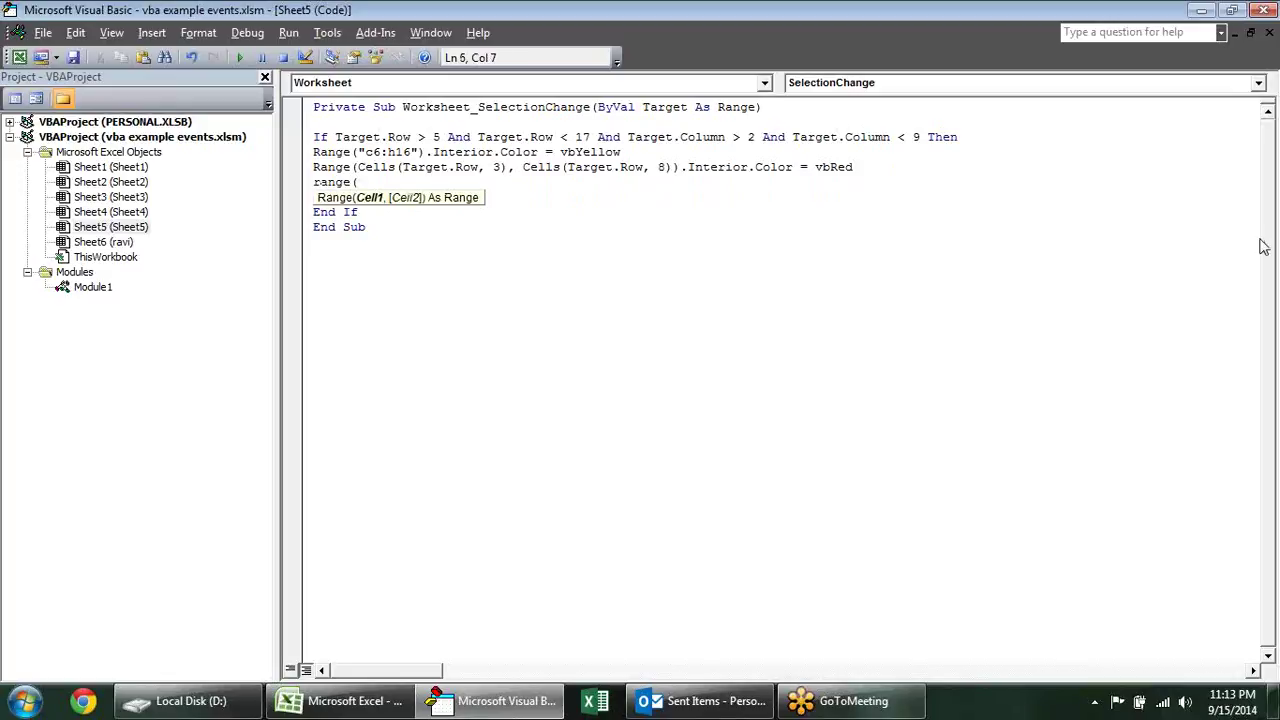
pyautogui.write('"')
pyautogui.write('c')
pyautogui.write('"&')
pyautogui.write('target.Row')
pyautogui.write(' &"')
pyautogui.write(':')
pyautogui.write('h')
pyautogui.write('"&target.ro')
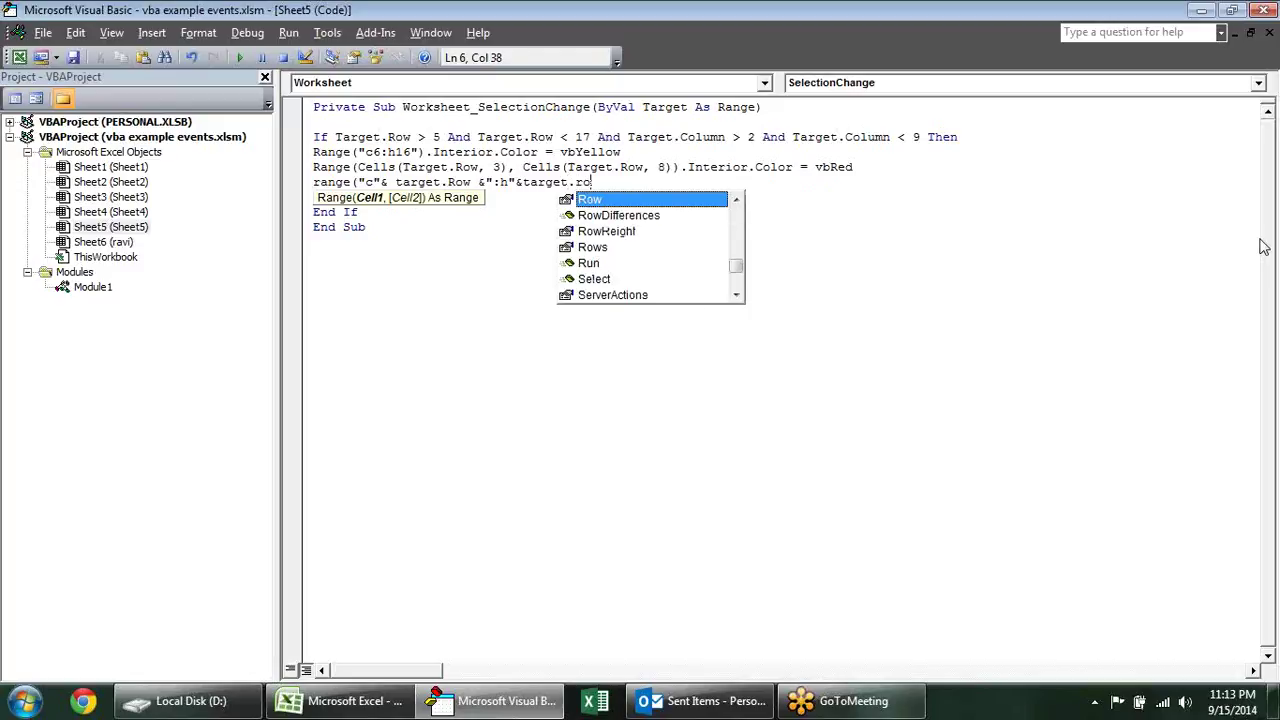
pyautogui.press('Tab')
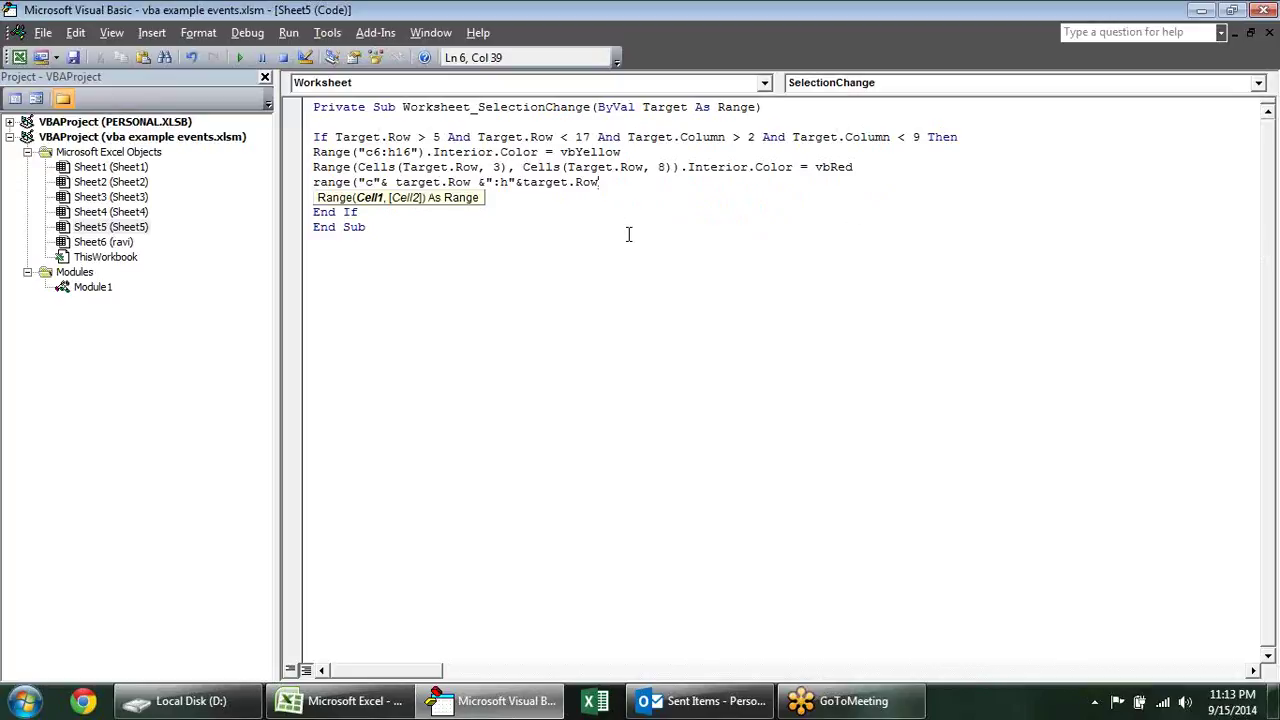
pyautogui.write(').inte')
pyautogui.press('Tab')
pyautogui.write('.co')
pyautogui.press('Tab')
pyautogui.write('=')
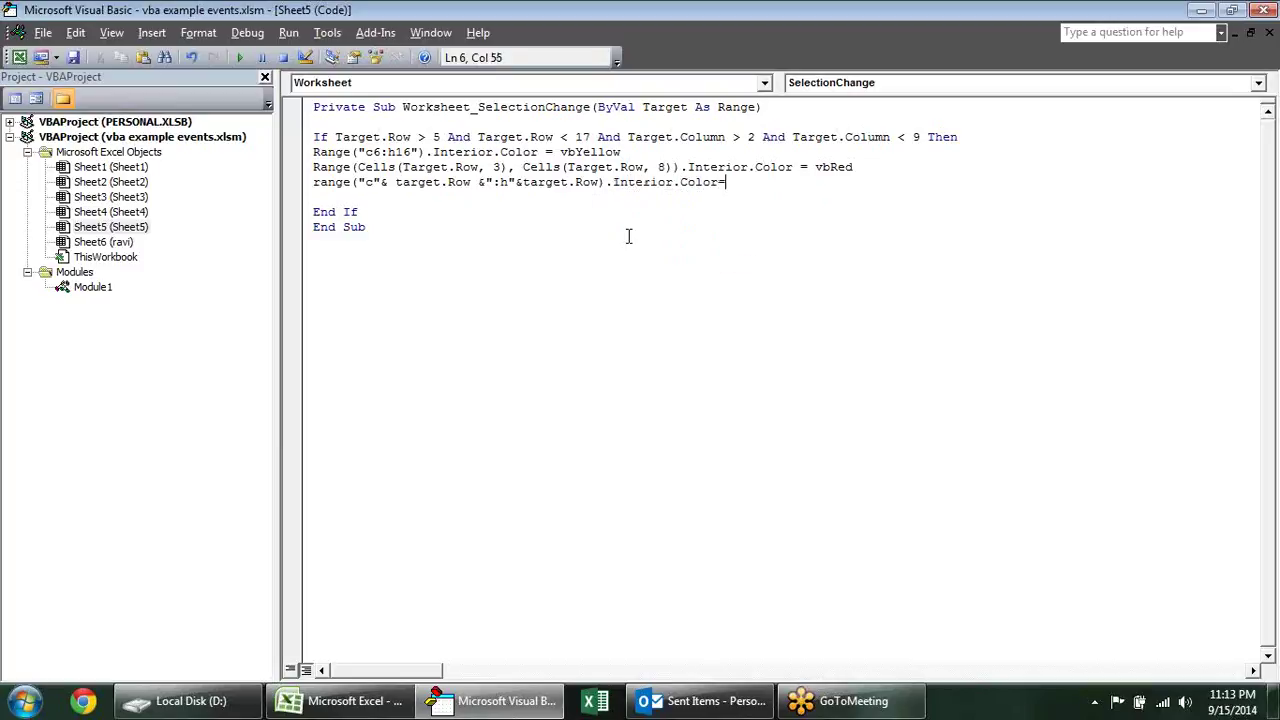
pyautogui.write('vbred')
pyautogui.press('Return')
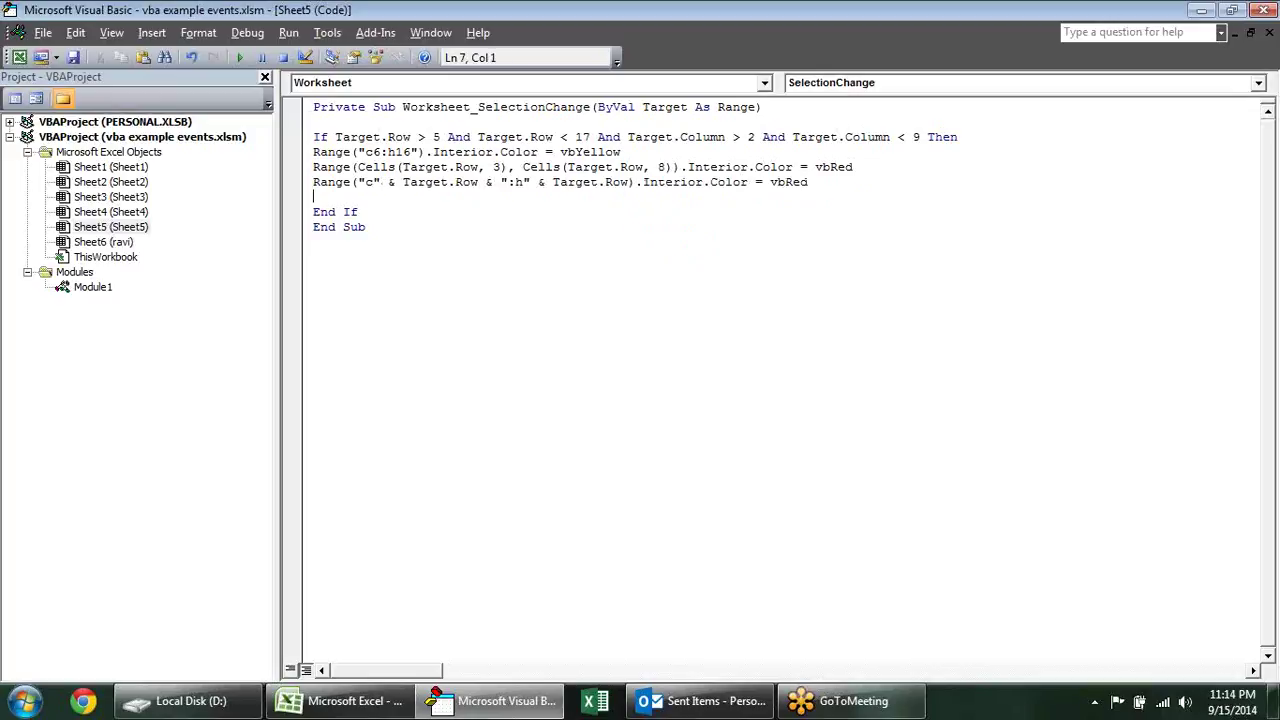
# Comment out the old Range(Cells(...)) red line with an apostrophe
pyautogui.click(314, 168)
pyautogui.write("'")
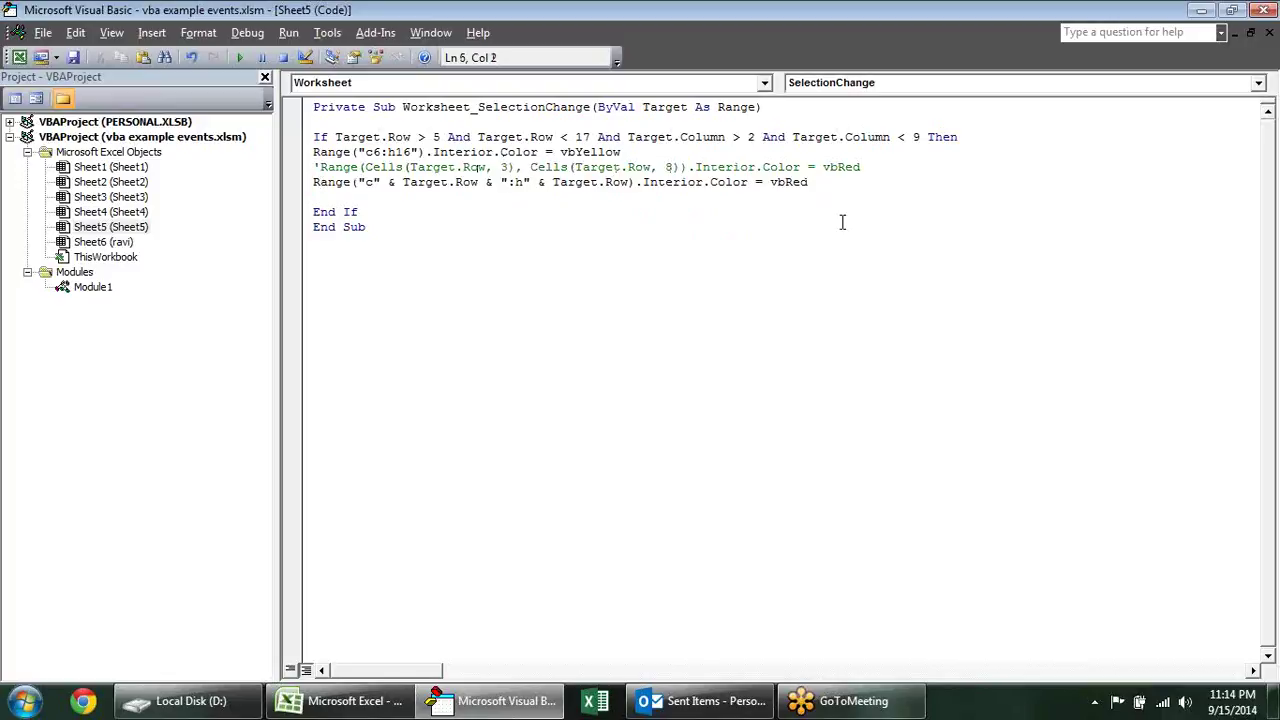
pyautogui.hotkey('alt', 'F11')
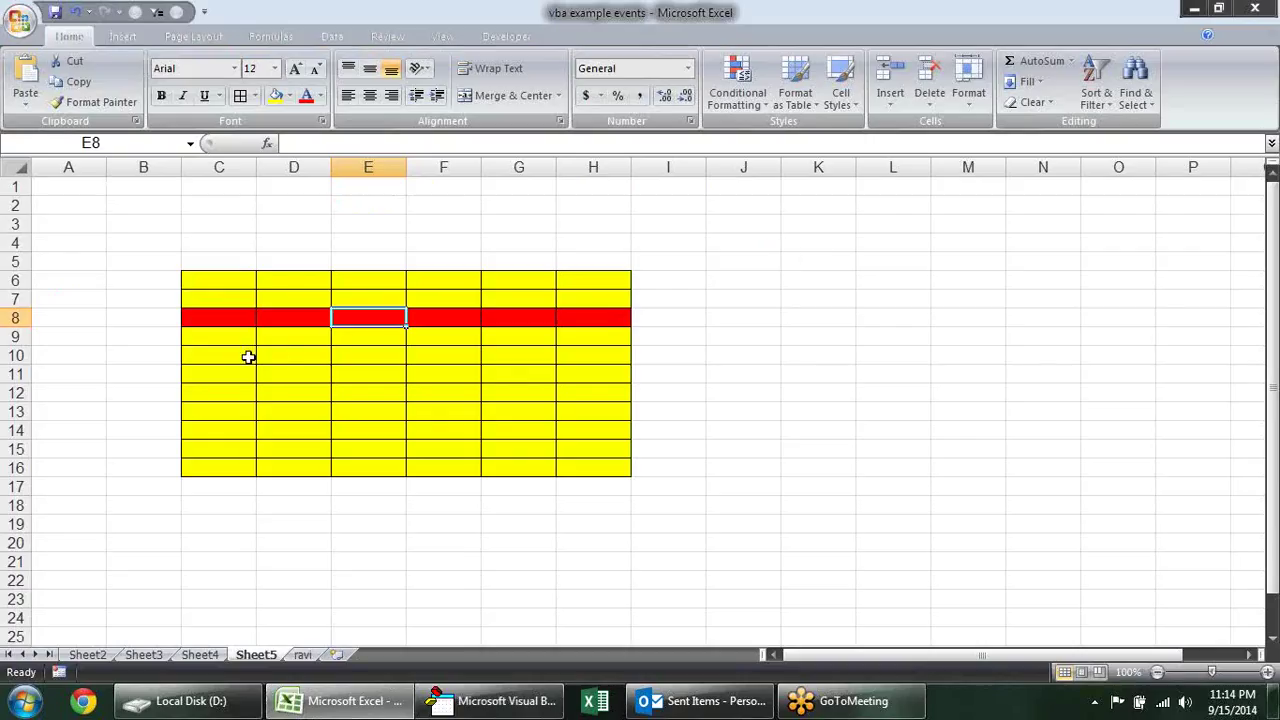
# Select C10, C14, C8, C13, C15, D8, D11, D14 and D10 to watch the red row follow
pyautogui.click(247, 356)
pyautogui.click(243, 430)
pyautogui.click(254, 319)
pyautogui.click(232, 404)
pyautogui.click(249, 446)
pyautogui.click(284, 320)
pyautogui.click(316, 373)
pyautogui.click(294, 432)
pyautogui.click(300, 319)
pyautogui.click(250, 410)
pyautogui.click(316, 444)
pyautogui.click(317, 352)
# Delete the empty line before End If in Sheet5's code
pyautogui.hotkey('alt', 'F11')
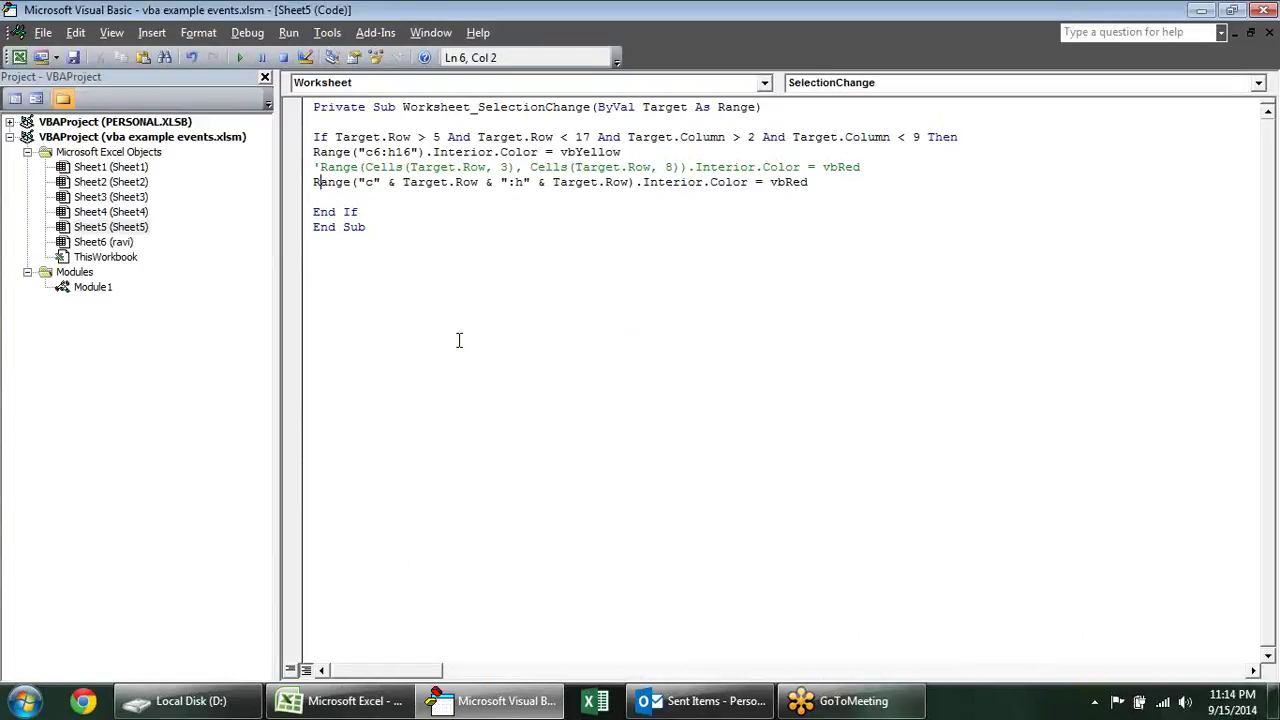
pyautogui.click(364, 196)
pyautogui.press('Delete')
pyautogui.click(416, 196)
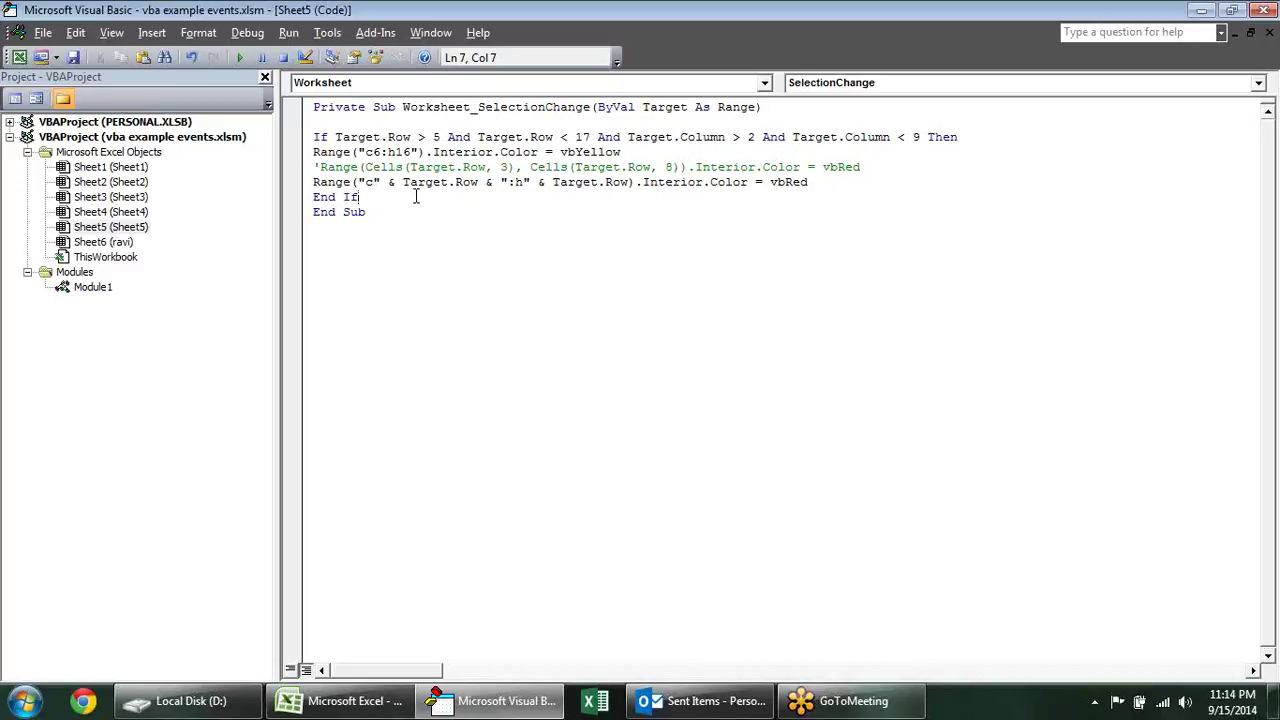
# Select ranges and cells in Excel, dismissing the compile error messages that appear
pyautogui.hotkey('alt', 'F11')
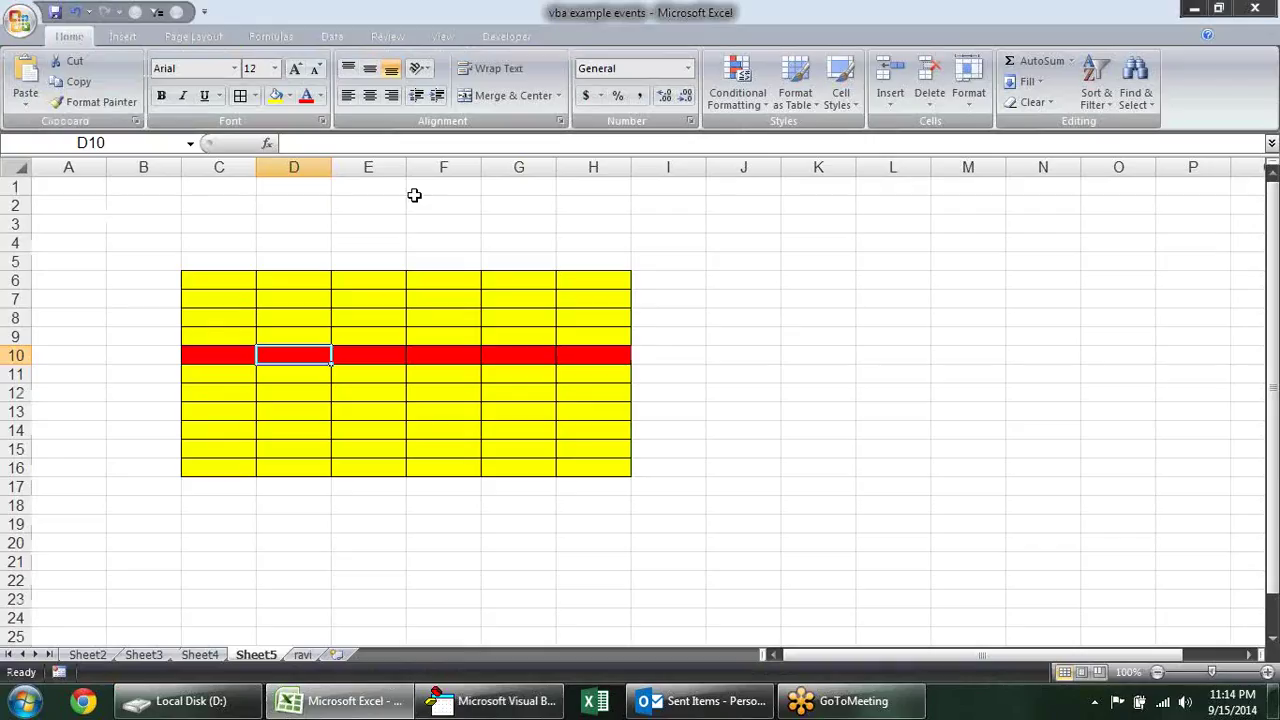
pyautogui.moveTo(229, 286); pyautogui.dragTo(632, 482)
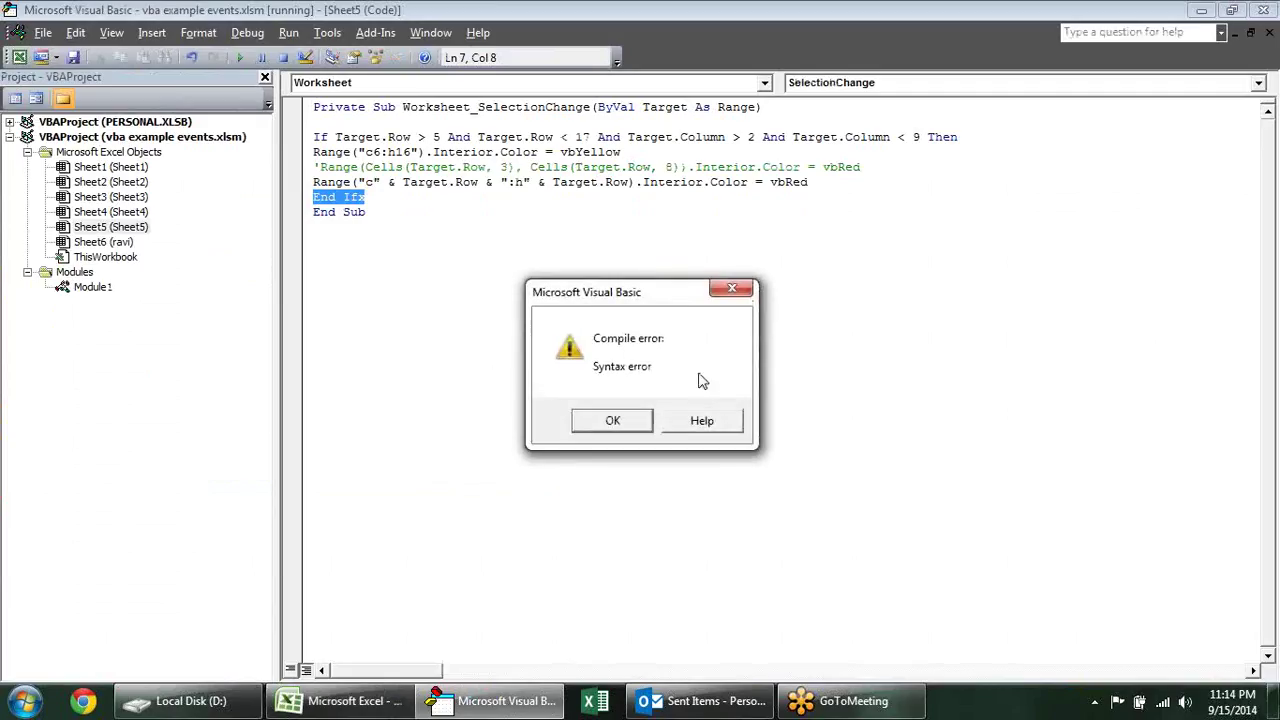
pyautogui.click(612, 416)
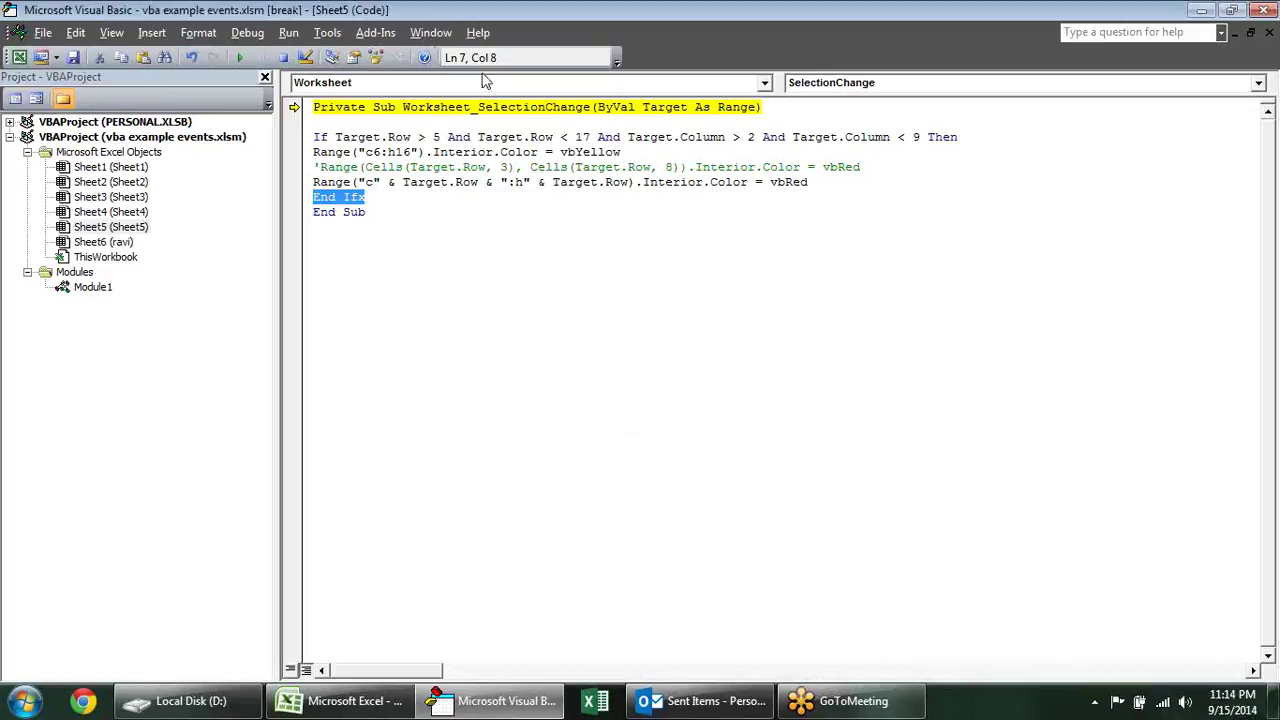
pyautogui.hotkey('alt', 'F11')
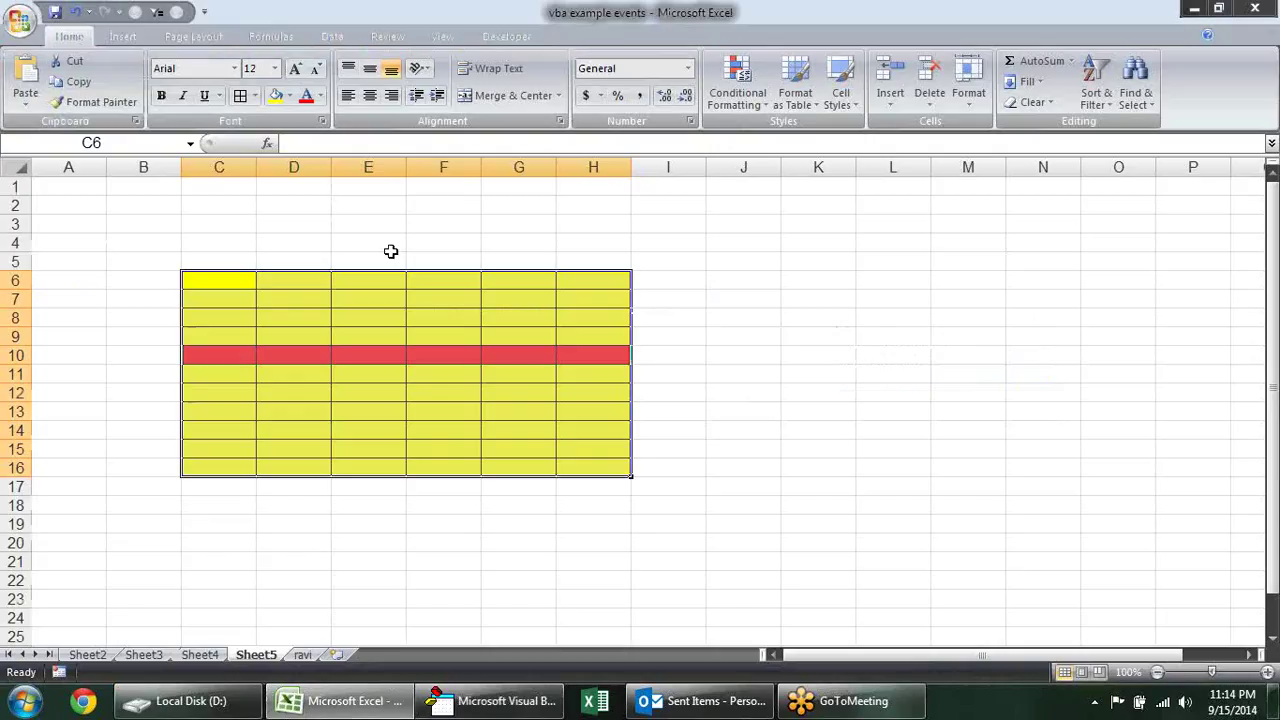
pyautogui.moveTo(818, 280); pyautogui.dragTo(888, 414)
pyautogui.moveTo(440, 300)
pyautogui.mouseDown()
pyautogui.moveTo(560, 434)
pyautogui.moveTo(221, 274)
pyautogui.mouseUp()
pyautogui.click(266, 323)
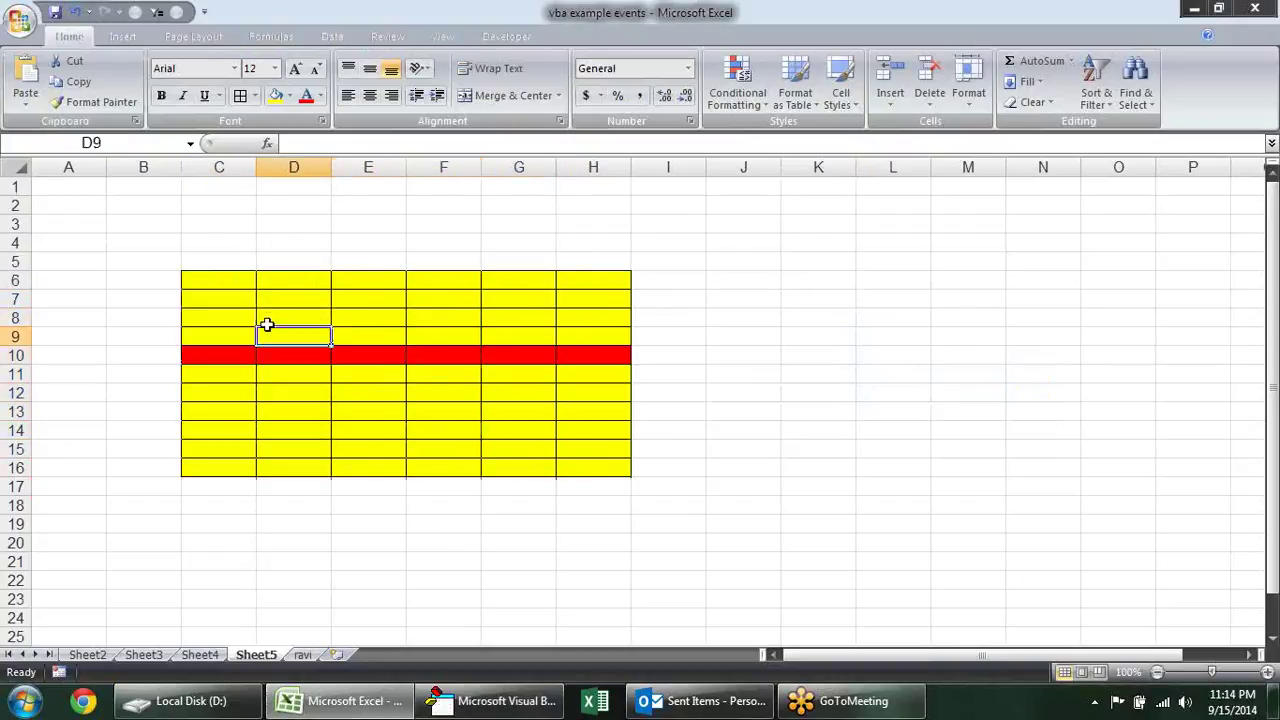
pyautogui.hotkey('alt', 'F11')
pyautogui.hotkey('alt', 'F11')
pyautogui.click(726, 302)
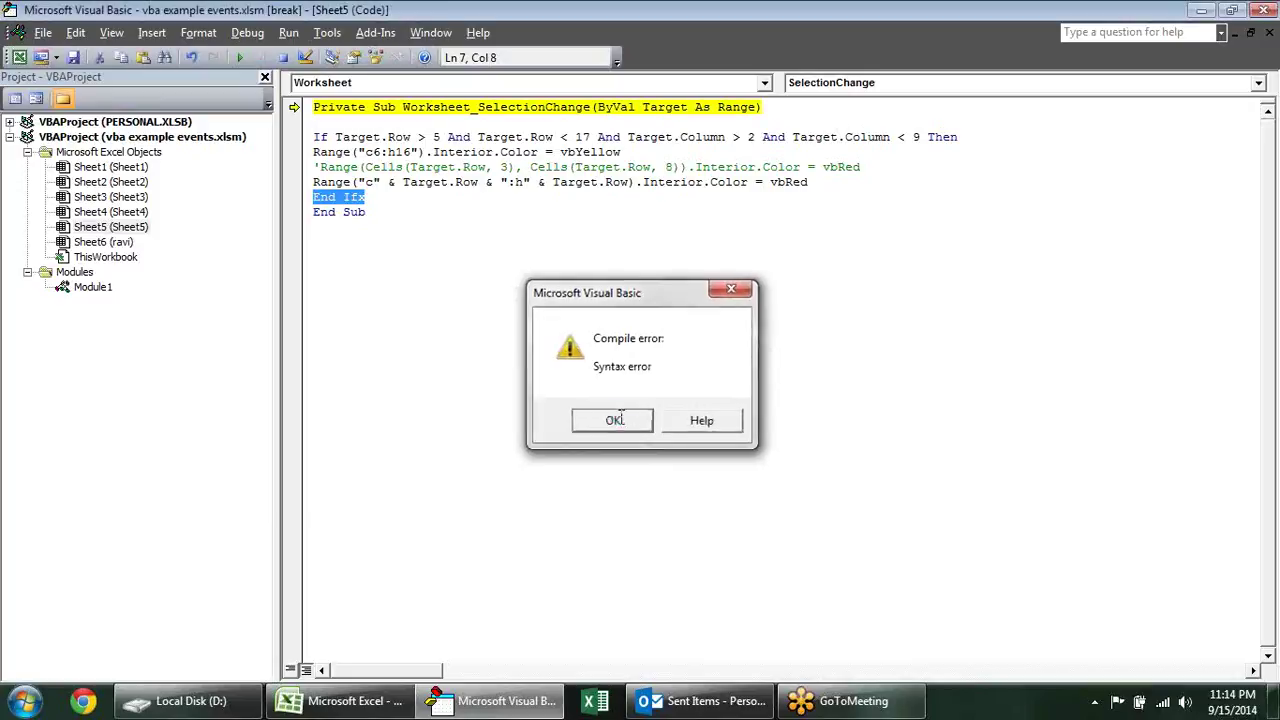
pyautogui.click(613, 420)
# Reset the paused code and delete the stray x after End If
pyautogui.hotkey('alt', 'Tab')
pyautogui.hotkey('alt', 'Tab')
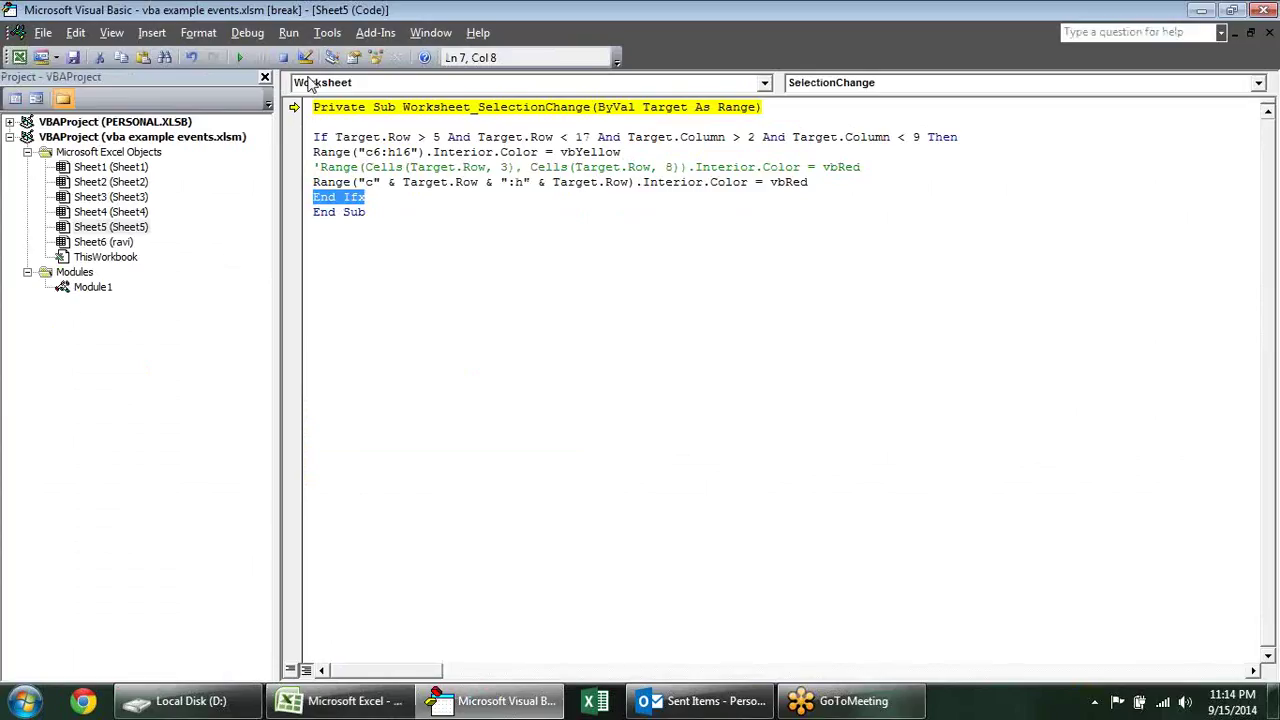
pyautogui.click(283, 57)
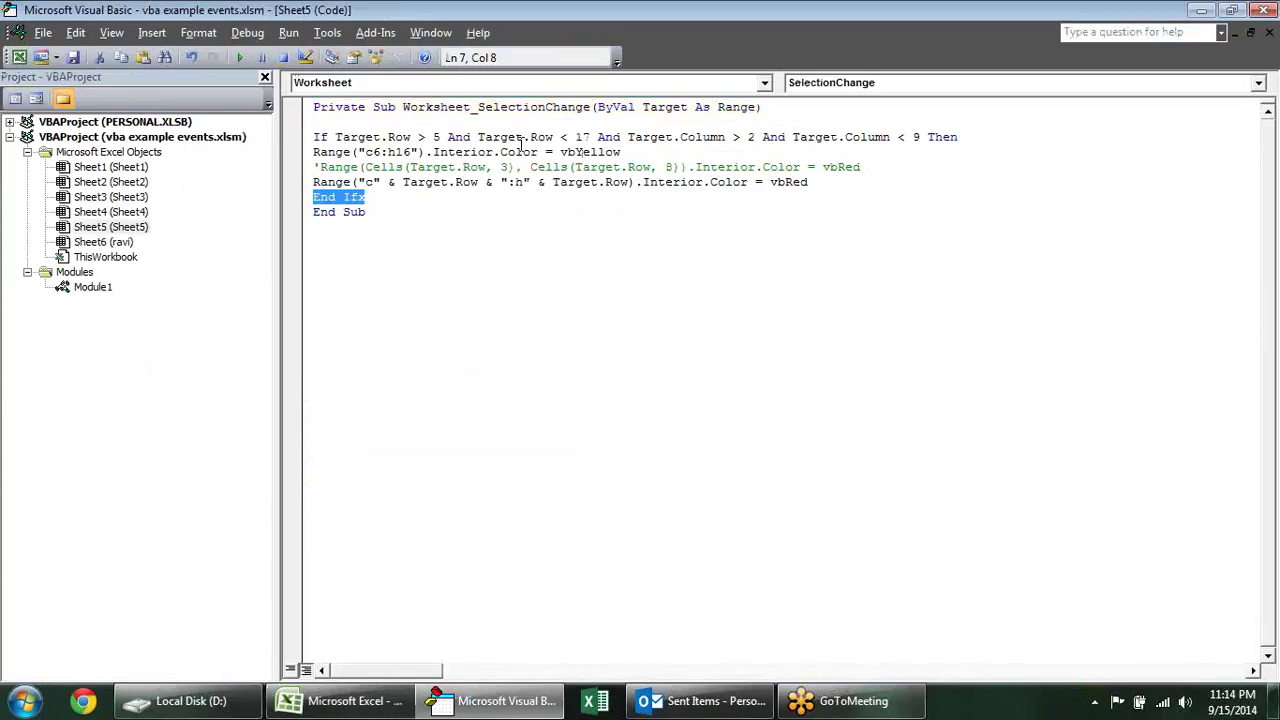
pyautogui.click(602, 125)
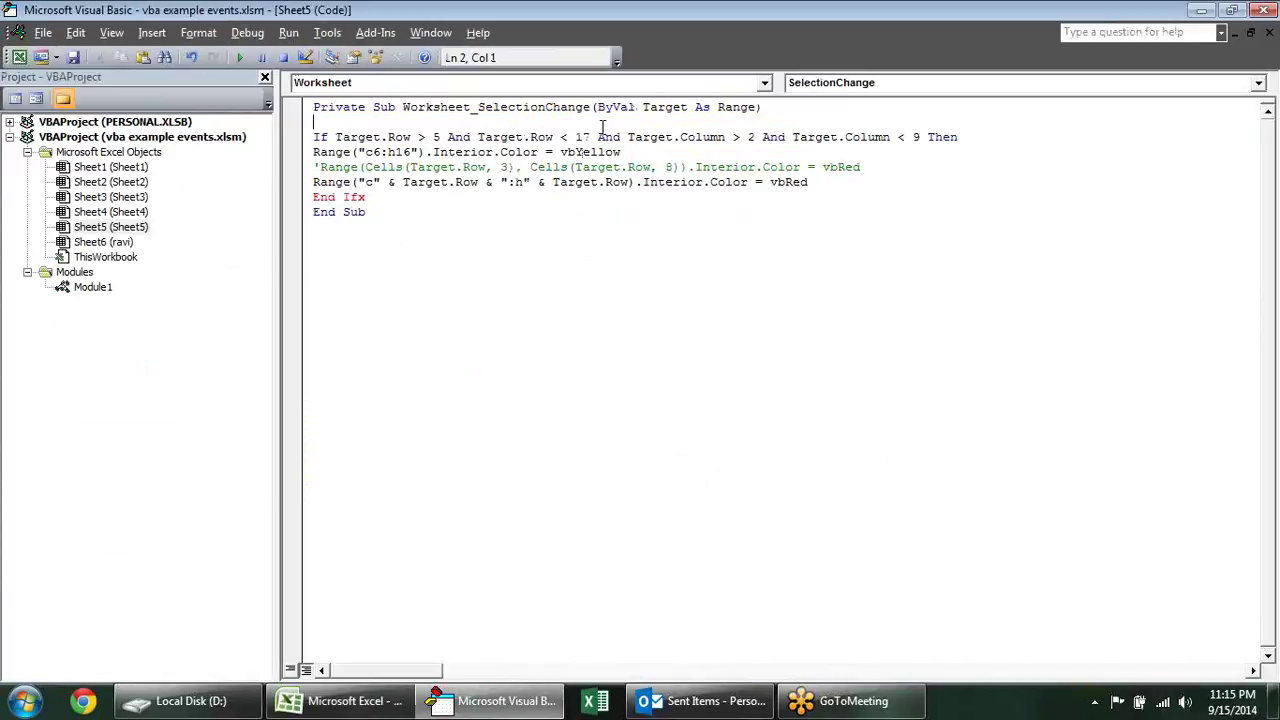
pyautogui.click(395, 202)
pyautogui.press('BackSpace')
# Select ranges across and beside the table to verify the fix
pyautogui.click(395, 290)
pyautogui.hotkey('alt', 'F11')
pyautogui.moveTo(368, 268); pyautogui.dragTo(608, 449)
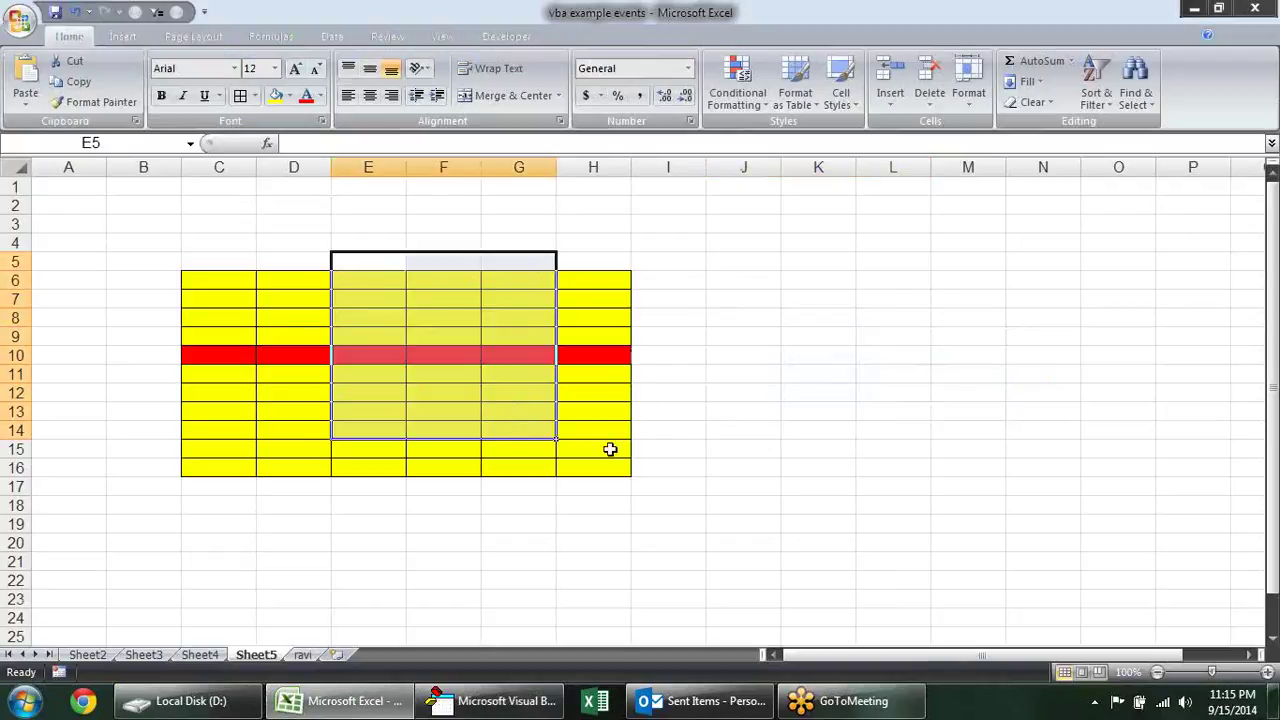
pyautogui.moveTo(664, 300); pyautogui.dragTo(871, 474)
pyautogui.moveTo(879, 556)
pyautogui.mouseDown()
pyautogui.moveTo(766, 294)
pyautogui.moveTo(931, 466)
pyautogui.mouseUp()
pyautogui.hotkey('alt', 'F11')
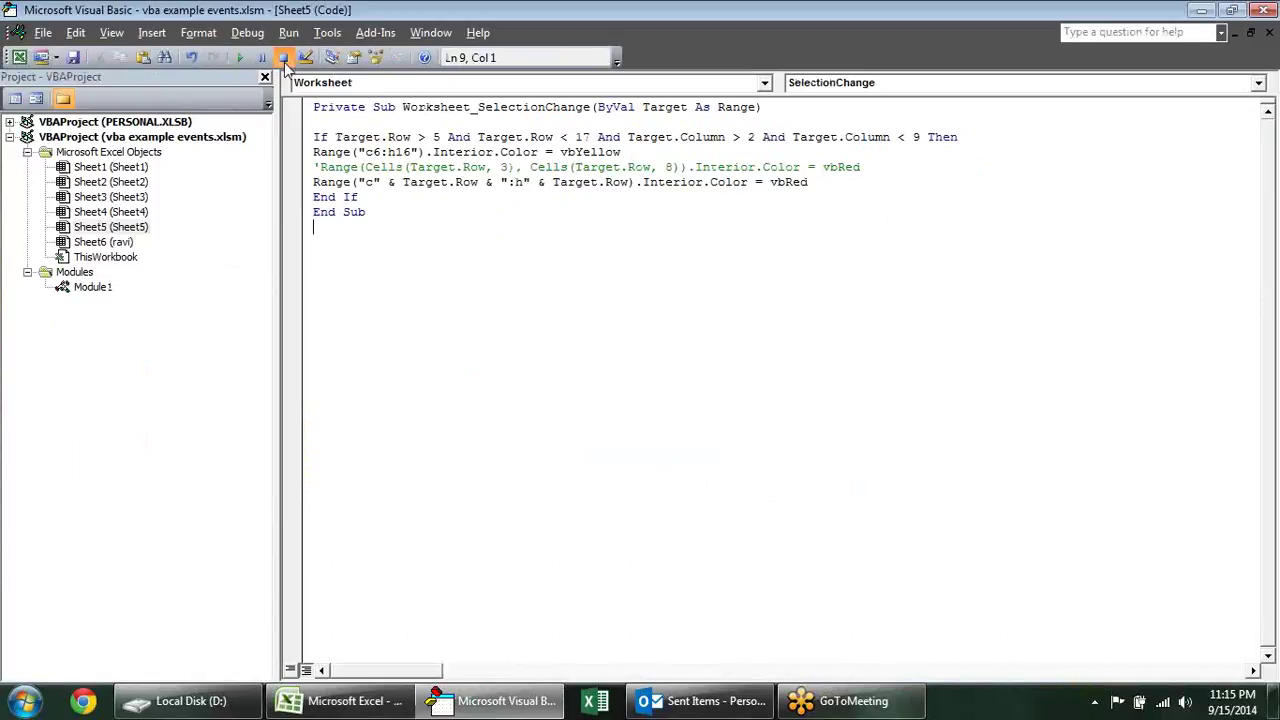
# Select multi-cell ranges, D9, D14 and K13 to test how the code handles selections
pyautogui.hotkey('alt', 'F11')
pyautogui.moveTo(668, 280); pyautogui.dragTo(794, 466)
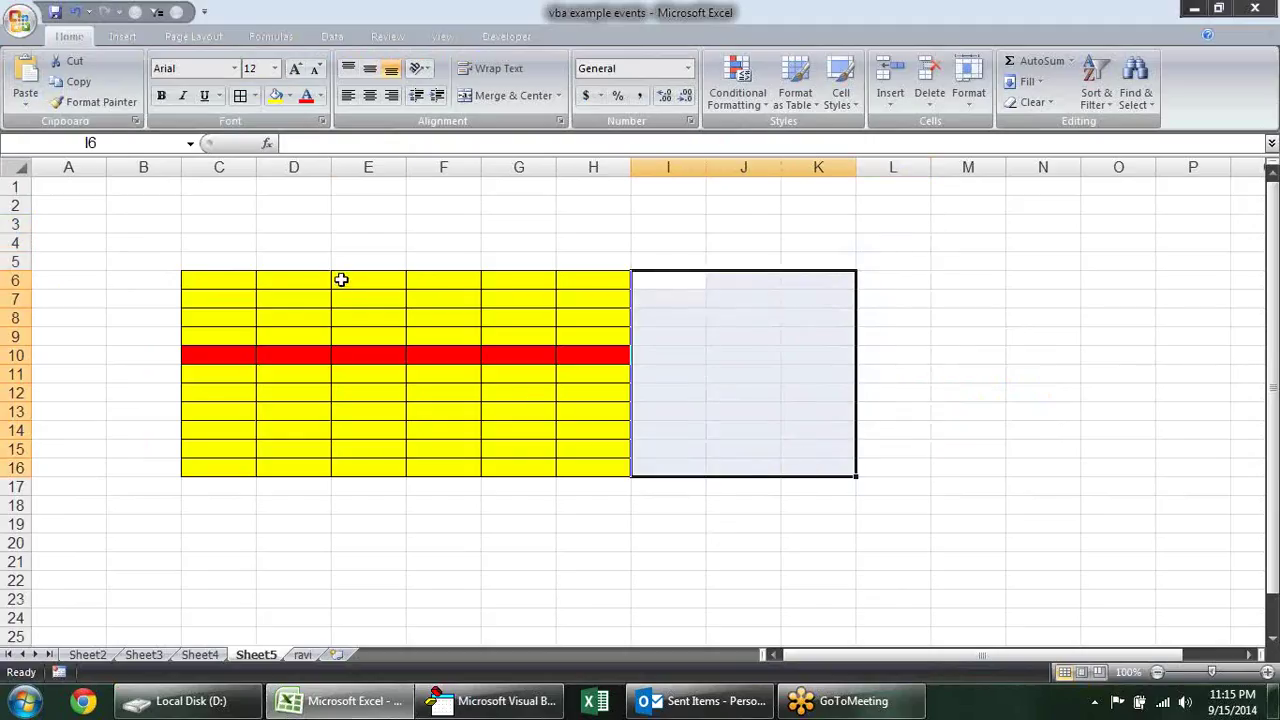
pyautogui.moveTo(340, 279); pyautogui.dragTo(530, 410)
pyautogui.click(270, 339)
pyautogui.click(271, 431)
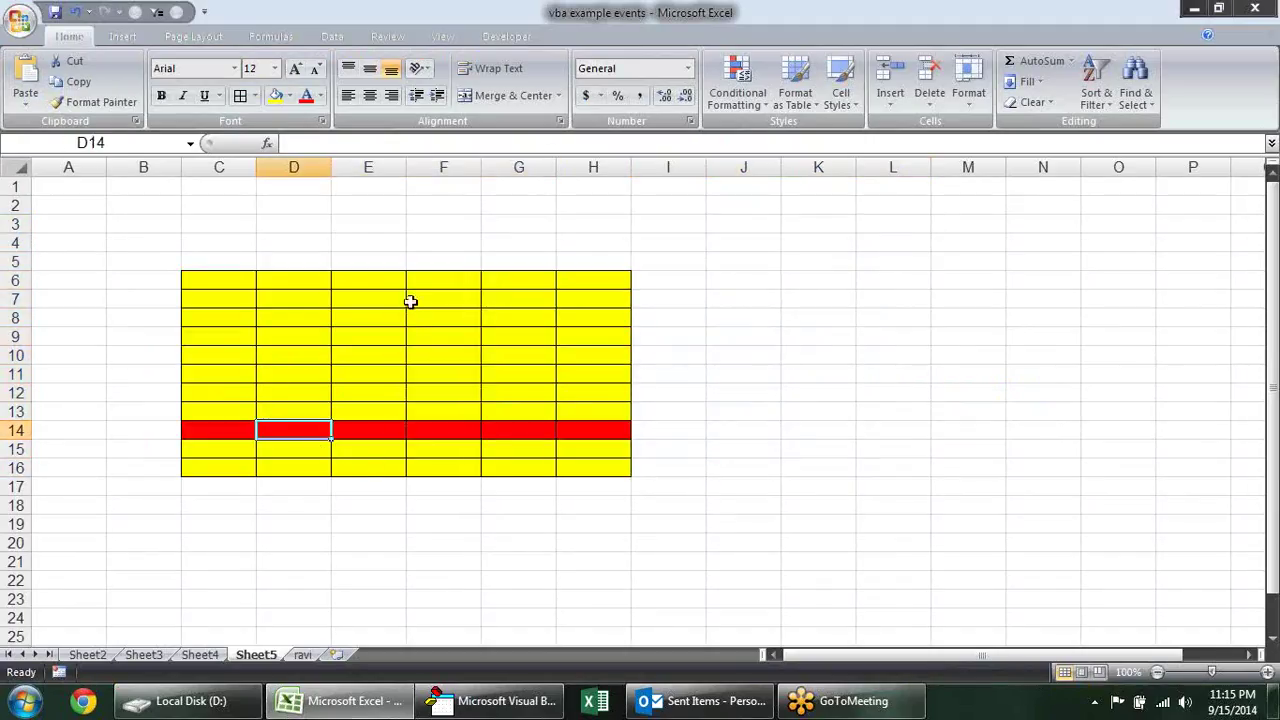
pyautogui.moveTo(409, 300); pyautogui.dragTo(470, 449)
pyautogui.moveTo(549, 381); pyautogui.dragTo(625, 468)
pyautogui.click(780, 412)
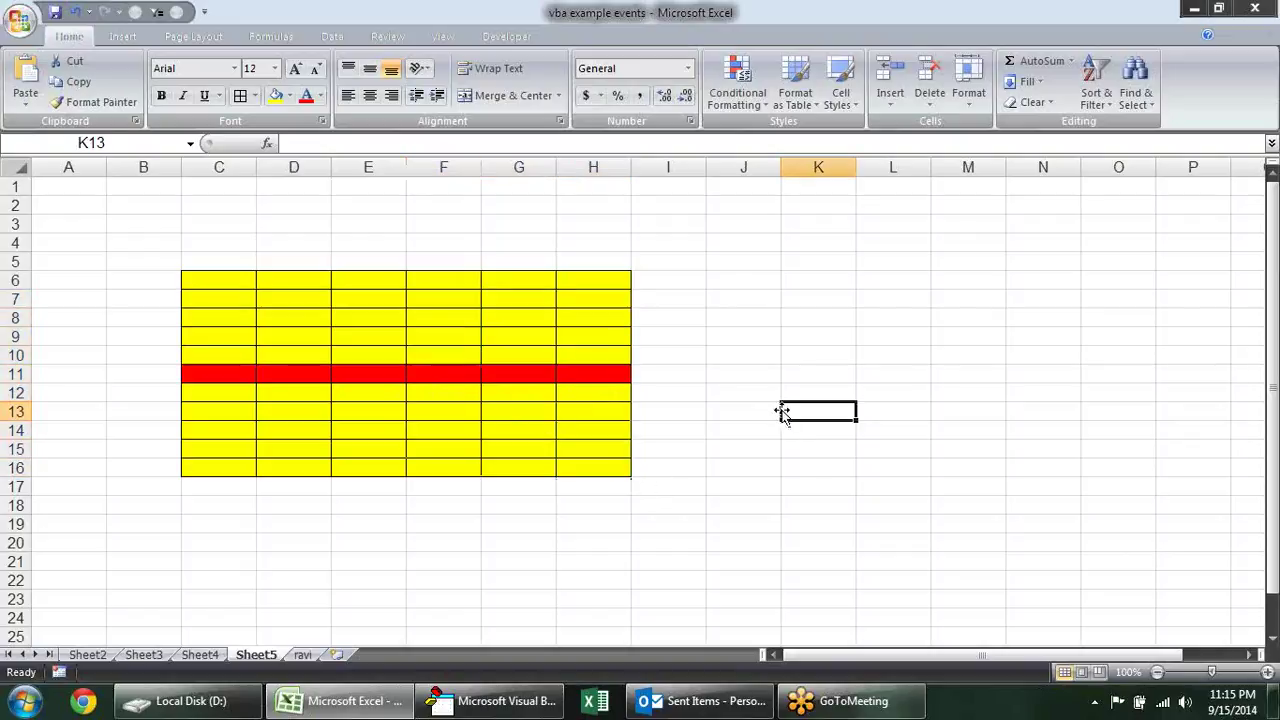
# Insert On Error Resume Next as the procedure's first line
pyautogui.hotkey('alt', 'F11')
pyautogui.click(622, 121)
pyautogui.write('on error resume next')
pyautogui.press('Down')
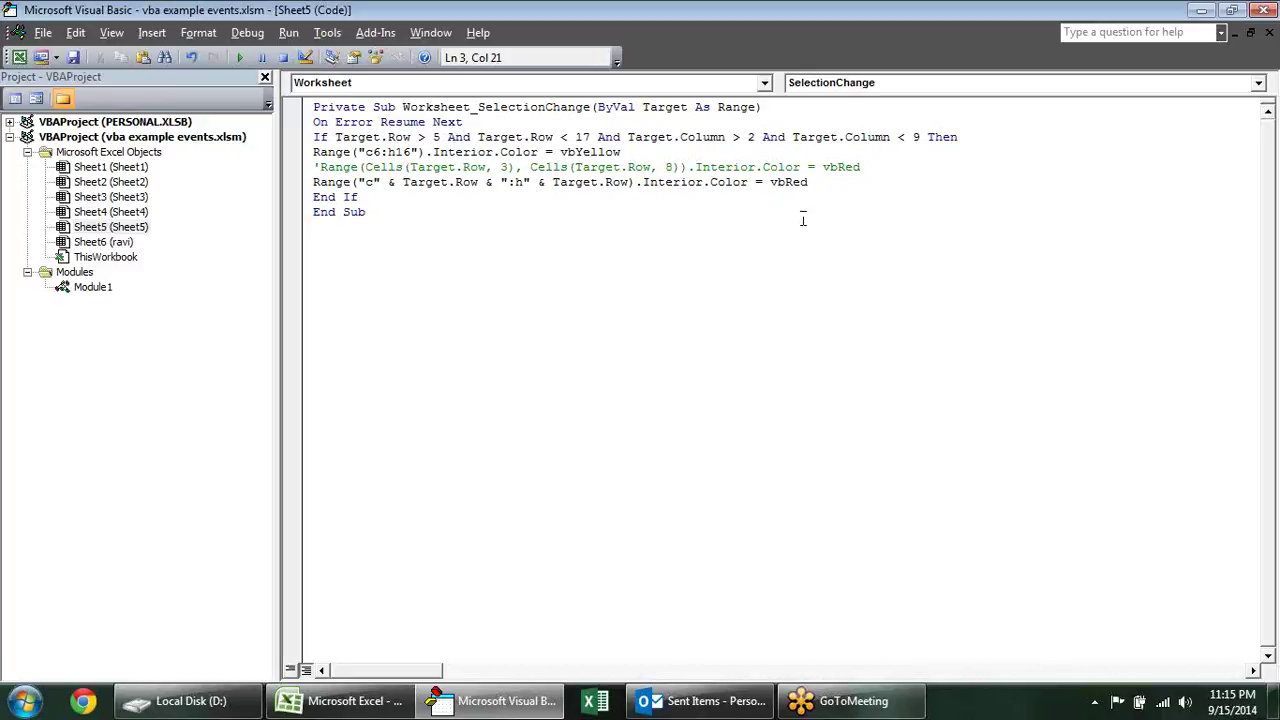
pyautogui.hotkey('alt', 'F11')
# Select F7, F12, G15, G9 and F12 to watch the red row move
pyautogui.click(467, 295)
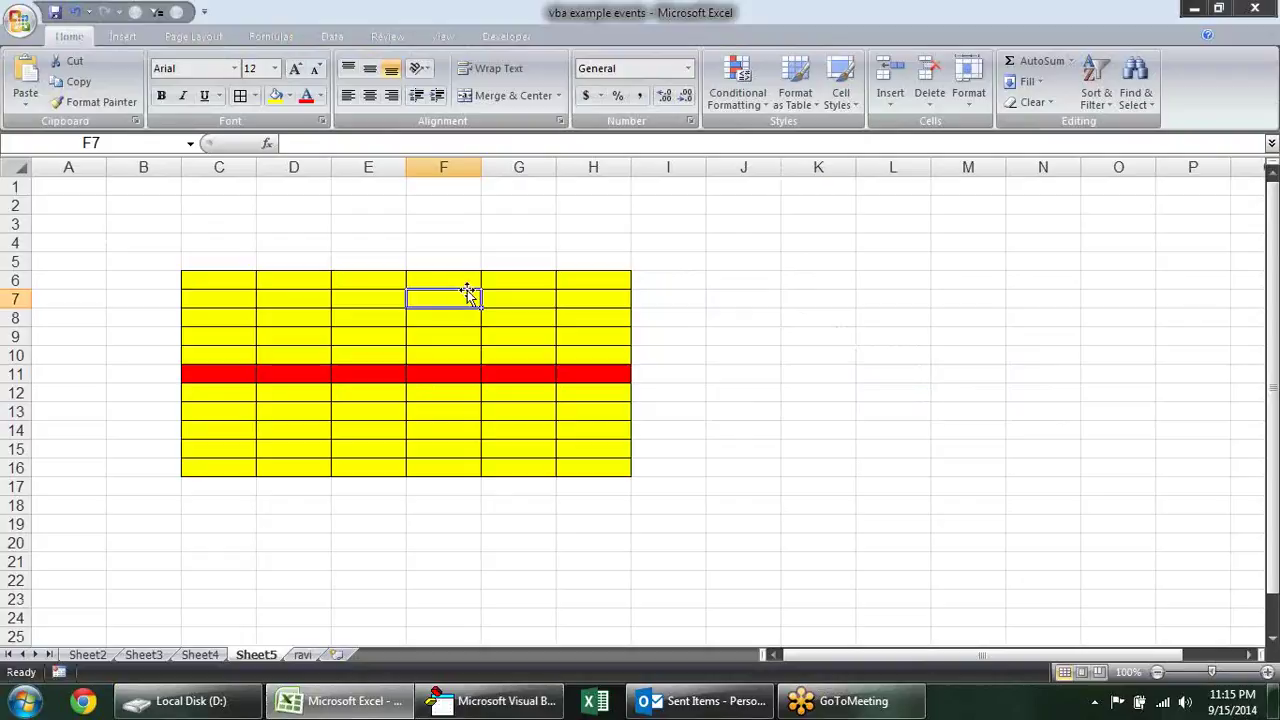
pyautogui.click(451, 393)
pyautogui.click(505, 452)
pyautogui.click(500, 345)
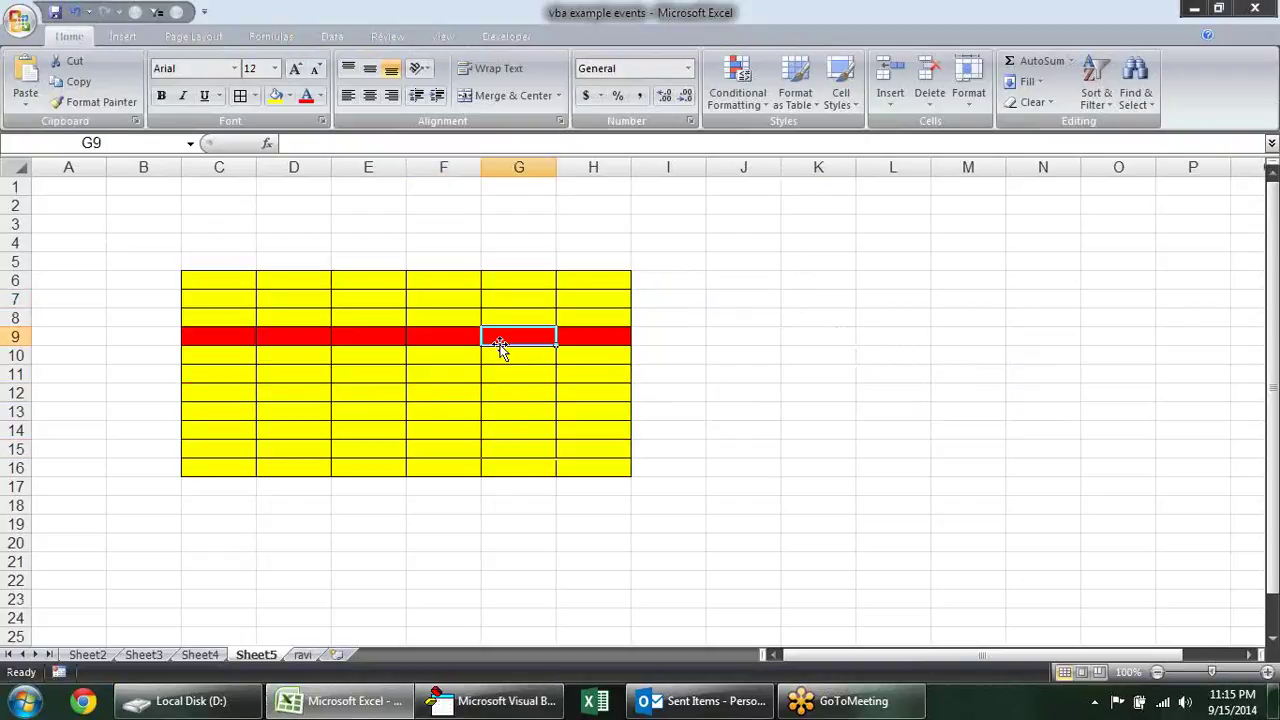
pyautogui.click(443, 395)
# Visit Sheet4, return to Sheet5 and select E6 and E10 to recheck the highlight
pyautogui.hotkey('alt', 'F11')
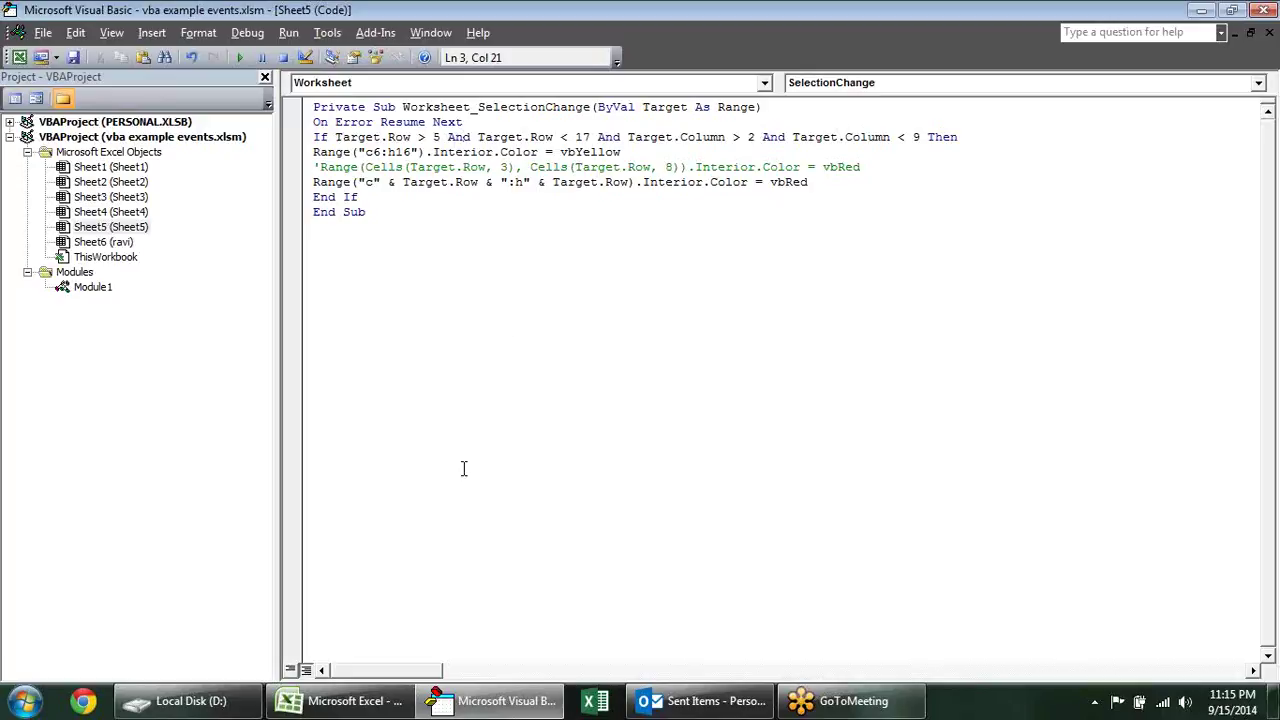
pyautogui.hotkey('alt', 'F11')
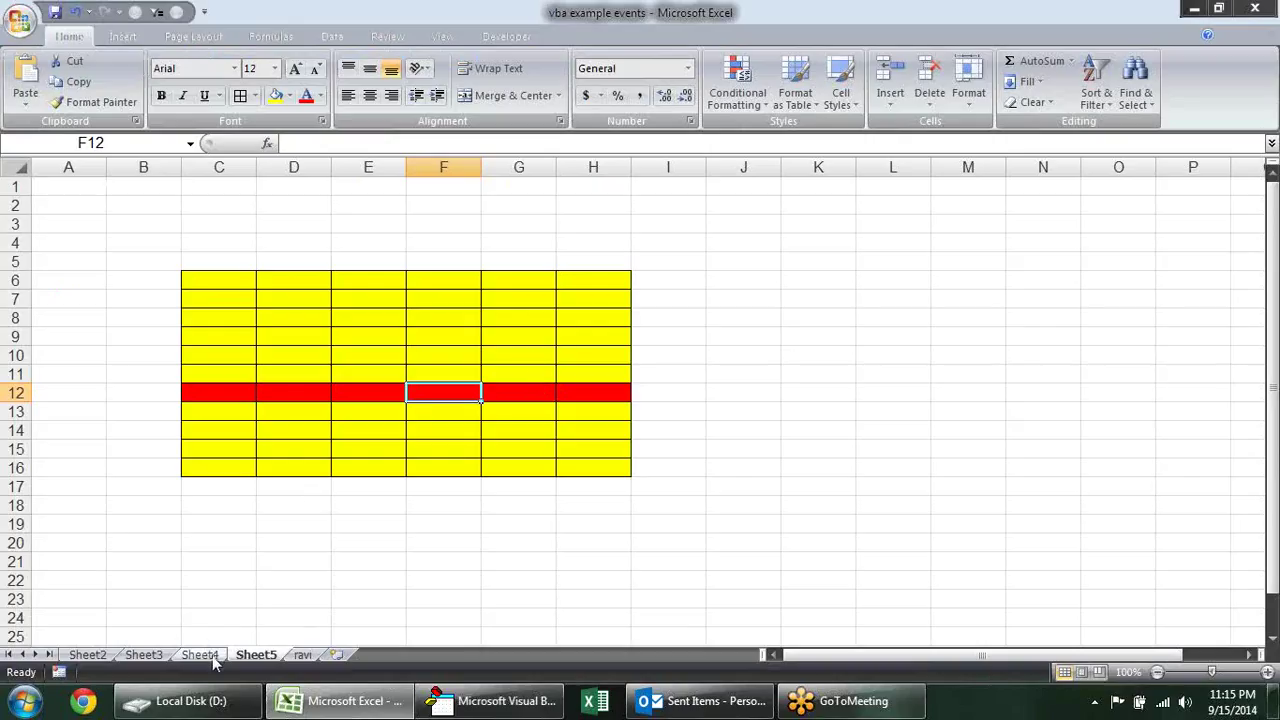
pyautogui.click(211, 658)
pyautogui.click(260, 656)
pyautogui.click(352, 283)
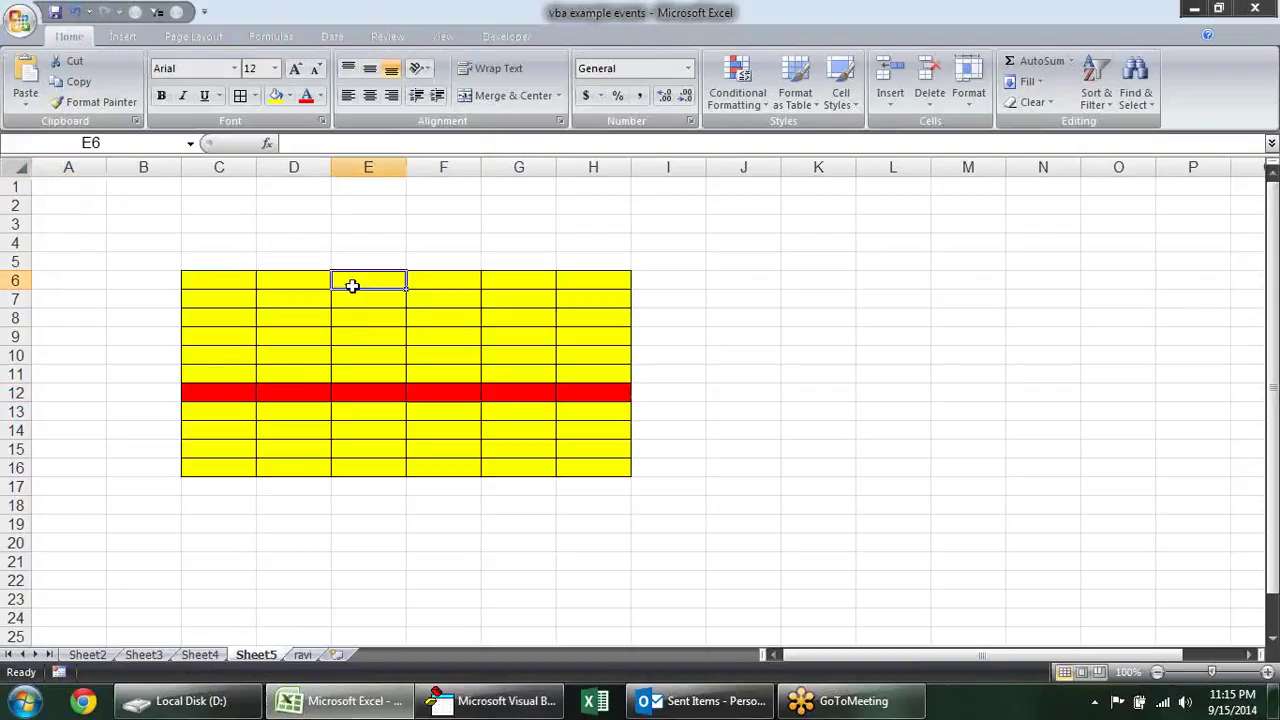
pyautogui.click(360, 354)
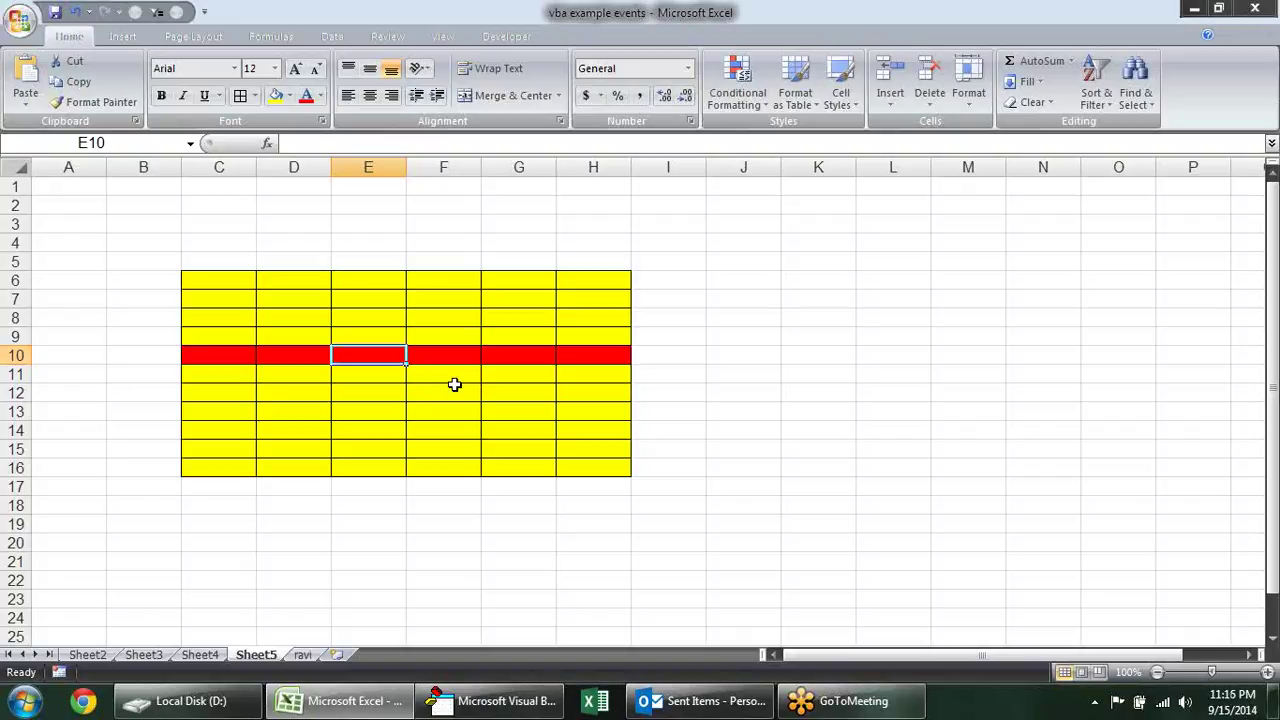
# Leave the VBA editor and go to the empty ravi sheet
pyautogui.hotkey('alt', 'F11')
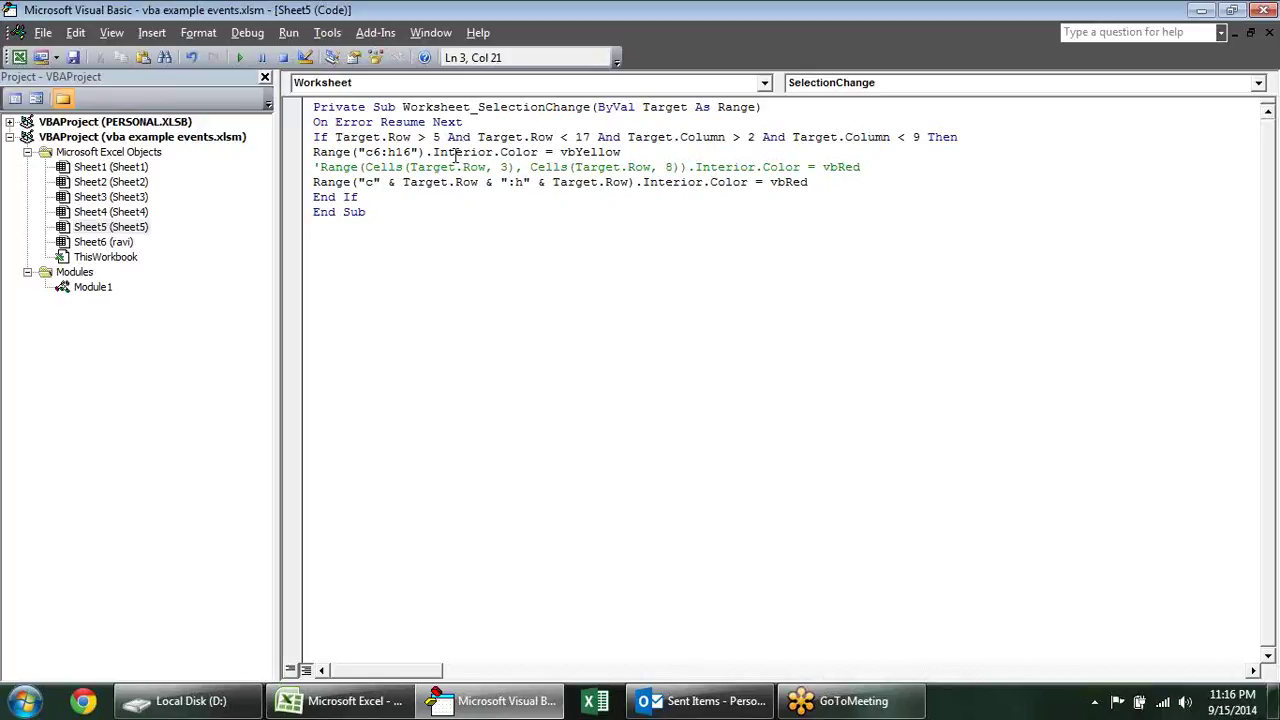
pyautogui.hotkey('alt', 'F11')
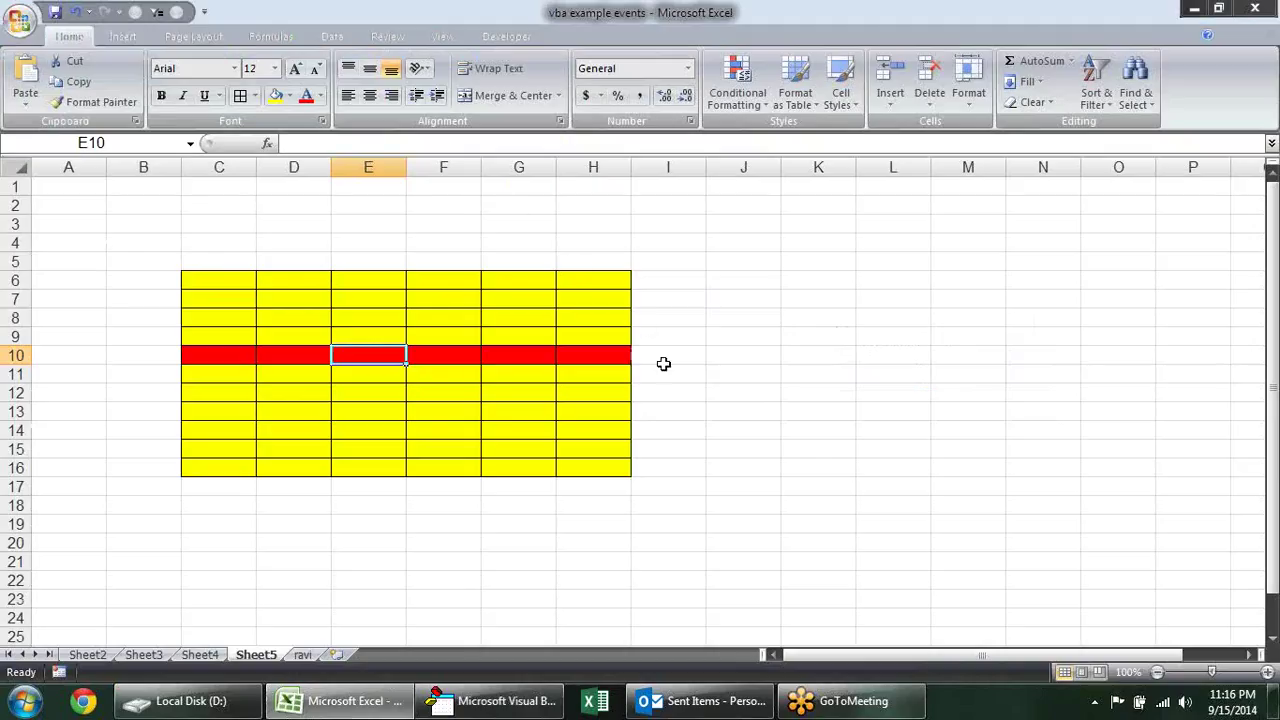
pyautogui.hotkey('alt', 'F11')
pyautogui.hotkey('alt', 'Tab')
pyautogui.click(302, 655)
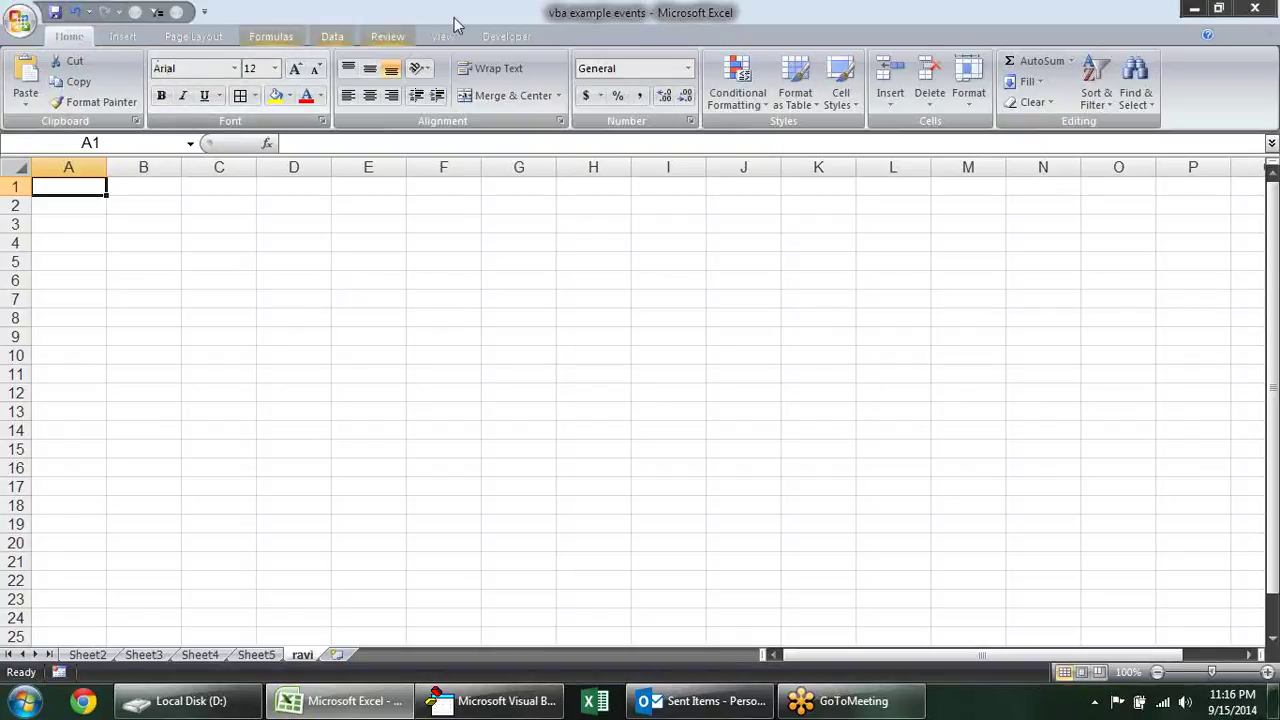
# Enter =RANDBETWEEN(10,90) into all of A2:A12 at once
pyautogui.click(369, 258)
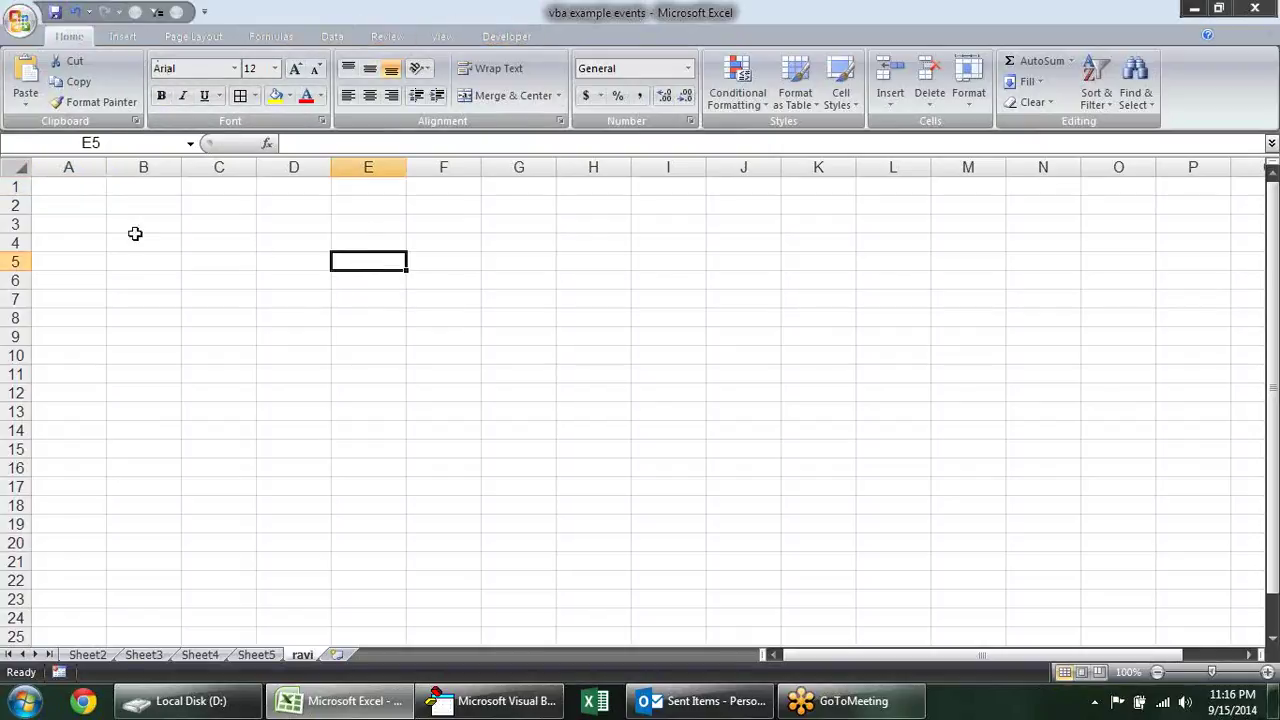
pyautogui.moveTo(91, 204); pyautogui.dragTo(82, 383)
pyautogui.write('=ra')
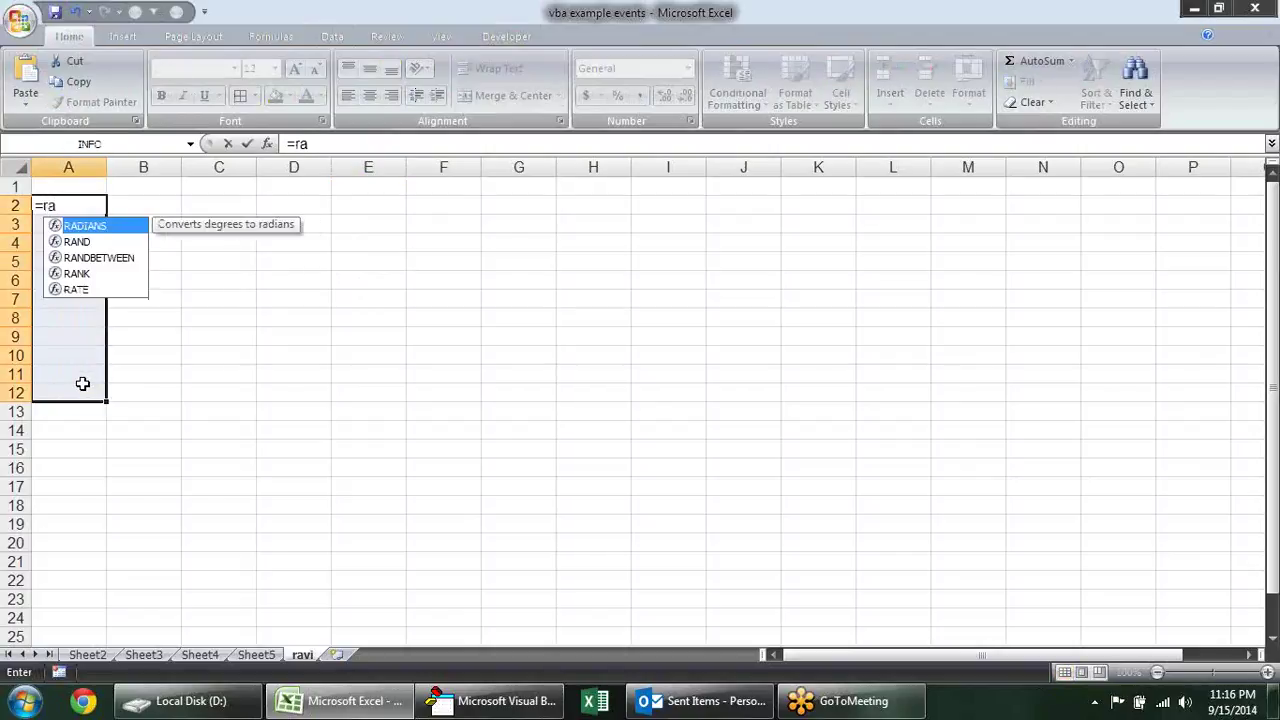
pyautogui.press('Down')
pyautogui.press('Down')
pyautogui.press('Tab')
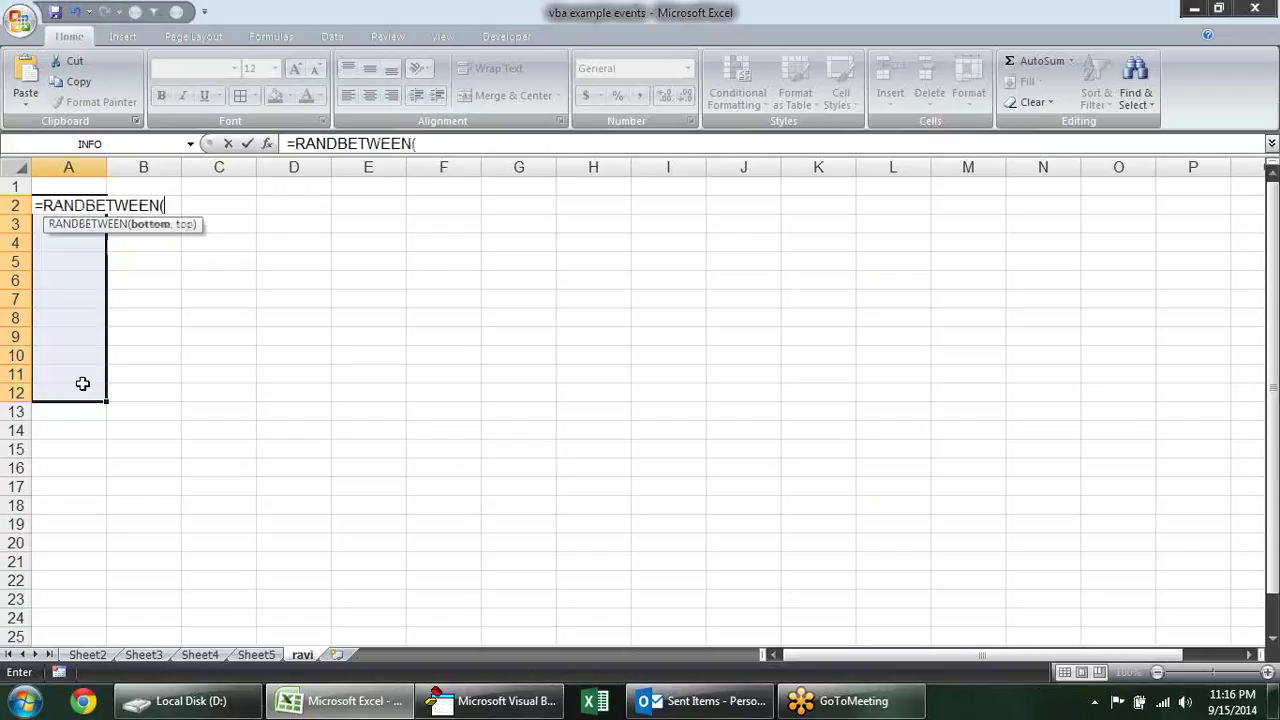
pyautogui.write('10,90')
pyautogui.hotkey('ctrl', 'Return')
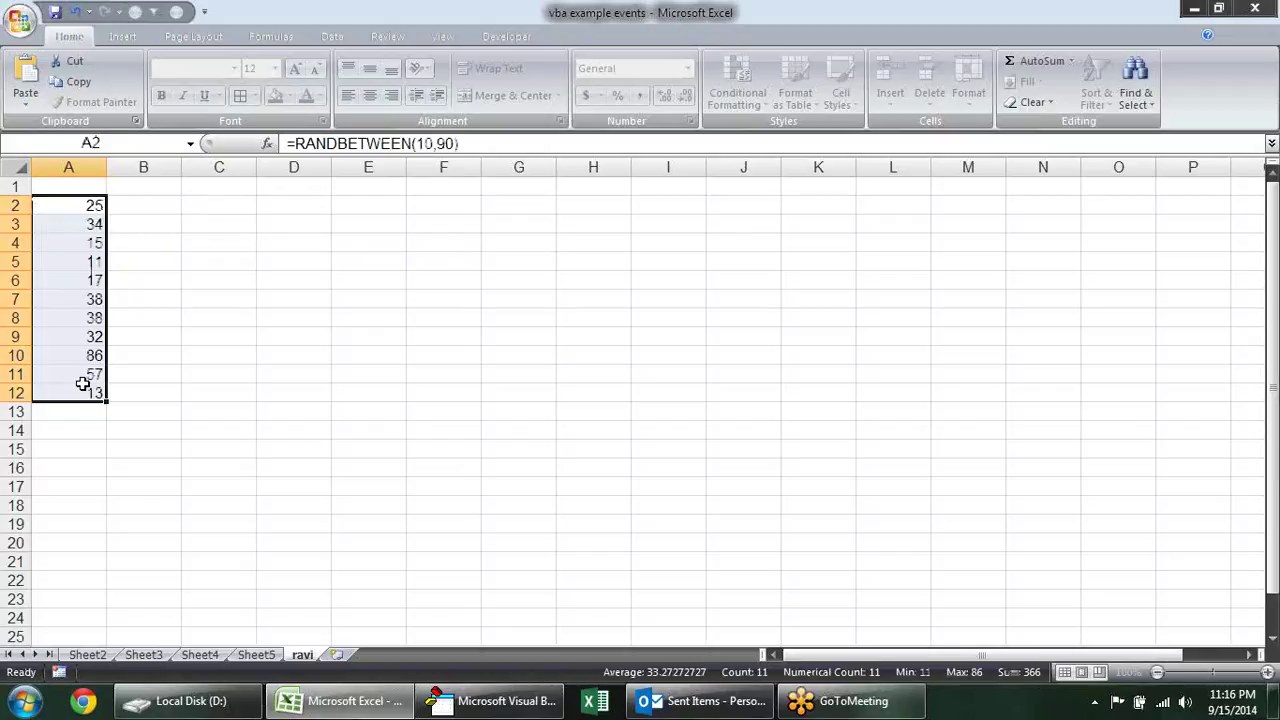
# Convert the A2:A12 formulas to fixed values with Paste Special > Values
pyautogui.hotkey('ctrl', 'c')
pyautogui.hotkey('alt', 'e')
pyautogui.press('s')
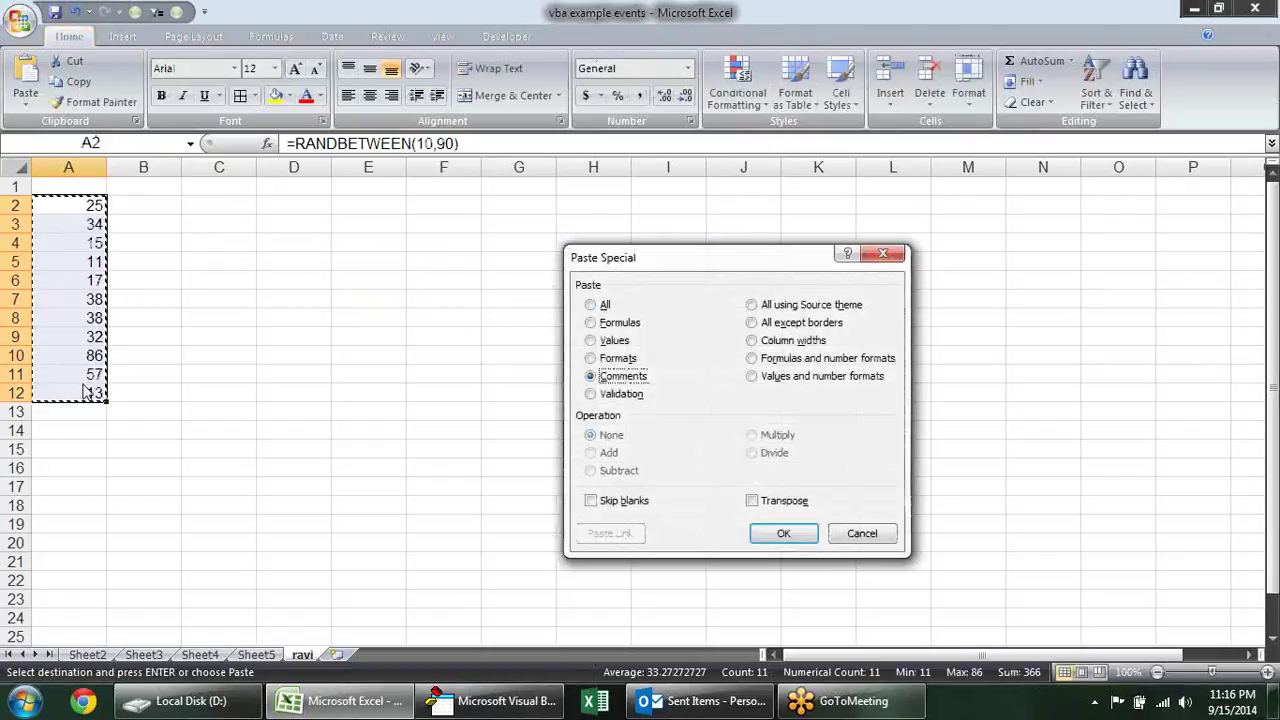
pyautogui.press('v')
pyautogui.press('Return')
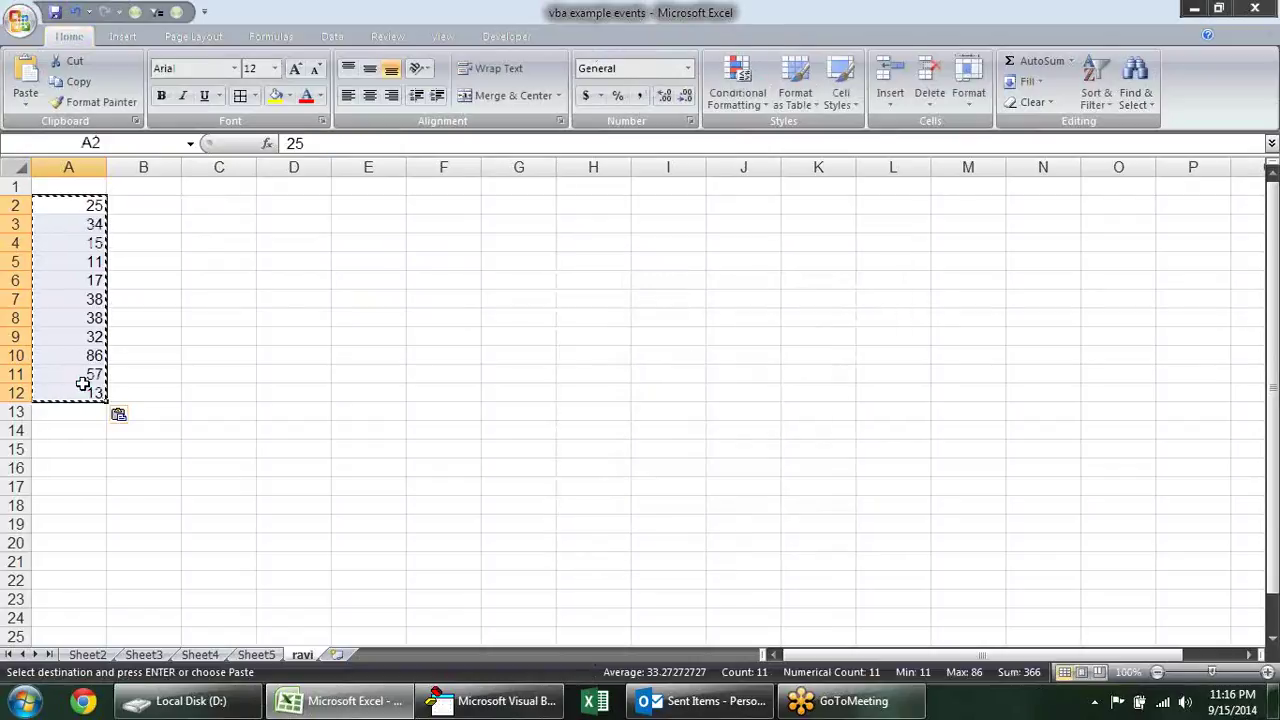
pyautogui.click(220, 293)
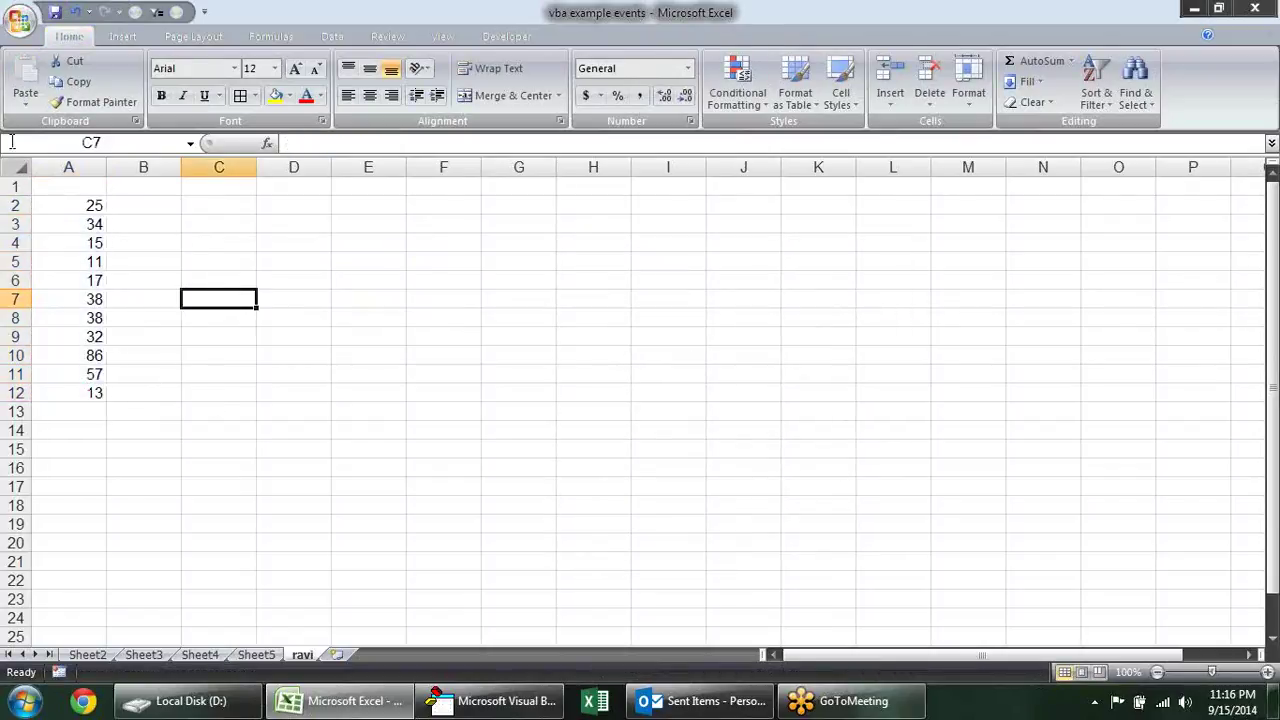
# Start recording Macro1, select A2:A12 and insert a 2-D clustered column chart
pyautogui.click(506, 36)
pyautogui.click(160, 61)
pyautogui.click(793, 513)
pyautogui.moveTo(96, 202); pyautogui.dragTo(68, 390)
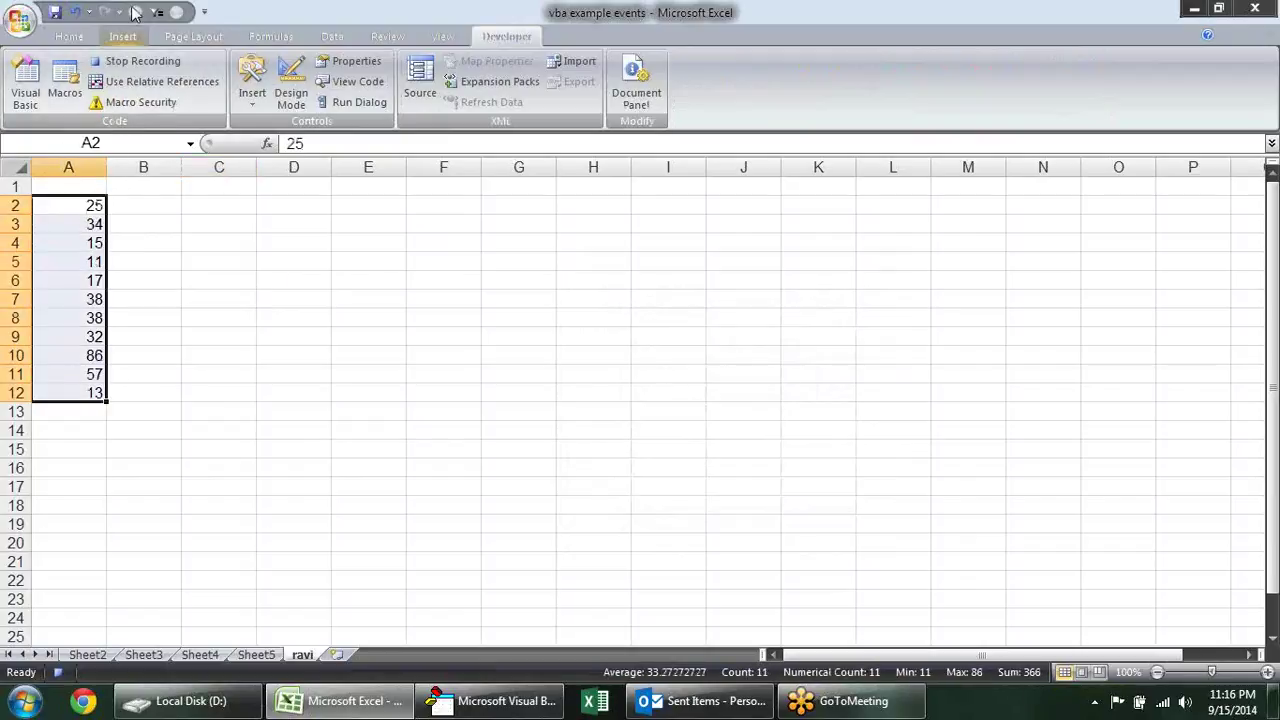
pyautogui.click(123, 36)
pyautogui.click(304, 80)
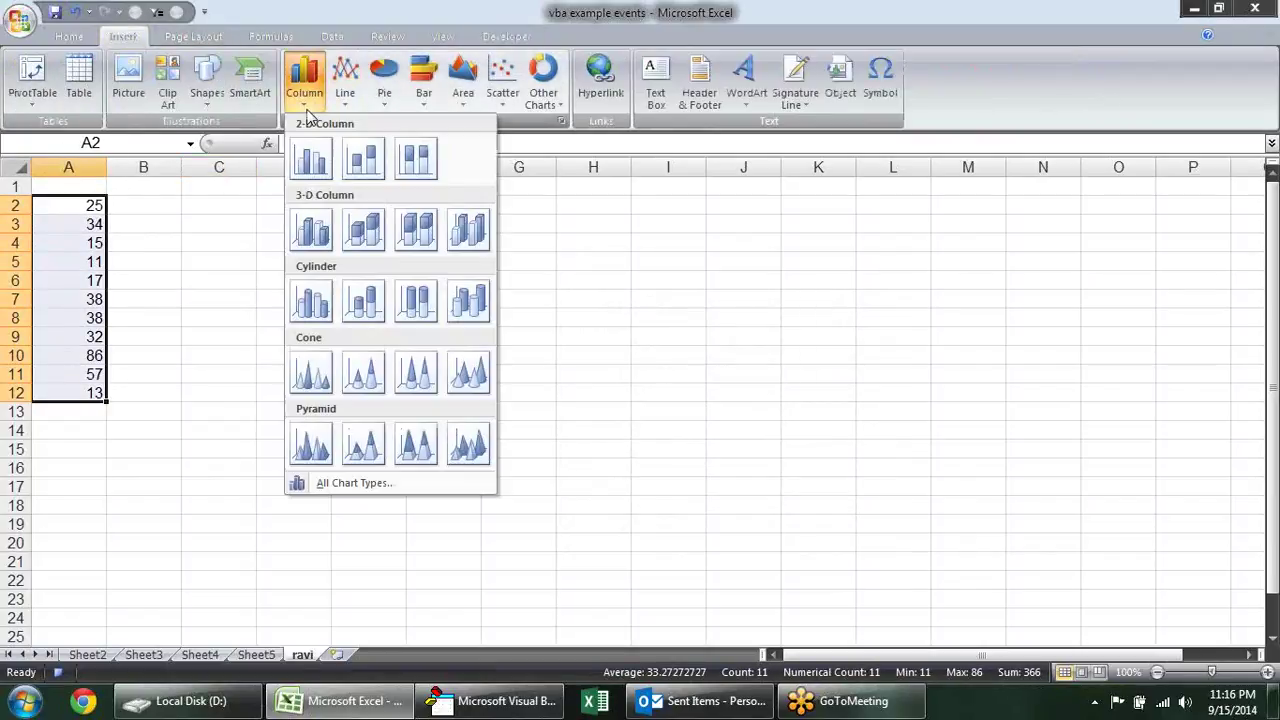
pyautogui.click(310, 163)
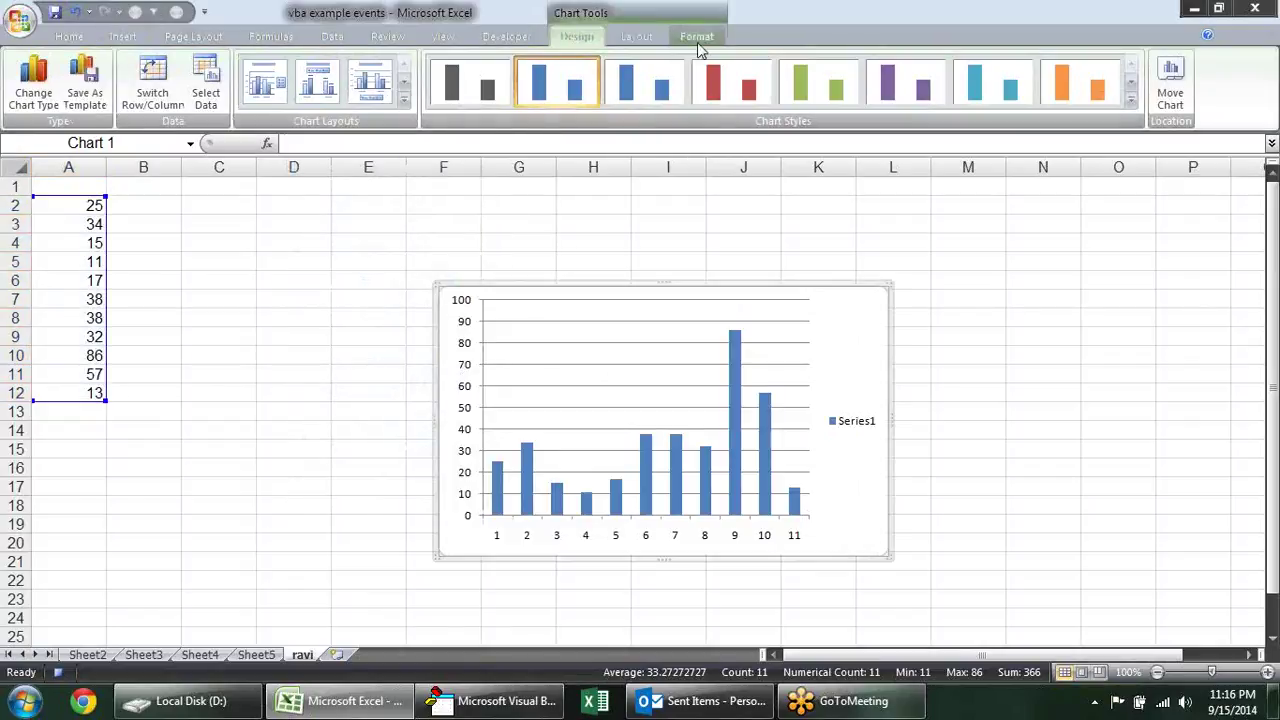
pyautogui.click(506, 36)
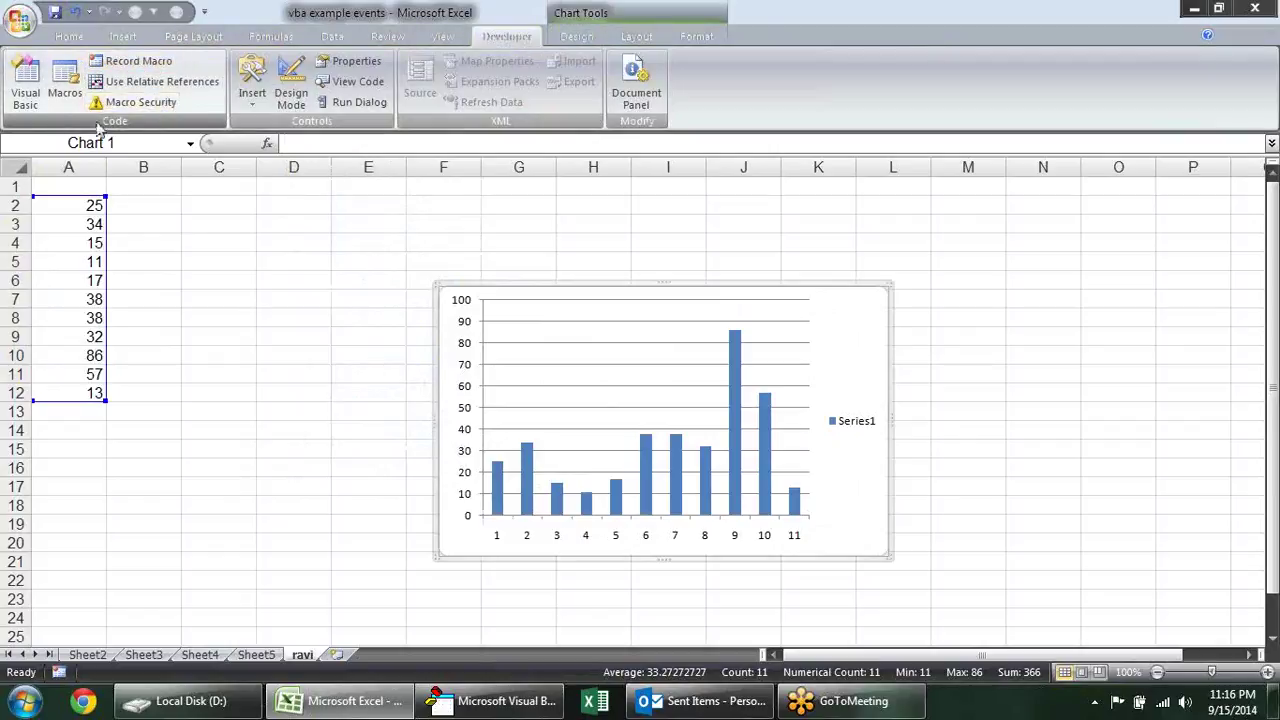
pyautogui.click(65, 85)
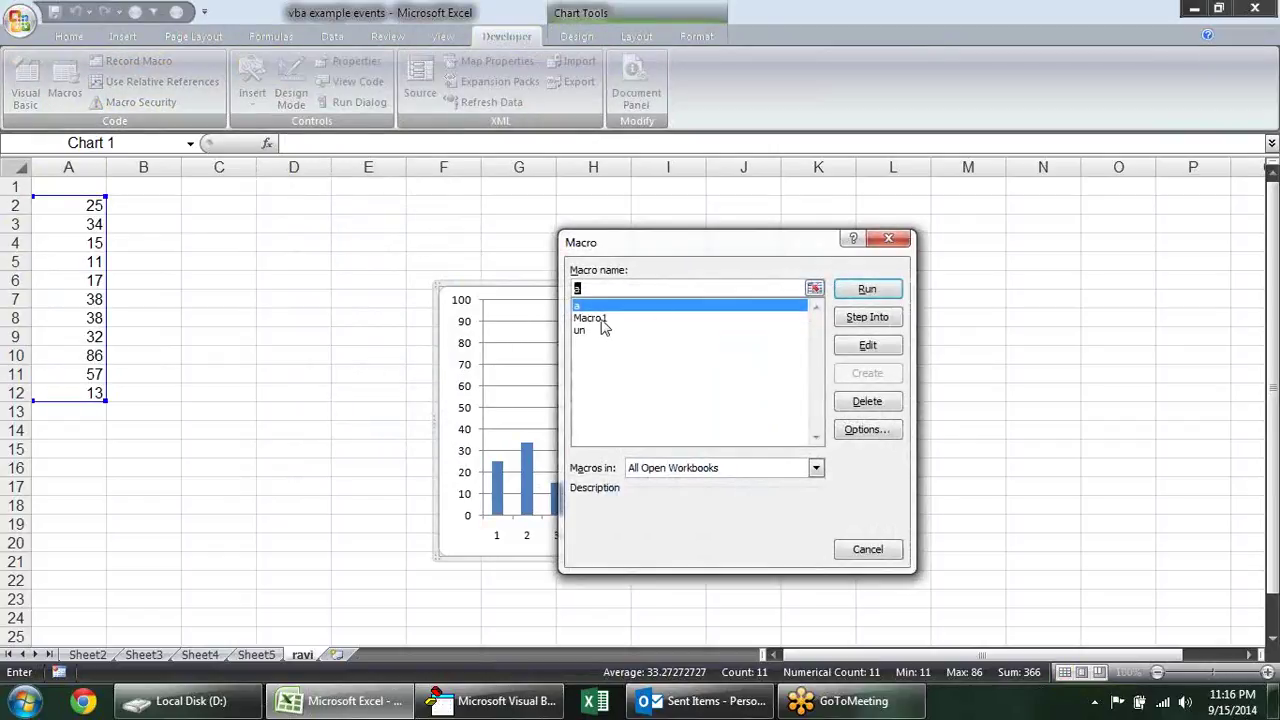
pyautogui.click(617, 317)
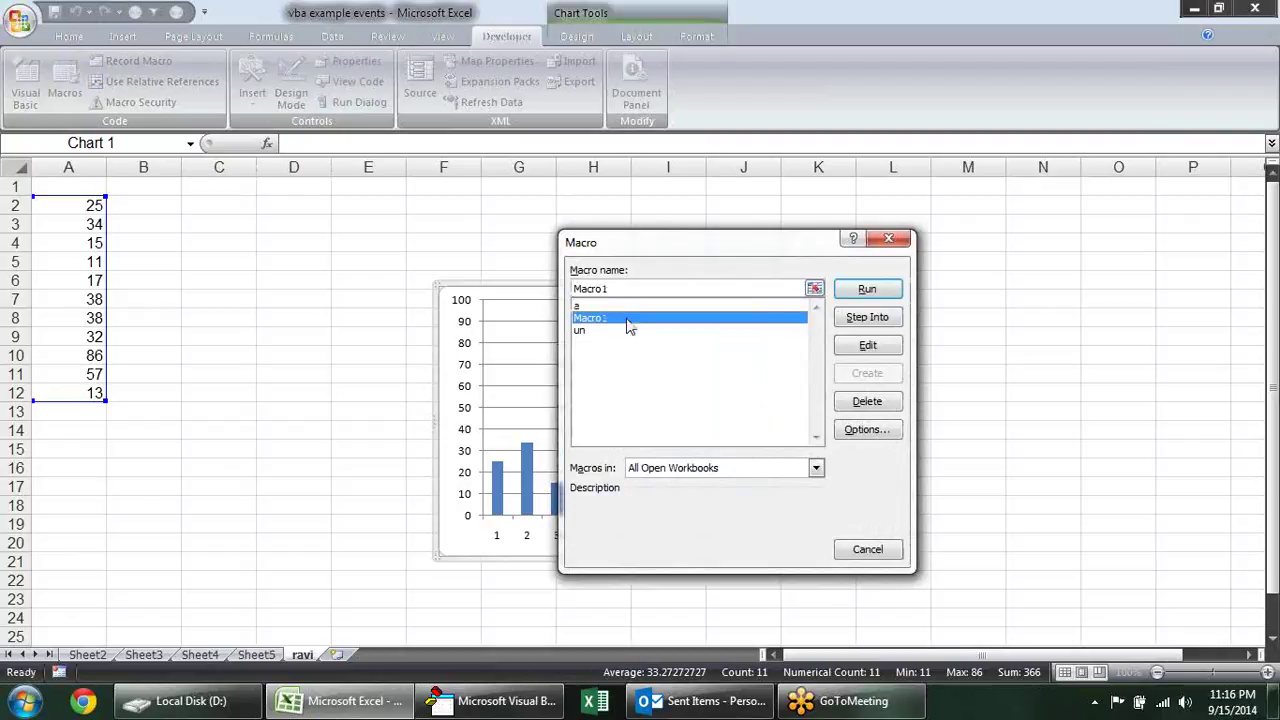
pyautogui.click(888, 346)
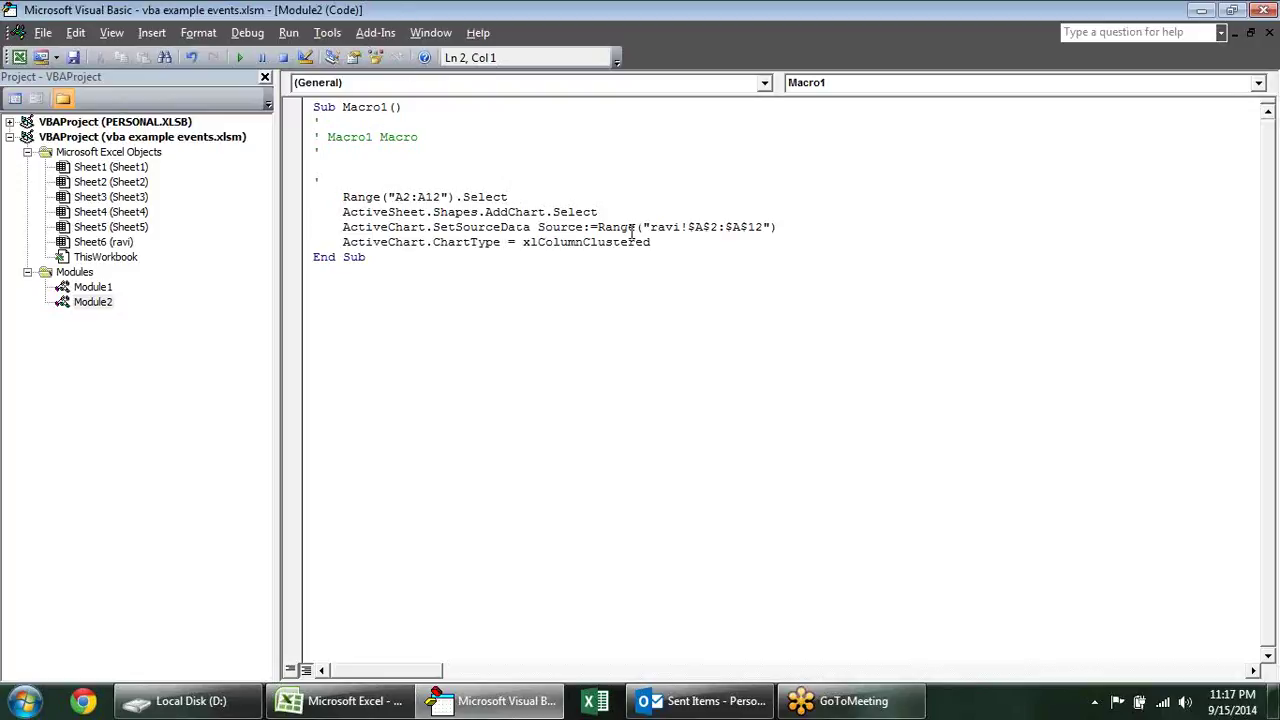
pyautogui.moveTo(793, 227)
pyautogui.mouseDown()
pyautogui.moveTo(646, 212)
pyautogui.moveTo(599, 229)
pyautogui.mouseUp()
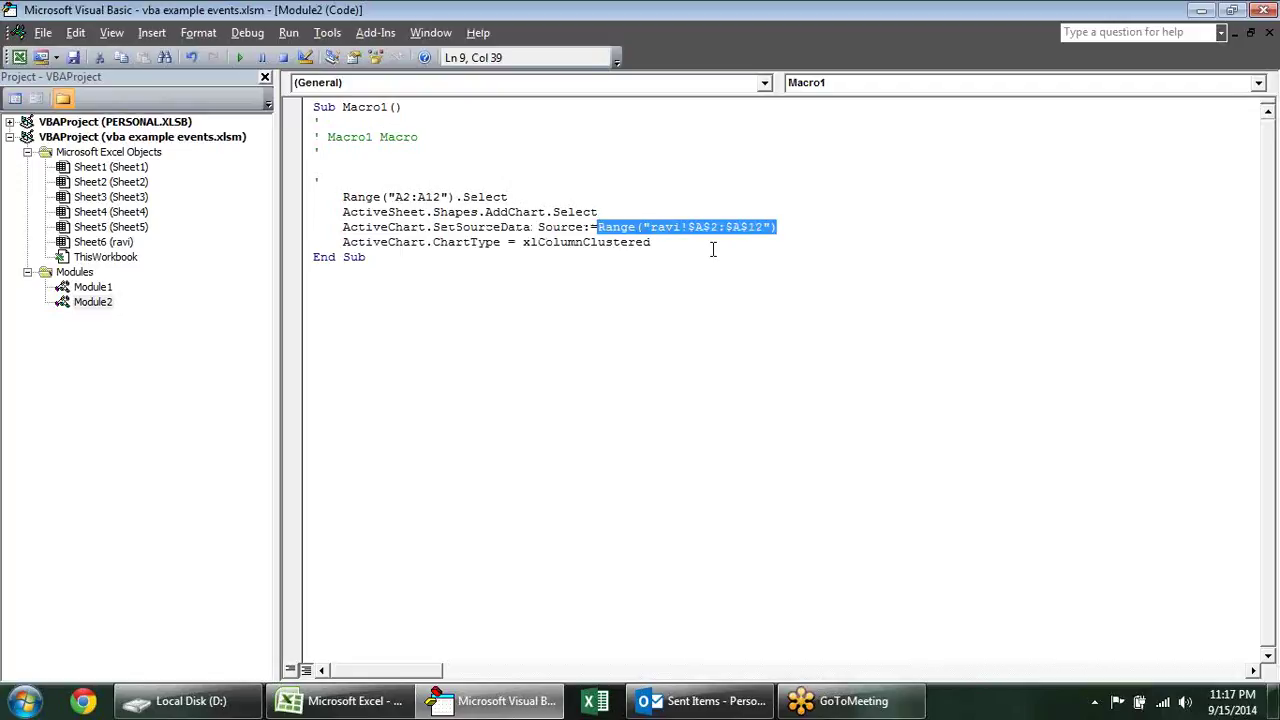
pyautogui.press('F5')
pyautogui.hotkey('alt', 'F11')
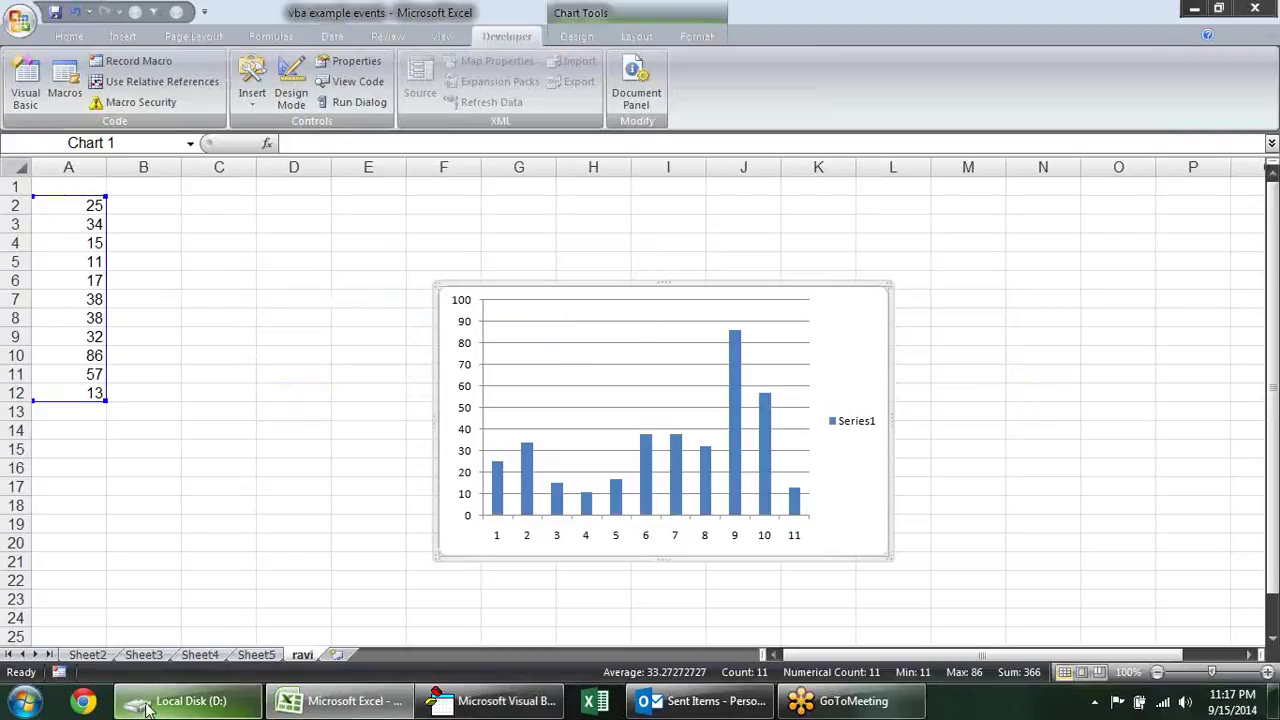
# Fill C6:H16 on Sheet5 with =RANDBETWEEN(10,90)
pyautogui.click(268, 656)
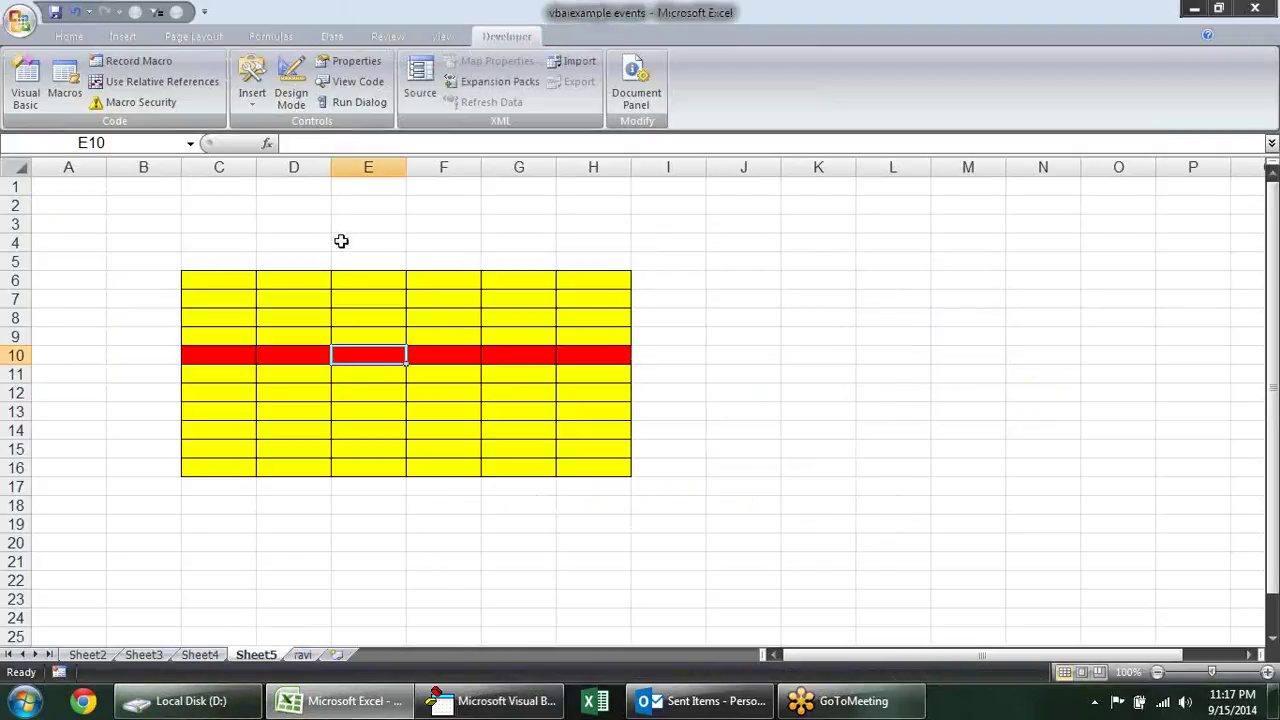
pyautogui.moveTo(231, 283); pyautogui.dragTo(592, 478)
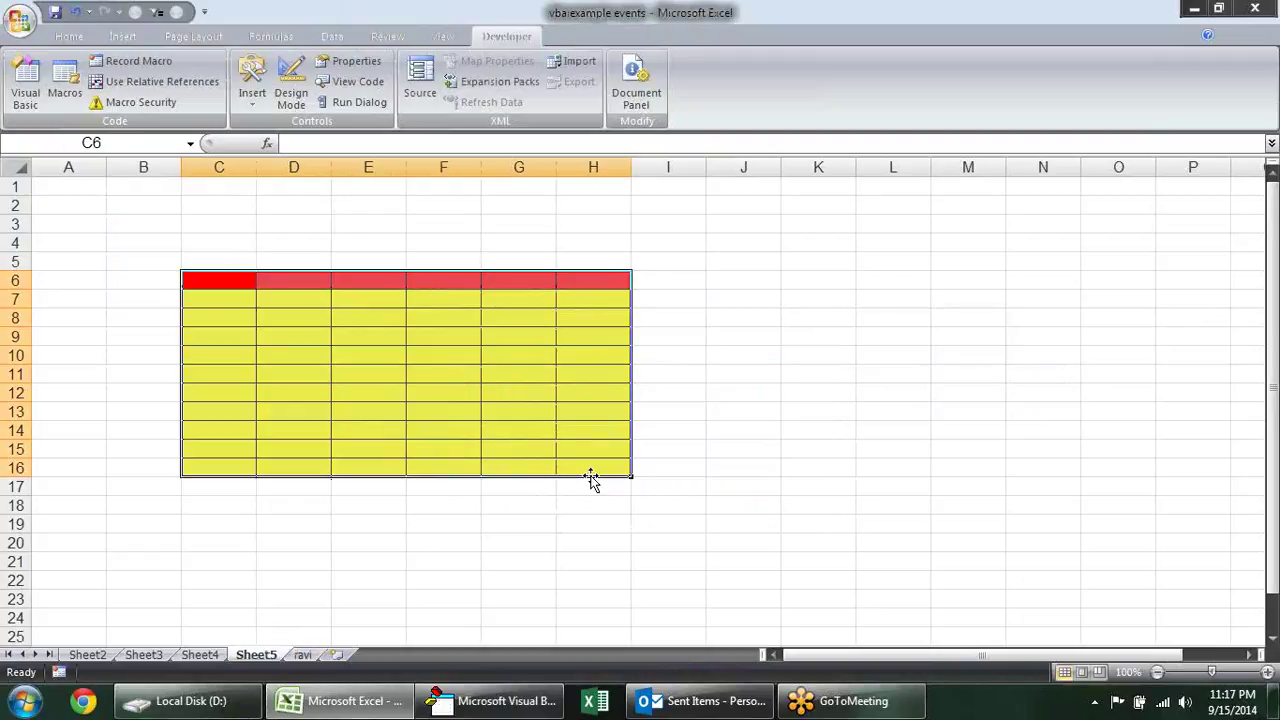
pyautogui.write('=ra')
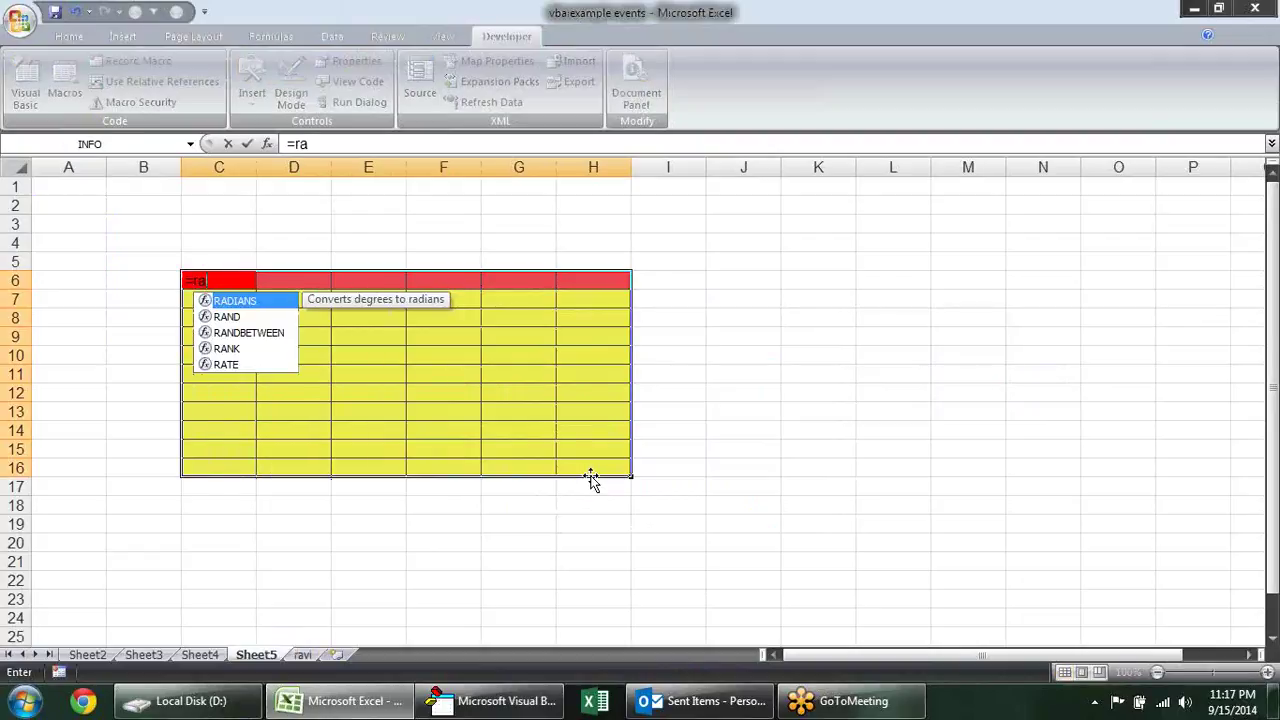
pyautogui.press('Down')
pyautogui.press('Down')
pyautogui.press('Tab')
pyautogui.write('10,')
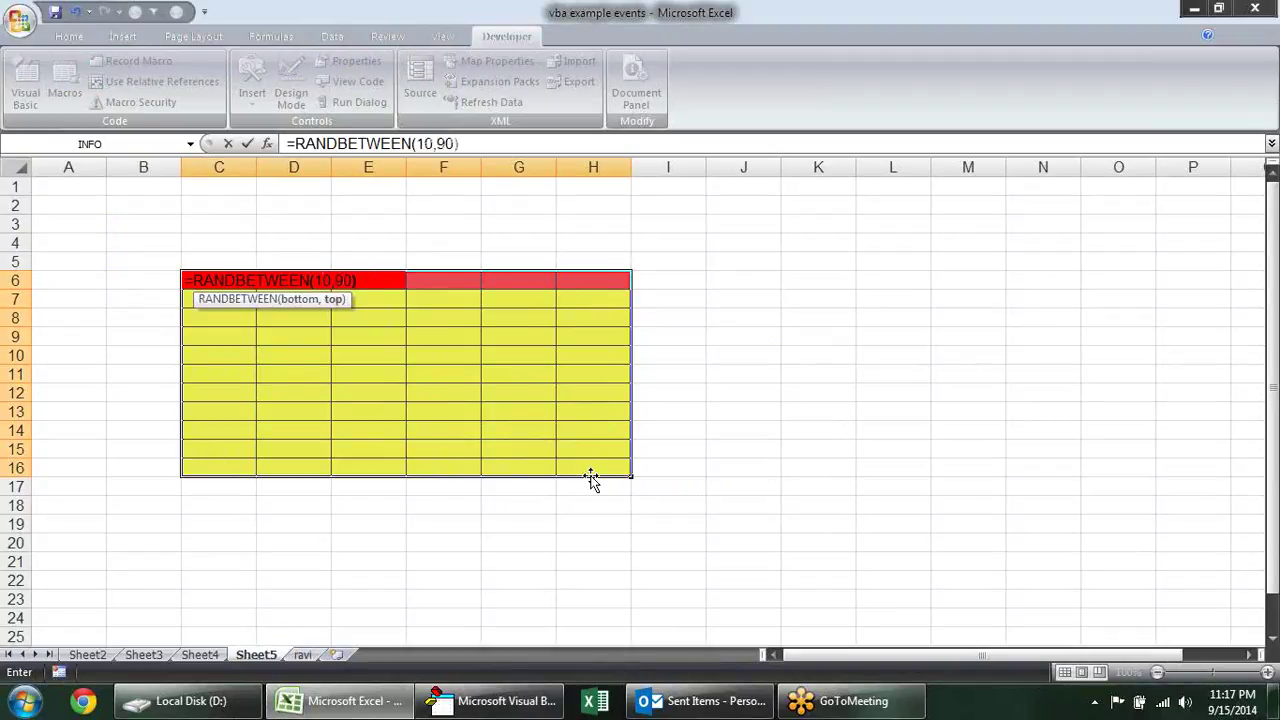
pyautogui.hotkey('ctrl', 'Return')
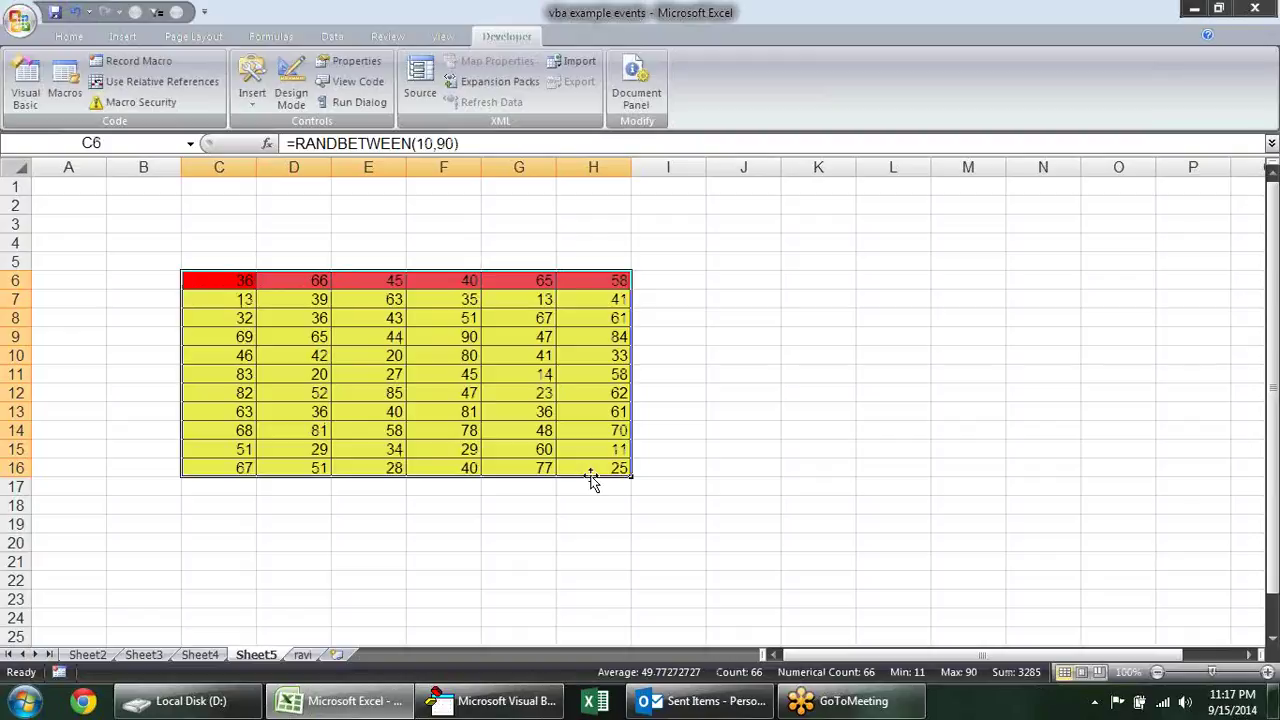
# Replace the C6:H16 formulas with their values via Paste Special > Values
pyautogui.hotkey('ctrl', 'c')
pyautogui.hotkey('ctrl', 'alt', 'v')
pyautogui.press('v')
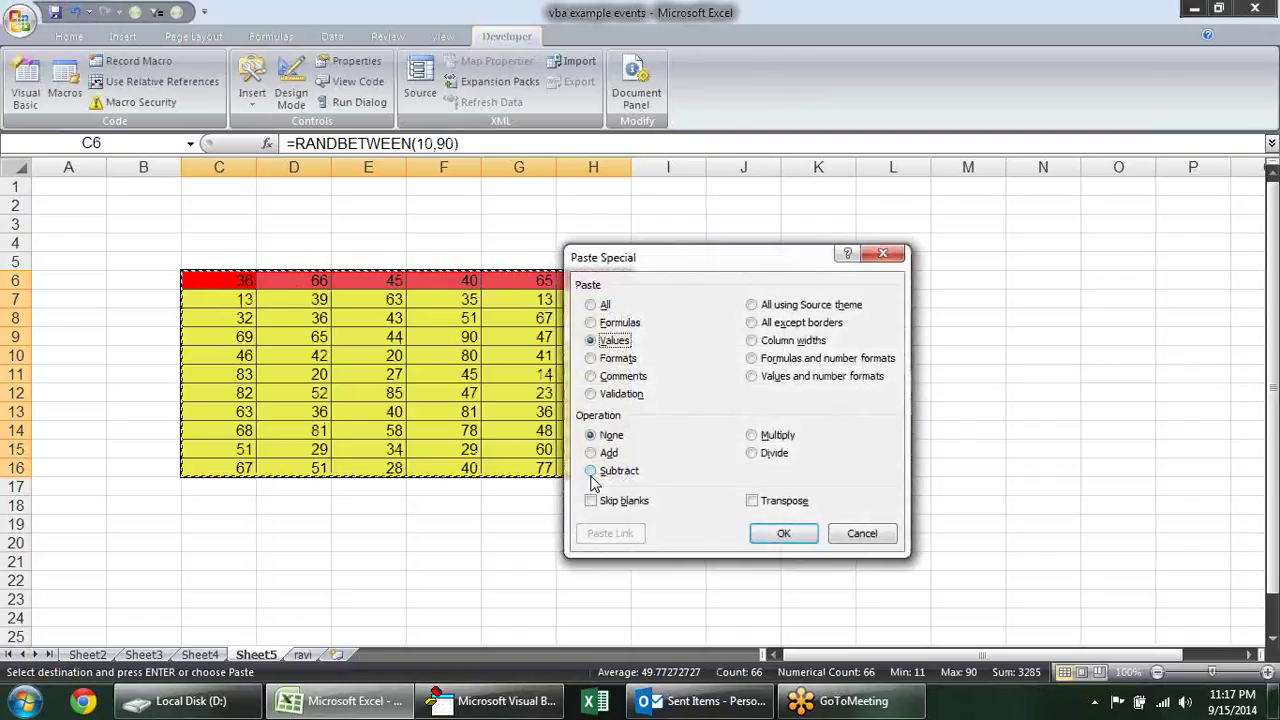
pyautogui.press('Return')
pyautogui.click(703, 490)
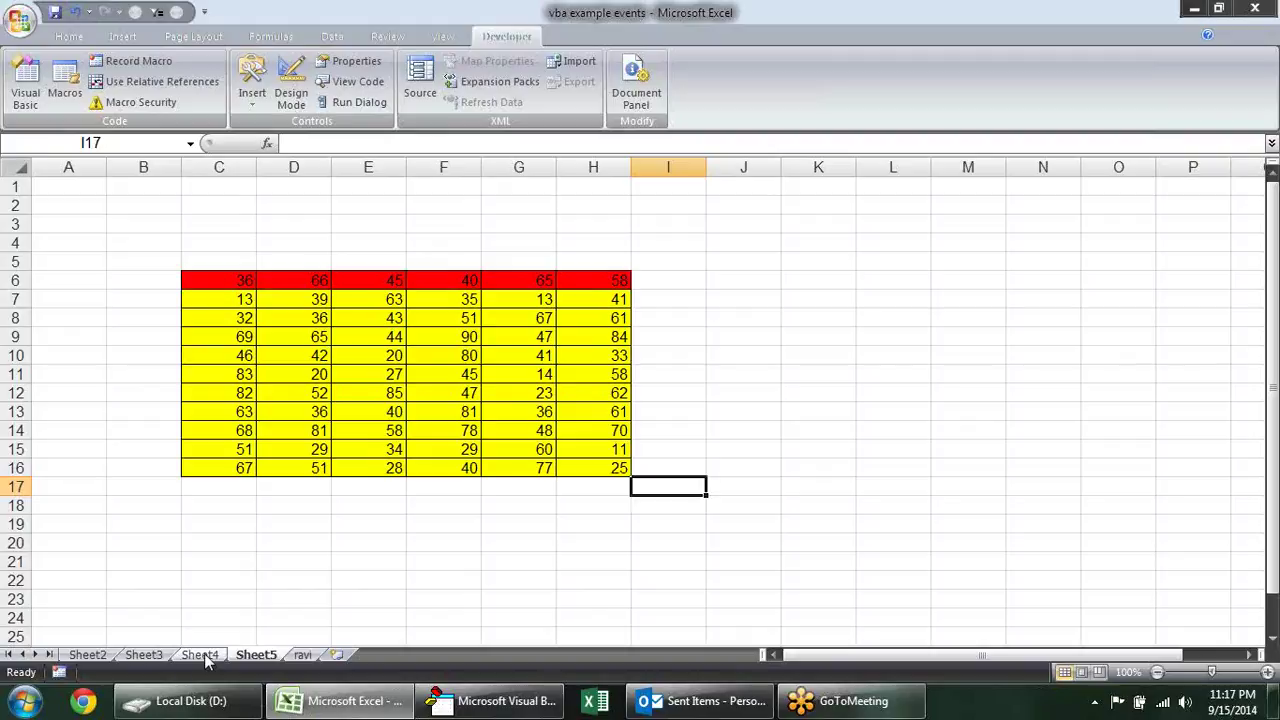
# Minimize Excel and the VBA editor, then open the pivot data workbook from the desktop
pyautogui.click(1194, 8)
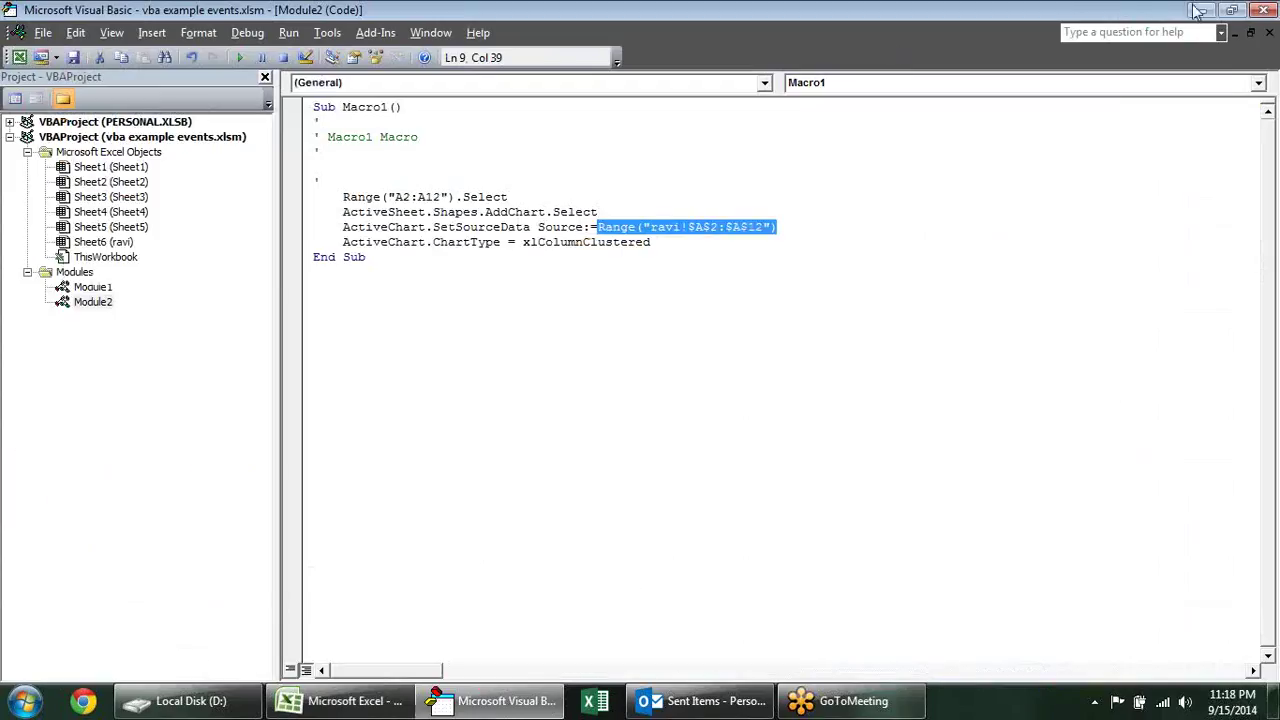
pyautogui.click(1200, 9)
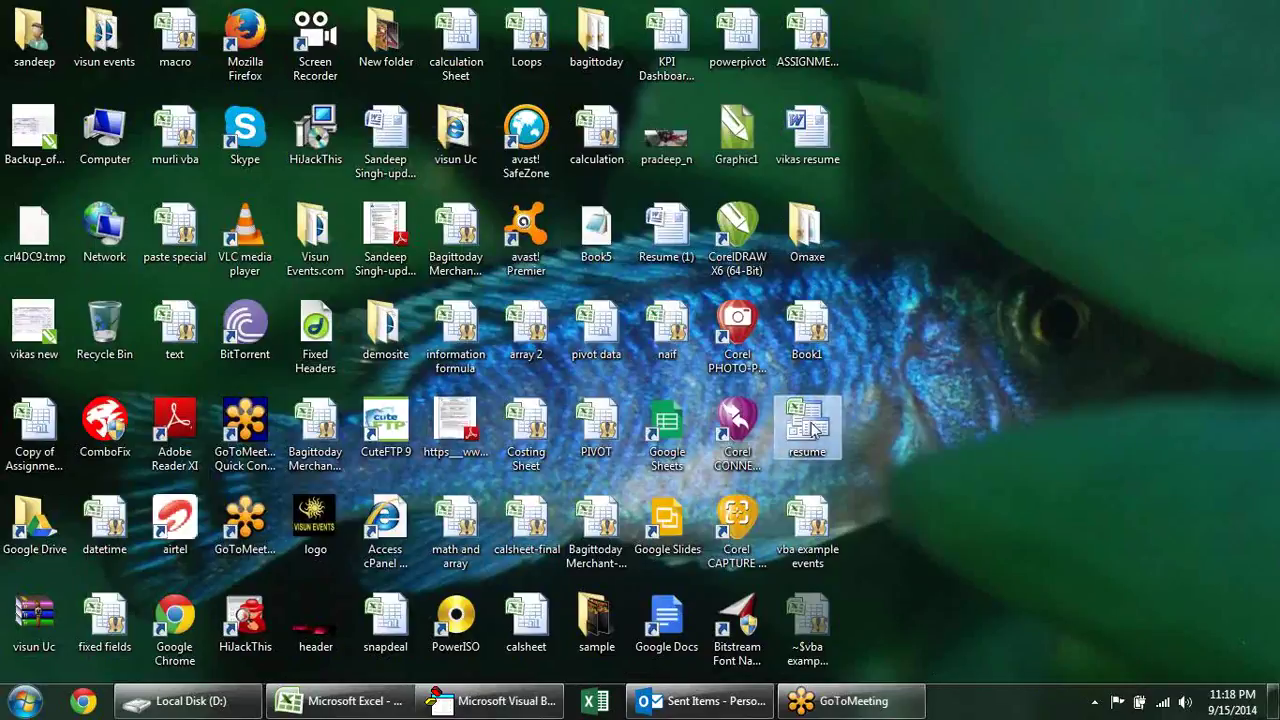
pyautogui.press('d')
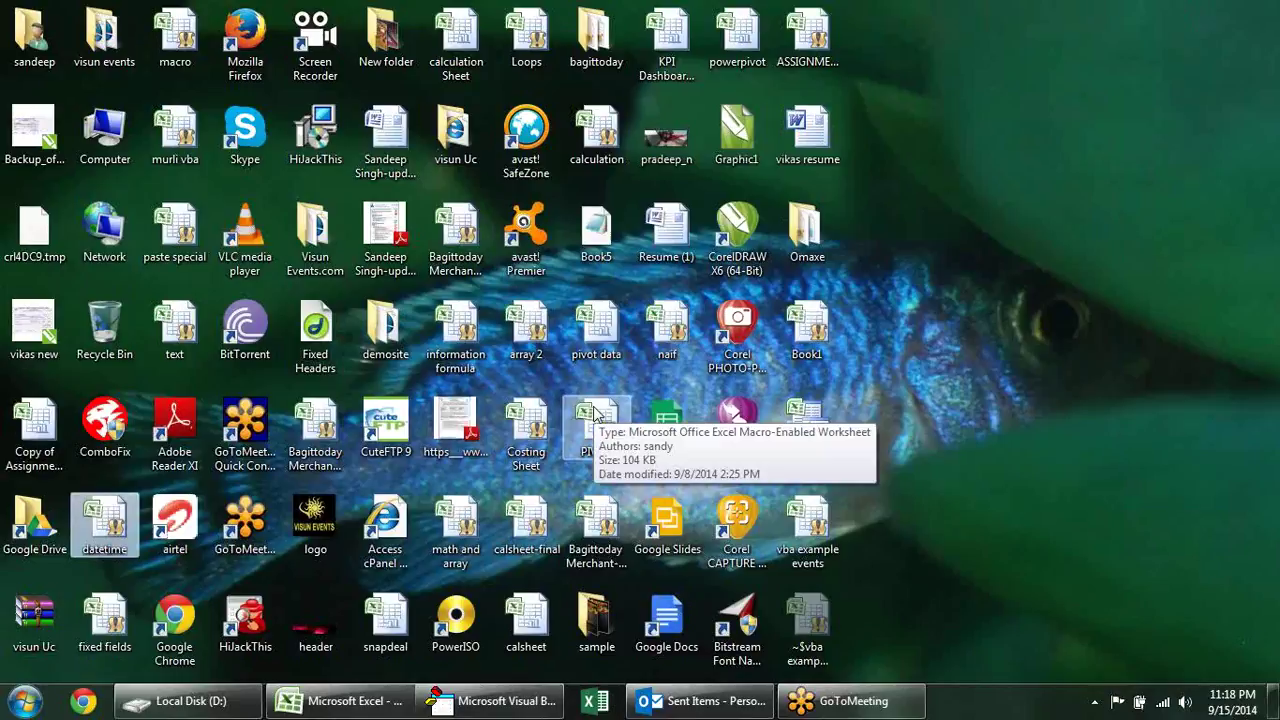
pyautogui.click(600, 455)
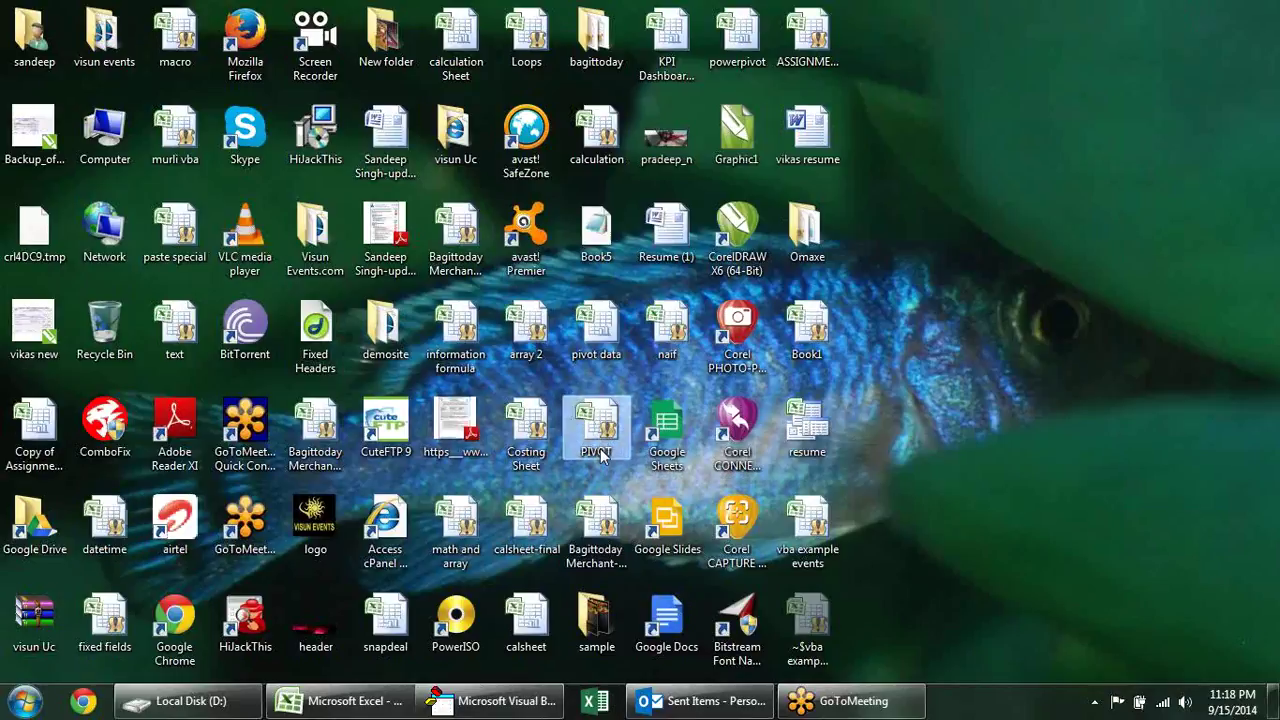
pyautogui.write('pi')
pyautogui.press('Return')
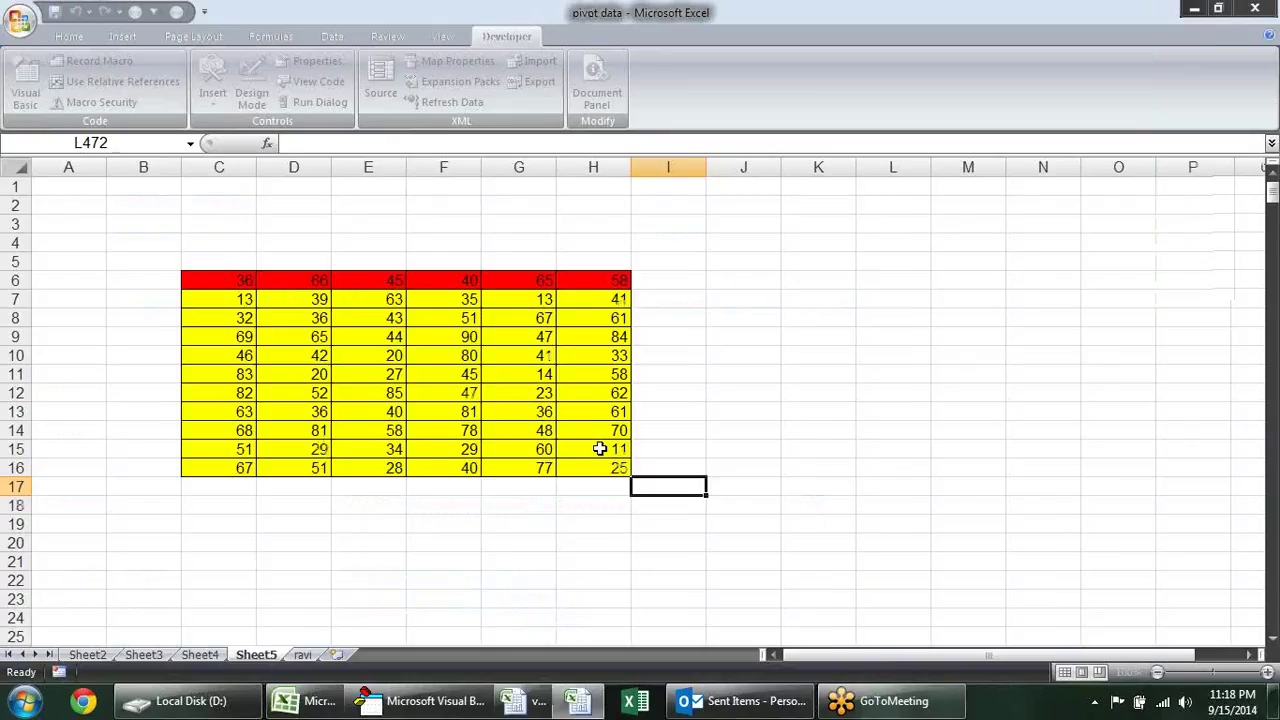
pyautogui.scroll(-5, 504, 415)
pyautogui.scroll(5, 506, 418)
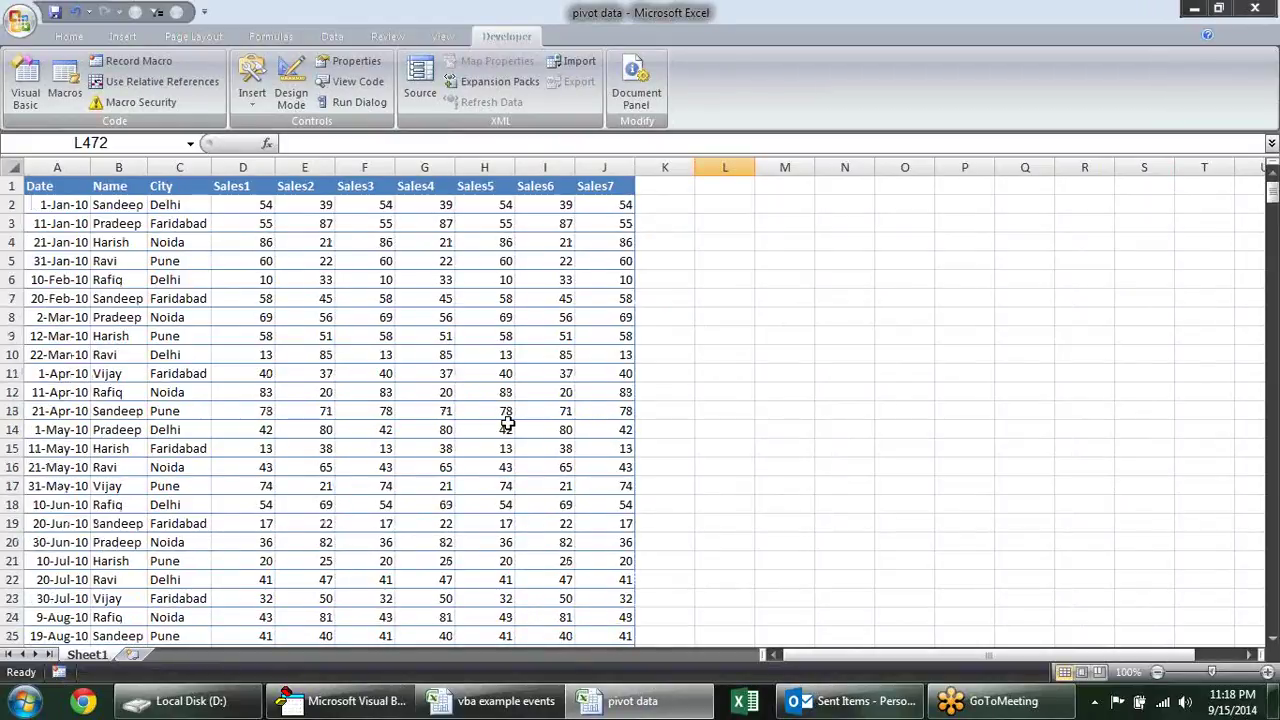
# Create a new blank workbook Book1, then return to pivot data
pyautogui.hotkey('ctrl', 'n')
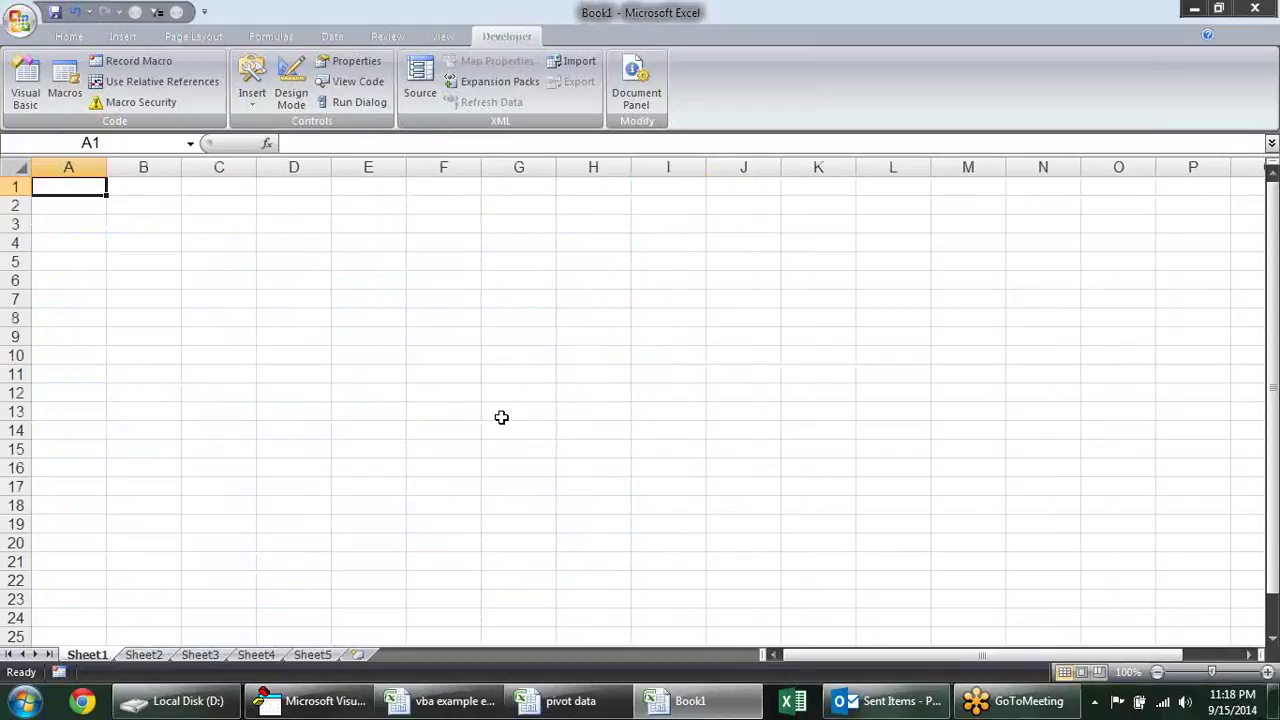
pyautogui.click(62, 37)
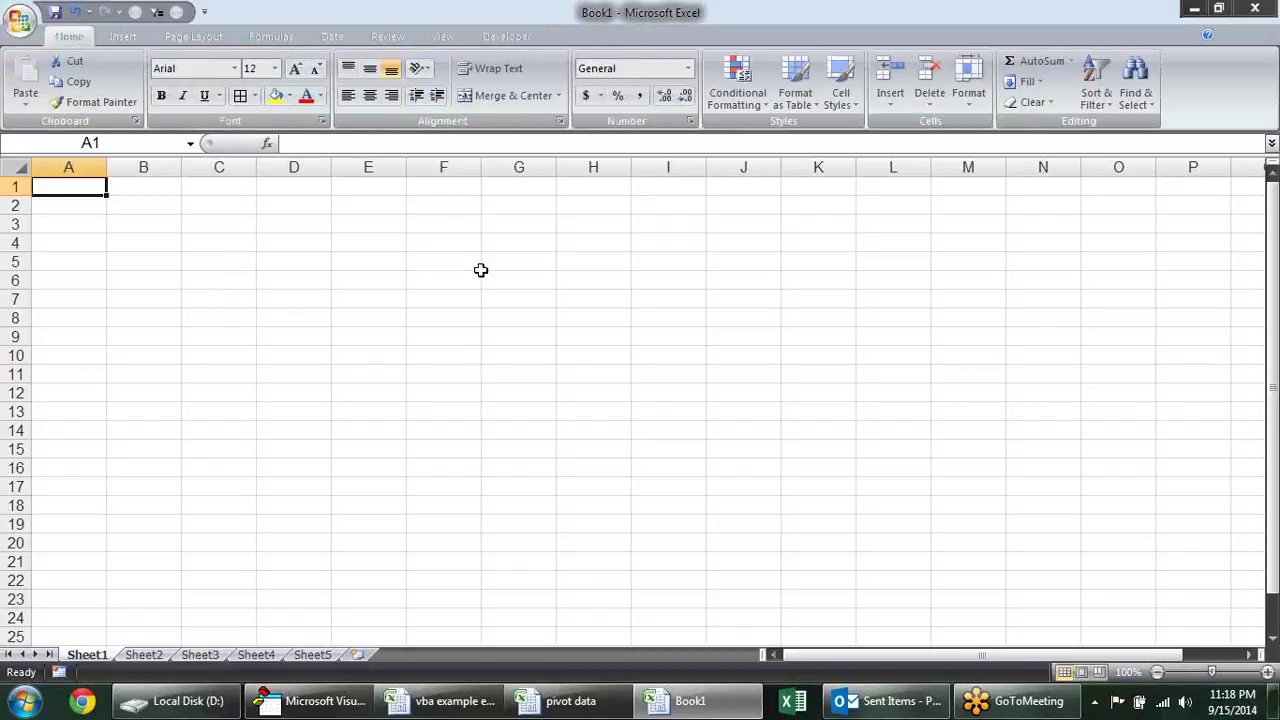
pyautogui.hotkey('ctrl', 'Tab')
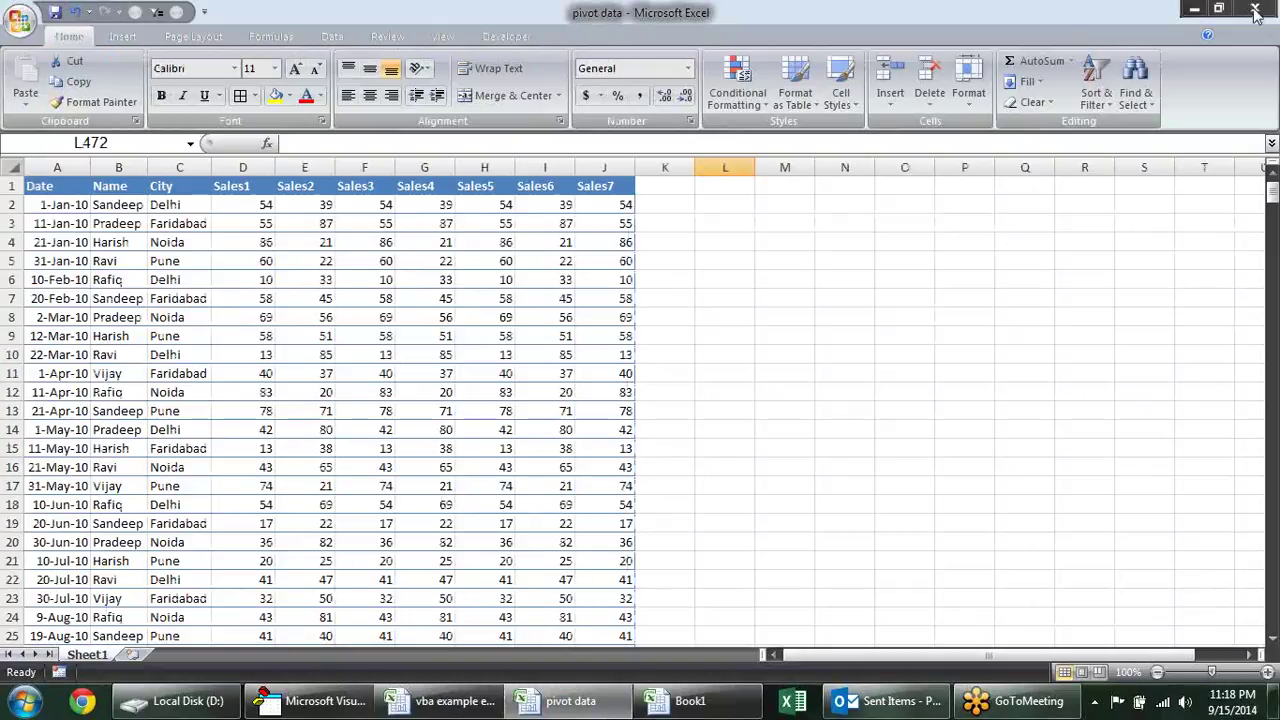
# Close pivot data and open Data > From Other Sources > Existing Connections in Book1
pyautogui.click(1256, 12)
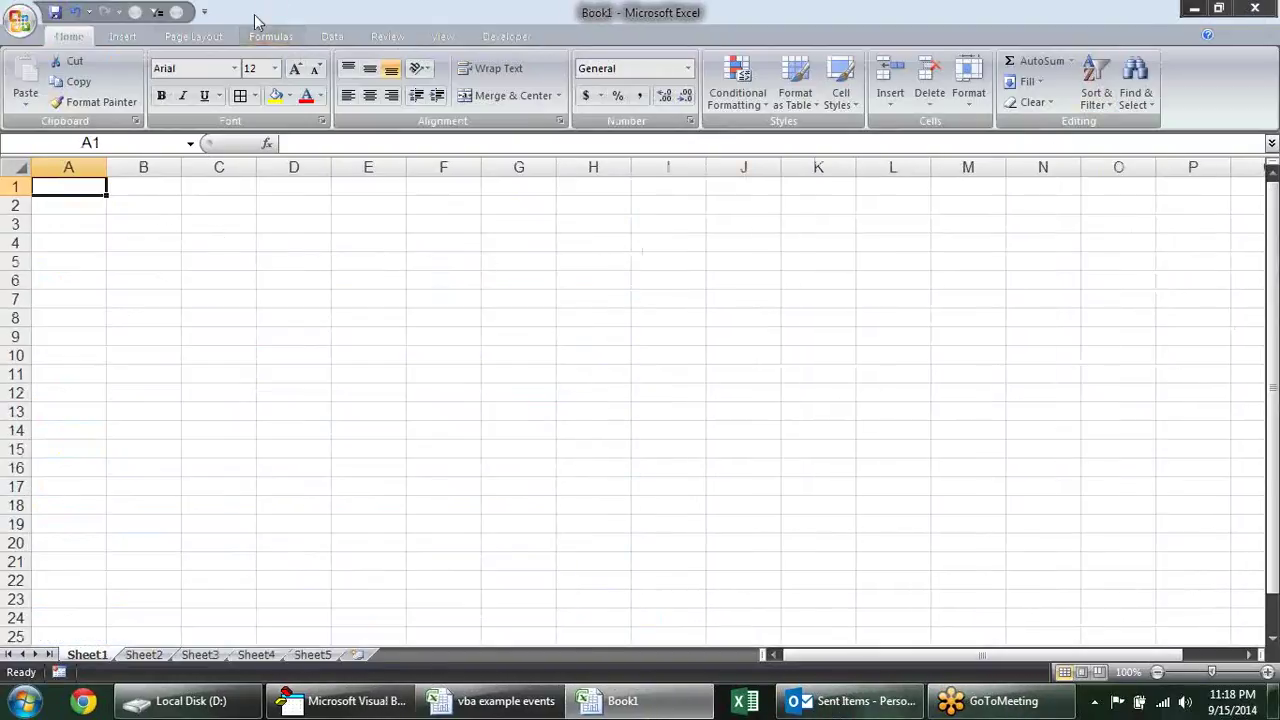
pyautogui.click(337, 39)
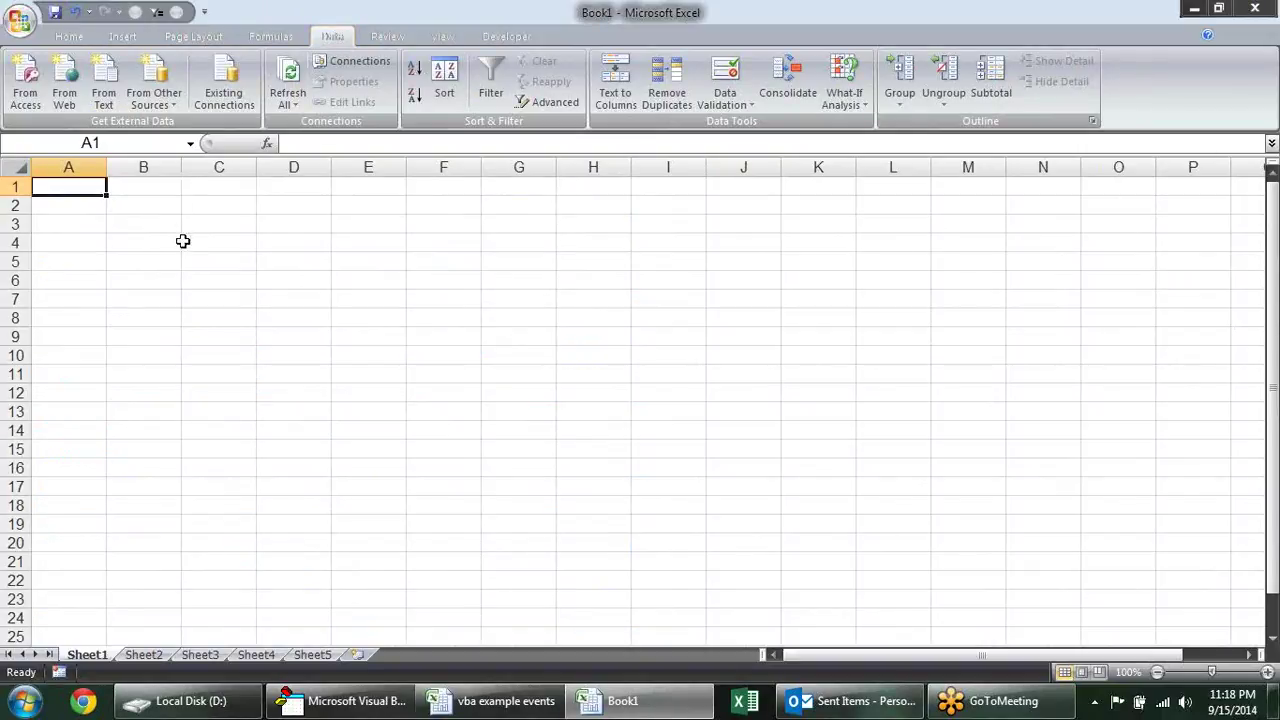
pyautogui.click(170, 105)
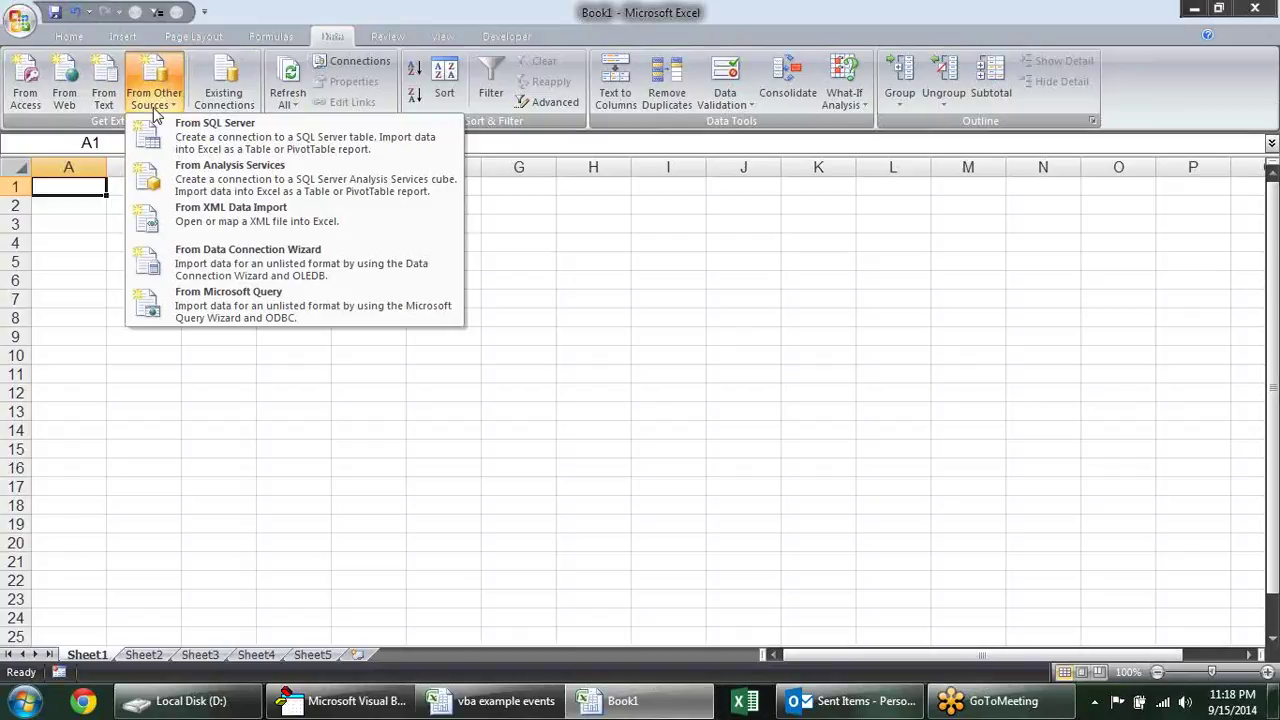
pyautogui.click(224, 90)
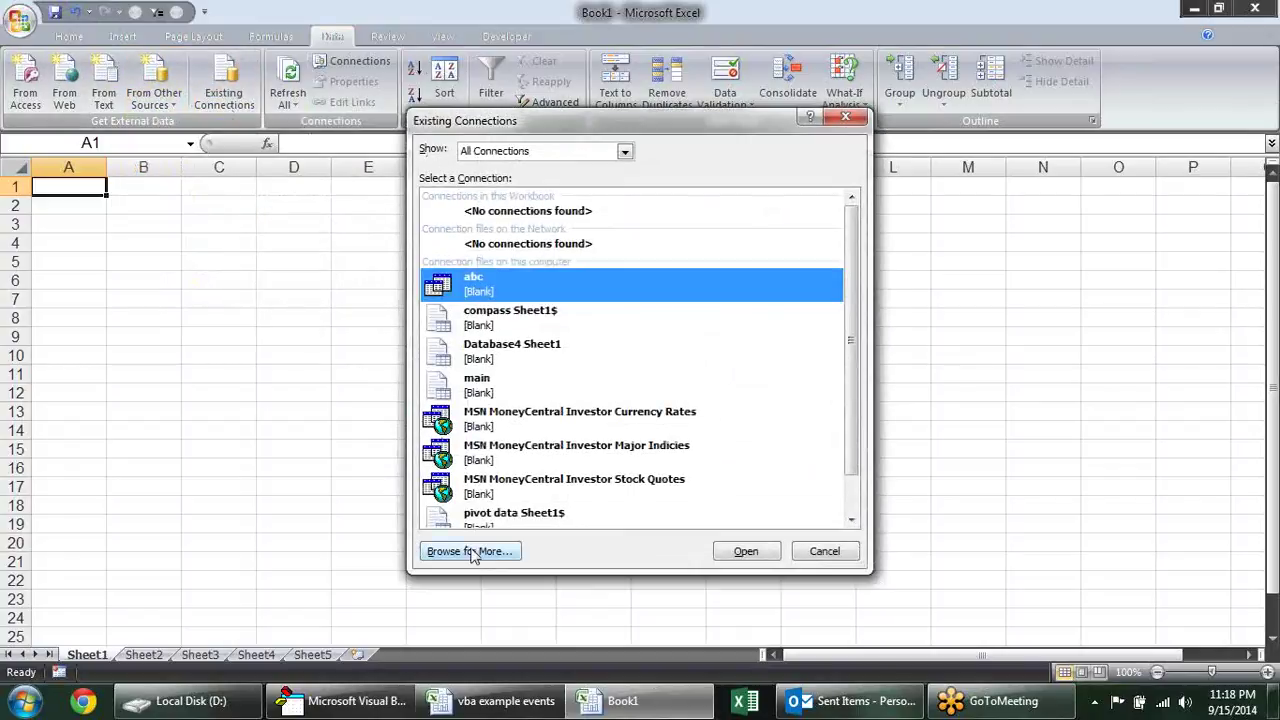
# Browse to the Desktop and pick the pivot data file as the data source
pyautogui.click(471, 555)
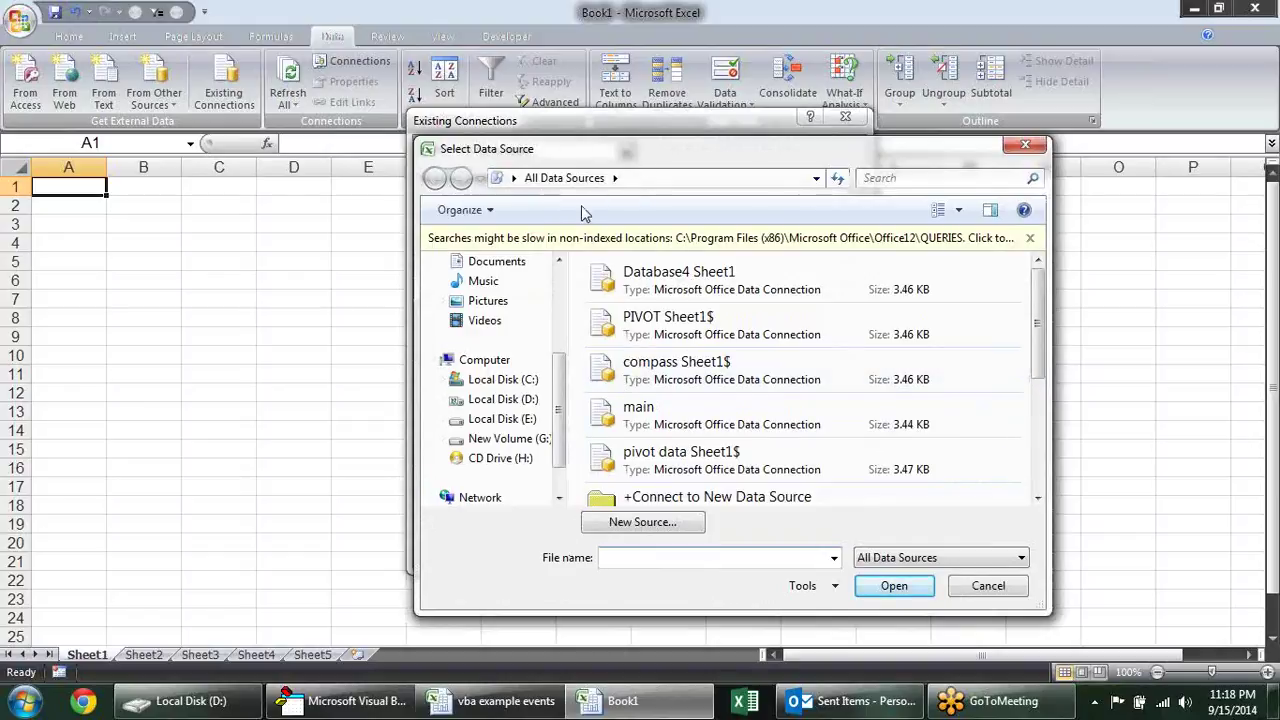
pyautogui.scroll(3, 537, 295)
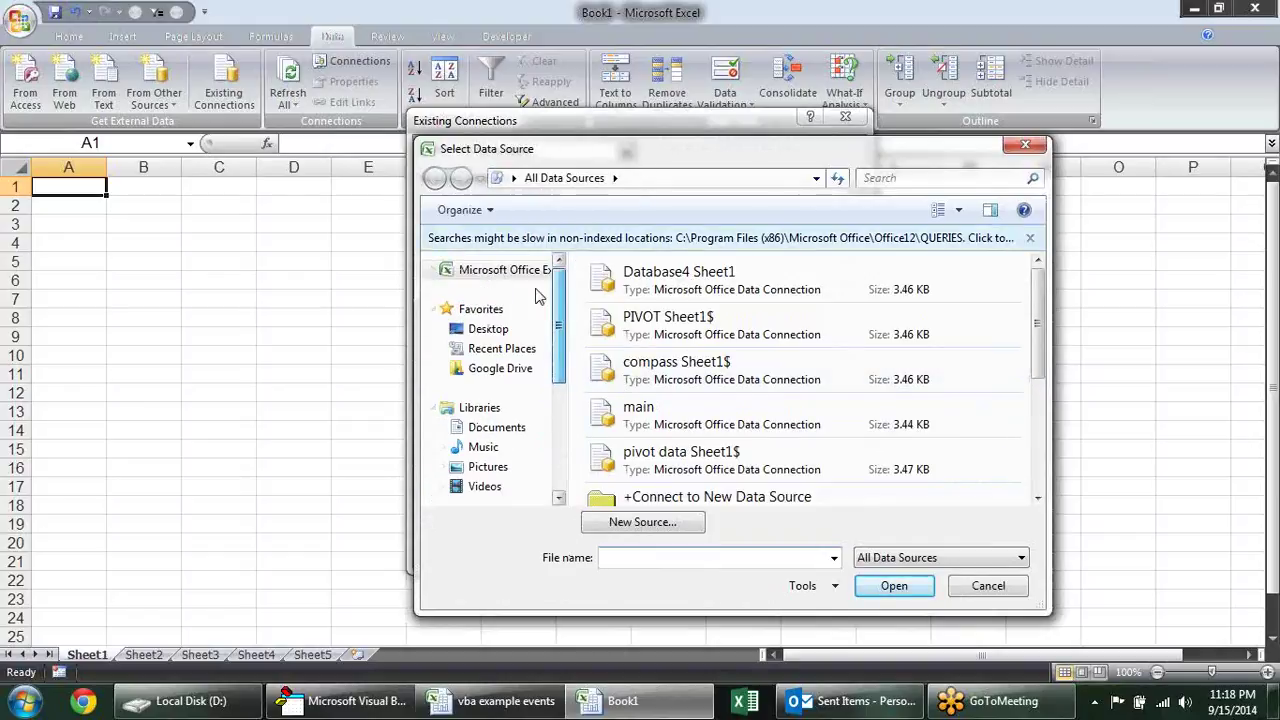
pyautogui.click(482, 328)
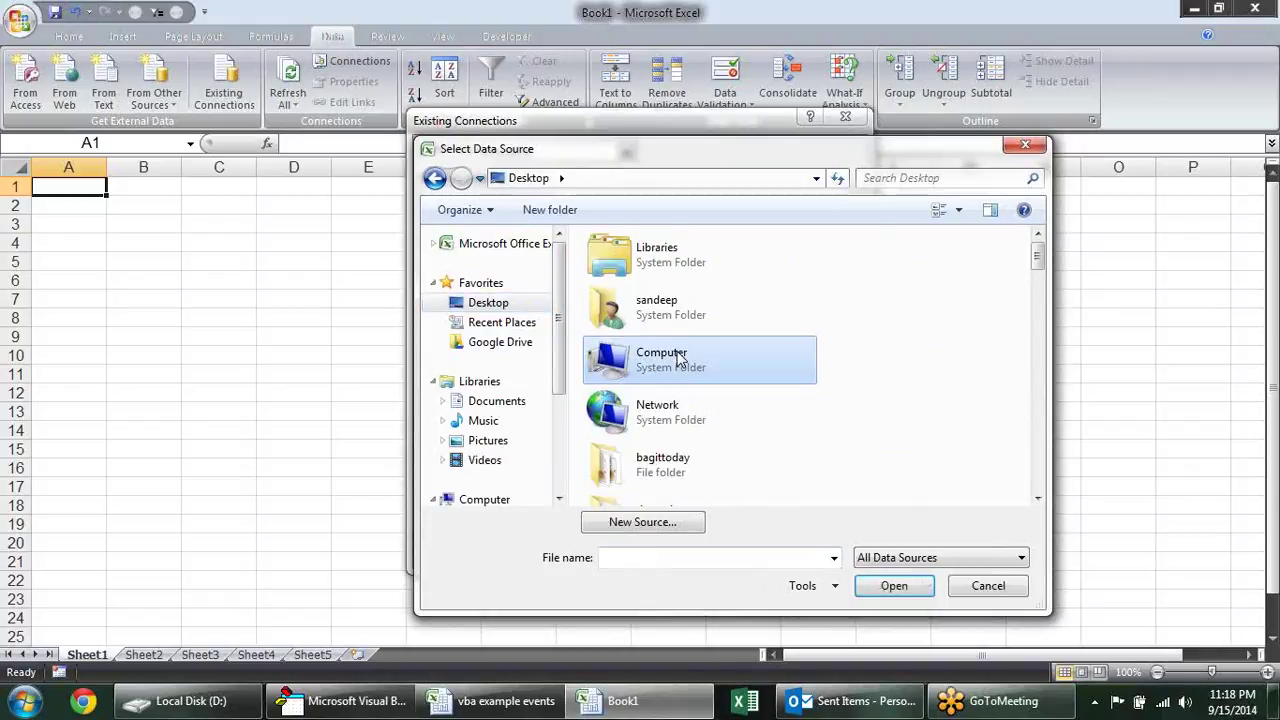
pyautogui.write('pivot data')
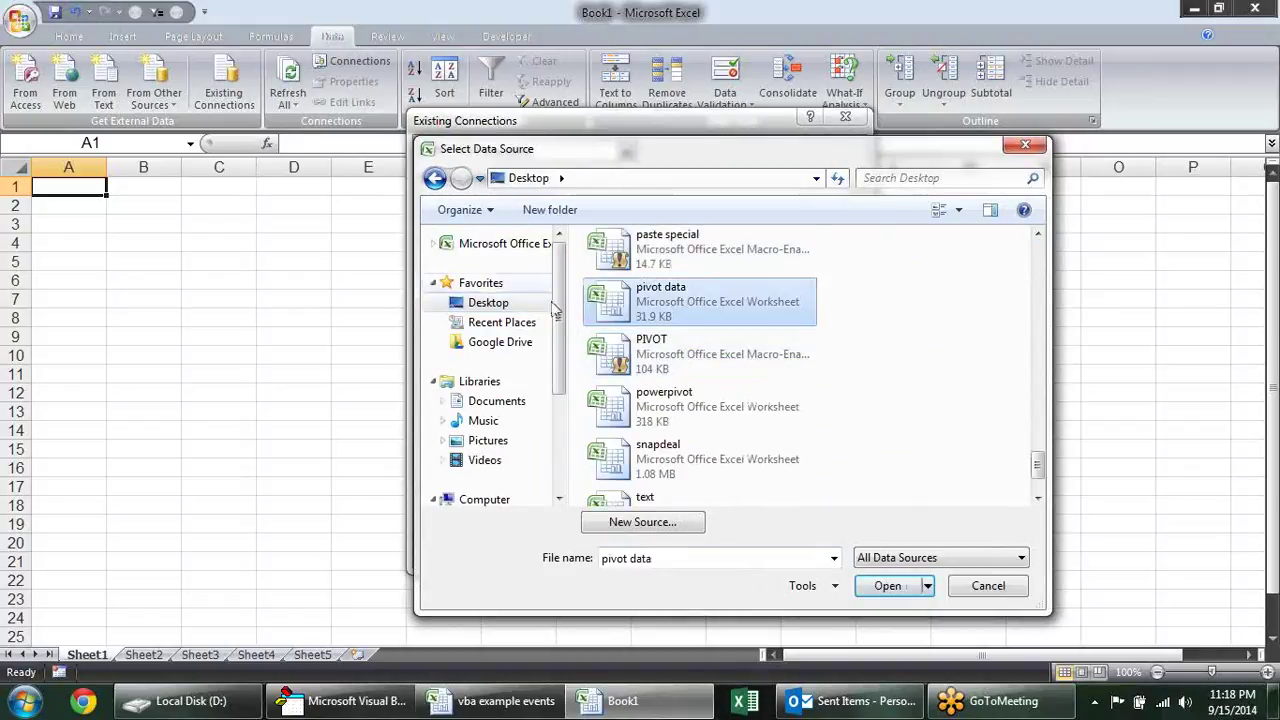
pyautogui.doubleClick(642, 310)
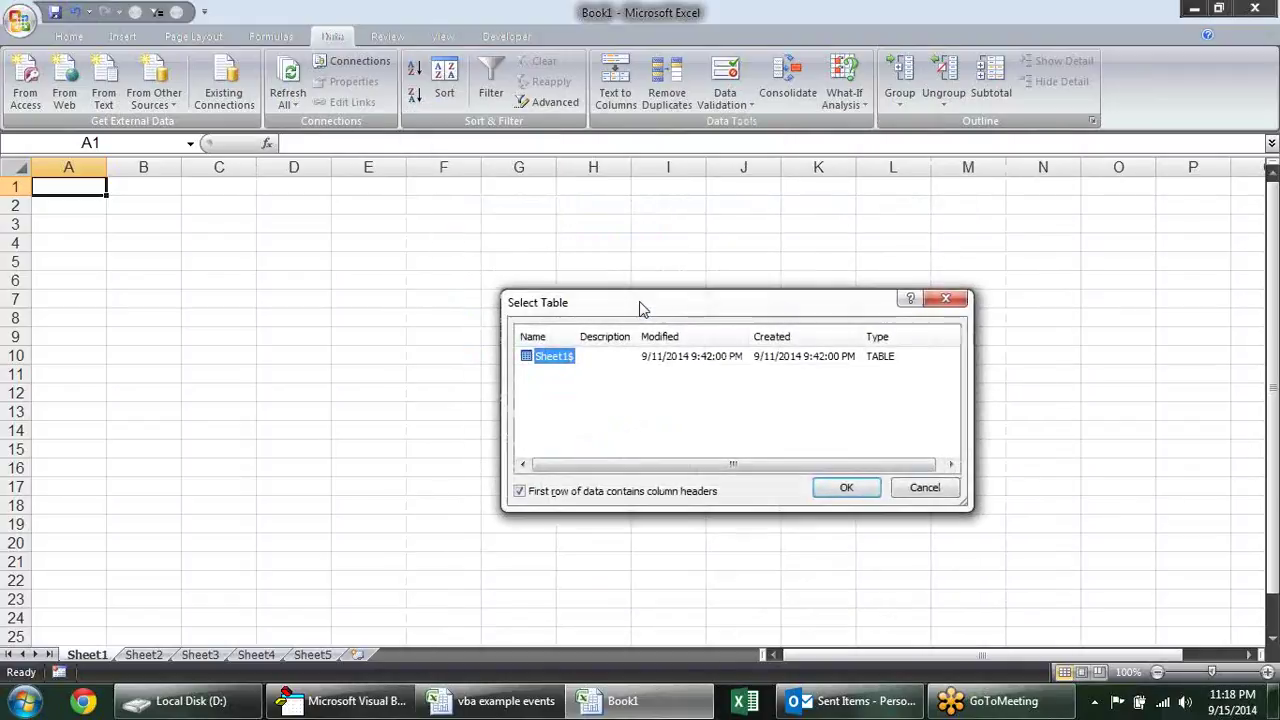
# Import Sheet1$ into Book1 as a Table at existing worksheet cell $A$1
pyautogui.moveTo(640, 306); pyautogui.dragTo(404, 172)
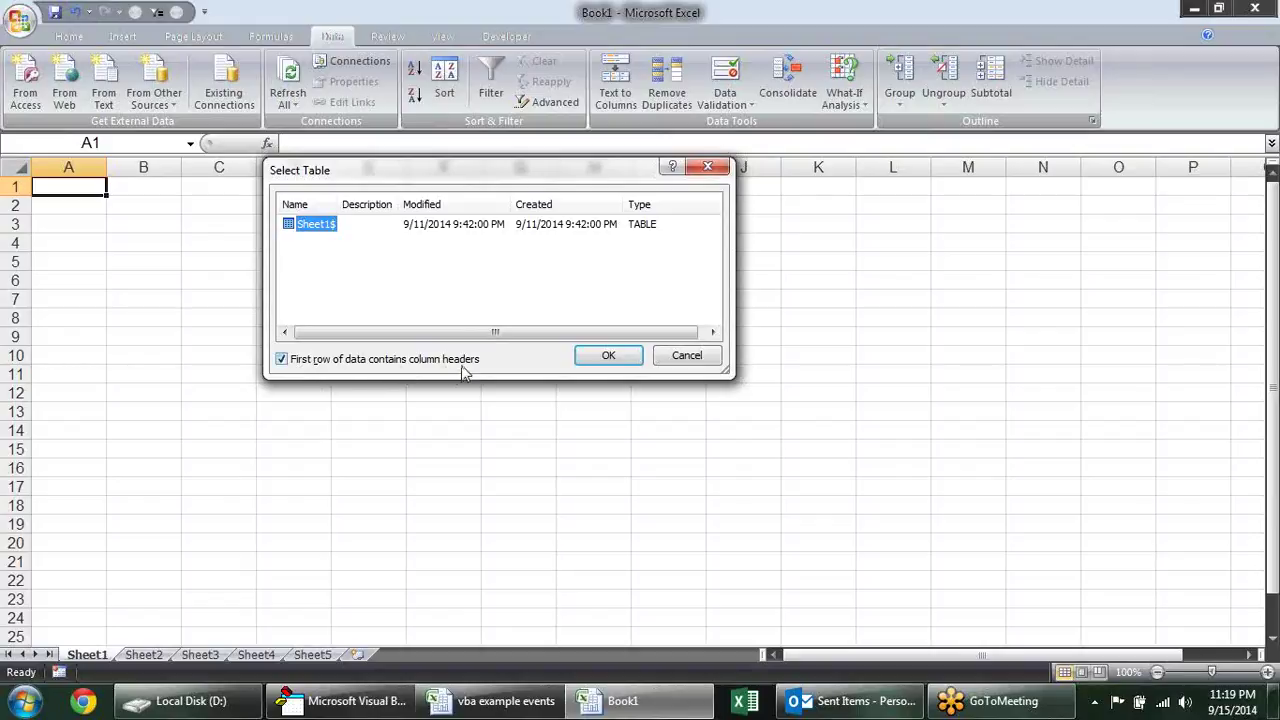
pyautogui.click(607, 356)
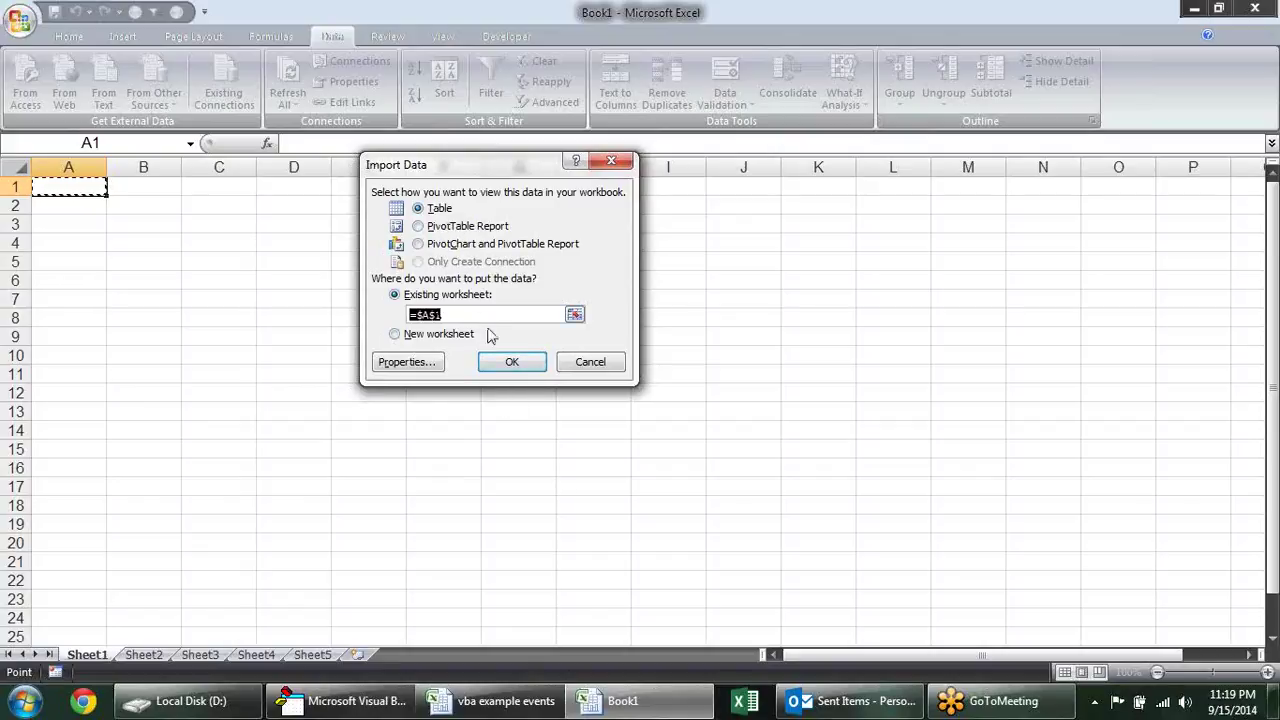
pyautogui.click(508, 360)
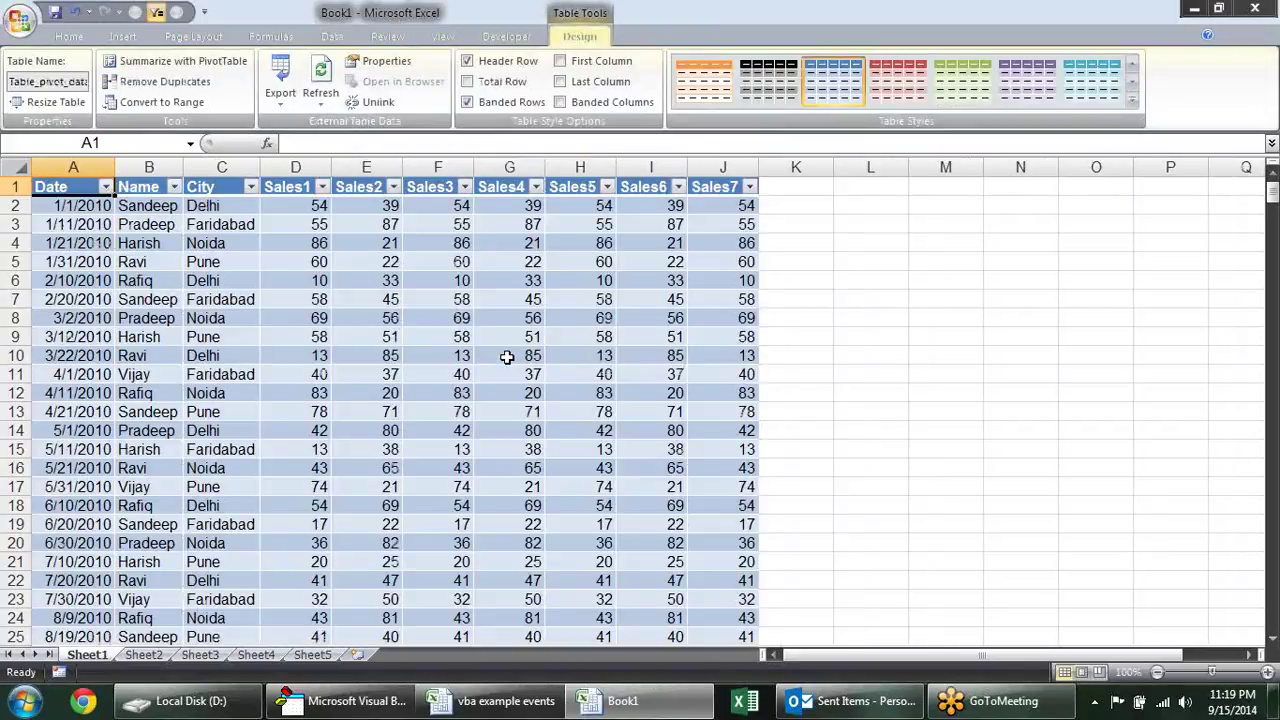
pyautogui.scroll(-5, 389, 226)
pyautogui.scroll(5, 389, 226)
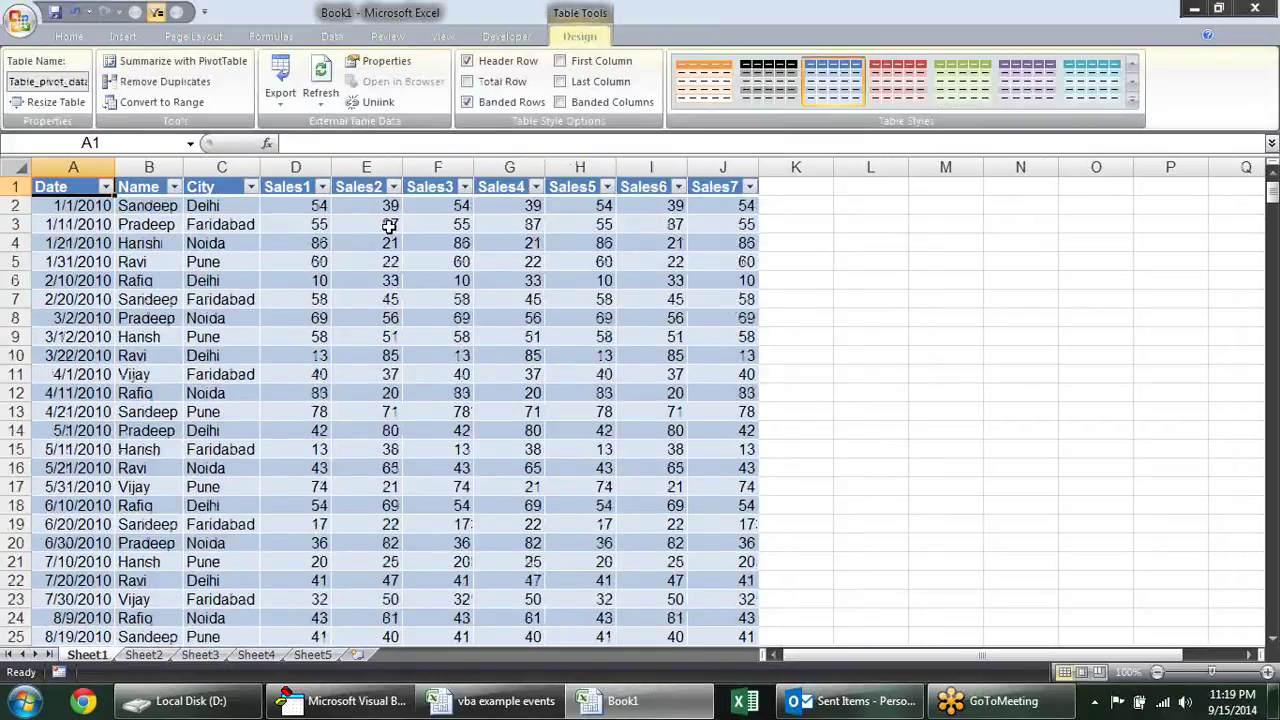
pyautogui.scroll(-5, 389, 226)
pyautogui.scroll(5, 389, 226)
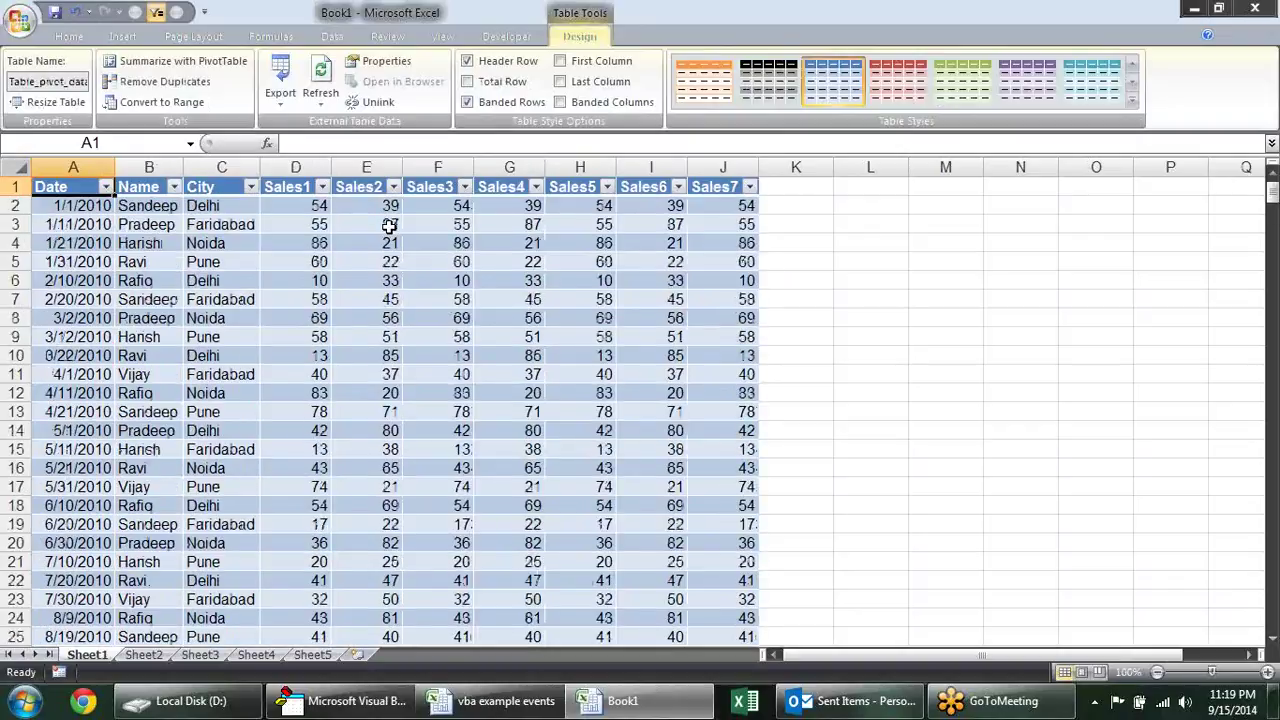
pyautogui.click(288, 258)
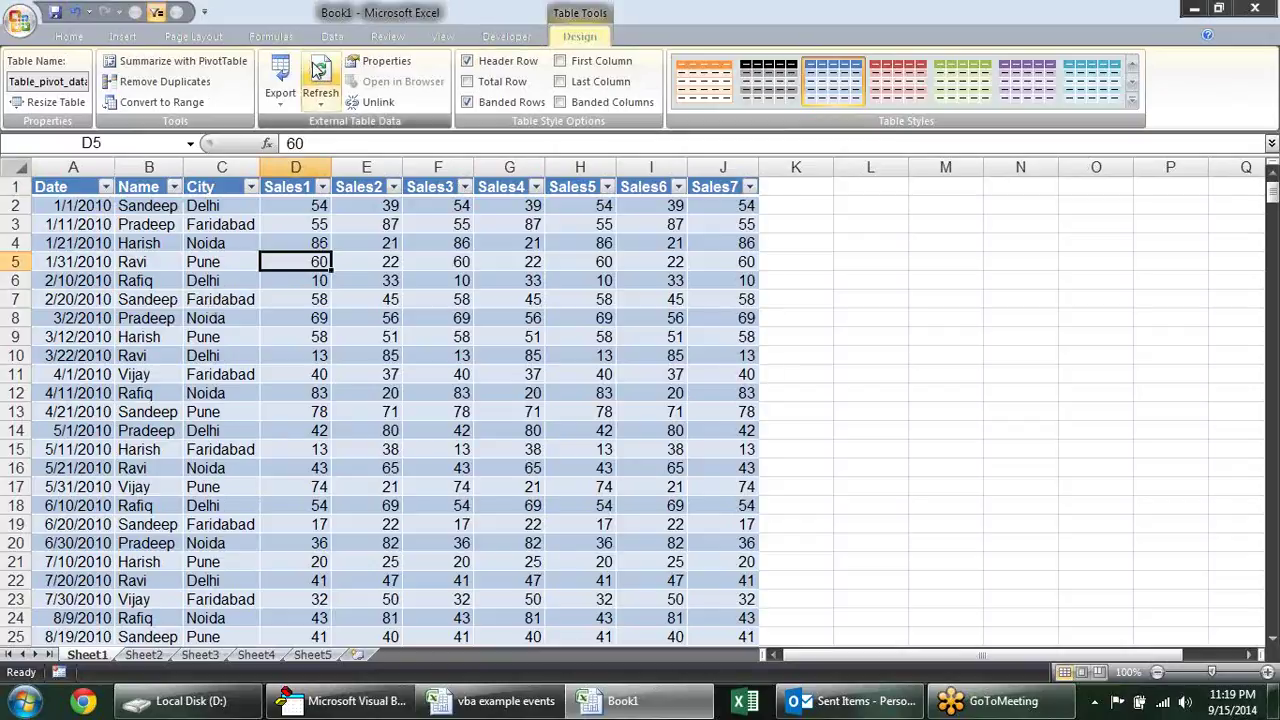
pyautogui.click(318, 68)
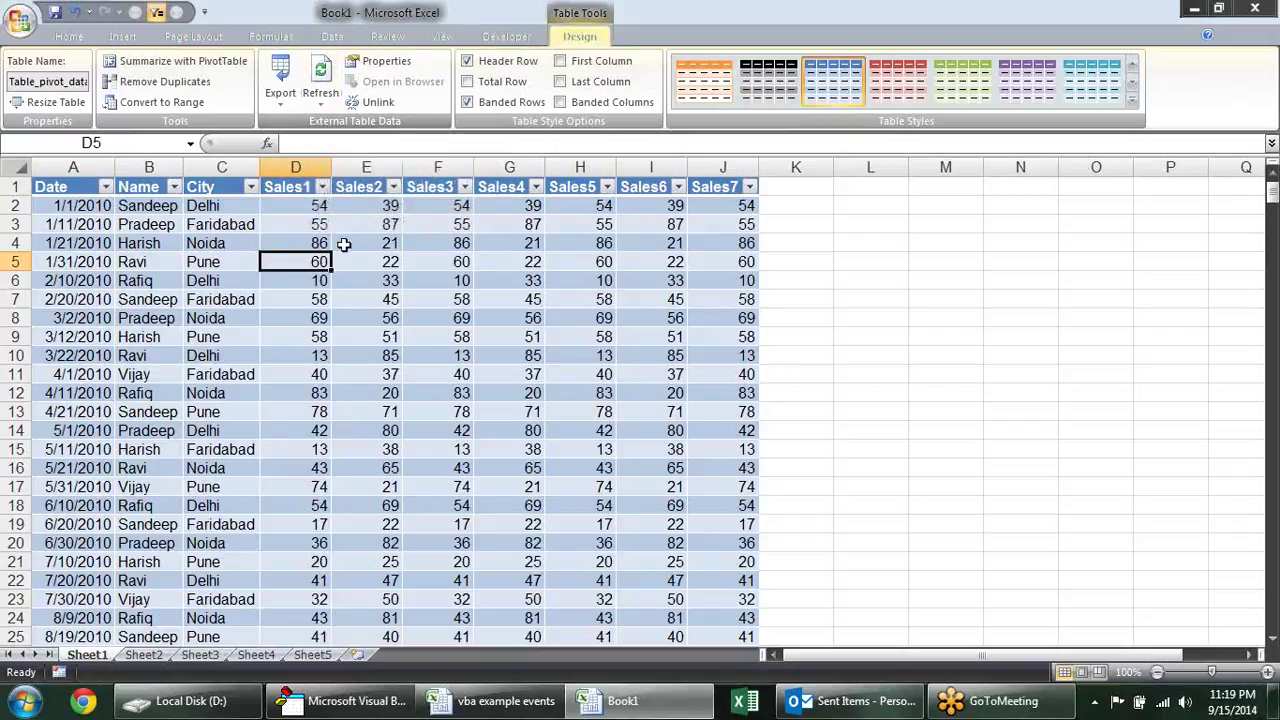
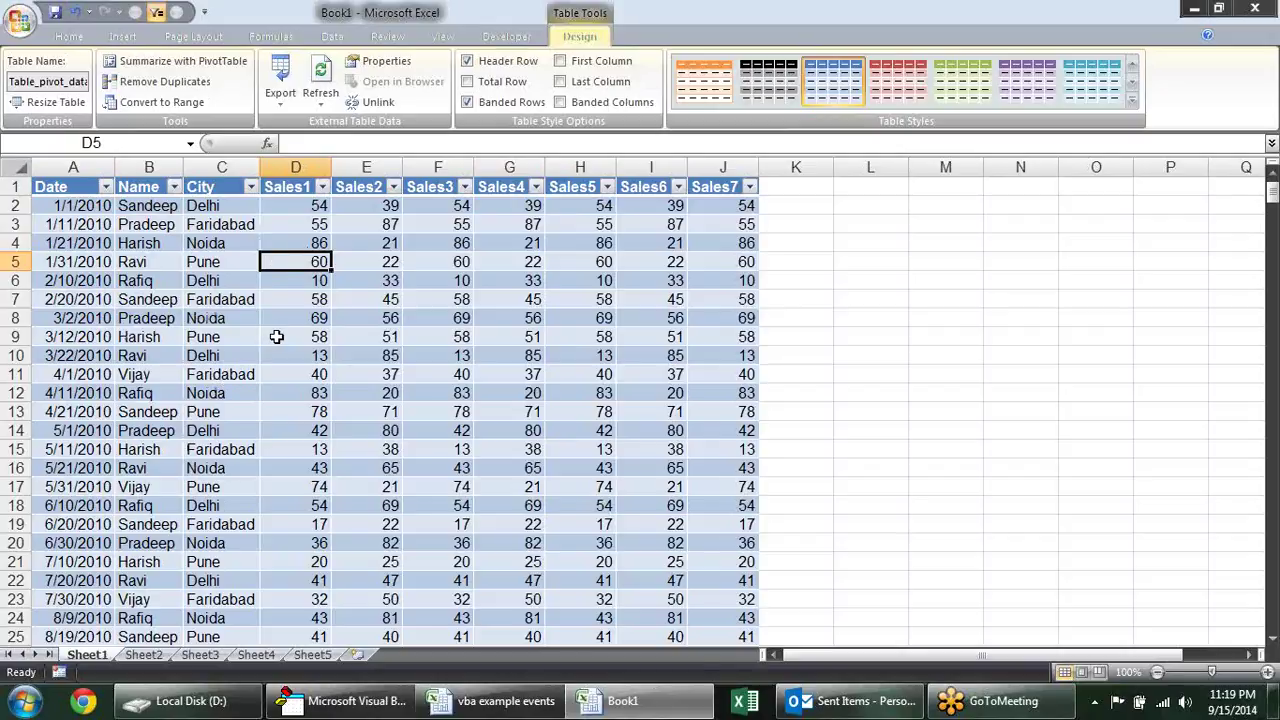
# Unlink the Table_pivot_data table from its server source, removing its query definition, then select C6
pyautogui.hotkey('ctrl', 'a')
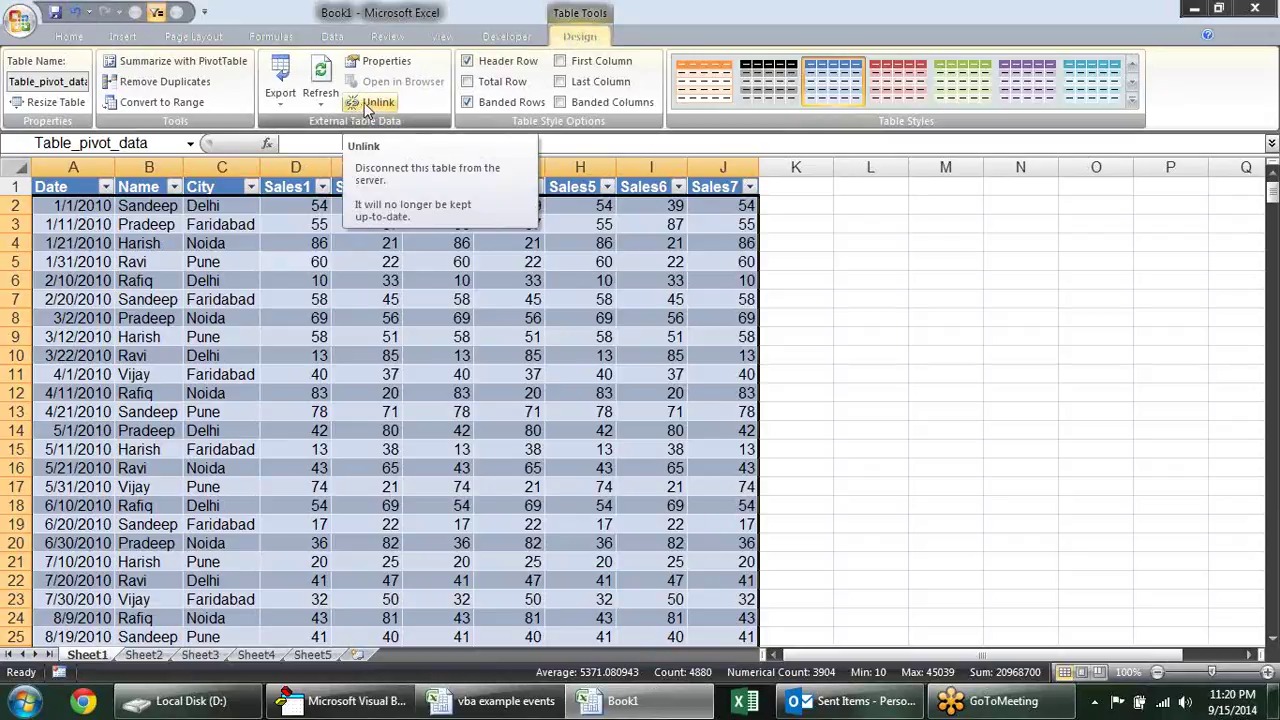
pyautogui.click(370, 103)
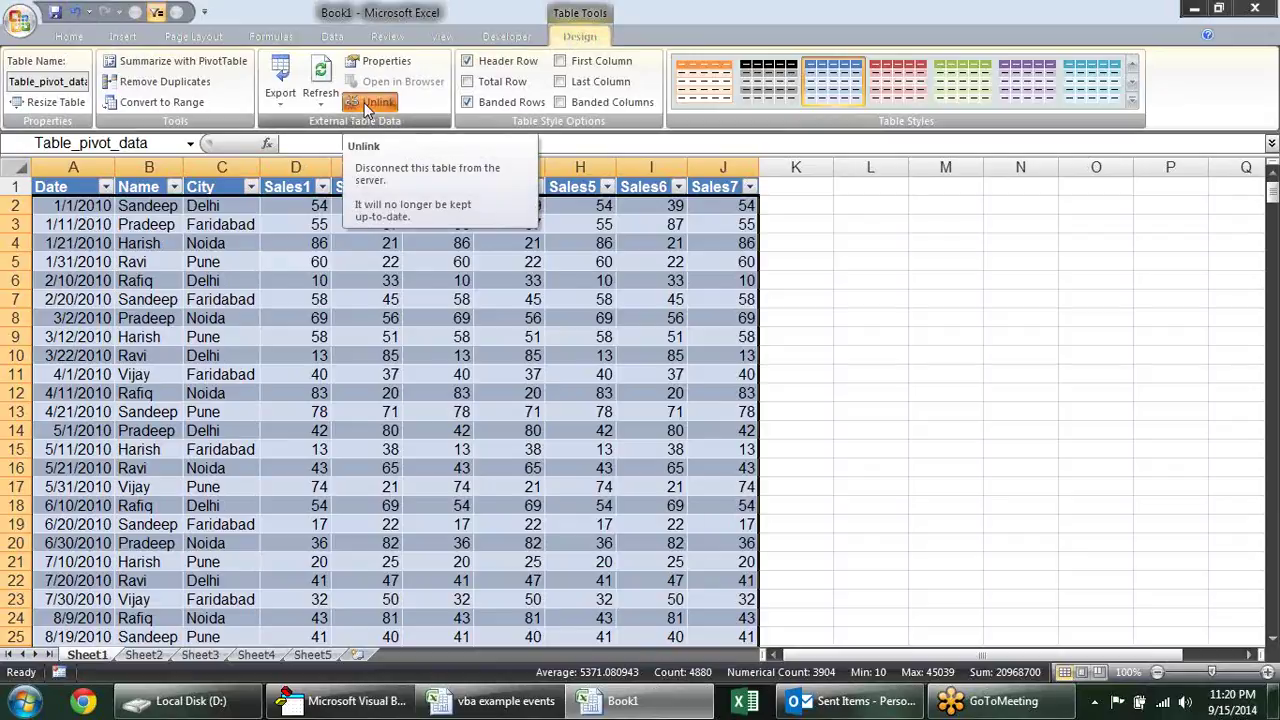
pyautogui.click(603, 398)
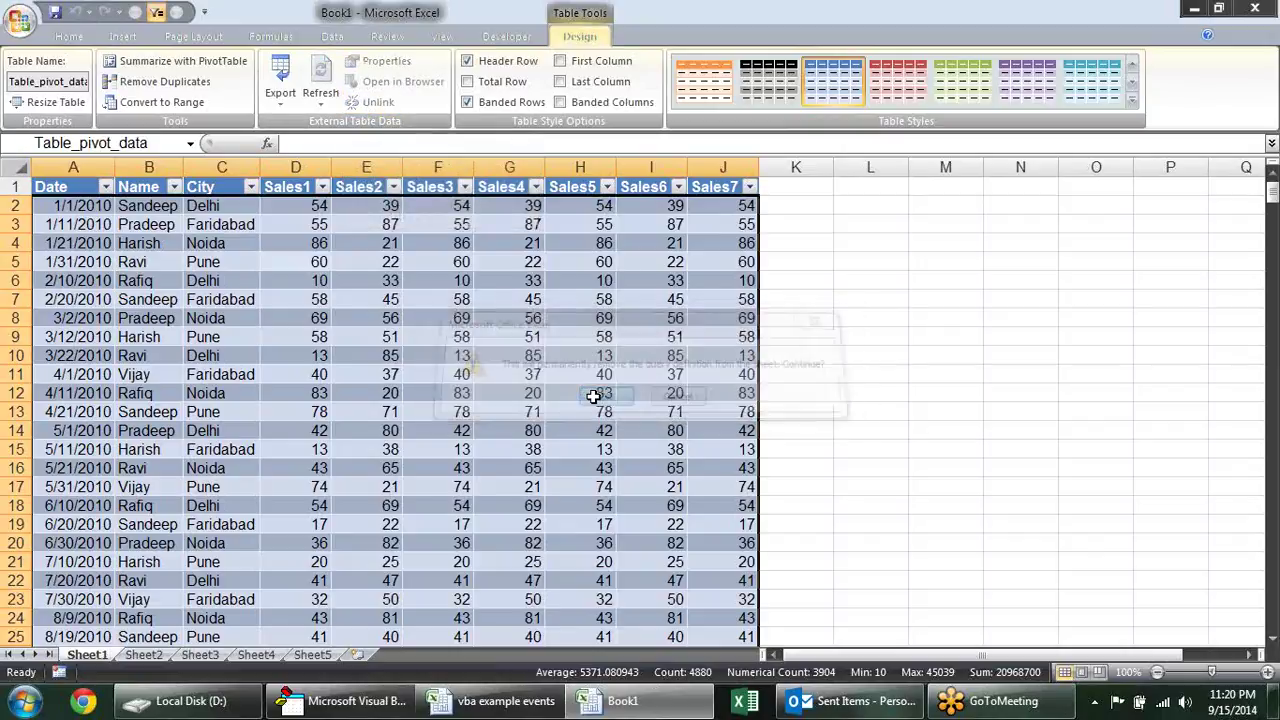
pyautogui.click(250, 284)
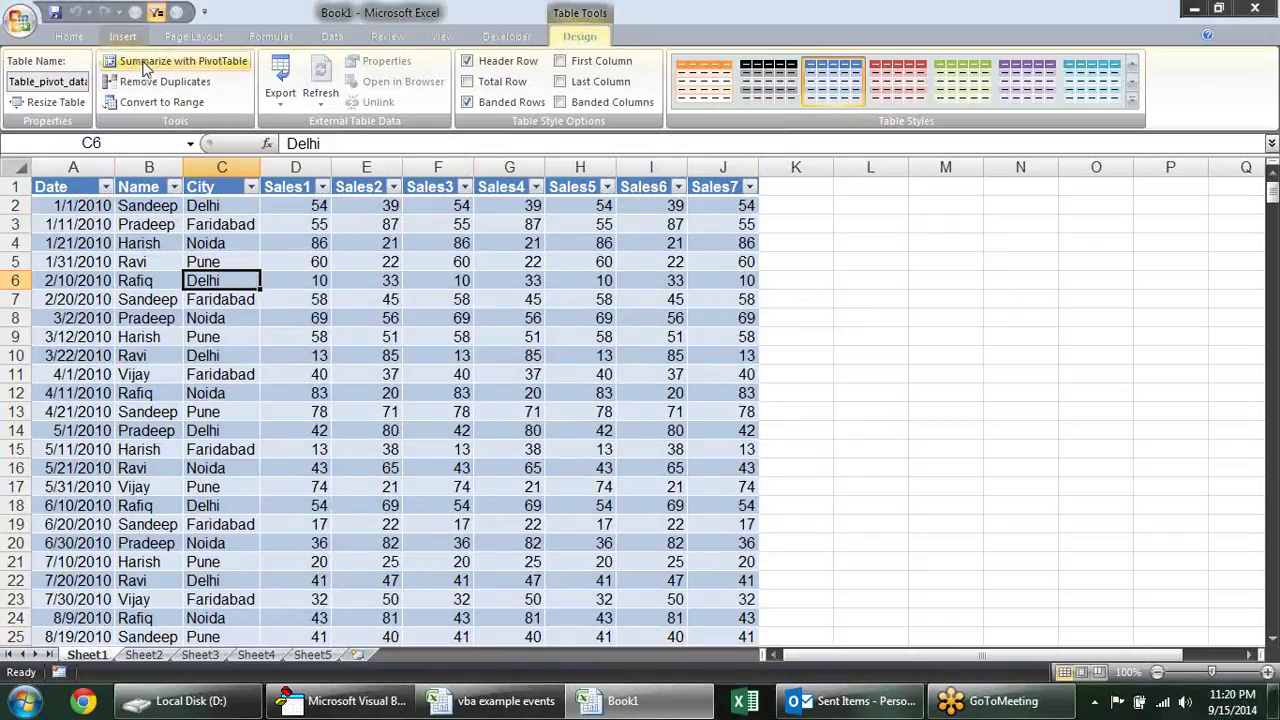
# Delete Sheet1 and open the Data tab's From Other Sources import options
pyautogui.click(330, 37)
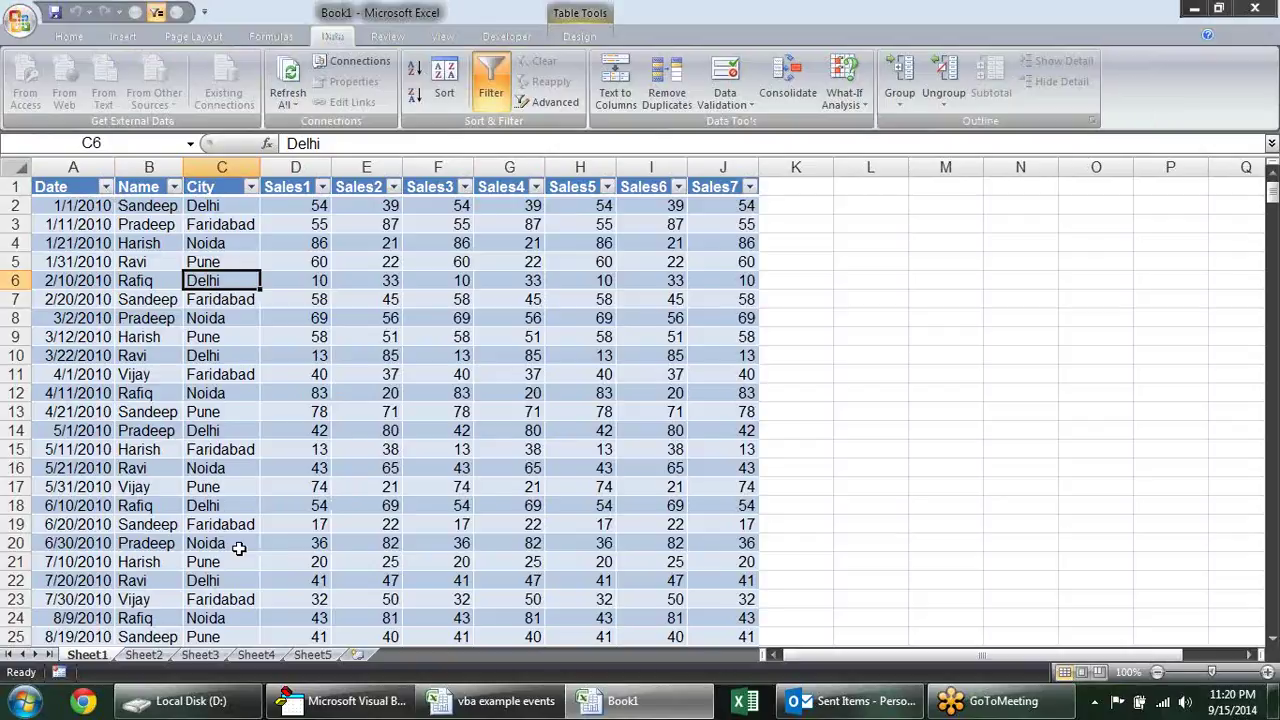
pyautogui.hotkey('alt', 'e')
pyautogui.press('l')
pyautogui.press('Return')
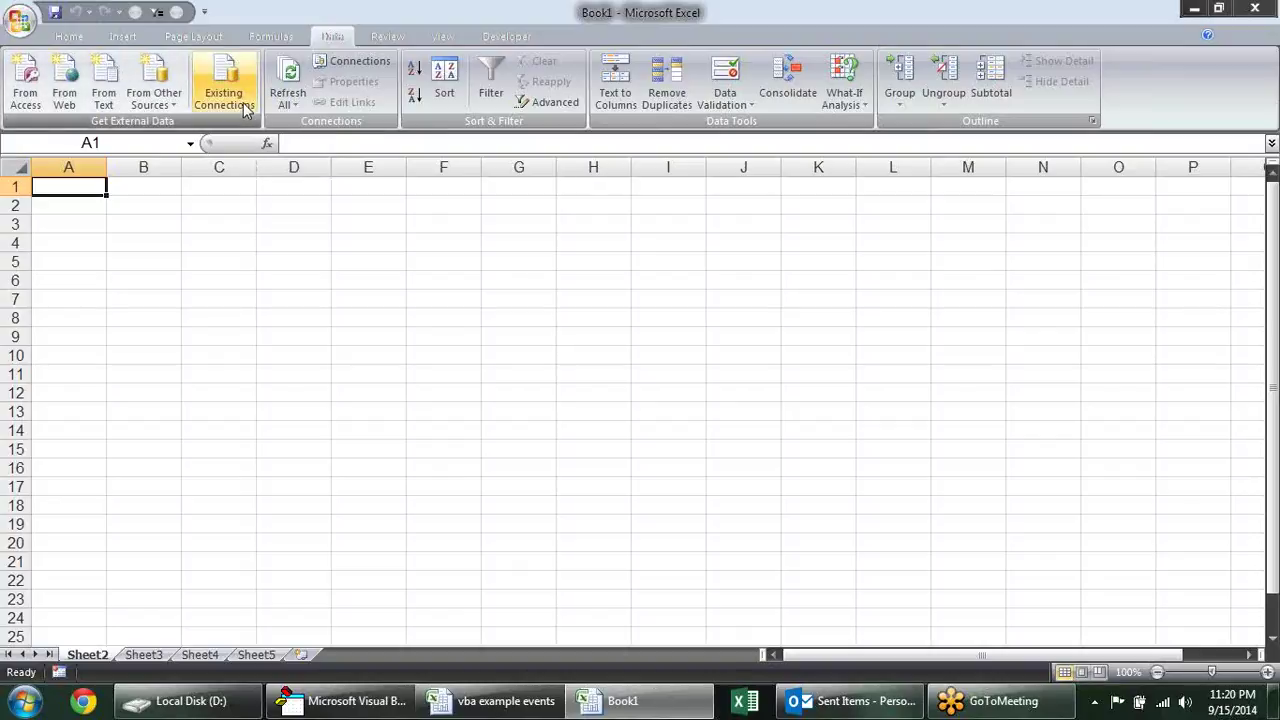
pyautogui.click(160, 88)
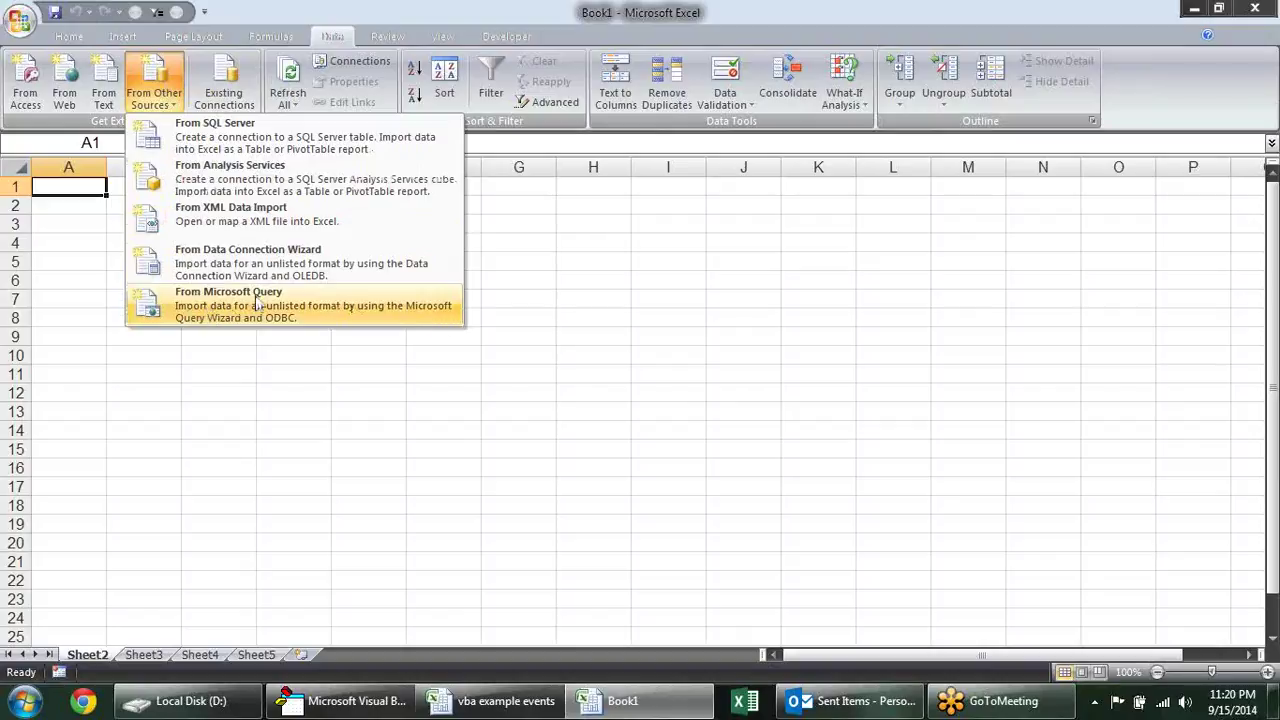
# Start a From Microsoft Query import using the Excel Files* data source
pyautogui.click(257, 302)
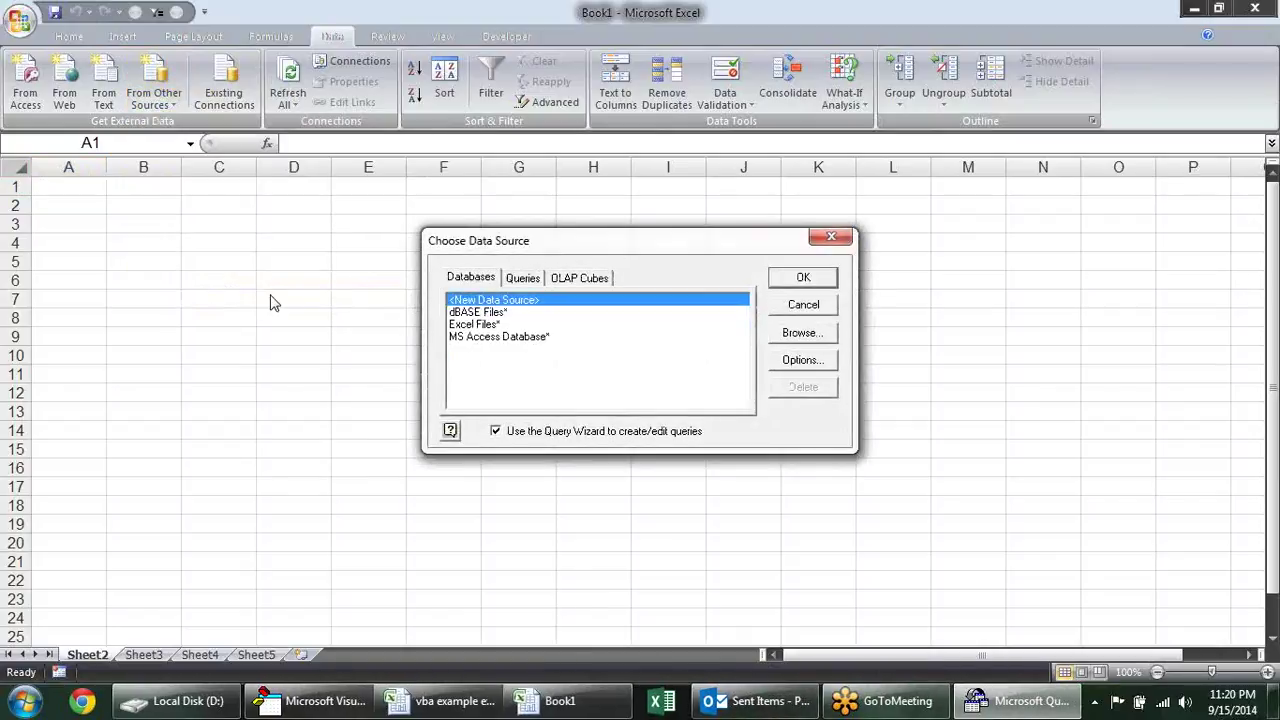
pyautogui.click(494, 325)
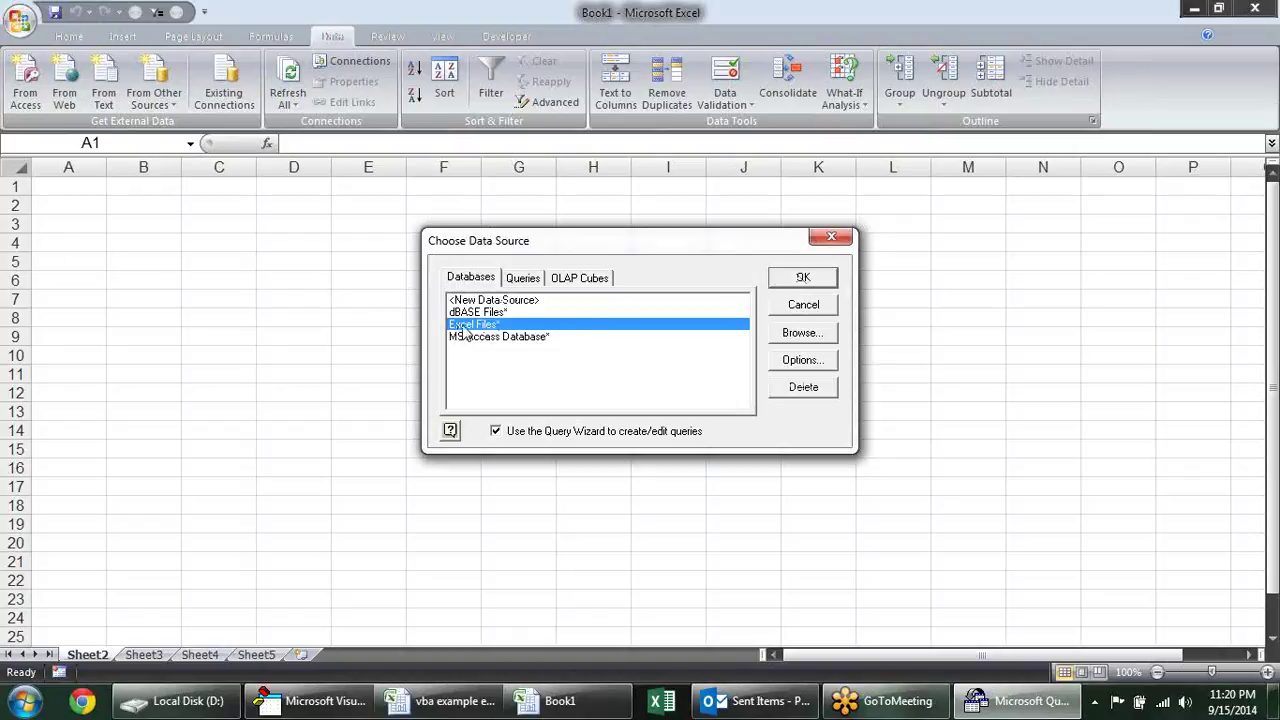
pyautogui.click(796, 278)
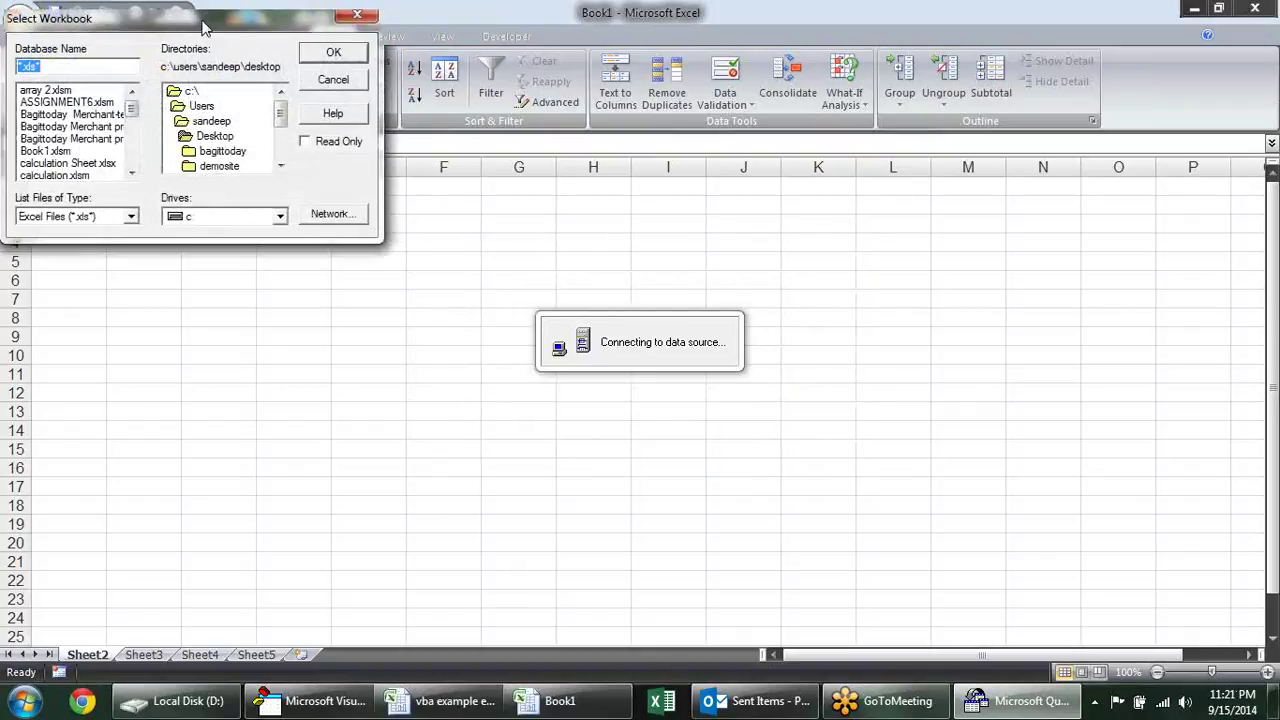
# Choose pivot data.xlsx on the Desktop as the workbook to query
pyautogui.moveTo(203, 27); pyautogui.dragTo(397, 164)
pyautogui.click(368, 277)
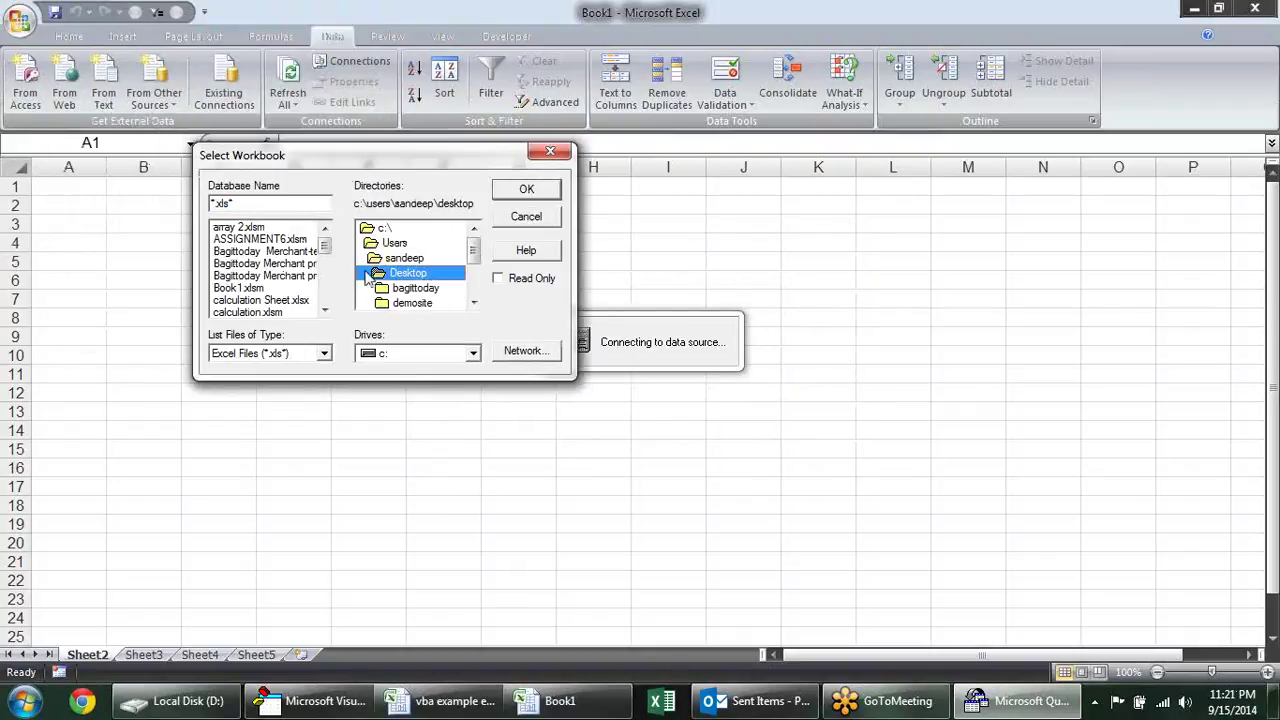
pyautogui.click(303, 252)
pyautogui.write('pivot data')
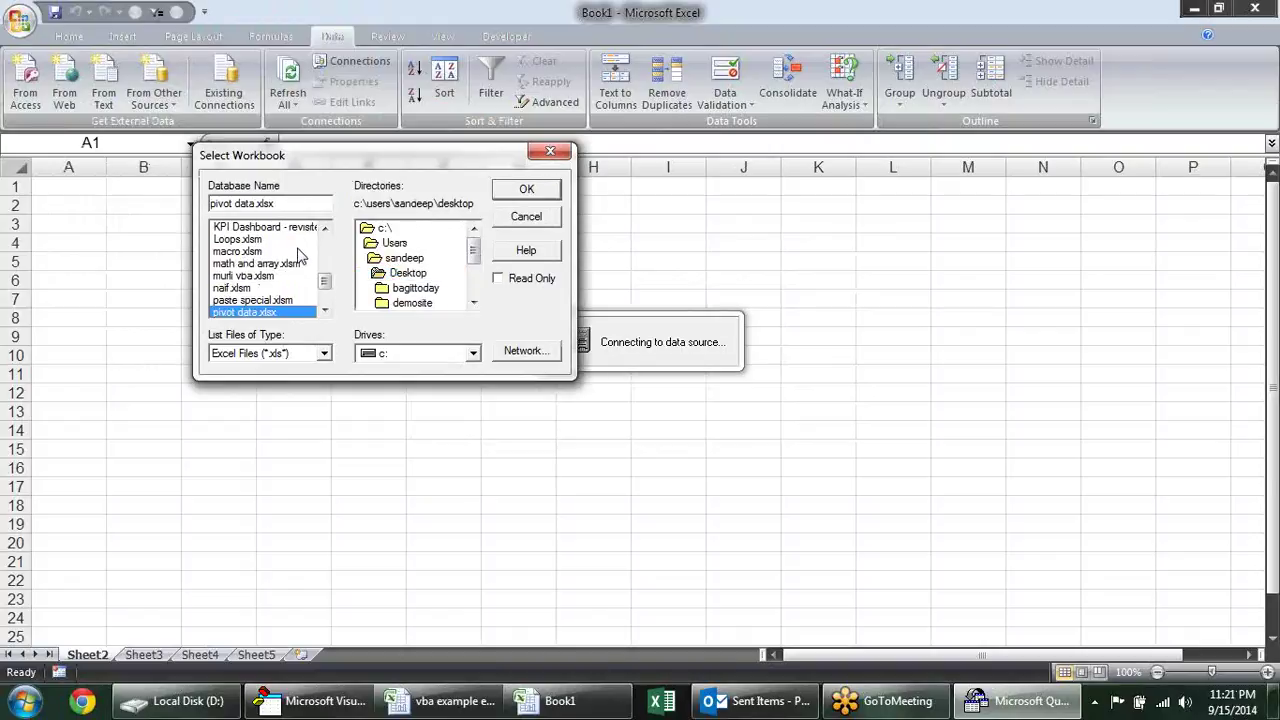
pyautogui.click(527, 189)
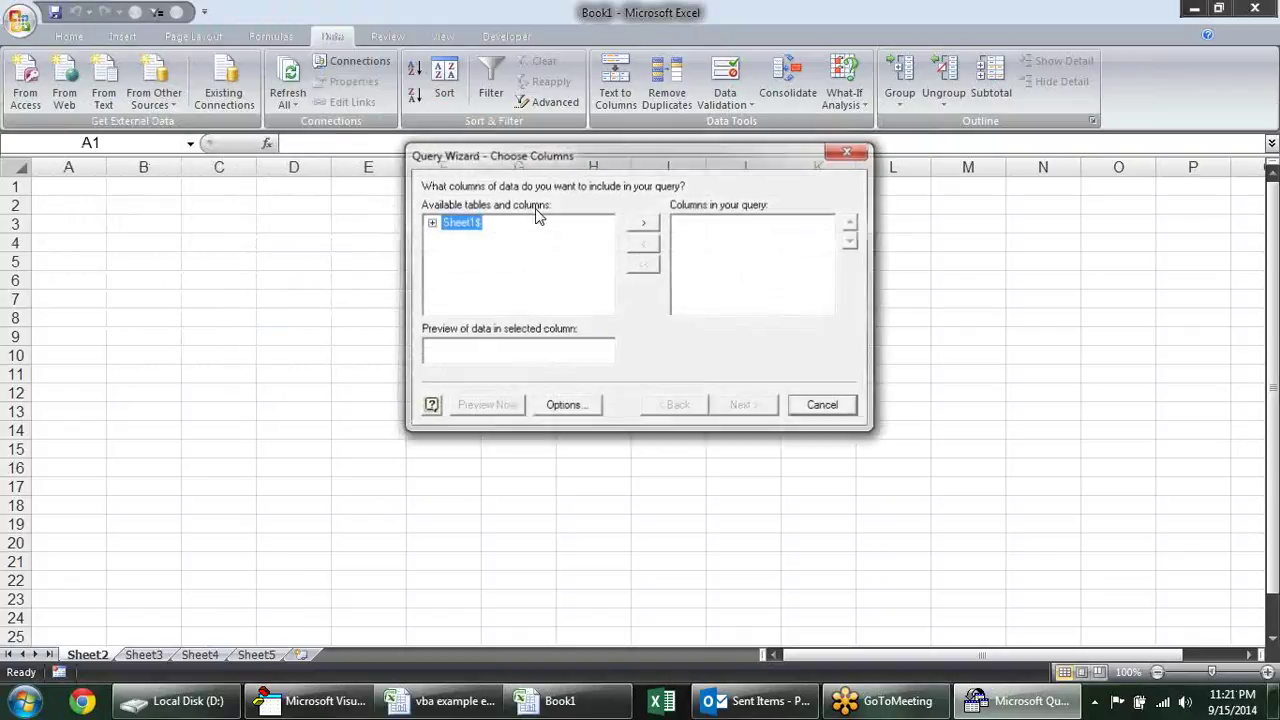
# Add all Sheet1$ columns (Date, Name, City, Sales1–Sales7) to the query and advance to Filter Data
pyautogui.click(432, 223)
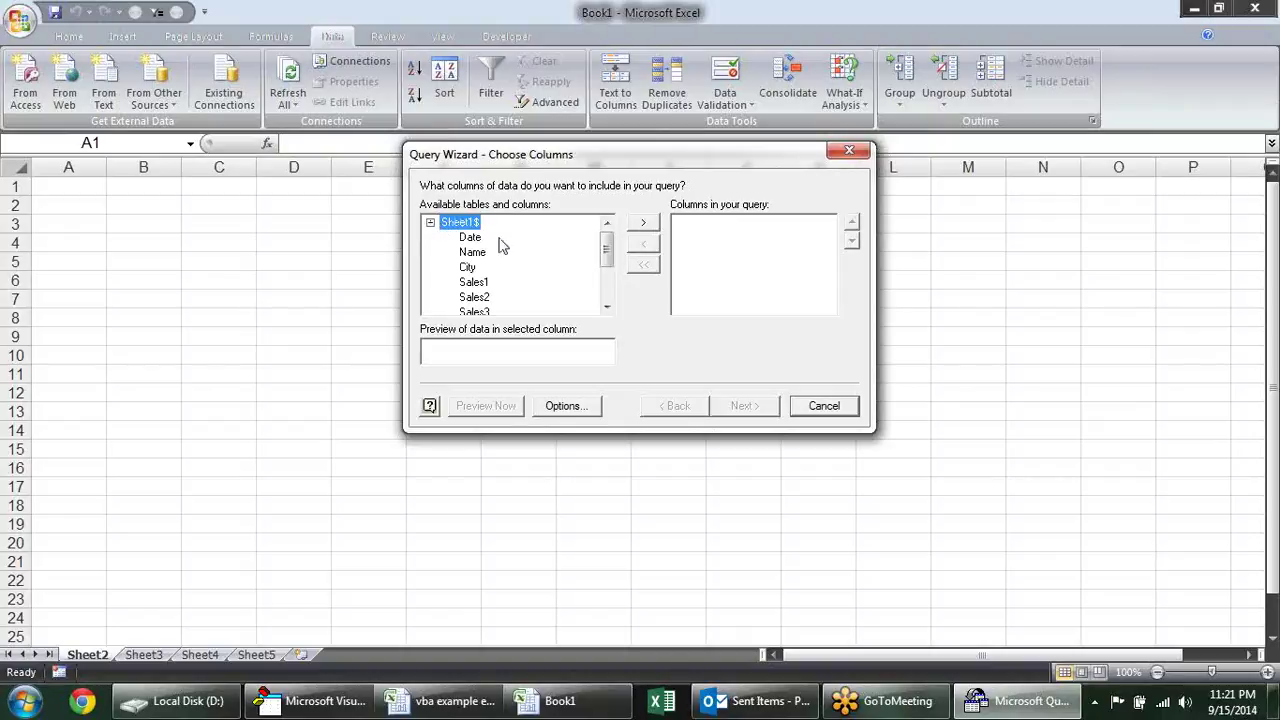
pyautogui.moveTo(606, 251)
pyautogui.mouseDown()
pyautogui.moveTo(606, 277)
pyautogui.moveTo(606, 251)
pyautogui.mouseUp()
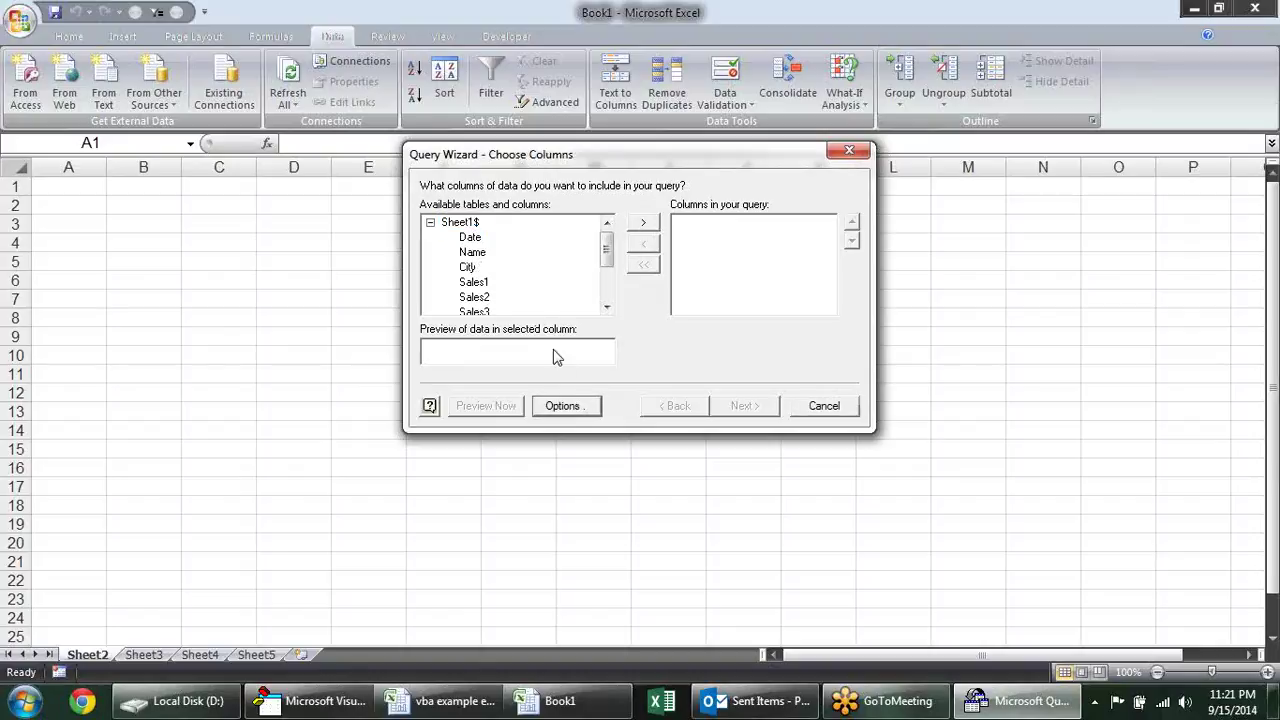
pyautogui.click(565, 407)
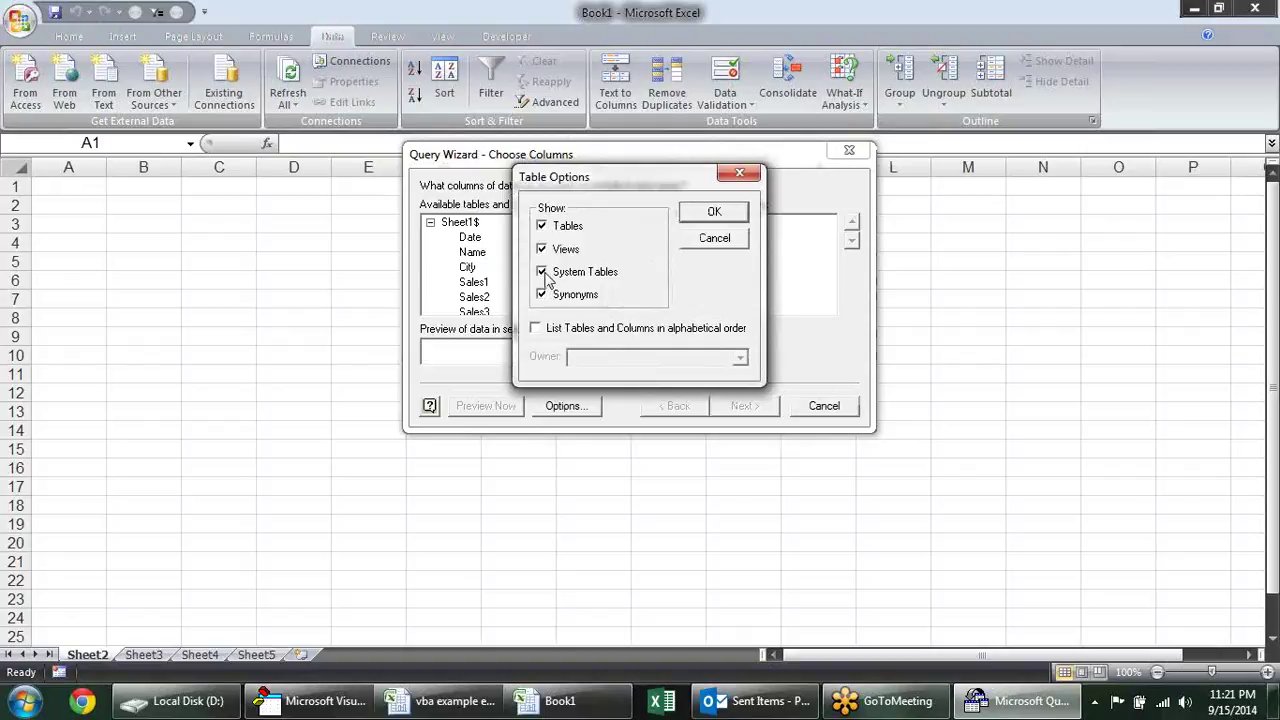
pyautogui.click(714, 212)
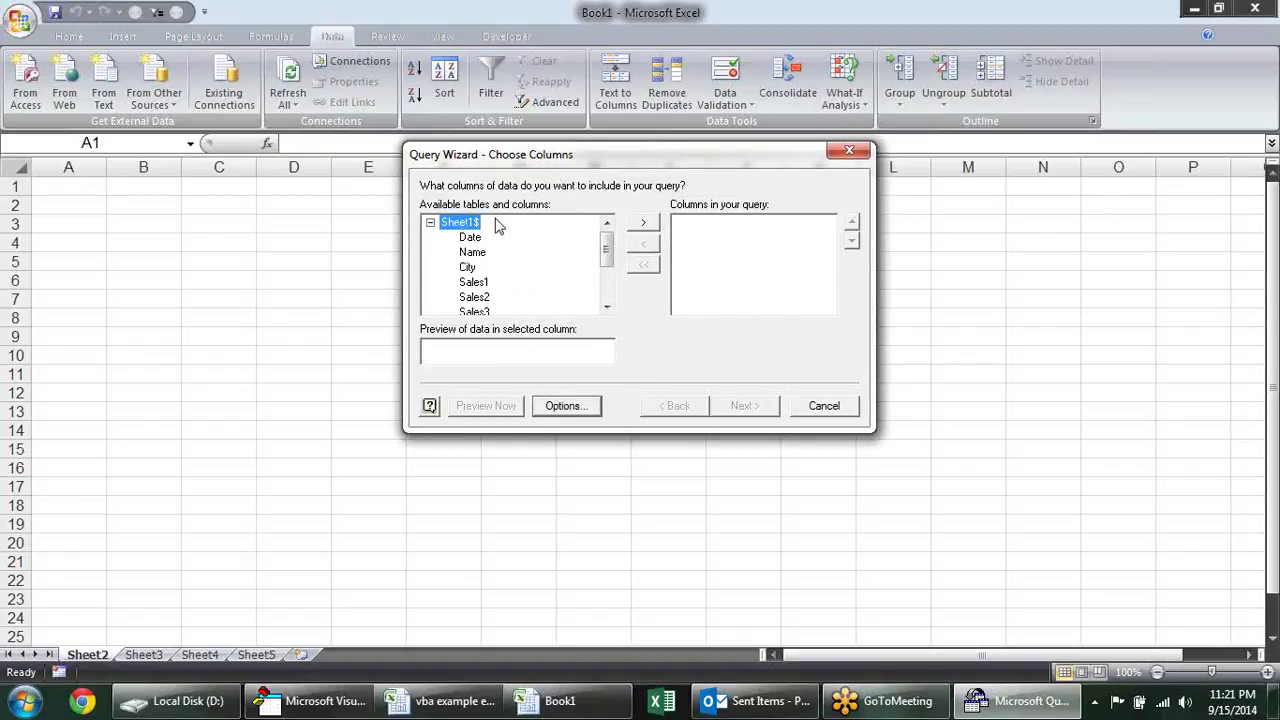
pyautogui.click(470, 237)
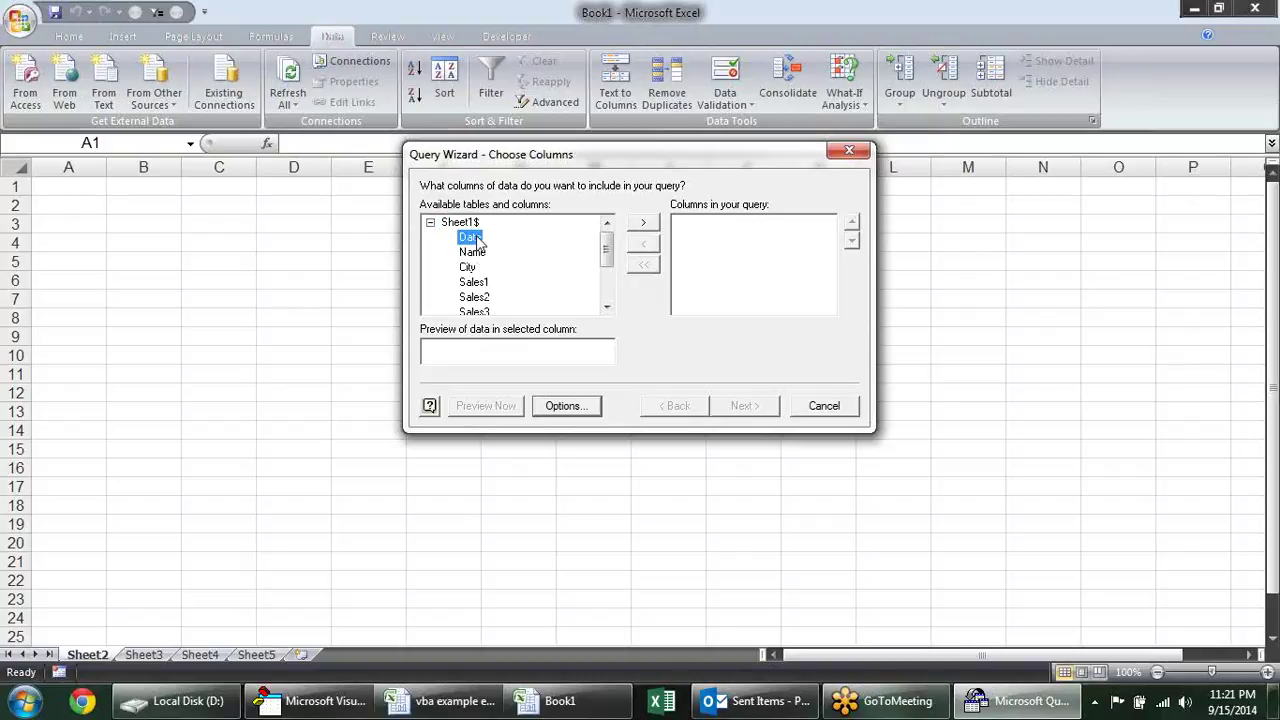
pyautogui.click(762, 249)
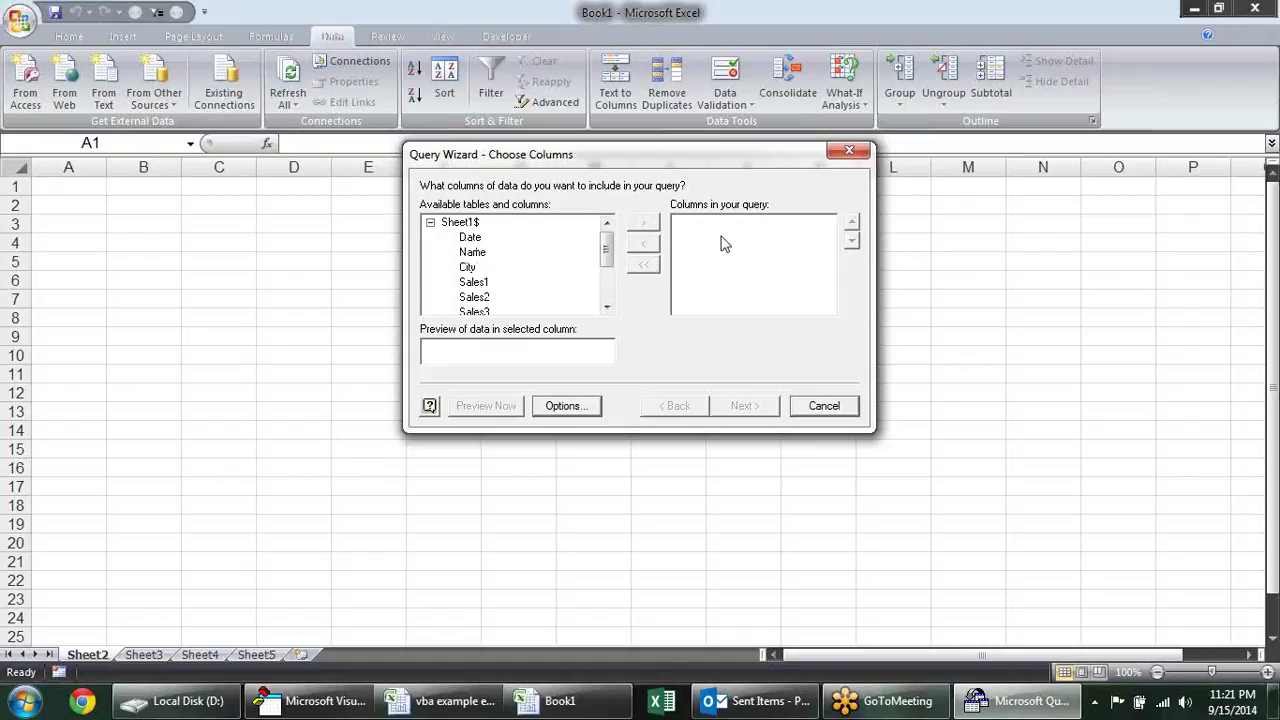
pyautogui.click(460, 223)
pyautogui.click(643, 223)
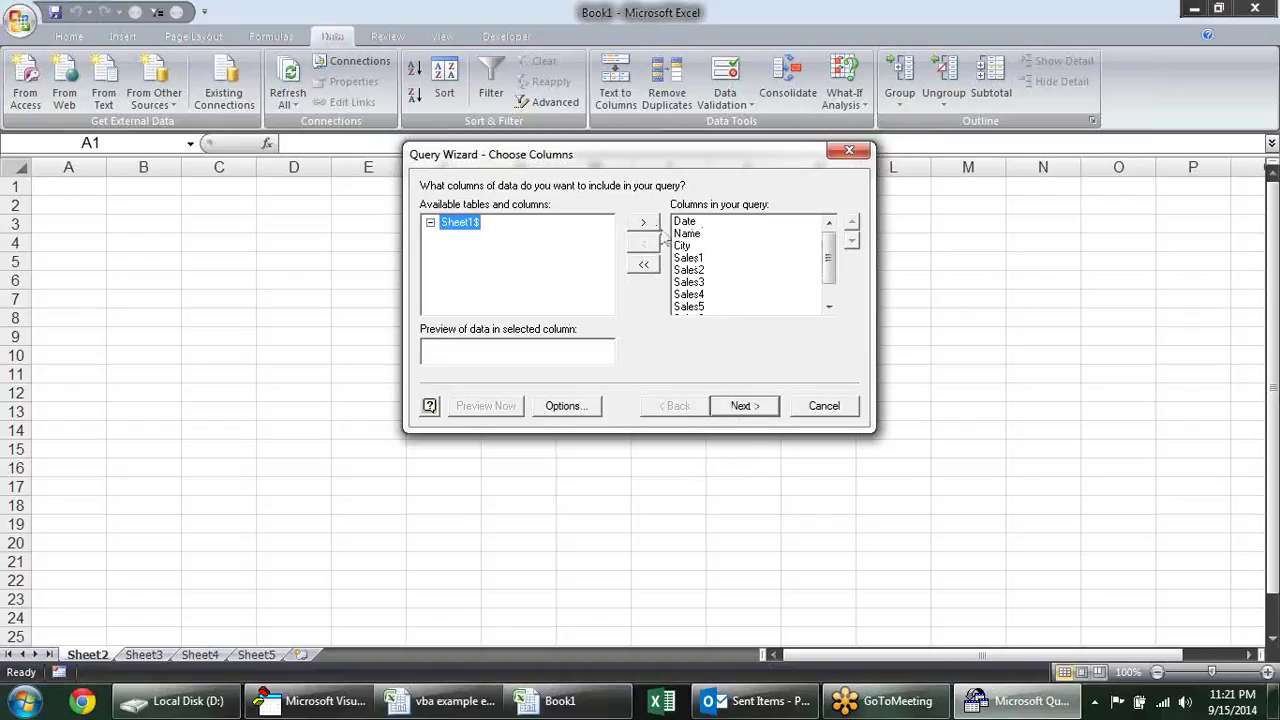
pyautogui.click(745, 406)
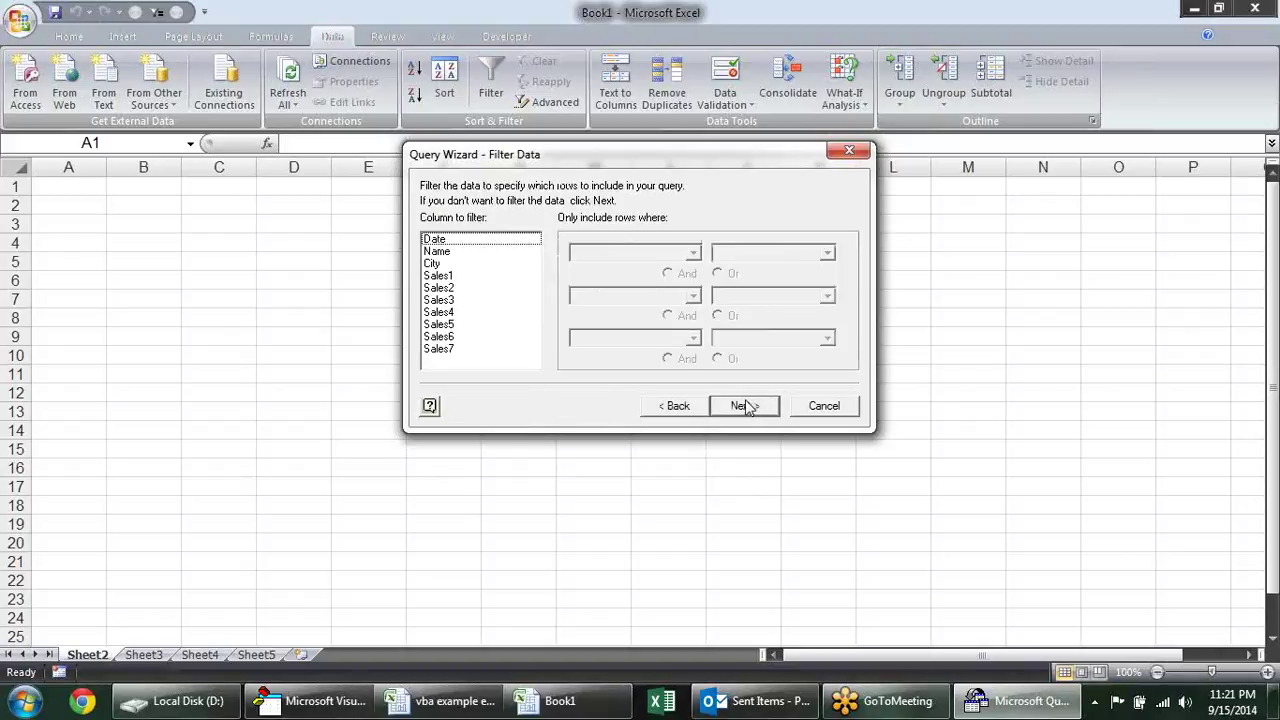
# Filter the Name column to equal Sandeep
pyautogui.click(499, 242)
pyautogui.click(493, 252)
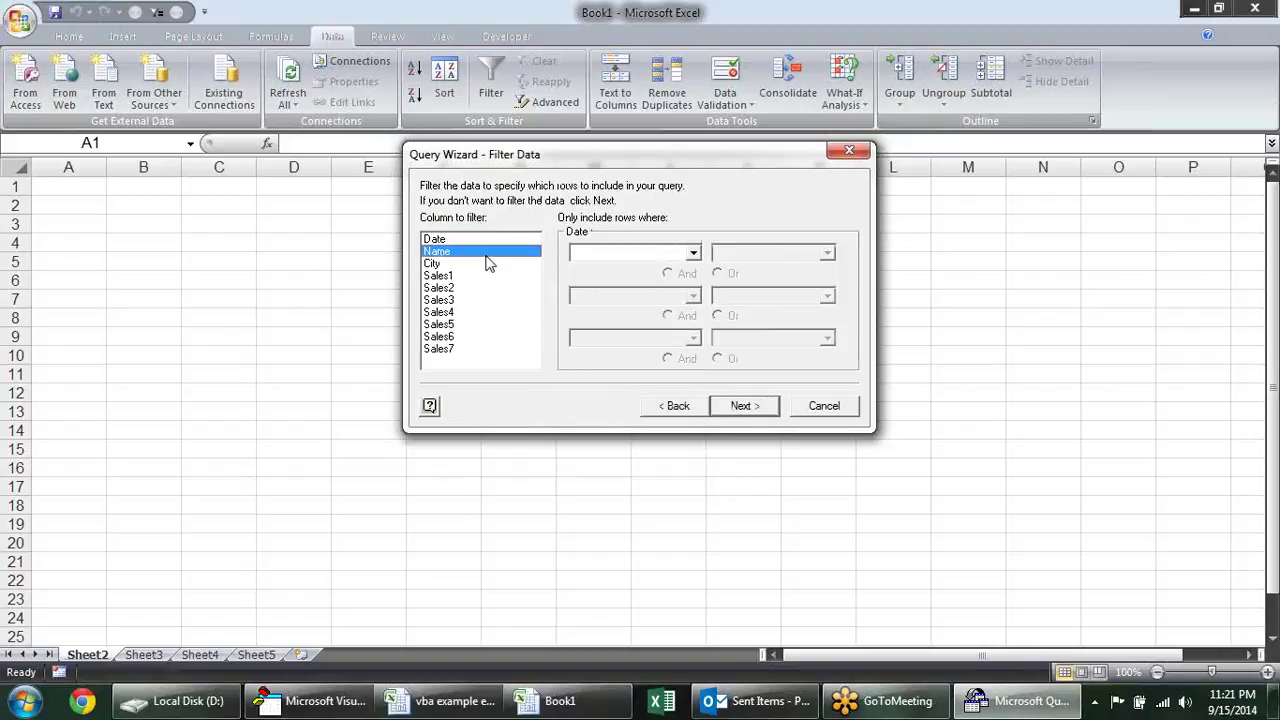
pyautogui.click(492, 276)
pyautogui.click(485, 313)
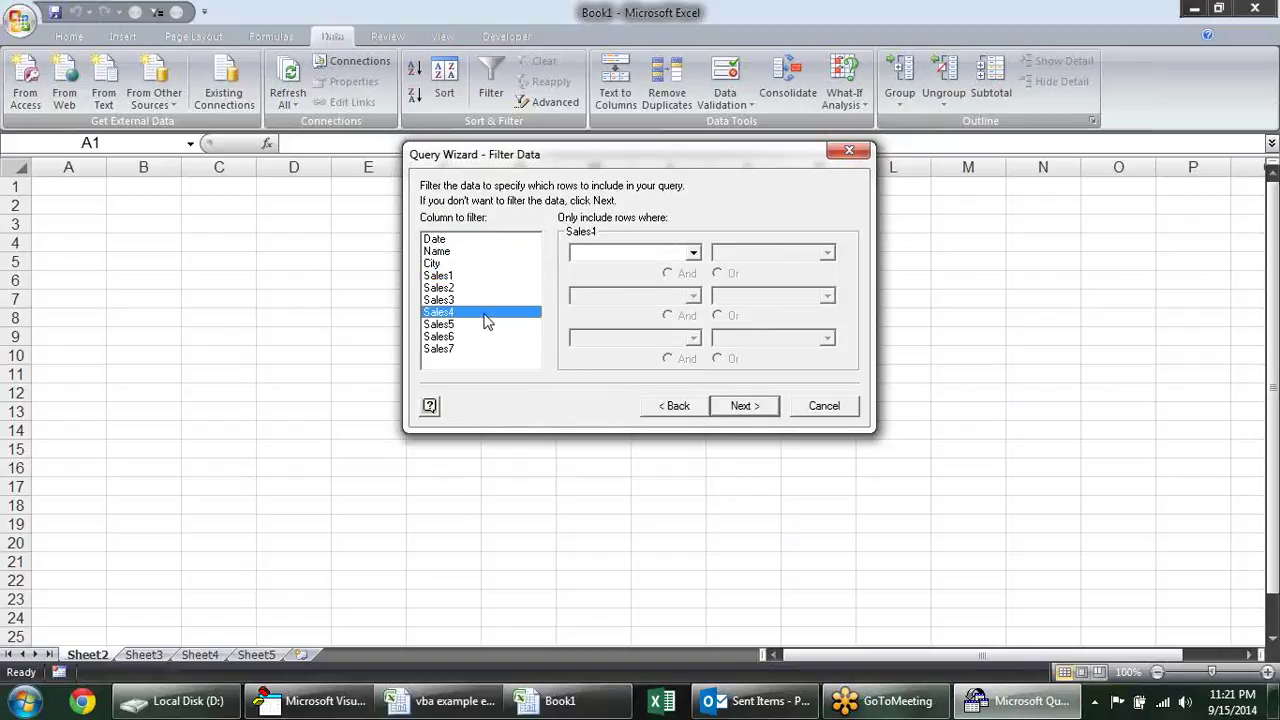
pyautogui.click(480, 263)
pyautogui.click(476, 241)
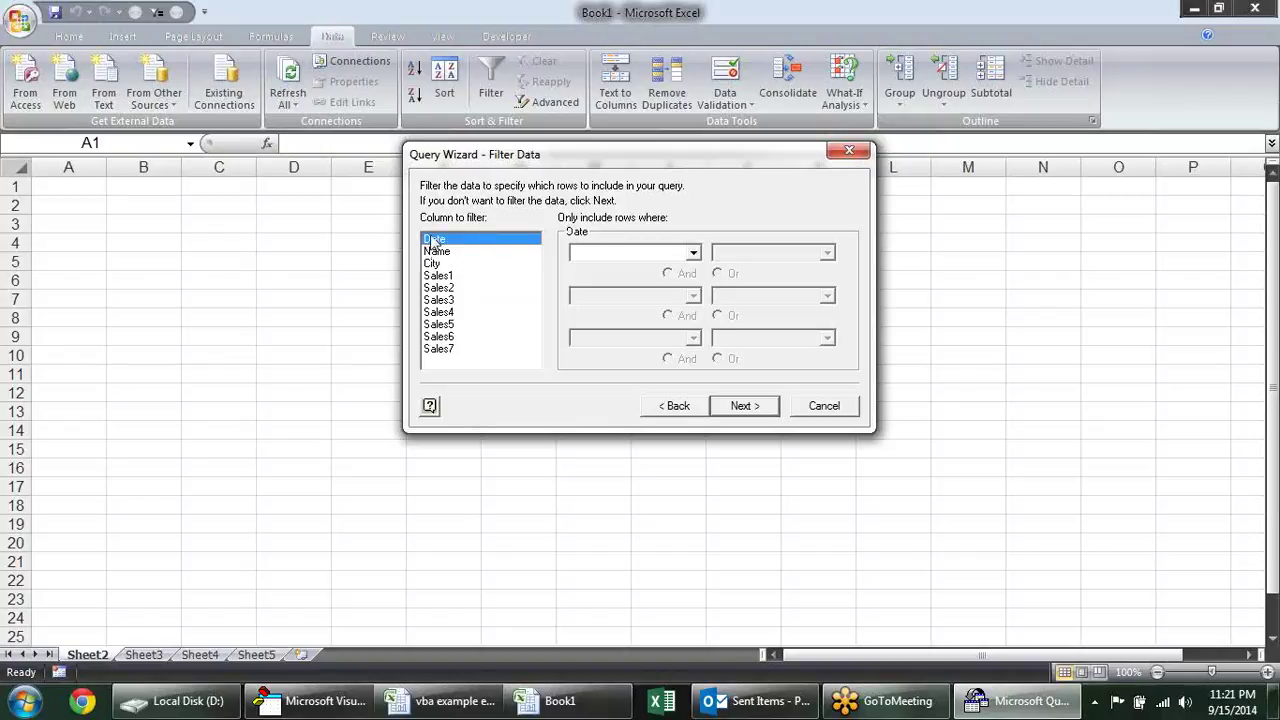
pyautogui.click(447, 252)
pyautogui.click(693, 253)
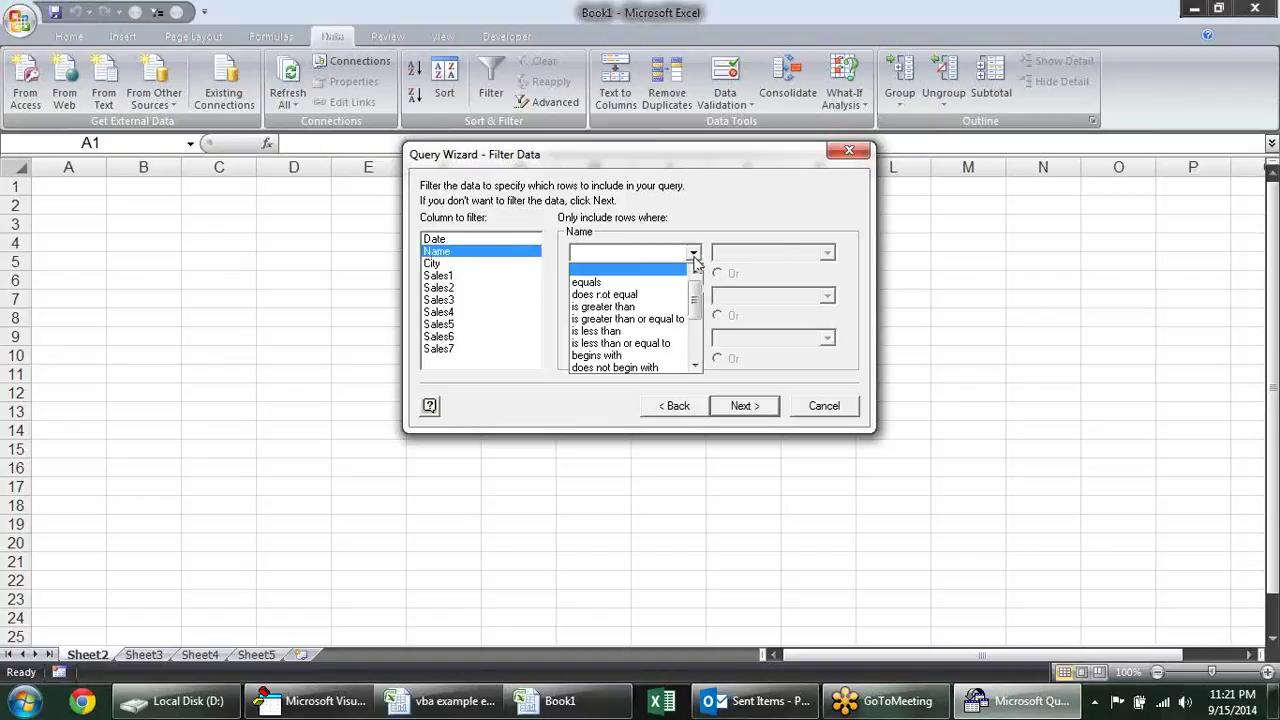
pyautogui.click(672, 282)
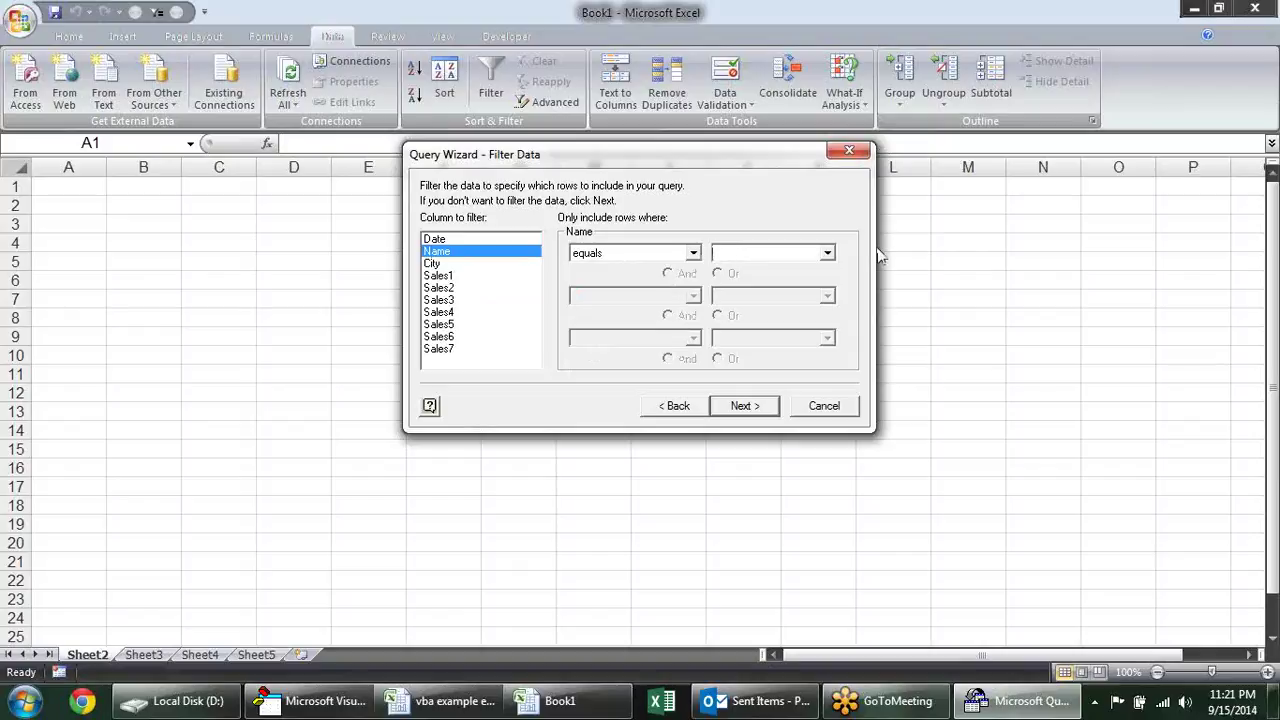
pyautogui.click(827, 253)
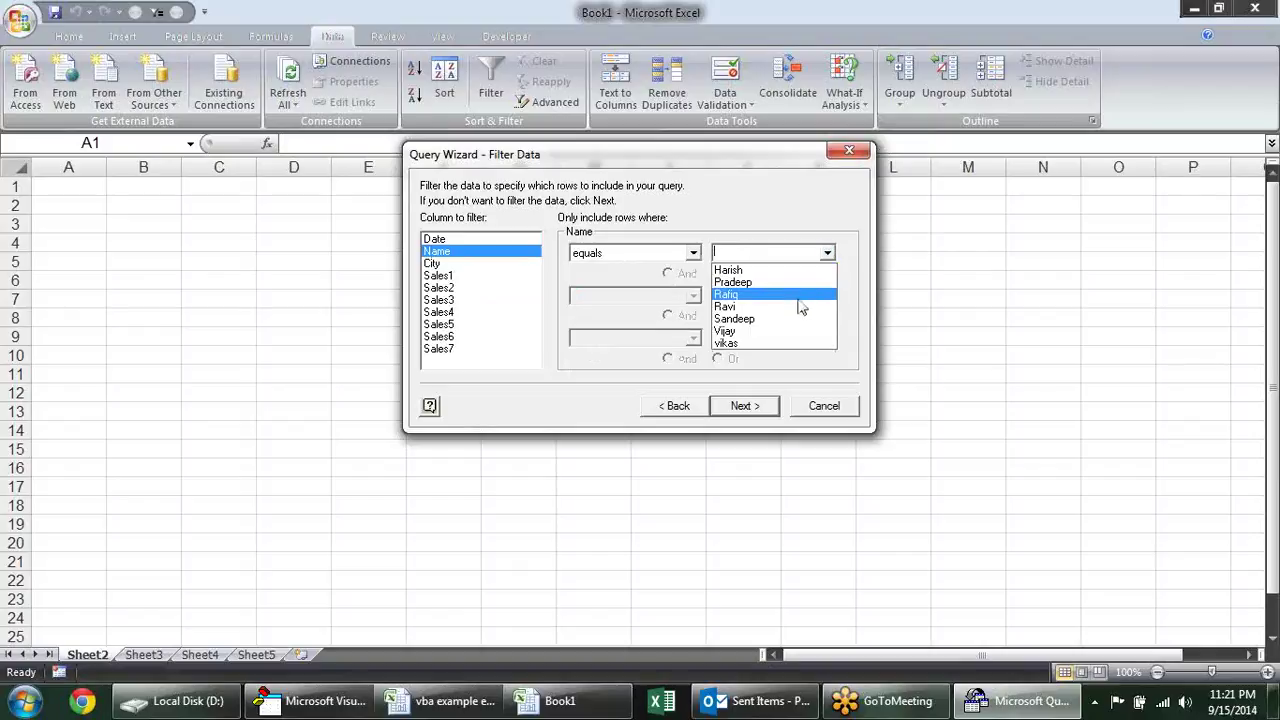
pyautogui.click(801, 320)
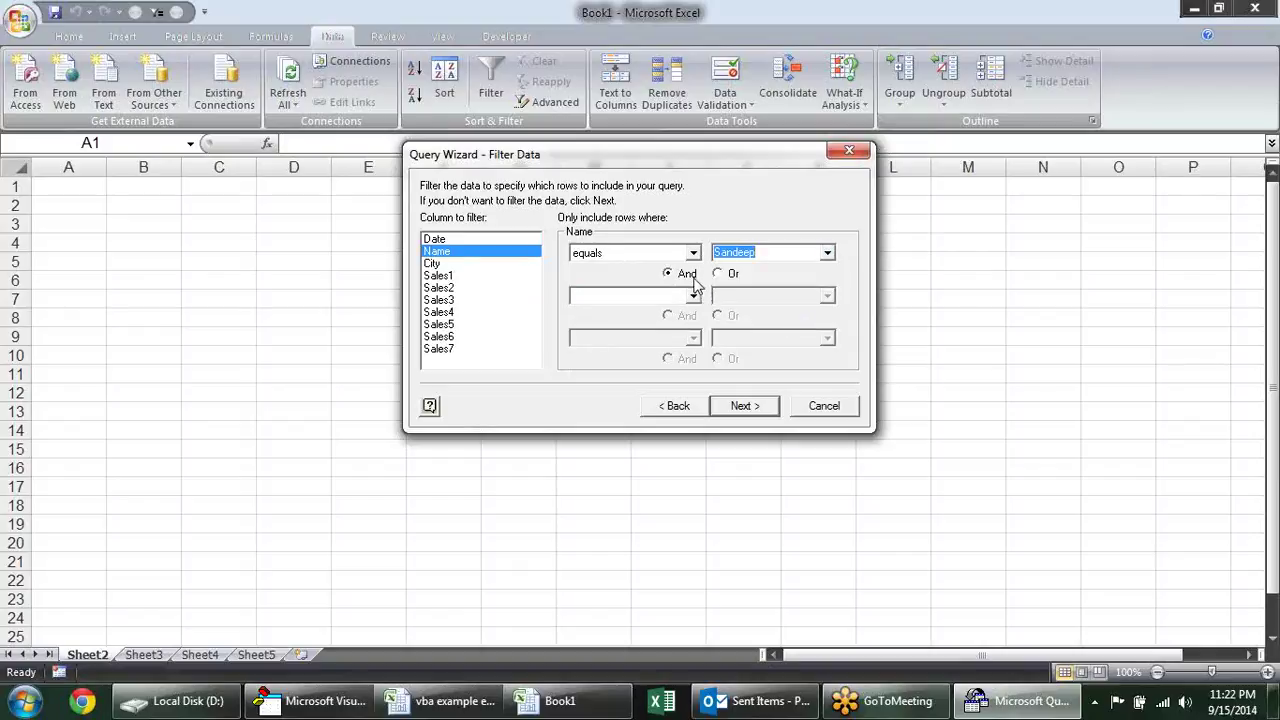
# Add Or conditions so Name can also equal Pradeep or Harish
pyautogui.click(720, 275)
pyautogui.click(692, 297)
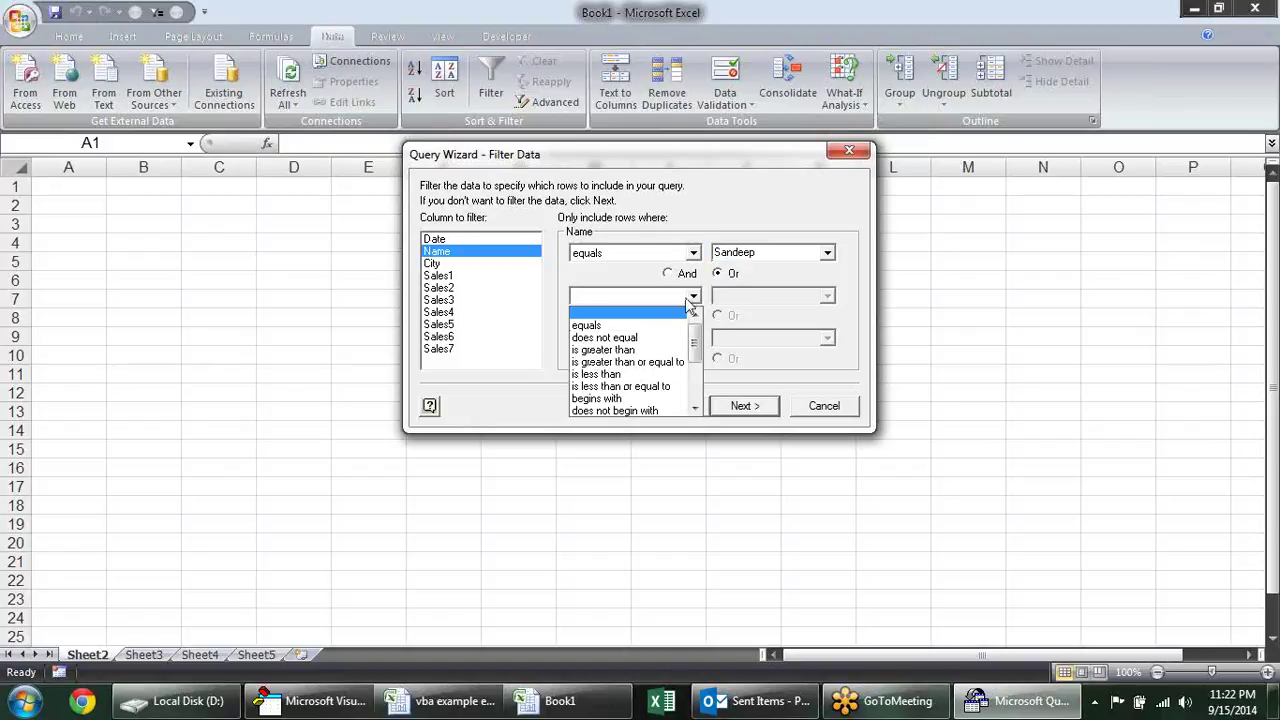
pyautogui.click(668, 325)
pyautogui.click(828, 296)
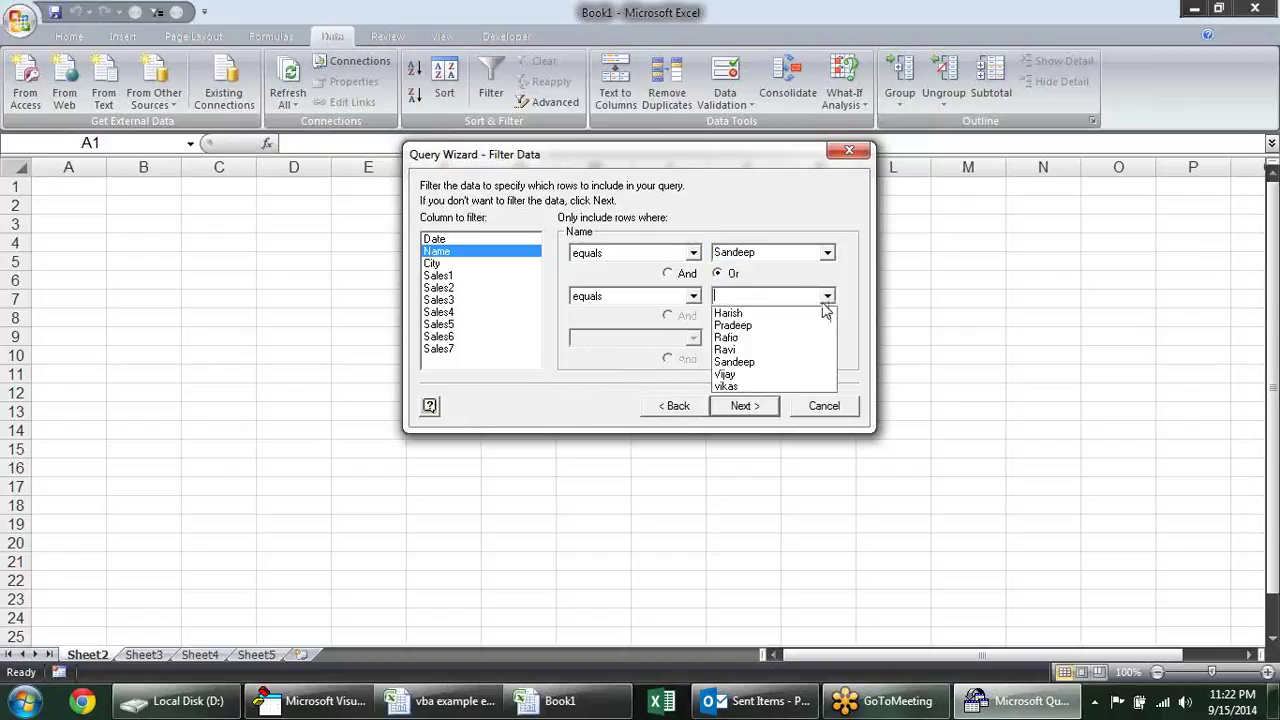
pyautogui.click(795, 324)
pyautogui.click(718, 316)
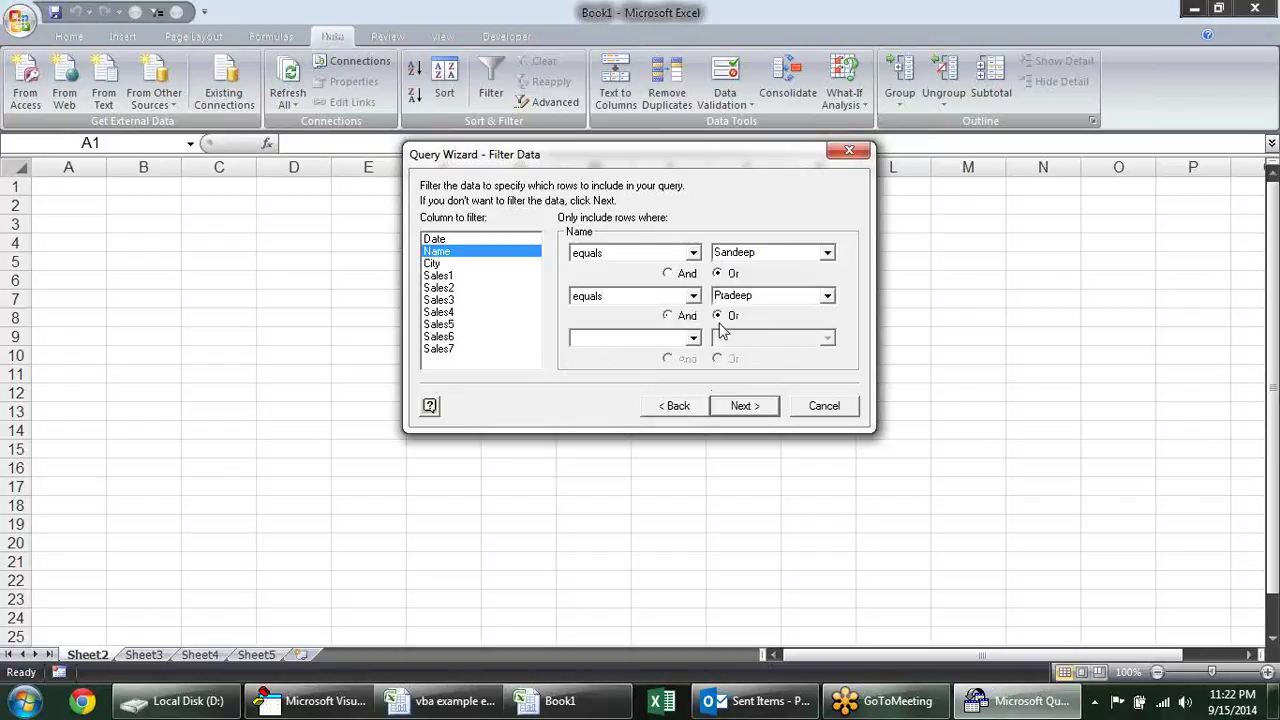
pyautogui.click(692, 339)
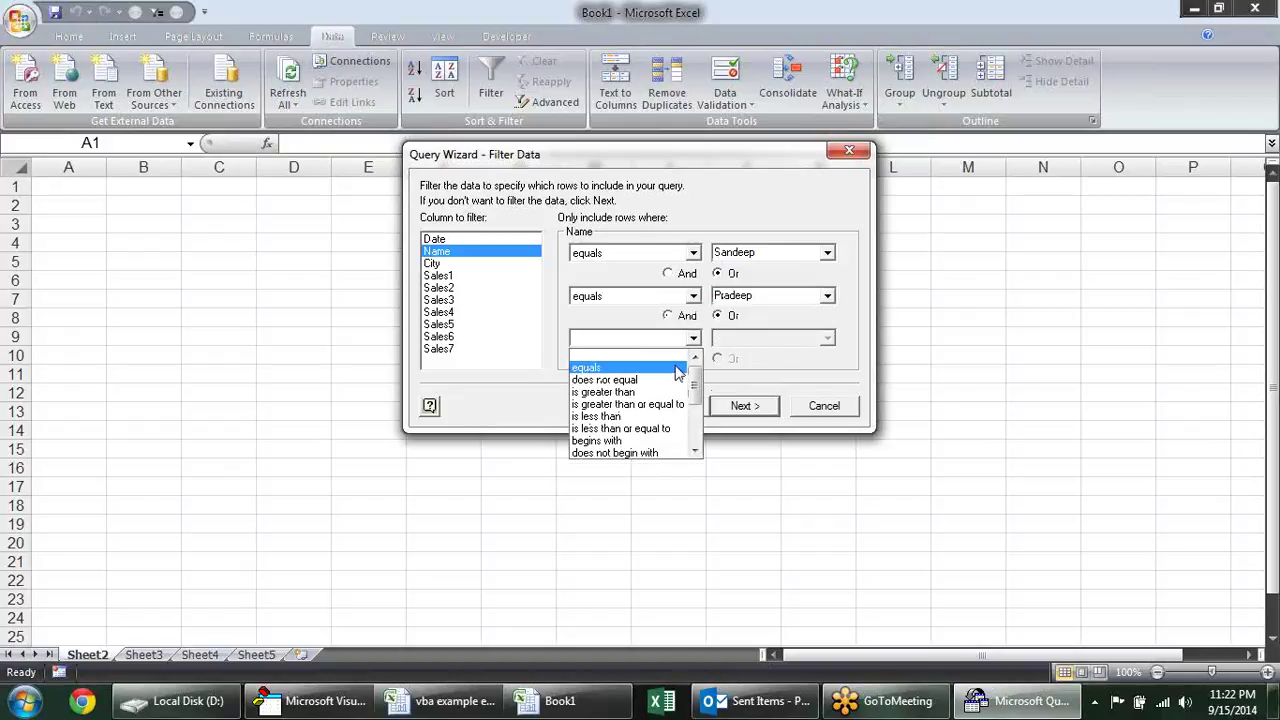
pyautogui.click(676, 367)
pyautogui.click(828, 339)
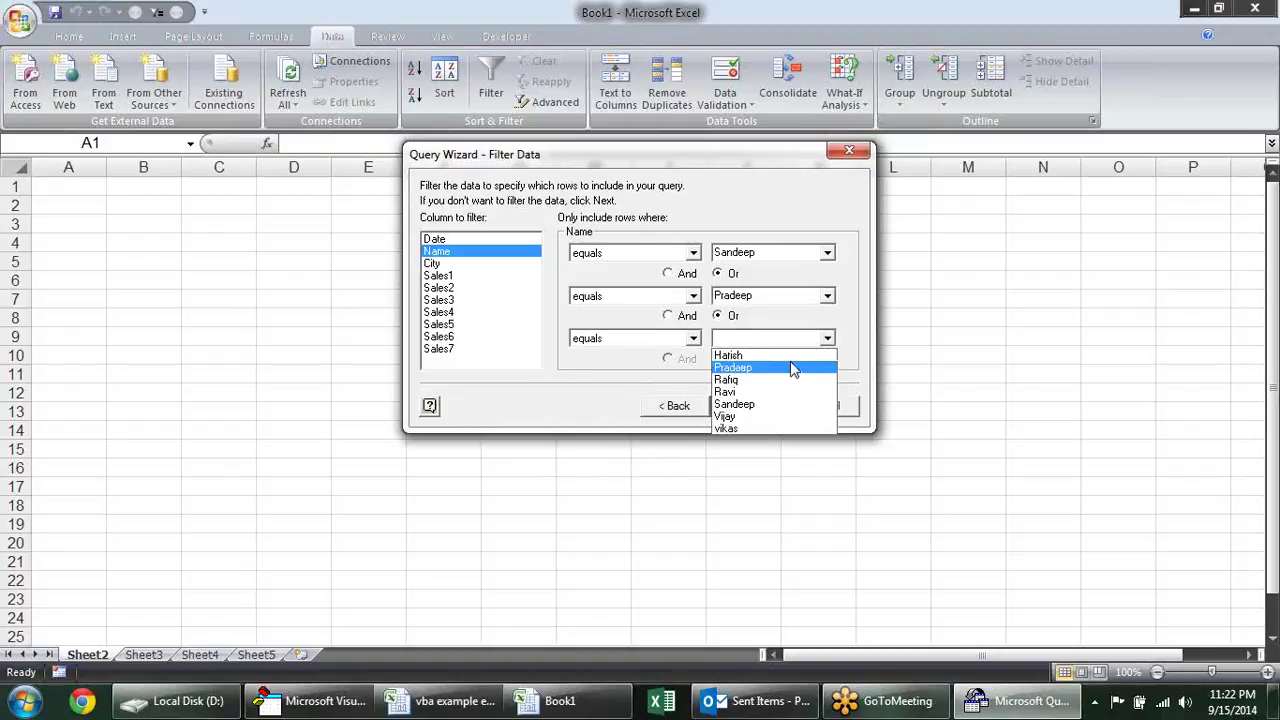
pyautogui.click(789, 356)
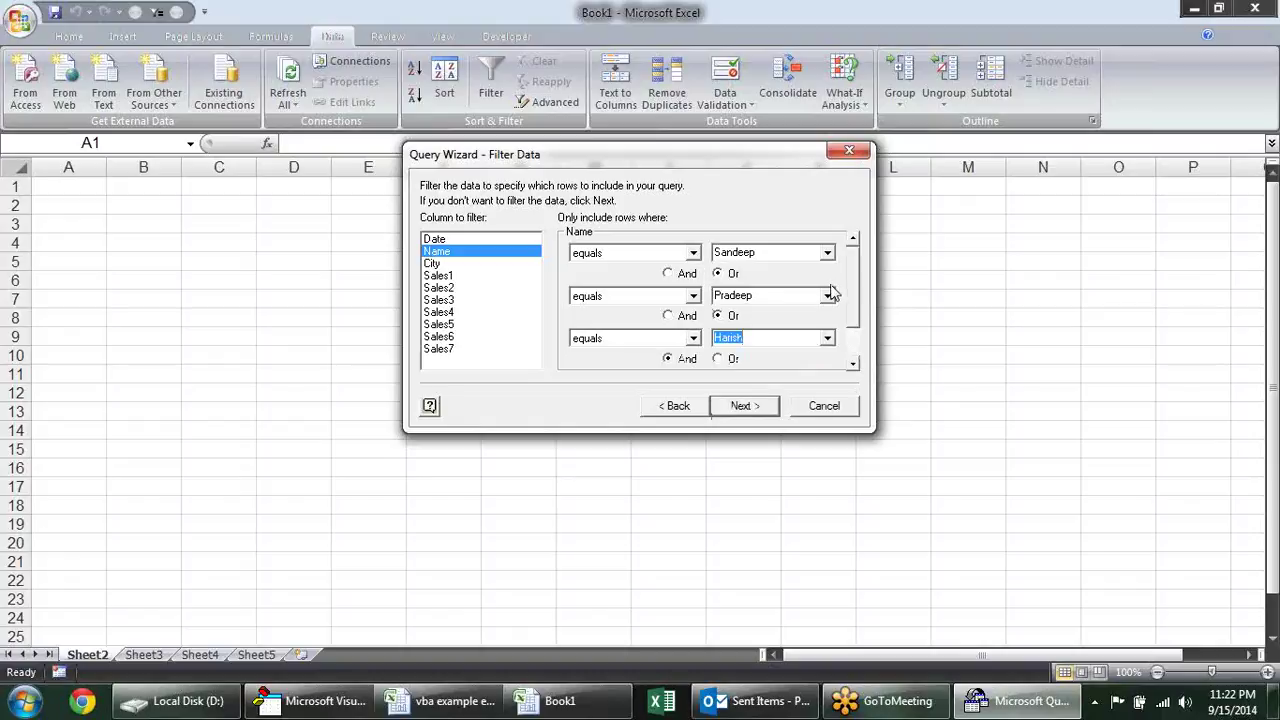
pyautogui.click(731, 359)
pyautogui.click(853, 347)
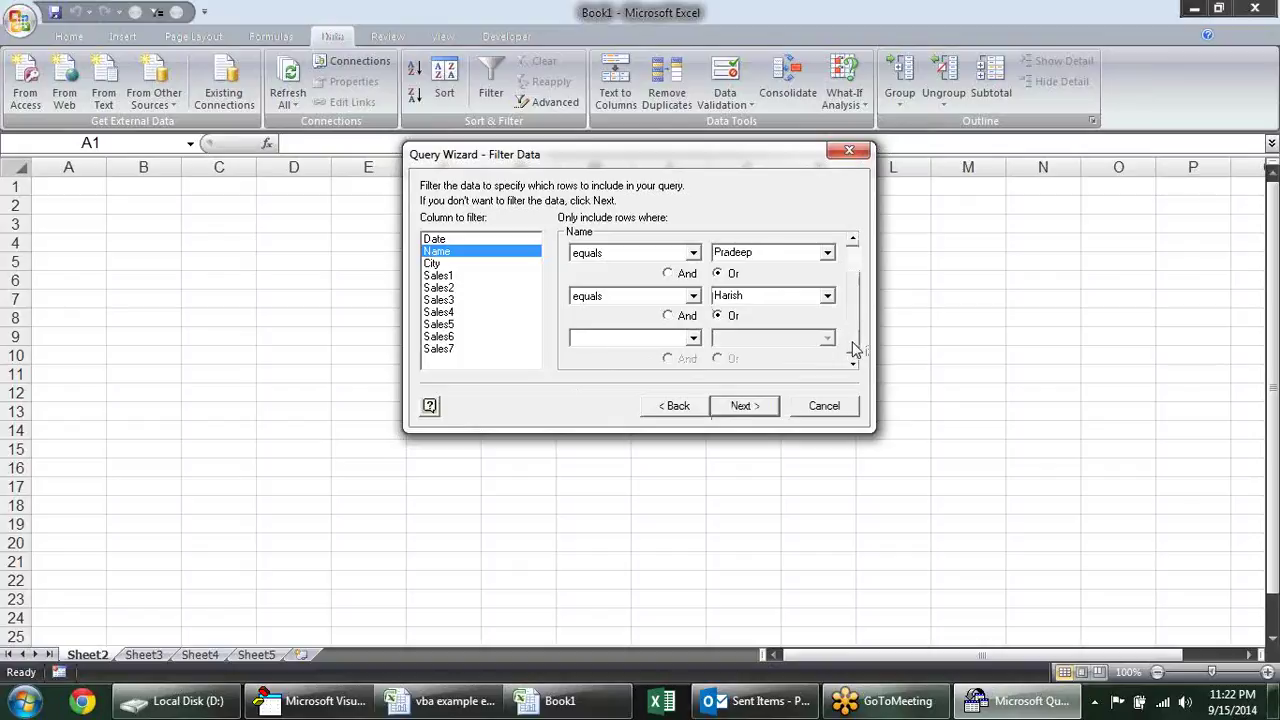
pyautogui.click(668, 316)
pyautogui.moveTo(857, 309)
pyautogui.mouseDown()
pyautogui.moveTo(847, 340)
pyautogui.moveTo(849, 286)
pyautogui.moveTo(852, 321)
pyautogui.moveTo(851, 305)
pyautogui.mouseUp()
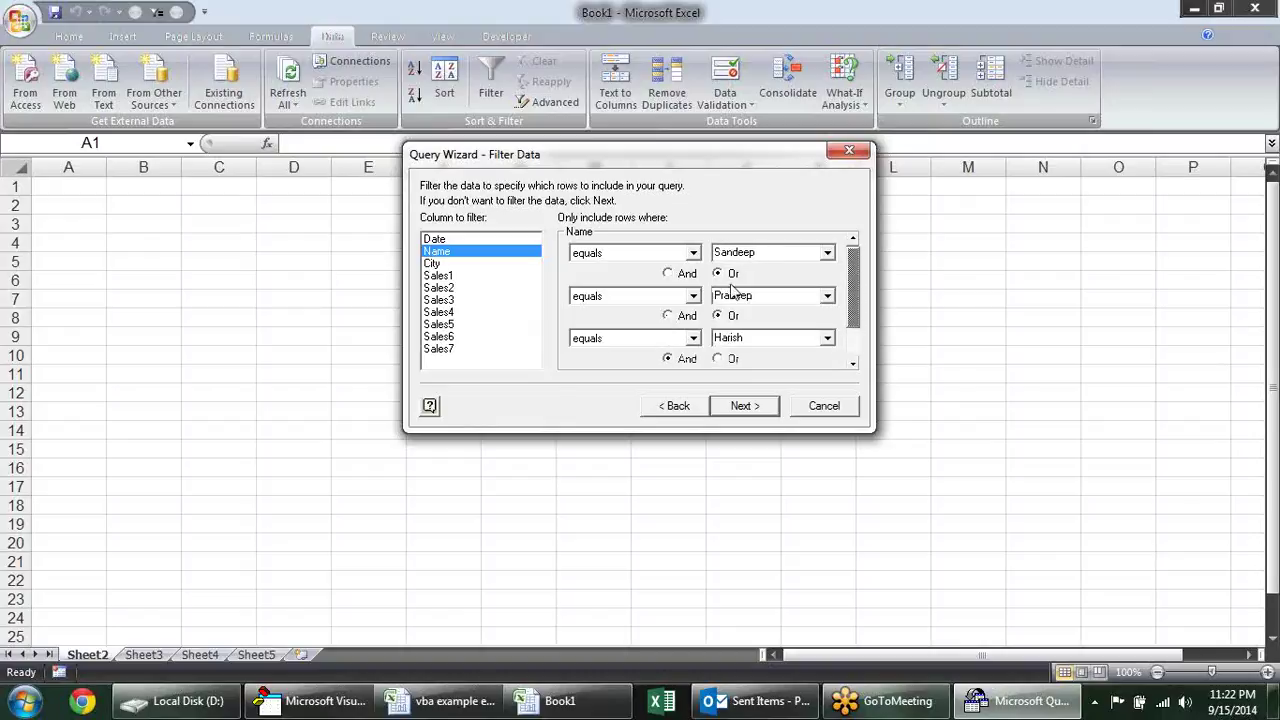
# Filter the City column to equal Faridabad
pyautogui.click(436, 264)
pyautogui.click(692, 253)
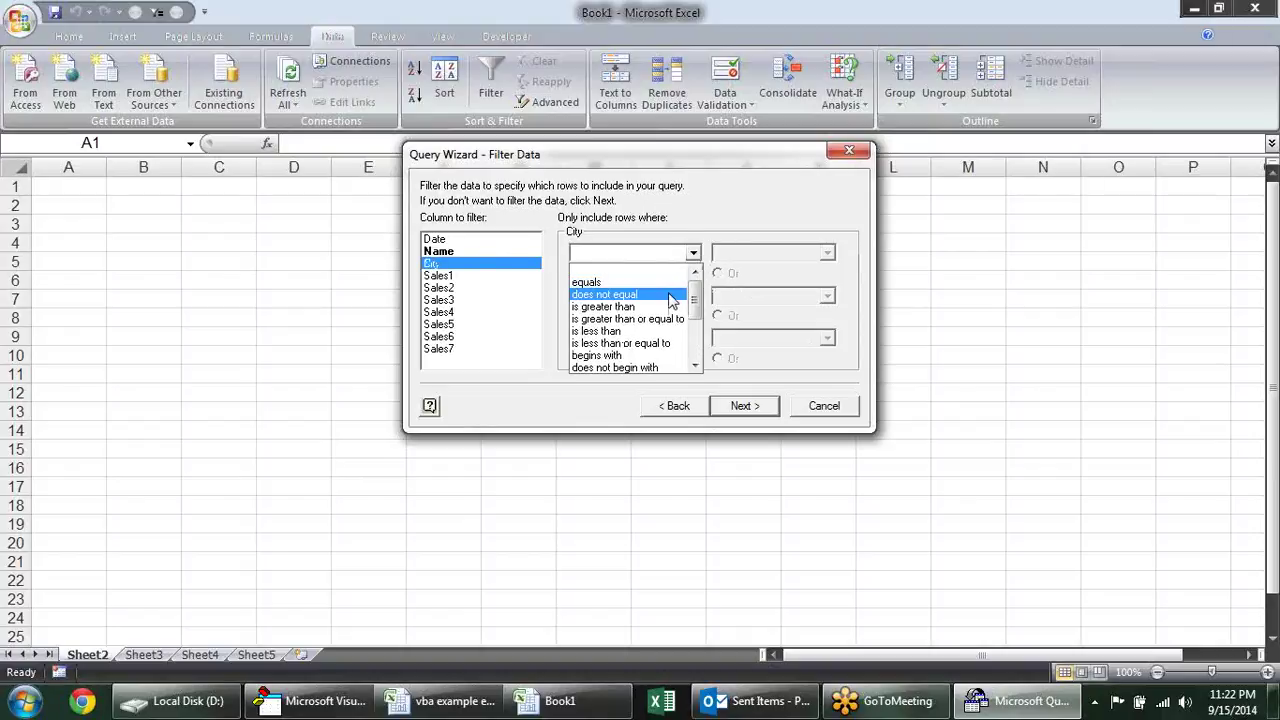
pyautogui.click(678, 282)
pyautogui.click(827, 253)
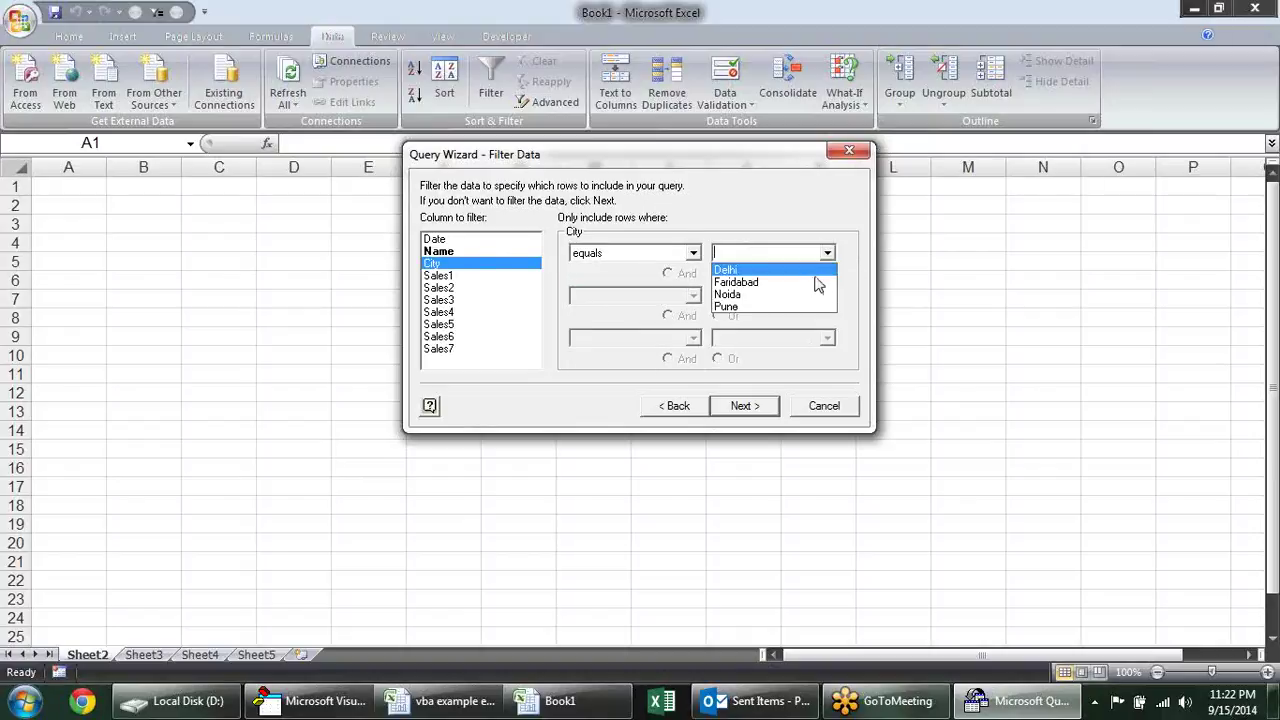
pyautogui.click(817, 284)
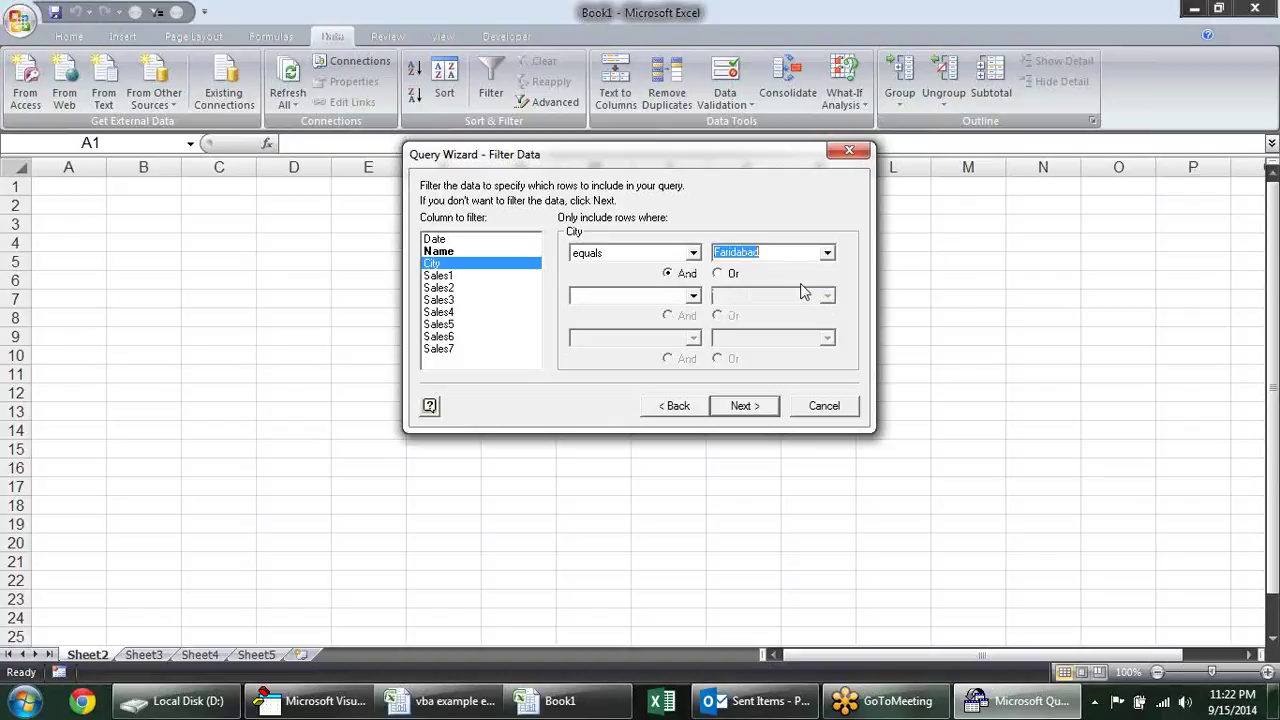
# Try an 'is greater than' condition on Sales1, then clear it
pyautogui.click(436, 276)
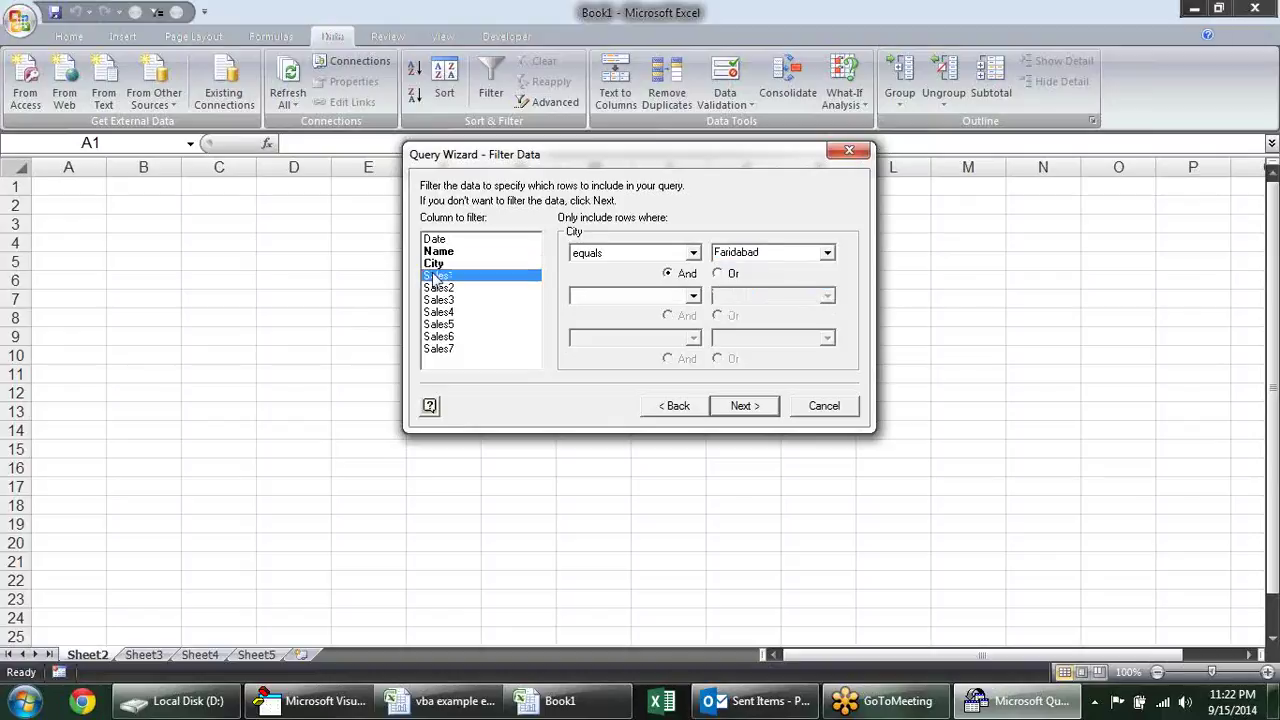
pyautogui.click(693, 253)
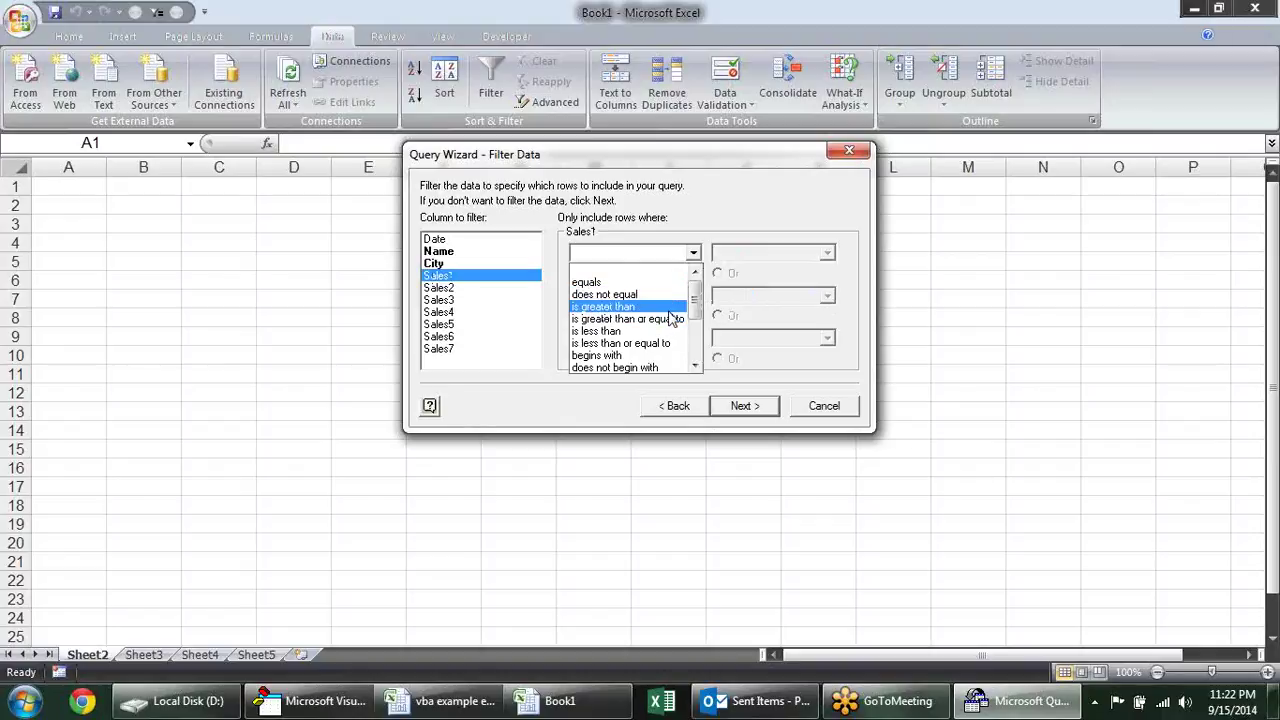
pyautogui.click(676, 307)
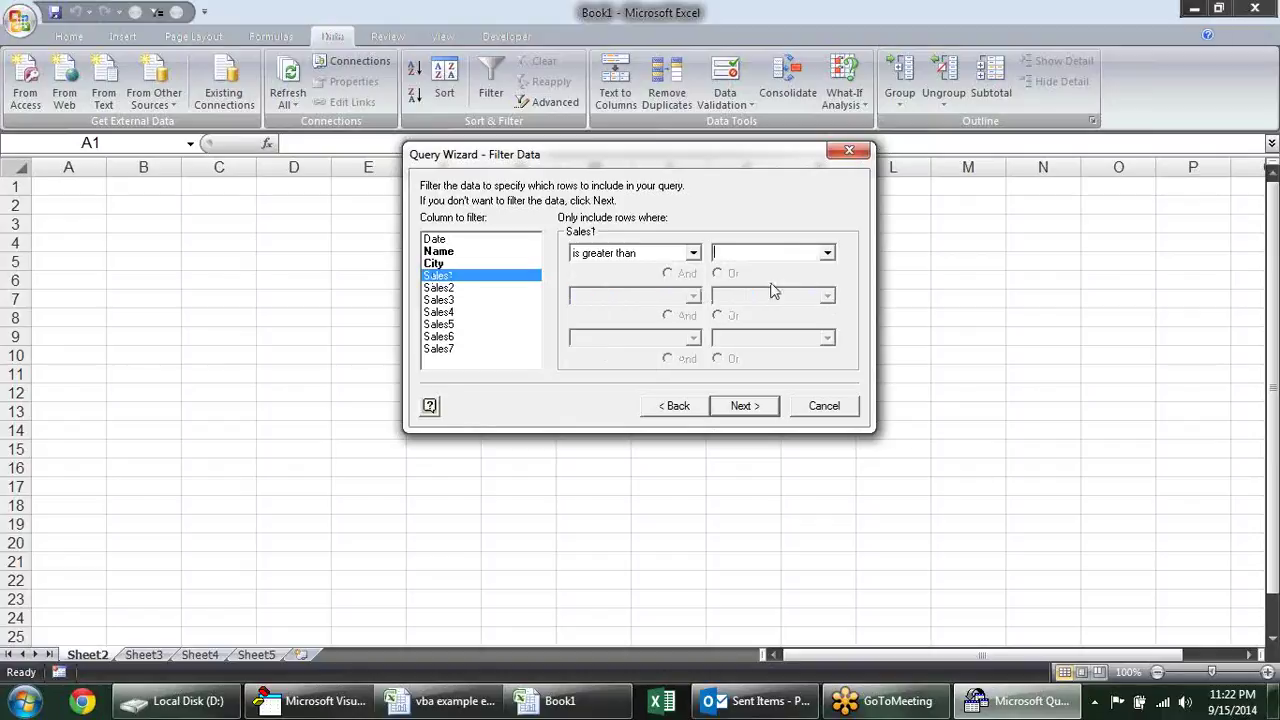
pyautogui.click(693, 253)
pyautogui.scroll(1, 680, 300)
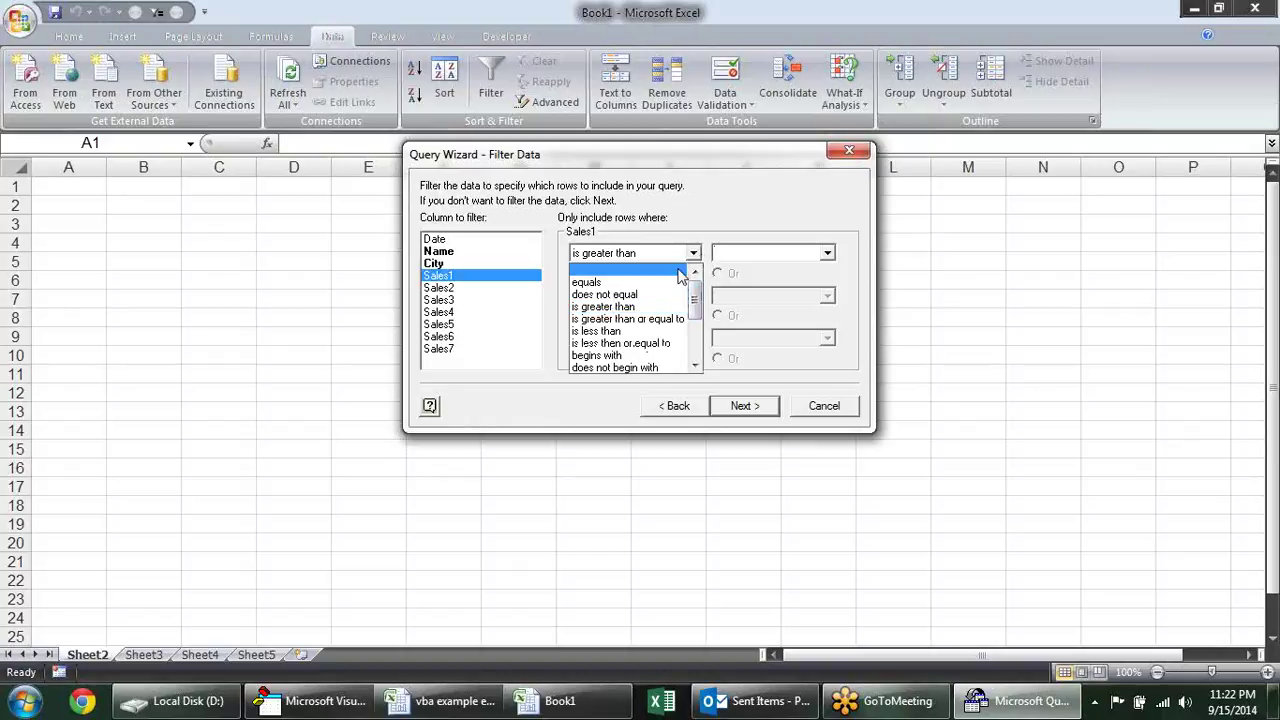
pyautogui.click(680, 270)
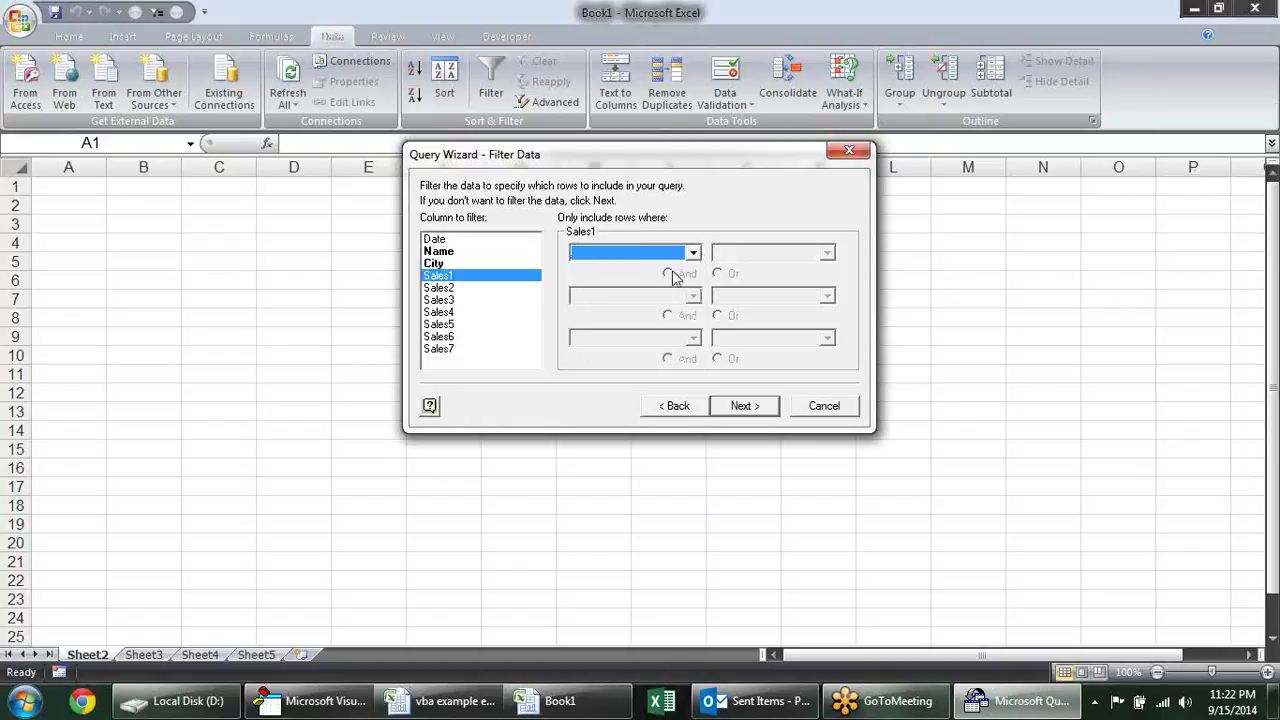
# Sort the results by Sales1 ascending and import them as a table at Sheet2!A1
pyautogui.click(745, 406)
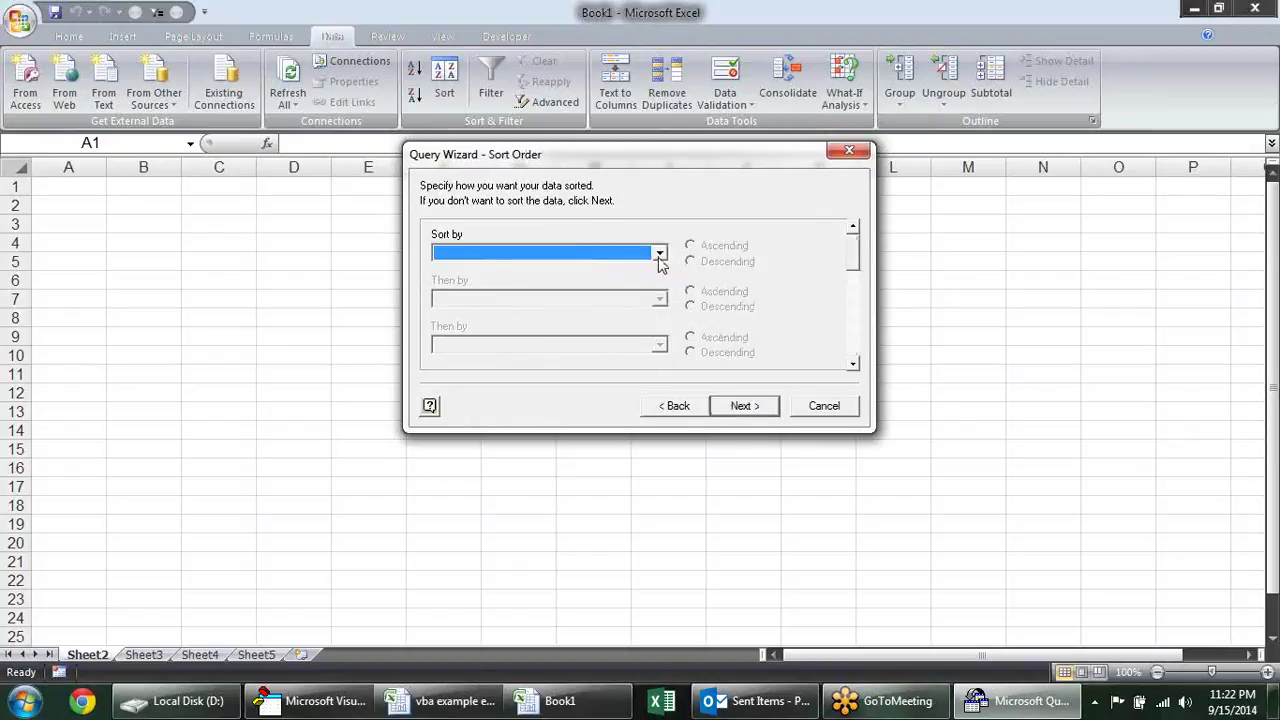
pyautogui.click(660, 255)
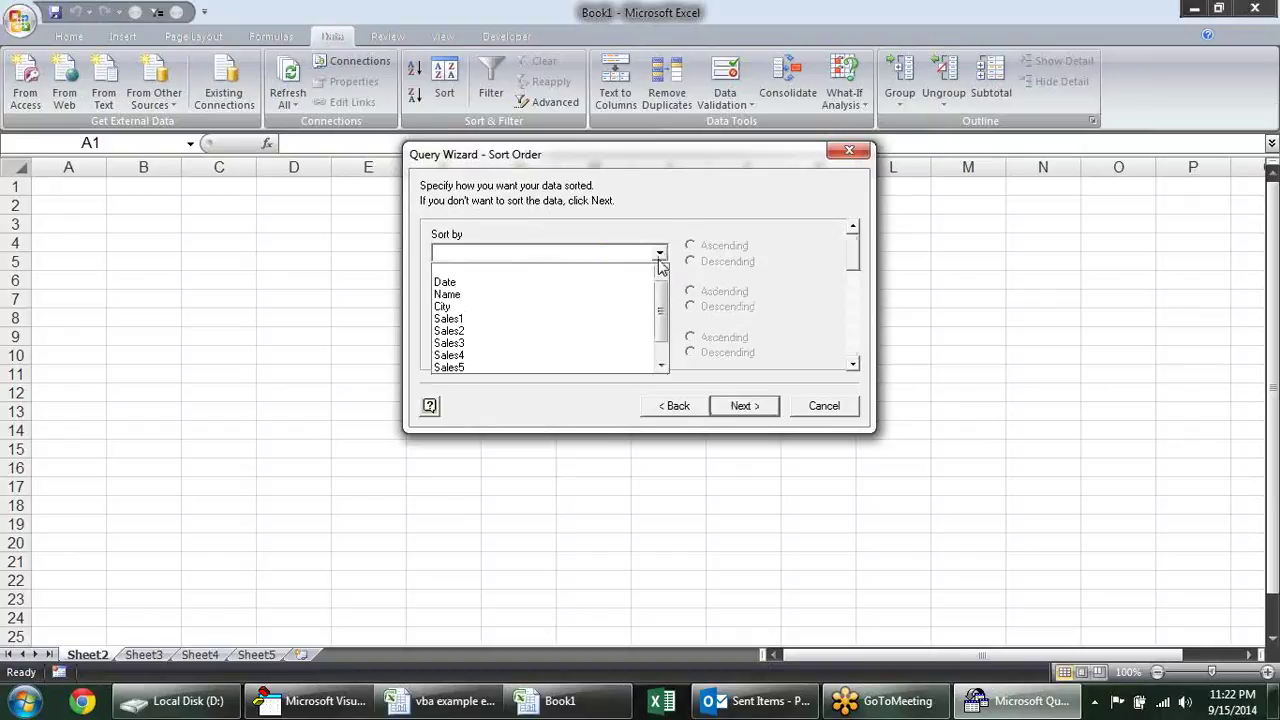
pyautogui.click(597, 320)
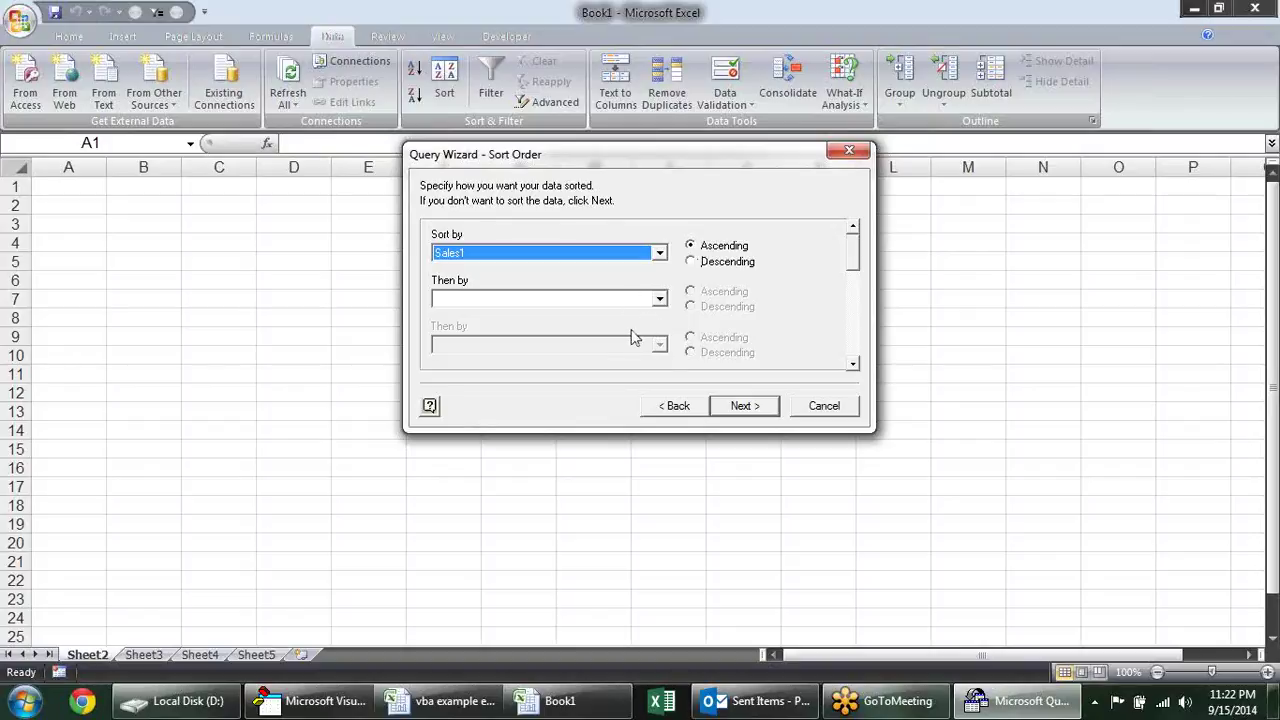
pyautogui.click(742, 405)
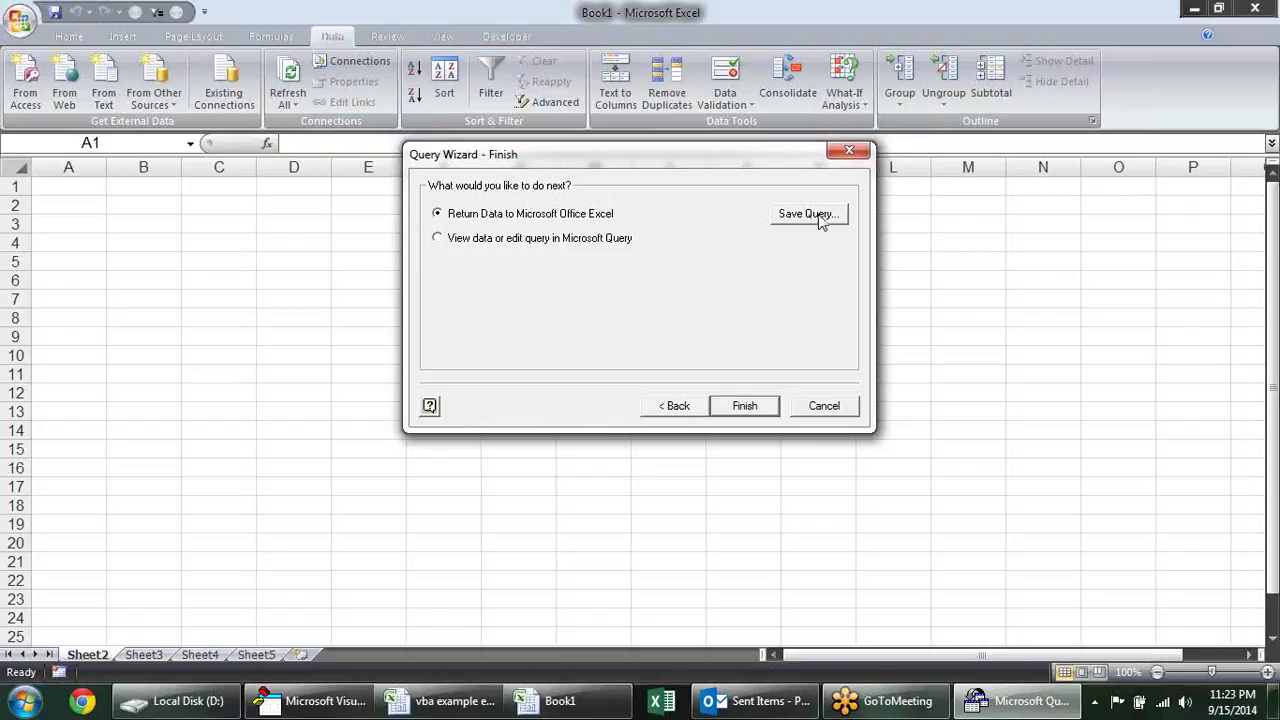
pyautogui.click(749, 406)
pyautogui.click(530, 364)
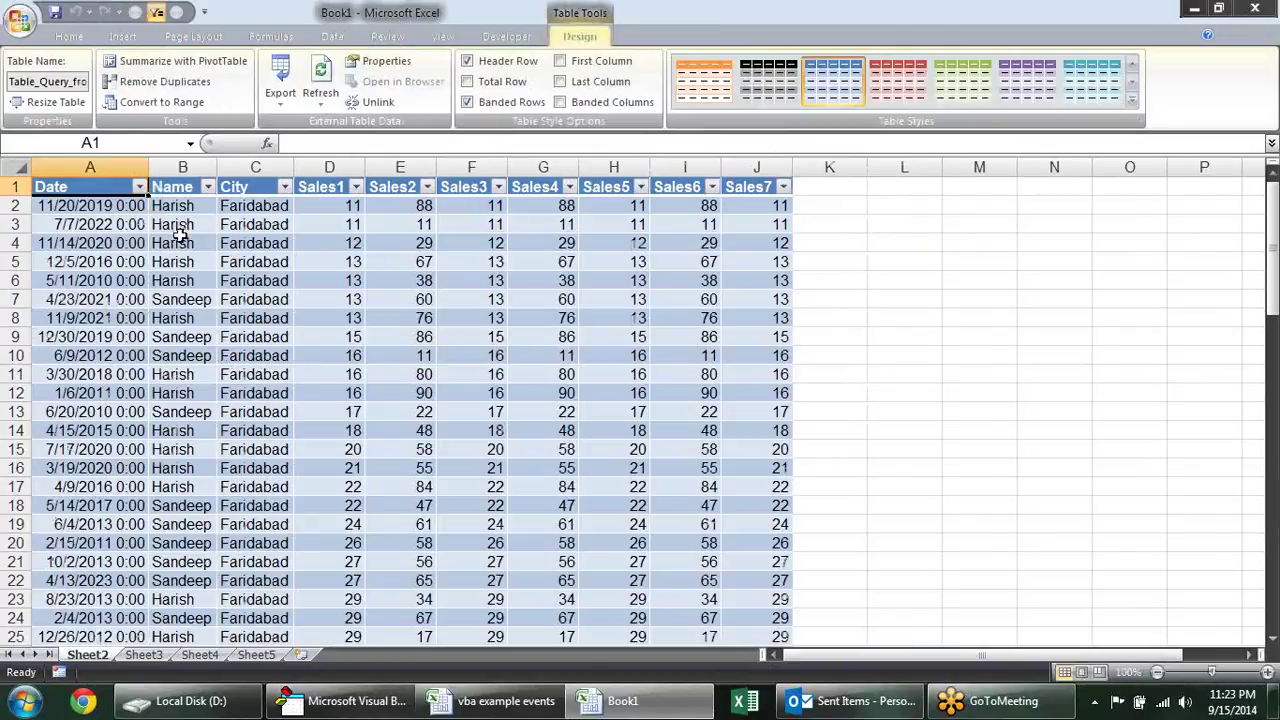
pyautogui.click(178, 241)
pyautogui.click(178, 318)
pyautogui.click(272, 358)
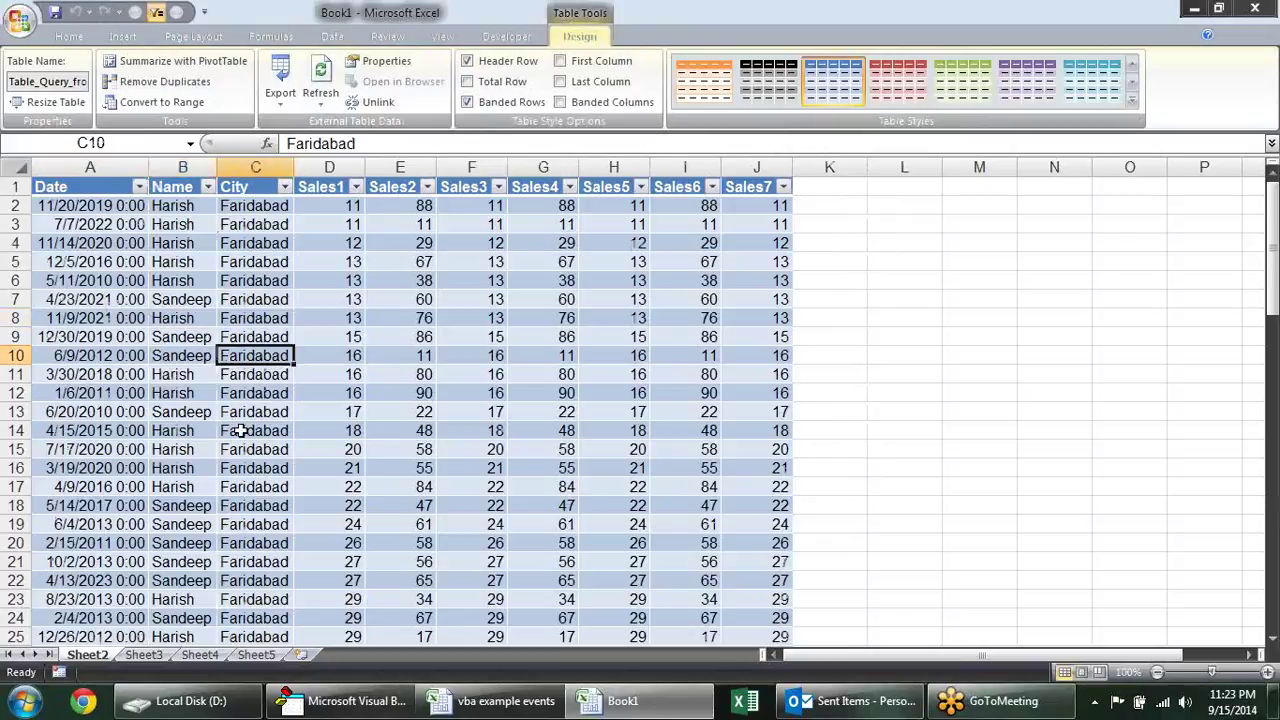
pyautogui.scroll(-1, 240, 435)
pyautogui.scroll(-2, 240, 437)
pyautogui.click(200, 375)
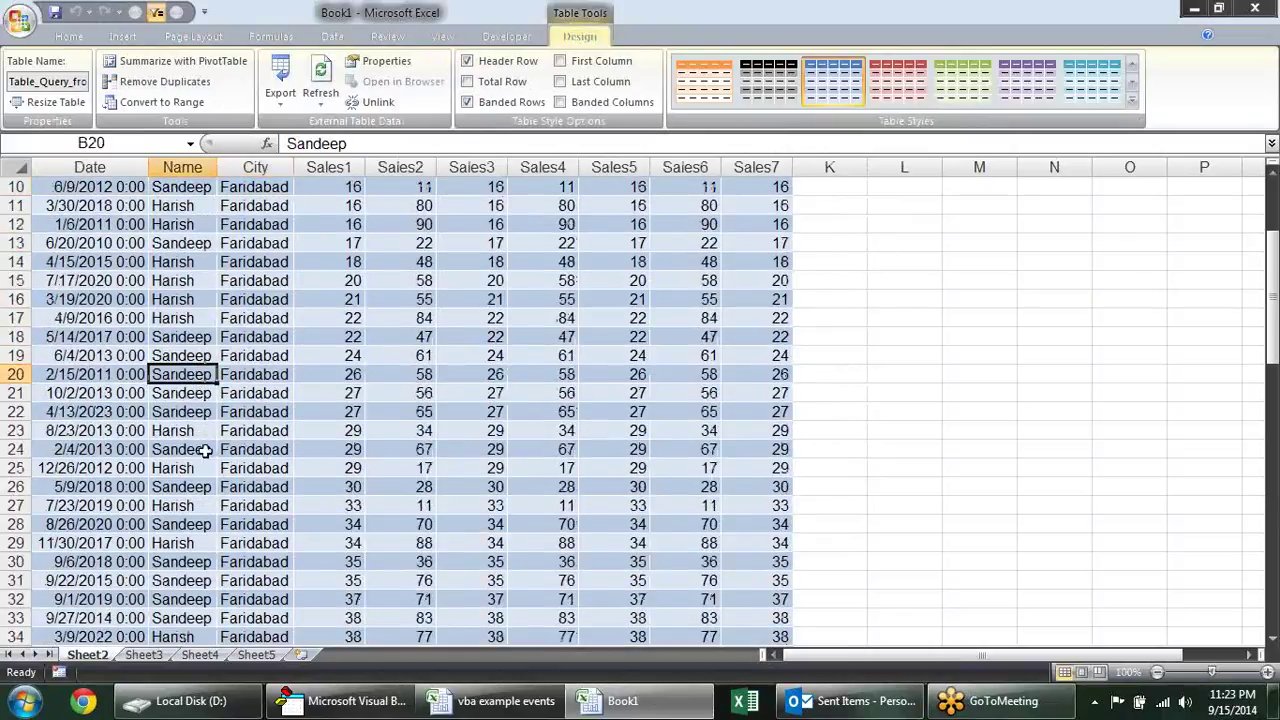
pyautogui.click(197, 521)
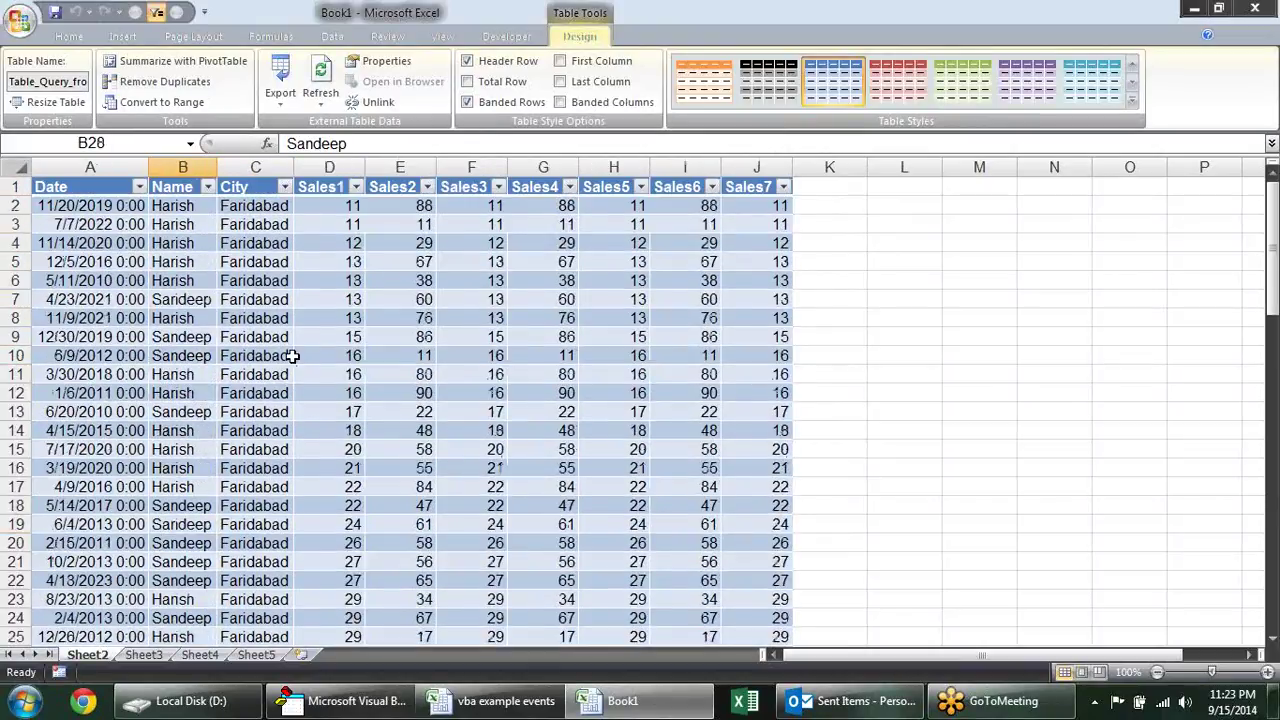
pyautogui.scroll(3, 281, 370)
pyautogui.moveTo(352, 222); pyautogui.dragTo(350, 437)
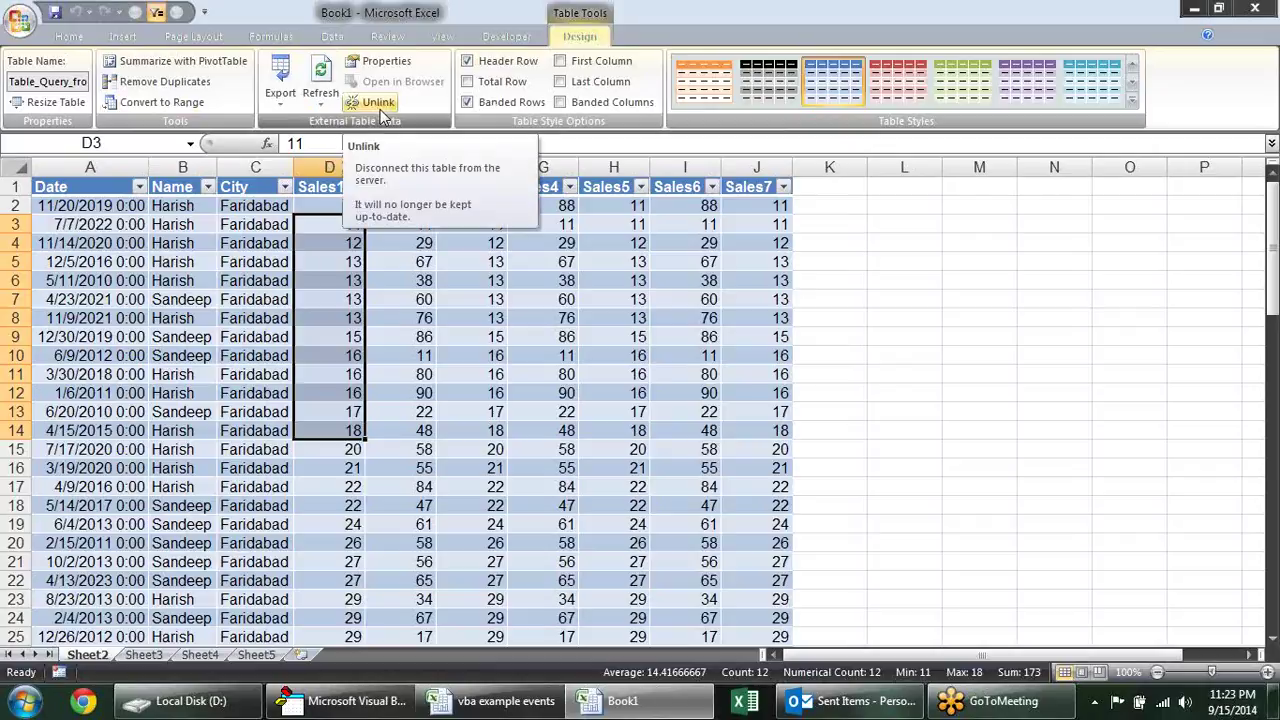
pyautogui.click(980, 372)
pyautogui.click(459, 261)
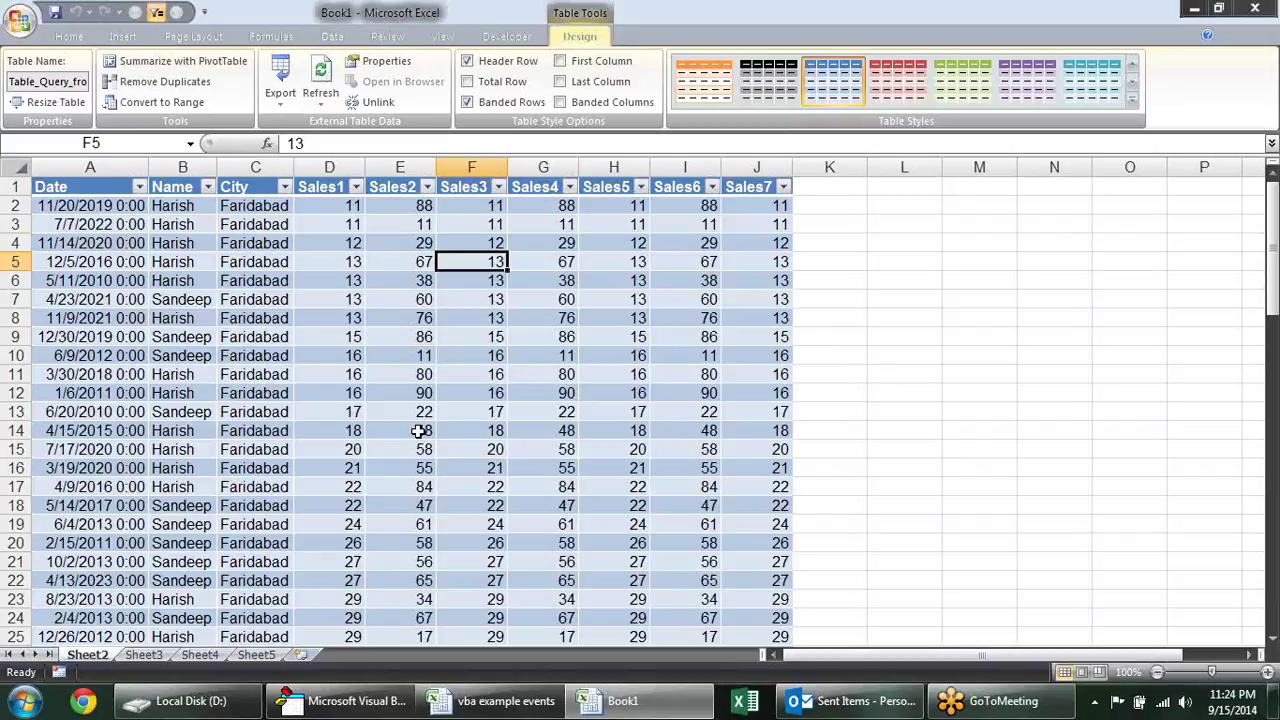
pyautogui.click(346, 36)
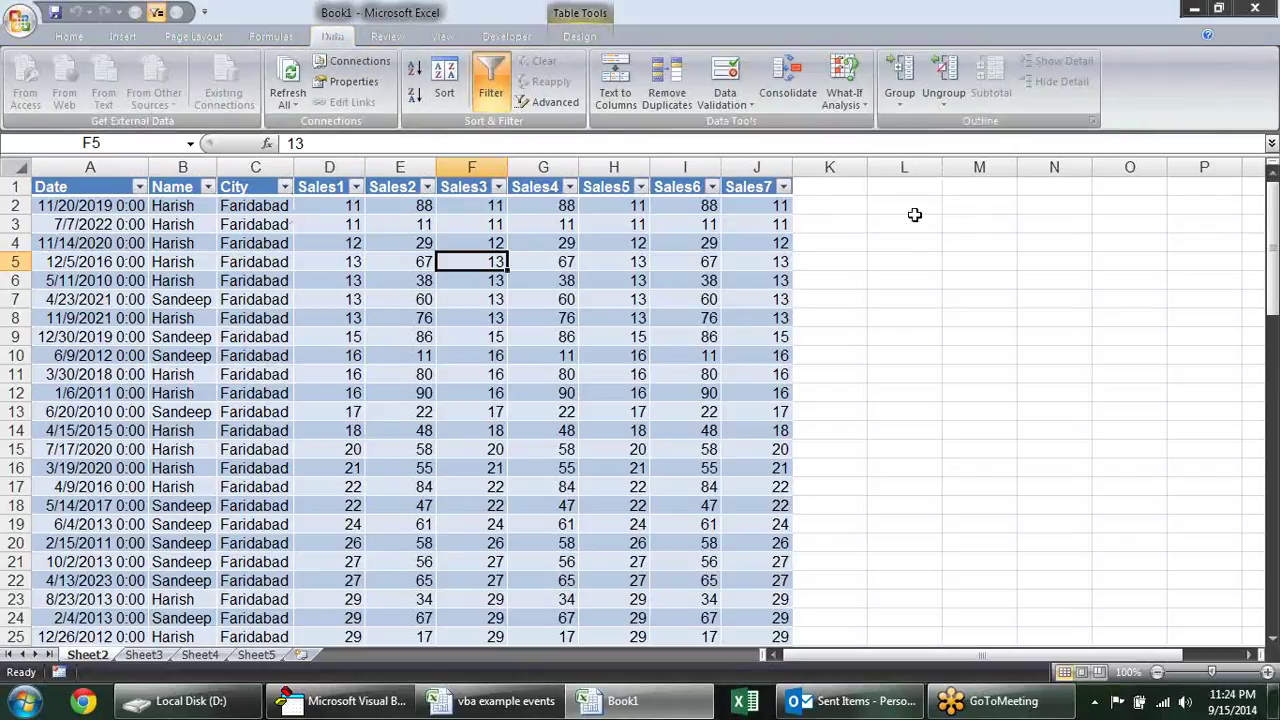
pyautogui.click(916, 246)
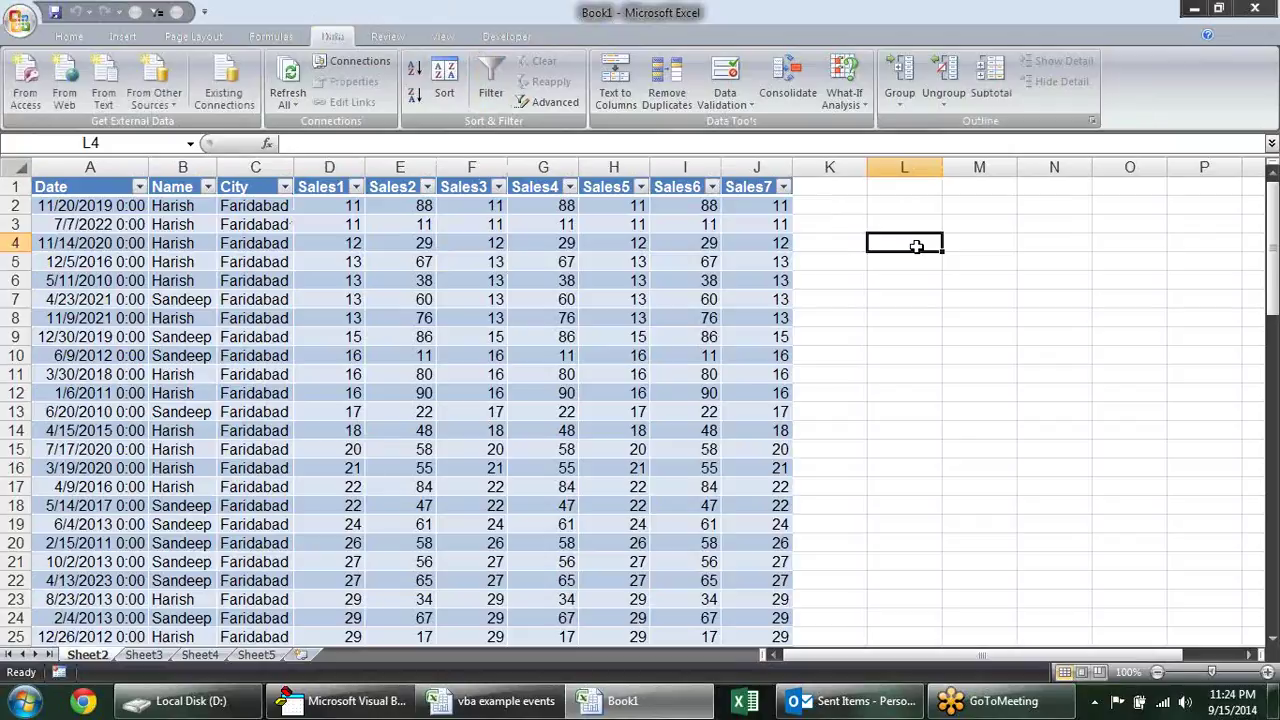
# Close Book1 without saving, then select cells in rows 15 and 10 to check the red highlight
pyautogui.click(1251, 10)
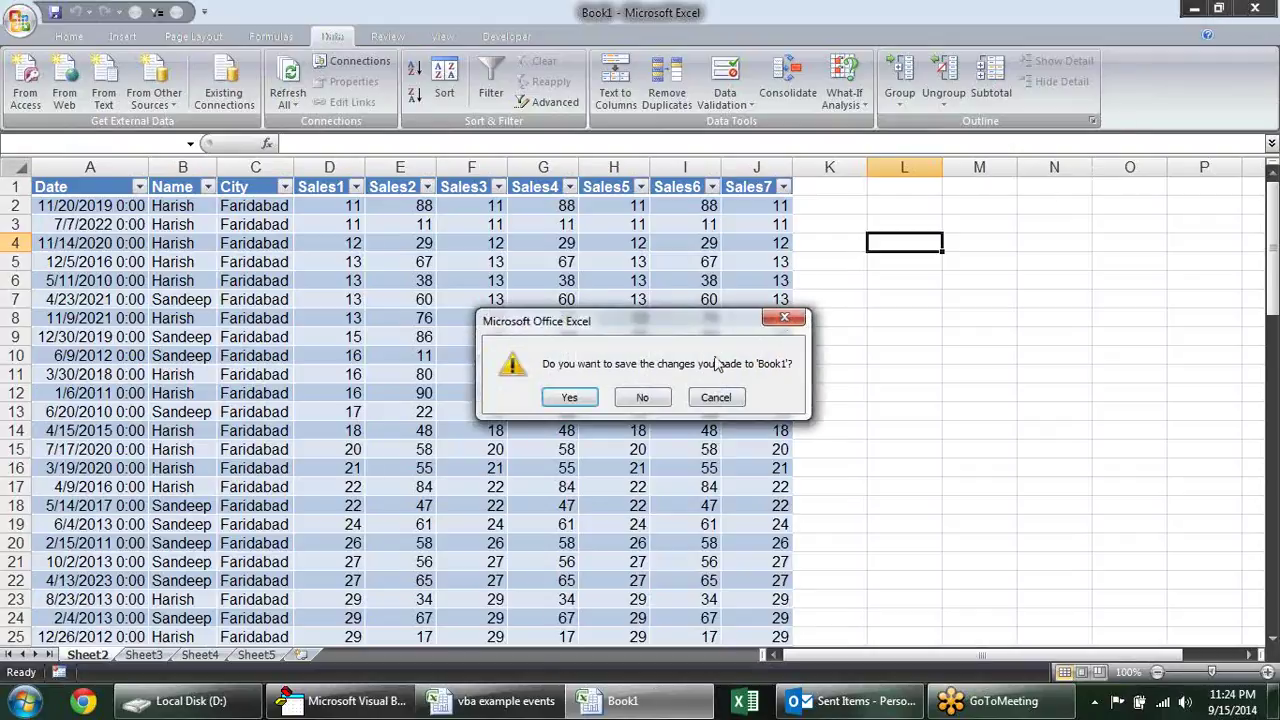
pyautogui.click(642, 398)
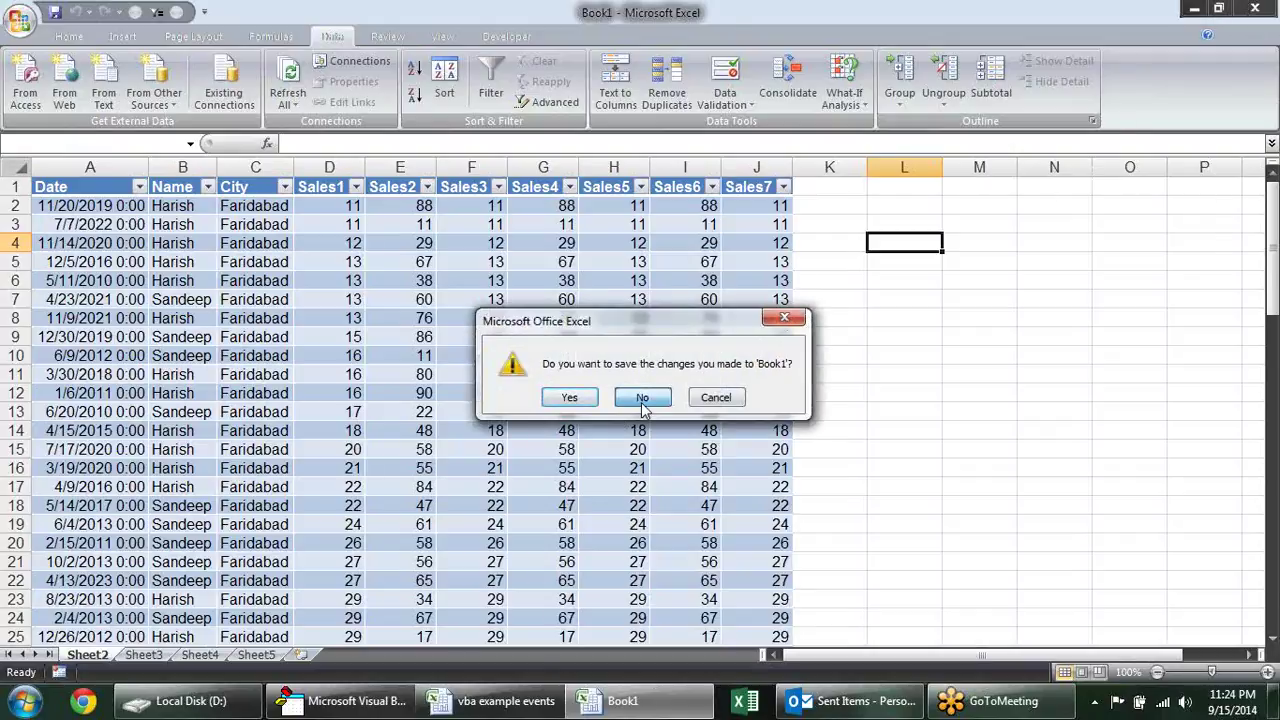
pyautogui.click(374, 350)
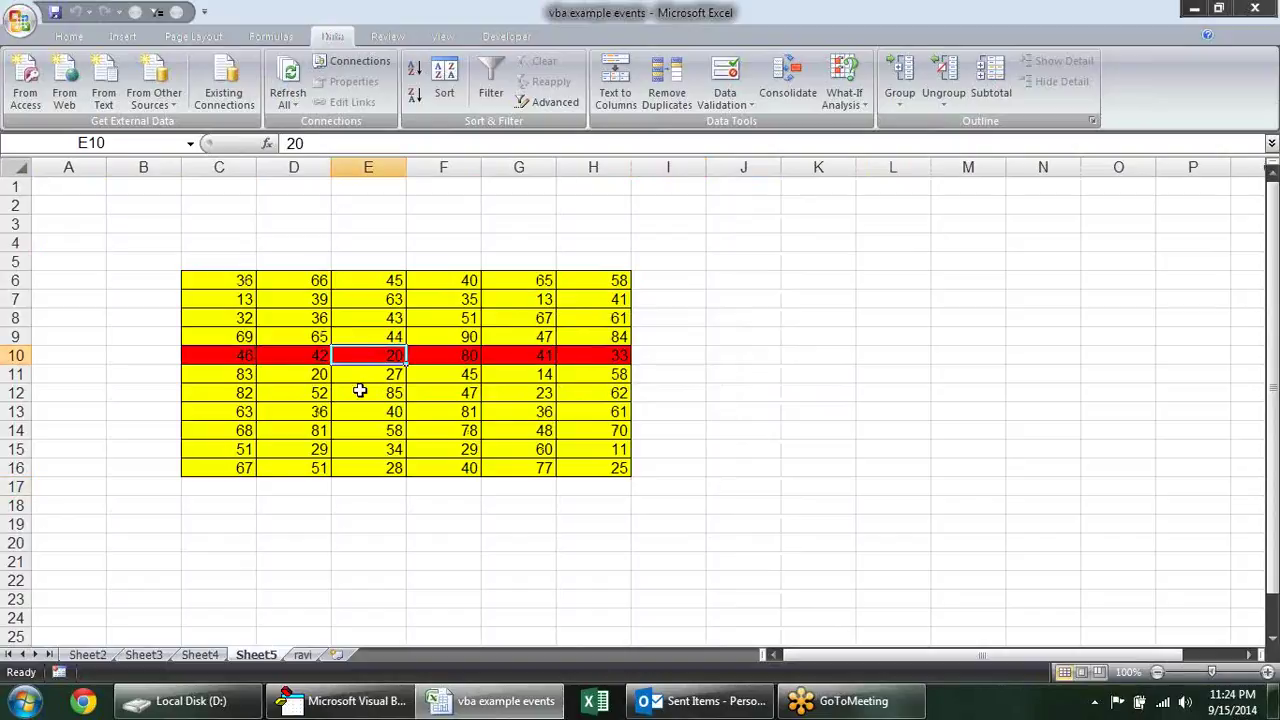
pyautogui.click(360, 410)
pyautogui.click(370, 448)
pyautogui.click(367, 350)
# Select more grid cells in rows 15, 9, 7, 10 and 14, ending on E12
pyautogui.moveTo(738, 286); pyautogui.dragTo(840, 440)
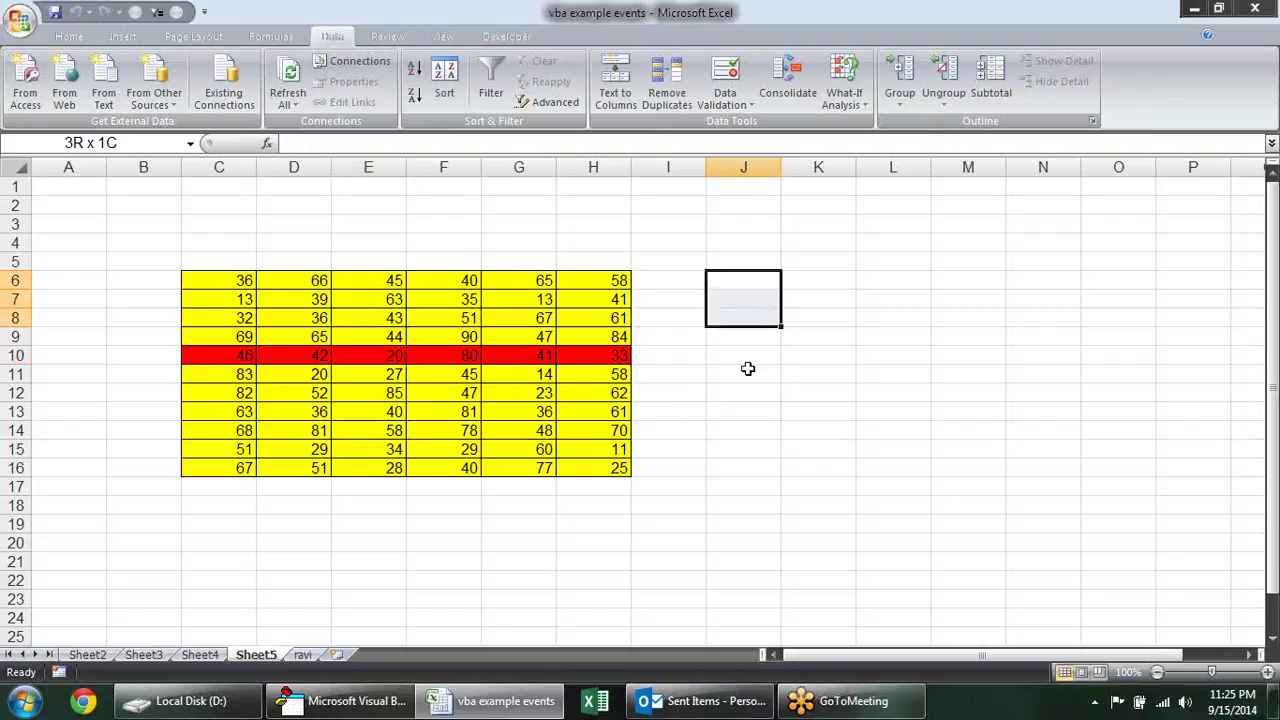
pyautogui.click(834, 440)
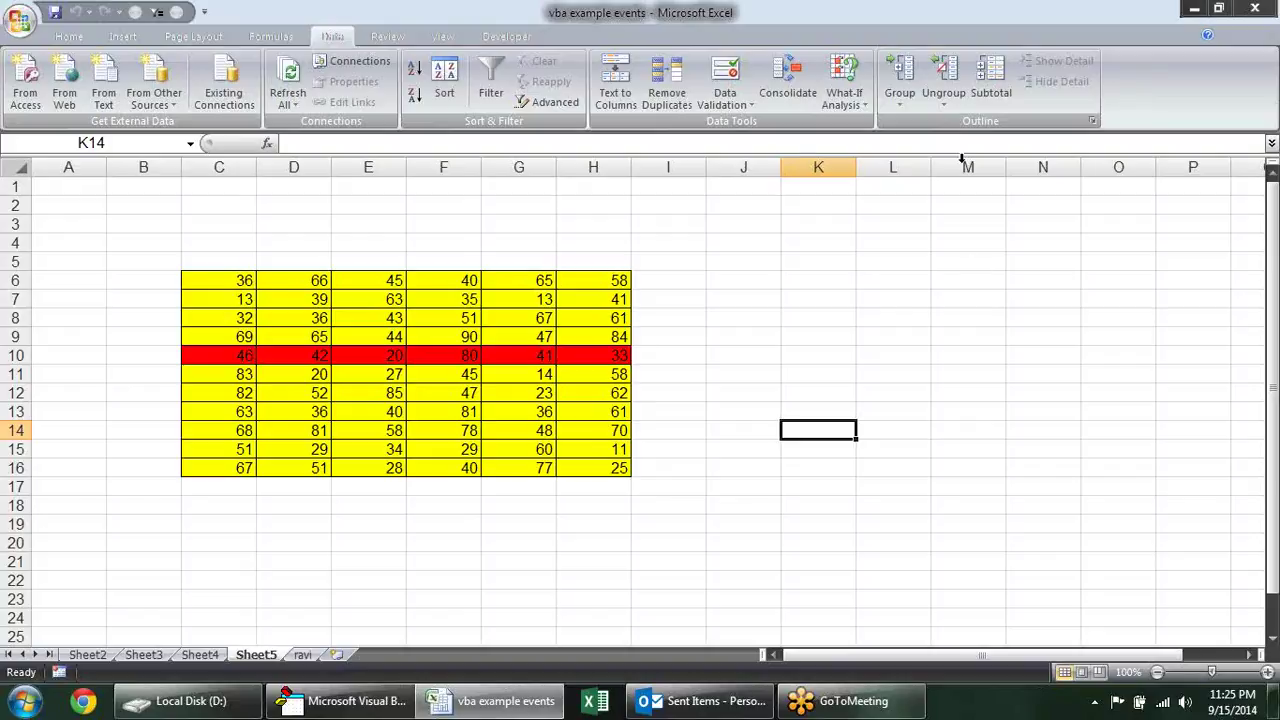
pyautogui.click(577, 615)
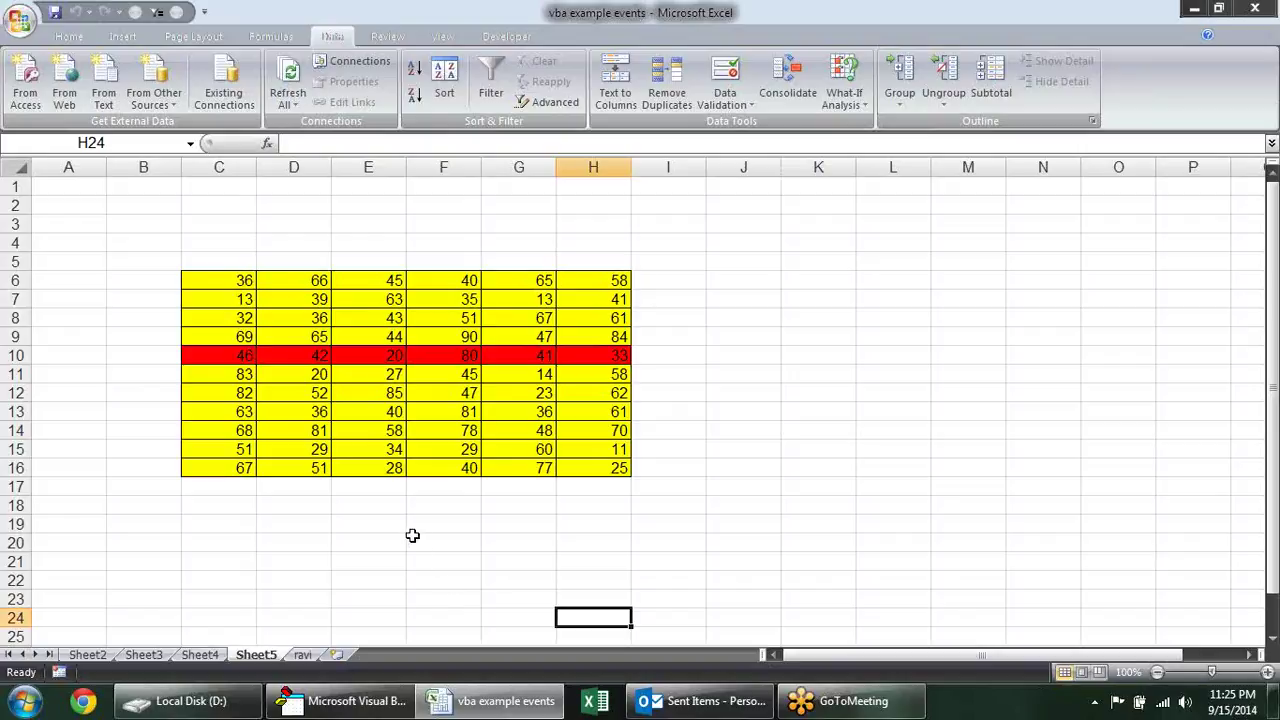
pyautogui.click(400, 447)
pyautogui.click(388, 340)
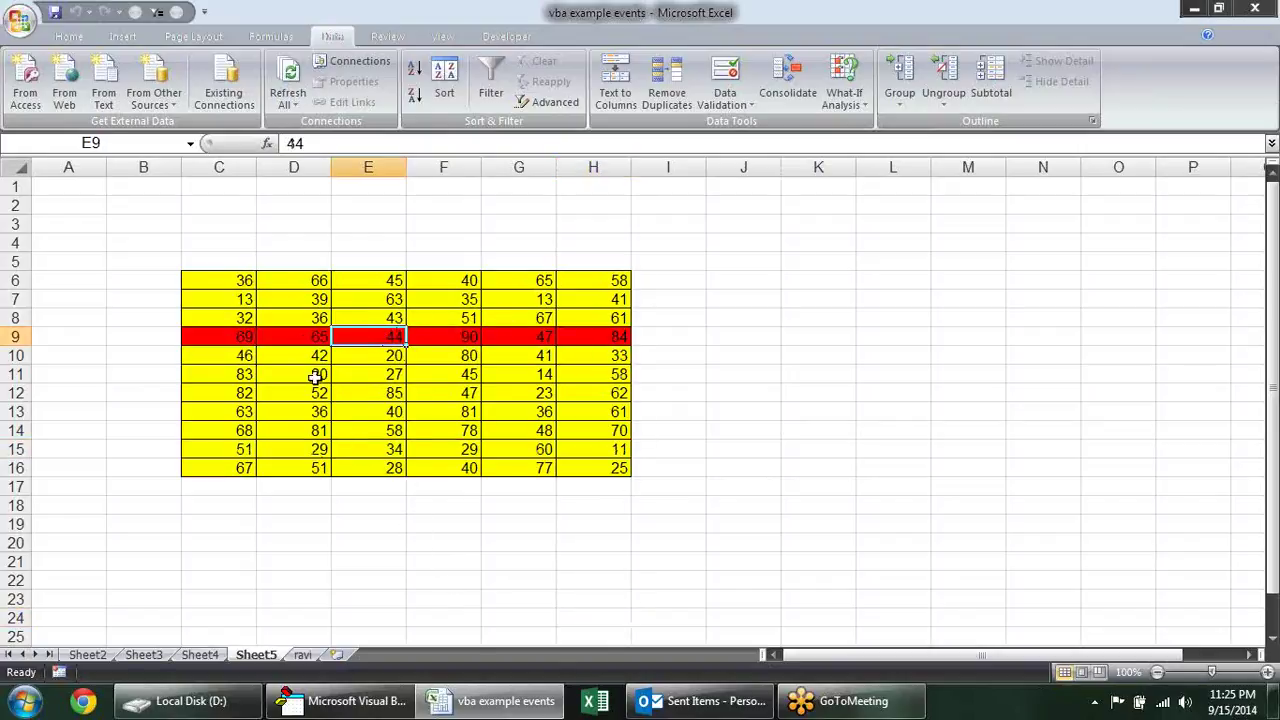
pyautogui.click(295, 300)
pyautogui.click(290, 356)
pyautogui.click(358, 480)
pyautogui.click(378, 430)
pyautogui.click(392, 357)
pyautogui.click(393, 299)
pyautogui.click(394, 390)
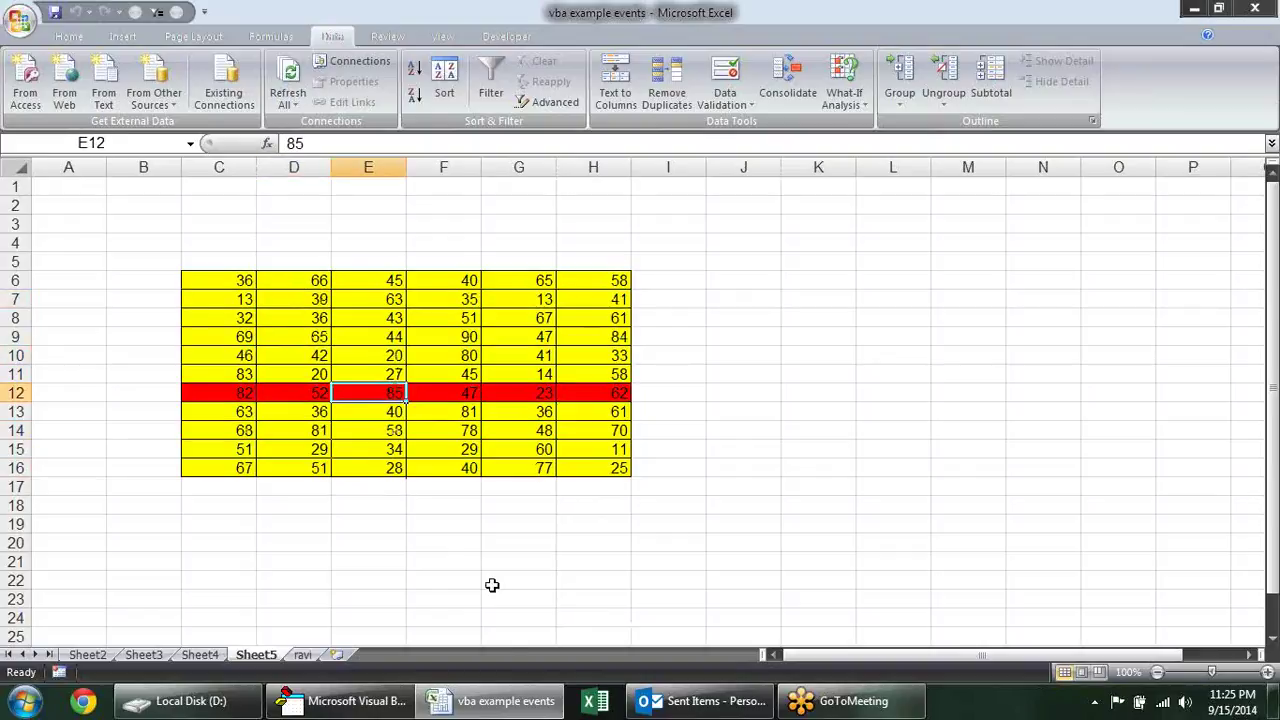
# Paste Module2's four chart-building lines into Sheet5's SelectionChange handler after On Error Resume Next
pyautogui.hotkey('alt', 'F11')
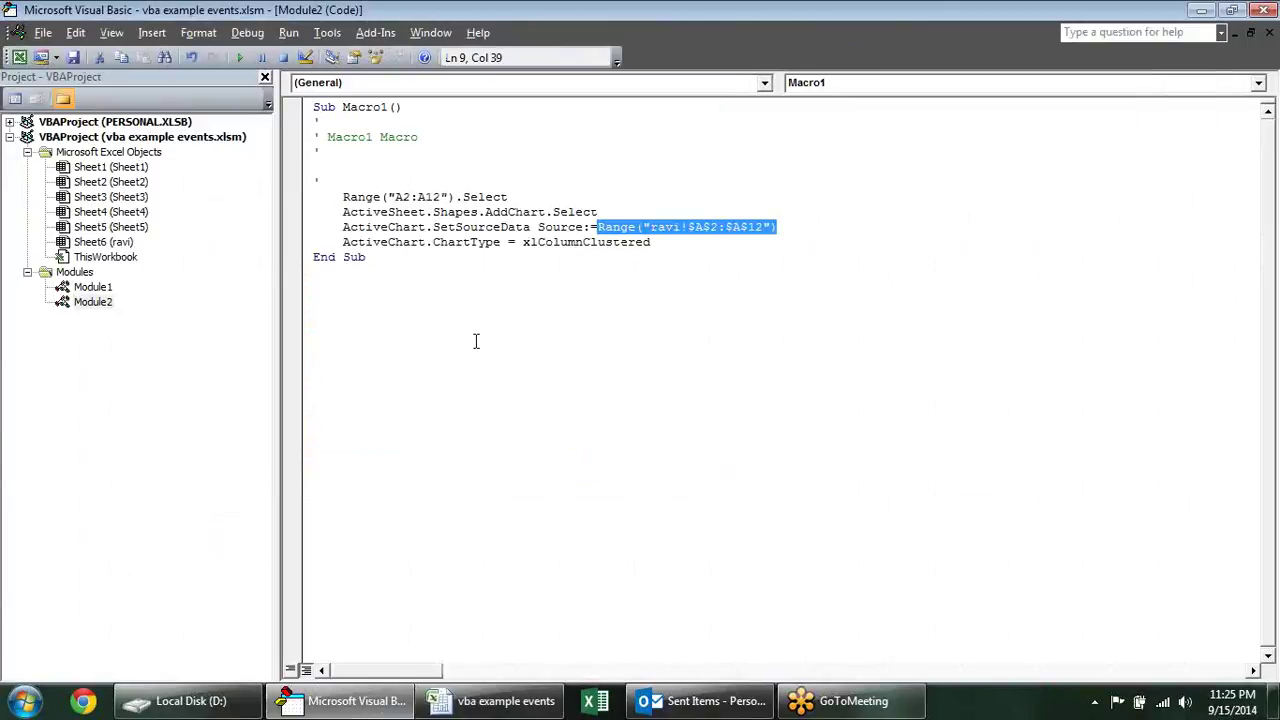
pyautogui.click(673, 244)
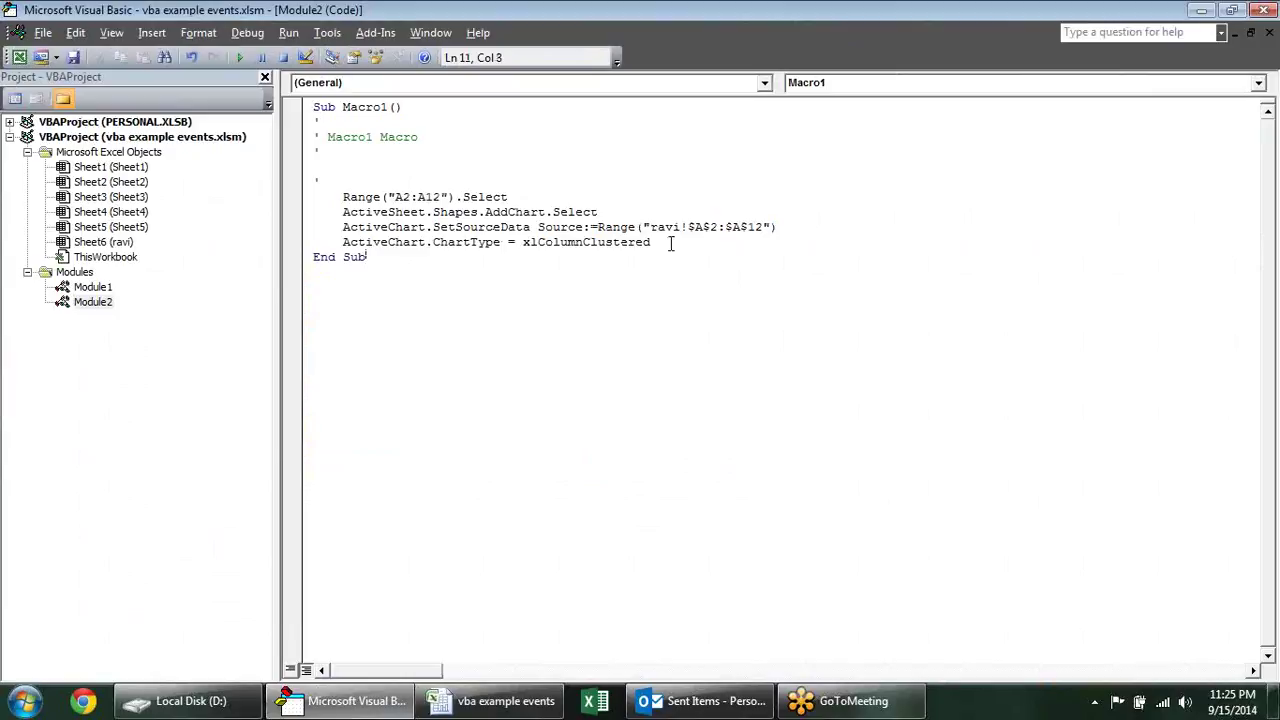
pyautogui.moveTo(671, 244); pyautogui.dragTo(343, 197)
pyautogui.hotkey('ctrl', 'c')
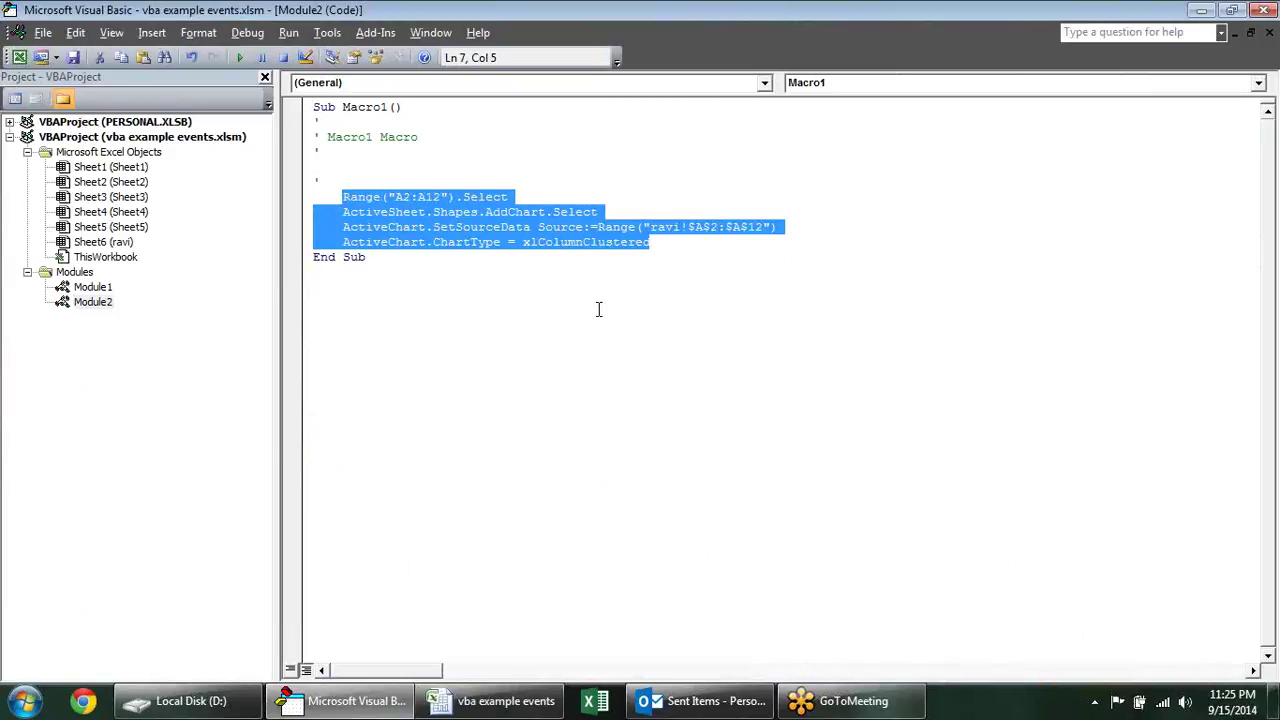
pyautogui.doubleClick(141, 227)
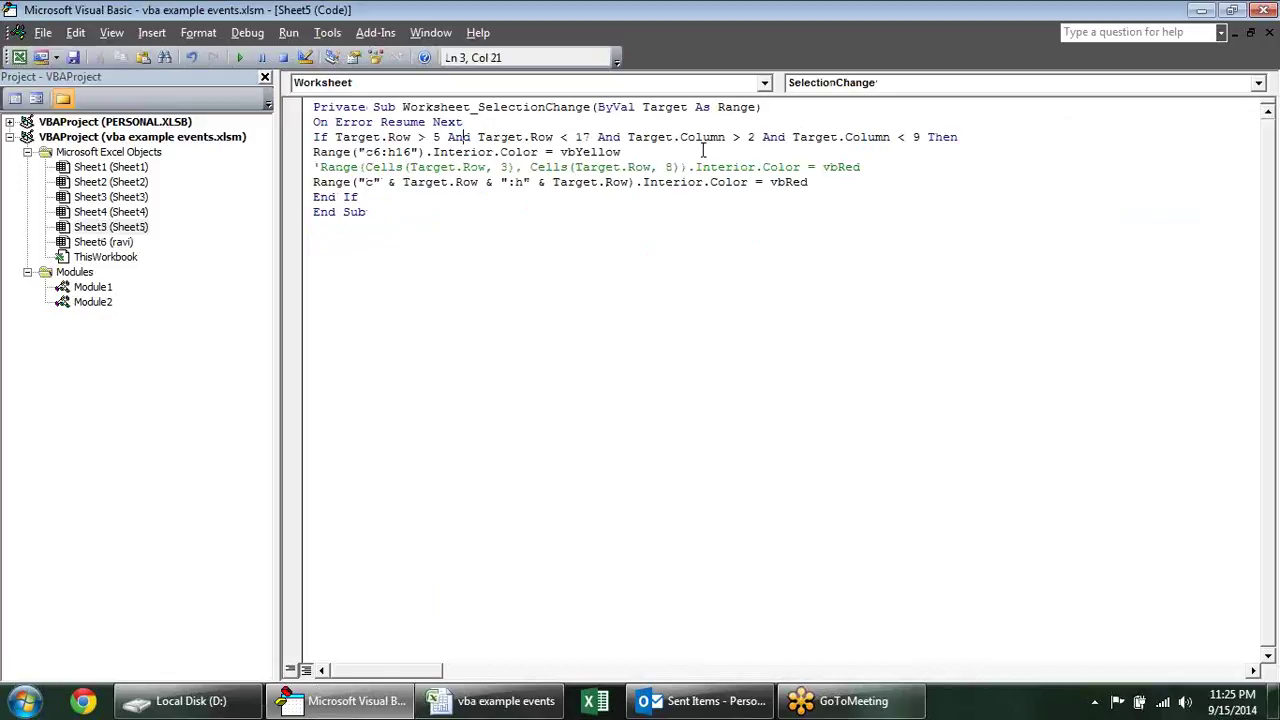
pyautogui.click(502, 121)
pyautogui.press('Return')
pyautogui.press('Return')
pyautogui.press('Return')
pyautogui.press('Return')
pyautogui.press('Return')
pyautogui.press('Return')
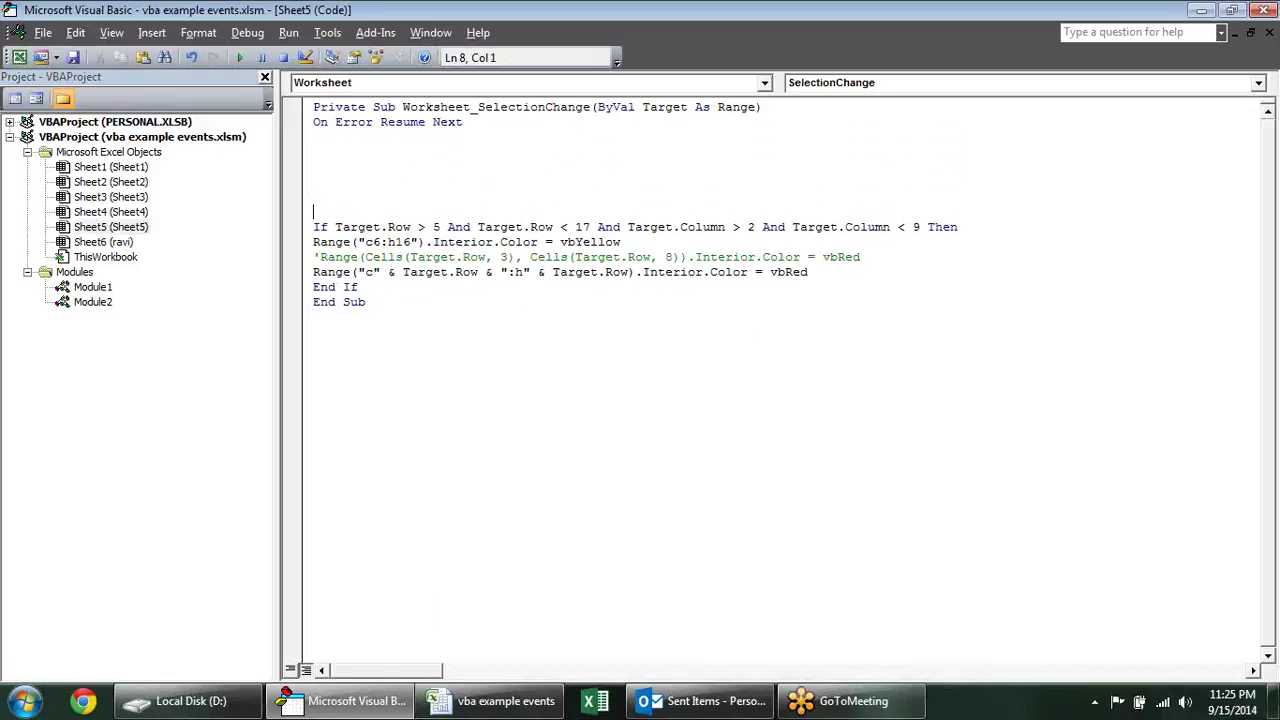
pyautogui.press('Up')
pyautogui.press('Up')
pyautogui.press('Up')
pyautogui.press('Up')
pyautogui.hotkey('ctrl', 'v')
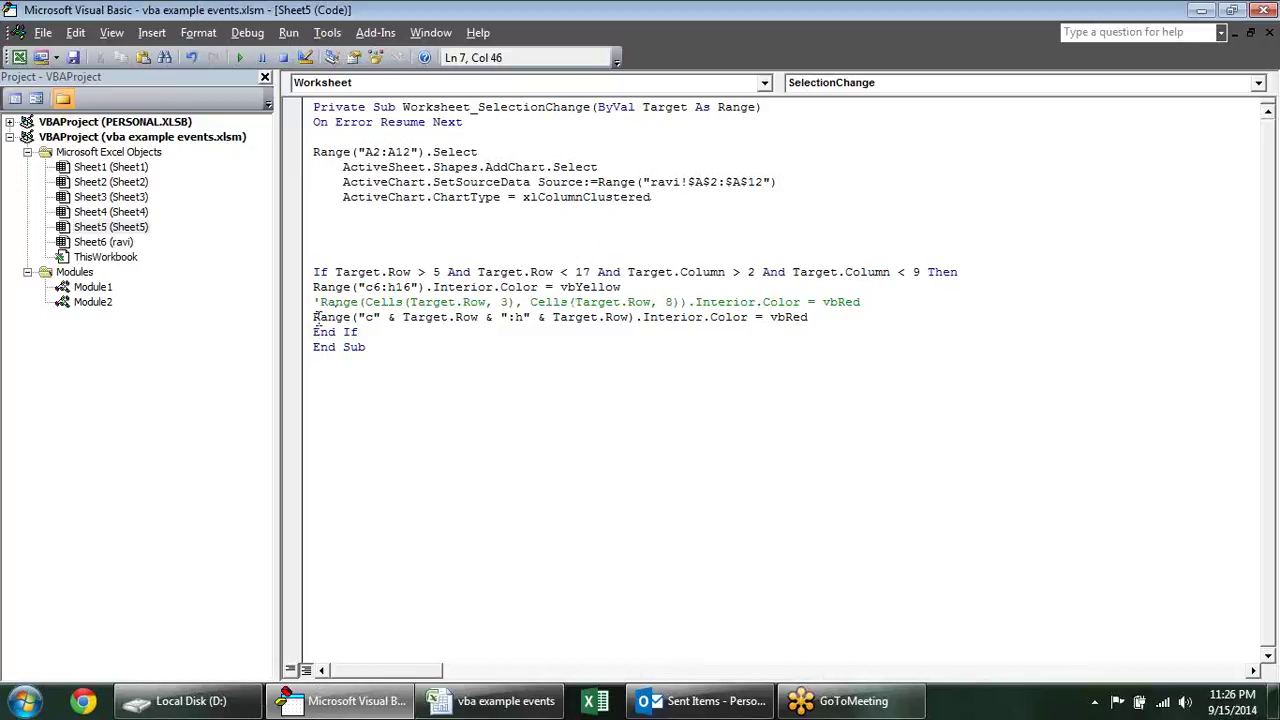
# Replace ravi!$A$2:$A$12 and A2:A12 with Range("c" & Target.Row & ":h" & Target.Row)
pyautogui.moveTo(313, 317); pyautogui.dragTo(577, 358)
pyautogui.moveTo(846, 305); pyautogui.dragTo(790, 317)
pyautogui.moveTo(650, 323); pyautogui.dragTo(638, 321)
pyautogui.hotkey('ctrl', 'c')
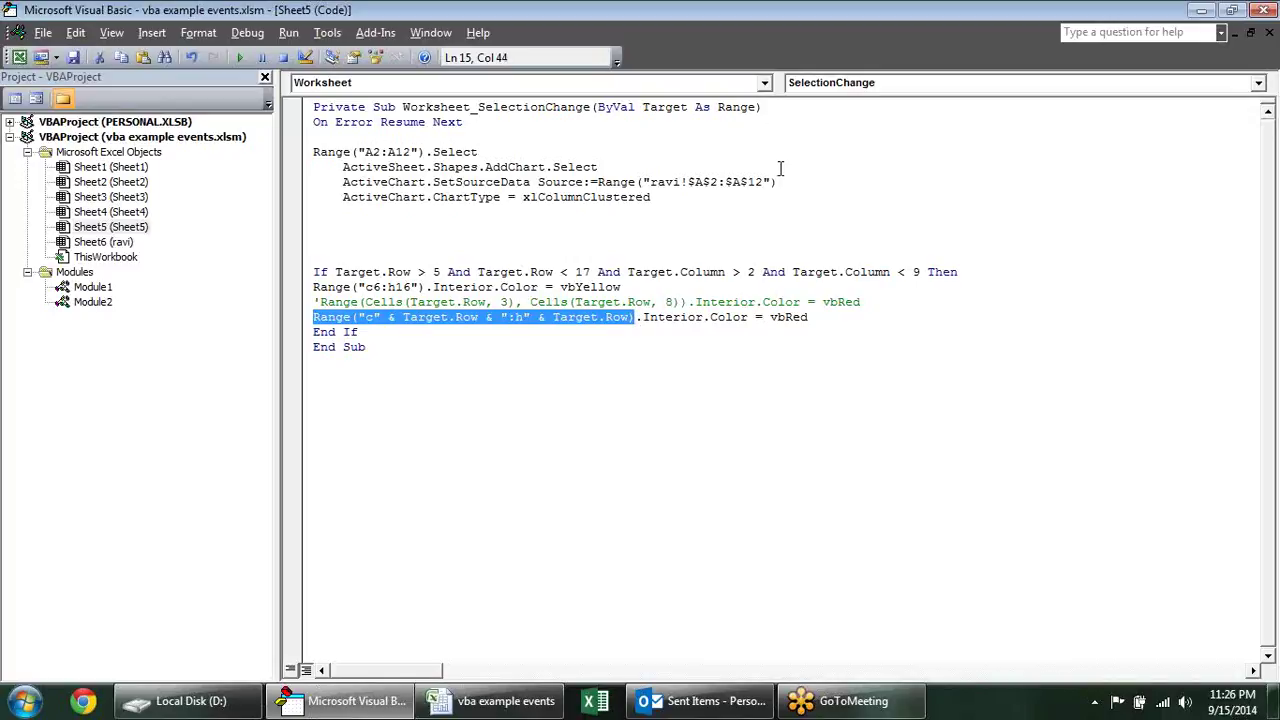
pyautogui.moveTo(777, 182)
pyautogui.mouseDown()
pyautogui.moveTo(674, 168)
pyautogui.moveTo(597, 185)
pyautogui.moveTo(597, 197)
pyautogui.mouseUp()
pyautogui.hotkey('ctrl', 'v')
pyautogui.click(920, 228)
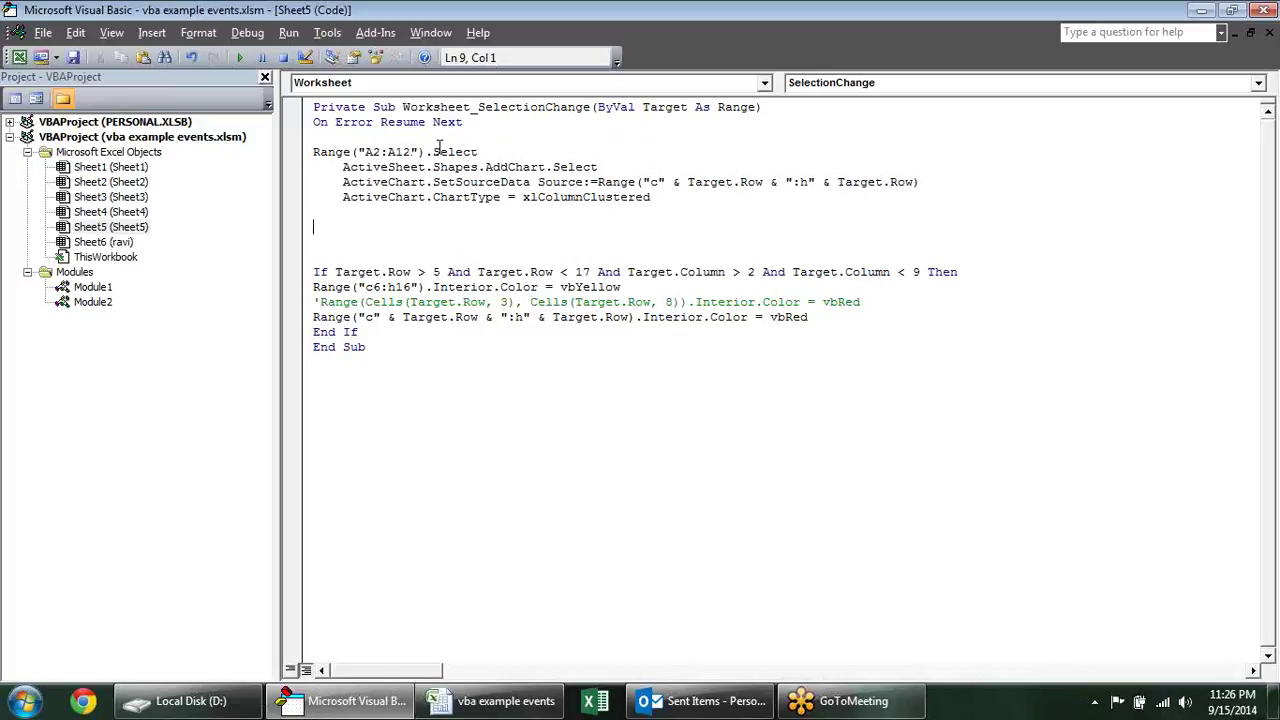
pyautogui.moveTo(425, 152); pyautogui.dragTo(305, 155)
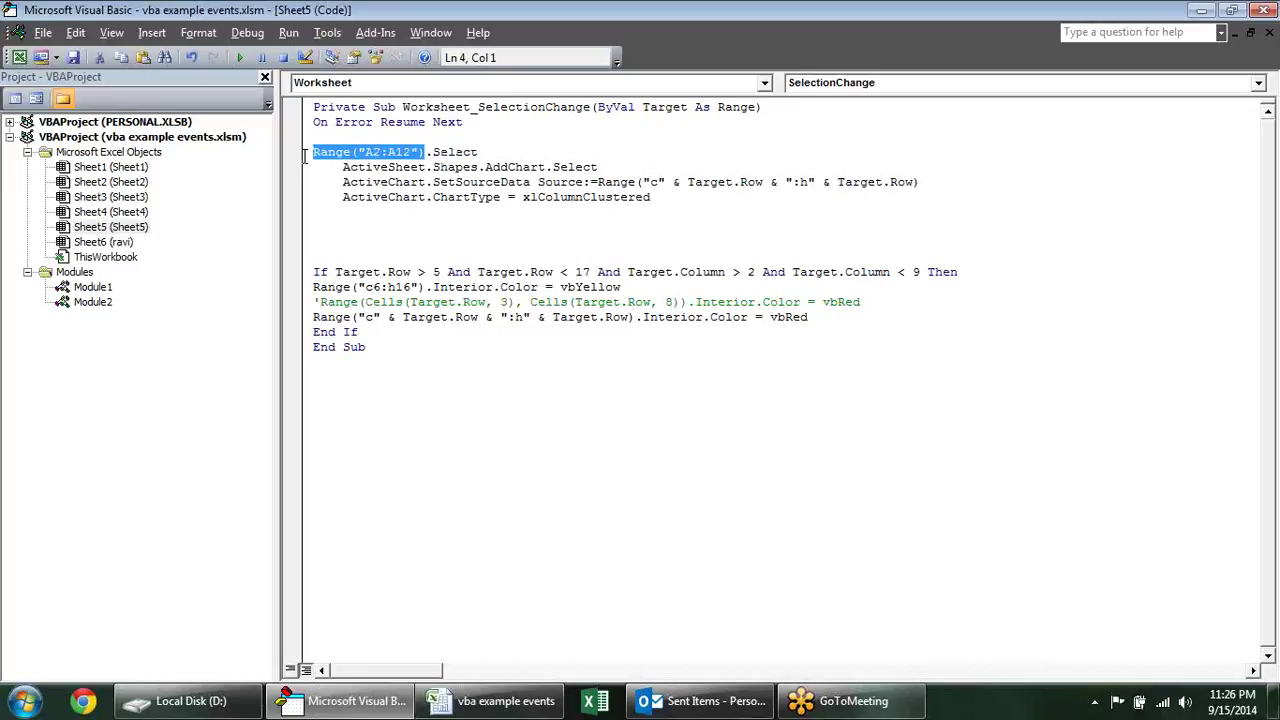
pyautogui.hotkey('ctrl', 'v')
# Comment out the If block that colours rows red and yellow, then return to Excel
pyautogui.click(795, 363)
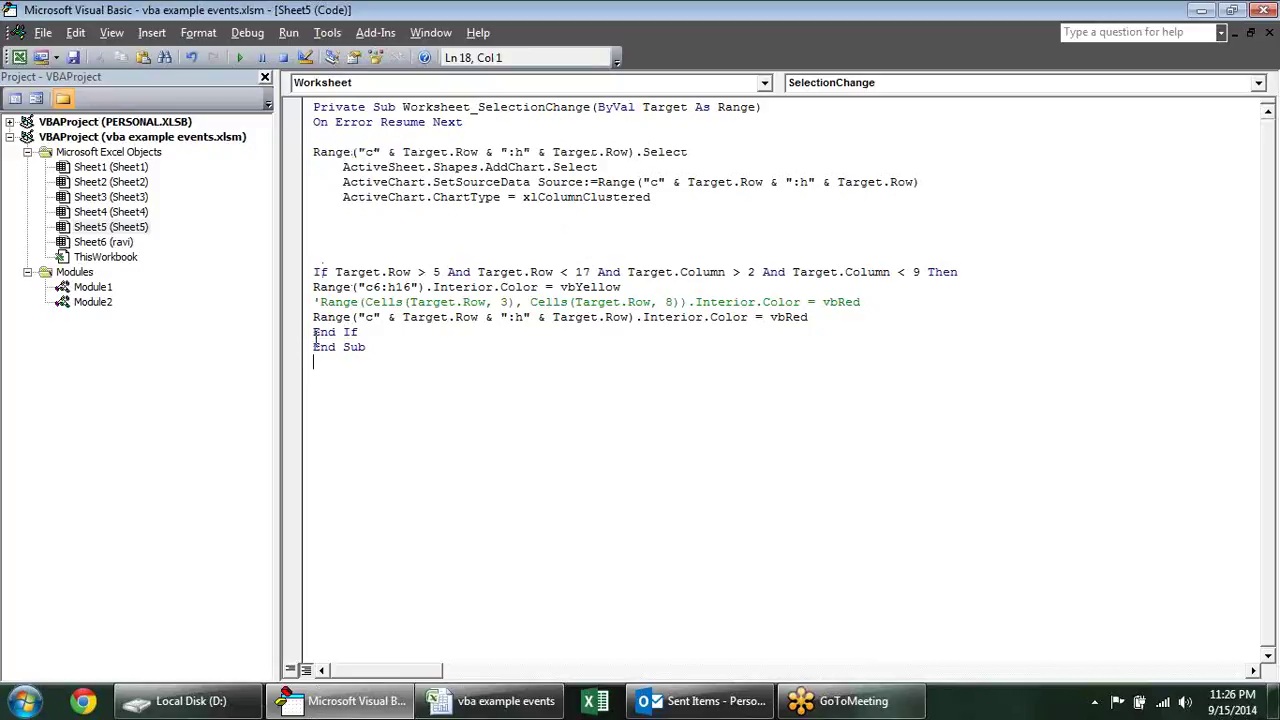
pyautogui.press('End')
pyautogui.press('Return')
pyautogui.press('Up')
pyautogui.write("'")
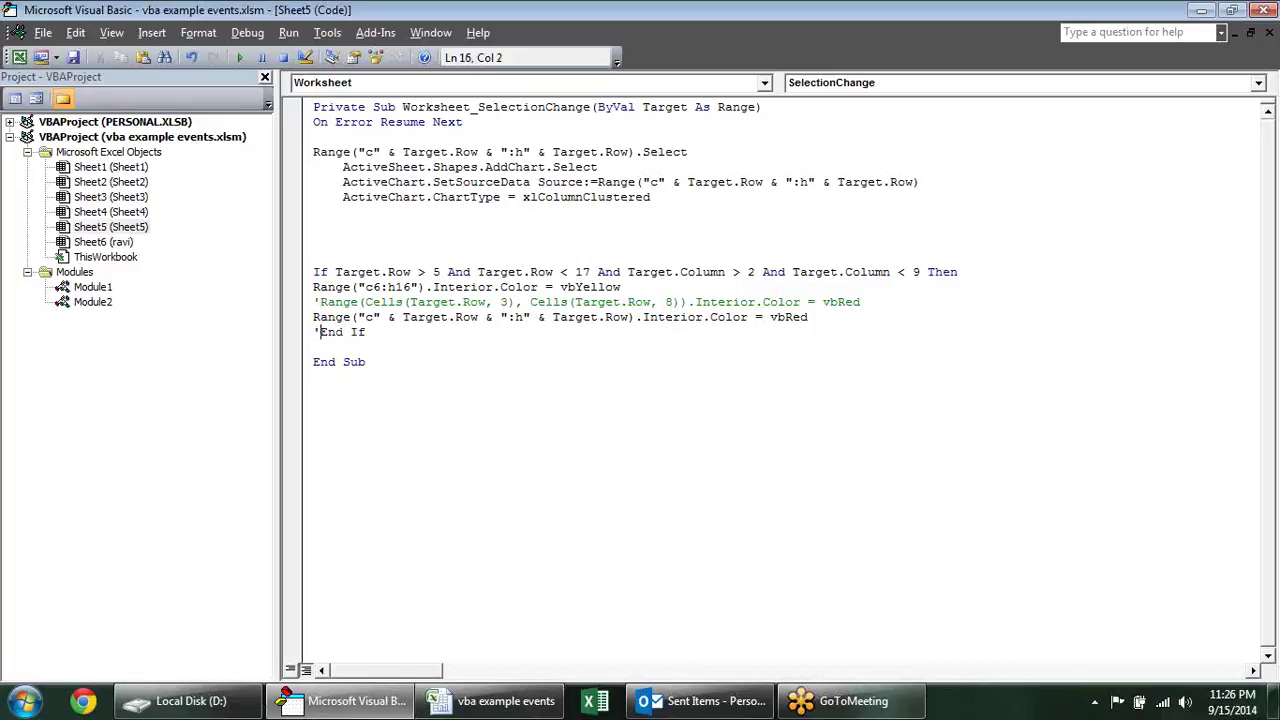
pyautogui.write("'")
pyautogui.press('Up')
pyautogui.press('Up')
pyautogui.write("'")
pyautogui.press('Up')
pyautogui.write("'")
pyautogui.press('Down')
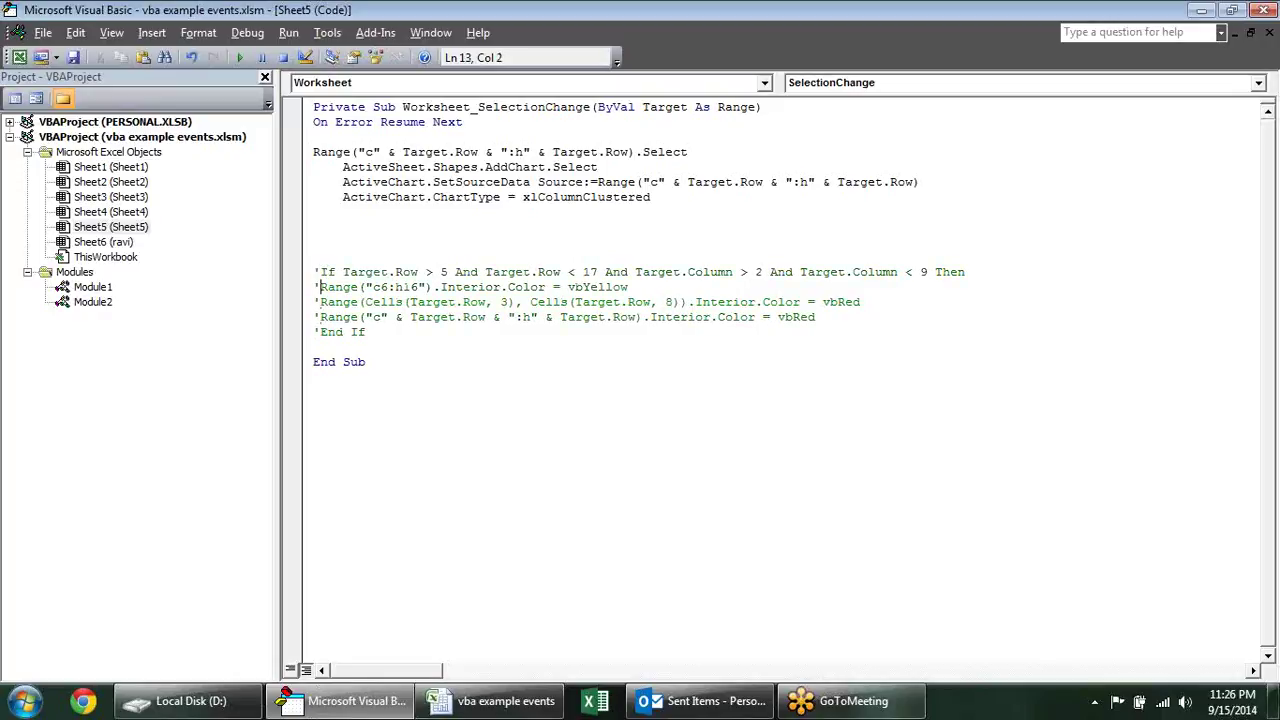
pyautogui.hotkey('alt', 'F11')
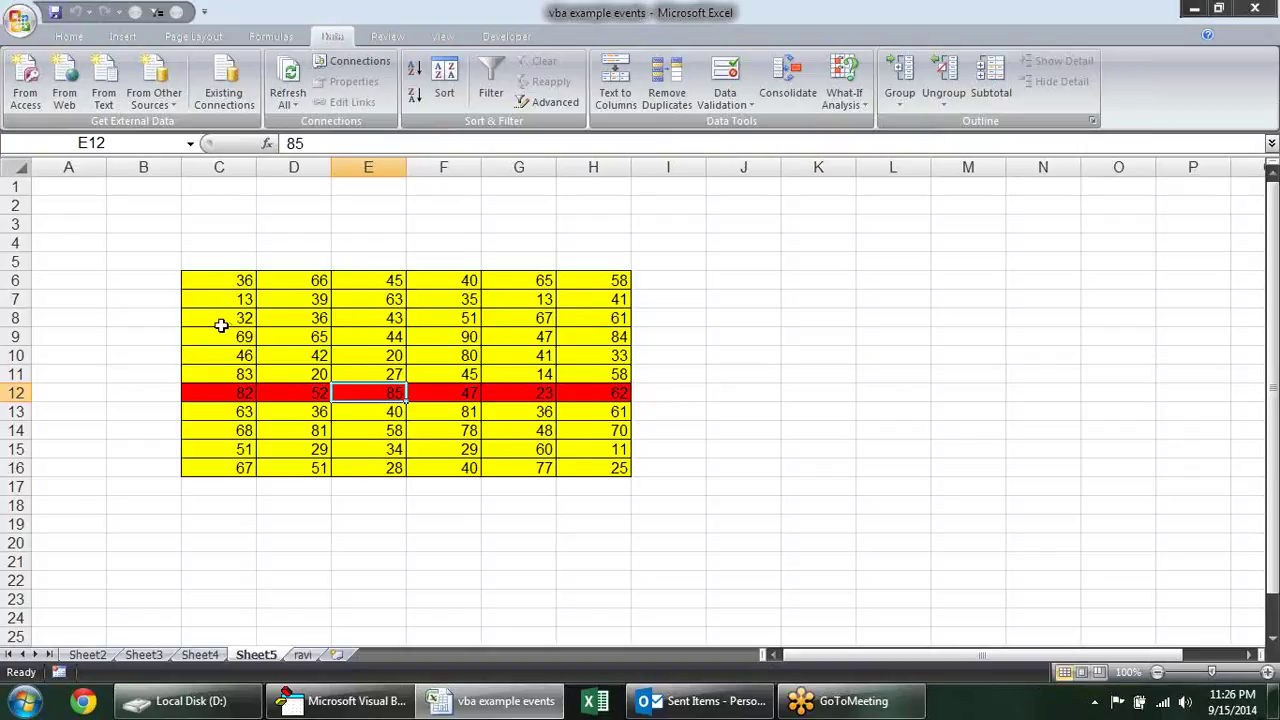
# Select C8 and C10 to run the chart macro, then move and delete the duplicate chart
pyautogui.click(221, 325)
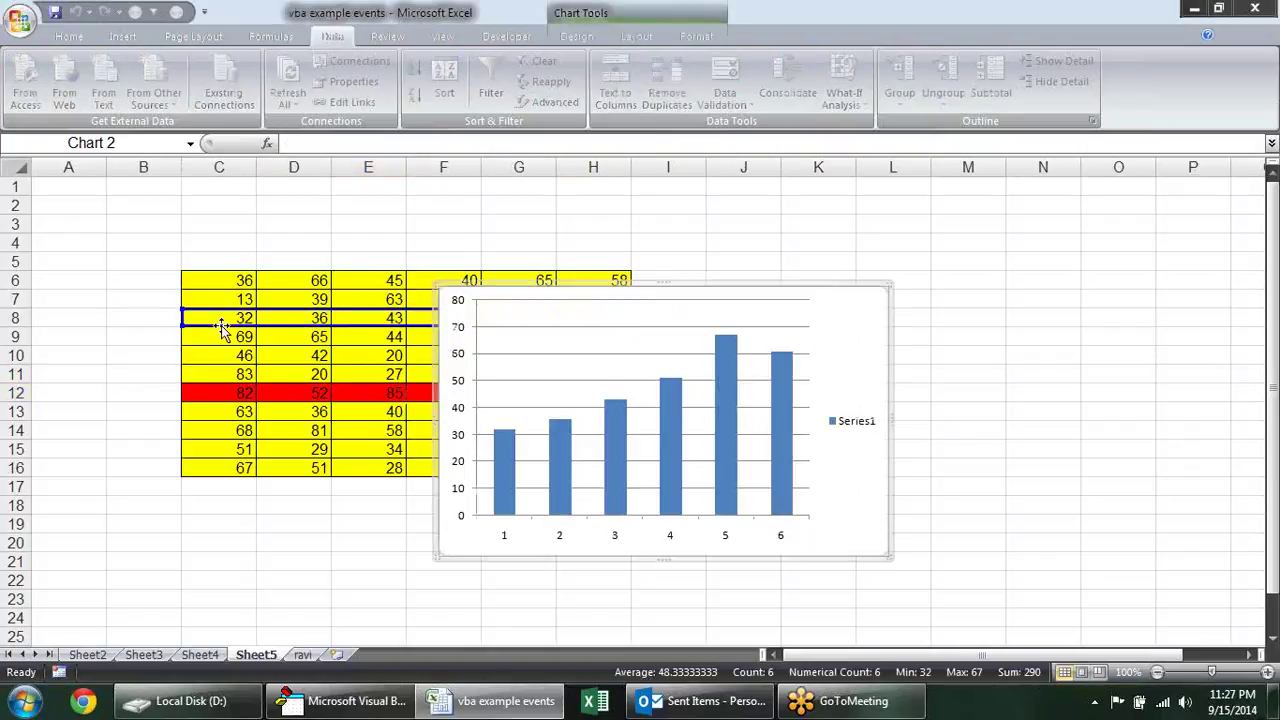
pyautogui.click(232, 362)
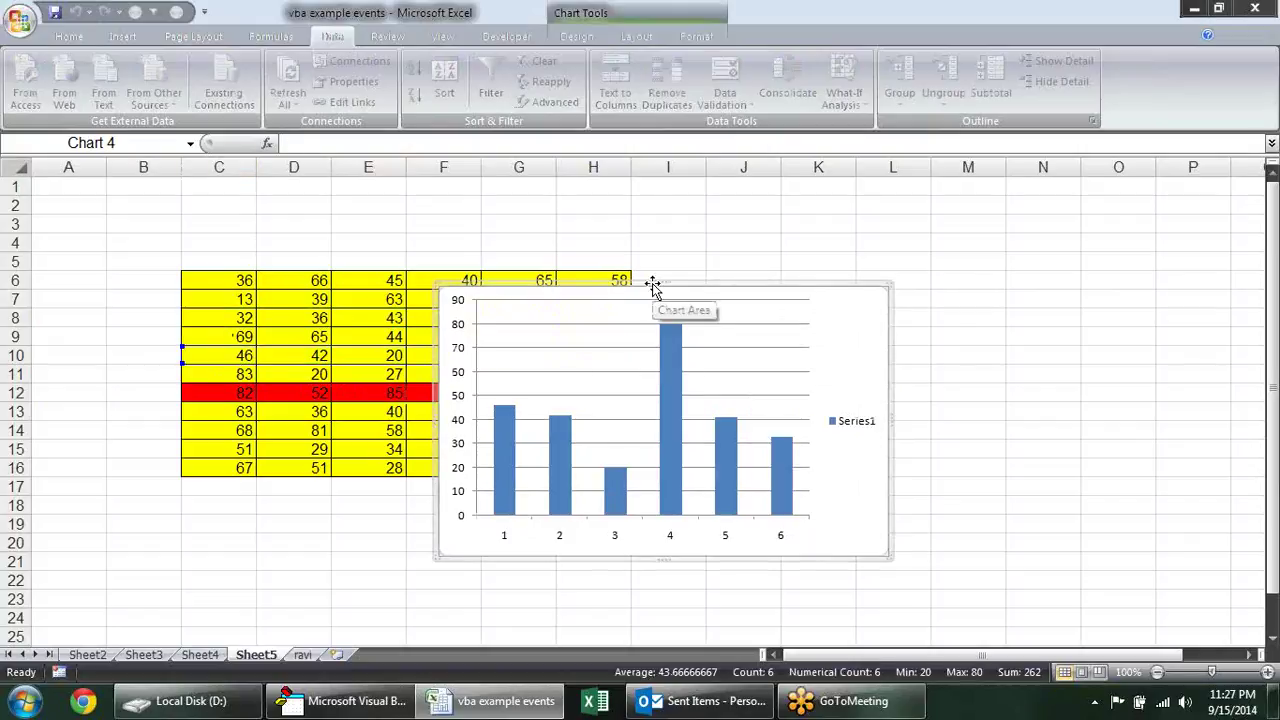
pyautogui.moveTo(652, 290); pyautogui.dragTo(857, 260)
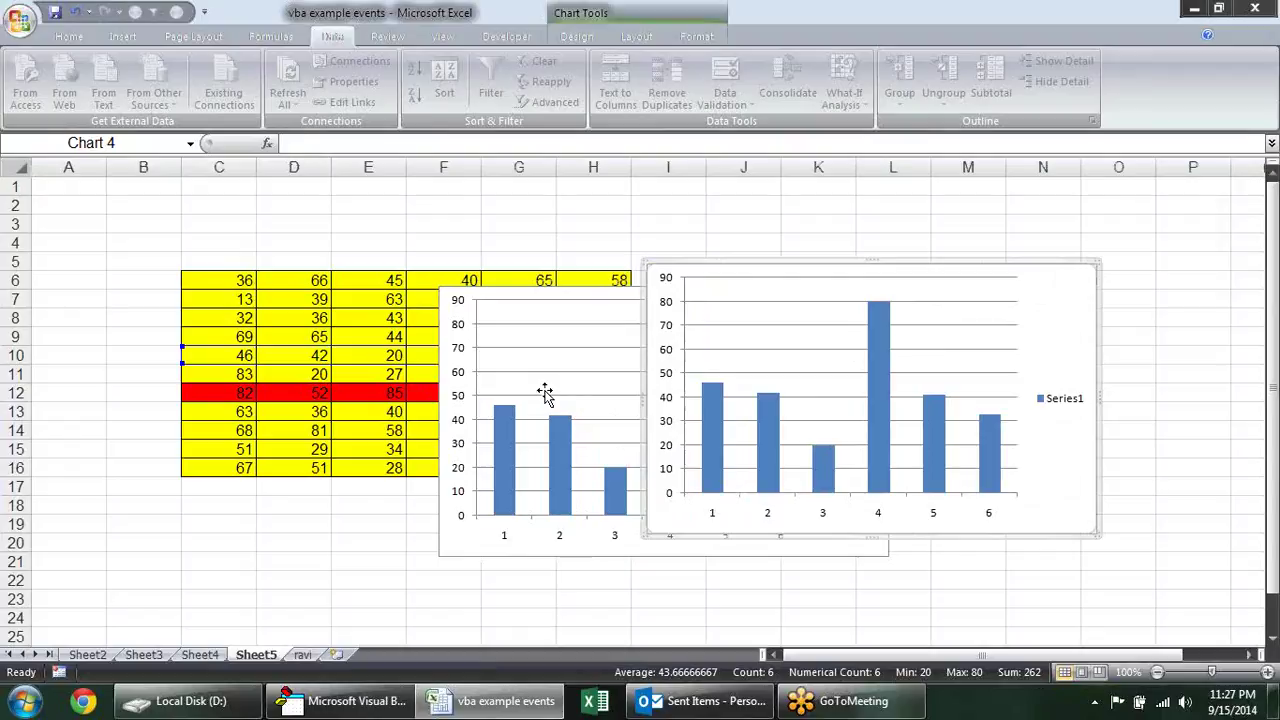
pyautogui.press('Delete')
# Comment out the AddChart and ChartType lines in the macro so no new charts are created
pyautogui.hotkey('alt', 'F11')
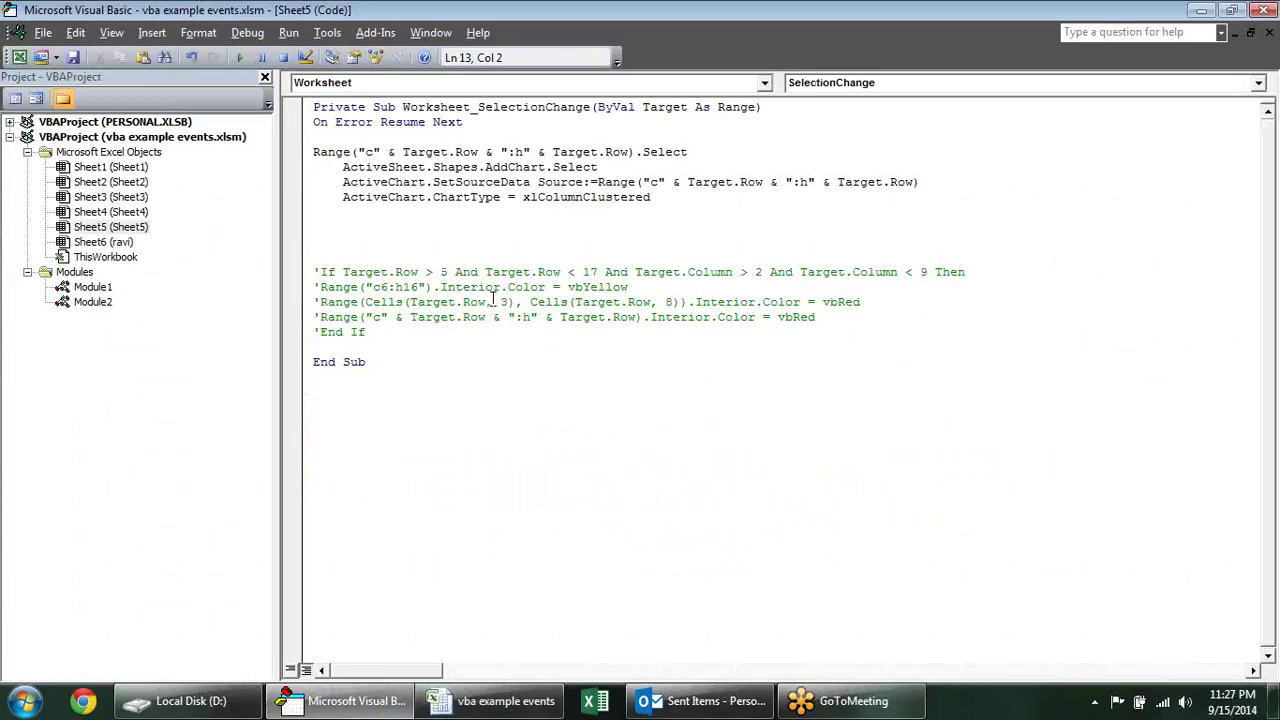
pyautogui.hotkey('alt', 'F11')
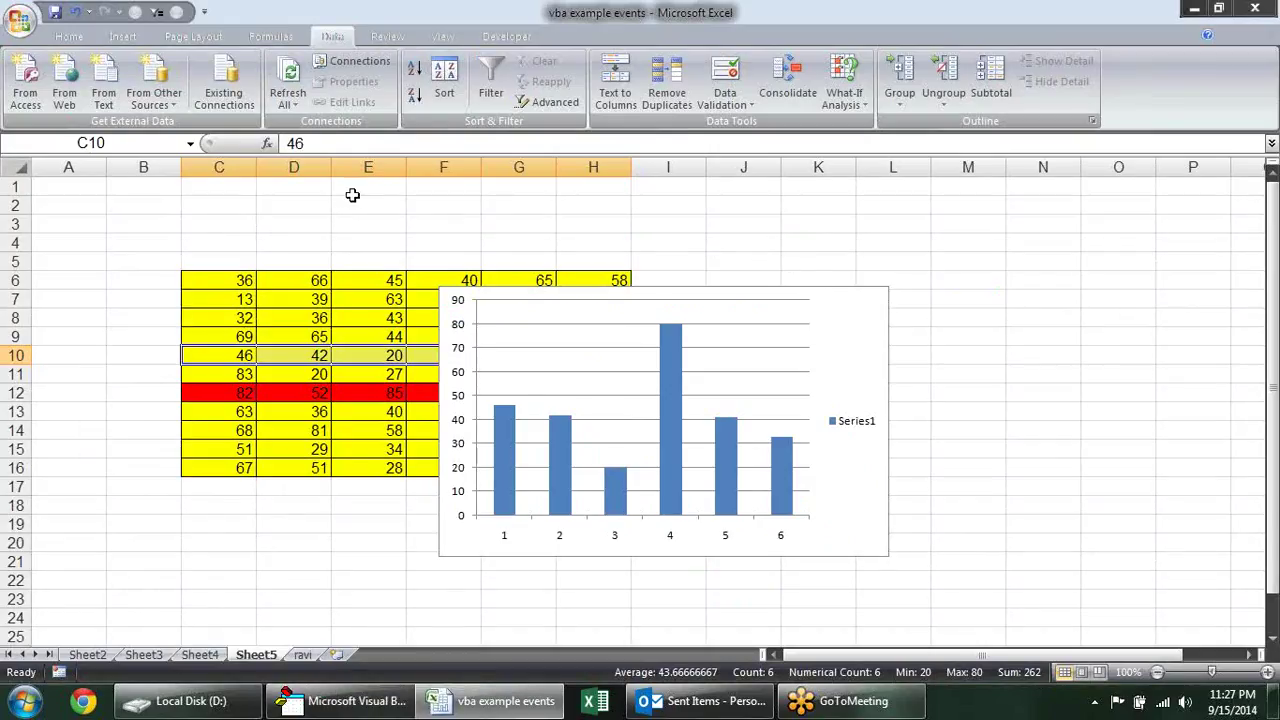
pyautogui.hotkey('alt', 'F11')
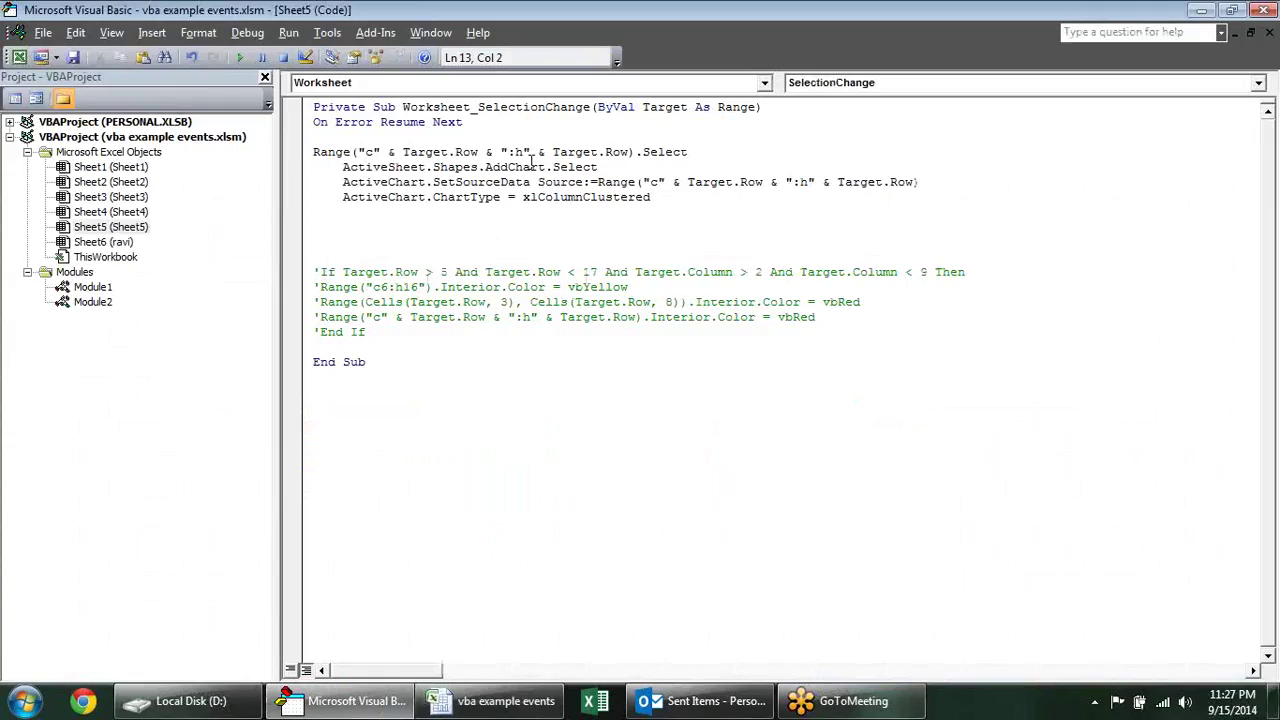
pyautogui.click(340, 166)
pyautogui.write("'")
pyautogui.press('Down')
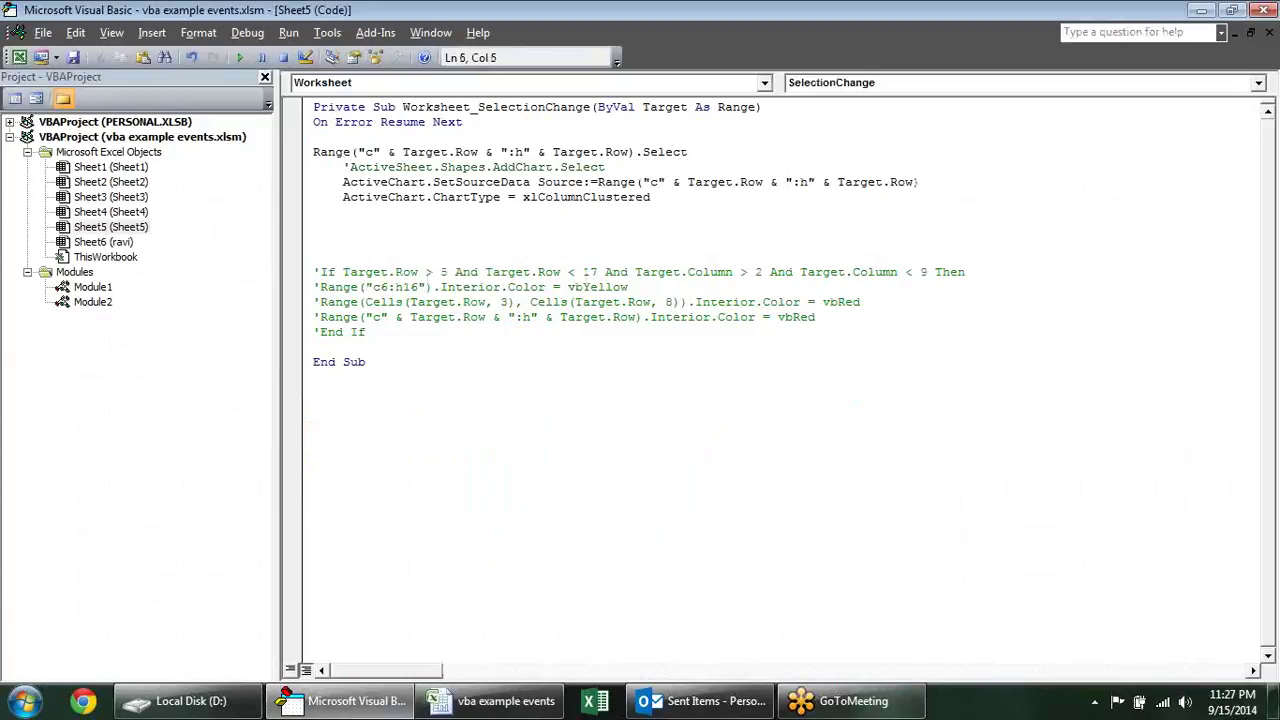
pyautogui.press('Right')
pyautogui.click(340, 196)
pyautogui.write("'")
pyautogui.press('Down')
pyautogui.hotkey('alt', 'F11')
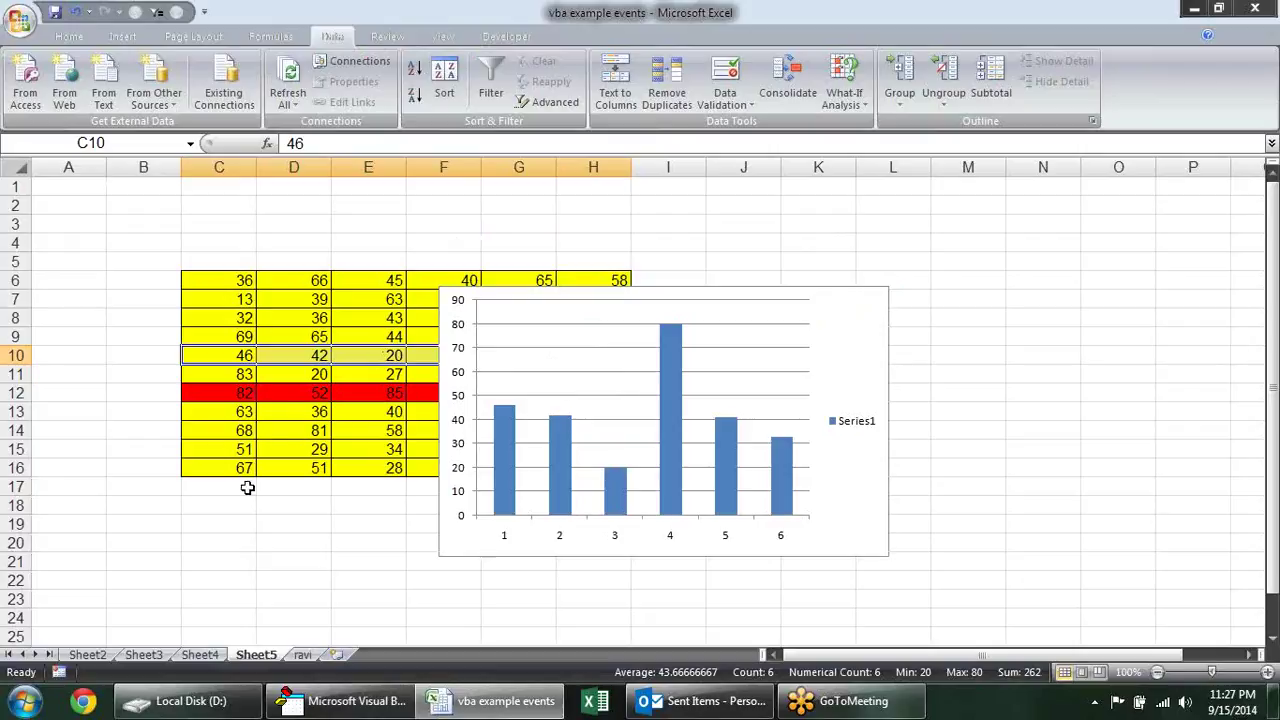
# Select cells in rows 14, 9 and 11, then drag Chart 3 right off the stacked Chart 2
pyautogui.click(296, 432)
pyautogui.click(310, 338)
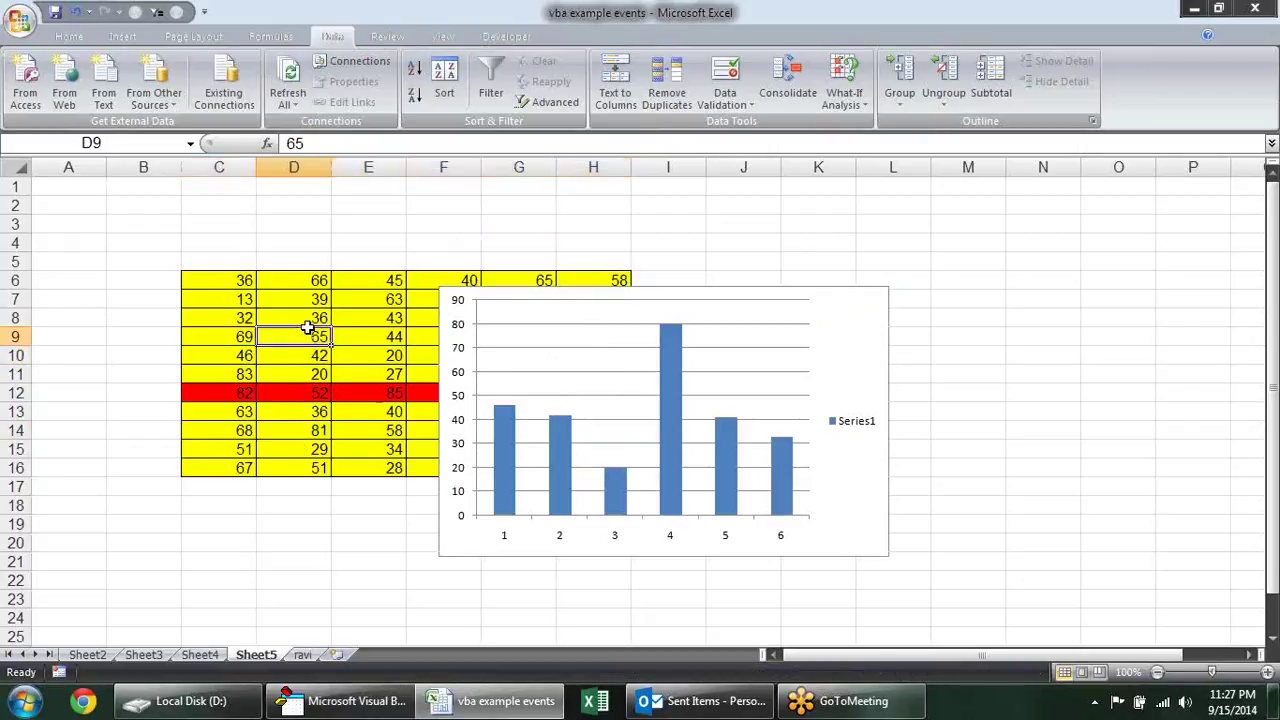
pyautogui.click(235, 367)
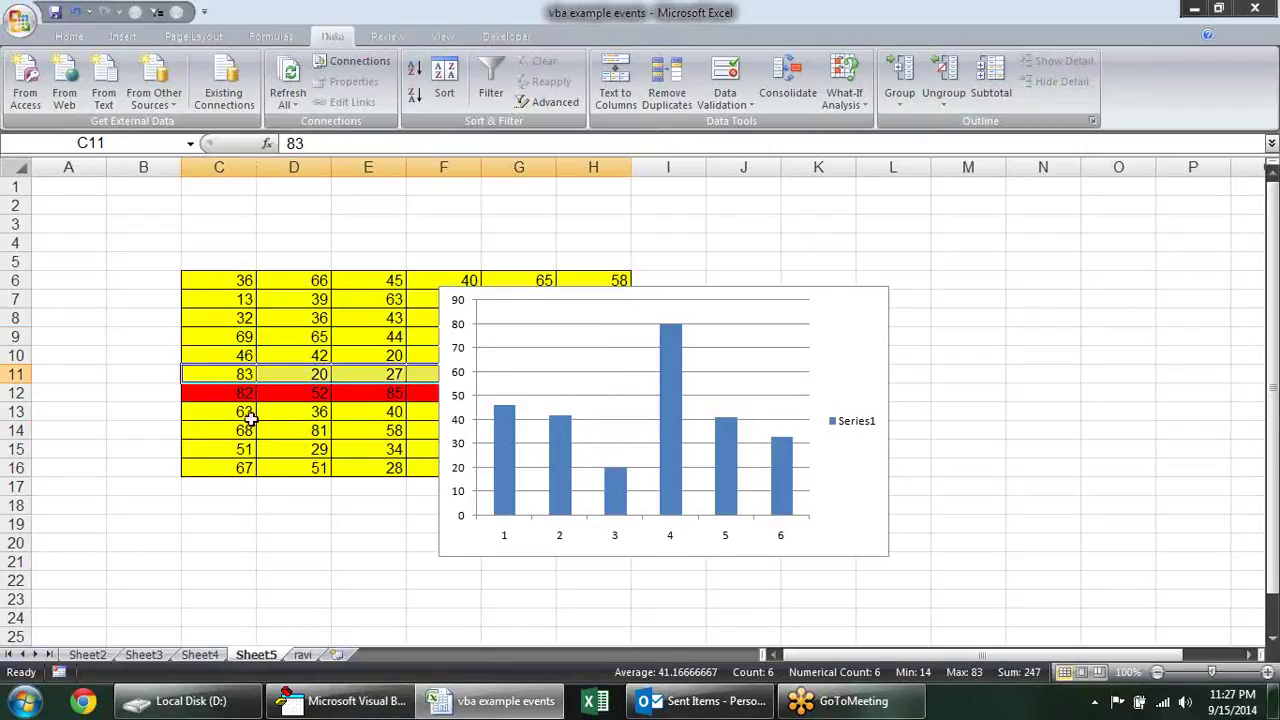
pyautogui.click(528, 380)
pyautogui.moveTo(628, 283); pyautogui.dragTo(853, 250)
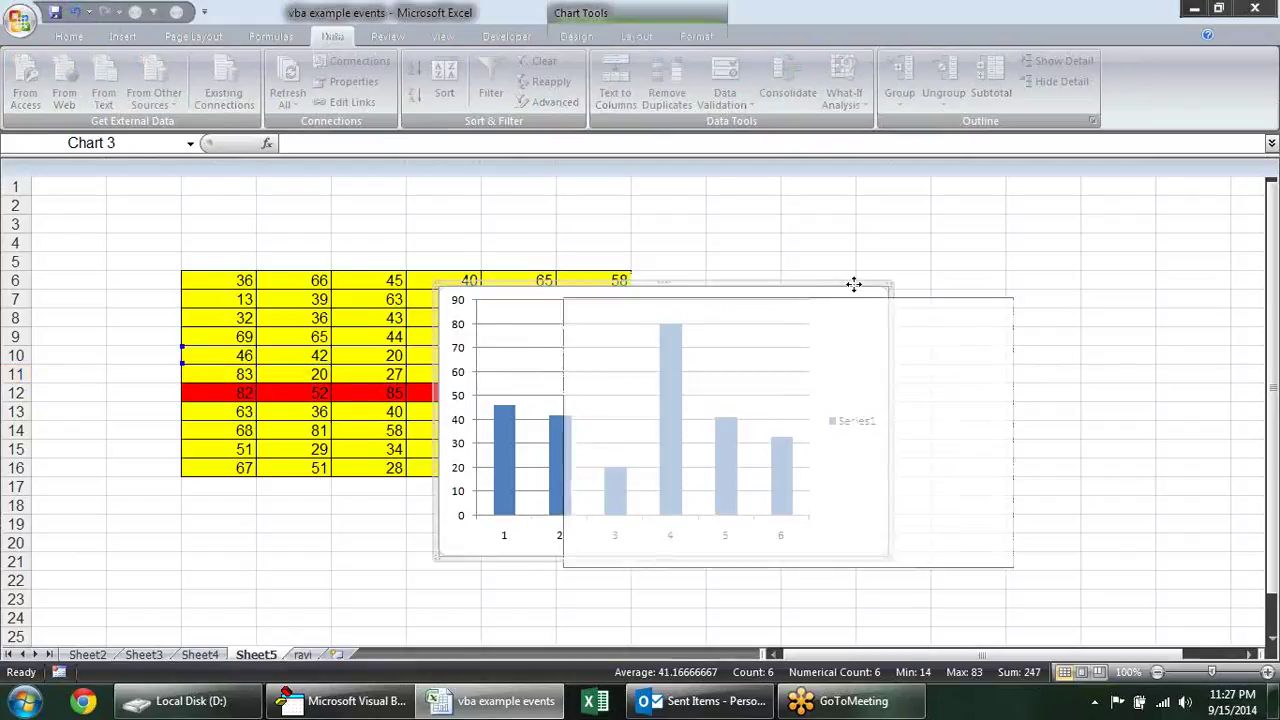
pyautogui.click(553, 292)
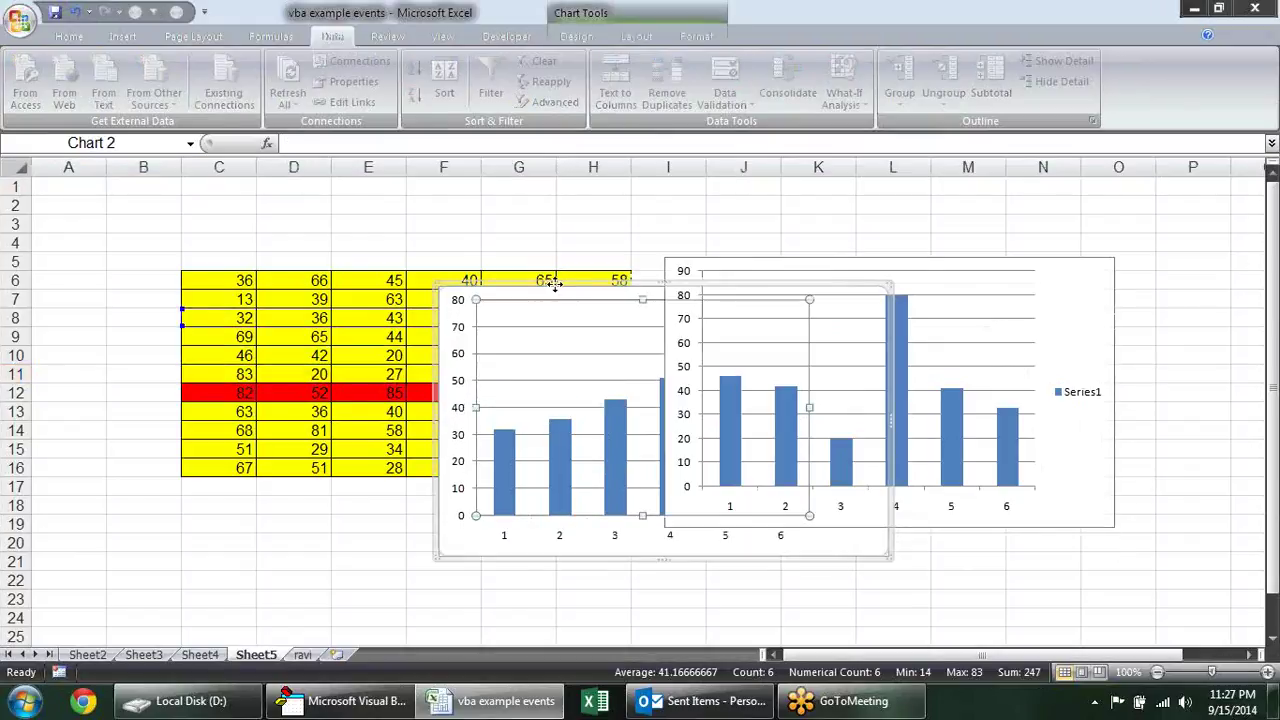
# Delete the duplicate charts, Chart 3 and Chart 1, keeping only Chart 2
pyautogui.moveTo(553, 292); pyautogui.dragTo(540, 335)
pyautogui.click(620, 288)
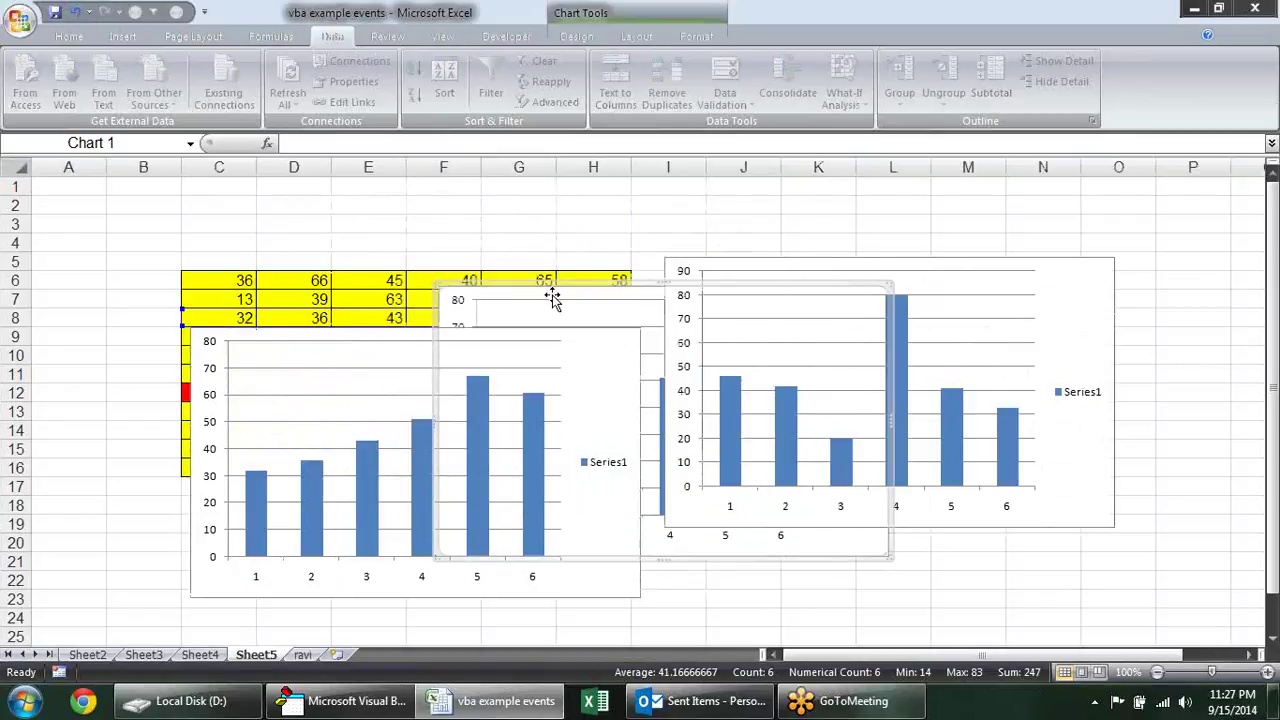
pyautogui.click(520, 380)
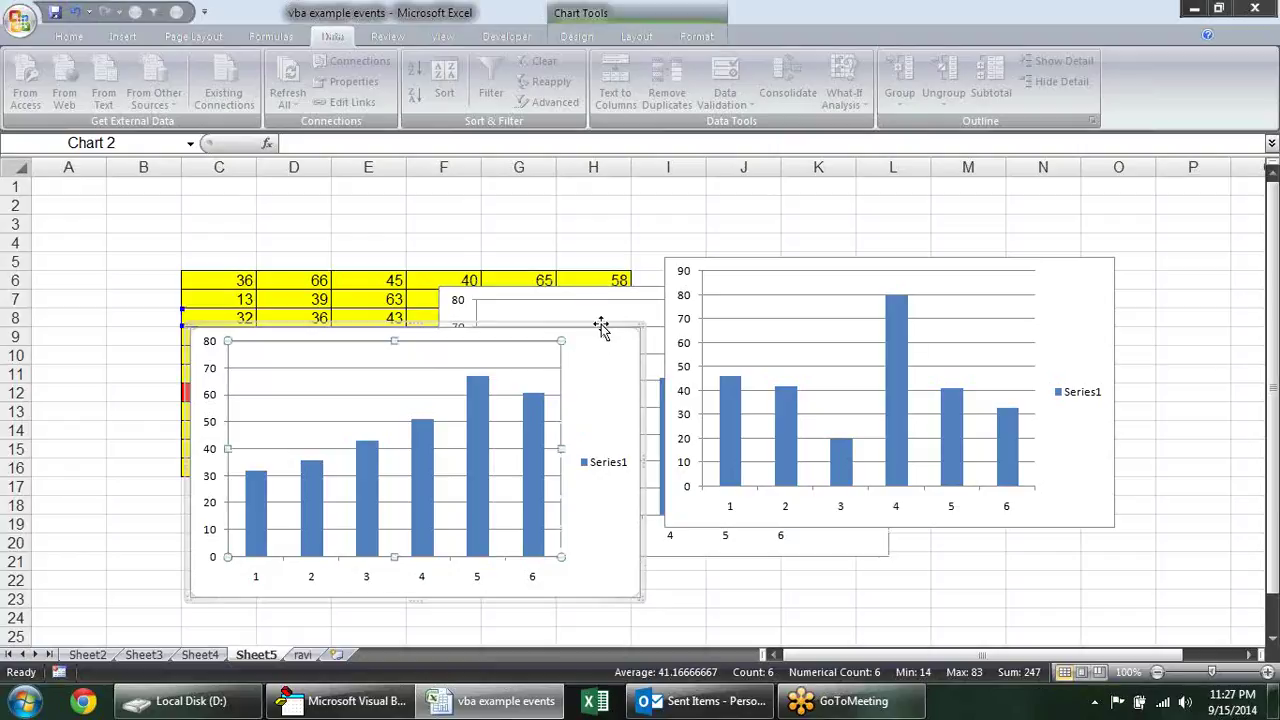
pyautogui.click(768, 267)
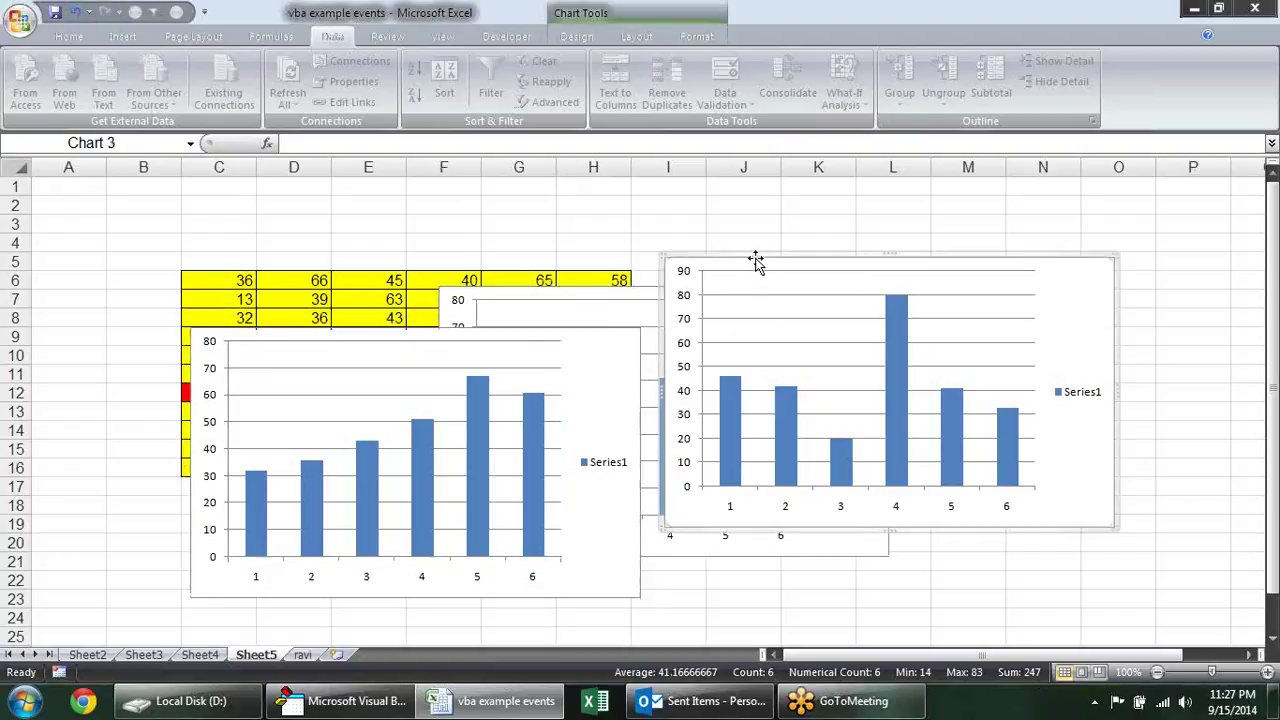
pyautogui.press('Delete')
pyautogui.click(756, 285)
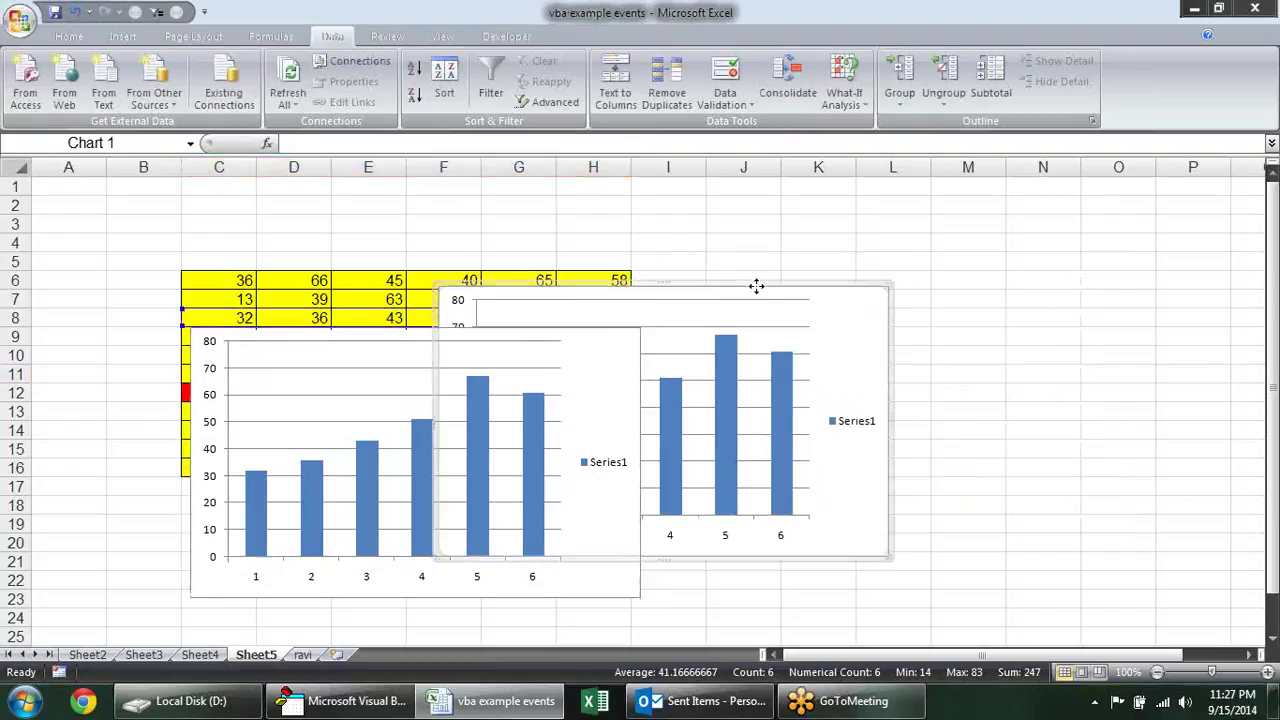
pyautogui.press('Delete')
# Reset Chart 2's source range to row 8 and move the chart beside the grid over columns K–P
pyautogui.click(594, 335)
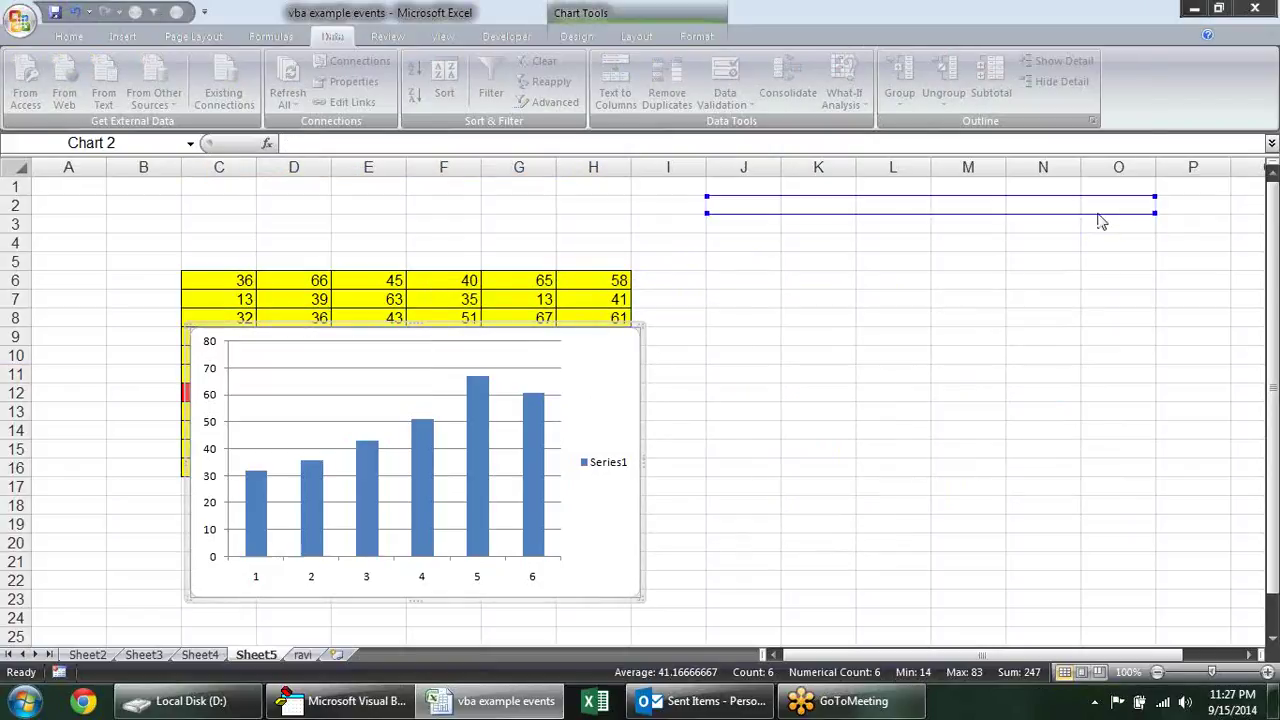
pyautogui.moveTo(594, 330); pyautogui.dragTo(1100, 222)
pyautogui.moveTo(543, 318); pyautogui.dragTo(668, 374)
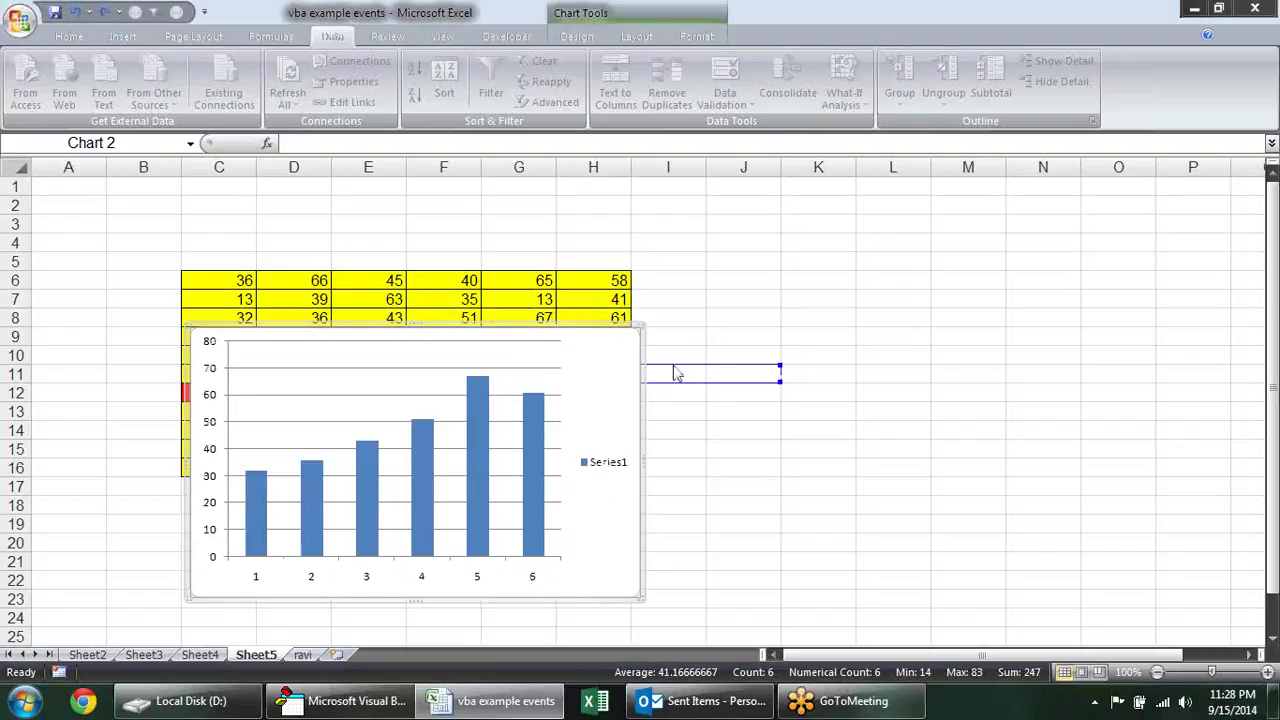
pyautogui.moveTo(643, 484); pyautogui.dragTo(1088, 398)
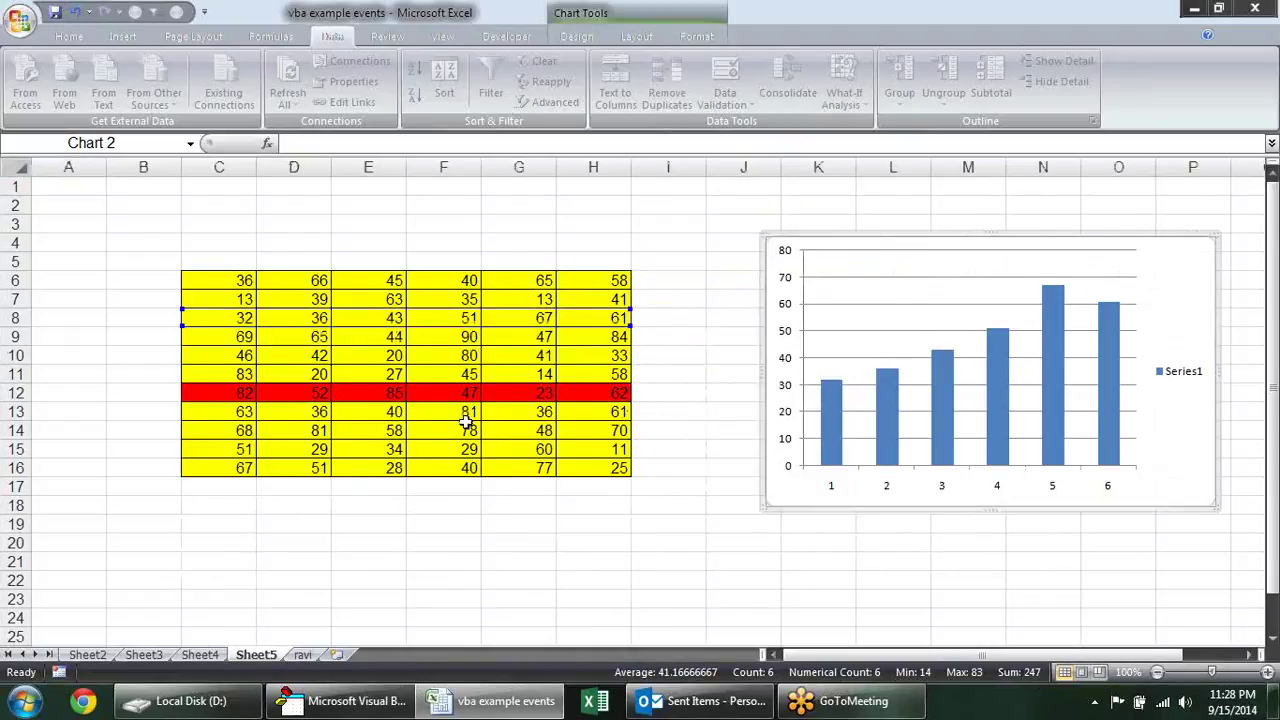
pyautogui.click(466, 428)
# Nudge the chart left, then select rows 10, 11, 14 and 9 to see whether the chart follows
pyautogui.click(479, 357)
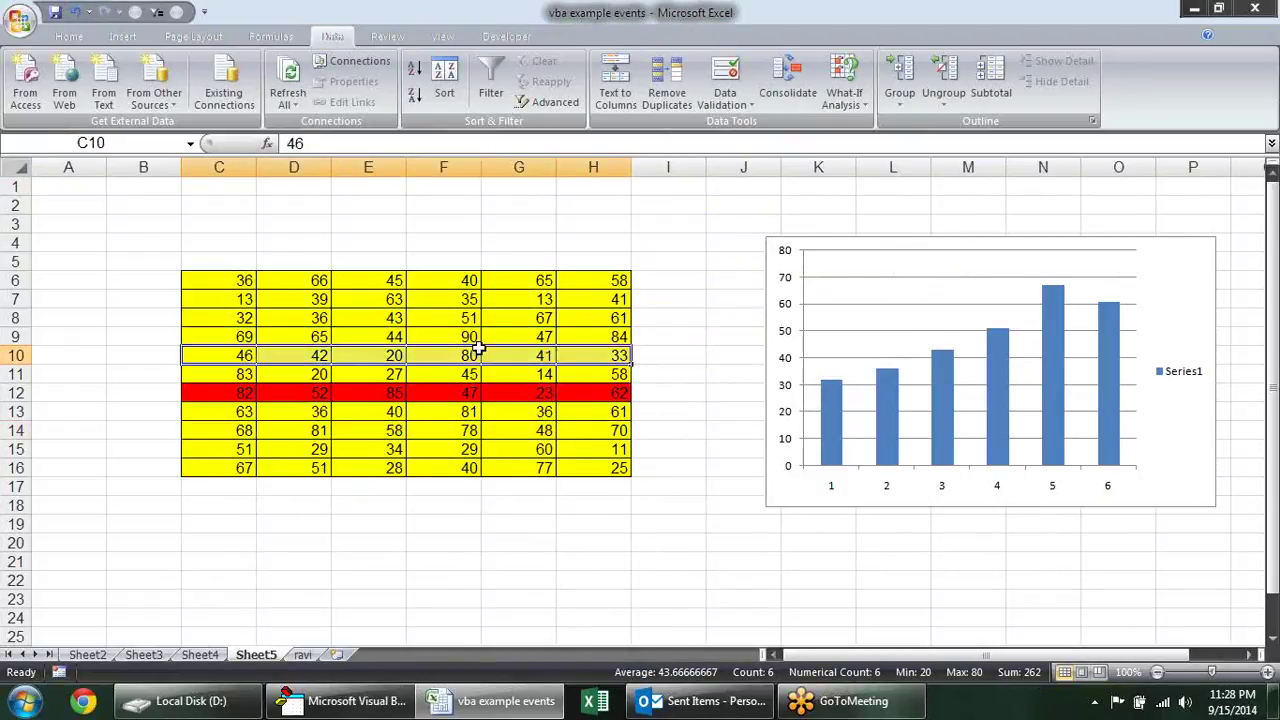
pyautogui.click(933, 250)
pyautogui.moveTo(933, 250)
pyautogui.mouseDown()
pyautogui.moveTo(872, 407)
pyautogui.moveTo(886, 410)
pyautogui.moveTo(874, 231)
pyautogui.mouseUp()
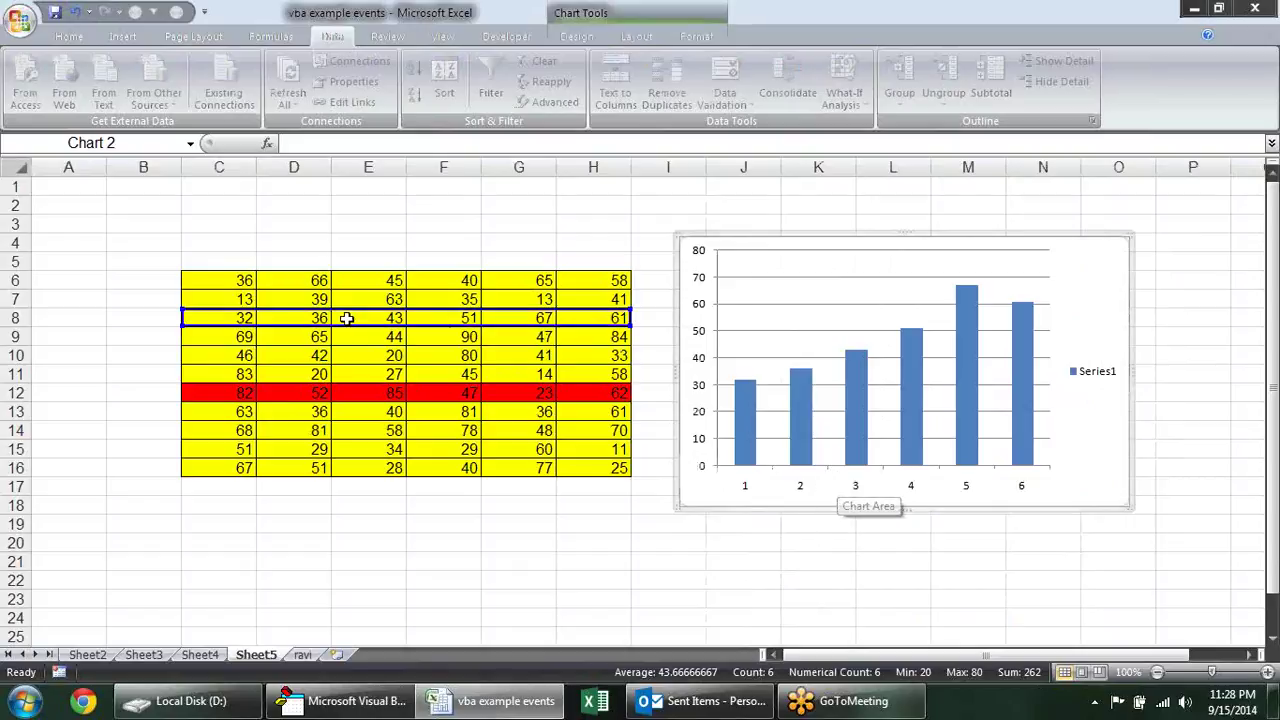
pyautogui.click(318, 372)
pyautogui.click(308, 436)
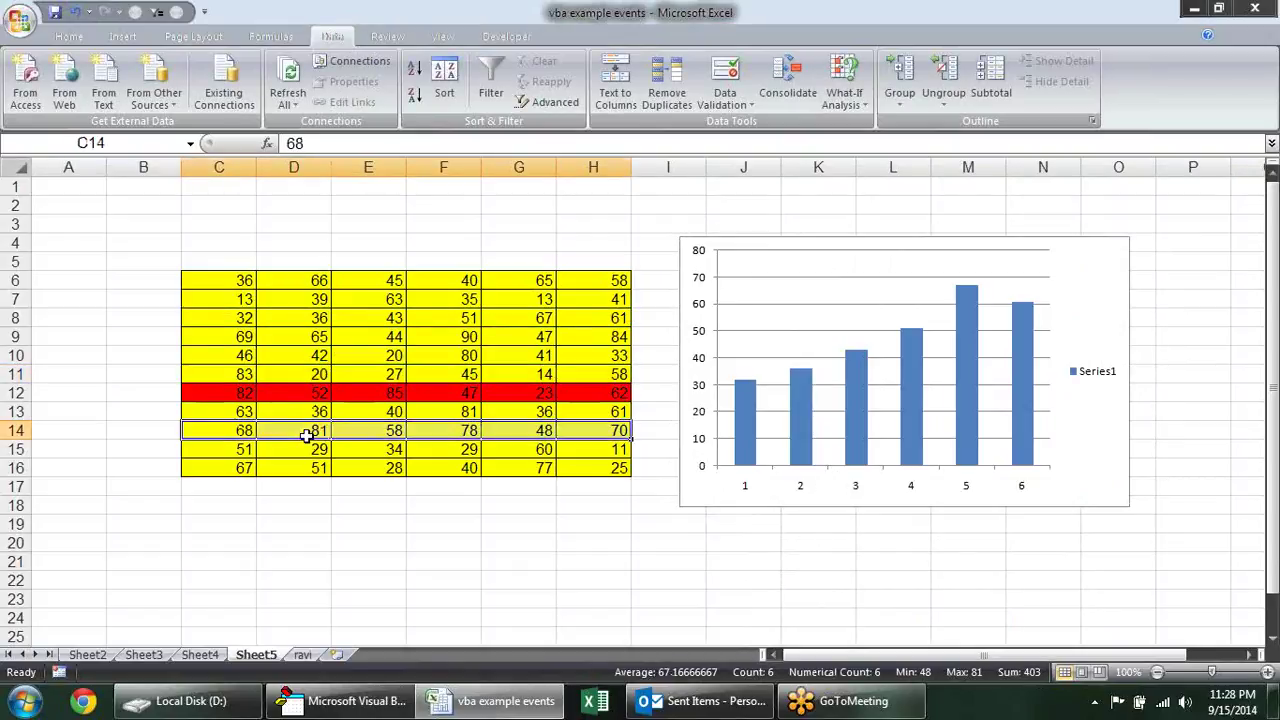
pyautogui.click(322, 337)
pyautogui.hotkey('alt', 'F11')
pyautogui.hotkey('alt', 'F11')
pyautogui.hotkey('alt', 'F11')
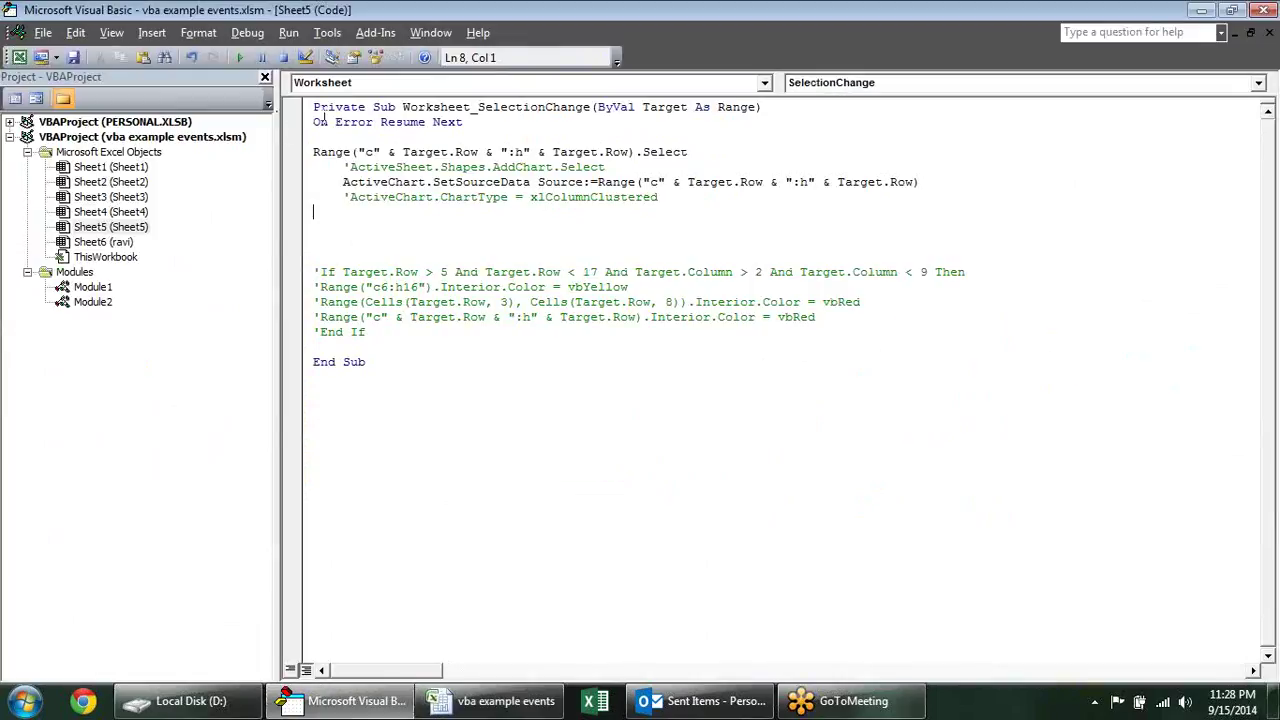
# Comment out On Error Resume Next, retest on a row, and reset the macro at the error
pyautogui.click(314, 121)
pyautogui.write("'")
pyautogui.press('Down')
pyautogui.hotkey('alt', 'F11')
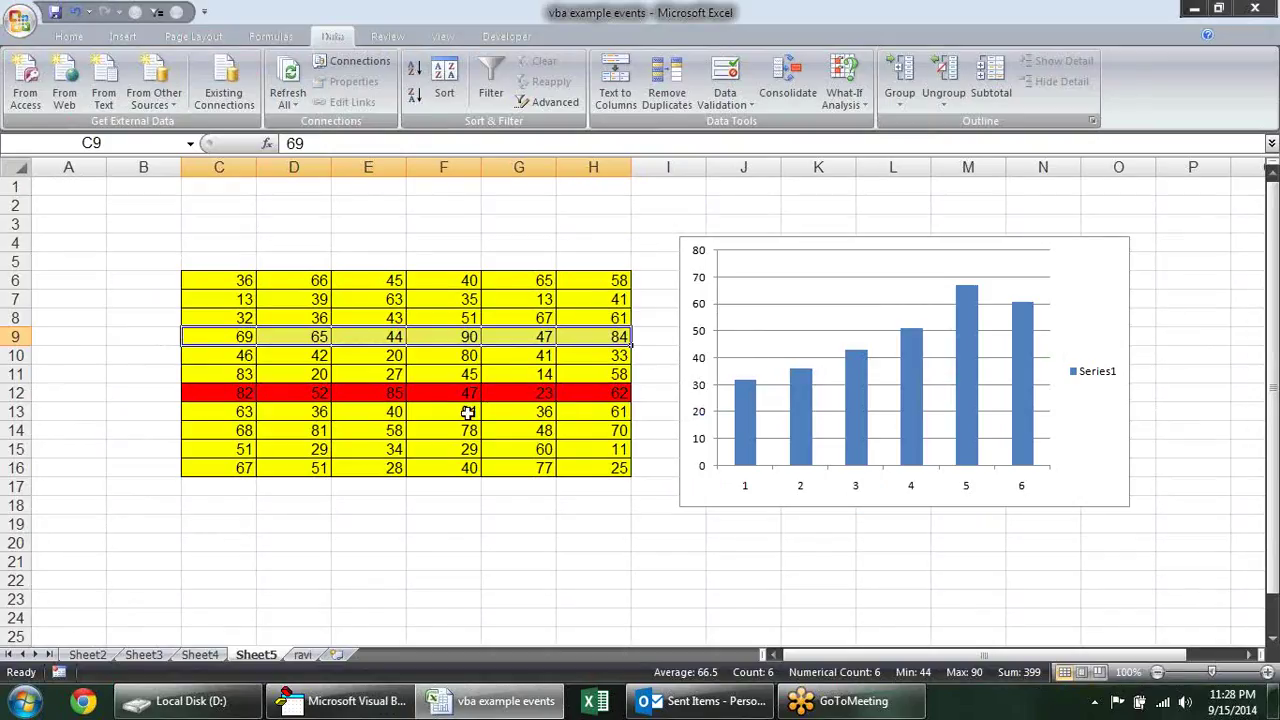
pyautogui.click(466, 410)
pyautogui.click(652, 331)
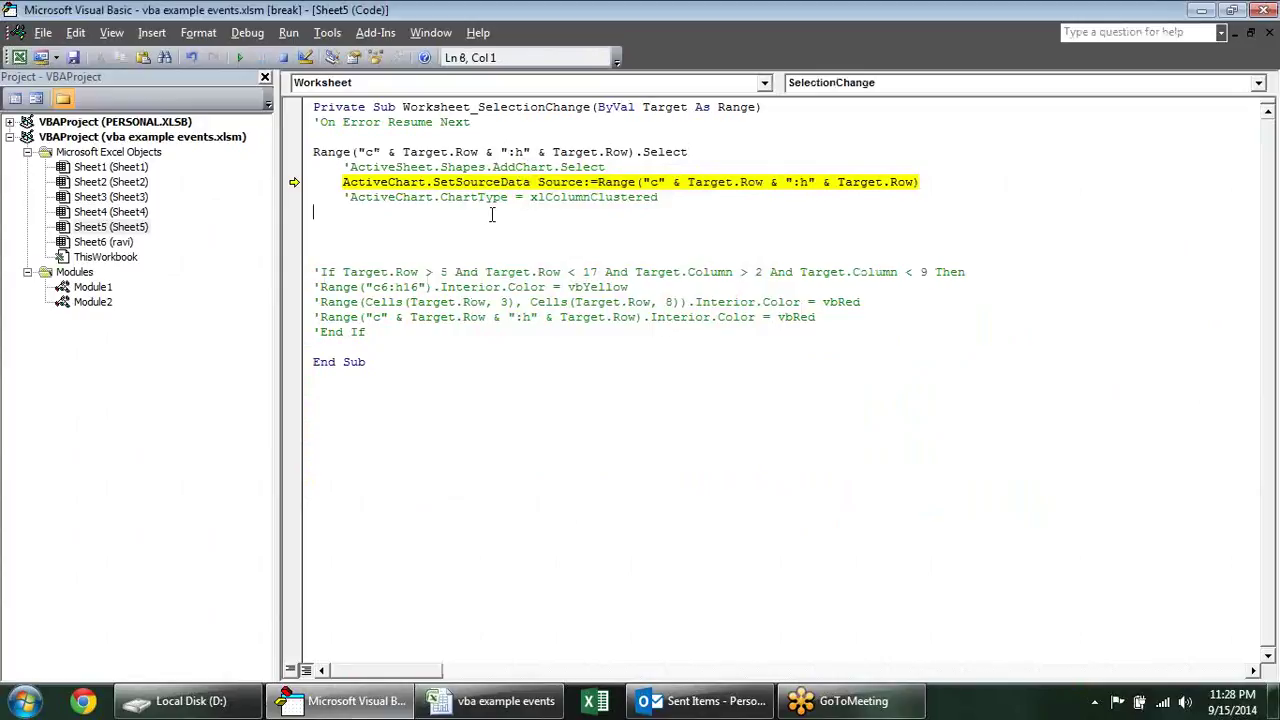
pyautogui.click(284, 57)
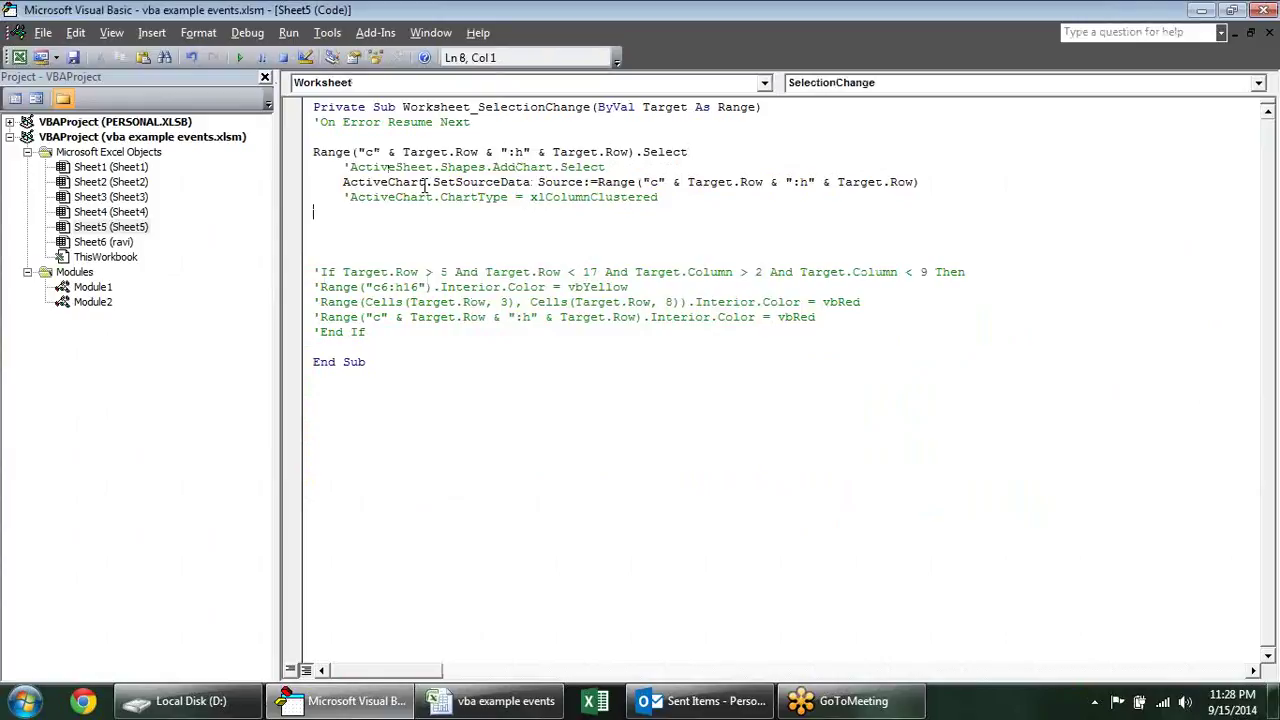
# Check the chart's name, then change ActiveChart to chart2 on the SetSourceData line and retest, hitting error 424
pyautogui.hotkey('alt', 'F11')
pyautogui.click(733, 247)
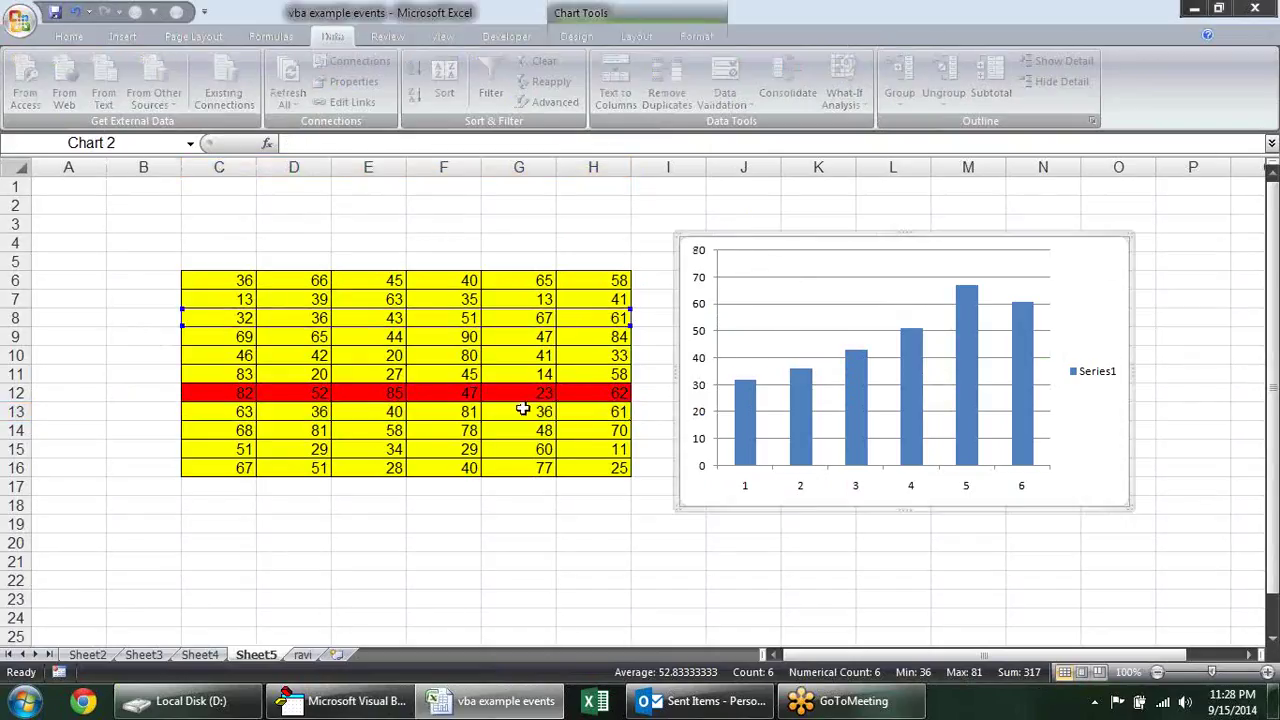
pyautogui.hotkey('alt', 'F11')
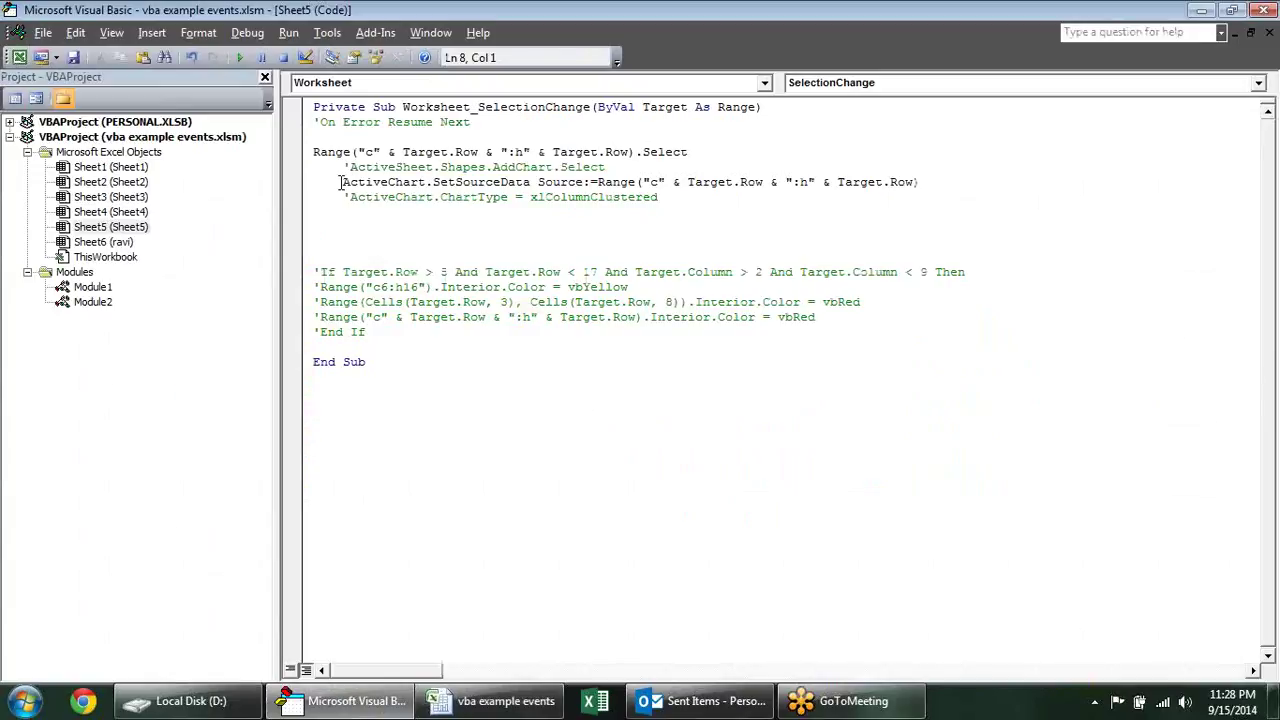
pyautogui.moveTo(342, 182)
pyautogui.mouseDown()
pyautogui.moveTo(442, 182)
pyautogui.moveTo(425, 186)
pyautogui.mouseUp()
pyautogui.write('chart2')
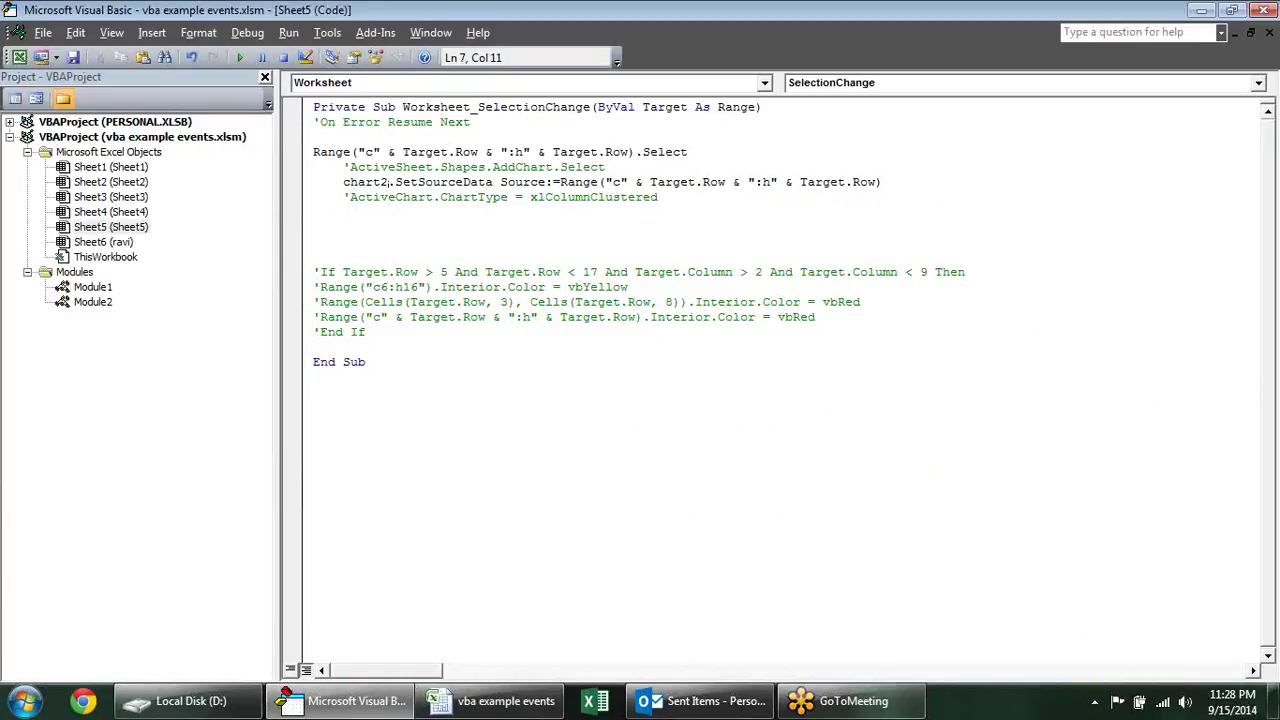
pyautogui.hotkey('alt', 'F11')
pyautogui.click(423, 364)
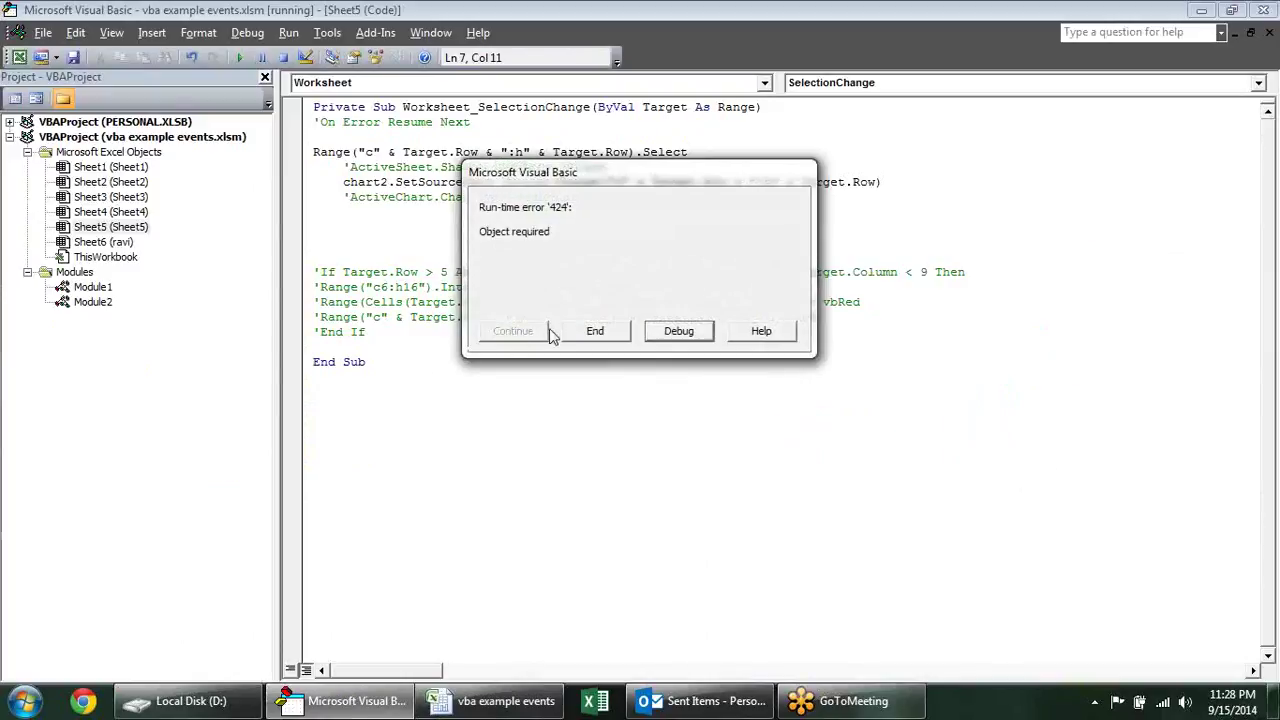
pyautogui.click(698, 332)
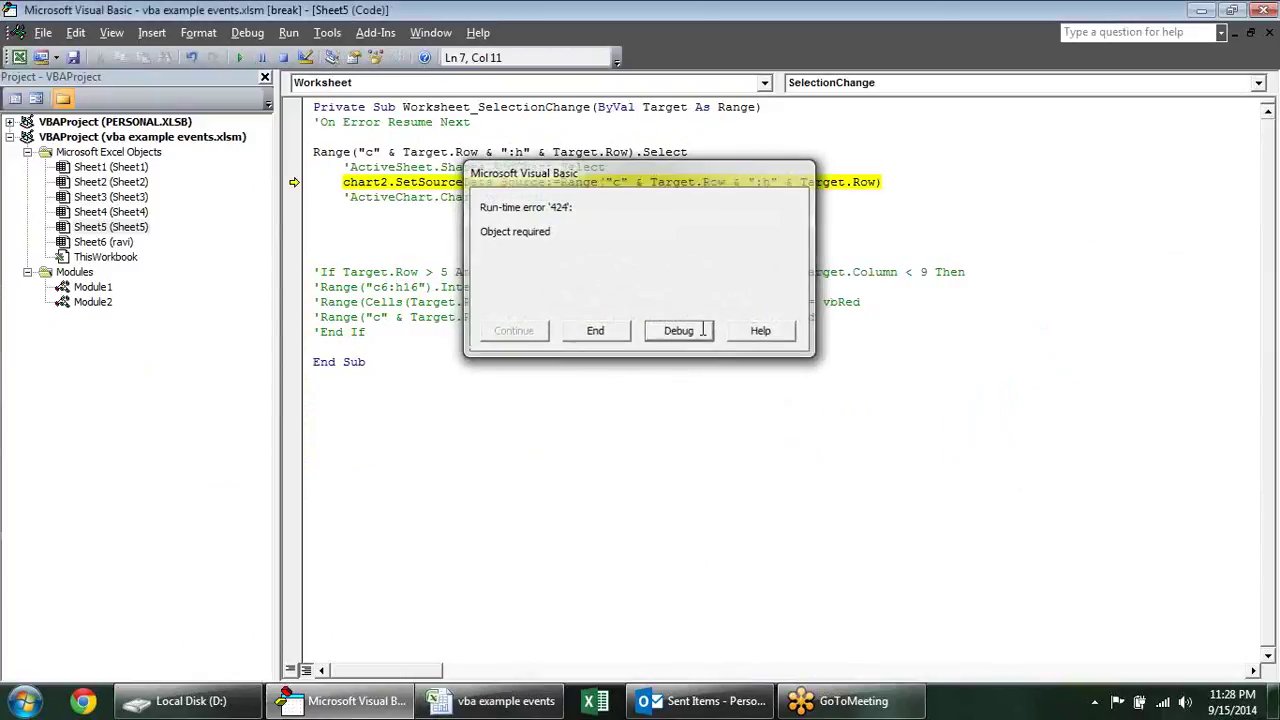
pyautogui.click(389, 182)
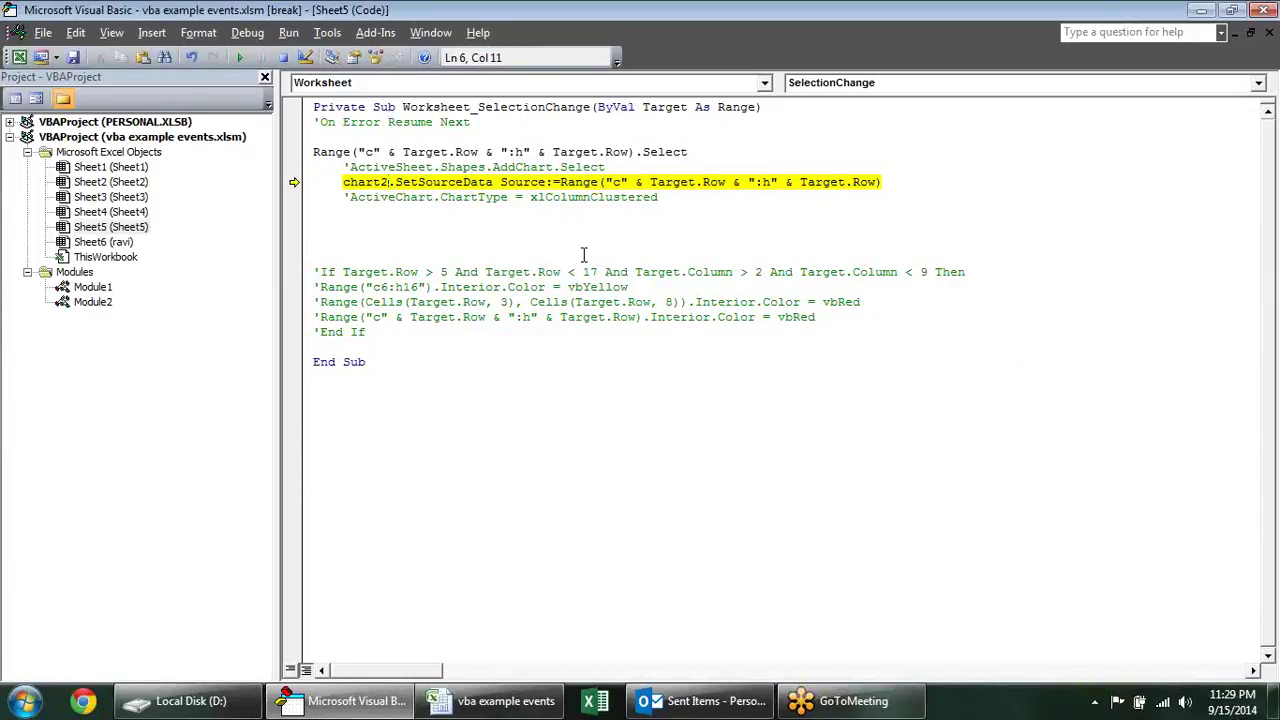
pyautogui.hotkey('alt', 'F11')
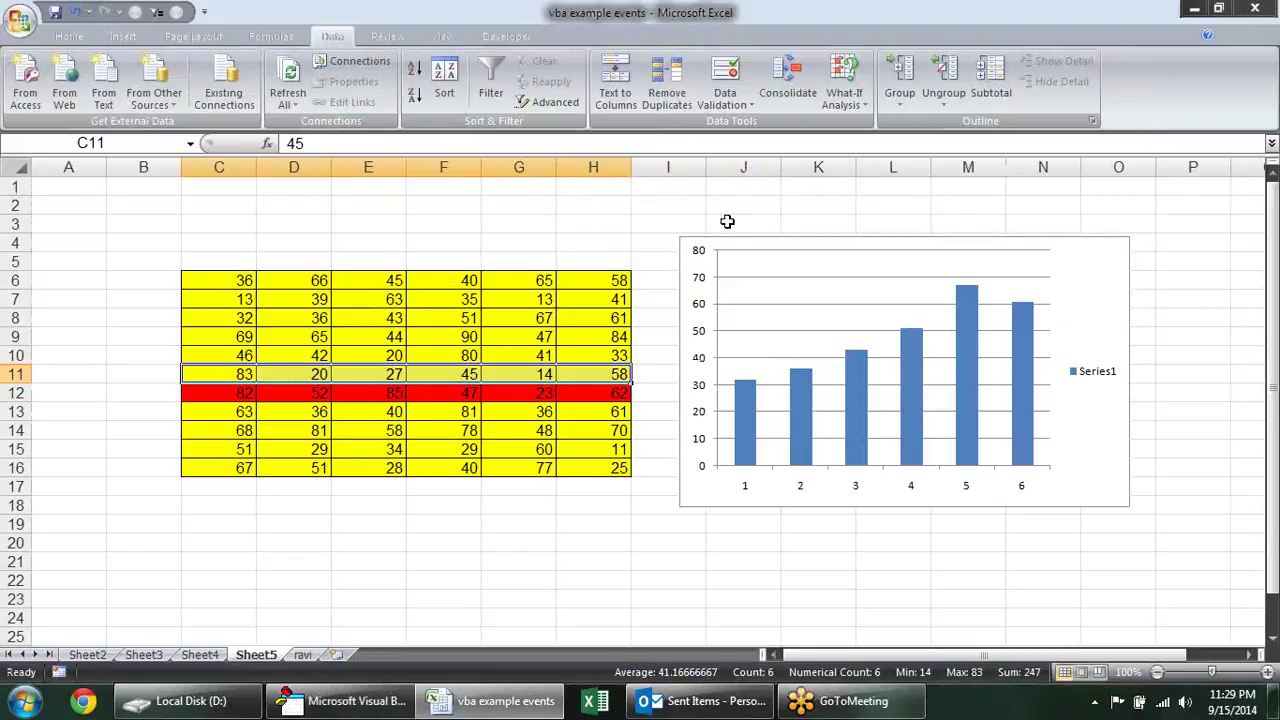
# Select the chart and confirm in the Name Box that it is called Chart 2
pyautogui.click(738, 265)
pyautogui.click(136, 142)
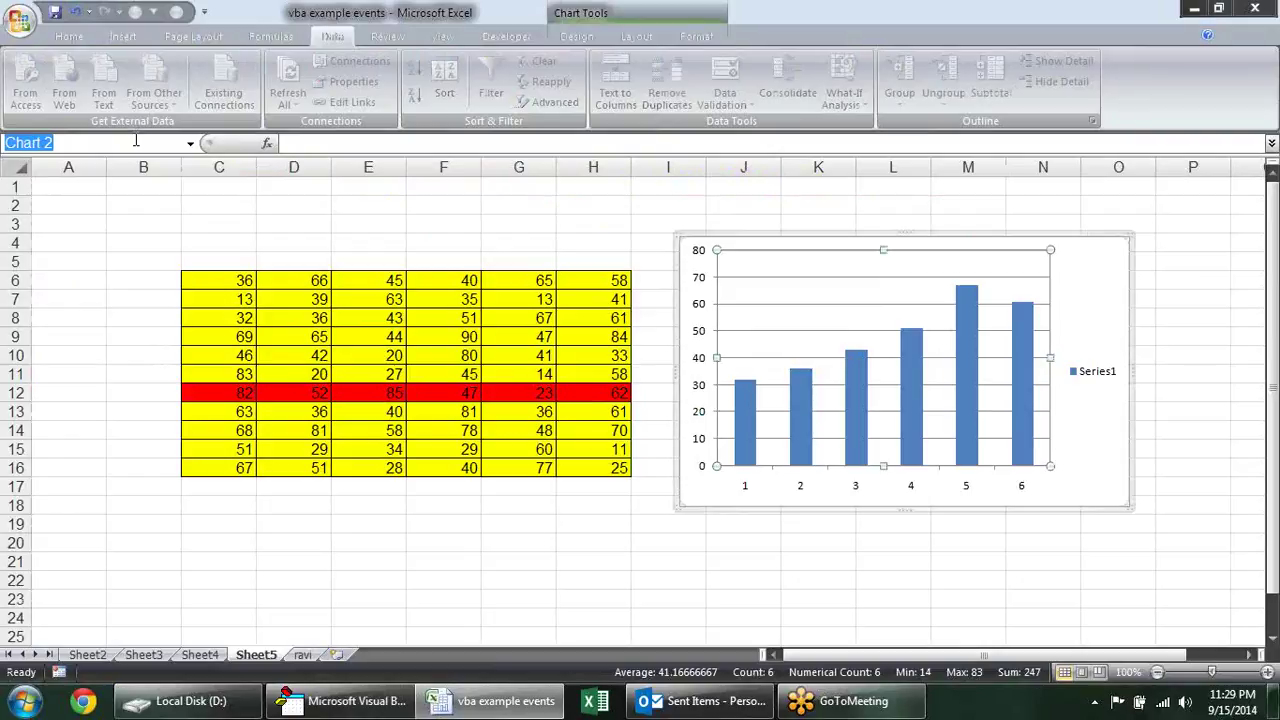
pyautogui.press('Escape')
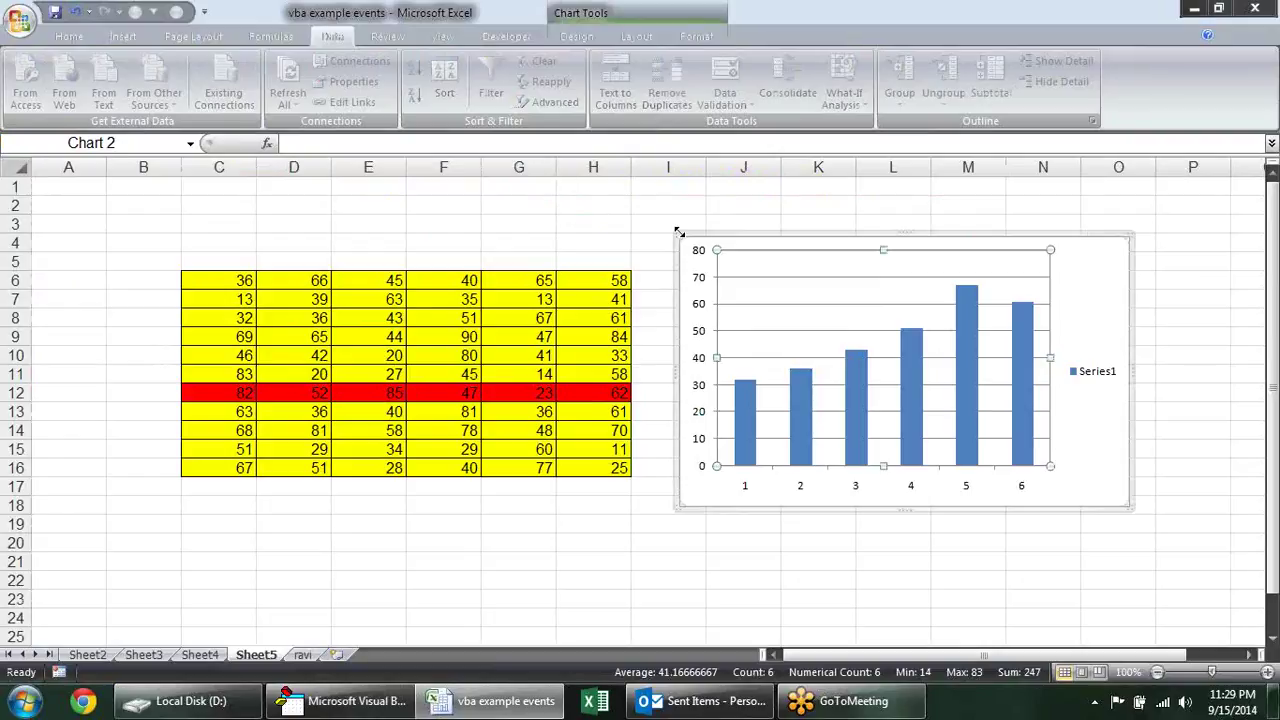
pyautogui.click(687, 242)
pyautogui.click(191, 143)
pyautogui.click(194, 145)
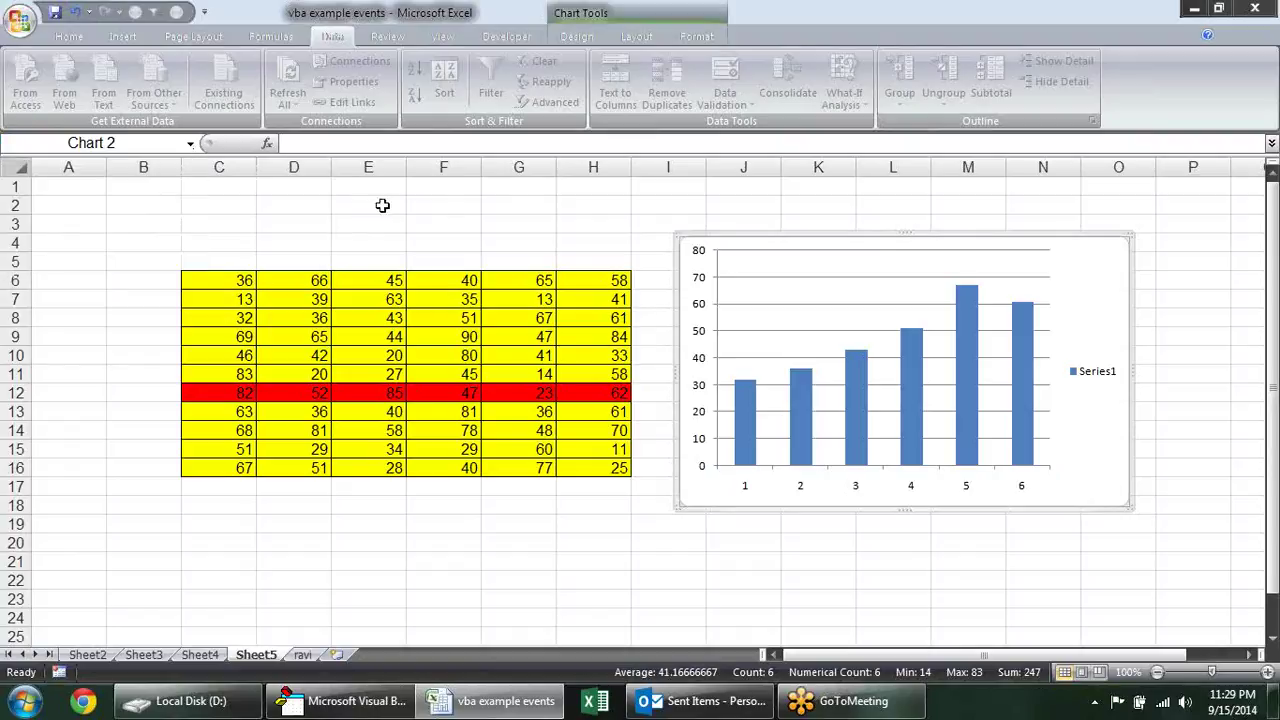
# Trigger the macro break, replace chart2 with activechart before .SetSourceData, and resume with F5
pyautogui.click(380, 206)
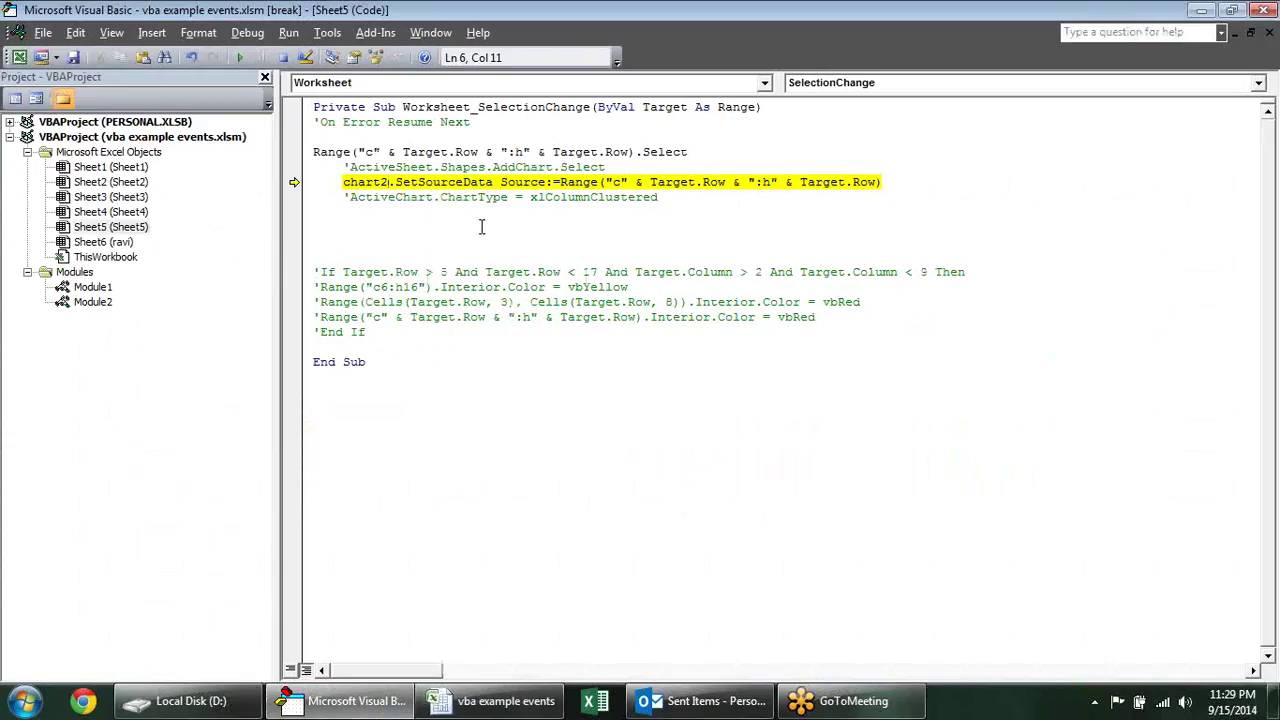
pyautogui.press('BackSpace')
pyautogui.press('BackSpace')
pyautogui.press('BackSpace')
pyautogui.press('BackSpace')
pyautogui.press('BackSpace')
pyautogui.press('BackSpace')
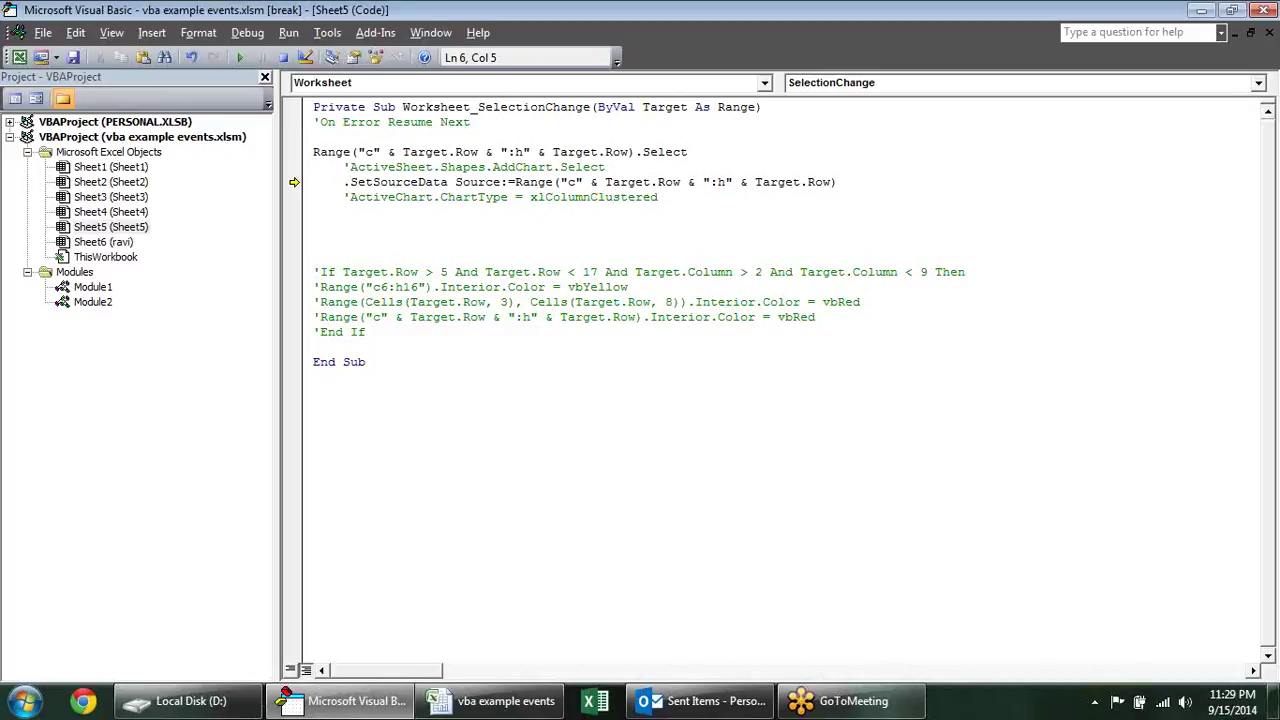
pyautogui.write('activechart')
pyautogui.press('F5')
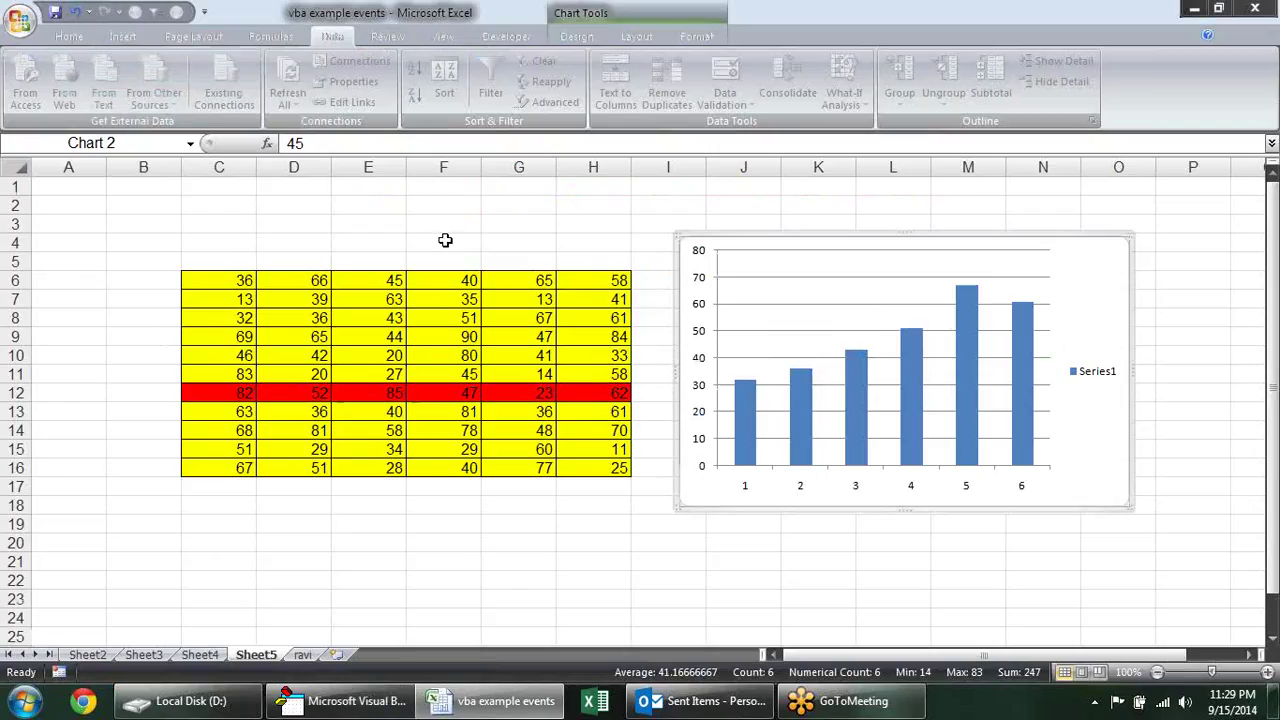
# Open a browser, go to Google, and search for 'dynamic chart data range vba'
pyautogui.click(83, 701)
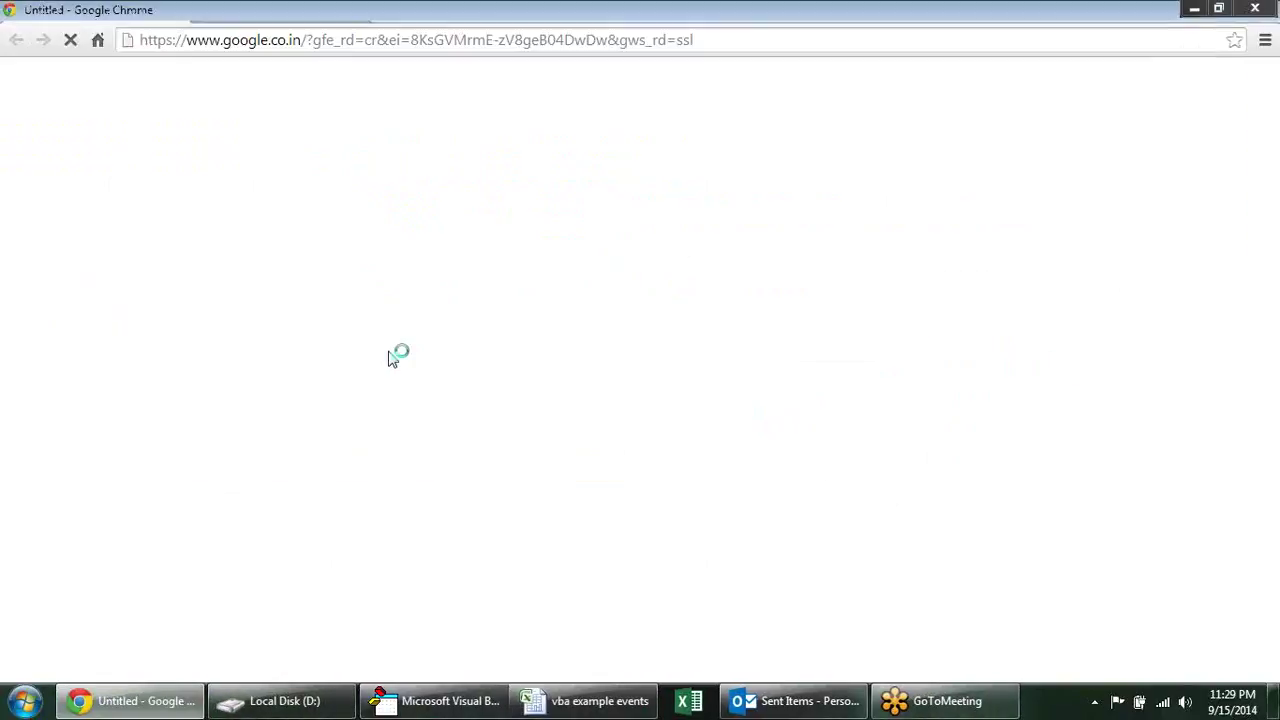
pyautogui.click(507, 40)
pyautogui.write('goo')
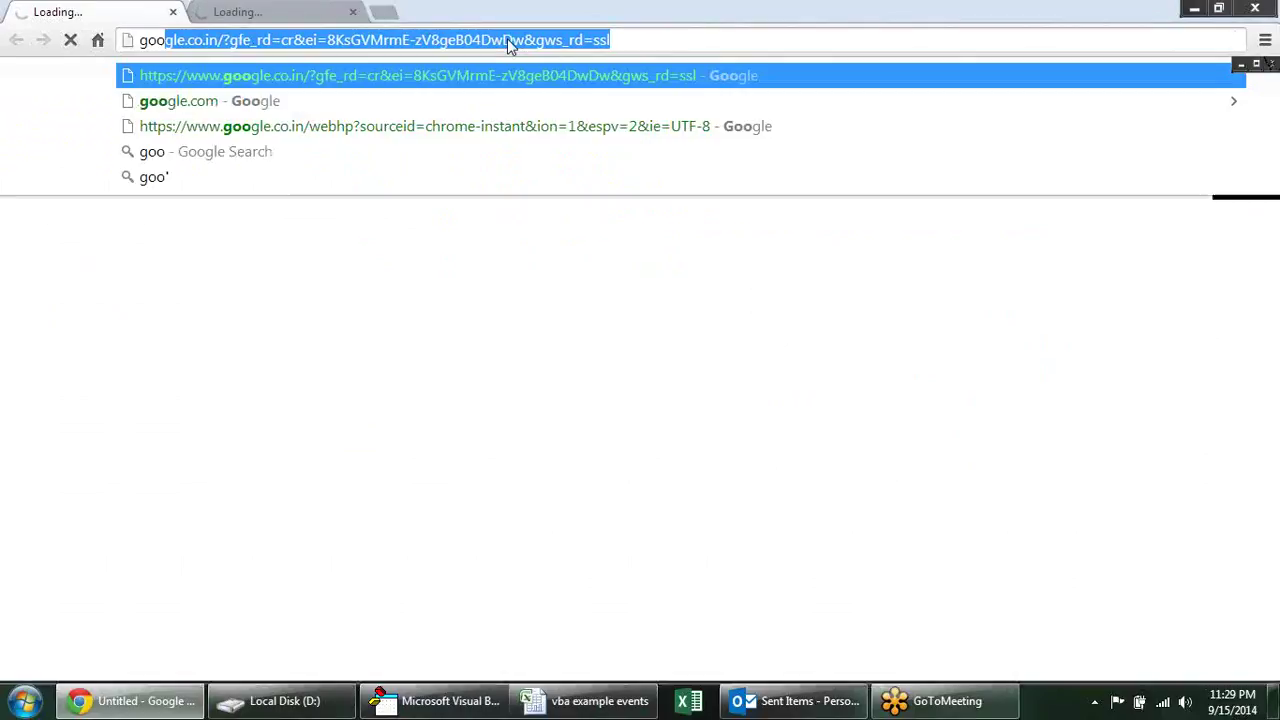
pyautogui.click(400, 101)
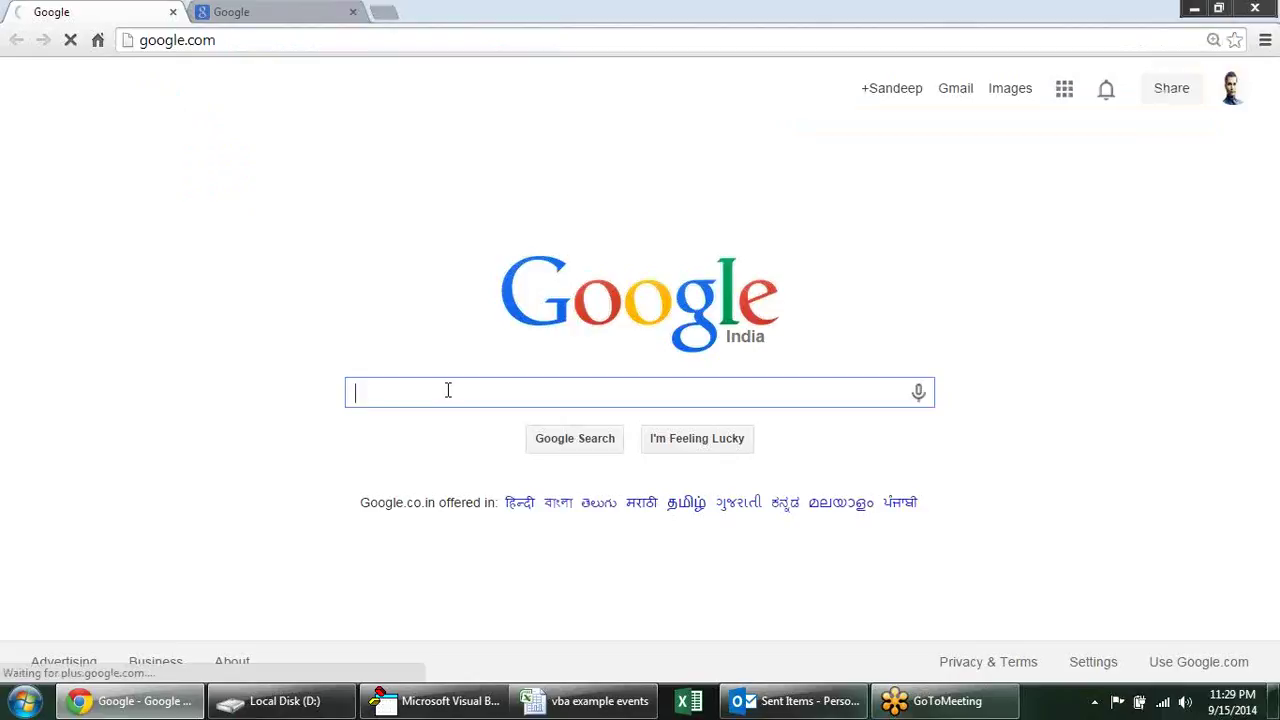
pyautogui.write('chart')
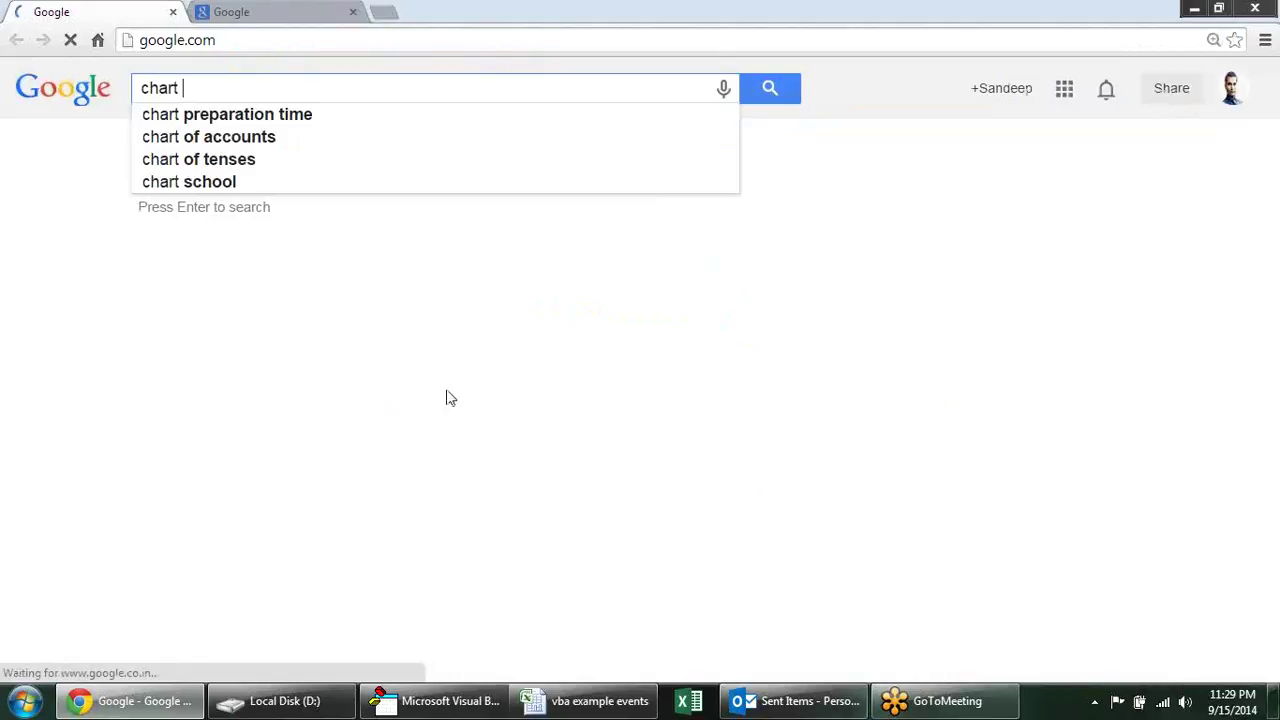
pyautogui.write('cha')
pyautogui.press('BackSpace')
pyautogui.press('BackSpace')
pyautogui.press('BackSpace')
pyautogui.write('dynamic ')
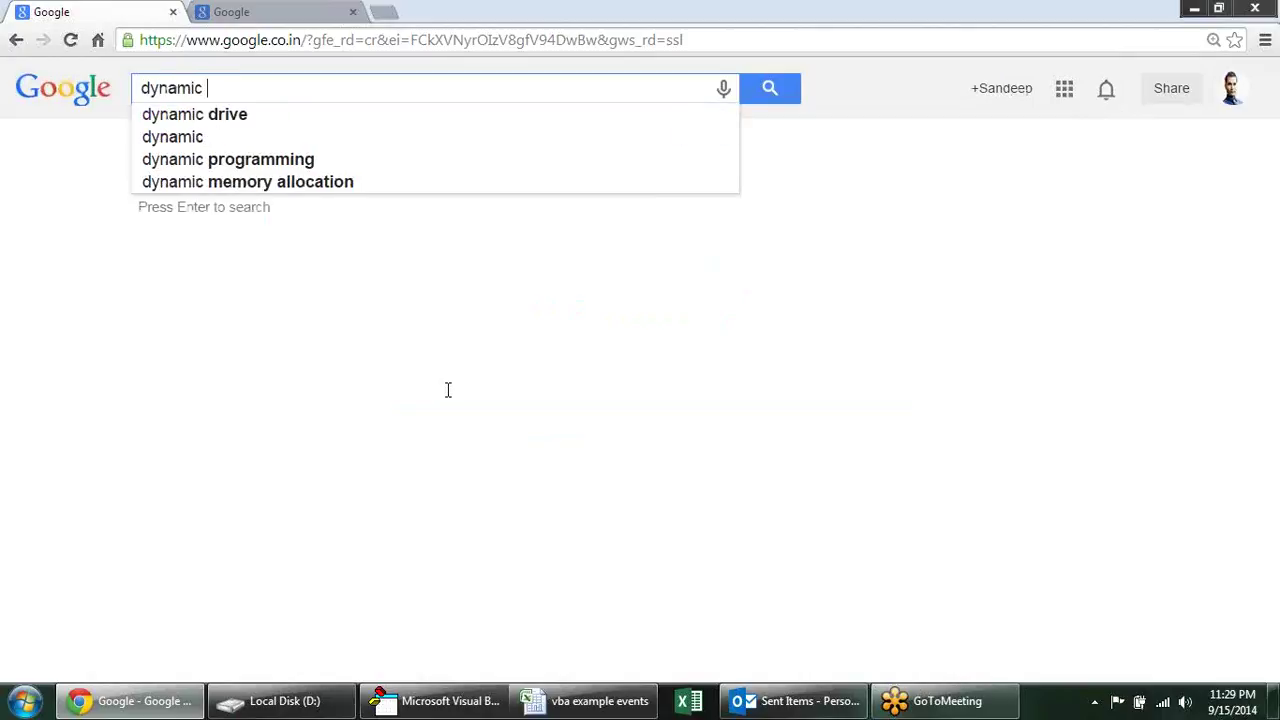
pyautogui.write('chart')
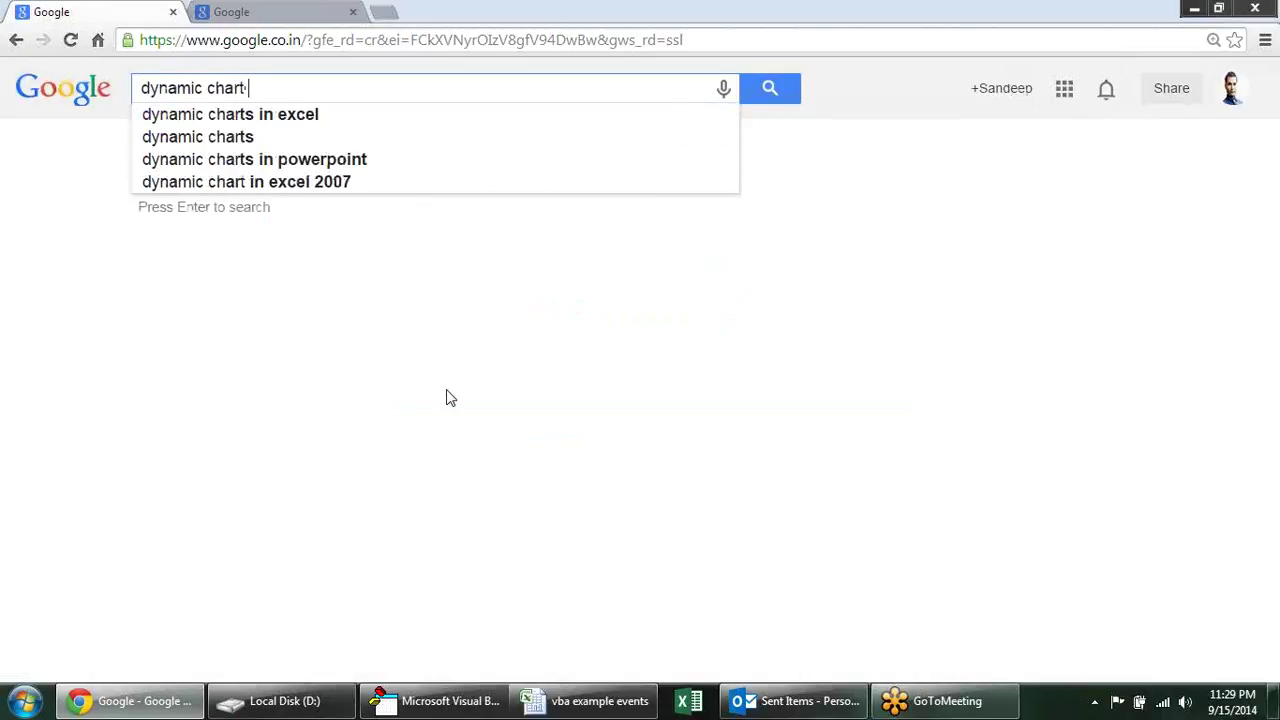
pyautogui.write(' data ')
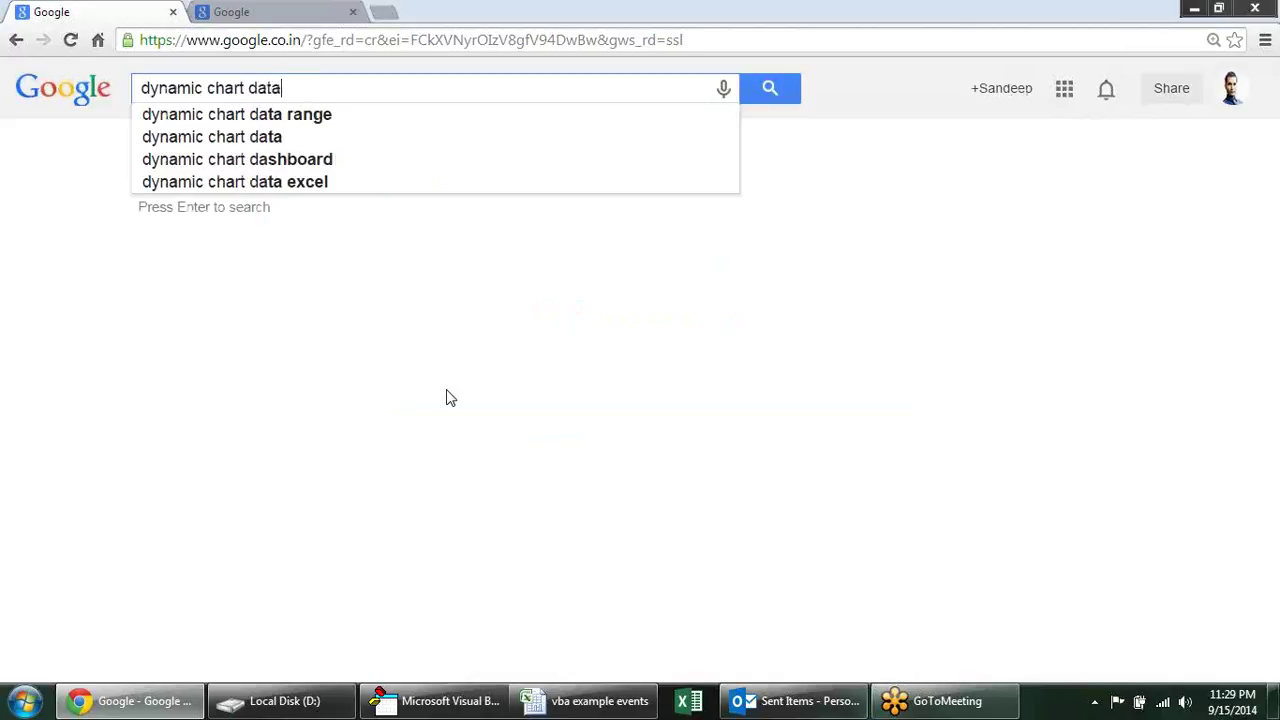
pyautogui.write('range')
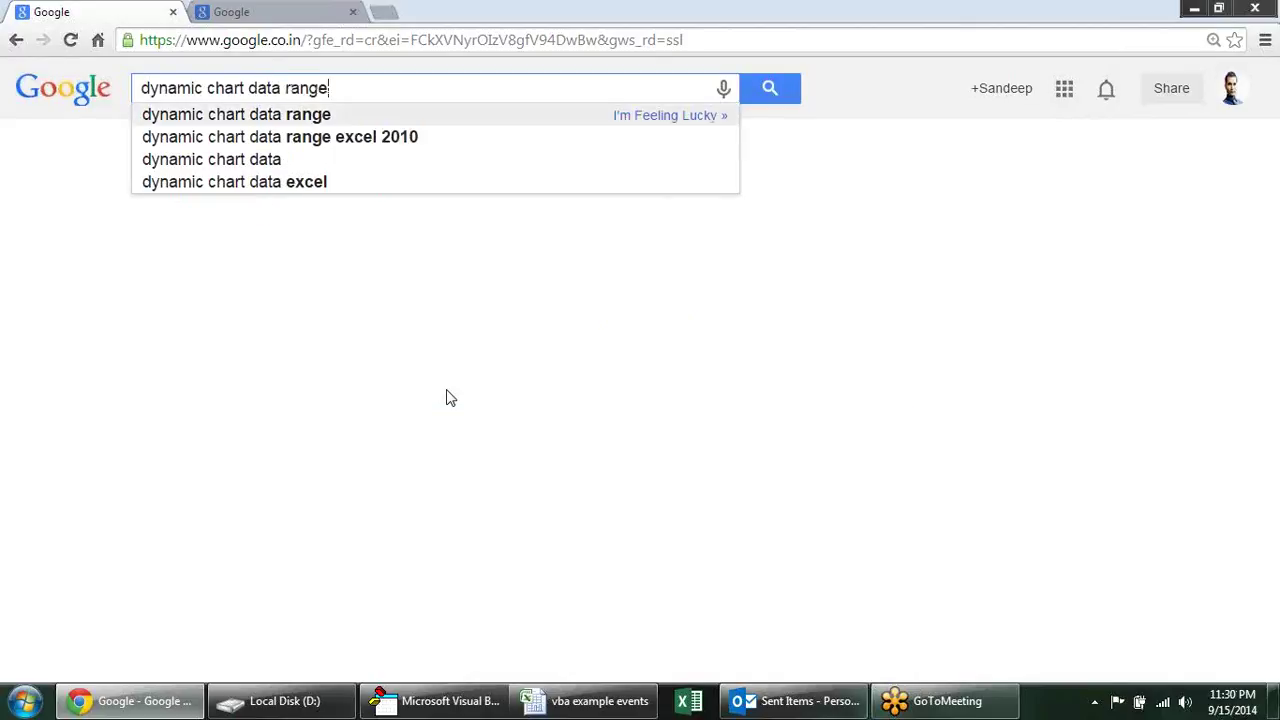
pyautogui.write(' vba')
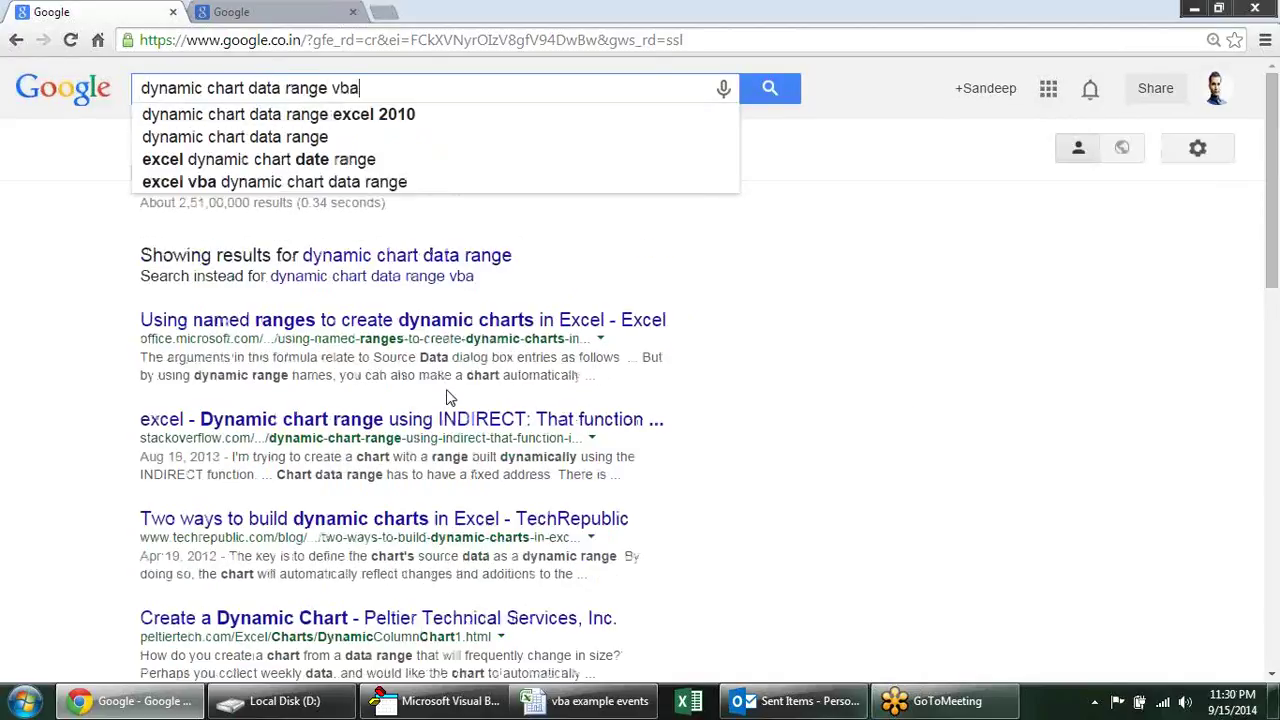
pyautogui.press('Return')
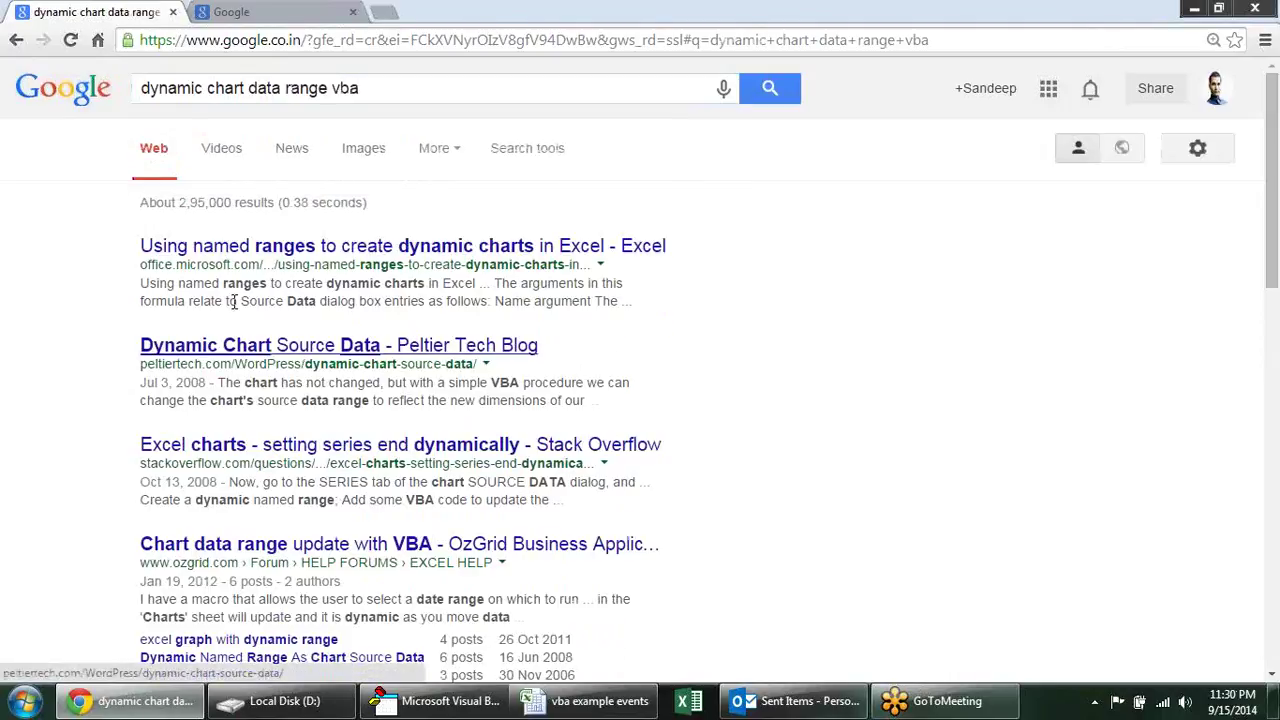
# Open the Peltier Tech 'Dynamic Chart Source Data' article and select the With ActiveSheet block in UpdateChartSourceData
pyautogui.click(277, 362)
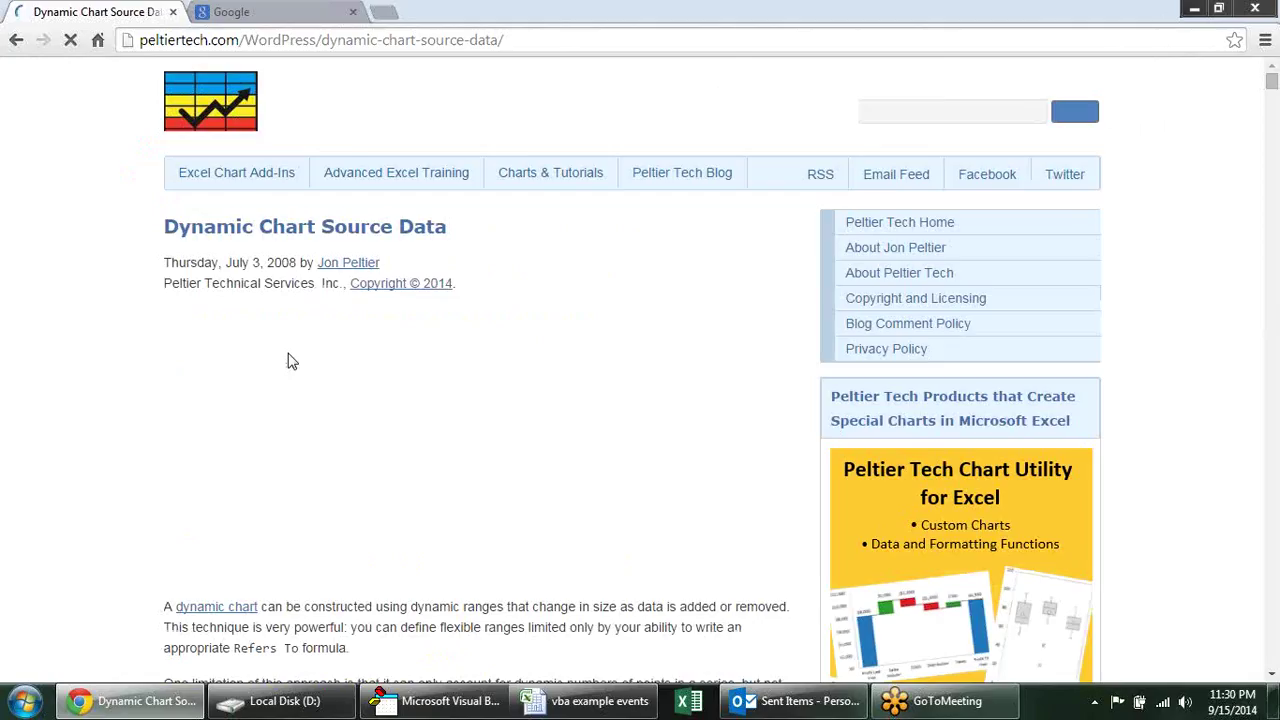
pyautogui.scroll(-1, 338, 368)
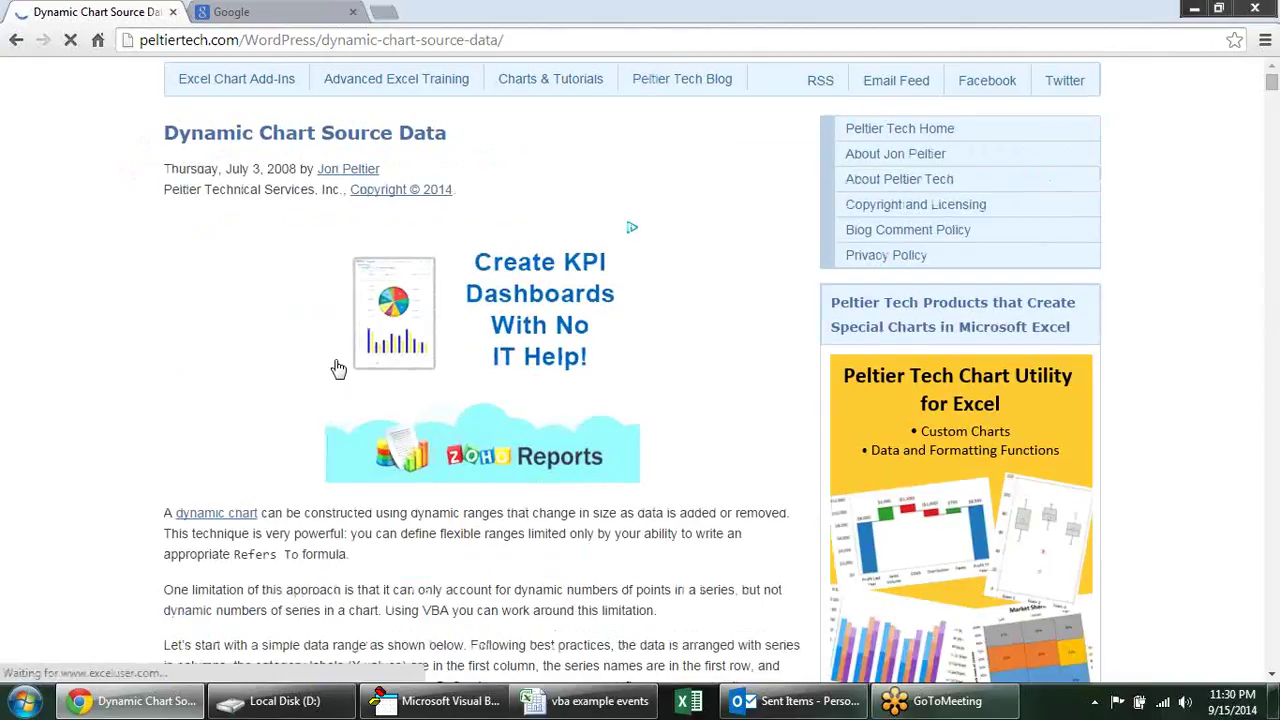
pyautogui.scroll(-2, 338, 368)
pyautogui.scroll(-3, 330, 360)
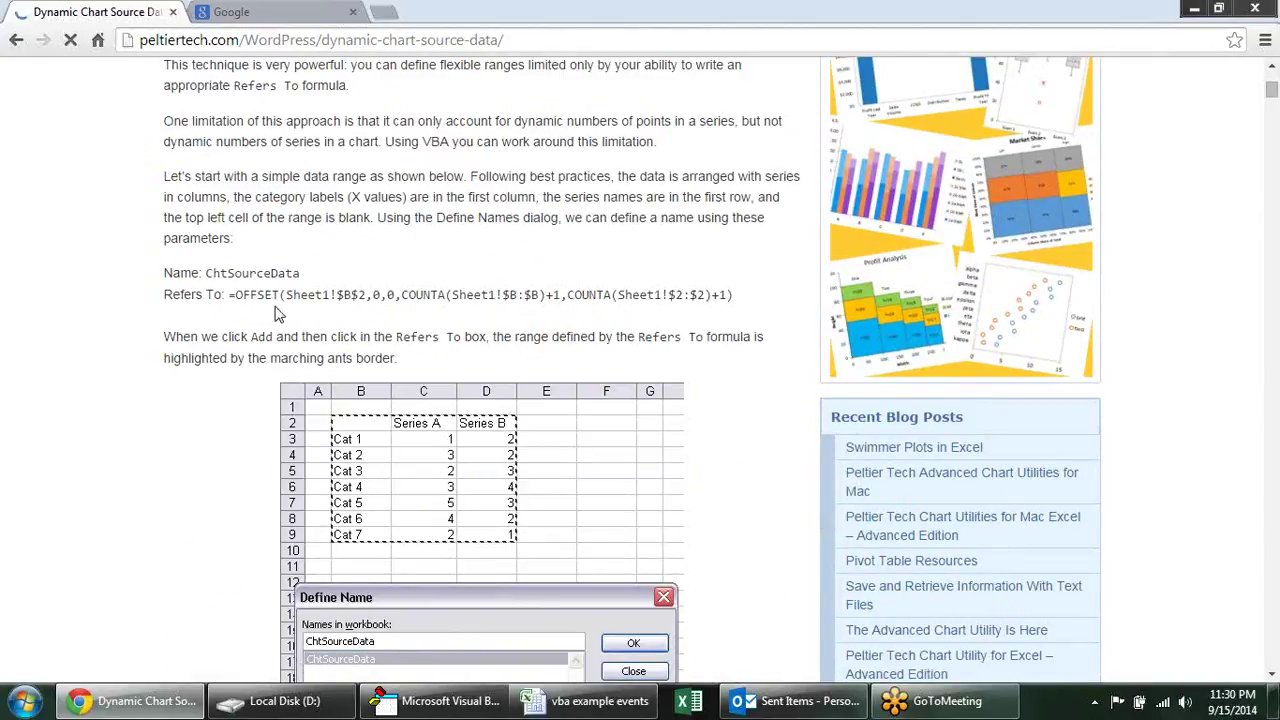
pyautogui.scroll(-1, 420, 310)
pyautogui.scroll(-5, 420, 310)
pyautogui.scroll(-3, 420, 312)
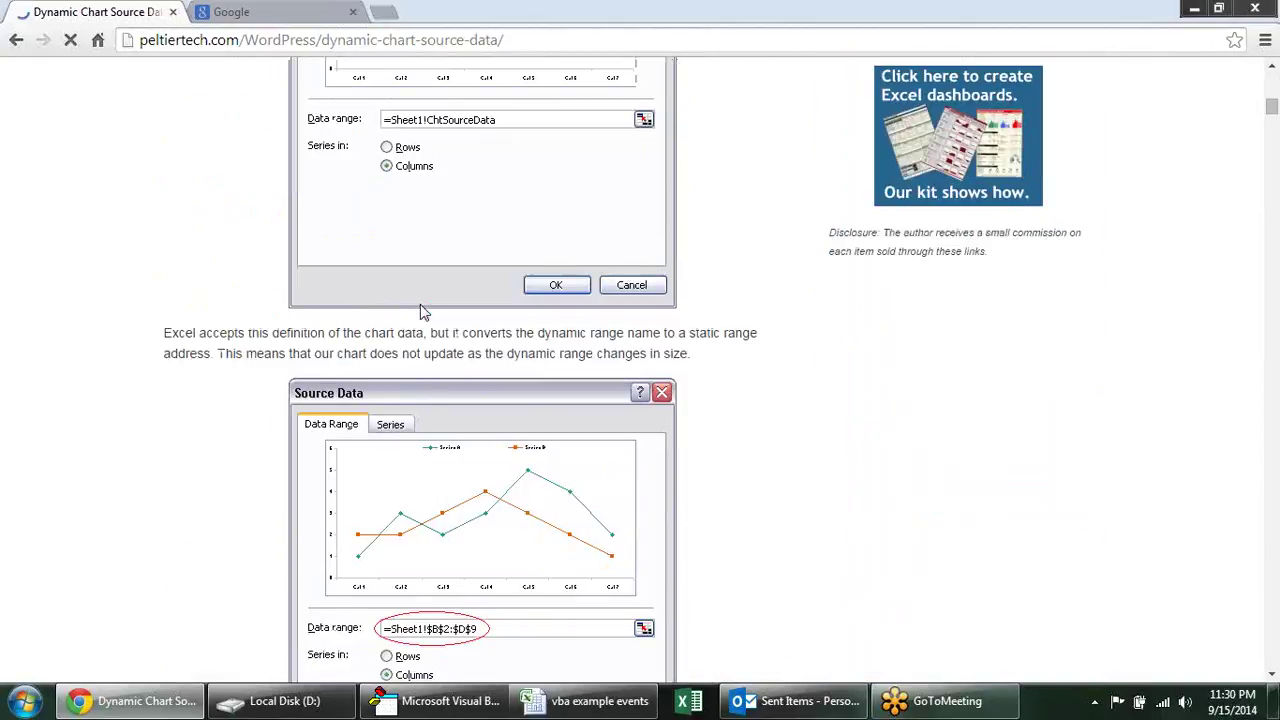
pyautogui.scroll(-4, 420, 312)
pyautogui.scroll(-4, 420, 312)
pyautogui.scroll(-4, 420, 312)
pyautogui.scroll(-1, 420, 310)
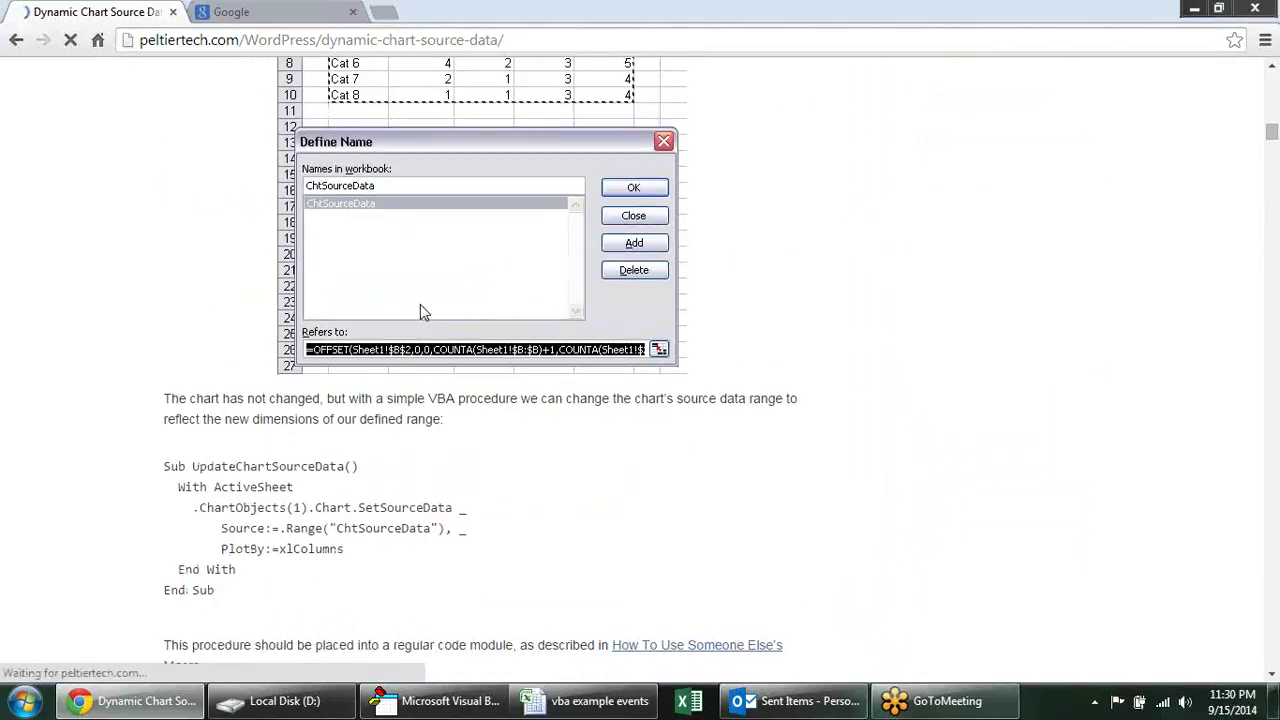
pyautogui.scroll(-2, 420, 308)
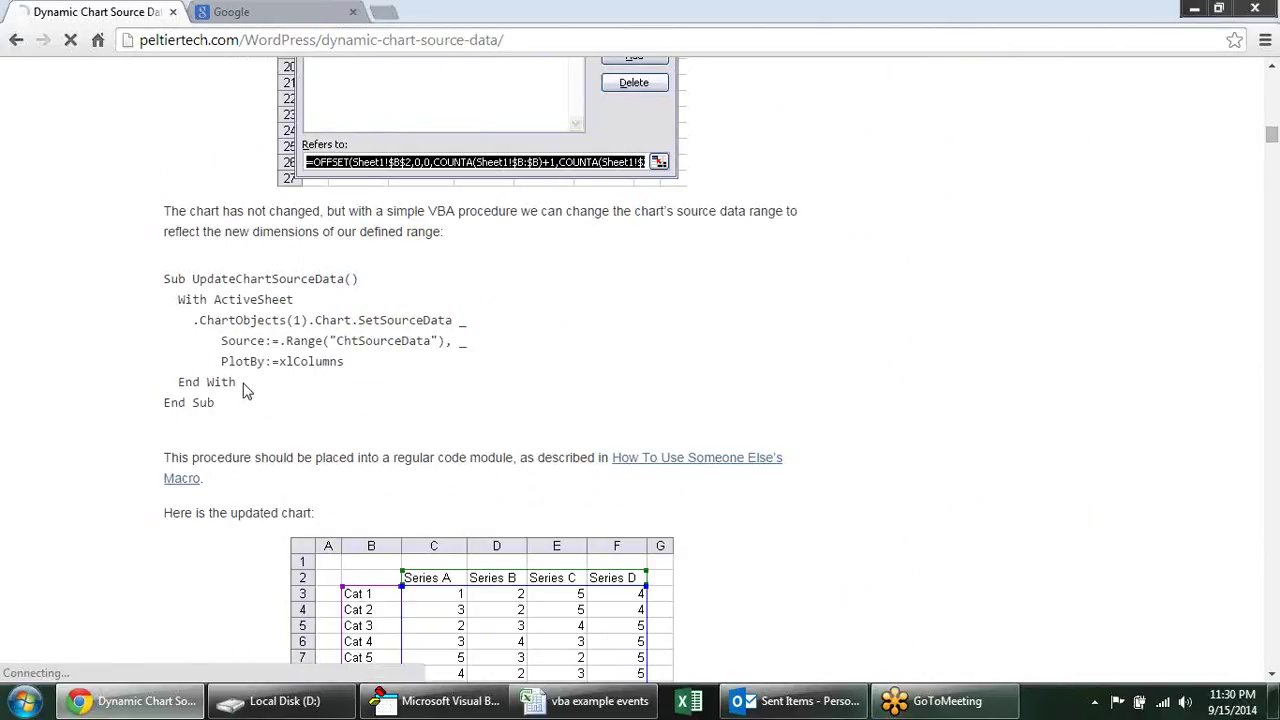
pyautogui.moveTo(236, 383); pyautogui.dragTo(171, 299)
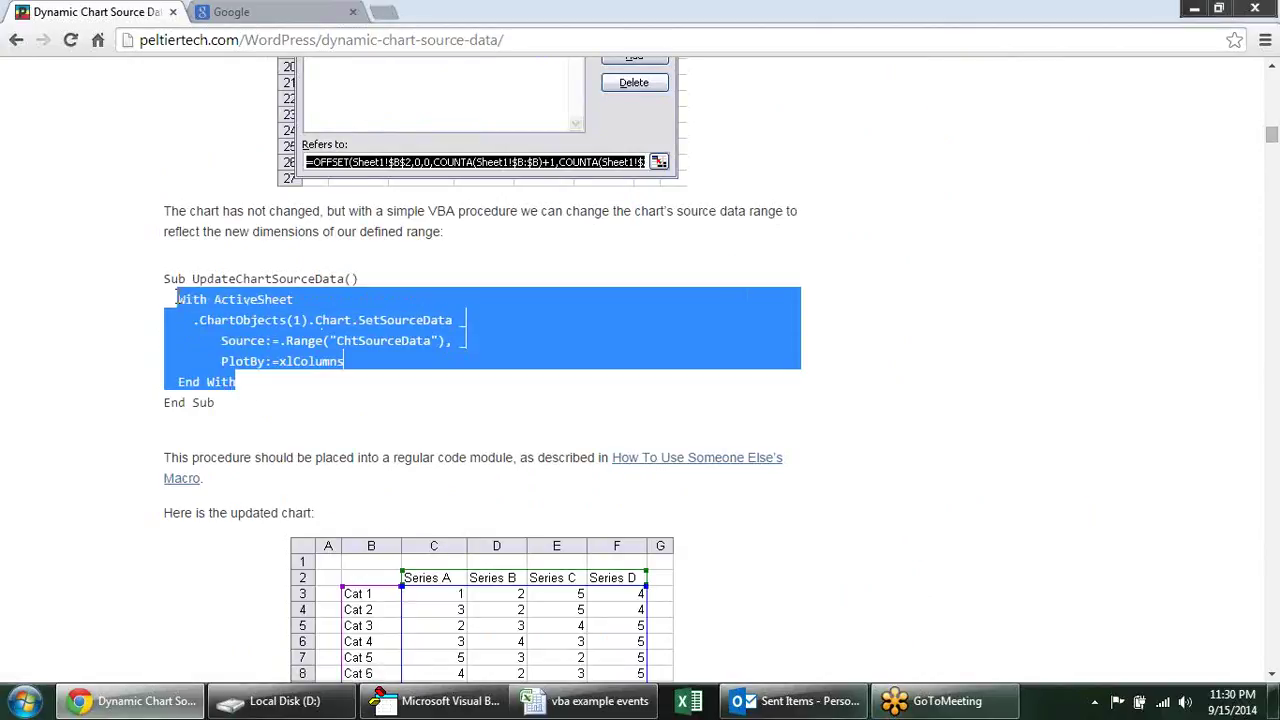
# Paste the copied With ActiveSheet block onto empty line 8 of the SelectionChange macro
pyautogui.hotkey('alt', 'Tab')
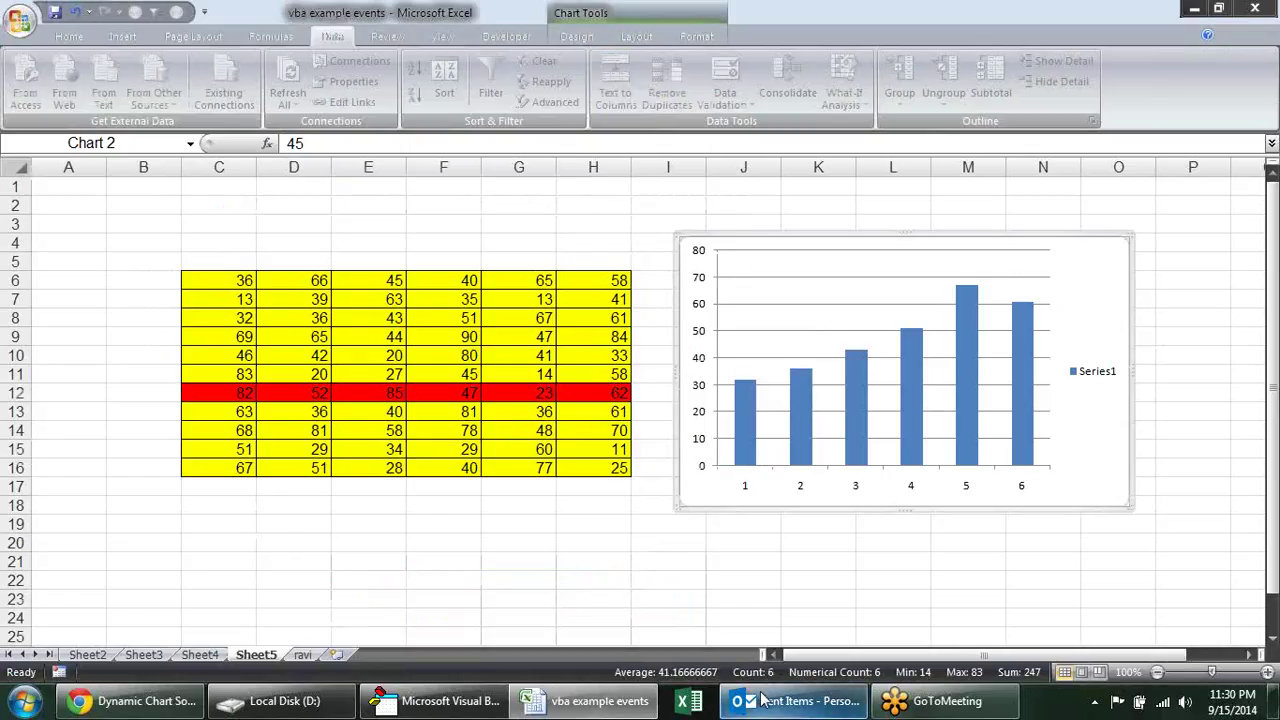
pyautogui.click(470, 640)
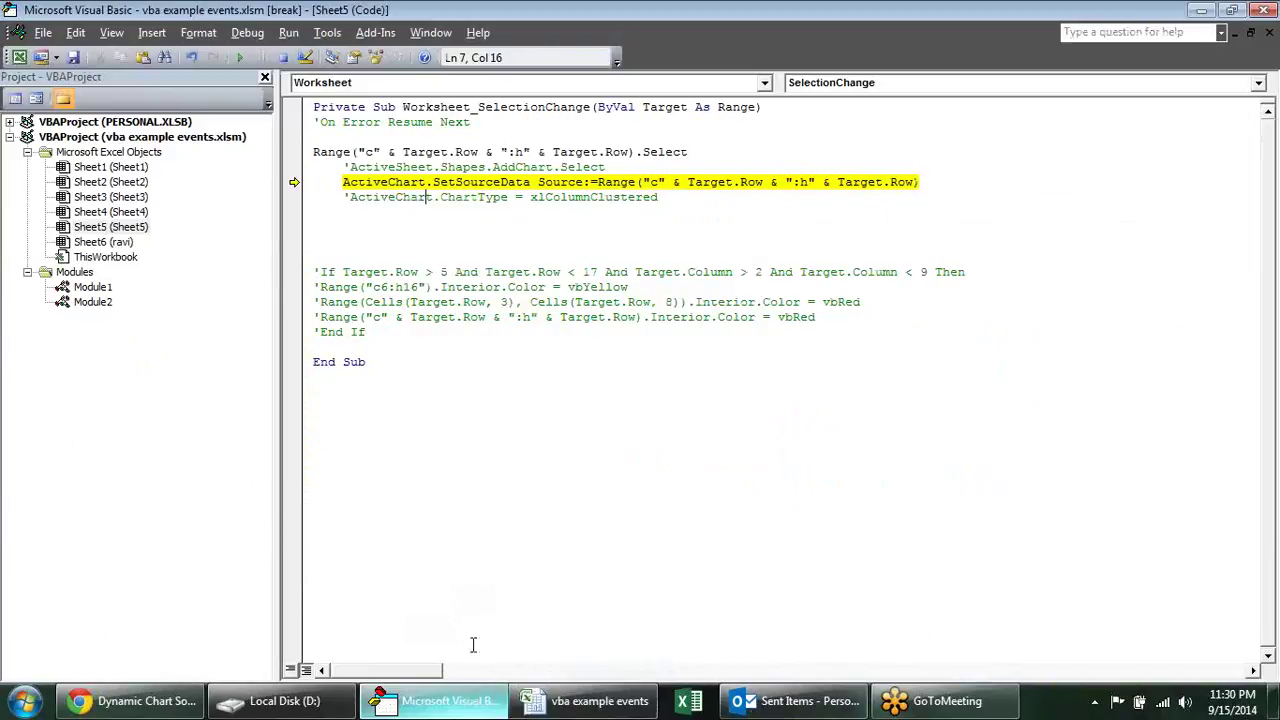
pyautogui.click(362, 214)
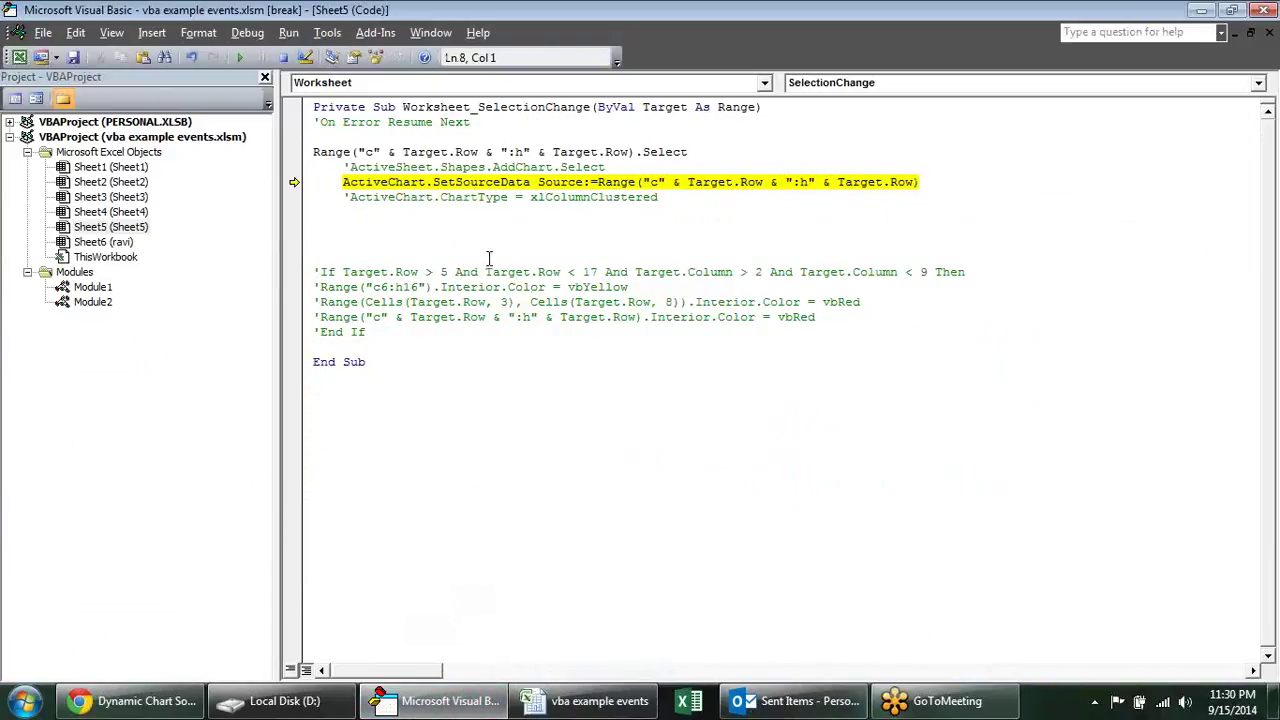
pyautogui.press('BackSpace')
pyautogui.click(590, 416)
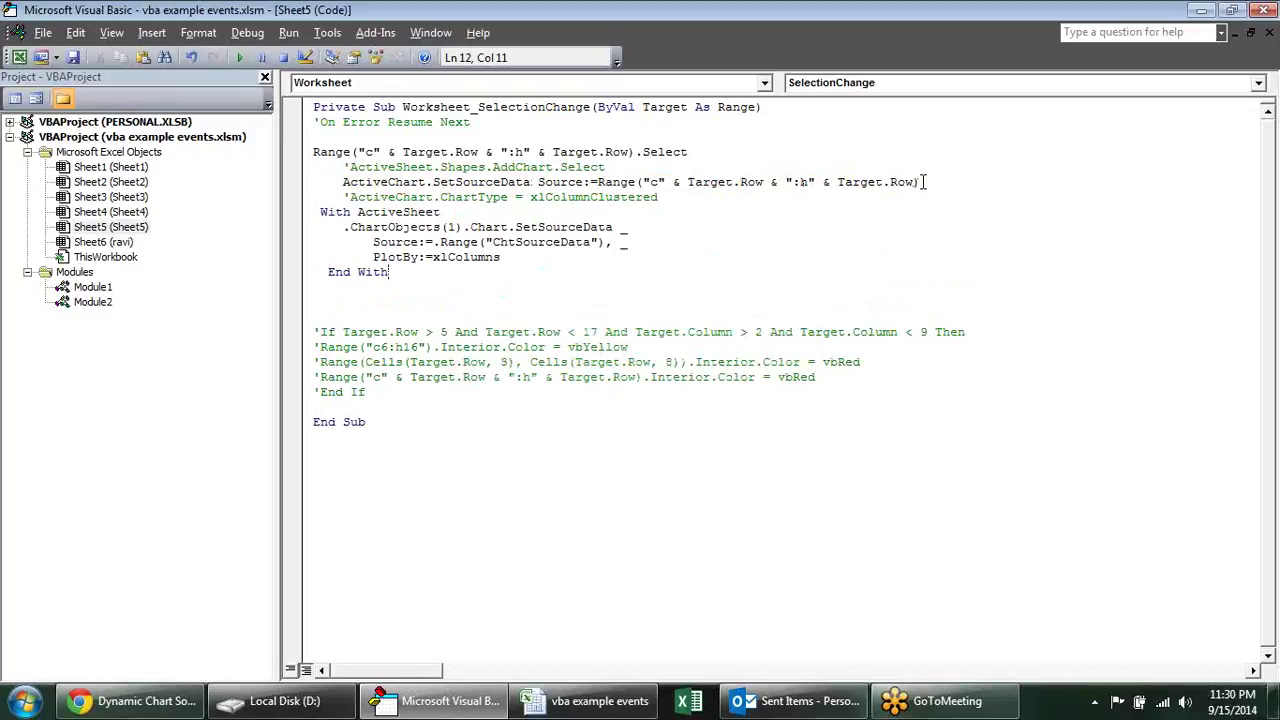
# Replace Range("ChtSourceData") with the current-row range and comment out the old ActiveChart.SetSourceData line
pyautogui.moveTo(924, 182); pyautogui.dragTo(597, 183)
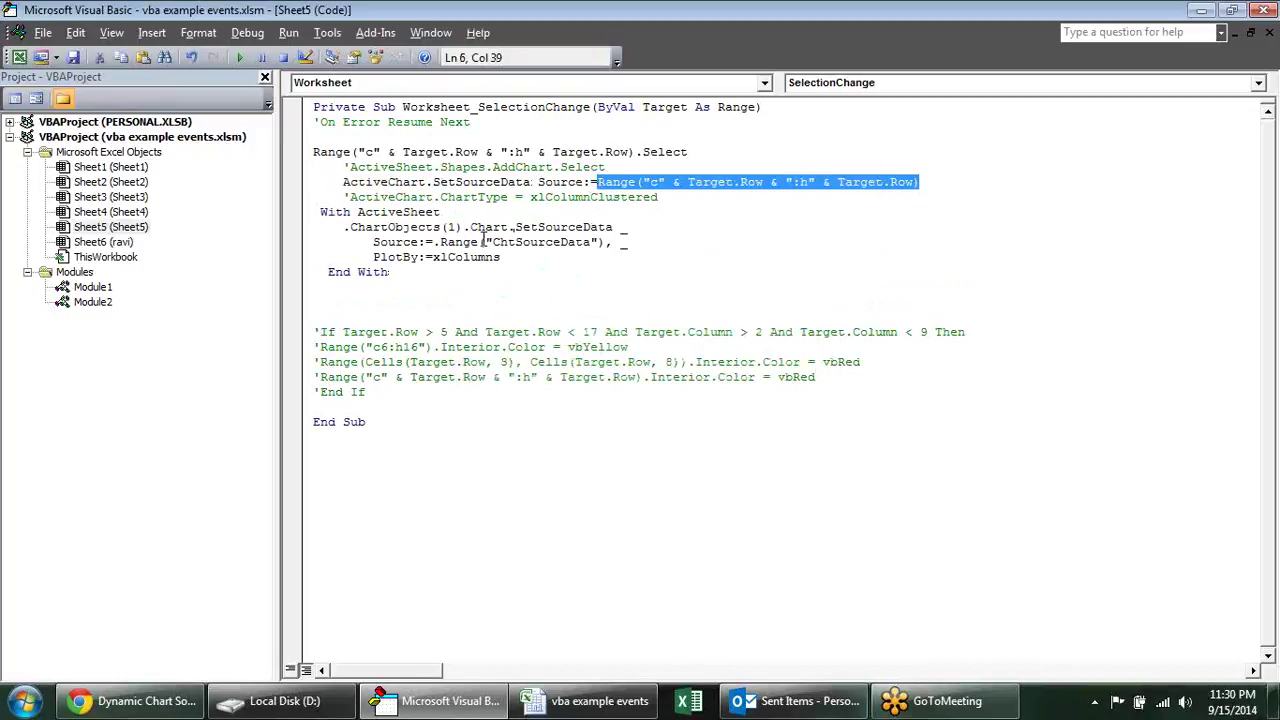
pyautogui.moveTo(440, 242); pyautogui.dragTo(606, 243)
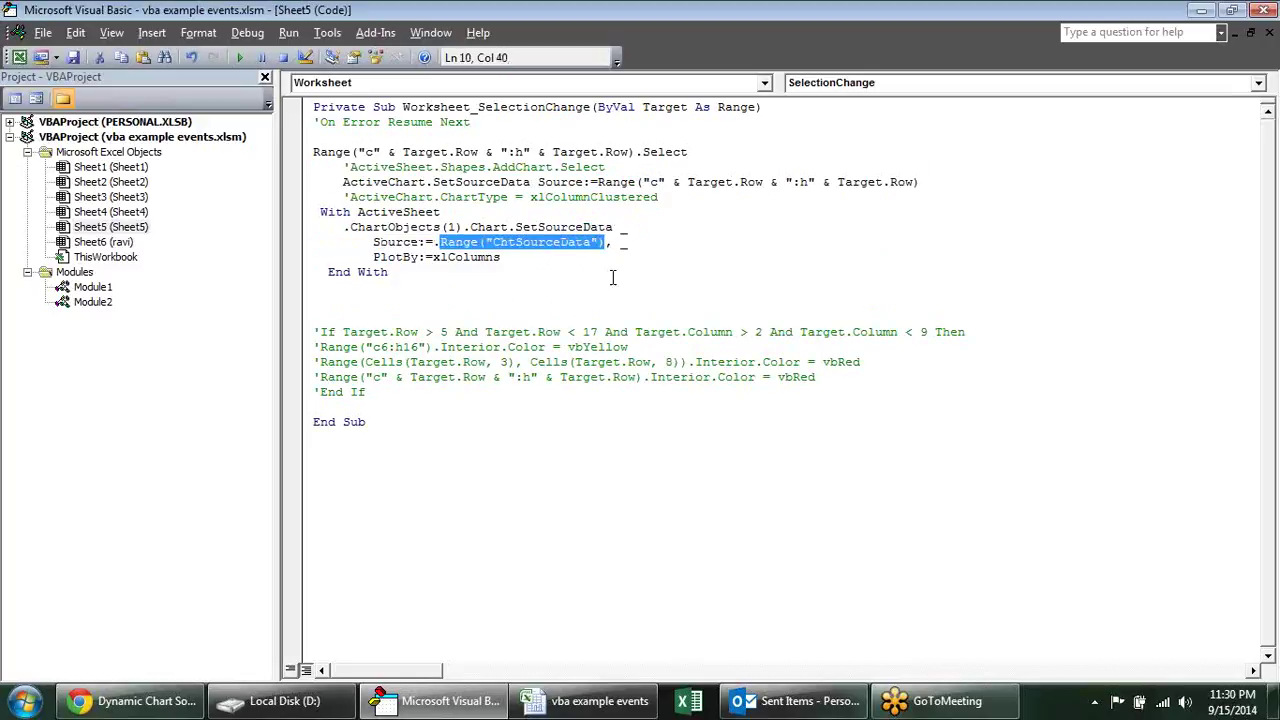
pyautogui.write('Range("c" & Target.Row & ":h" & Target.Row)')
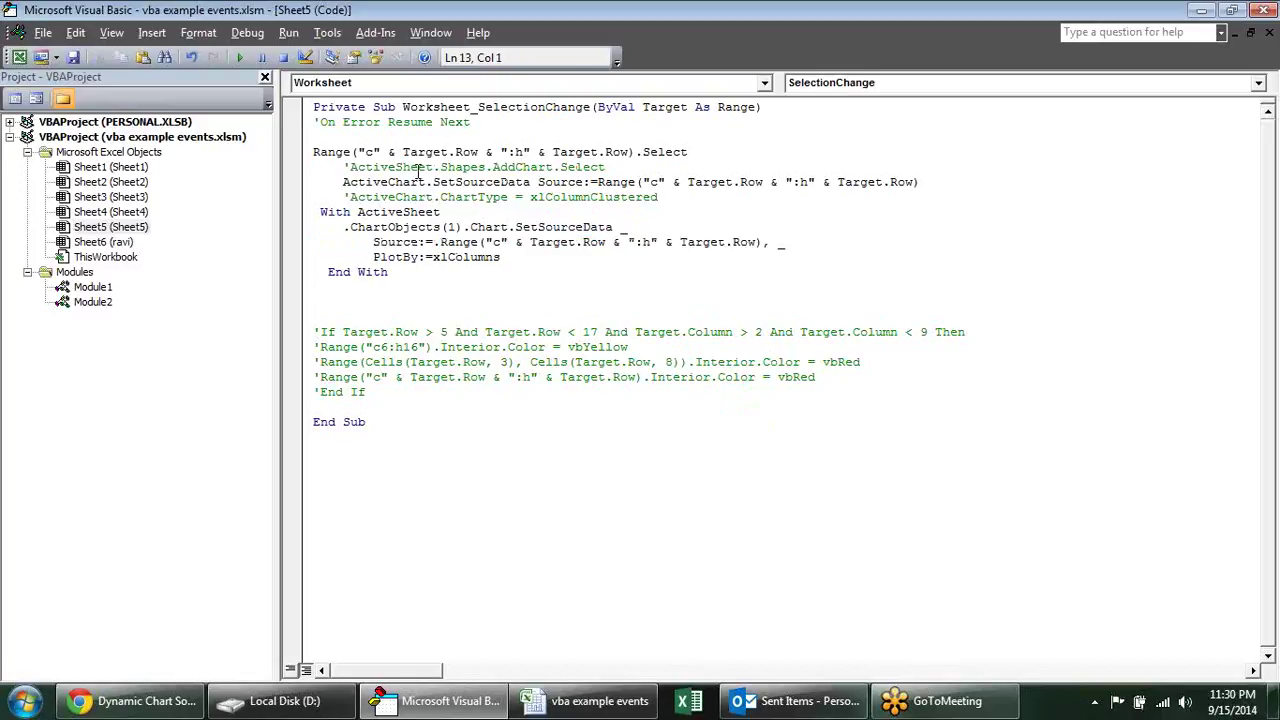
pyautogui.click(343, 180)
pyautogui.write("'")
pyautogui.press('Down')
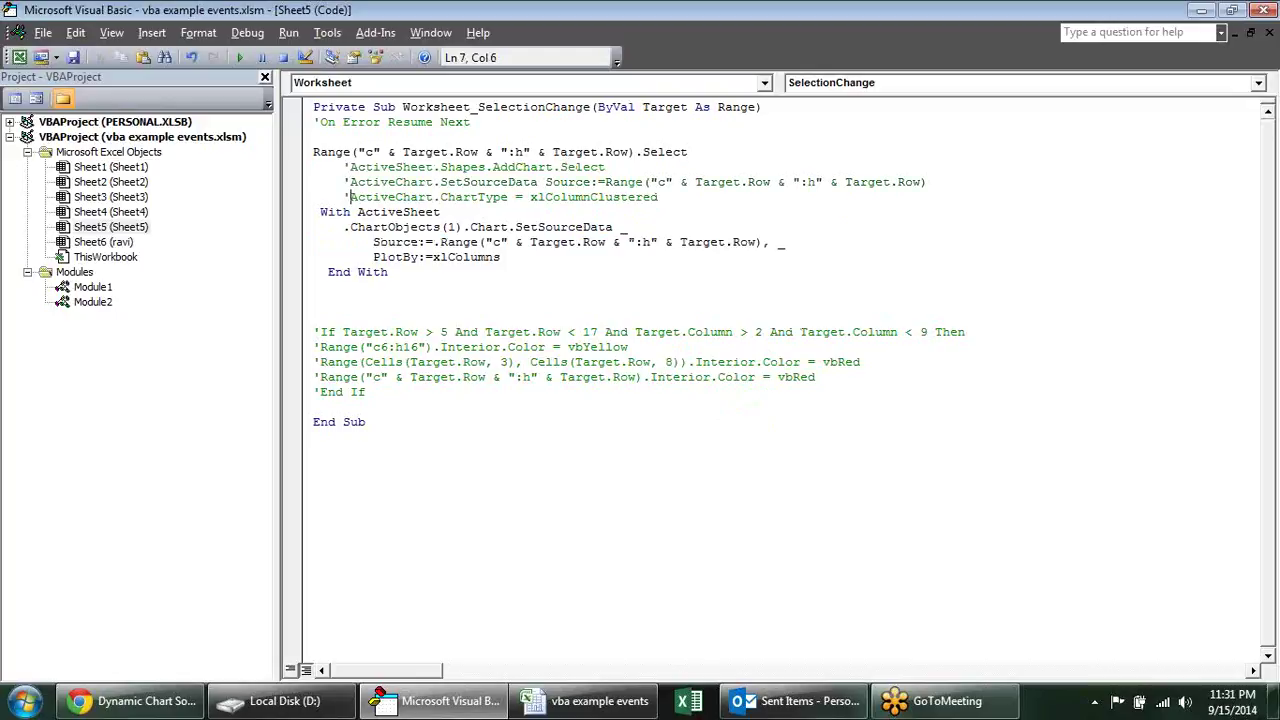
pyautogui.hotkey('alt', 'F11')
# Select rows 10, 13, 15, 8 and 7 in turn to confirm the chart redraws for each
pyautogui.click(372, 358)
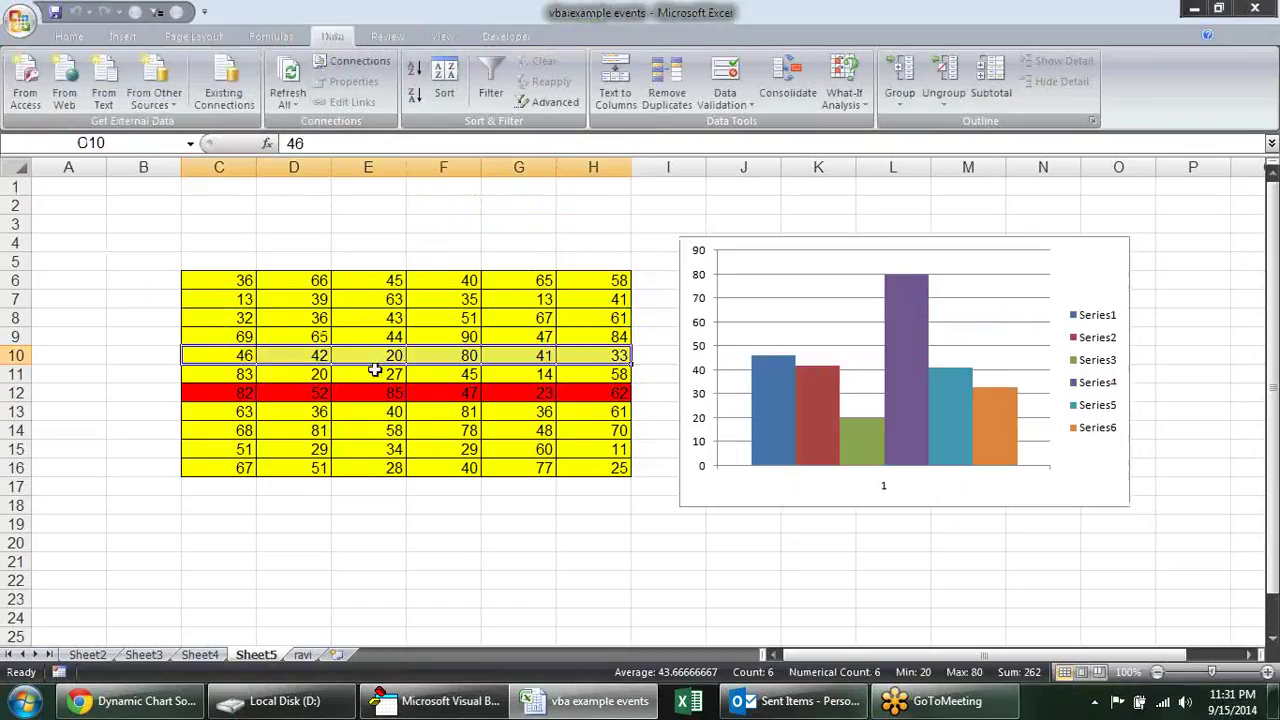
pyautogui.click(365, 411)
pyautogui.click(356, 449)
pyautogui.click(362, 354)
pyautogui.click(407, 316)
pyautogui.click(384, 354)
pyautogui.click(384, 410)
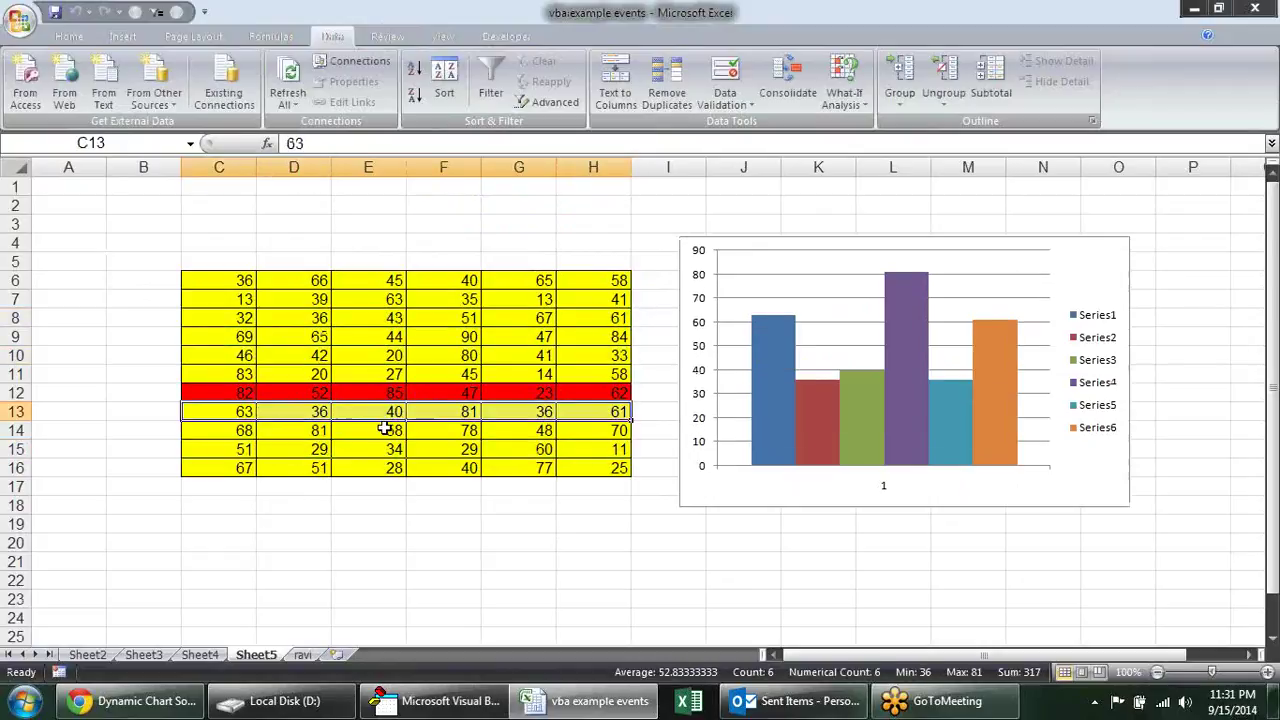
pyautogui.click(382, 444)
pyautogui.click(395, 360)
pyautogui.click(420, 300)
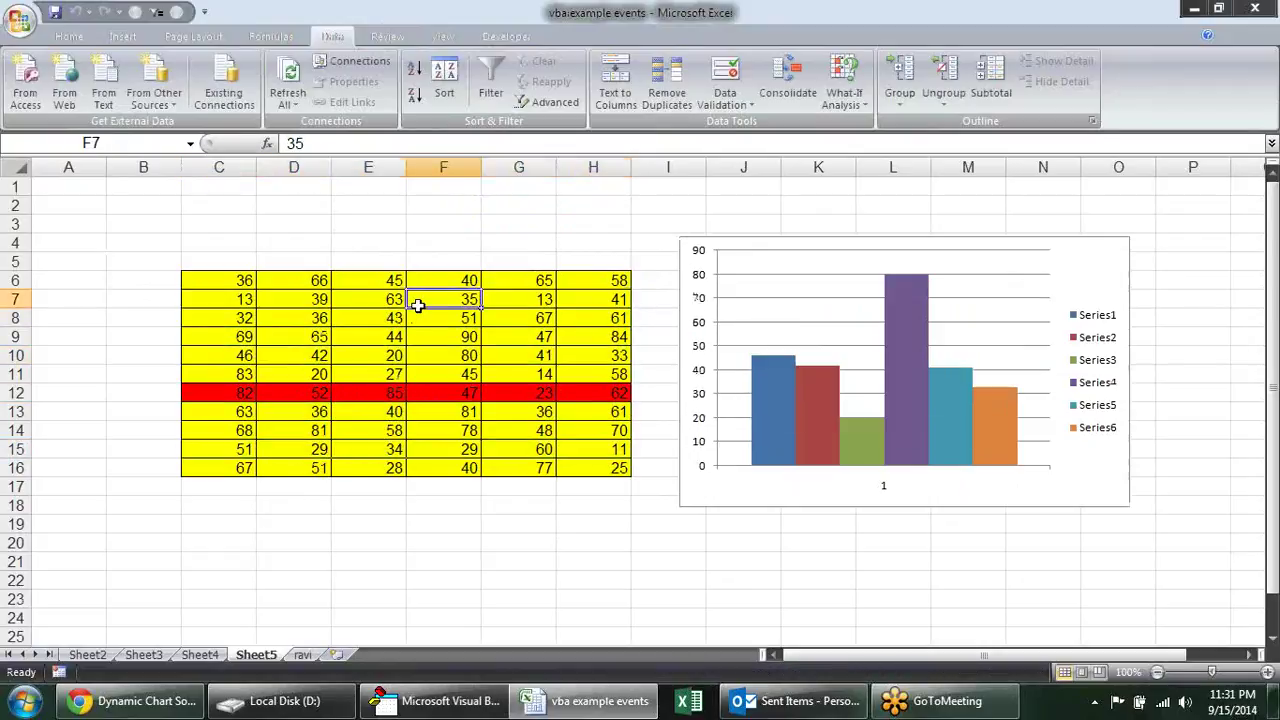
pyautogui.click(447, 398)
pyautogui.hotkey('alt', 'F11')
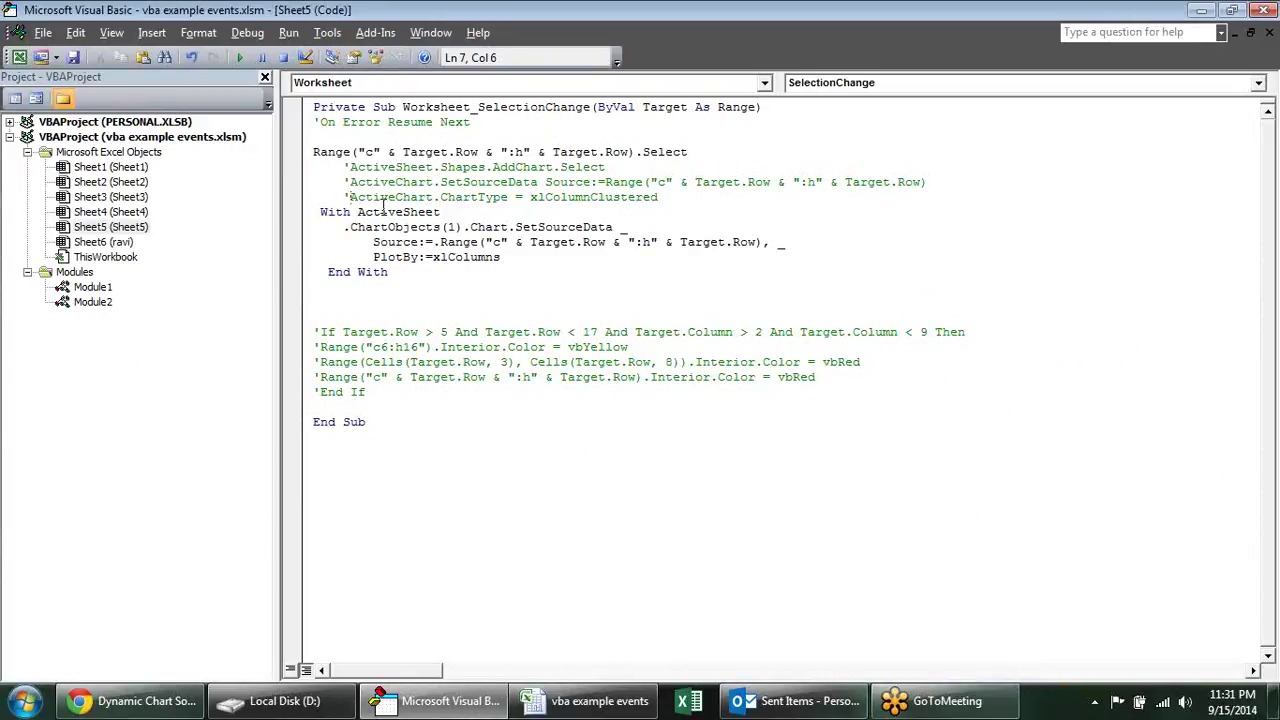
# Insert a .ChartType = xlColumnClustered line after PlotBy:=xlColumns inside the With ActiveSheet block
pyautogui.click(320, 214)
pyautogui.moveTo(556, 166)
pyautogui.mouseDown()
pyautogui.moveTo(600, 182)
pyautogui.moveTo(607, 168)
pyautogui.mouseUp()
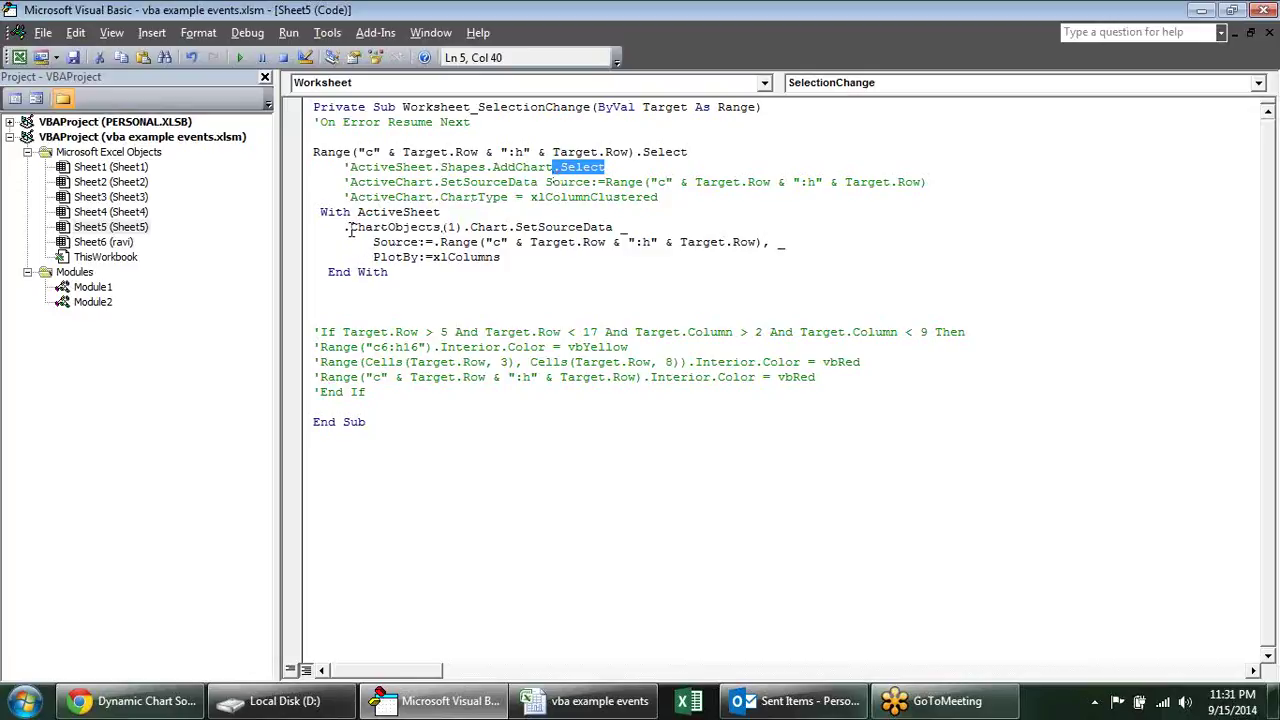
pyautogui.click(532, 258)
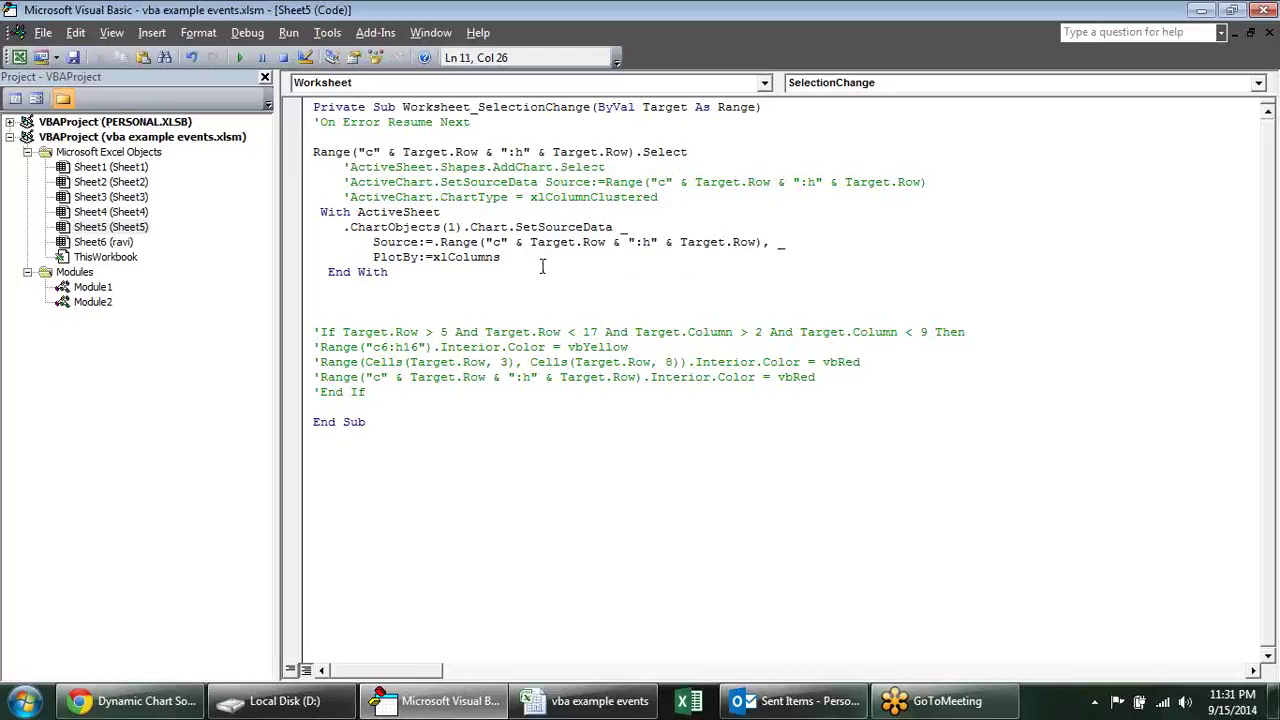
pyautogui.press('Return')
pyautogui.write('.')
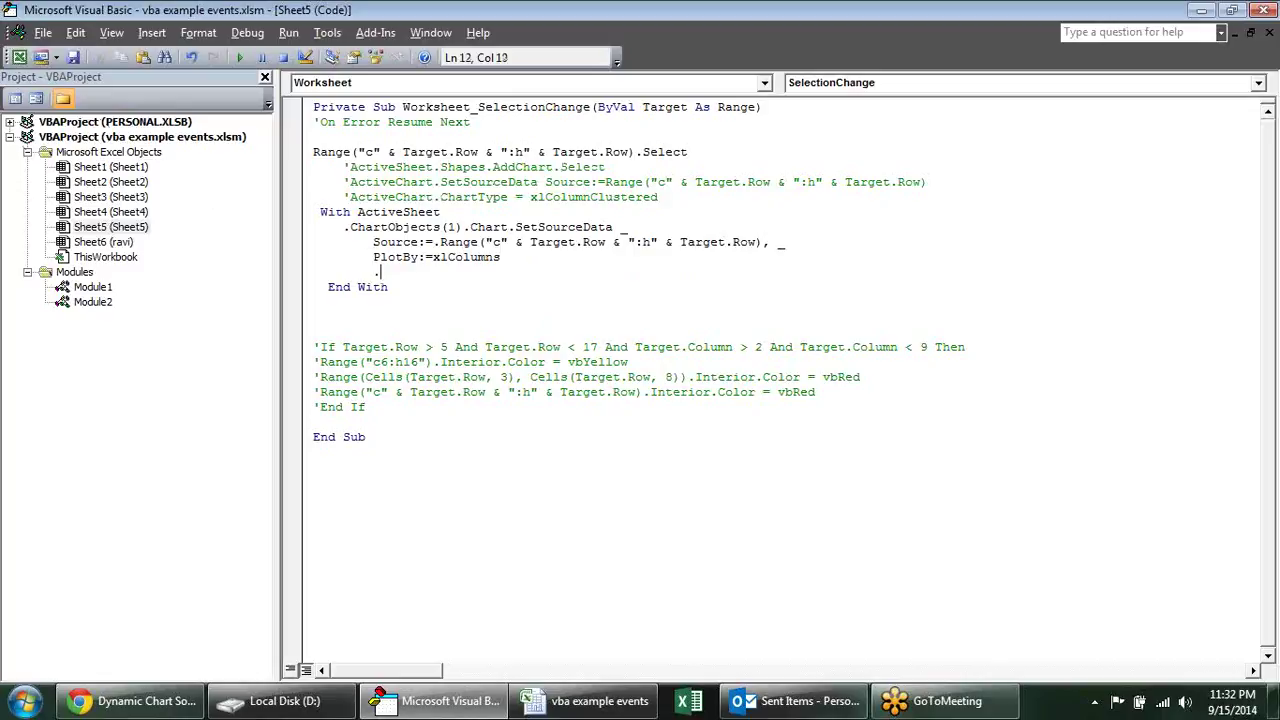
pyautogui.write('chart')
pyautogui.write('type')
pyautogui.write(' = ')
pyautogui.write('xlcolumnclustered')
pyautogui.press('Down')
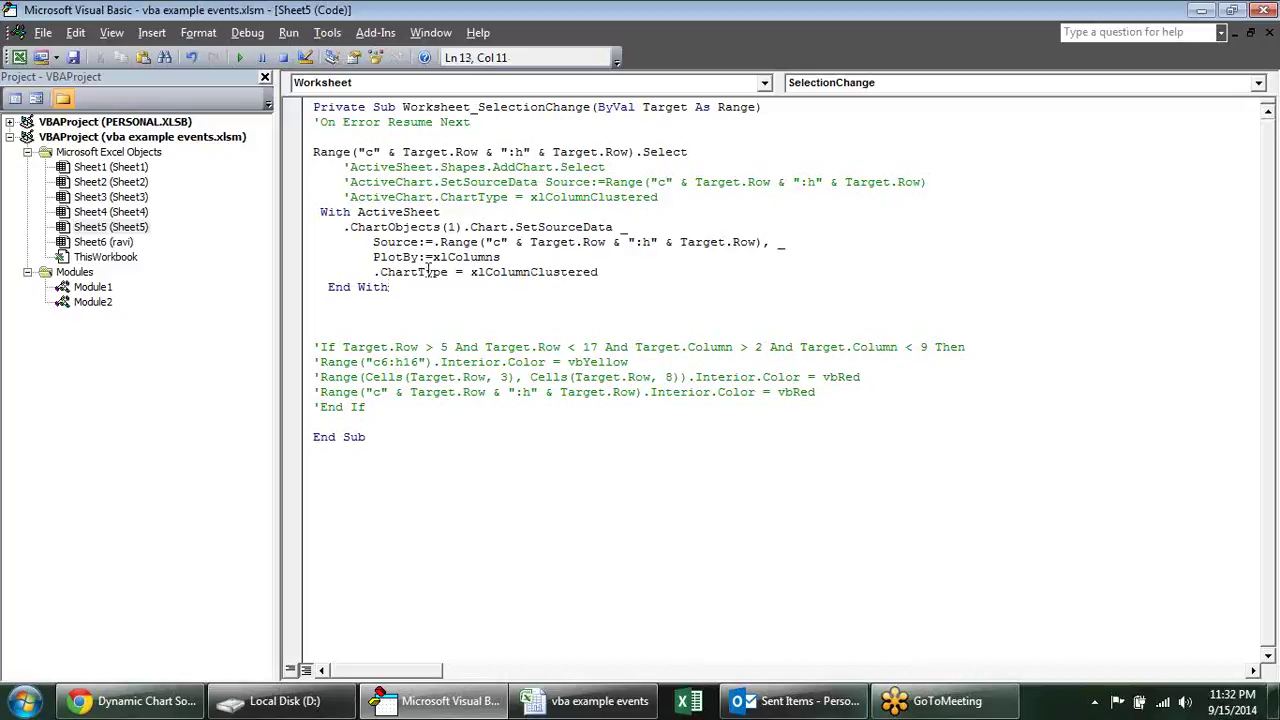
pyautogui.moveTo(439, 197); pyautogui.dragTo(349, 197)
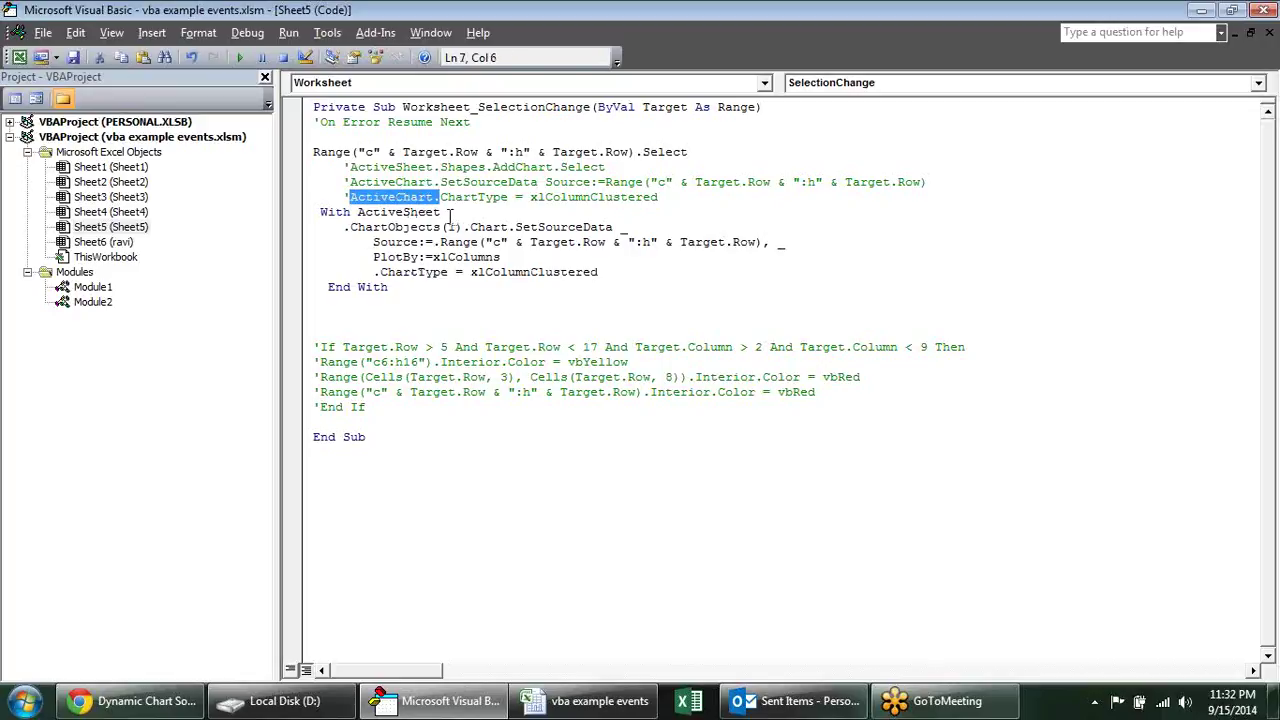
pyautogui.click(450, 214)
pyautogui.moveTo(599, 272); pyautogui.dragTo(366, 277)
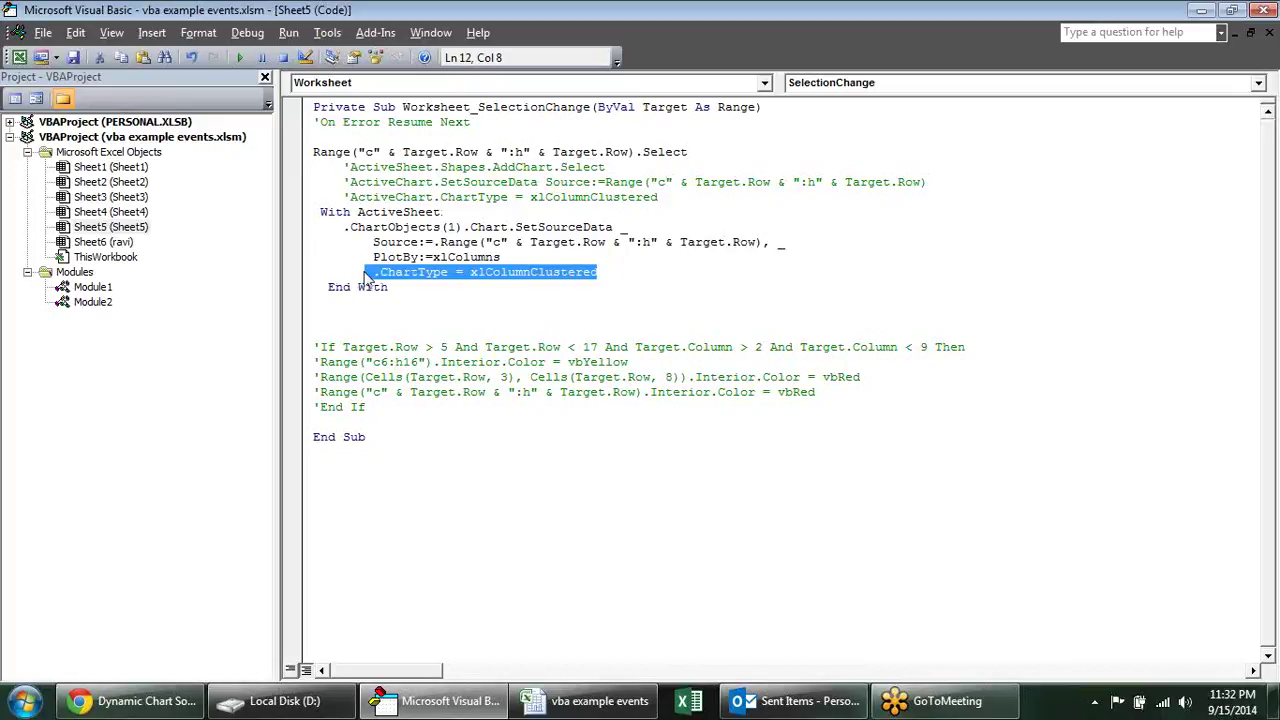
# Delete the .ChartType line and review the ActiveSheet and SetSourceData code
pyautogui.press('Delete')
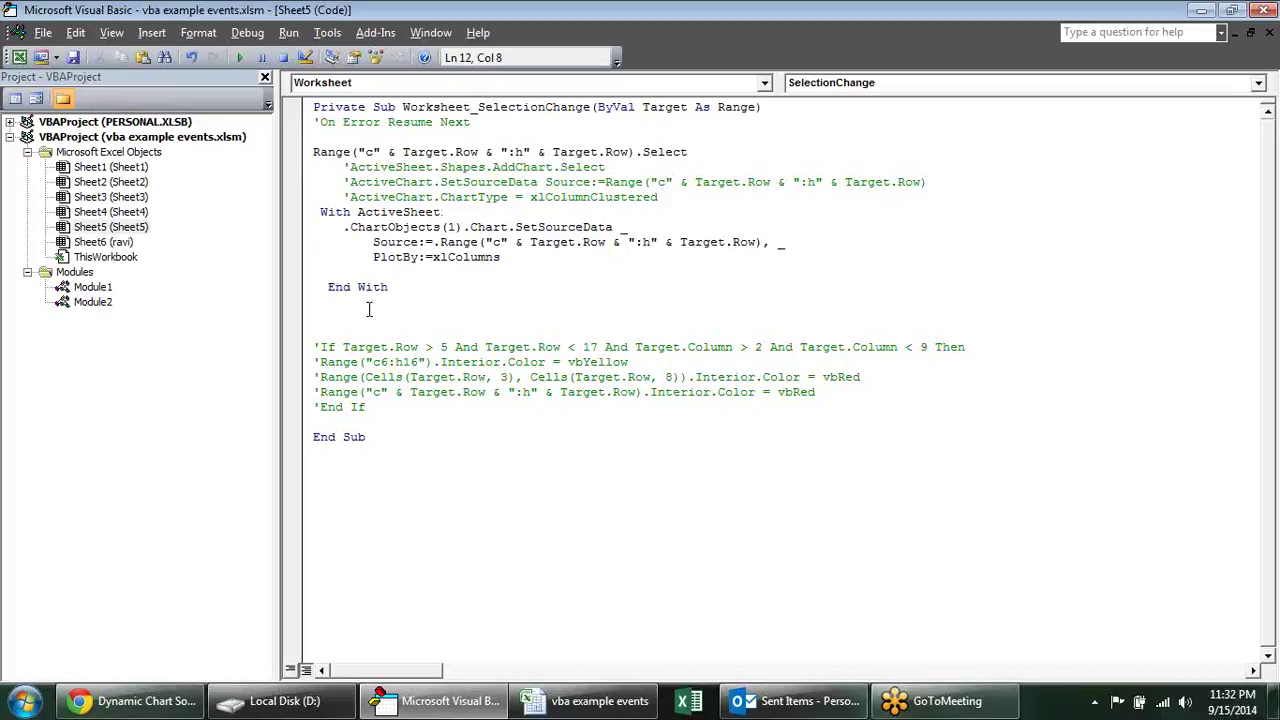
pyautogui.moveTo(349, 197); pyautogui.dragTo(350, 213)
pyautogui.click(368, 262)
pyautogui.moveTo(321, 212); pyautogui.dragTo(440, 212)
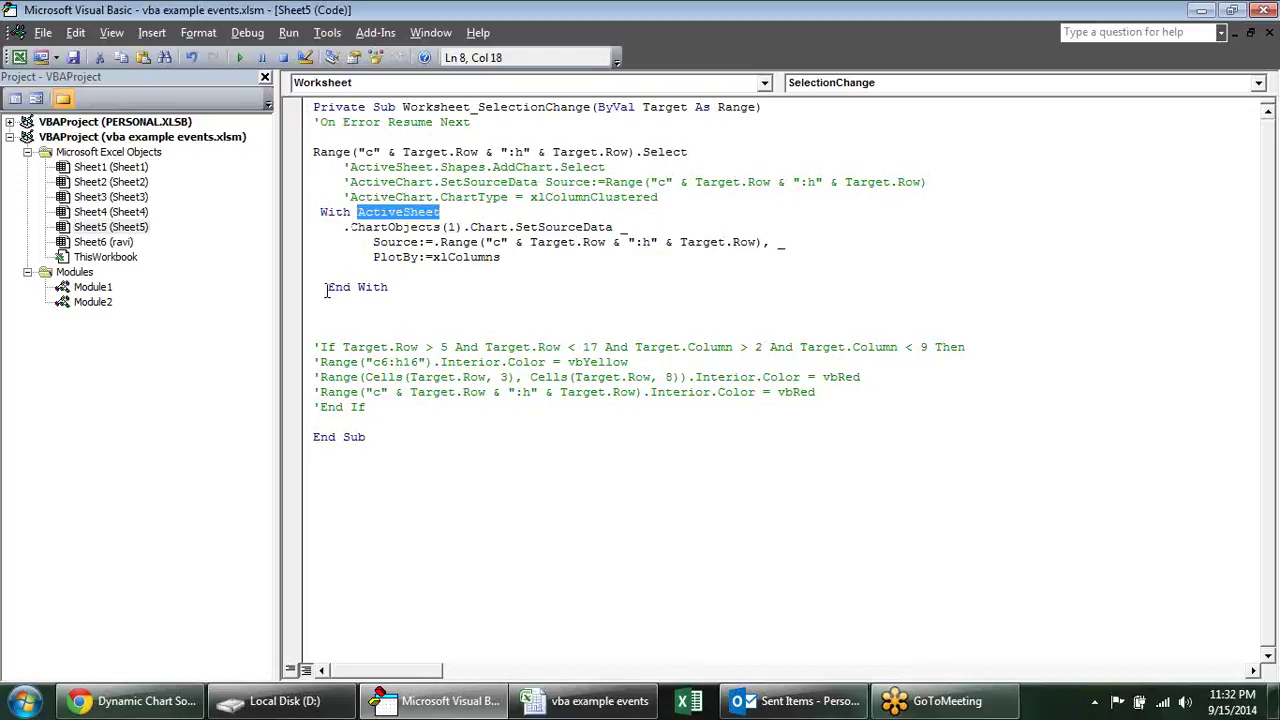
pyautogui.click(364, 227)
pyautogui.moveTo(364, 227); pyautogui.dragTo(378, 250)
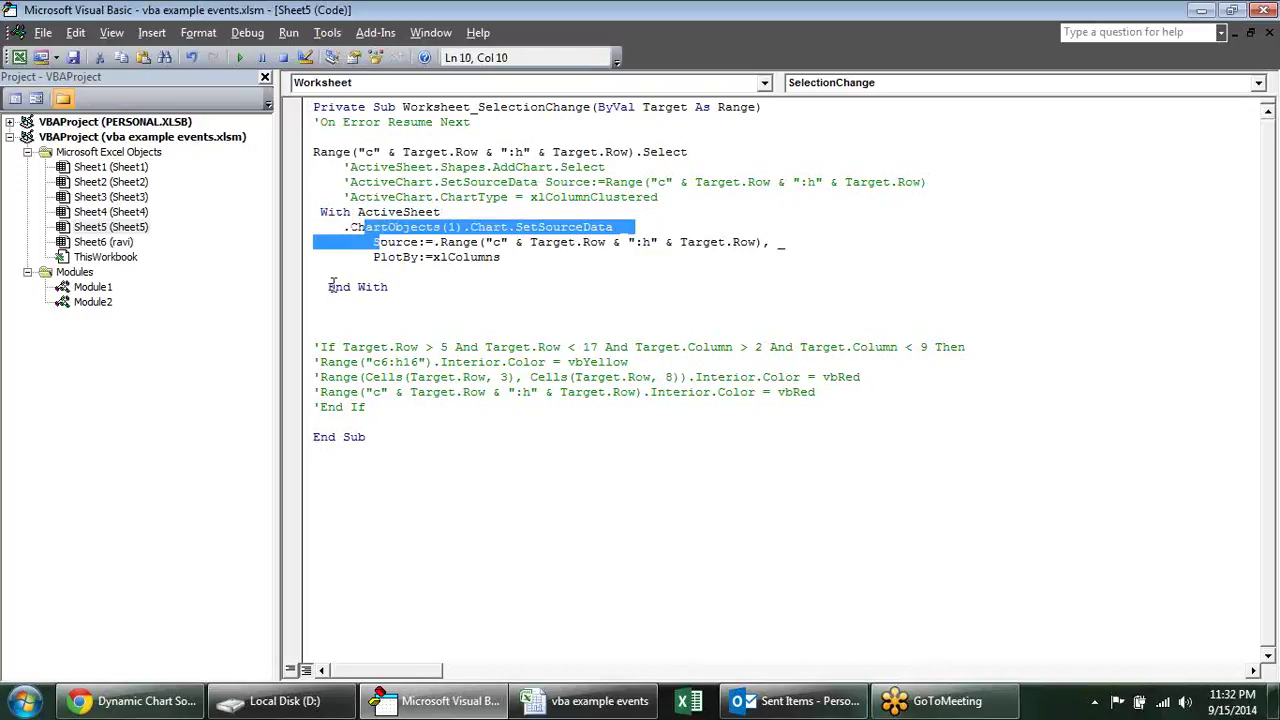
pyautogui.moveTo(329, 287); pyautogui.dragTo(390, 287)
pyautogui.click(544, 326)
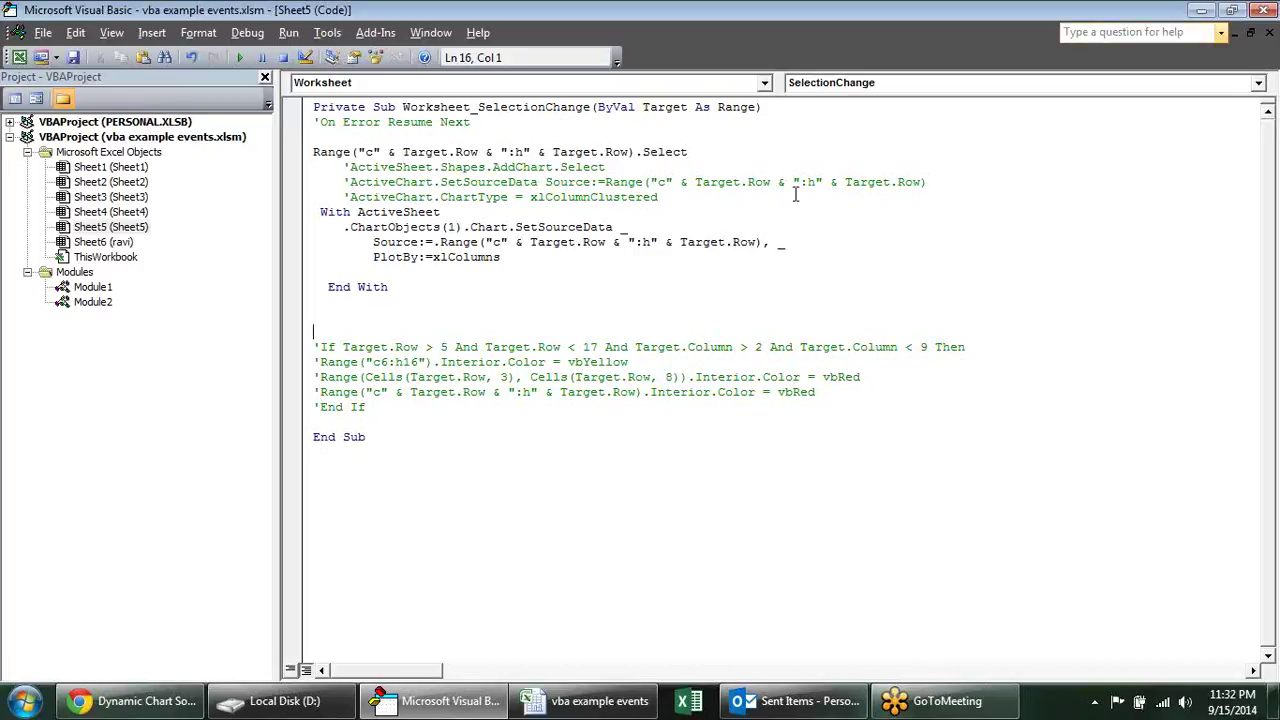
# Change ChartObjects(1) to ChartObjects("Chart 2") and return to Excel
pyautogui.press('BackSpace')
pyautogui.write('"')
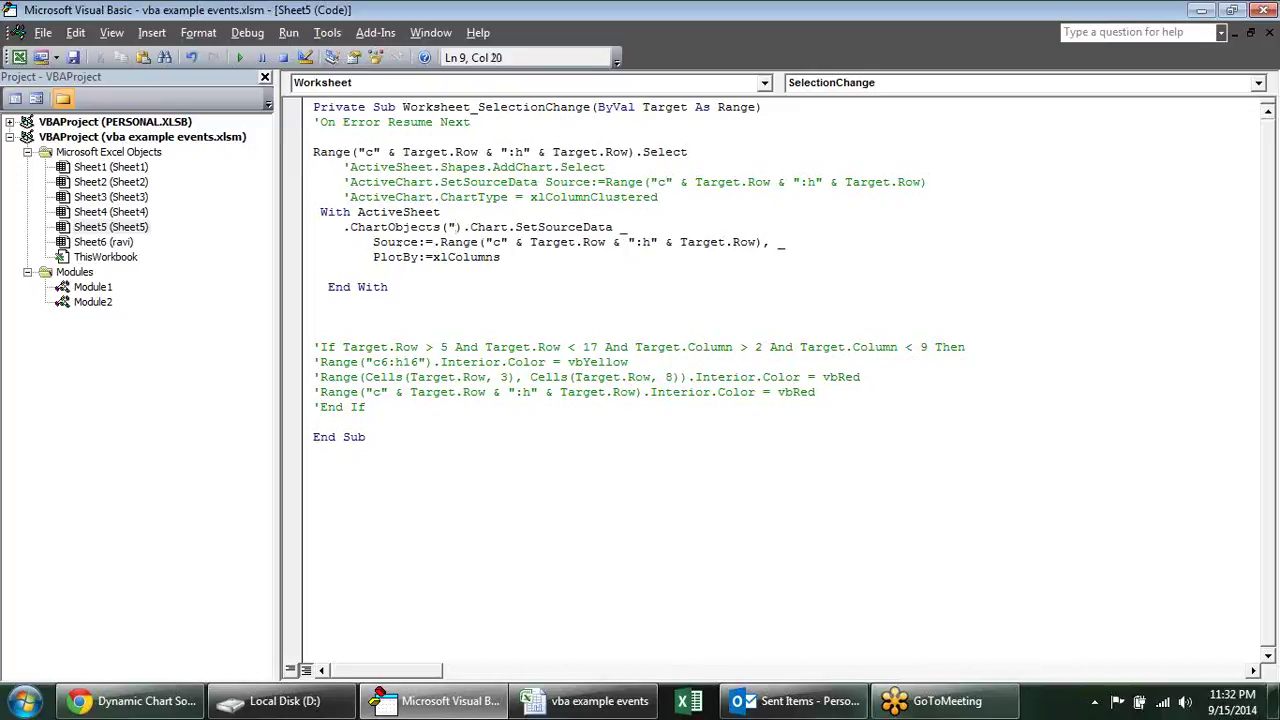
pyautogui.write('Chart 2')
pyautogui.press('Right')
pyautogui.press('Down')
pyautogui.hotkey('alt', 'Tab')
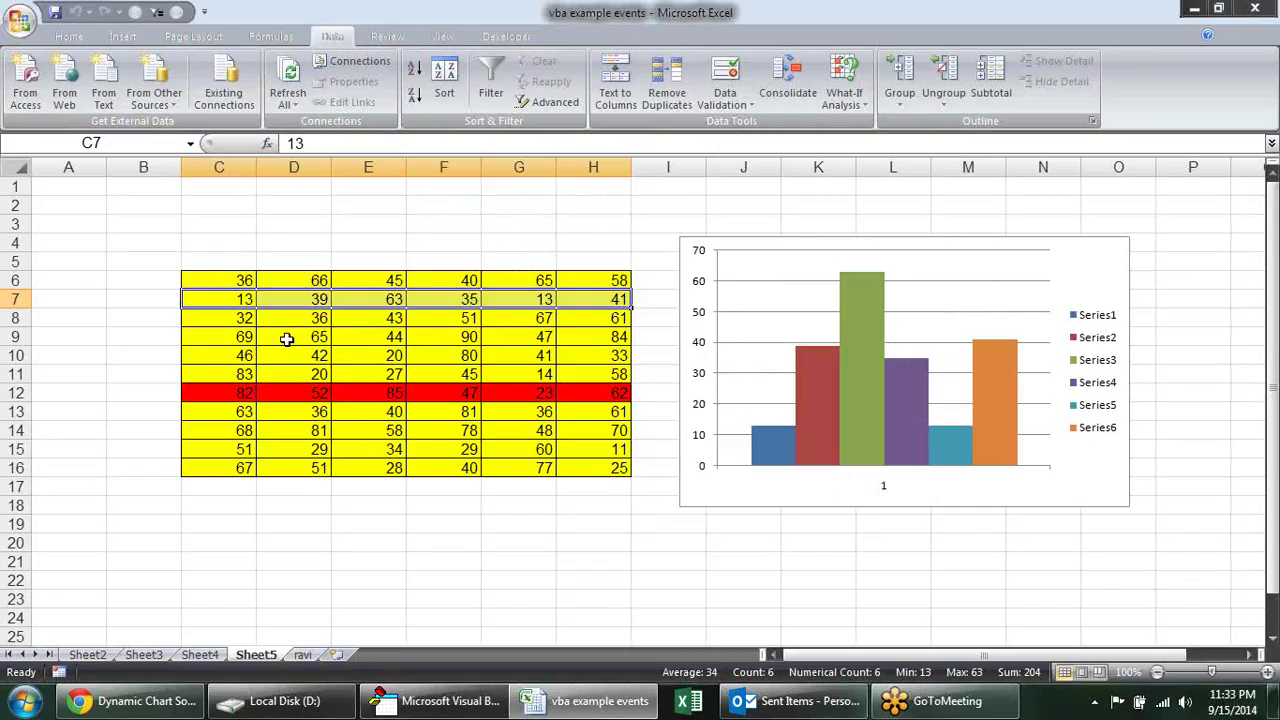
# Select cells in rows 9, 13, 12, 14, 15, 10 and 7 so the column chart follows each row
pyautogui.click(286, 340)
pyautogui.click(295, 405)
pyautogui.click(296, 392)
pyautogui.click(306, 337)
pyautogui.click(306, 388)
pyautogui.click(291, 430)
pyautogui.click(306, 336)
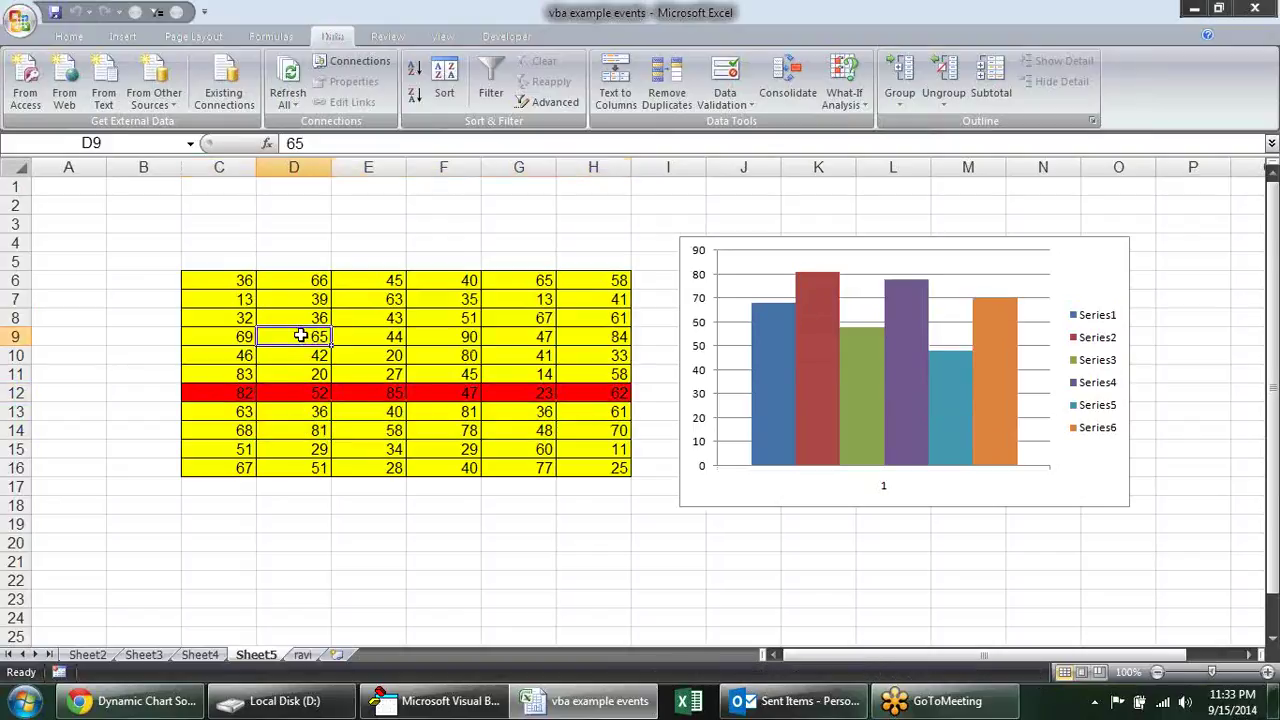
pyautogui.click(285, 415)
pyautogui.click(286, 445)
pyautogui.click(320, 360)
pyautogui.click(342, 300)
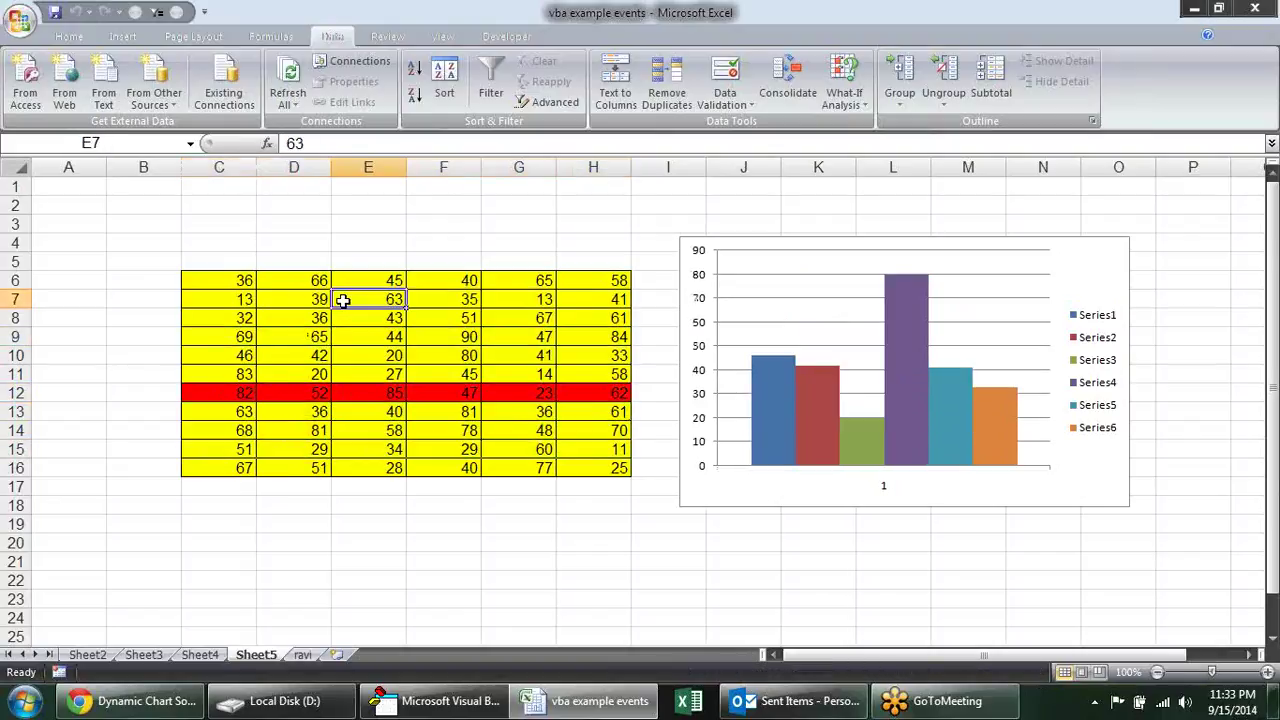
pyautogui.click(349, 354)
# Uncomment the If Target.Row condition, the yellow C6:H16 fill and the red chosen-row fill lines
pyautogui.hotkey('alt', 'F11')
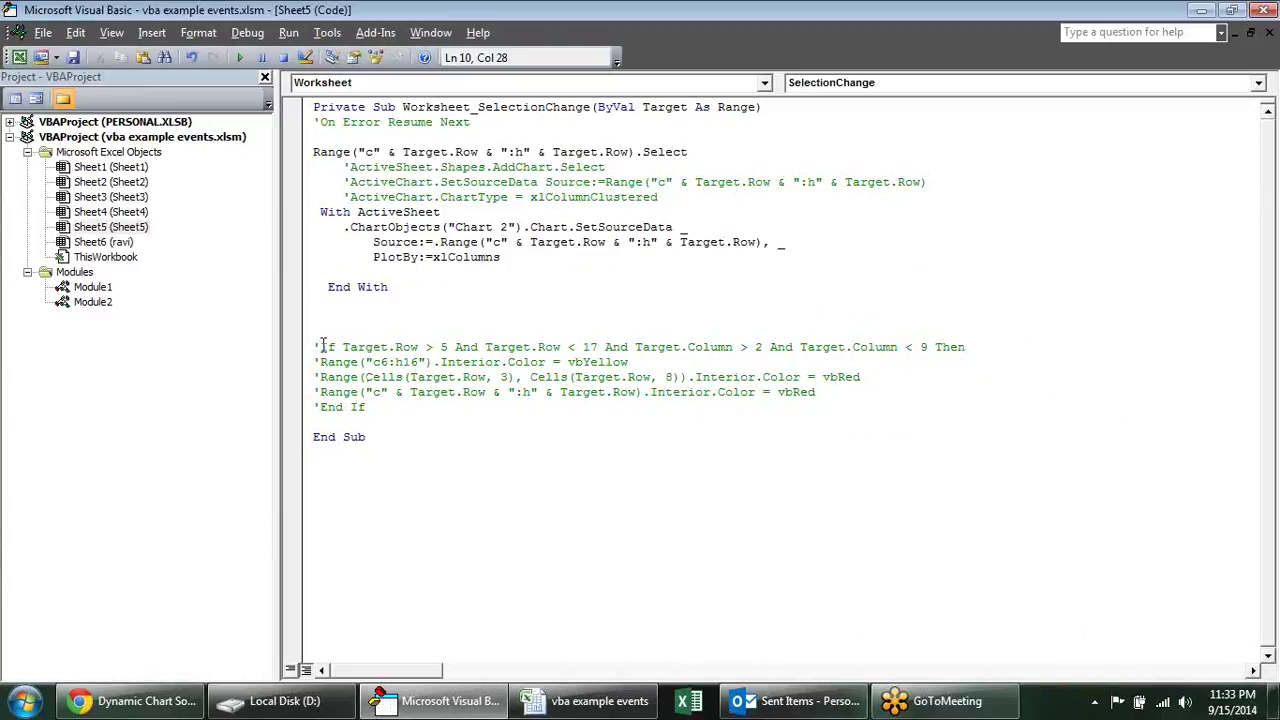
pyautogui.press('BackSpace')
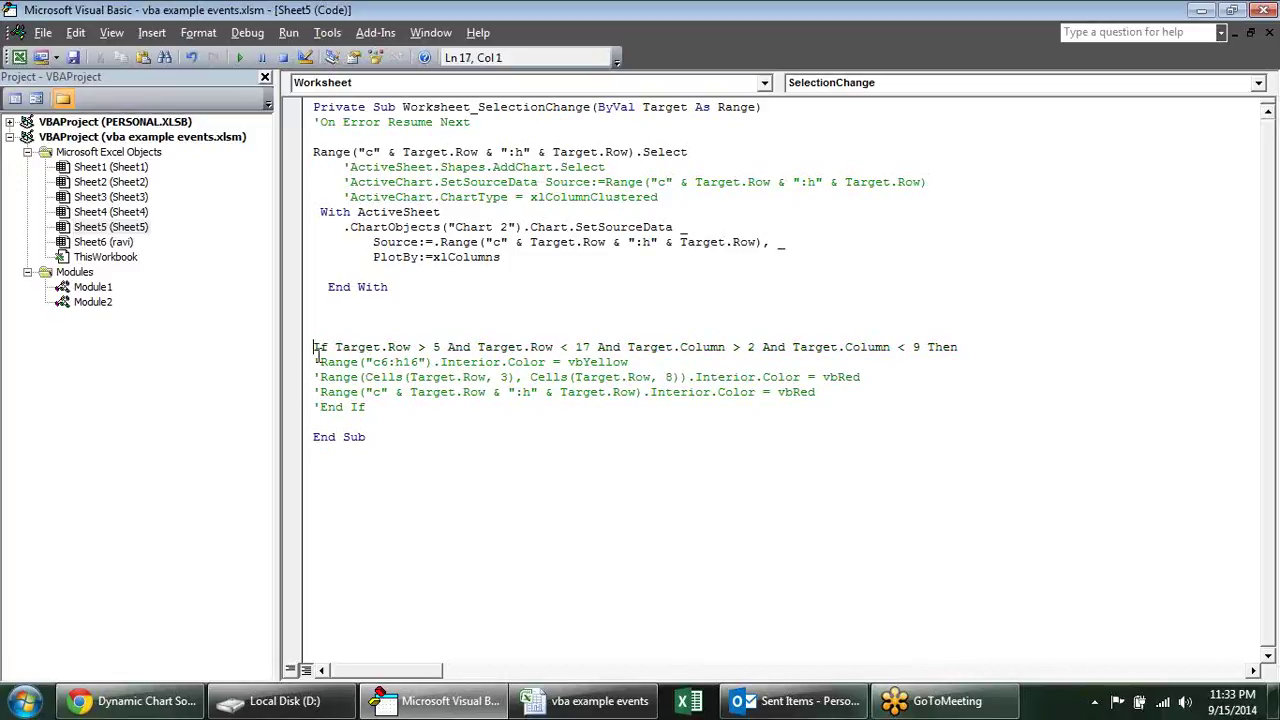
pyautogui.press('BackSpace')
pyautogui.press('BackSpace')
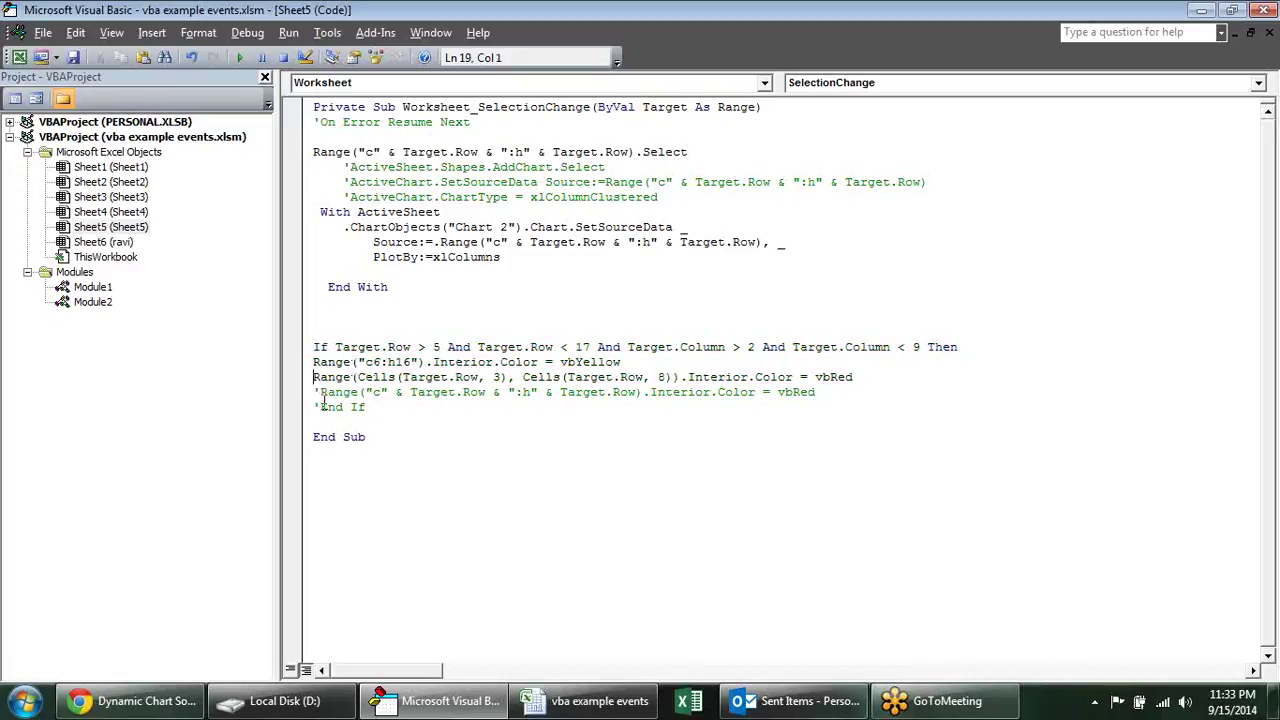
pyautogui.press('BackSpace')
pyautogui.press('BackSpace')
# Back in Excel, arrow through rows 7, 11, 10 and 14 to check the red highlight
pyautogui.hotkey('alt', 'F11')
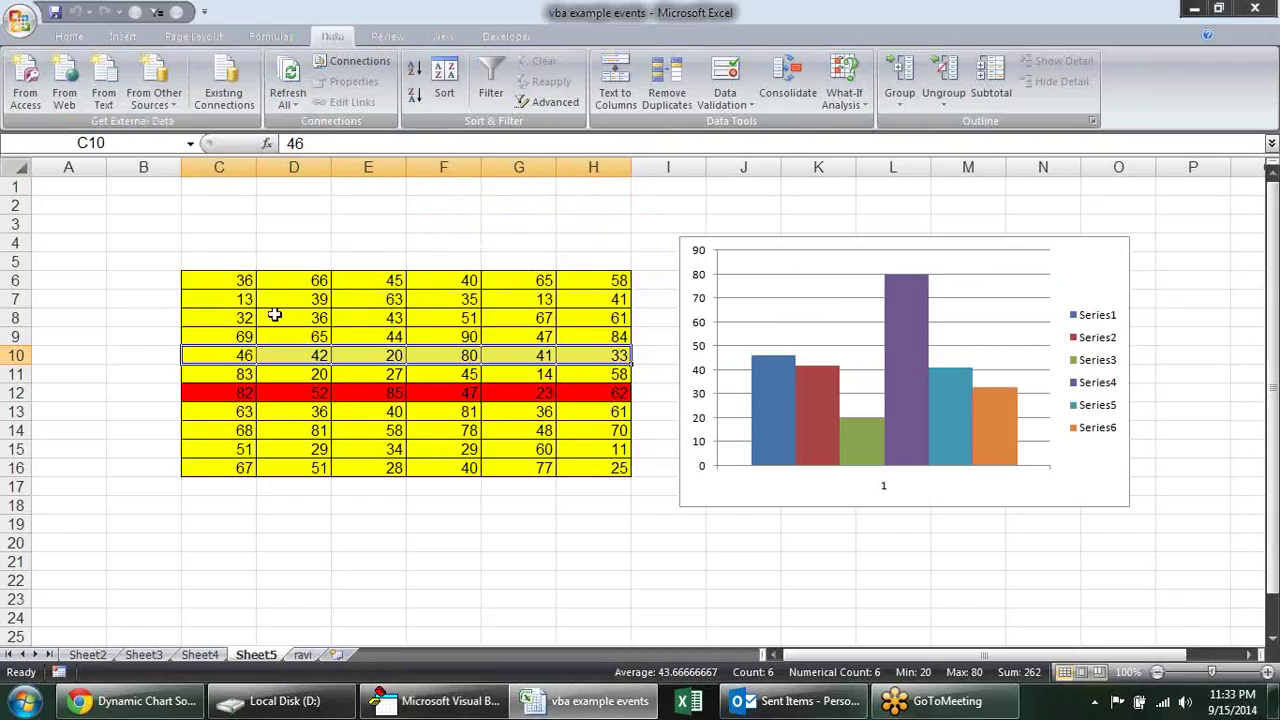
pyautogui.press('Up')
pyautogui.press('Up')
pyautogui.press('Up')
pyautogui.press('Down')
pyautogui.press('Down')
pyautogui.press('Down')
pyautogui.press('Down')
pyautogui.press('Down')
pyautogui.press('Down')
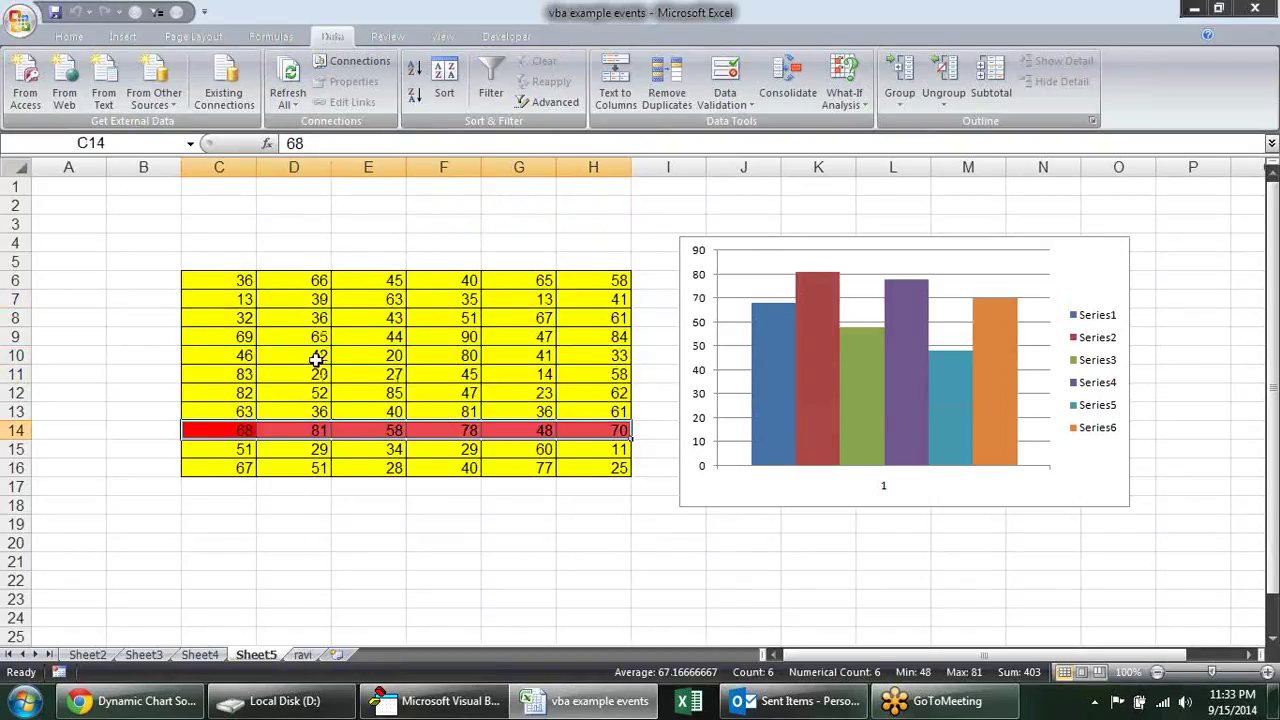
pyautogui.press('Up')
pyautogui.press('Up')
pyautogui.press('Up')
pyautogui.press('Up')
pyautogui.press('Up')
pyautogui.press('Down')
pyautogui.press('Down')
pyautogui.press('Down')
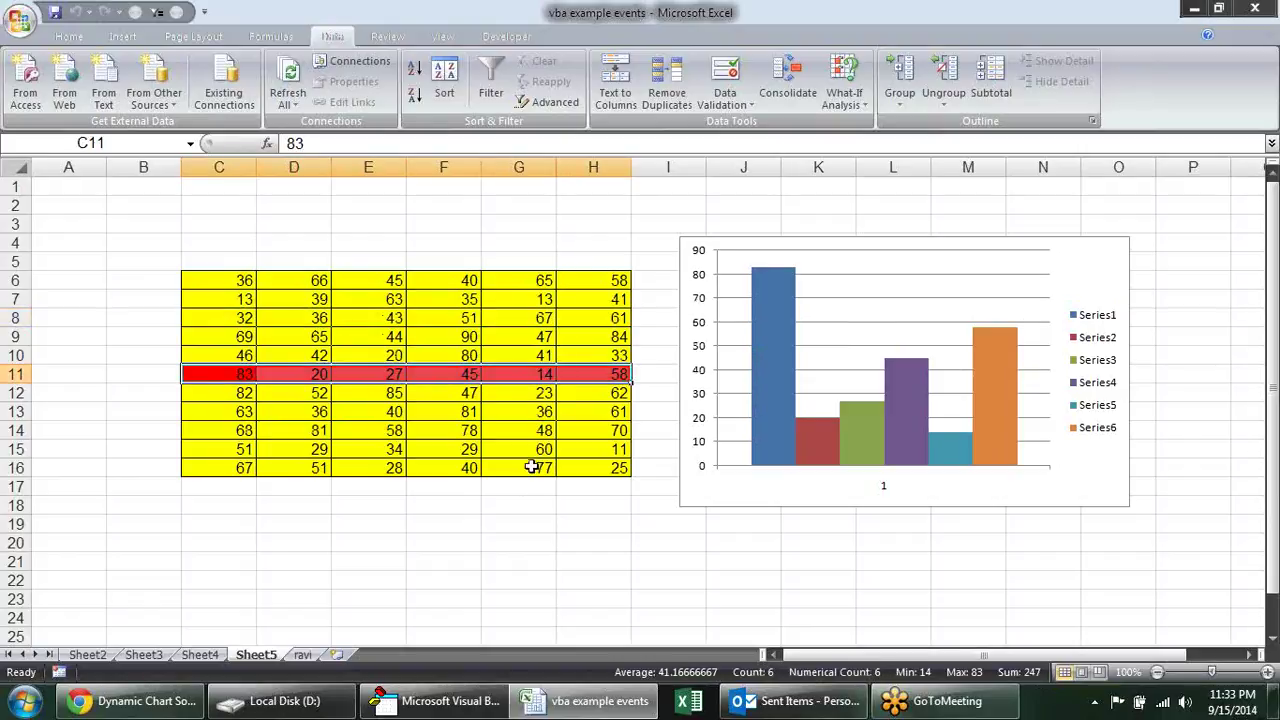
pyautogui.press('Down')
pyautogui.press('Down')
pyautogui.press('Down')
# Move the column chart below the data grid and test rows 10 and 7
pyautogui.click(805, 245)
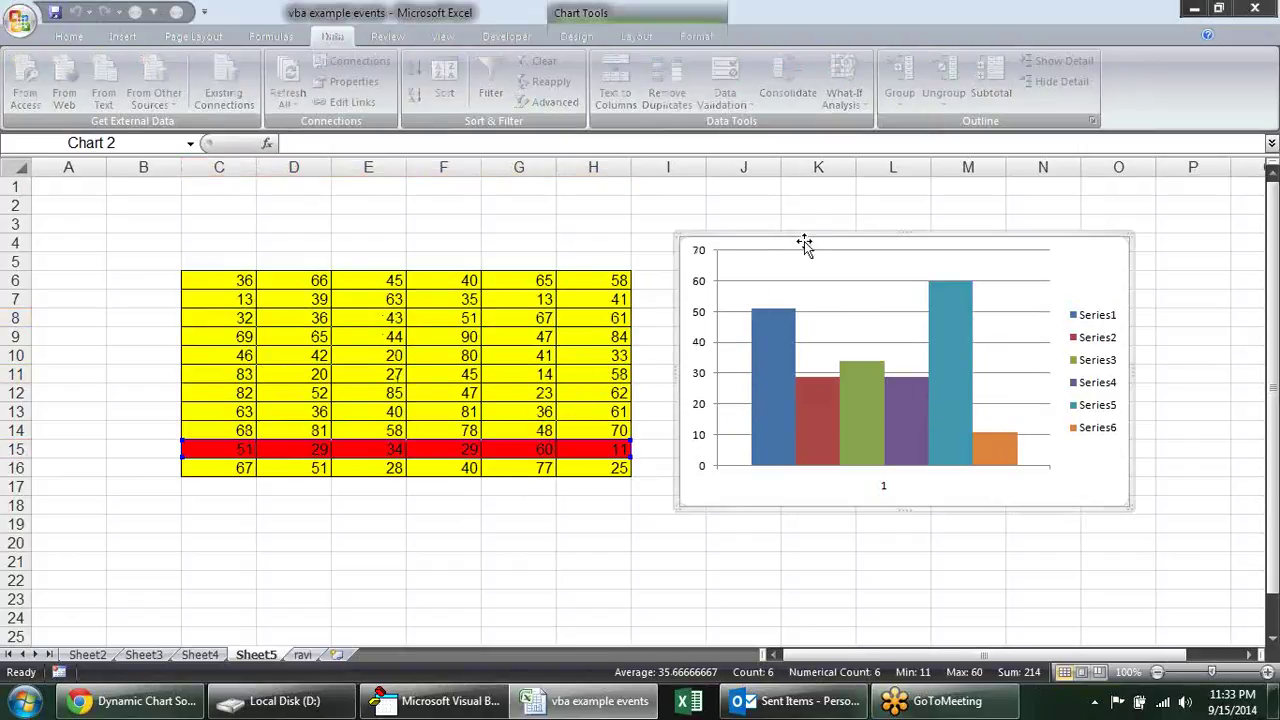
pyautogui.moveTo(810, 231); pyautogui.dragTo(316, 472)
pyautogui.scroll(-1, 642, 292)
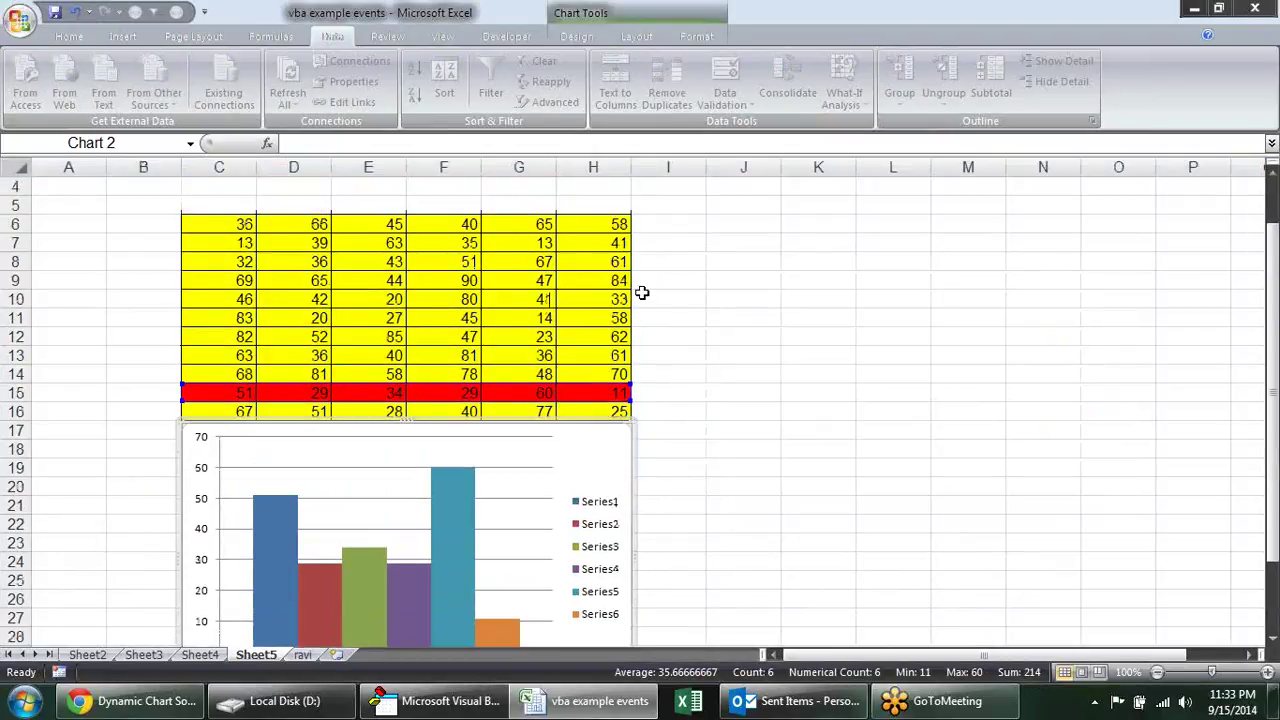
pyautogui.click(400, 292)
pyautogui.click(443, 243)
# Move the chart back beside the grid, try rows 11, 14, 8, 12, 15, 10, then close the workbook
pyautogui.moveTo(568, 434)
pyautogui.mouseDown()
pyautogui.moveTo(1111, 235)
pyautogui.moveTo(1097, 231)
pyautogui.mouseUp()
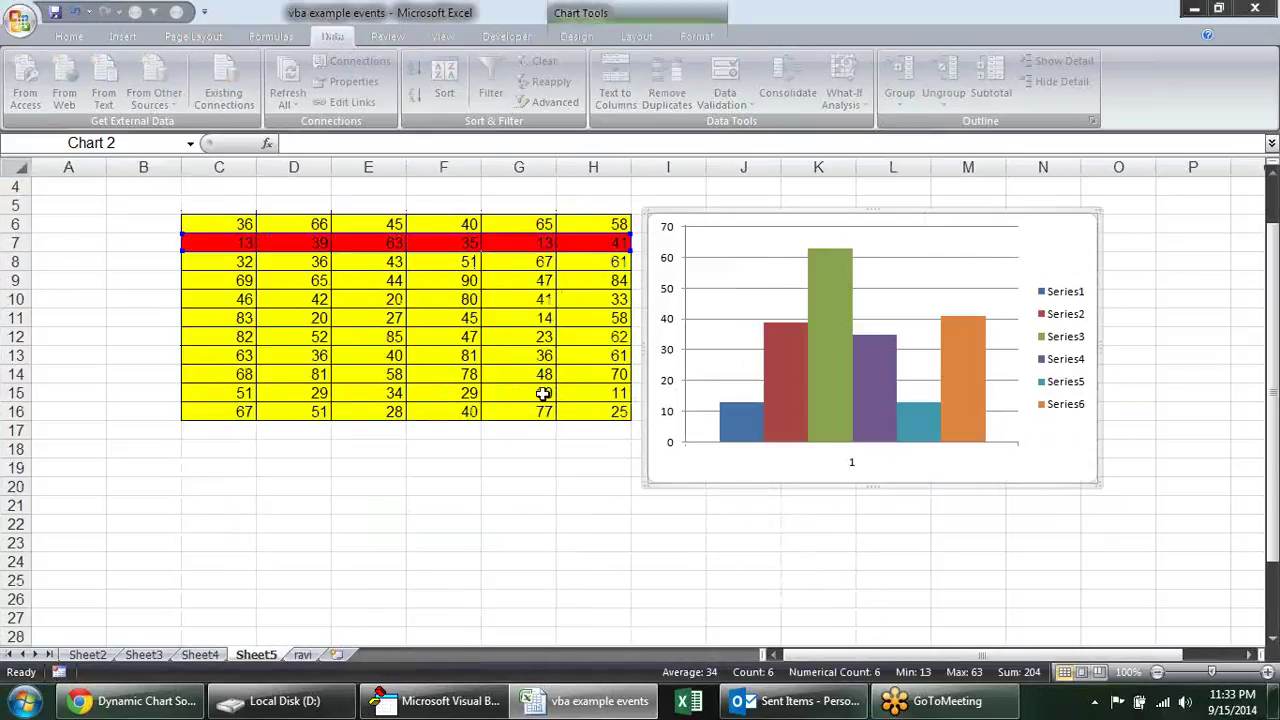
pyautogui.click(522, 345)
pyautogui.click(505, 259)
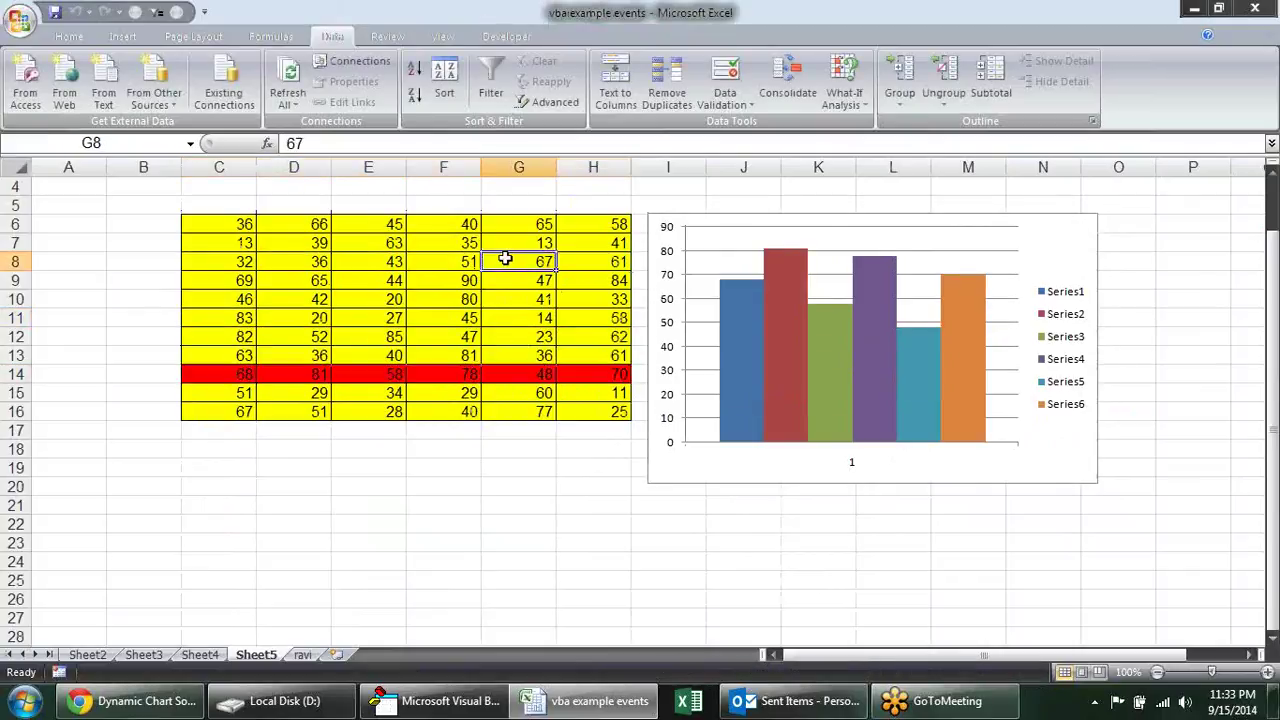
pyautogui.click(500, 340)
pyautogui.click(508, 392)
pyautogui.click(533, 299)
pyautogui.click(551, 243)
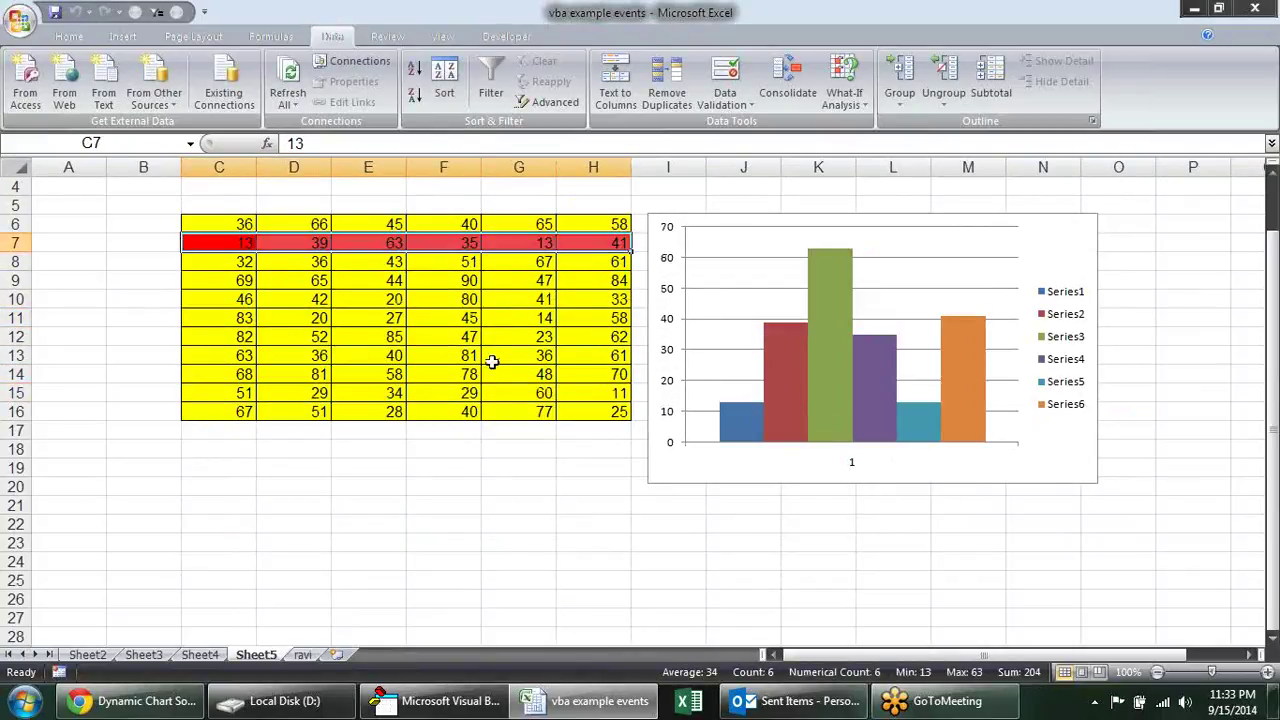
pyautogui.click(1262, 8)
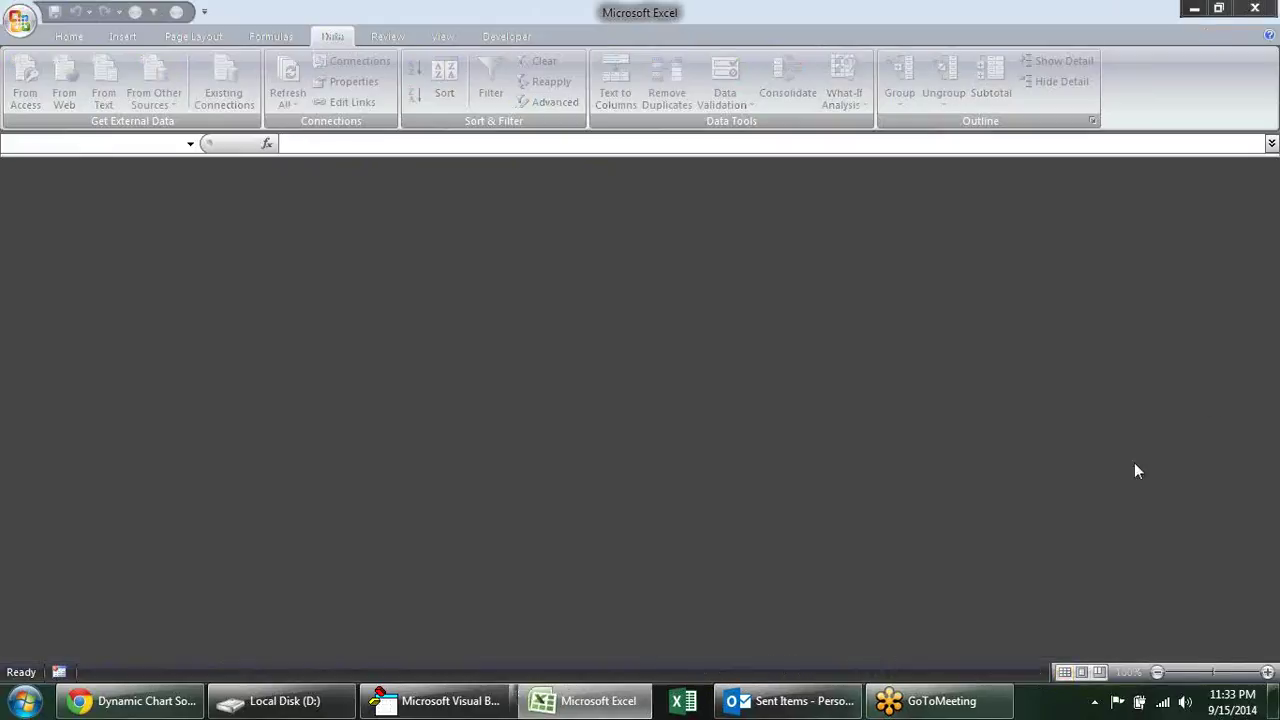
# Close the empty Excel window and minimize Chrome, bringing Outlook's Sent Items forward
pyautogui.click(1275, 8)
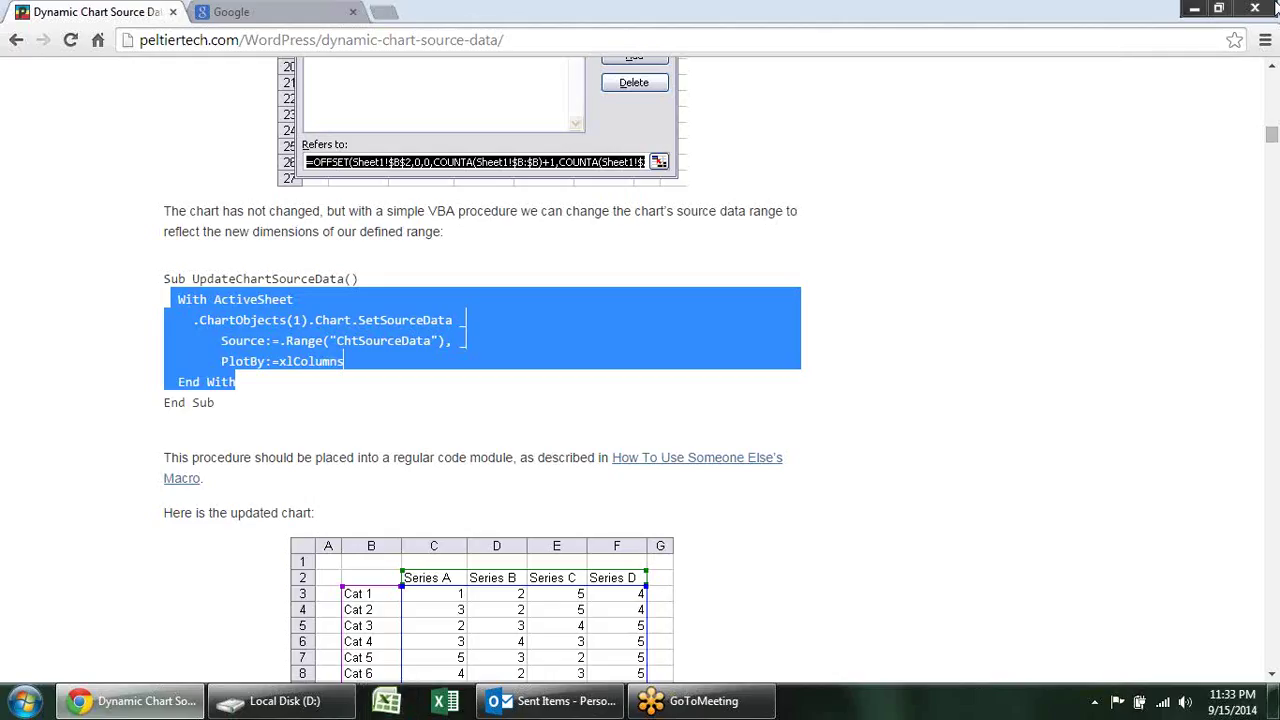
pyautogui.click(1195, 9)
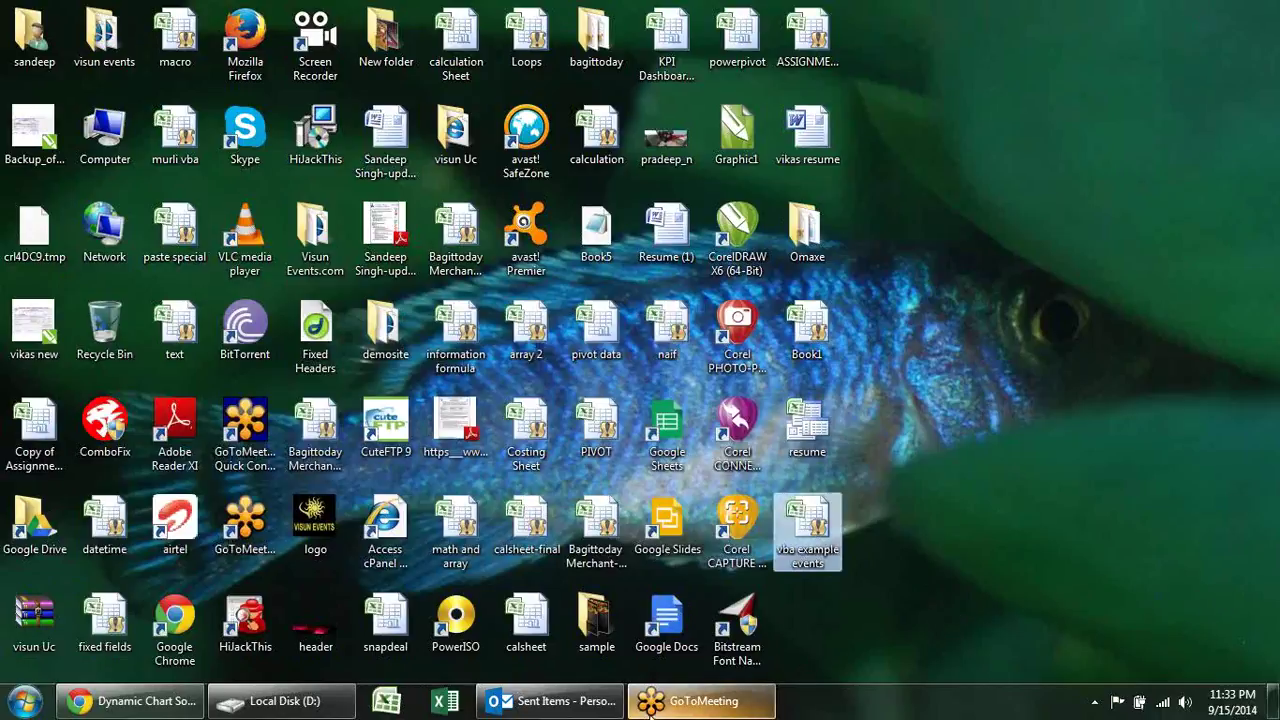
pyautogui.click(555, 701)
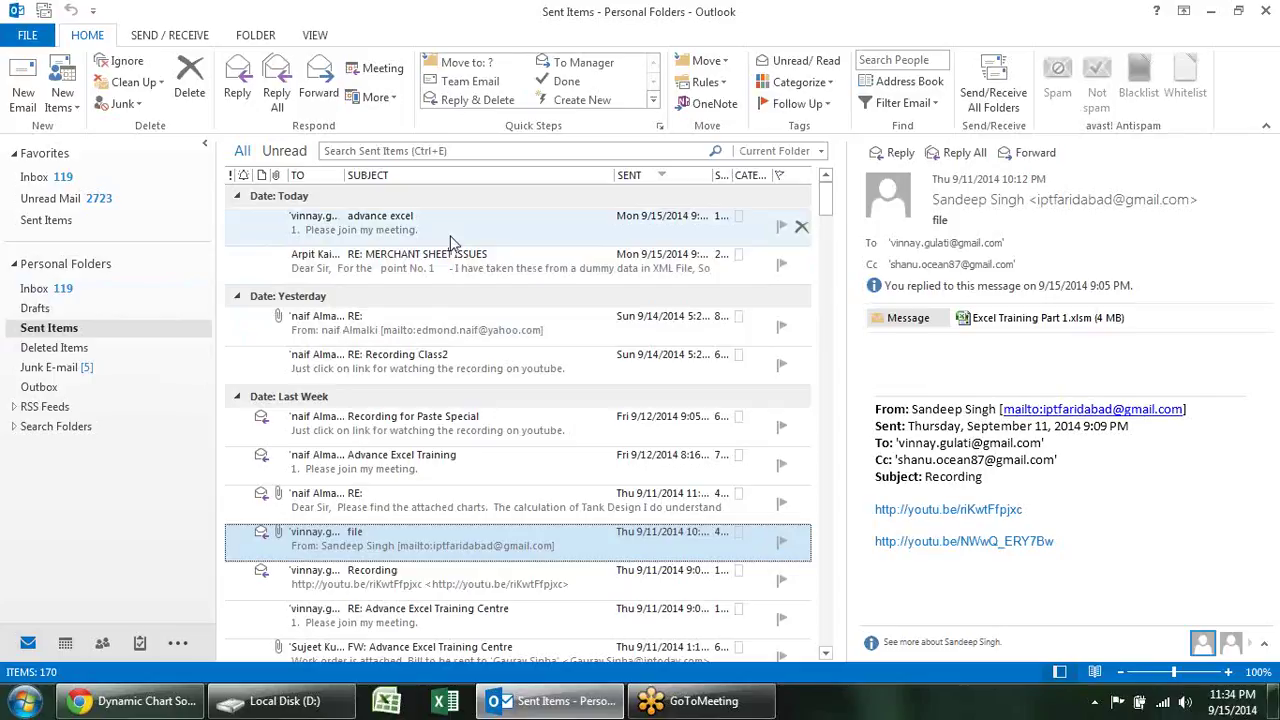
# Use the Outlook window's title-bar button, keeping the Sent Items folder open
pyautogui.click(1266, 11)
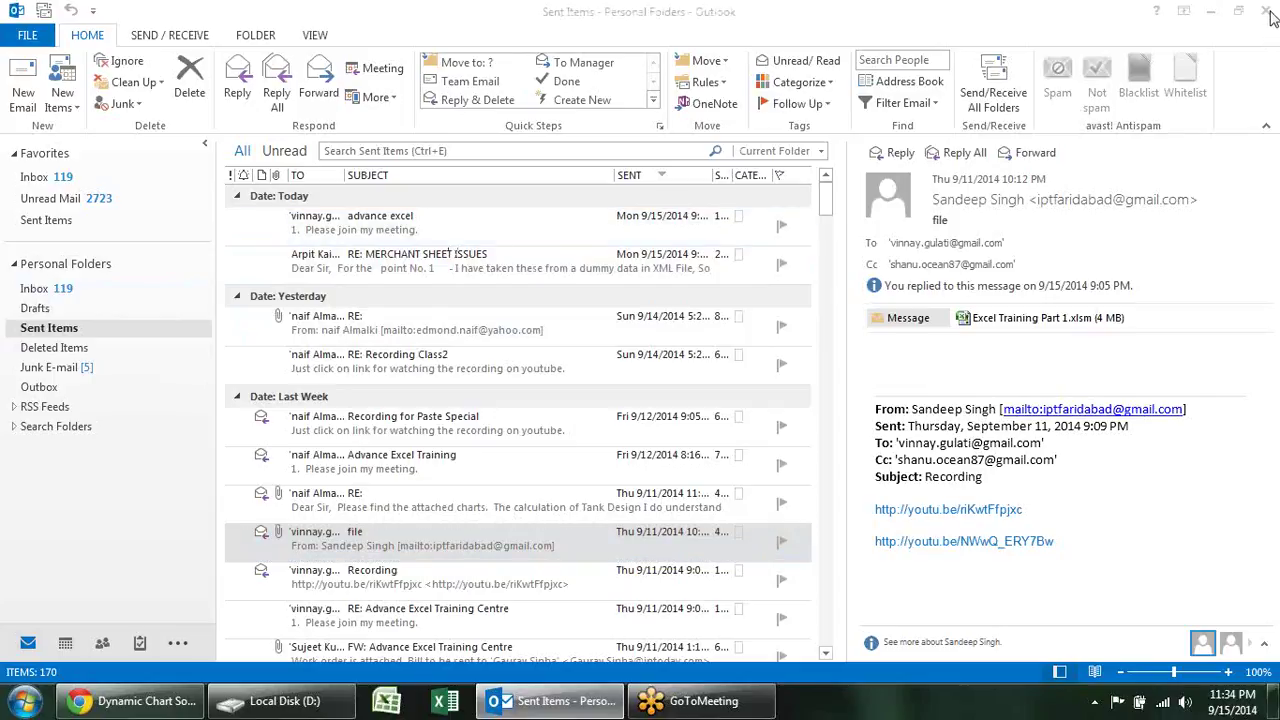